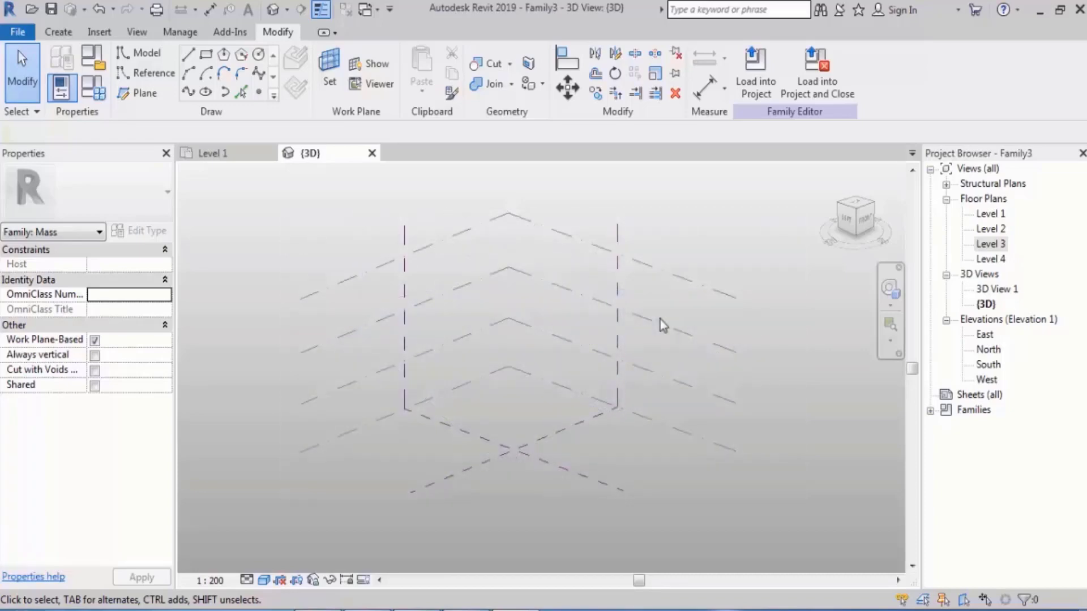
Open the Level 1 floor plan from the 3D view.
{"action": "left_click", "coordinate": [987, 214]}
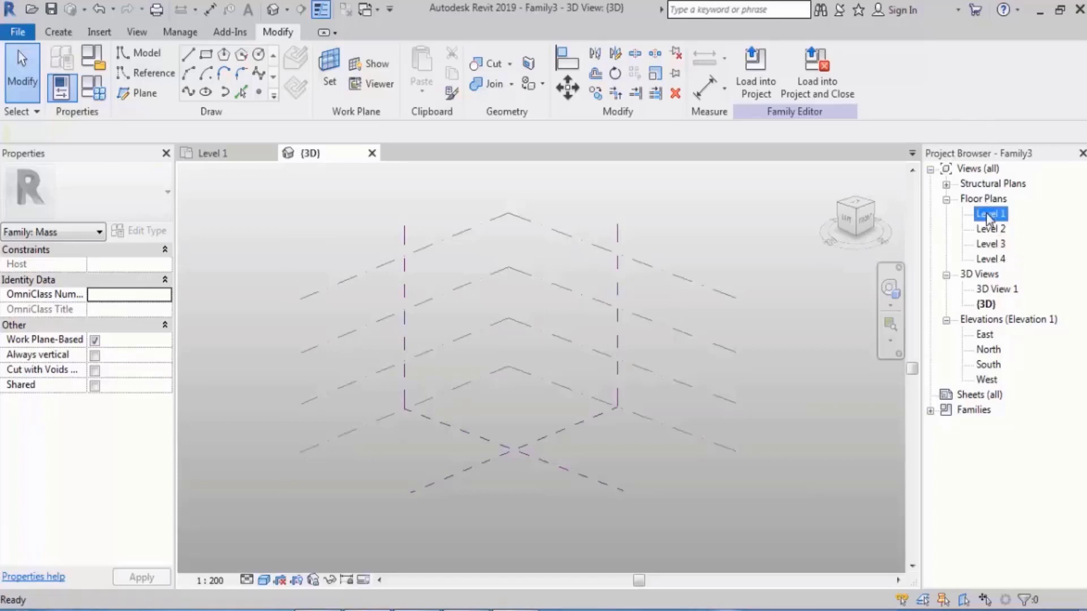
{"action": "double_click", "coordinate": [988, 215]}
{"action": "scroll", "coordinate": [480, 284], "scroll_direction": "down", "scroll_amount": 3}
{"action": "middle_click_drag", "start_coordinate": [614, 321], "coordinate": [425, 372]}
{"action": "scroll", "coordinate": [424, 340], "scroll_direction": "up", "scroll_amount": 1}
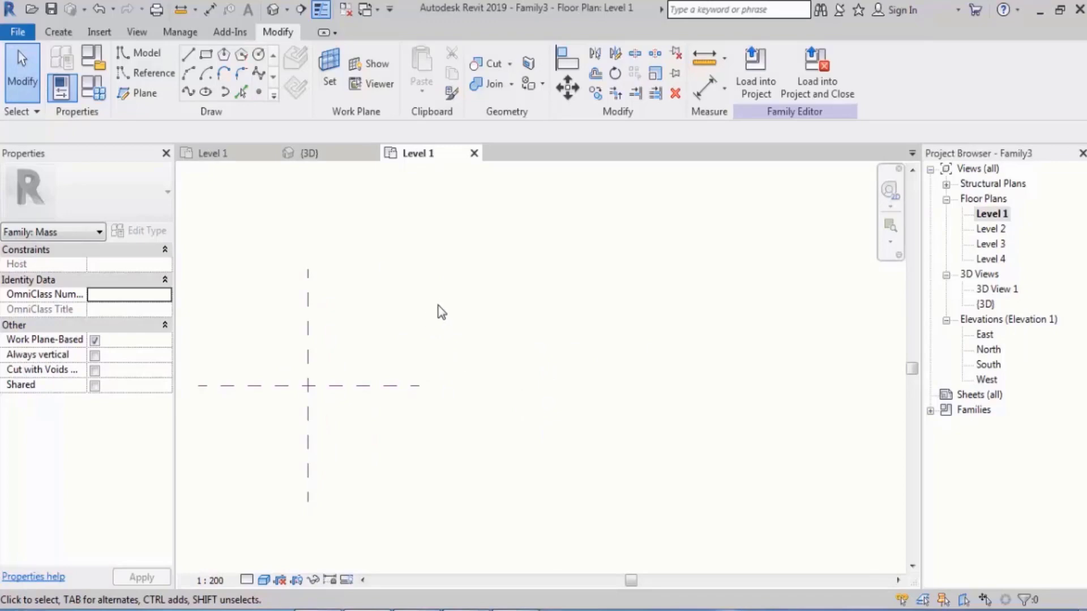
{"action": "middle_click_drag", "start_coordinate": [447, 311], "coordinate": [483, 313]}
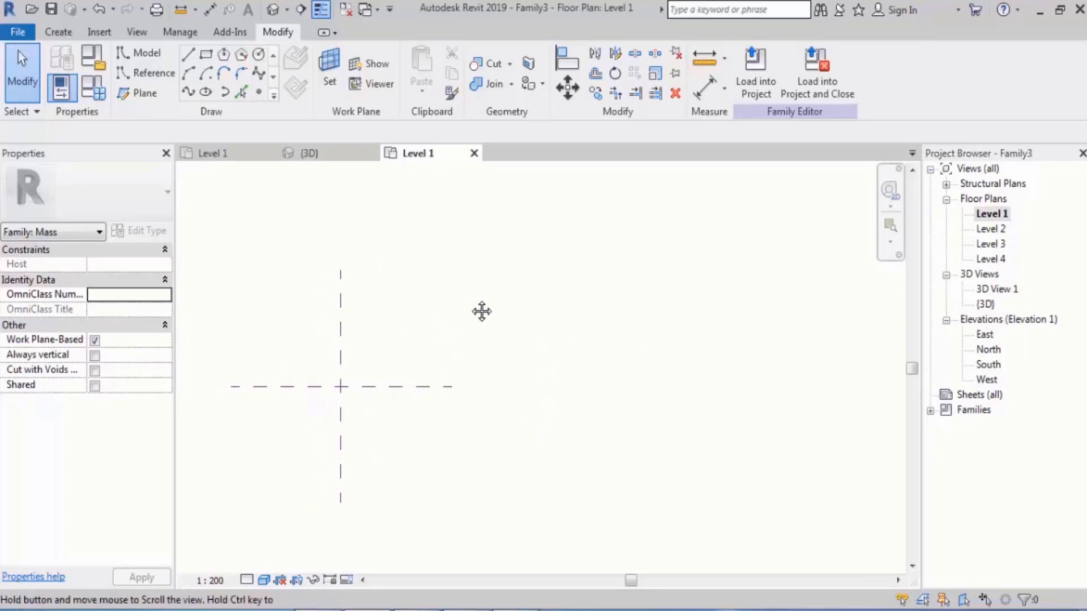
Draw three parallel vertical reference planes to the right of the Center (Left/Right) plane, spaced about 46000 and 39000 mm apart.
{"action": "left_click", "coordinate": [142, 95]}
{"action": "left_click", "coordinate": [508, 290]}
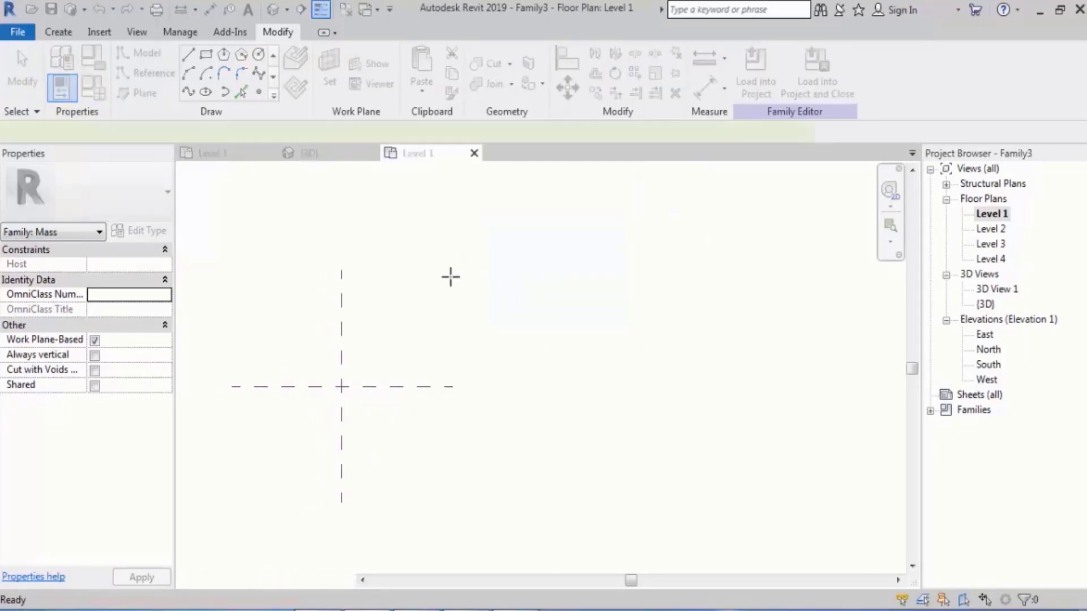
{"action": "left_click", "coordinate": [436, 264]}
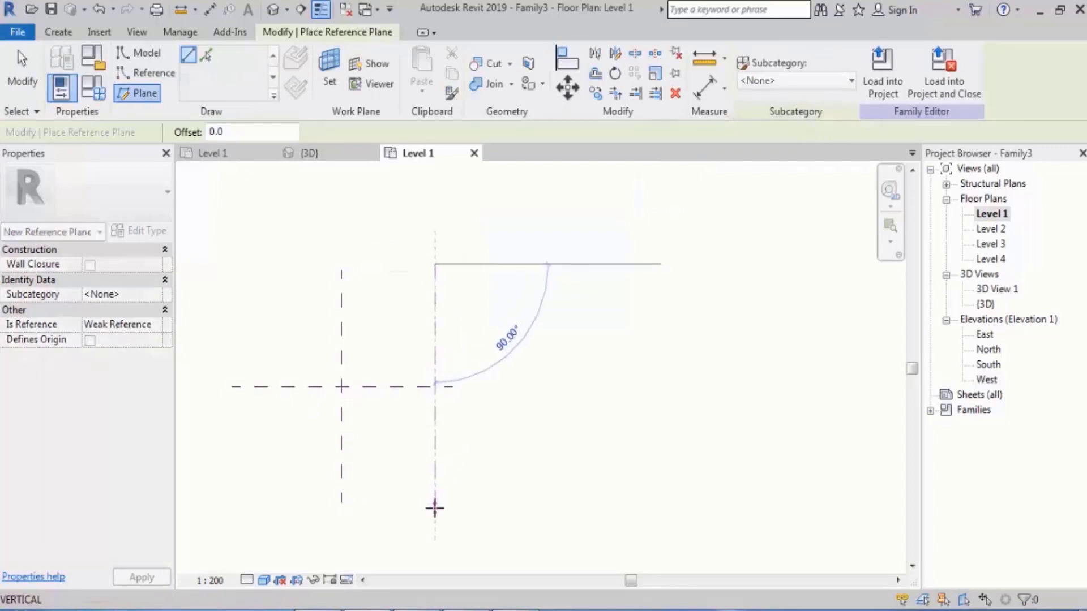
{"action": "left_click", "coordinate": [436, 507]}
{"action": "left_click", "coordinate": [540, 264]}
{"action": "left_click", "coordinate": [539, 513]}
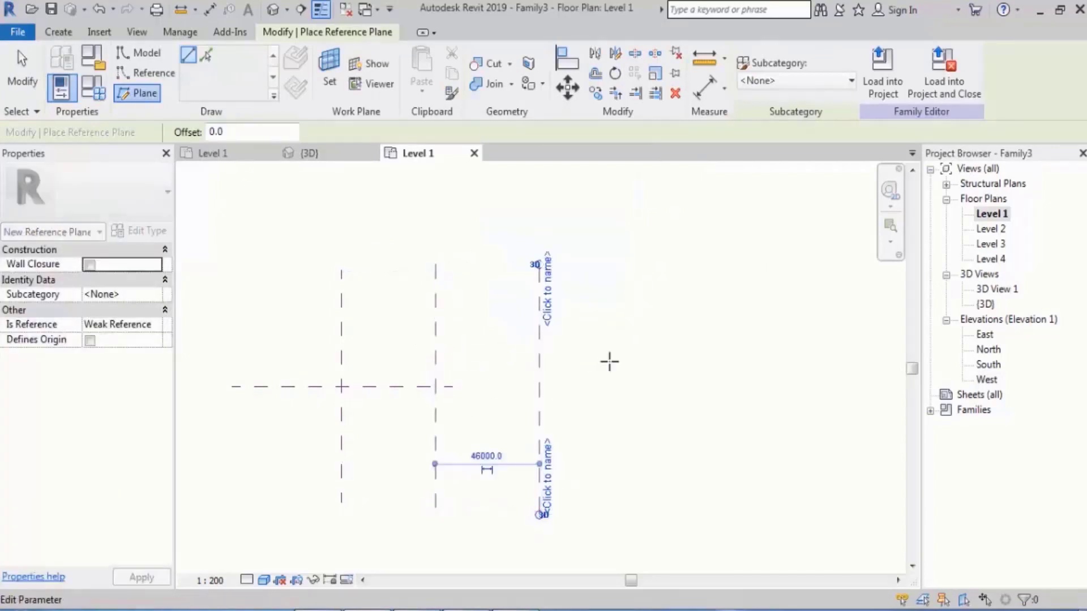
{"action": "left_click", "coordinate": [627, 264]}
{"action": "left_click", "coordinate": [627, 505]}
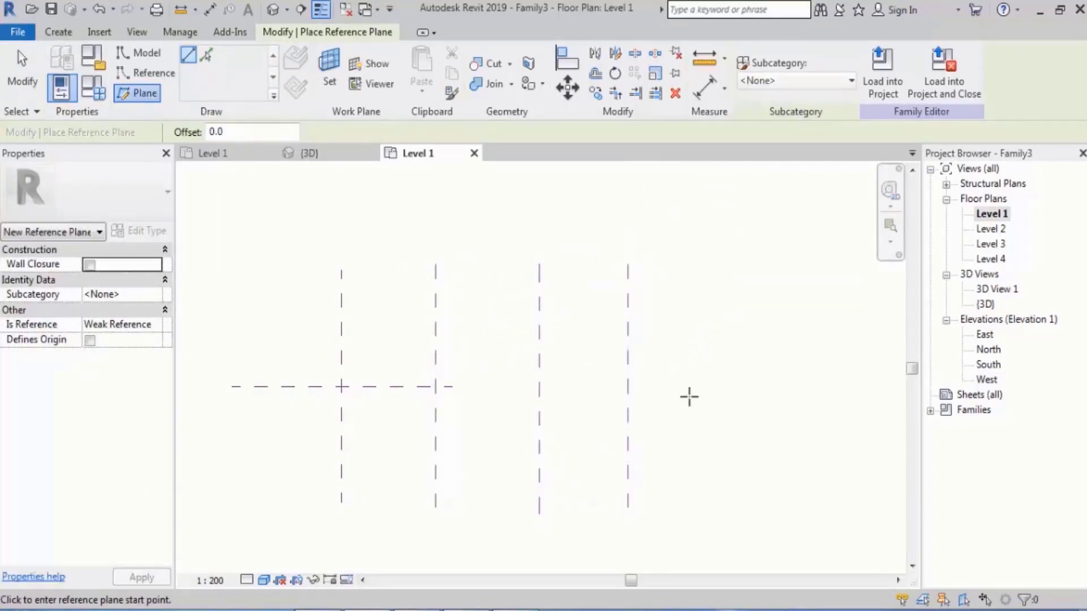
Open the 3D view and try starting a new reference plane with Level 1 as its placement plane.
{"action": "left_click", "coordinate": [278, 14]}
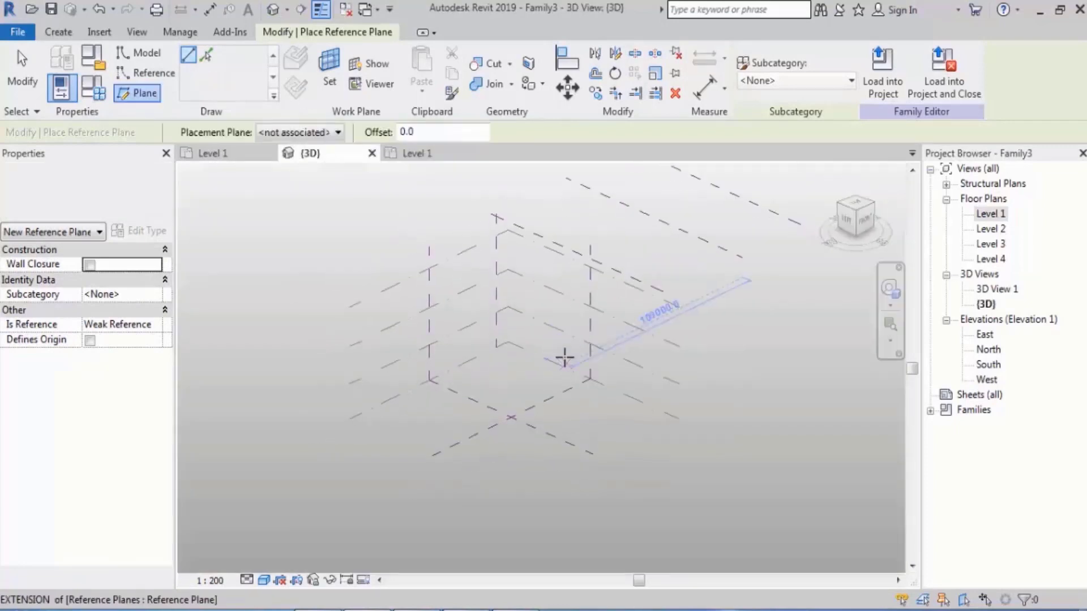
{"action": "key", "text": "Escape"}
{"action": "key", "text": "Escape"}
{"action": "left_click", "coordinate": [409, 395]}
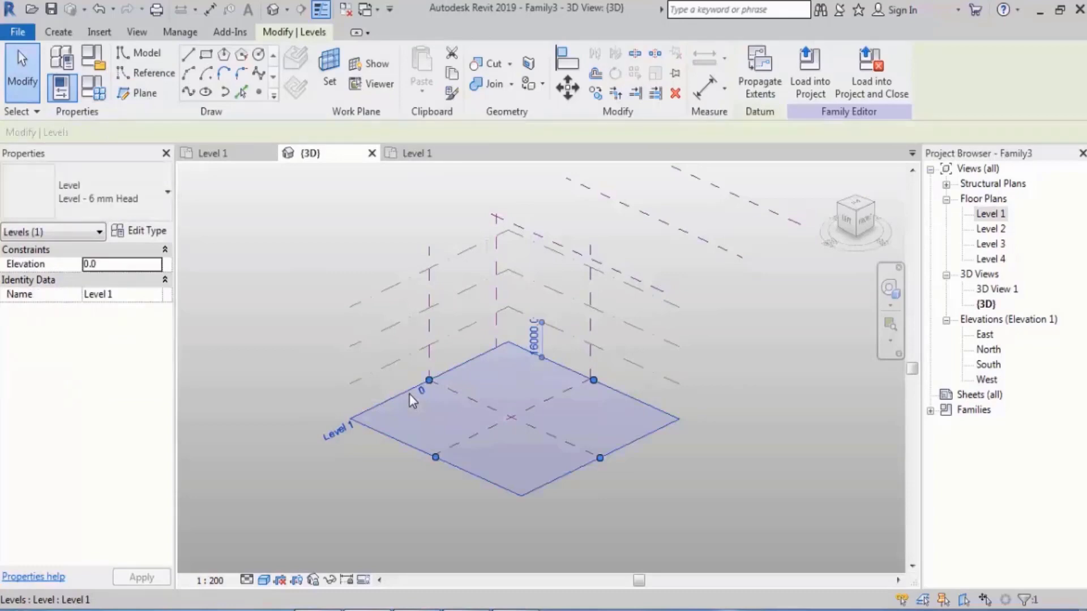
{"action": "left_click", "coordinate": [137, 93]}
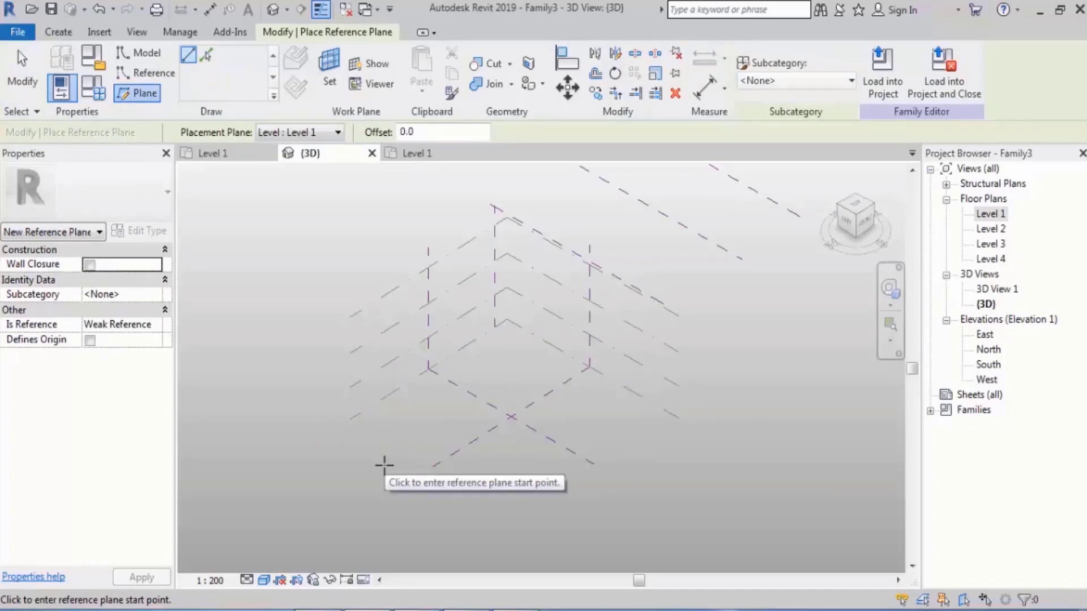
{"action": "key", "text": "Escape"}
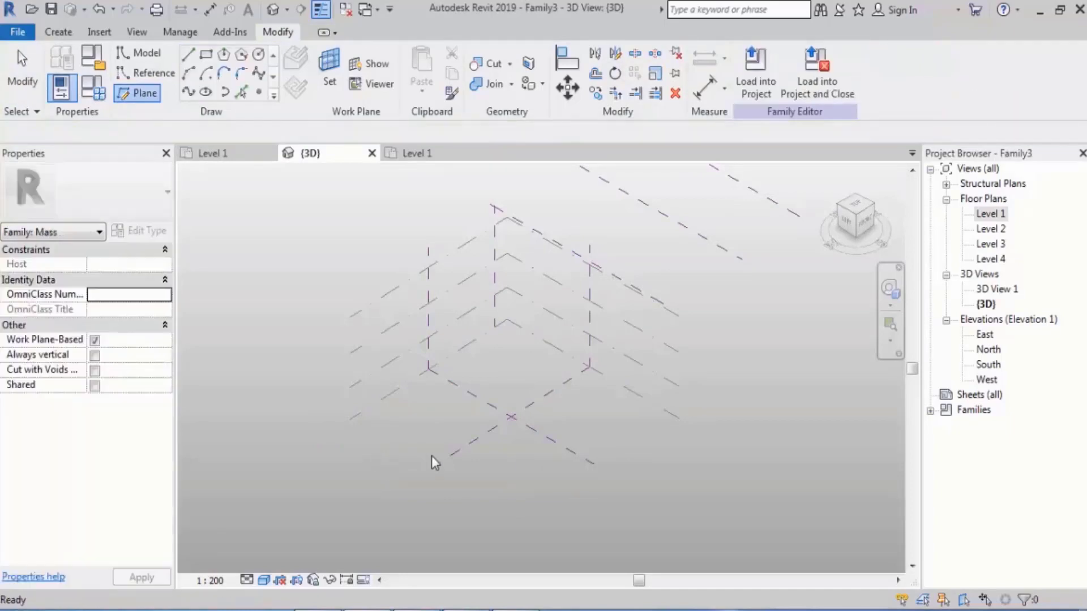
Draw a reference plane in the 3D view using the Center (Left/Right) plane as its placement plane.
{"action": "middle_click_drag", "start_coordinate": [430, 453], "coordinate": [638, 471], "text": "shift"}
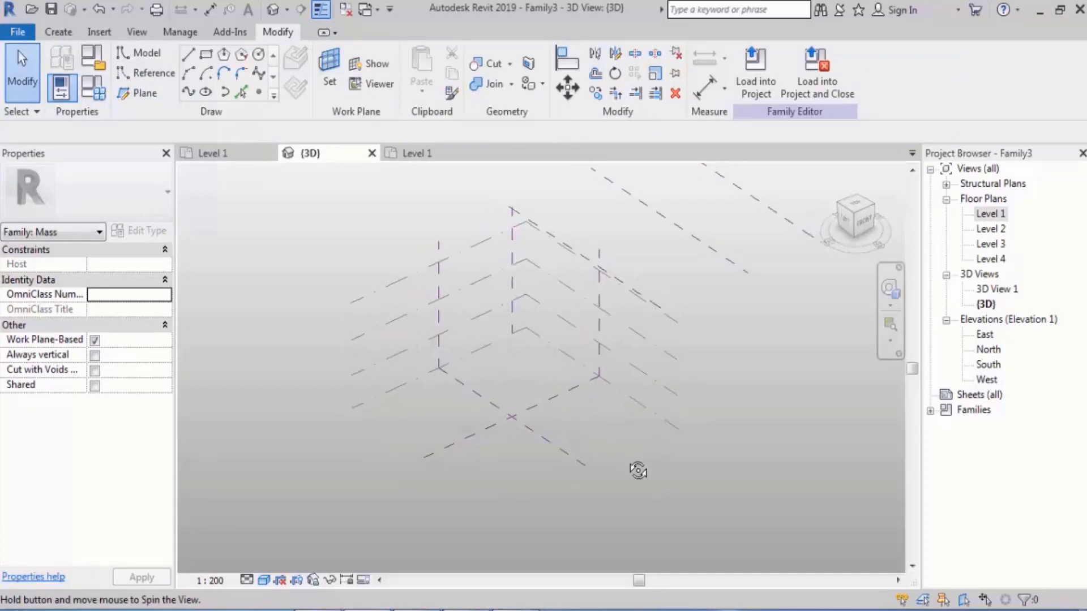
{"action": "left_click", "coordinate": [553, 450]}
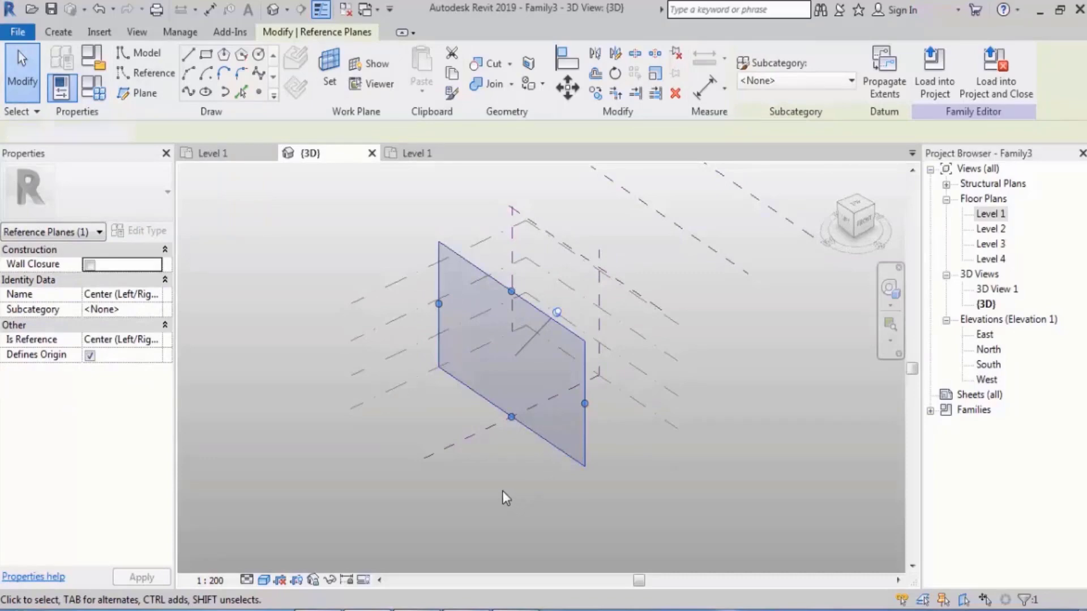
{"action": "left_click", "coordinate": [501, 491]}
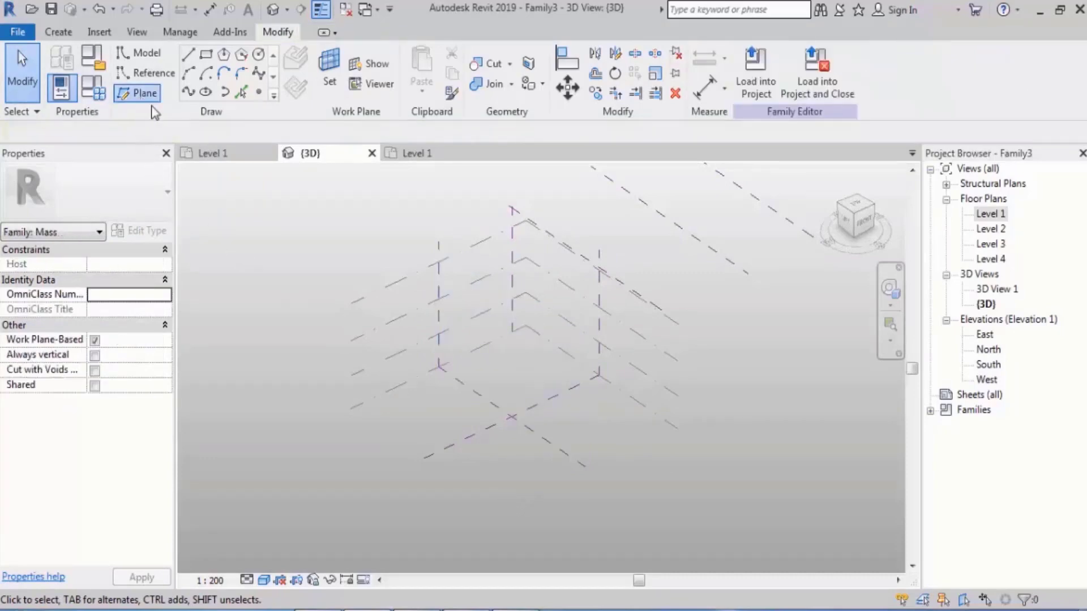
{"action": "left_click", "coordinate": [137, 92]}
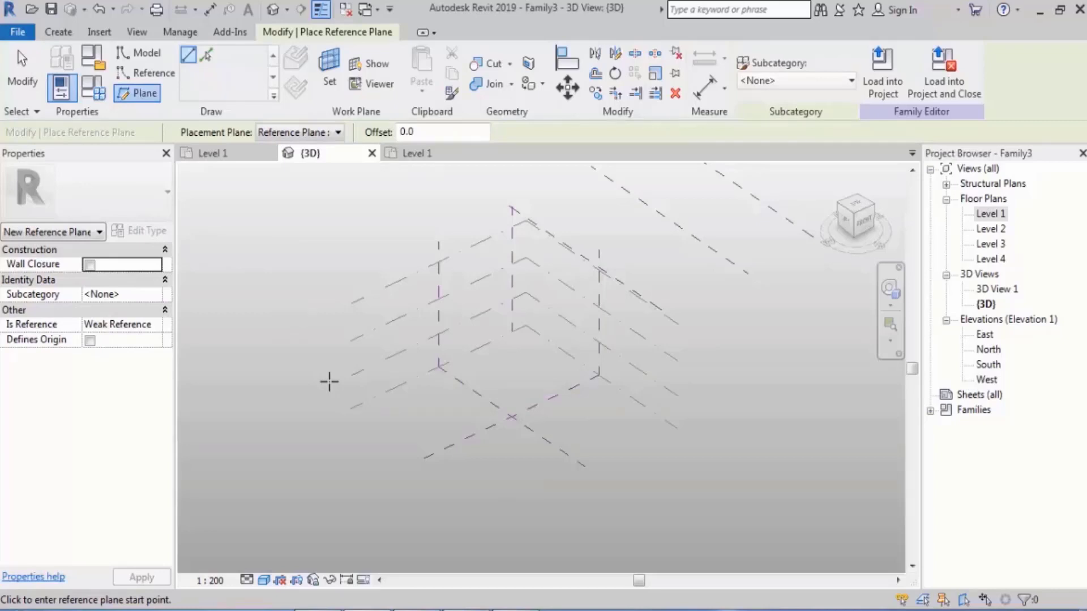
{"action": "left_click", "coordinate": [389, 403]}
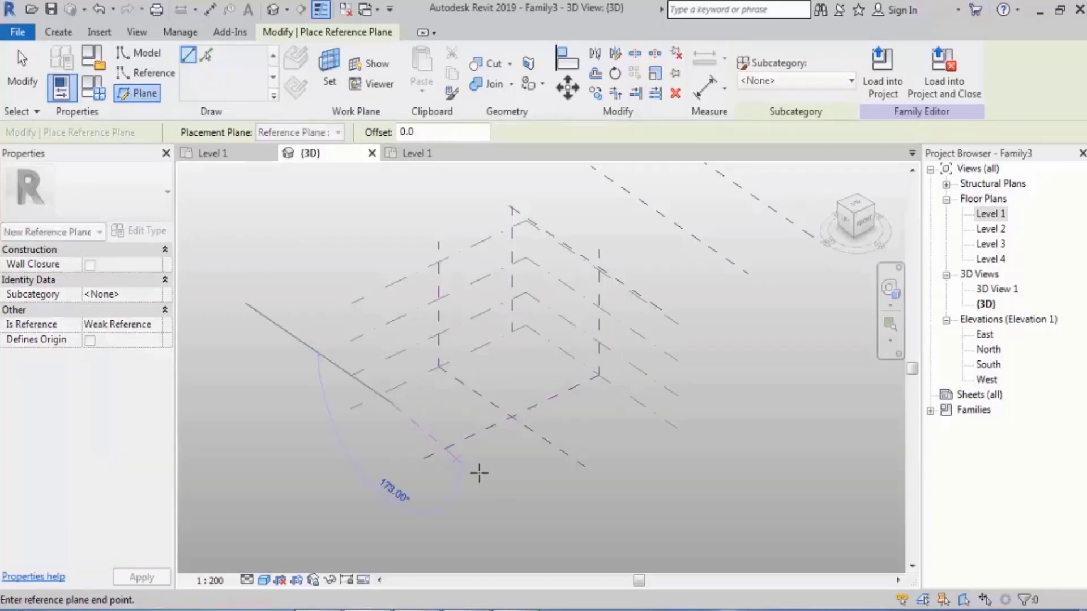
{"action": "left_click", "coordinate": [509, 490]}
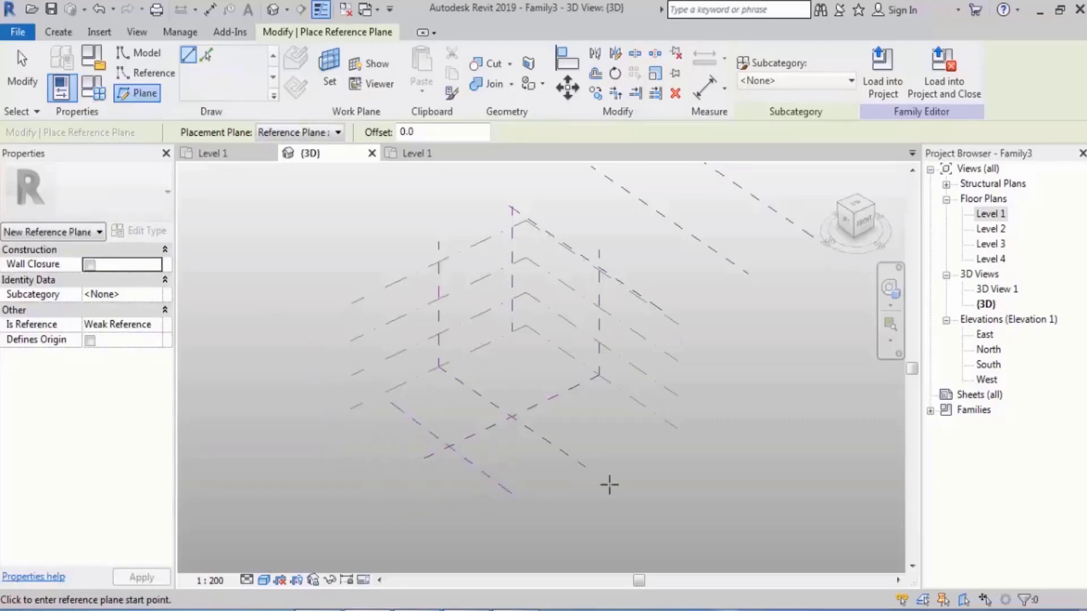
Select the newly drawn reference plane and examine its orientation in 3D.
{"action": "mouse_move", "coordinate": [720, 504]}
{"action": "middle_mouse_down", "text": "shift"}
{"action": "mouse_move", "coordinate": [632, 396]}
{"action": "mouse_move", "coordinate": [711, 486]}
{"action": "middle_mouse_up", "text": "shift"}
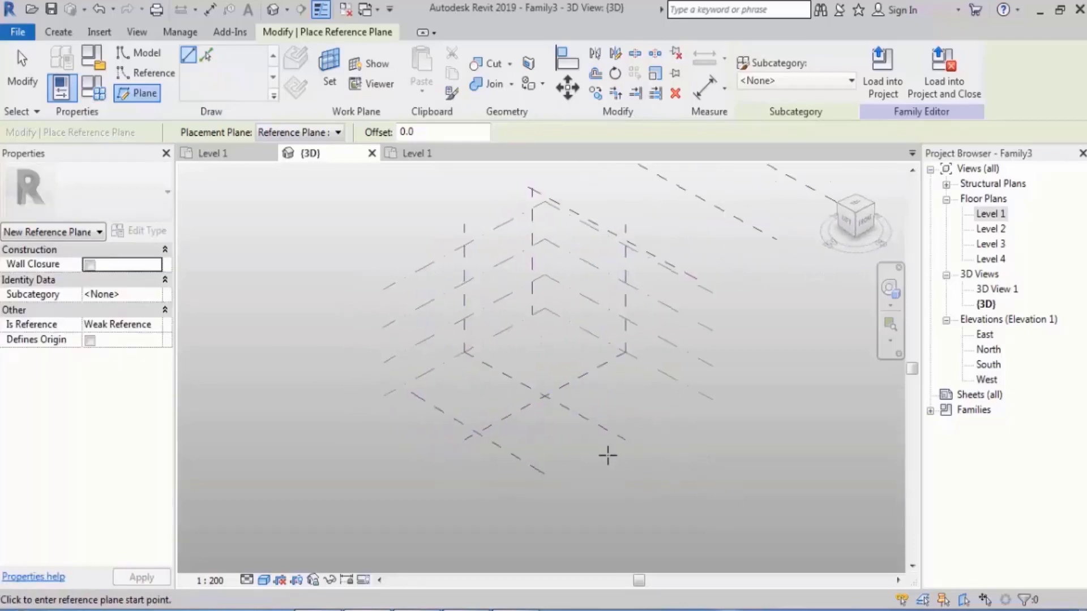
{"action": "key", "text": "Escape"}
{"action": "left_click", "coordinate": [532, 469]}
{"action": "middle_click_drag", "start_coordinate": [532, 469], "coordinate": [748, 461], "text": "shift"}
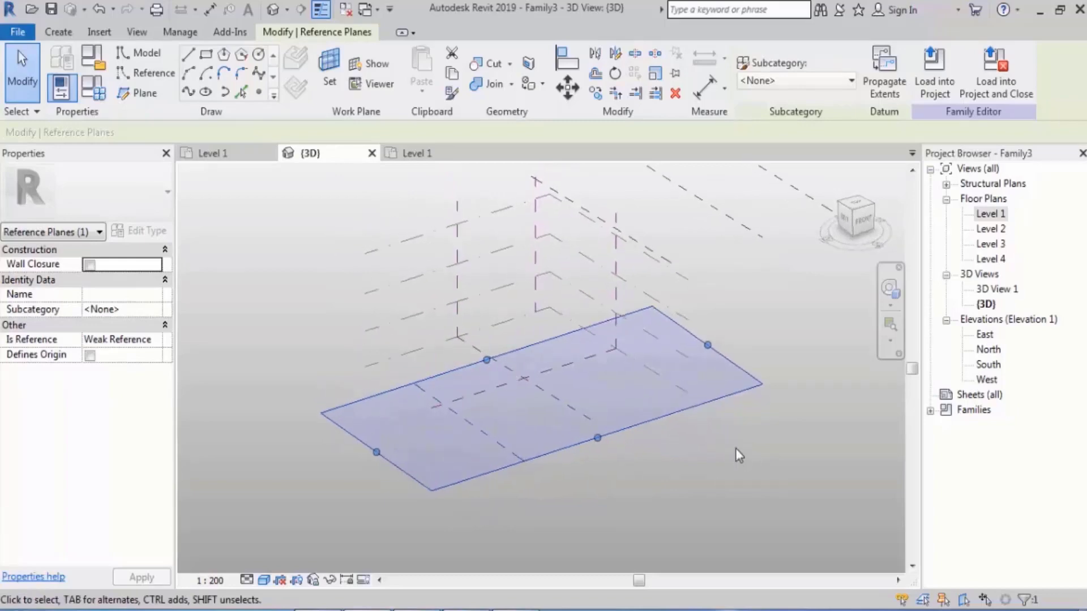
{"action": "left_click", "coordinate": [735, 448]}
Select Level 1 in the 3D view and compare it with the Level 1 floor plan.
{"action": "middle_click_drag", "start_coordinate": [538, 305], "coordinate": [574, 355]}
{"action": "left_click", "coordinate": [457, 403]}
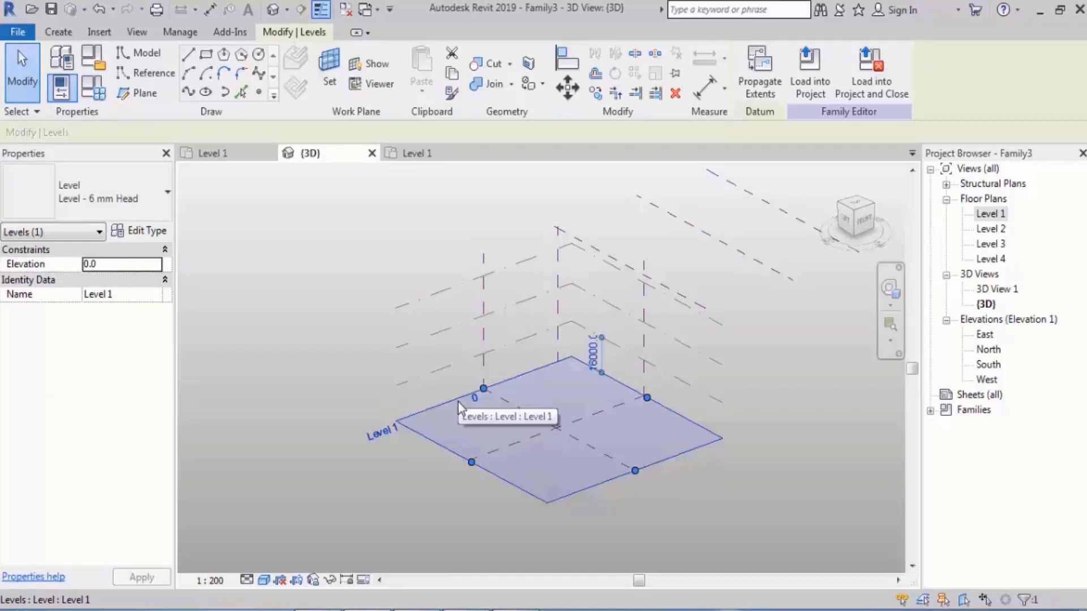
{"action": "double_click", "coordinate": [989, 214]}
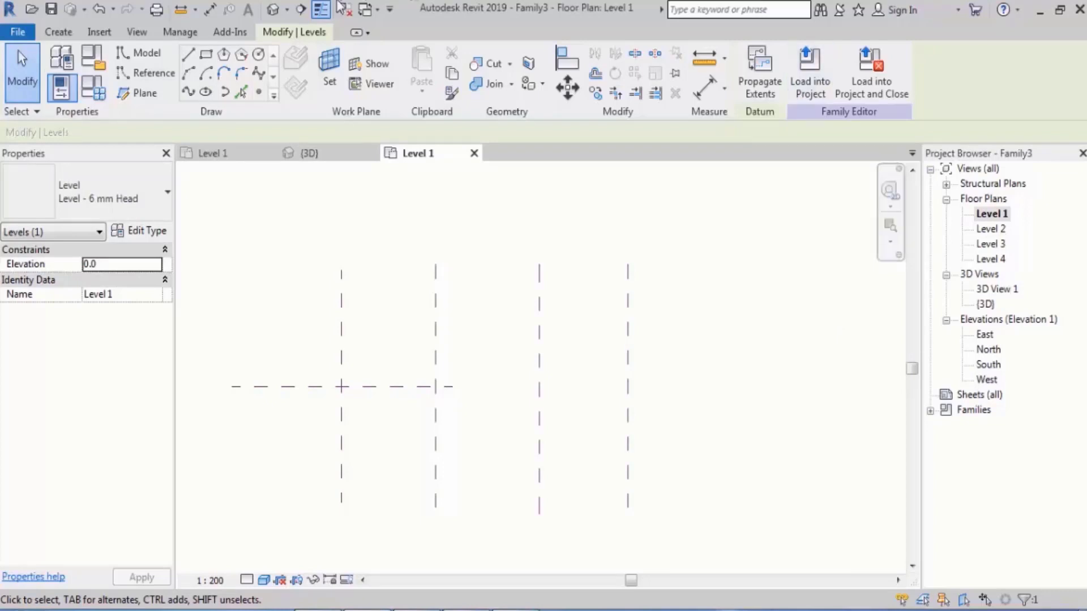
{"action": "left_click", "coordinate": [342, 161]}
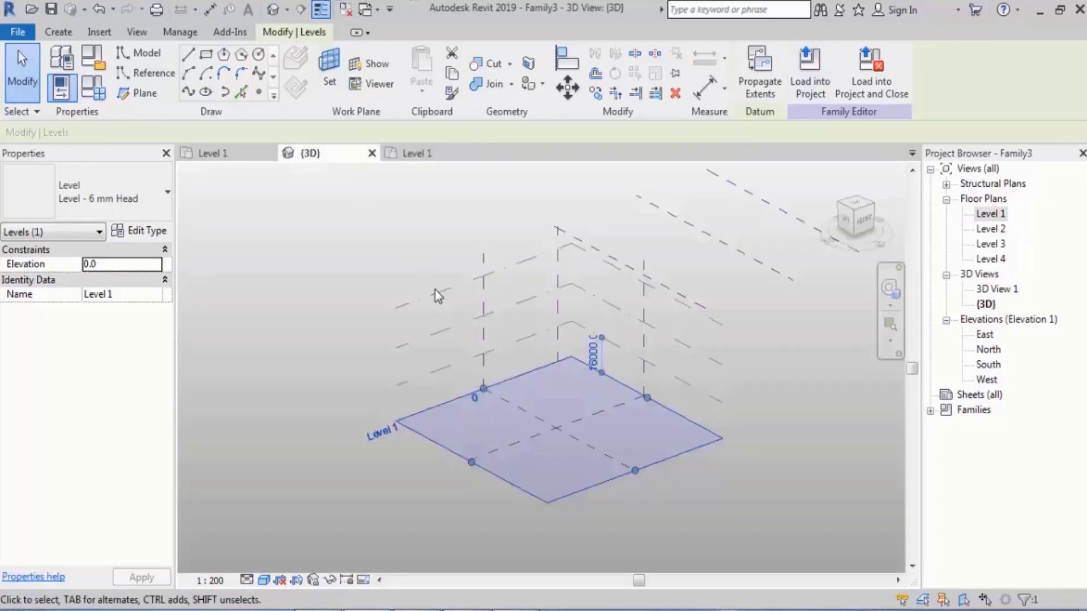
Examine the vertical Center (Left/Right) reference plane and its relation to the three added planes.
{"action": "middle_click_drag", "start_coordinate": [436, 294], "coordinate": [596, 460], "text": "shift"}
{"action": "middle_click_drag", "start_coordinate": [627, 367], "coordinate": [619, 430], "text": "shift"}
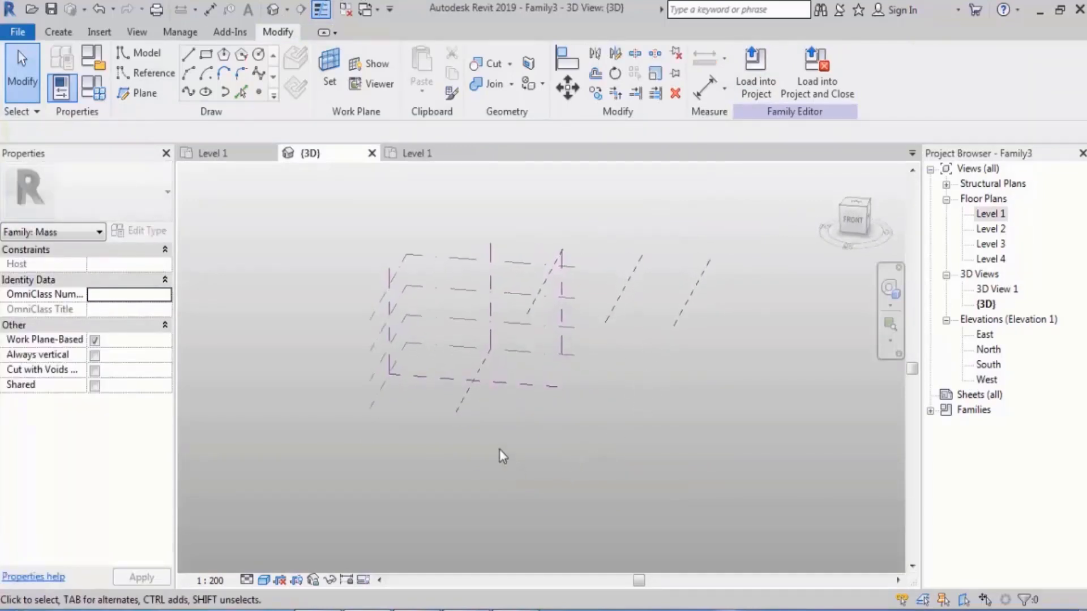
{"action": "left_click", "coordinate": [464, 399]}
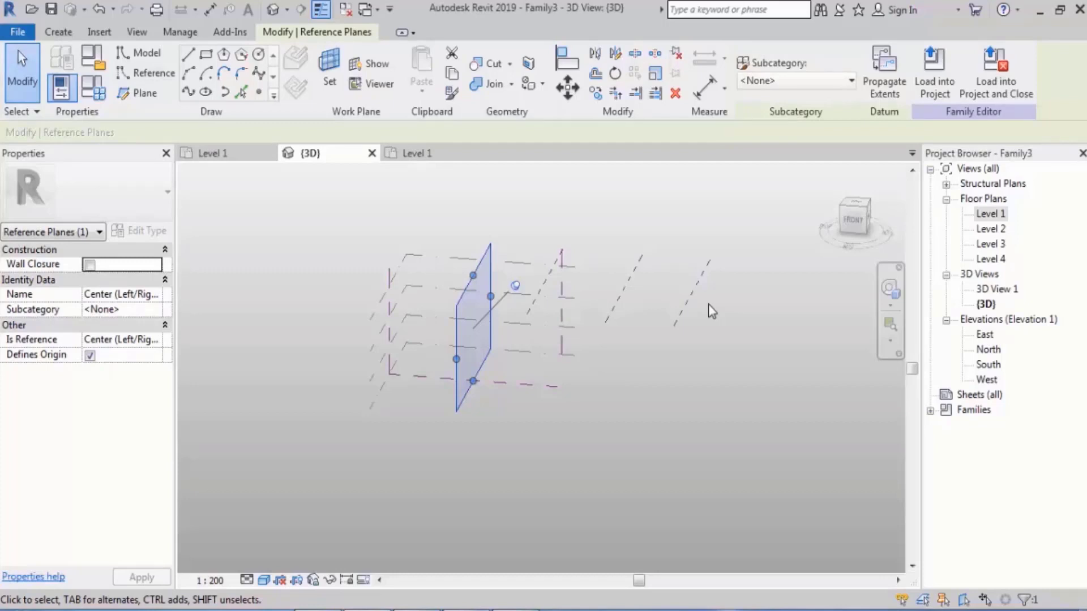
{"action": "middle_click_drag", "start_coordinate": [722, 335], "coordinate": [731, 410], "text": "shift"}
{"action": "left_click", "coordinate": [735, 413]}
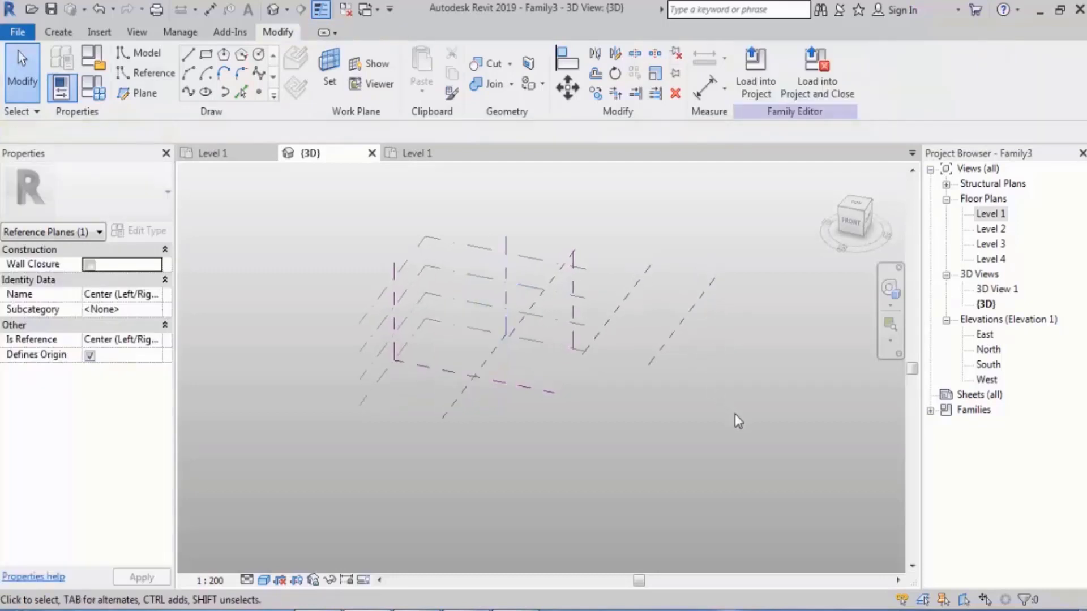
Try to set the work plane by picking the Center (Left/Right) reference plane in the Level 1 floor plan.
{"action": "double_click", "coordinate": [992, 213]}
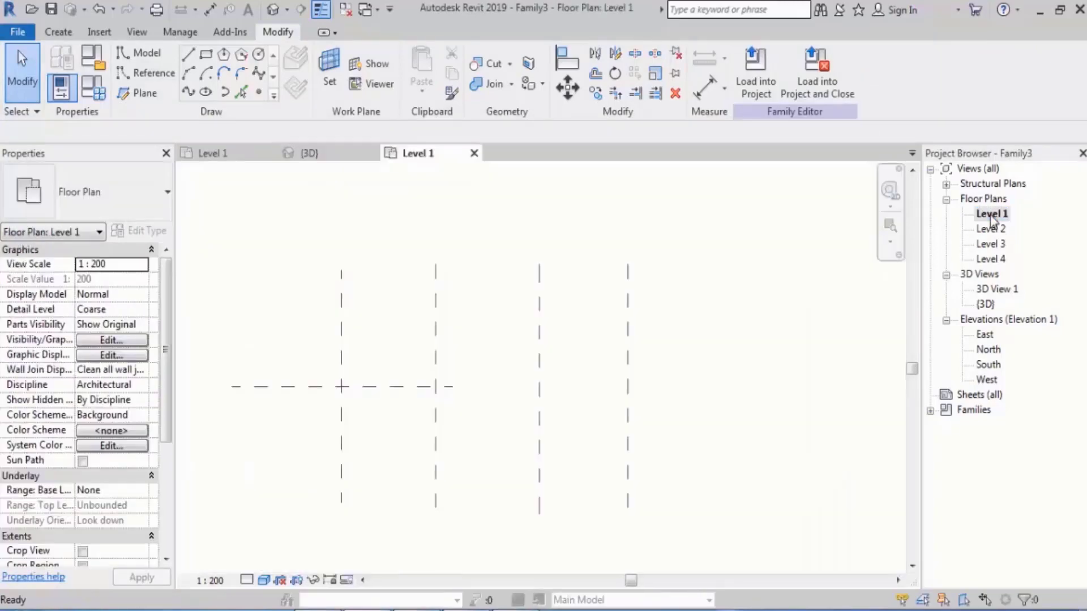
{"action": "left_click", "coordinate": [326, 82]}
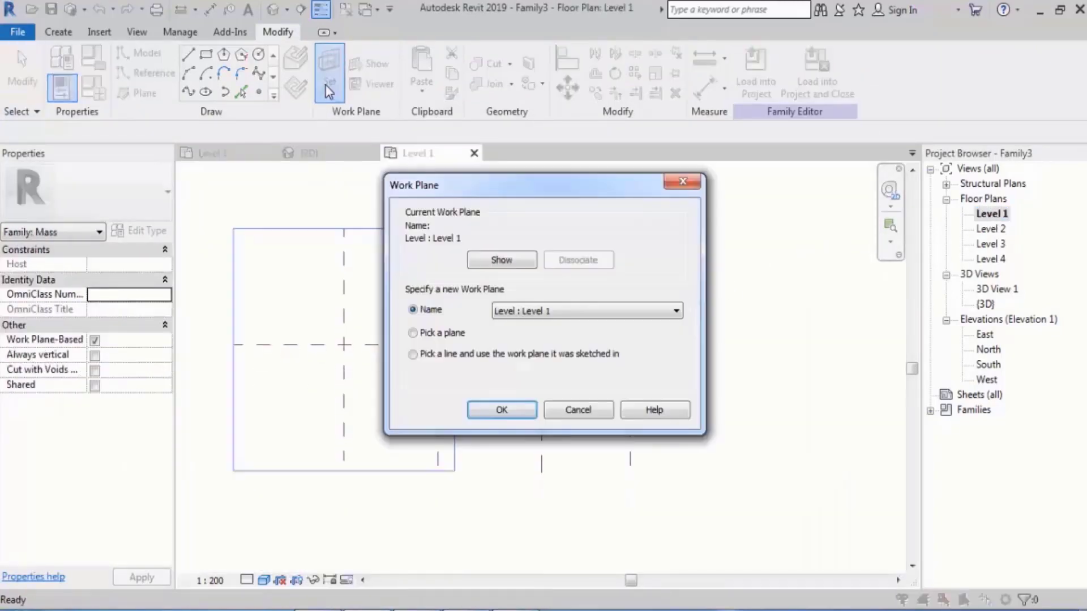
{"action": "left_click", "coordinate": [414, 334]}
{"action": "left_click", "coordinate": [499, 409]}
{"action": "left_click", "coordinate": [344, 318]}
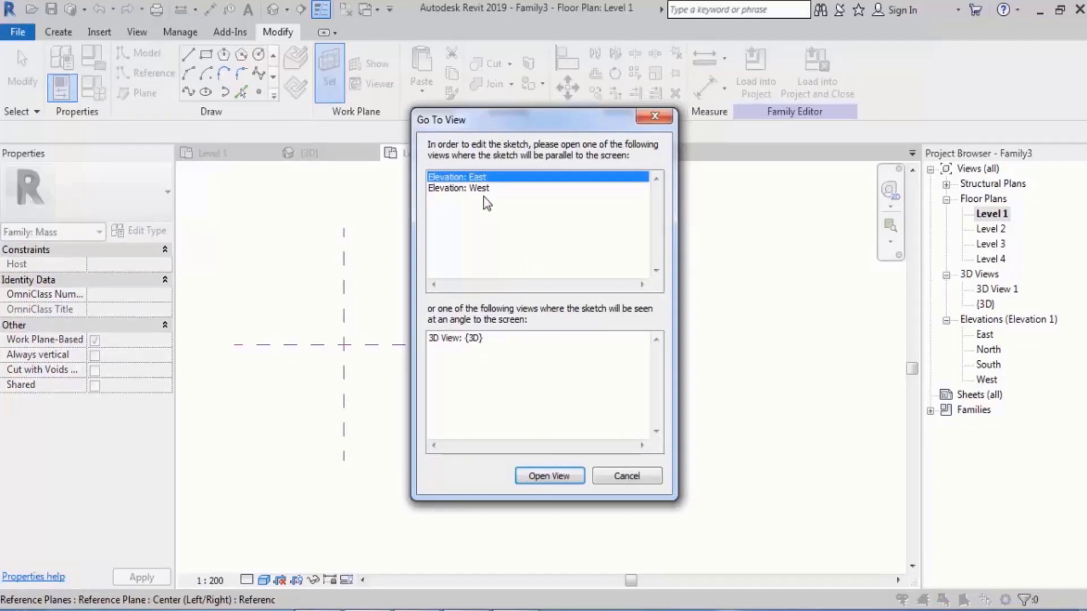
{"action": "left_click", "coordinate": [627, 476]}
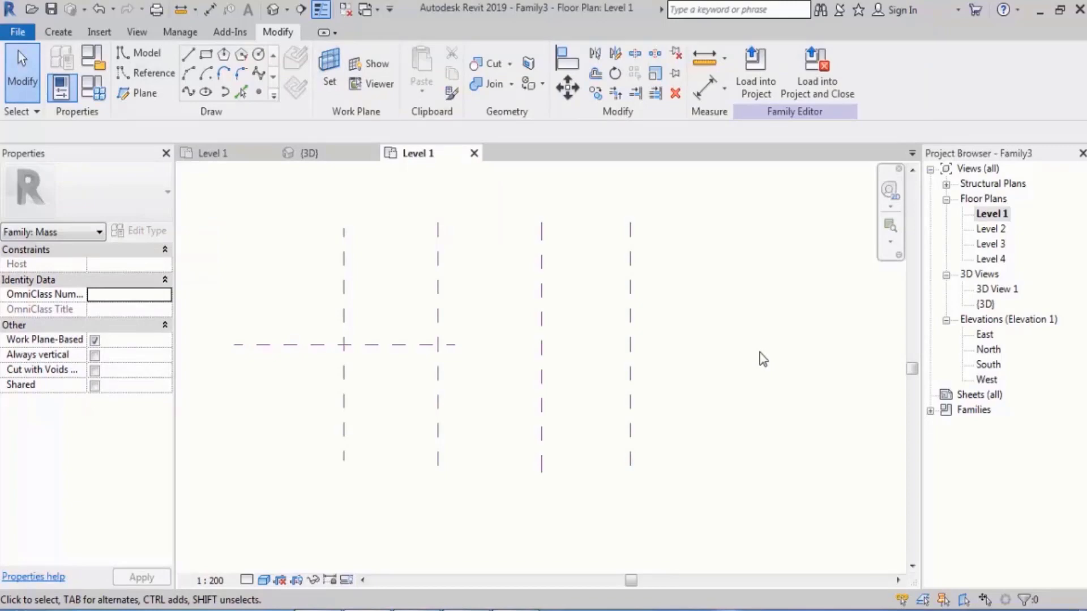
Return to the 3D view and inspect the Center (Left/Right) reference plane there.
{"action": "left_click", "coordinate": [309, 154]}
{"action": "middle_click_drag", "start_coordinate": [680, 414], "coordinate": [651, 405], "text": "shift"}
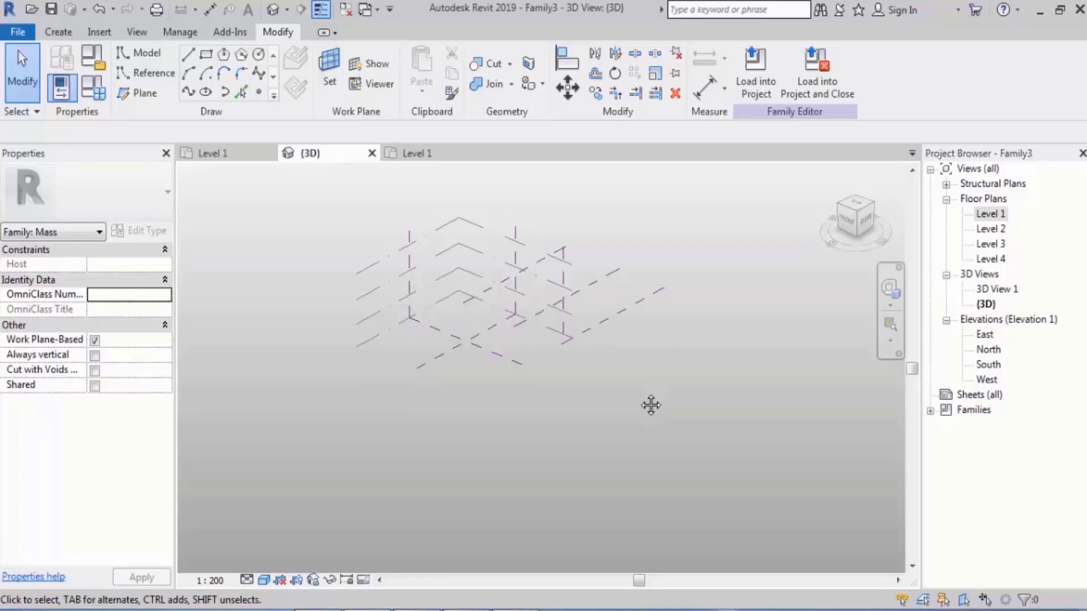
{"action": "scroll", "coordinate": [491, 400], "scroll_direction": "up", "scroll_amount": 2}
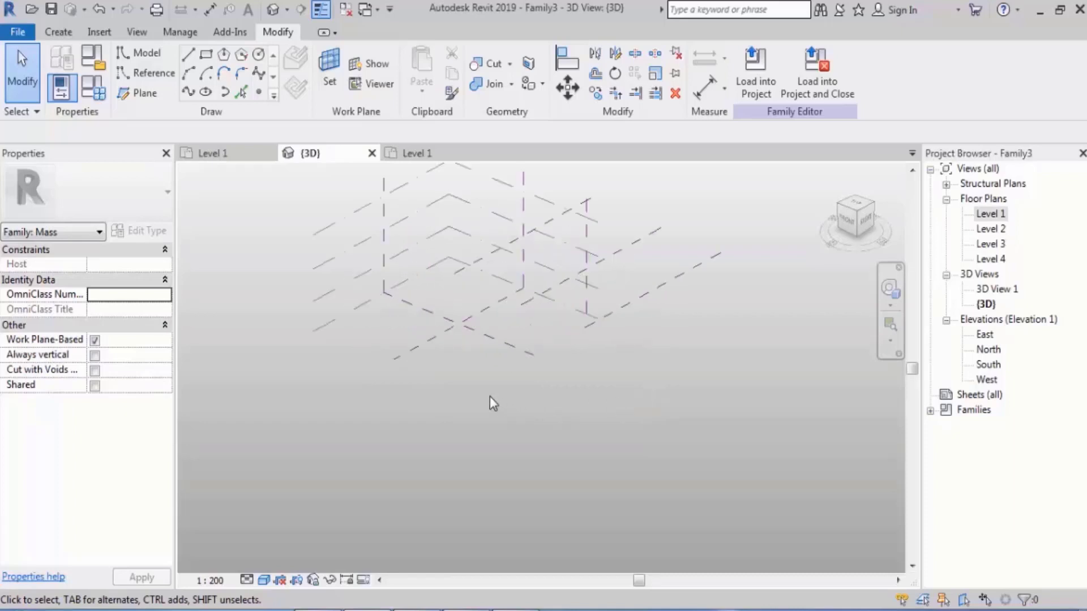
{"action": "left_click", "coordinate": [442, 358]}
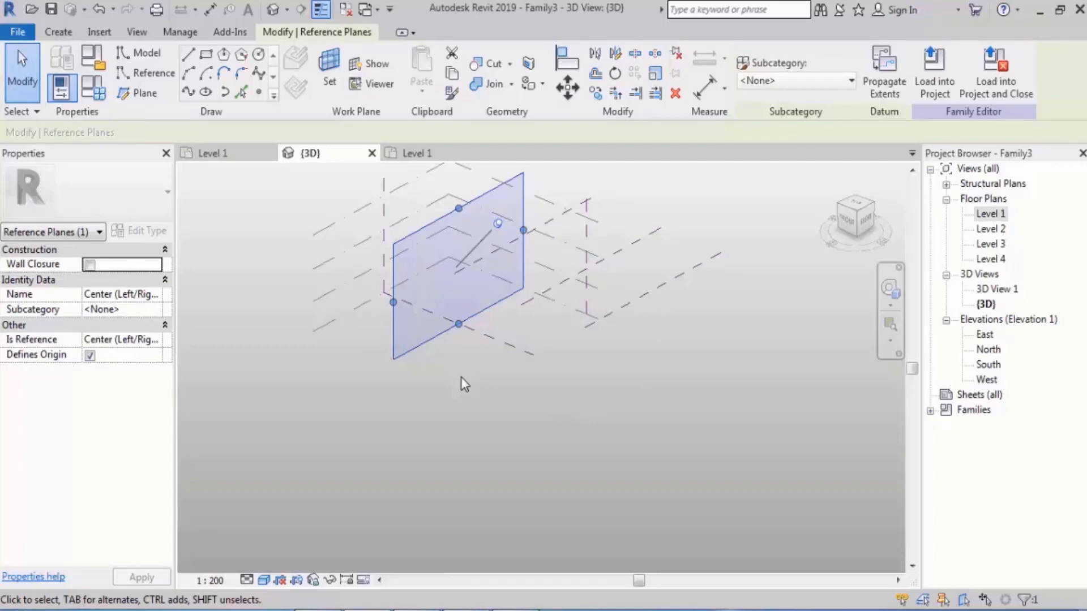
{"action": "left_click", "coordinate": [508, 427]}
Select the outermost of the three added vertical reference planes in the 3D view.
{"action": "middle_click_drag", "start_coordinate": [554, 456], "coordinate": [616, 391], "text": "shift"}
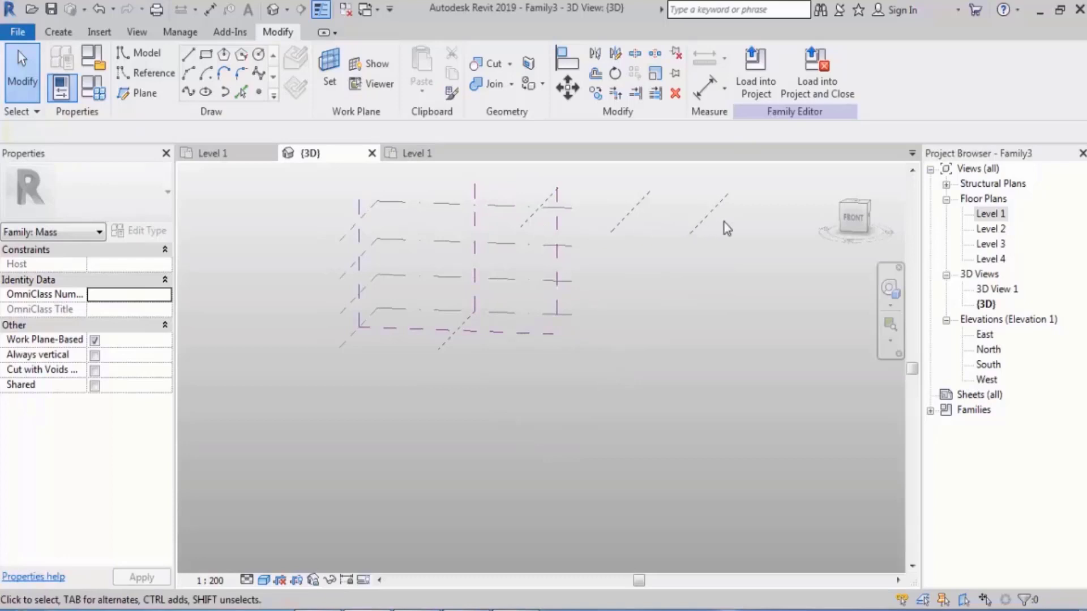
{"action": "middle_click_drag", "start_coordinate": [694, 267], "coordinate": [662, 340], "text": "shift"}
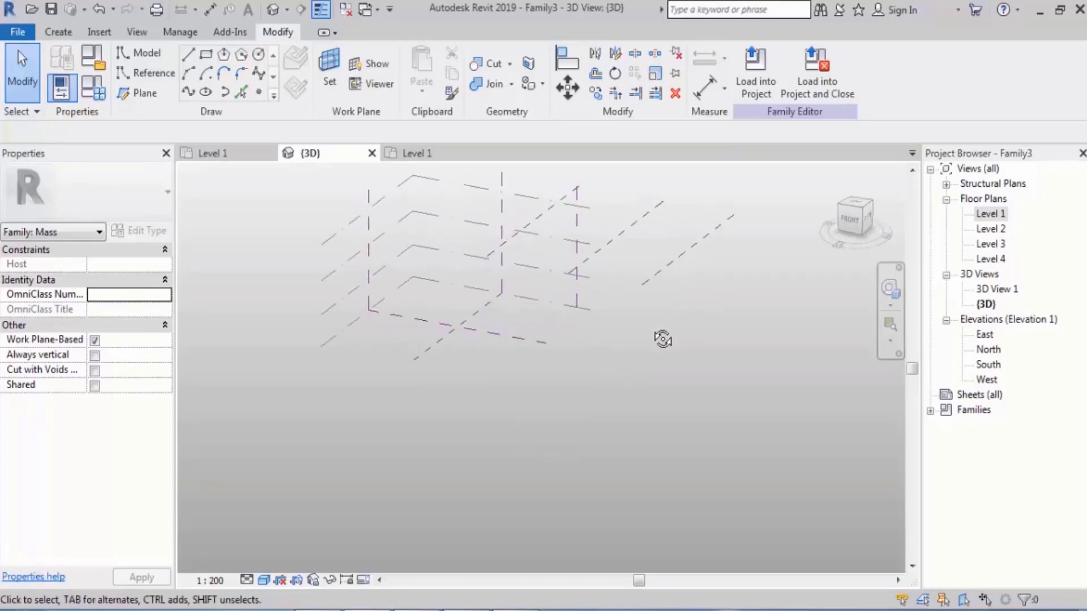
{"action": "left_click", "coordinate": [681, 256]}
{"action": "middle_click_drag", "start_coordinate": [728, 341], "coordinate": [630, 381]}
{"action": "scroll", "coordinate": [630, 381], "scroll_direction": "down", "scroll_amount": 2}
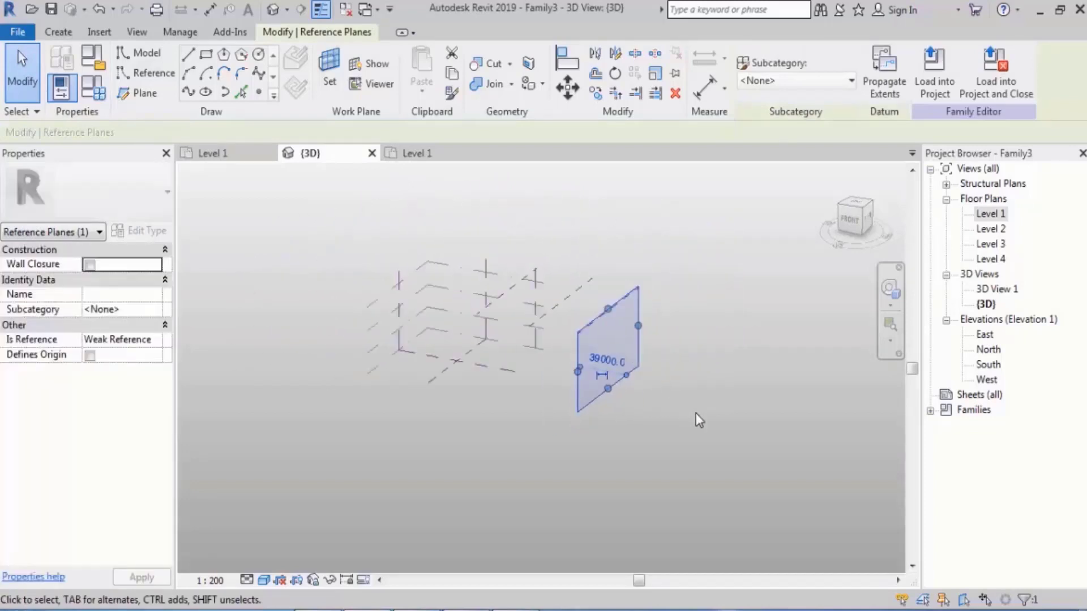
Stretch the outermost added reference plane wider and taller in the 3D view, and check its new extents.
{"action": "middle_click_drag", "start_coordinate": [666, 340], "coordinate": [552, 362], "text": "shift"}
{"action": "left_click_drag", "start_coordinate": [552, 362], "coordinate": [334, 405]}
{"action": "left_click_drag", "start_coordinate": [569, 315], "coordinate": [568, 165]}
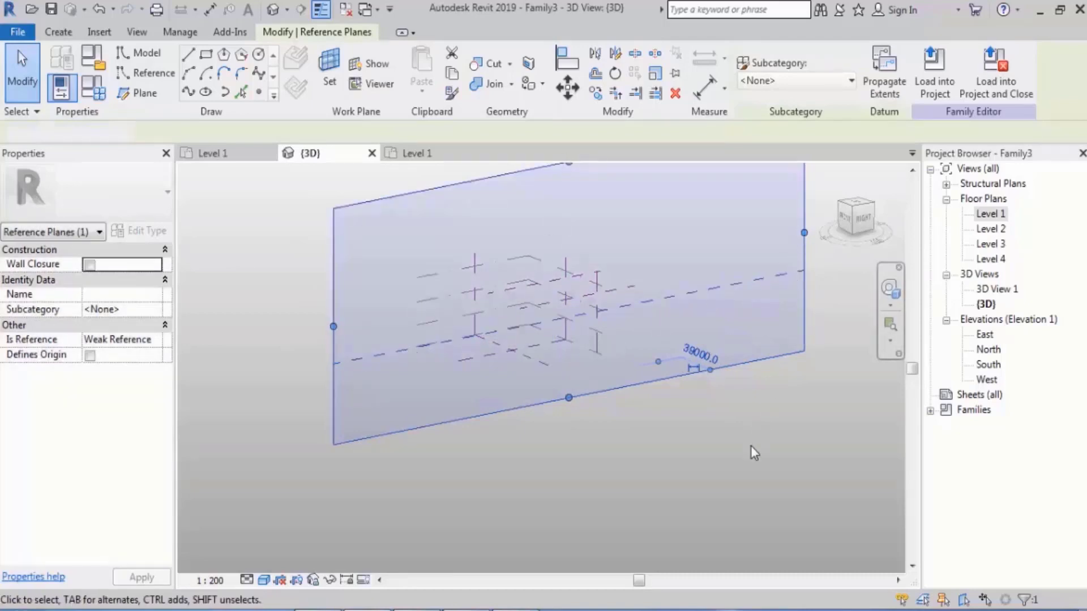
{"action": "left_click", "coordinate": [751, 446]}
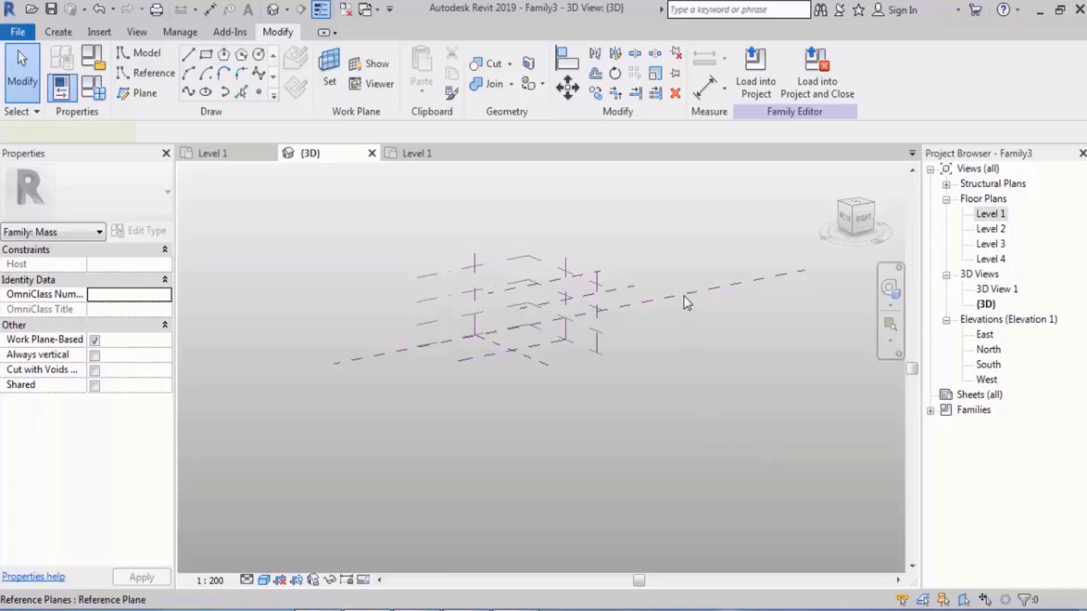
{"action": "left_click", "coordinate": [684, 297]}
{"action": "middle_click_drag", "start_coordinate": [701, 427], "coordinate": [625, 452], "text": "shift"}
{"action": "left_click", "coordinate": [726, 456]}
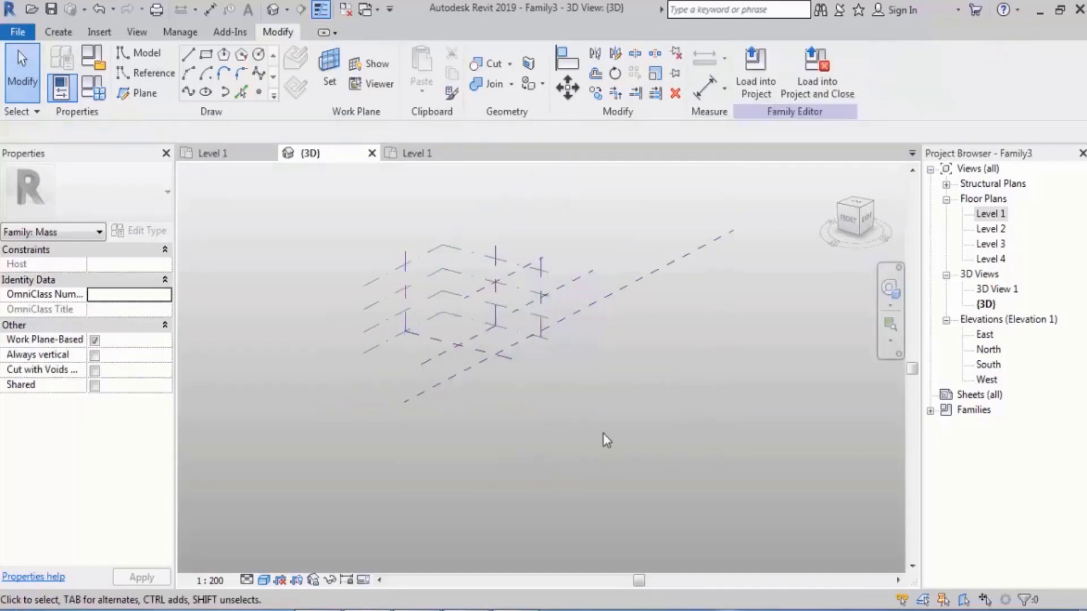
Select the Center (Left/Right) reference plane as the work plane and view it squarely from the Right.
{"action": "scroll", "coordinate": [421, 386], "scroll_direction": "up", "scroll_amount": 2}
{"action": "middle_click_drag", "start_coordinate": [534, 354], "coordinate": [609, 335], "text": "shift"}
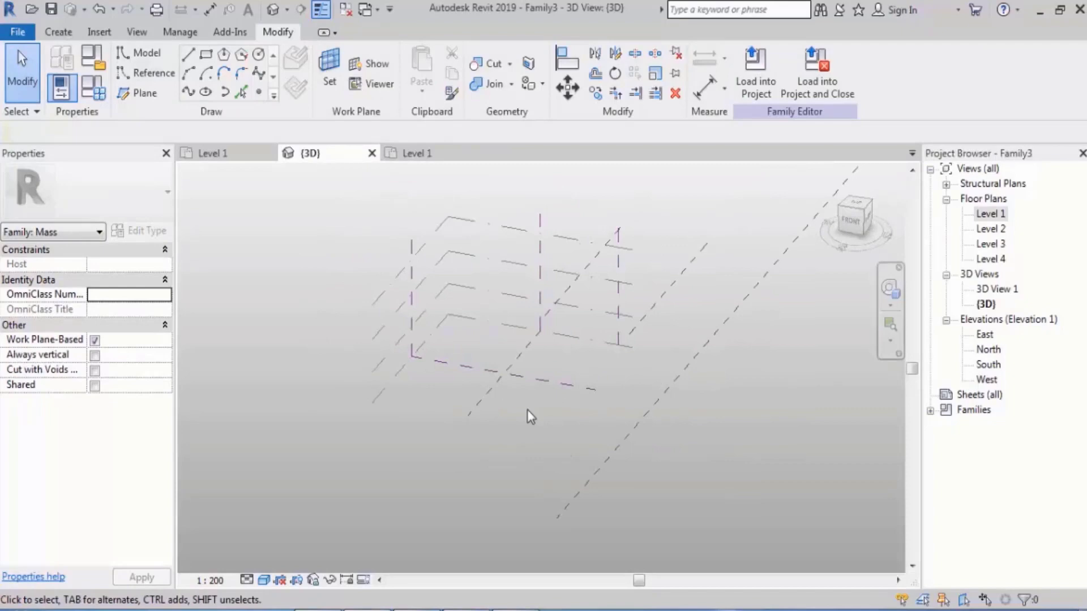
{"action": "left_click", "coordinate": [490, 389]}
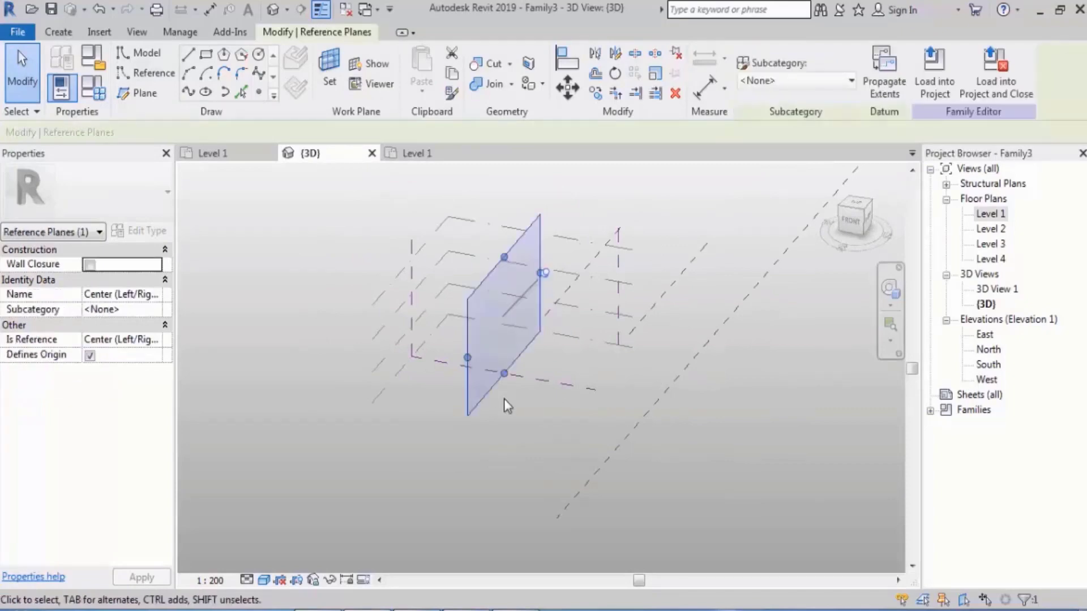
{"action": "middle_click_drag", "start_coordinate": [575, 429], "coordinate": [668, 415], "text": "shift"}
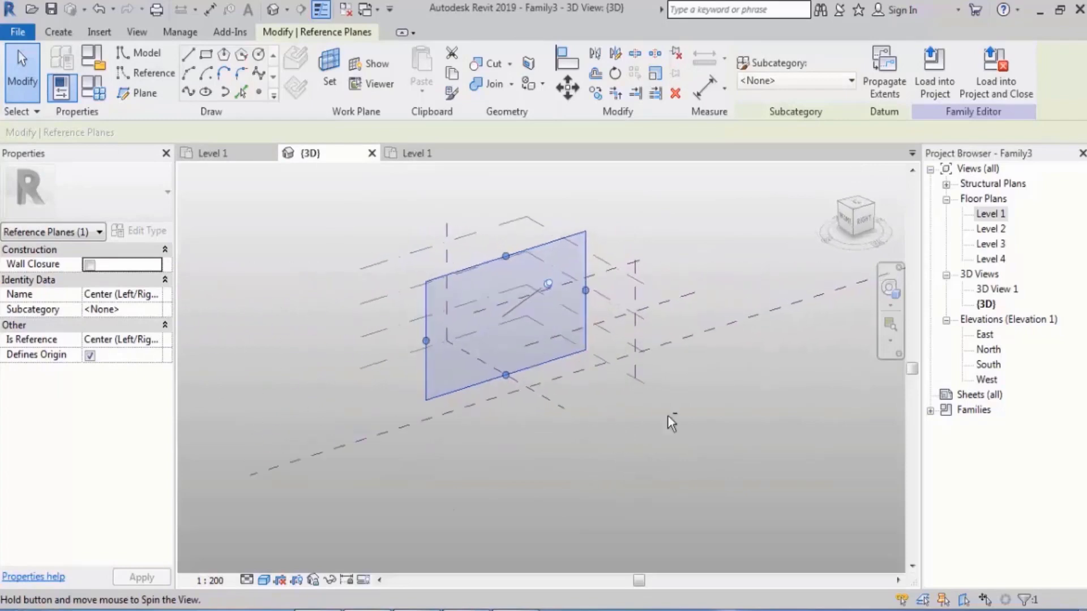
{"action": "left_click", "coordinate": [868, 224]}
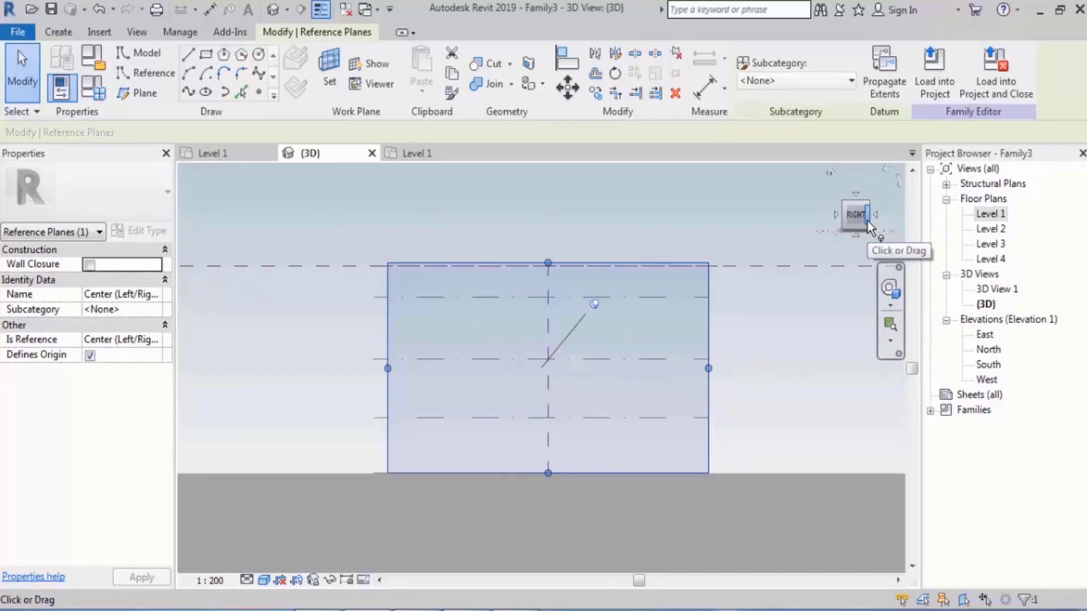
Draw a four-point wavy model spline across the Center (Left/Right) plane, between Level 3 and Level 4.
{"action": "left_click", "coordinate": [188, 91]}
{"action": "middle_click_drag", "start_coordinate": [516, 335], "coordinate": [490, 342]}
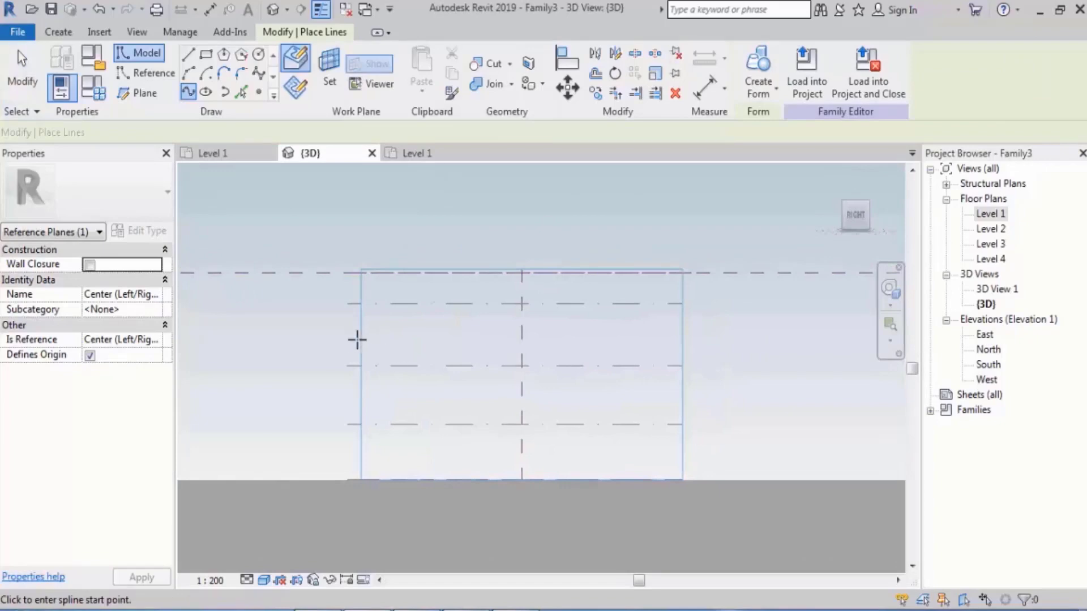
{"action": "left_click", "coordinate": [344, 337]}
{"action": "left_click", "coordinate": [418, 308]}
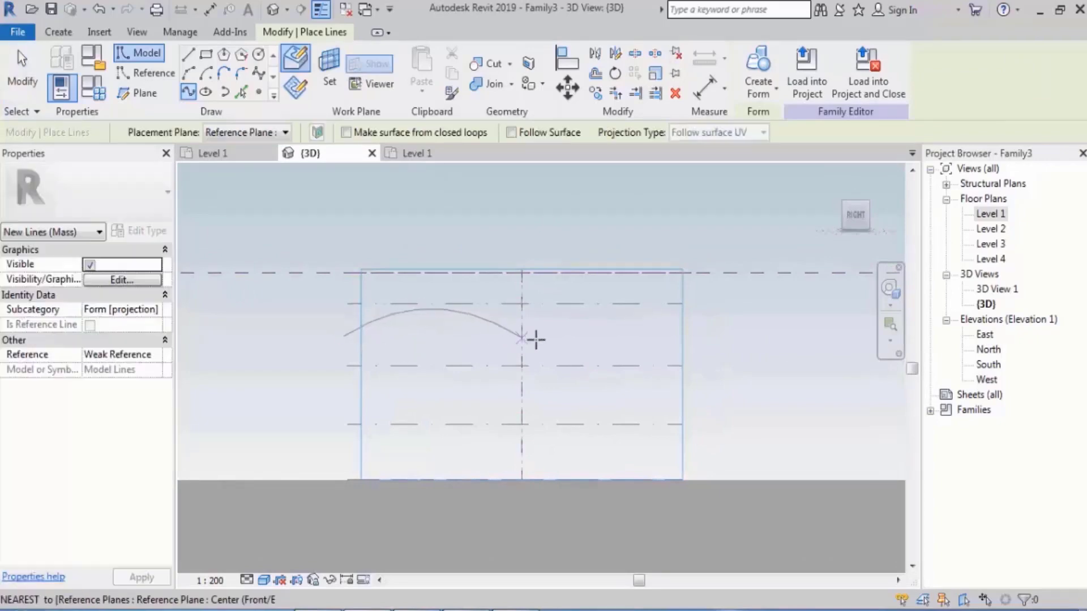
{"action": "left_click", "coordinate": [538, 341]}
{"action": "key", "text": "Escape"}
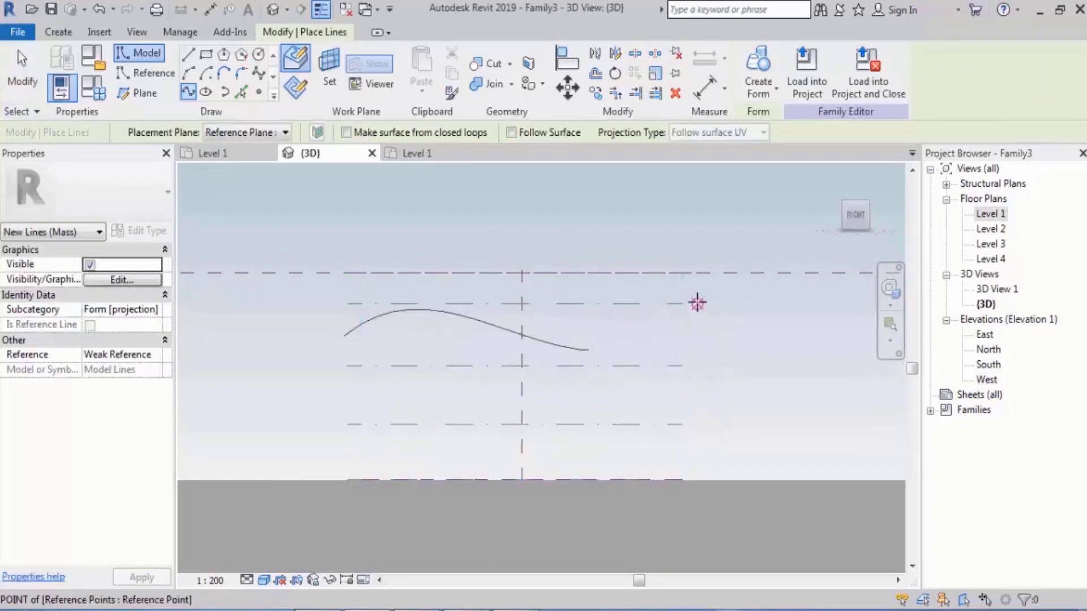
{"action": "middle_click_drag", "start_coordinate": [670, 321], "coordinate": [685, 345], "text": "shift"}
{"action": "left_click", "coordinate": [852, 218]}
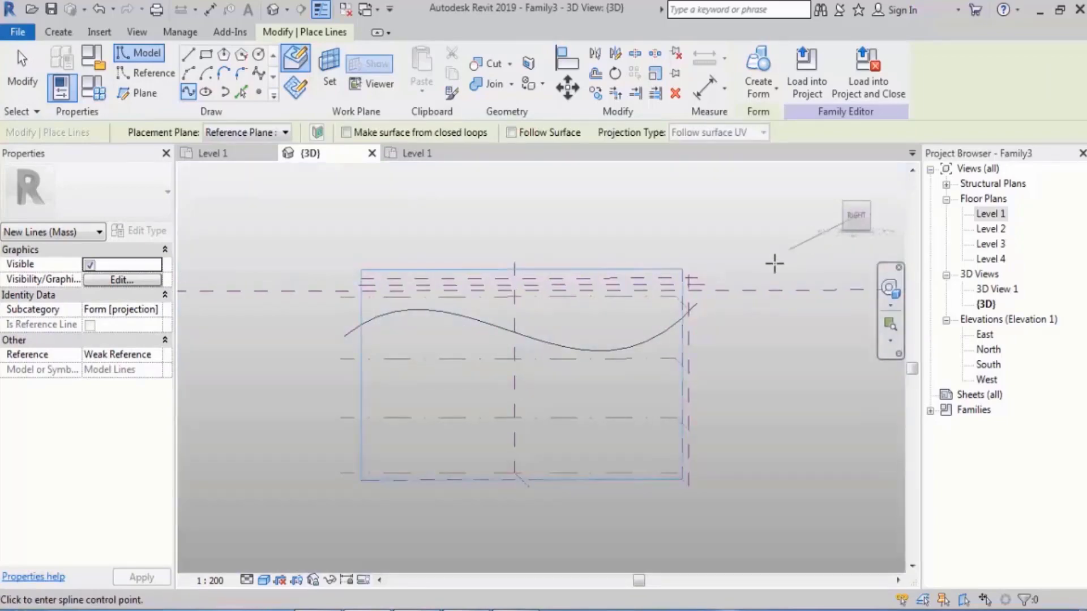
{"action": "key", "text": "Escape"}
{"action": "key", "text": "Escape"}
{"action": "left_click", "coordinate": [856, 215]}
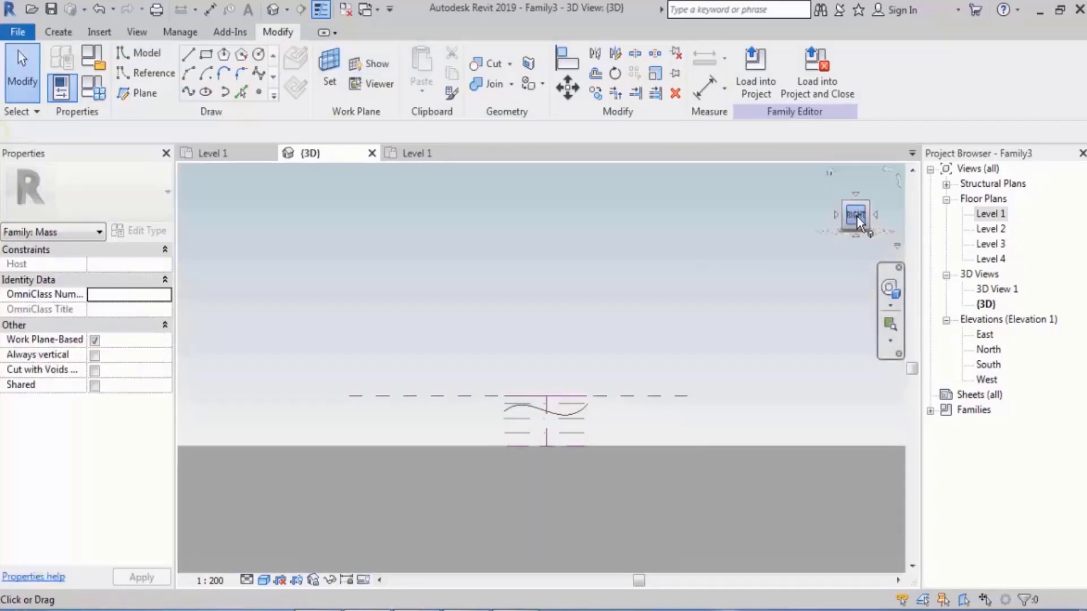
{"action": "scroll", "coordinate": [606, 432], "scroll_direction": "up", "scroll_amount": 5}
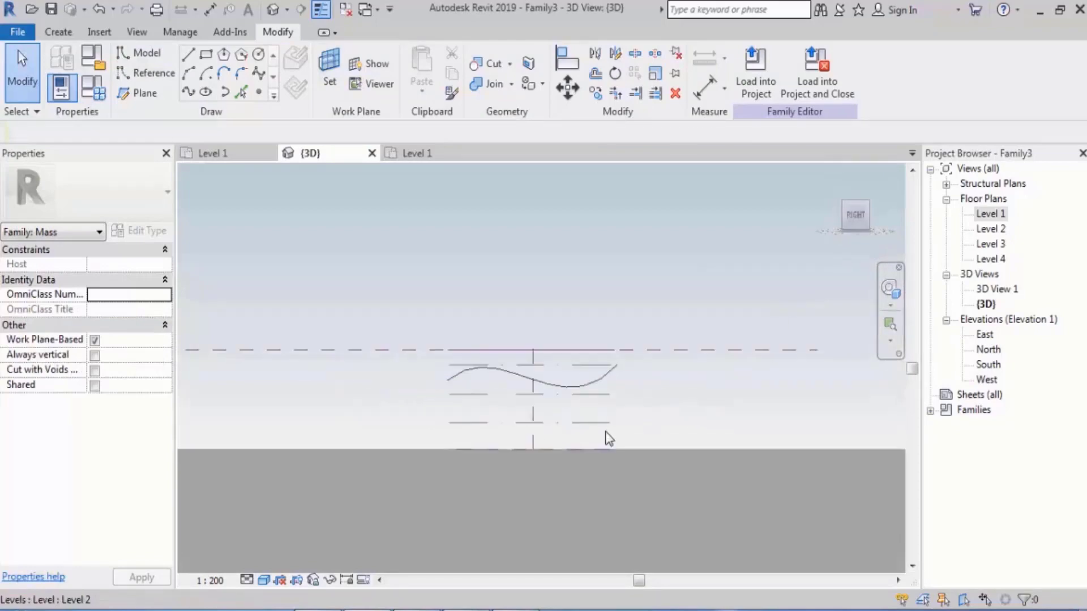
{"action": "scroll", "coordinate": [565, 395], "scroll_direction": "up", "scroll_amount": 3}
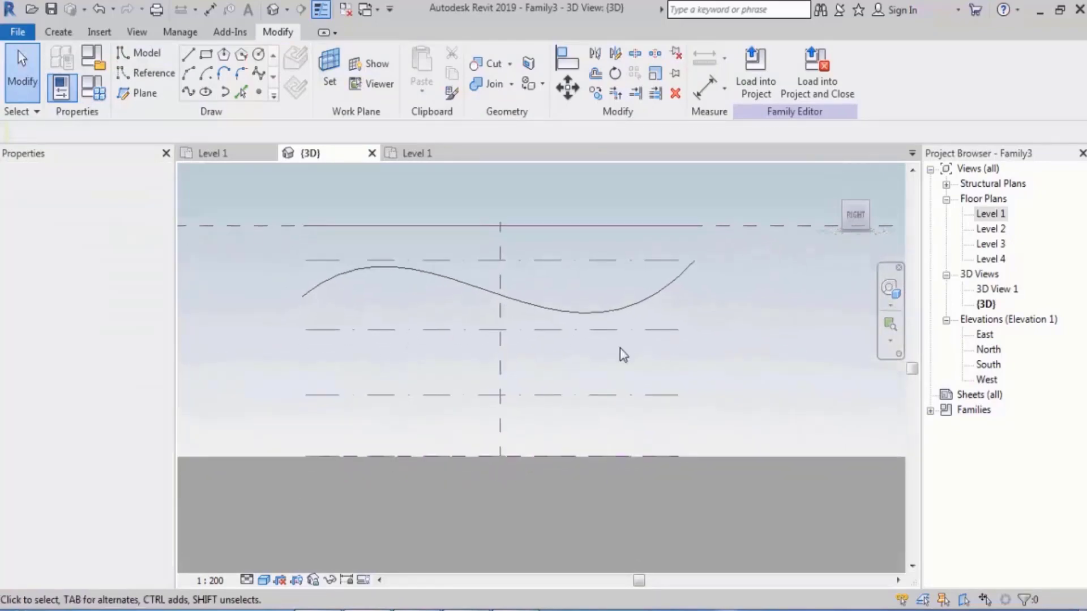
Draw a four-point model spline on the innermost added reference plane, waving opposite to the first spline, in the Right view.
{"action": "middle_click_drag", "start_coordinate": [516, 286], "coordinate": [589, 317], "text": "shift"}
{"action": "left_click", "coordinate": [545, 281]}
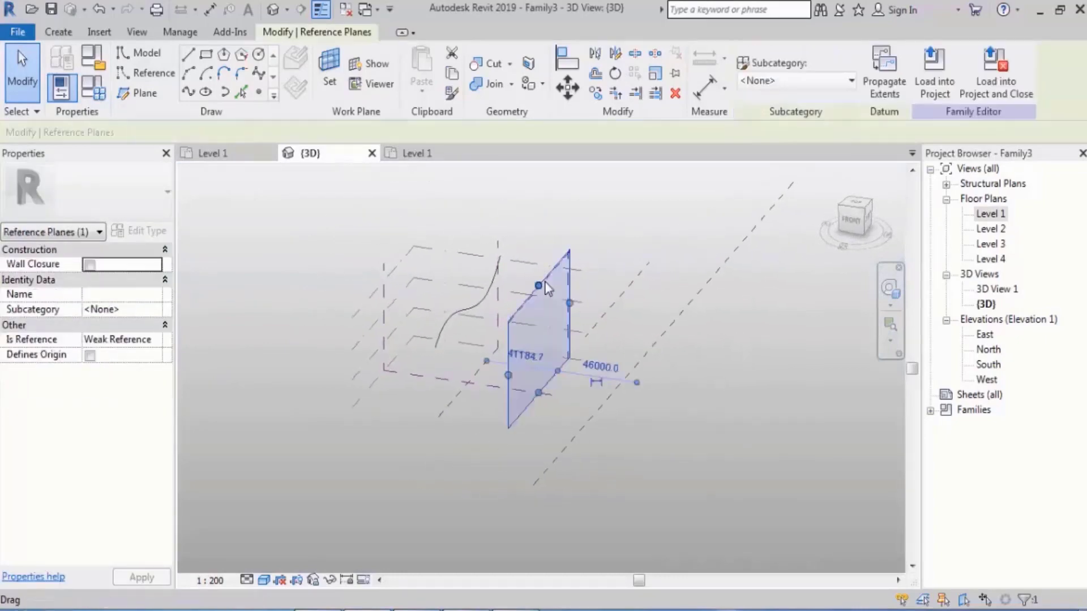
{"action": "middle_click_drag", "start_coordinate": [723, 317], "coordinate": [643, 307], "text": "shift"}
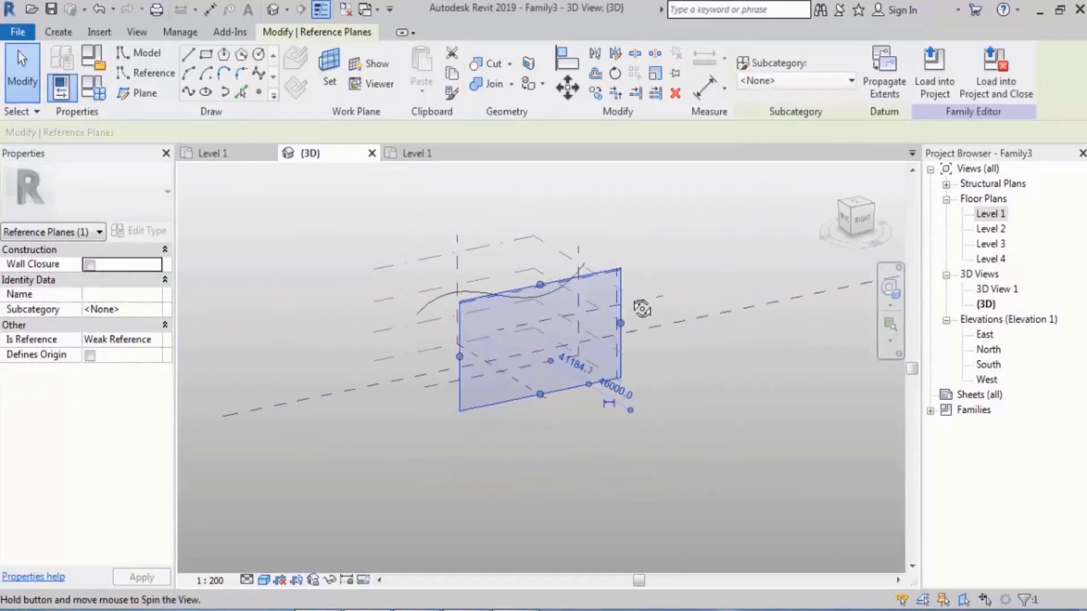
{"action": "left_click", "coordinate": [863, 221]}
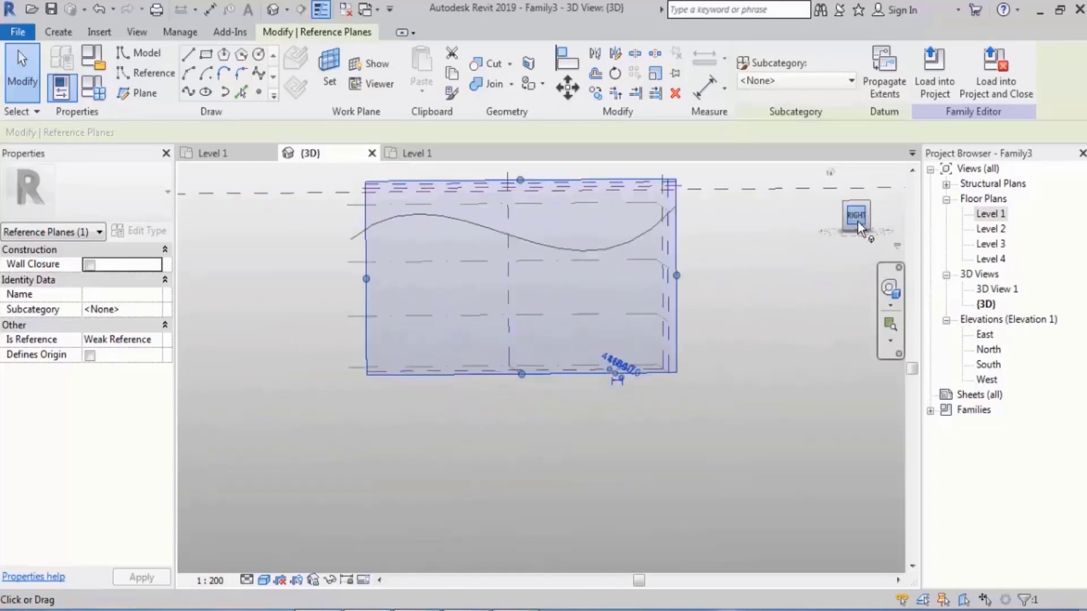
{"action": "left_click", "coordinate": [187, 91]}
{"action": "left_click", "coordinate": [357, 288]}
{"action": "left_click", "coordinate": [422, 326]}
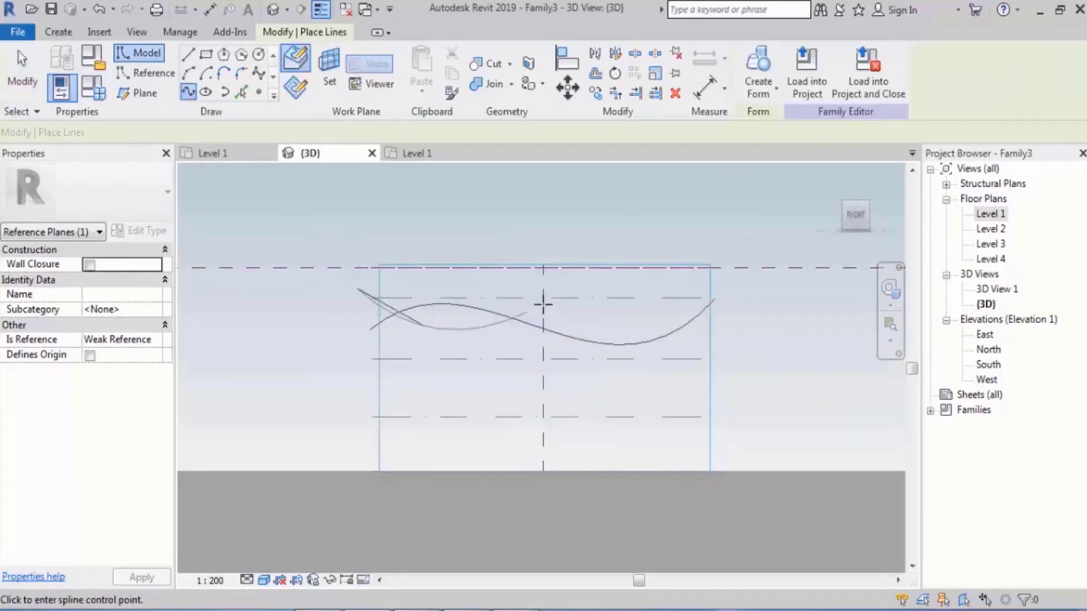
{"action": "left_click", "coordinate": [569, 284]}
{"action": "left_click", "coordinate": [718, 327]}
{"action": "key", "text": "Escape"}
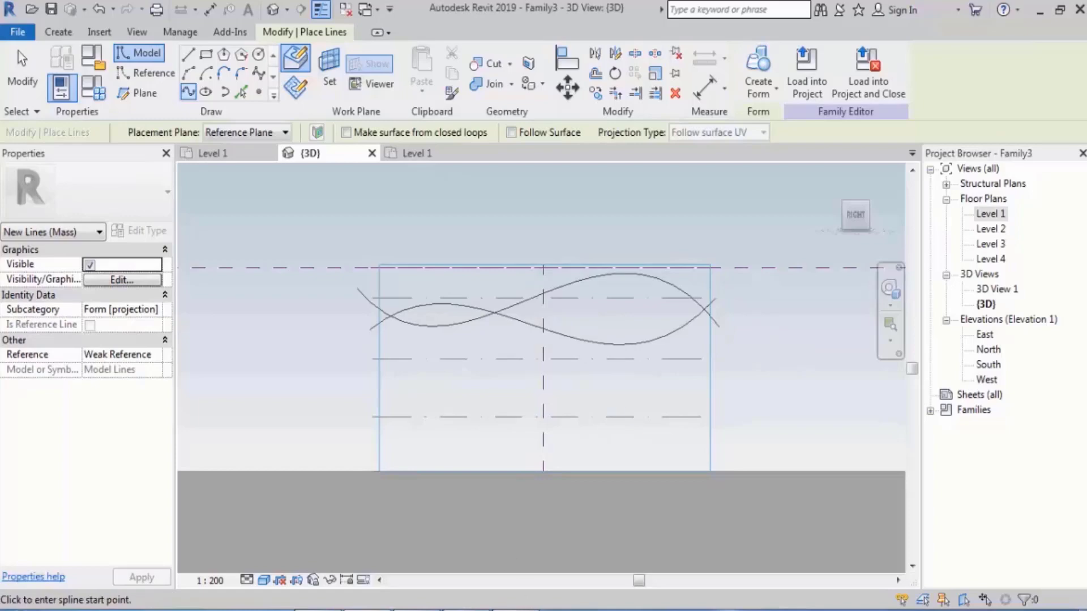
{"action": "left_click", "coordinate": [512, 609]}
{"action": "left_click", "coordinate": [1016, 558]}
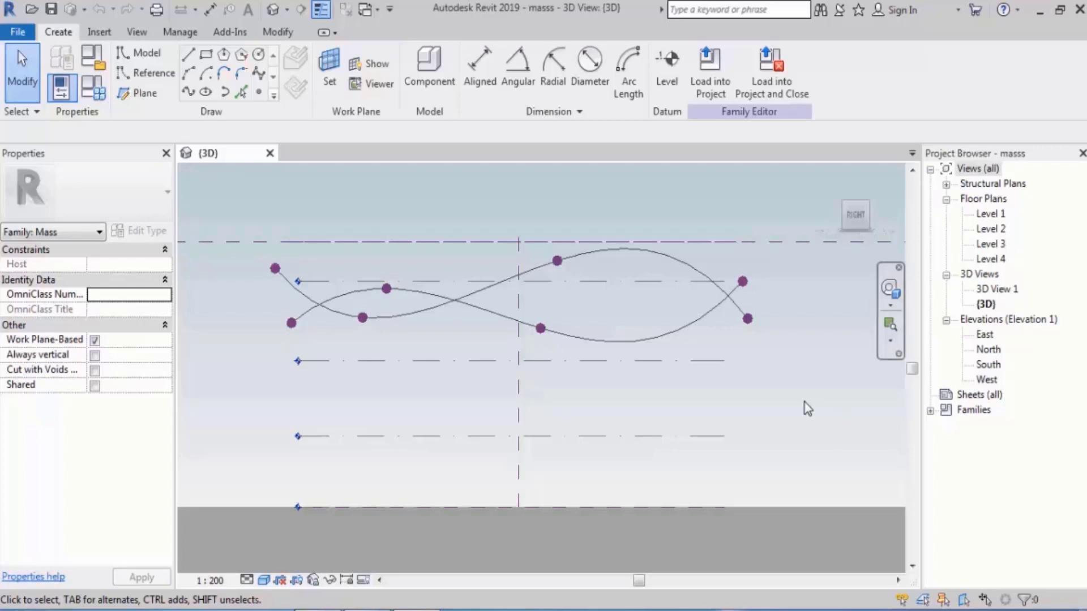
Select the middle one of the three added reference planes and view it from the Right.
{"action": "middle_click_drag", "start_coordinate": [808, 408], "coordinate": [580, 301], "text": "shift"}
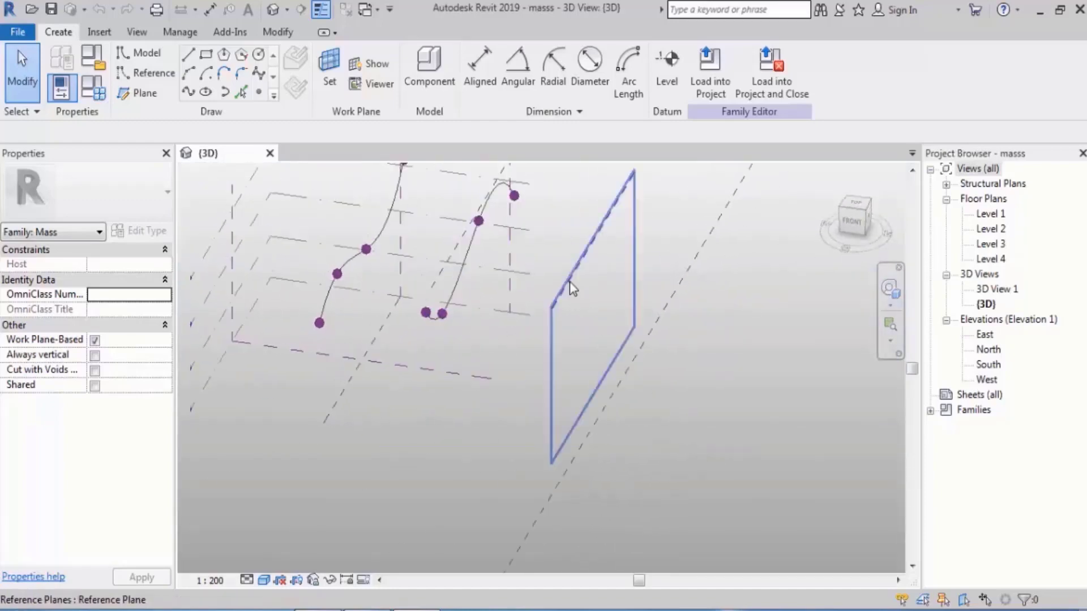
{"action": "left_click", "coordinate": [570, 280]}
{"action": "middle_click_drag", "start_coordinate": [759, 364], "coordinate": [900, 270], "text": "shift"}
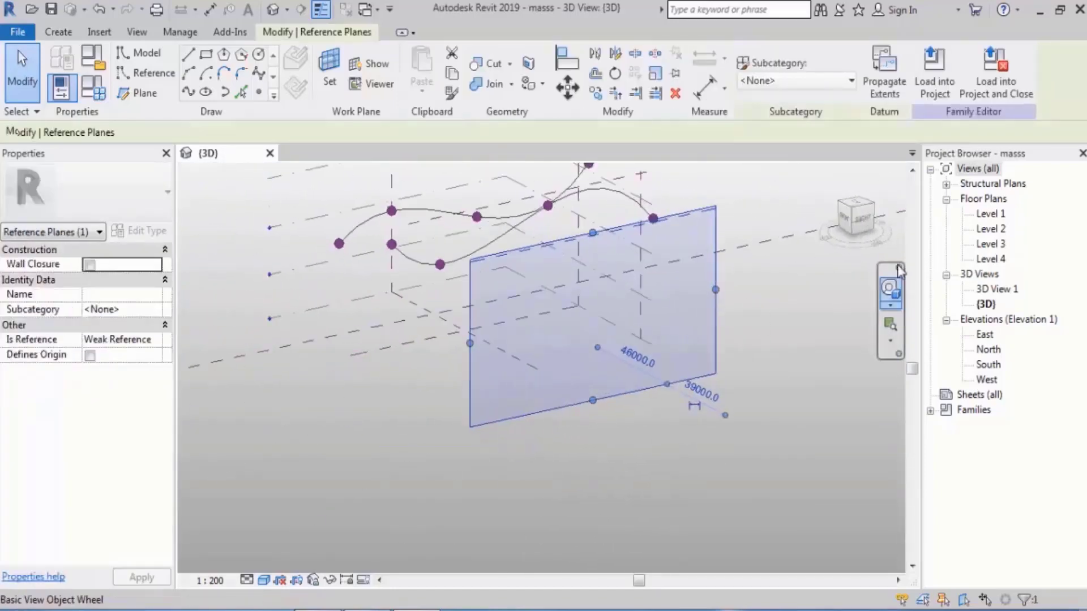
{"action": "left_click", "coordinate": [863, 220]}
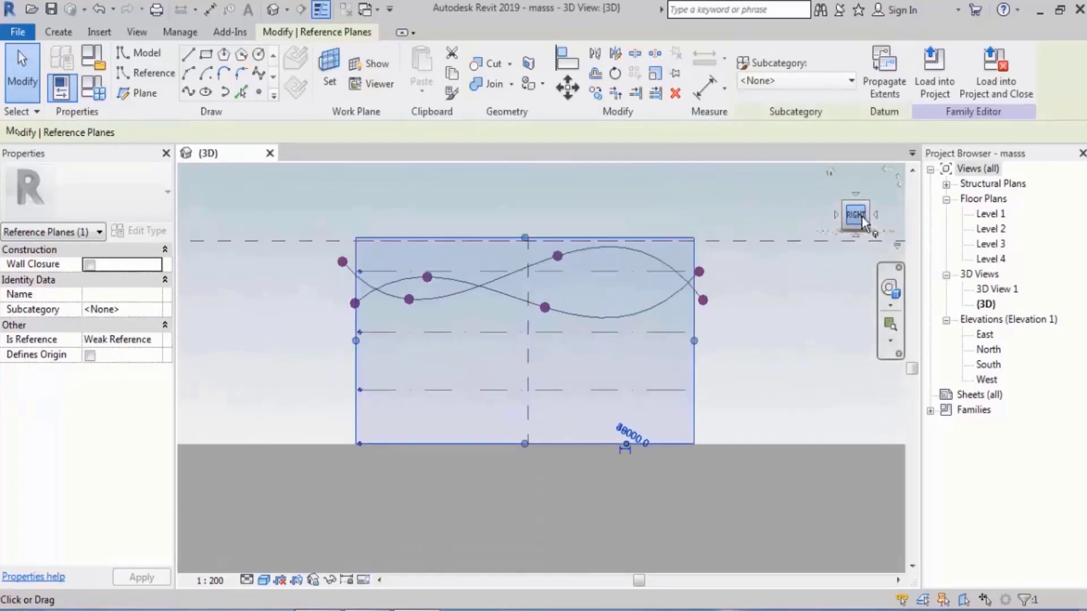
Try to draw a five-point model spline on the middle added reference plane, across the two existing splines.
{"action": "left_click", "coordinate": [187, 91]}
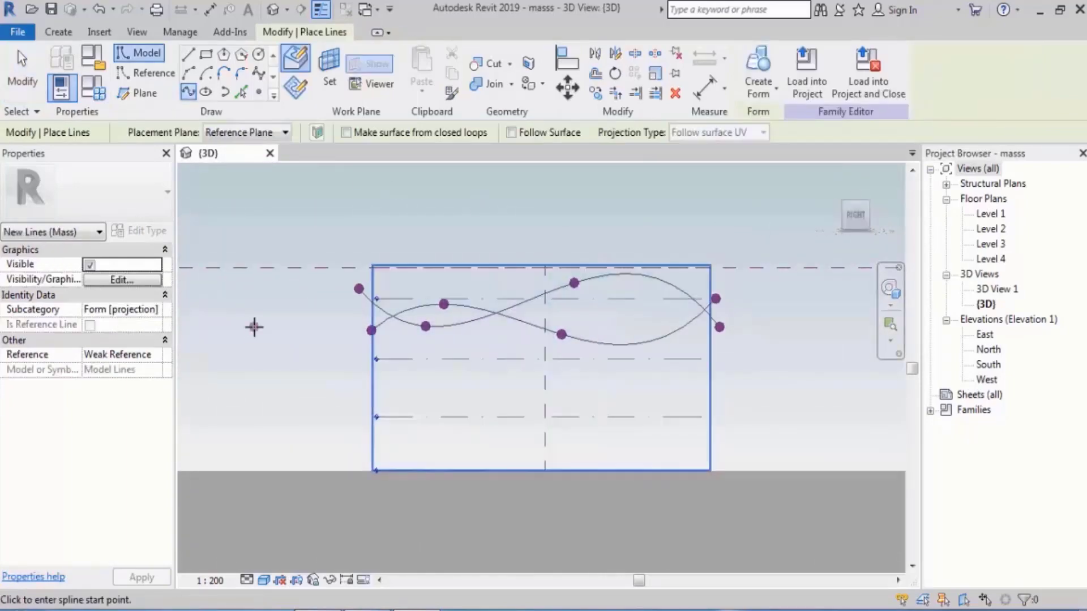
{"action": "scroll", "coordinate": [367, 301], "scroll_direction": "up", "scroll_amount": 2}
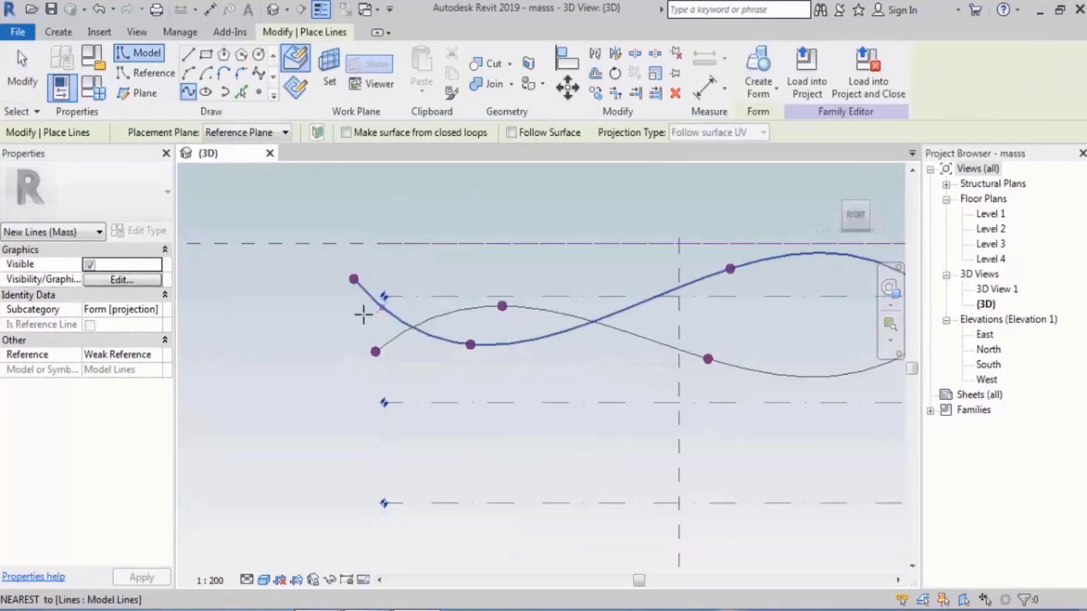
{"action": "left_click", "coordinate": [363, 316]}
{"action": "left_click", "coordinate": [469, 264]}
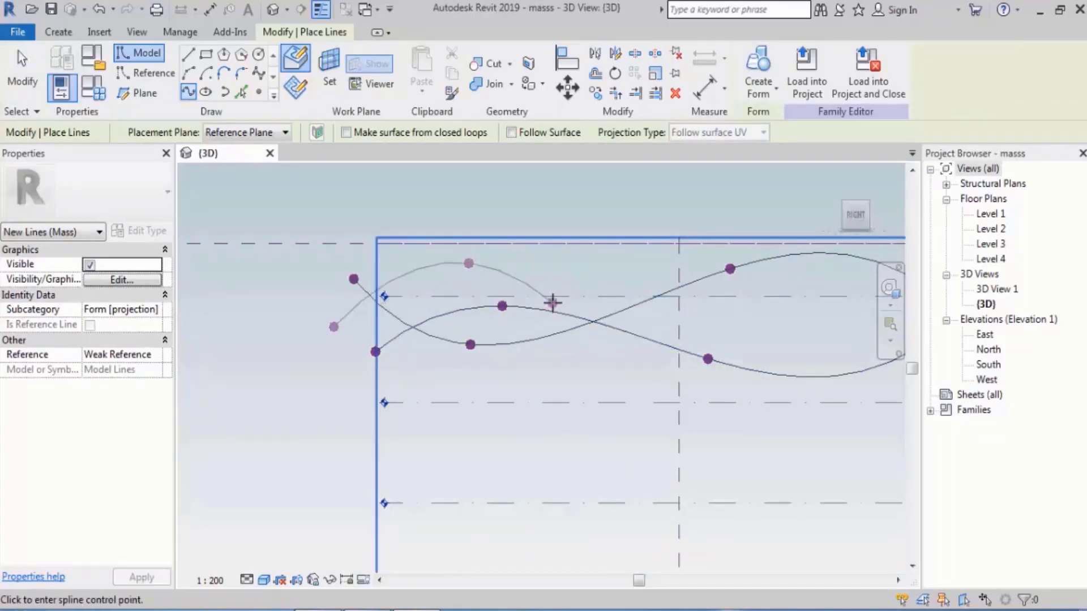
{"action": "left_click", "coordinate": [554, 306]}
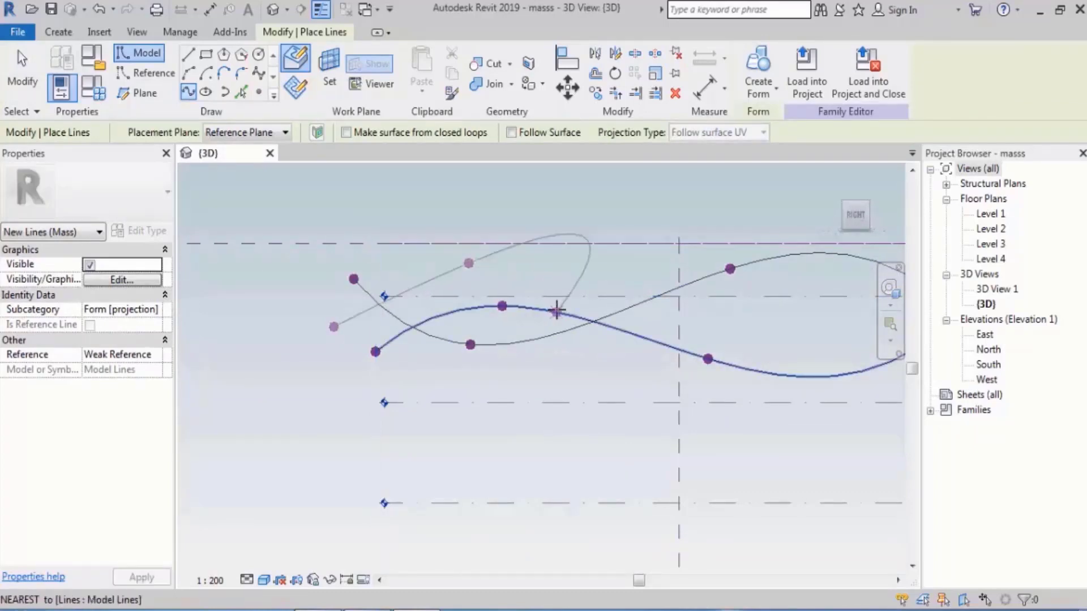
{"action": "left_click", "coordinate": [746, 426]}
{"action": "middle_click_drag", "start_coordinate": [784, 417], "coordinate": [600, 450]}
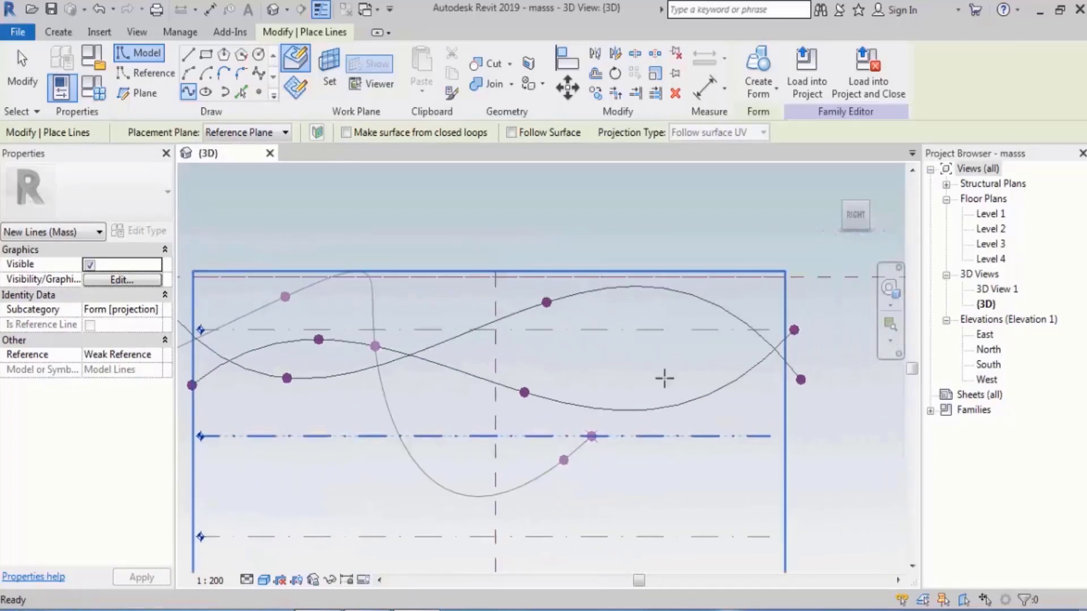
{"action": "left_click", "coordinate": [708, 304]}
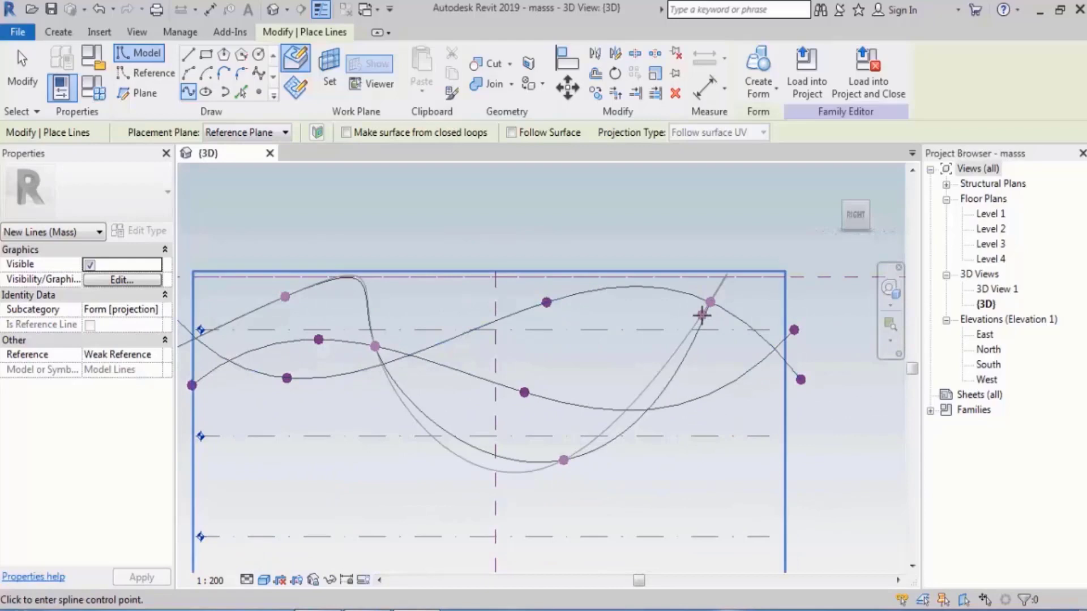
{"action": "key", "text": "Escape"}
{"action": "key", "text": "Escape"}
Undo the third spline, then reselect the middle added reference plane and view it from the Right.
{"action": "middle_click_drag", "start_coordinate": [638, 295], "coordinate": [612, 430], "text": "shift"}
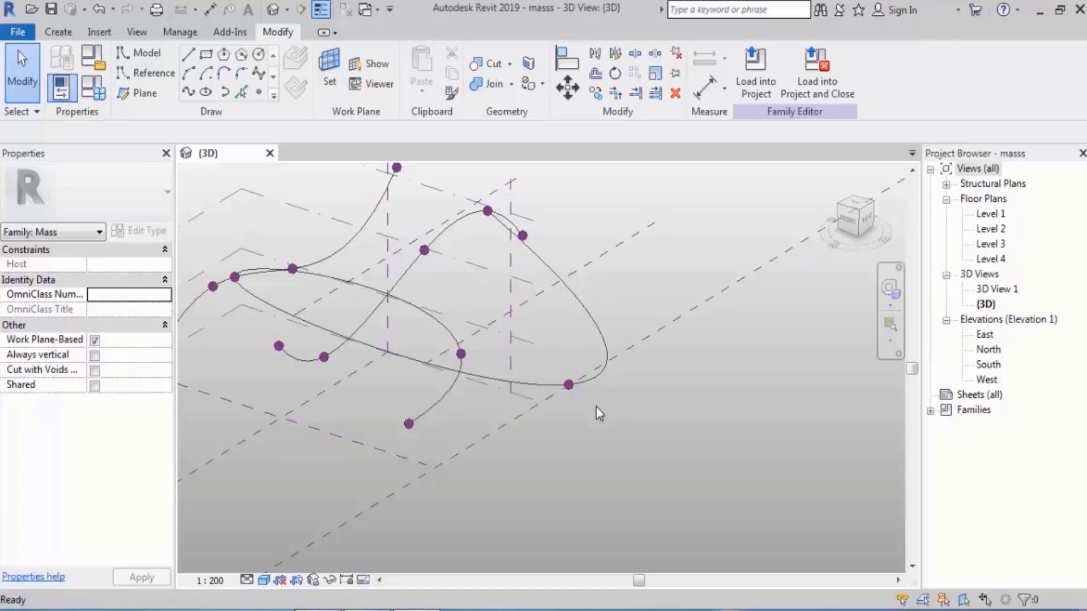
{"action": "scroll", "coordinate": [596, 406], "scroll_direction": "up", "scroll_amount": 2}
{"action": "scroll", "coordinate": [593, 403], "scroll_direction": "down", "scroll_amount": 3}
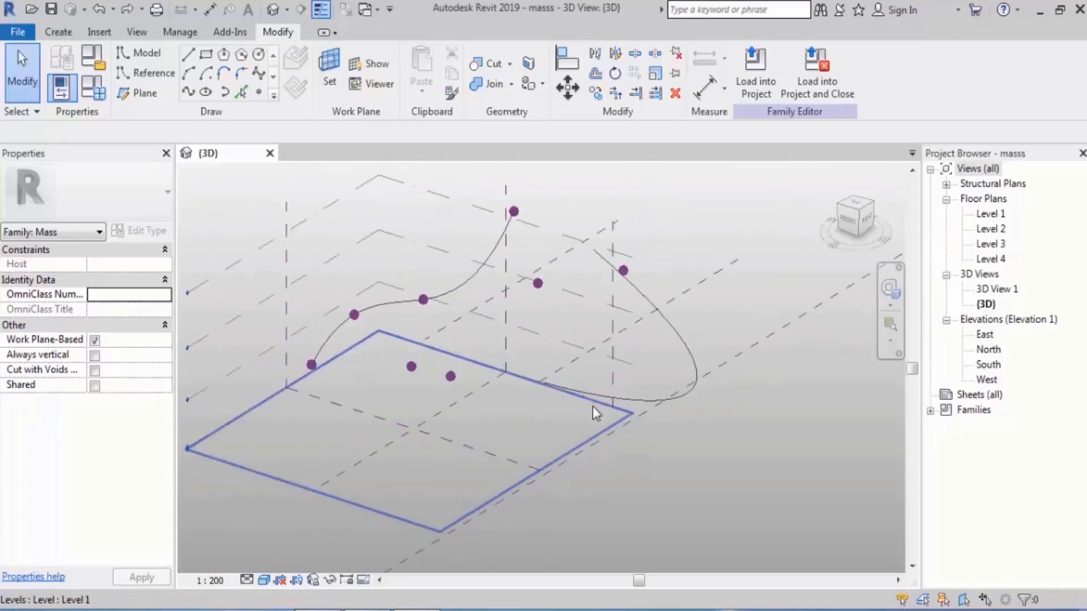
{"action": "middle_click_drag", "start_coordinate": [637, 426], "coordinate": [699, 319], "text": "shift"}
{"action": "left_click", "coordinate": [639, 399]}
{"action": "left_click", "coordinate": [862, 223]}
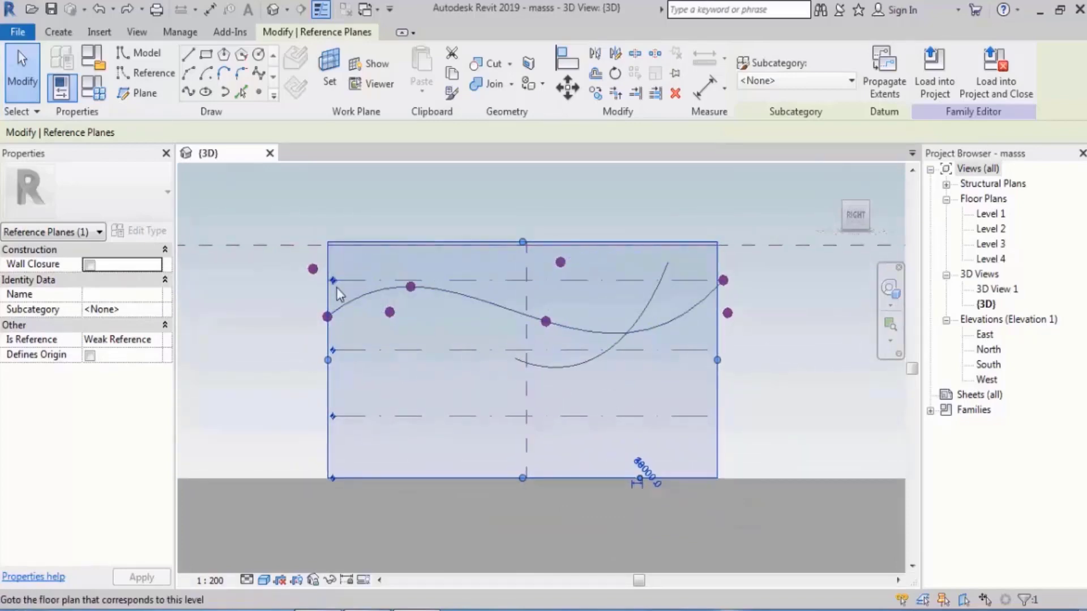
Switch the 3D view's visual style to Wireframe and center the two splines in the view.
{"action": "middle_click_drag", "start_coordinate": [481, 376], "coordinate": [495, 404]}
{"action": "mouse_move", "coordinate": [633, 380]}
{"action": "middle_mouse_down"}
{"action": "mouse_move", "coordinate": [632, 334]}
{"action": "mouse_move", "coordinate": [630, 357]}
{"action": "middle_mouse_up"}
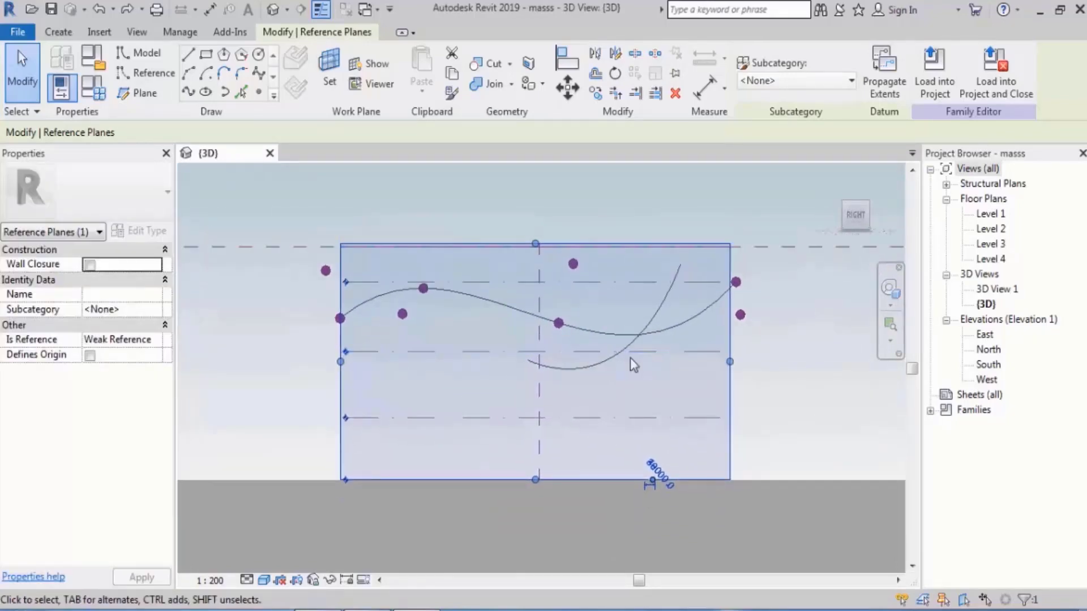
{"action": "key", "text": "w"}
{"action": "key", "text": "f"}
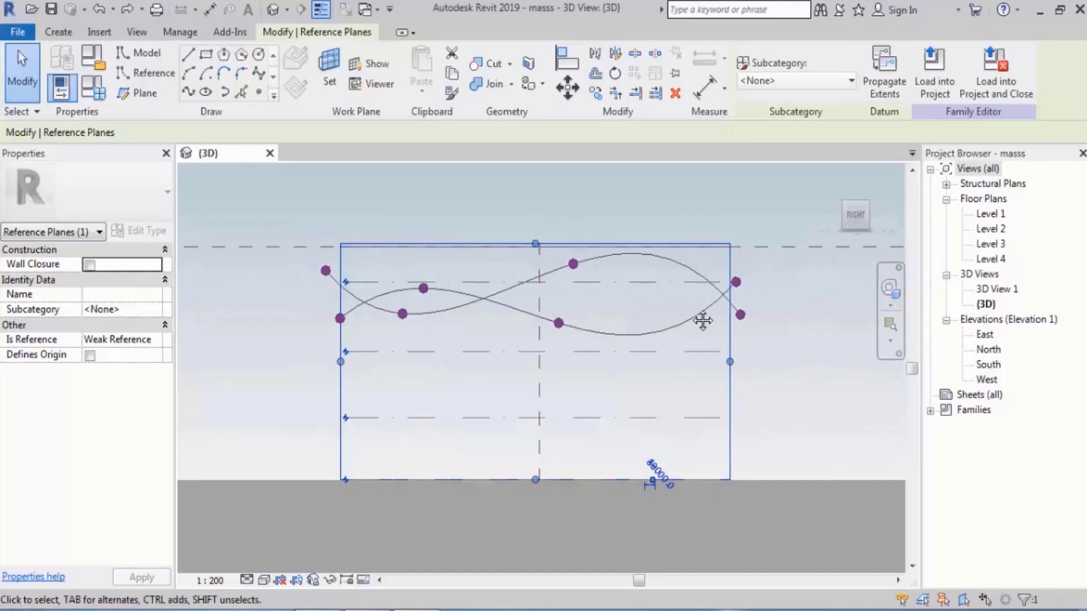
{"action": "middle_click_drag", "start_coordinate": [704, 320], "coordinate": [702, 329]}
{"action": "scroll", "coordinate": [605, 297], "scroll_direction": "up", "scroll_amount": 1}
{"action": "middle_click_drag", "start_coordinate": [554, 278], "coordinate": [560, 287]}
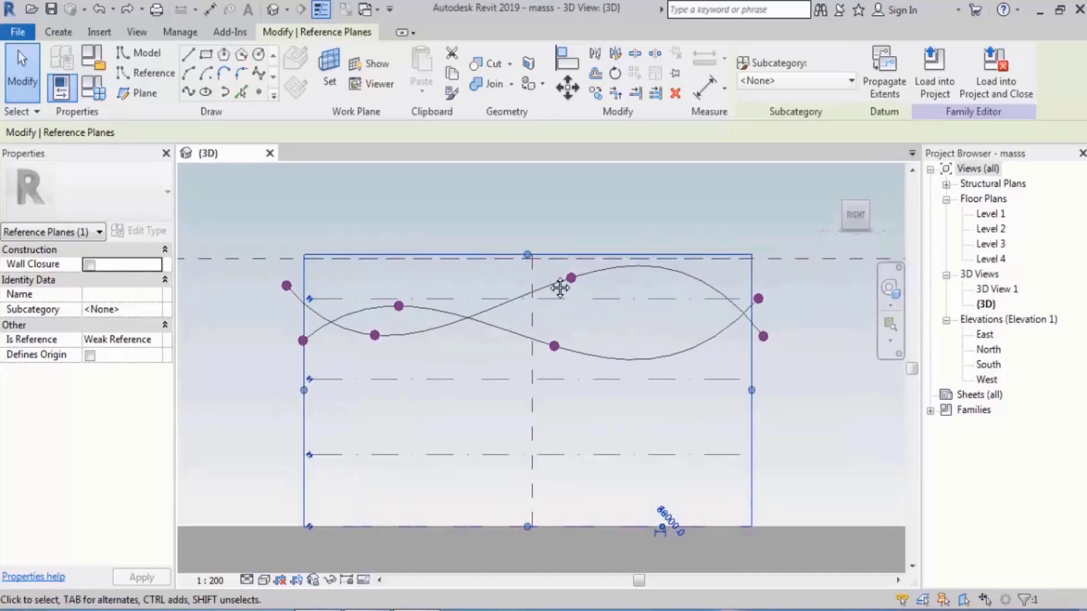
Start a model spline on the middle added reference plane and set it to Draw on Work Plane instead of Draw on Face.
{"action": "left_click", "coordinate": [188, 92]}
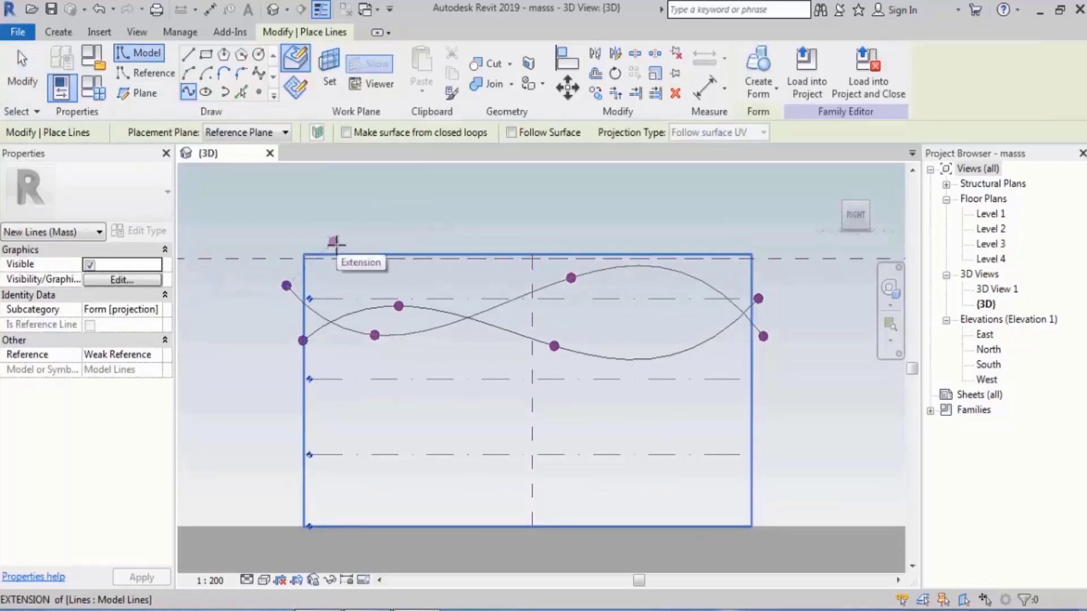
{"action": "scroll", "coordinate": [326, 297], "scroll_direction": "up", "scroll_amount": 1}
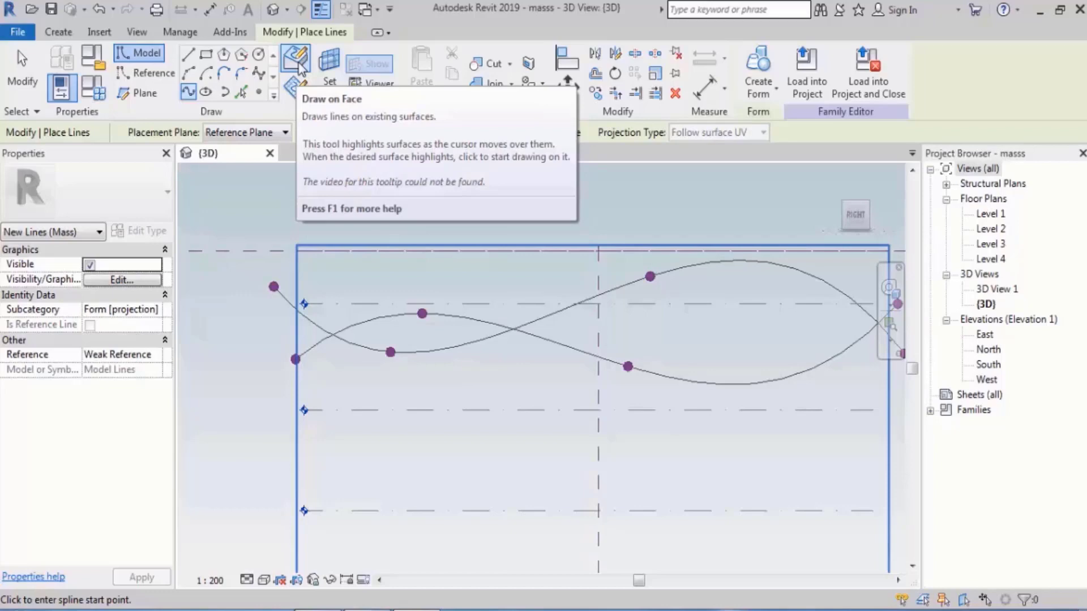
{"action": "left_click", "coordinate": [297, 61]}
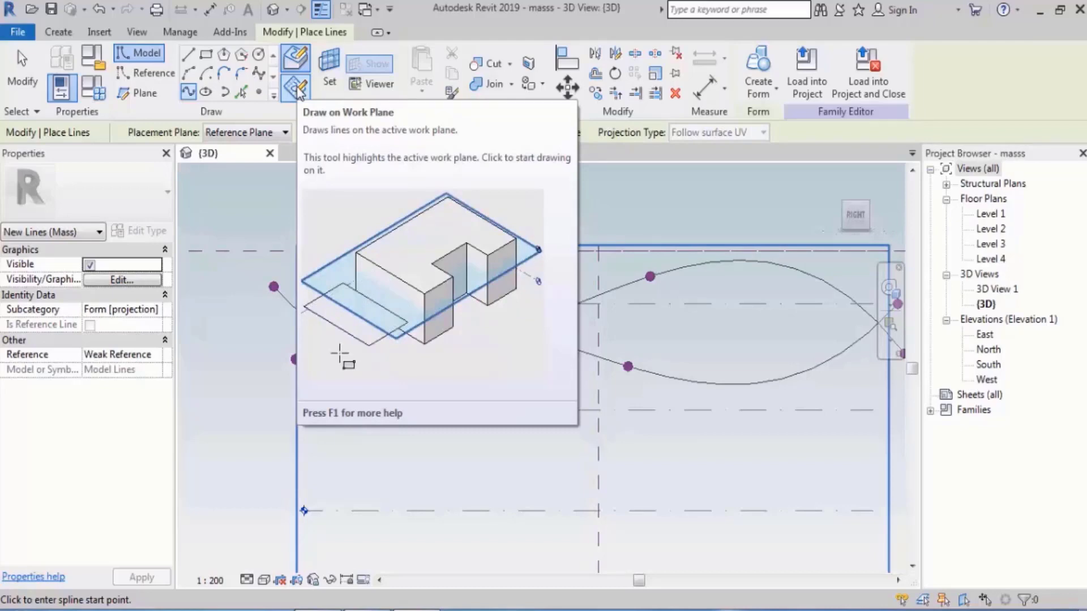
{"action": "left_click", "coordinate": [298, 90]}
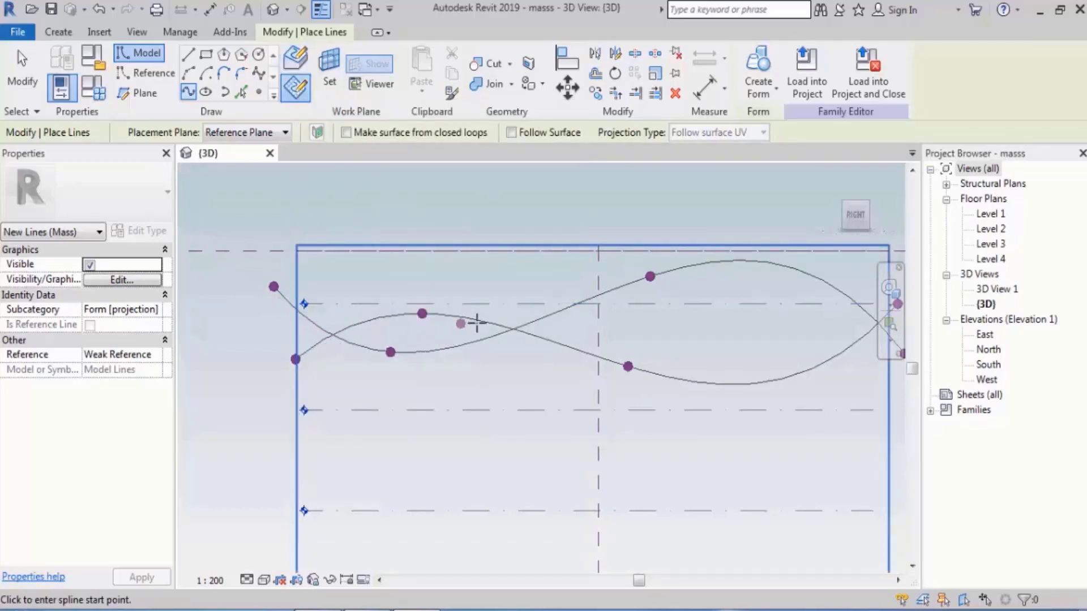
{"action": "left_click", "coordinate": [295, 57]}
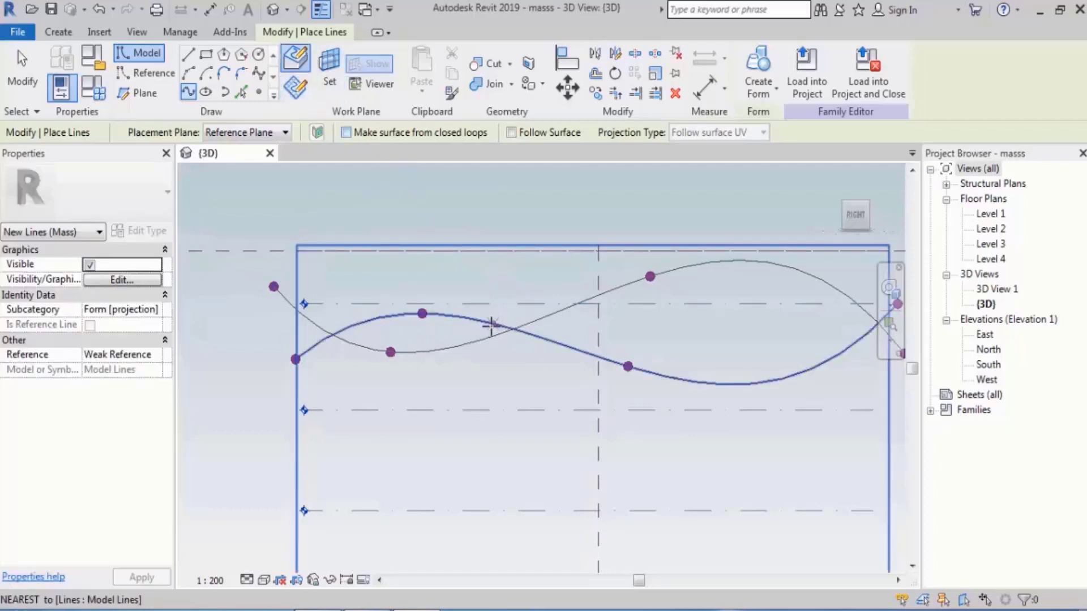
{"action": "left_click", "coordinate": [295, 88]}
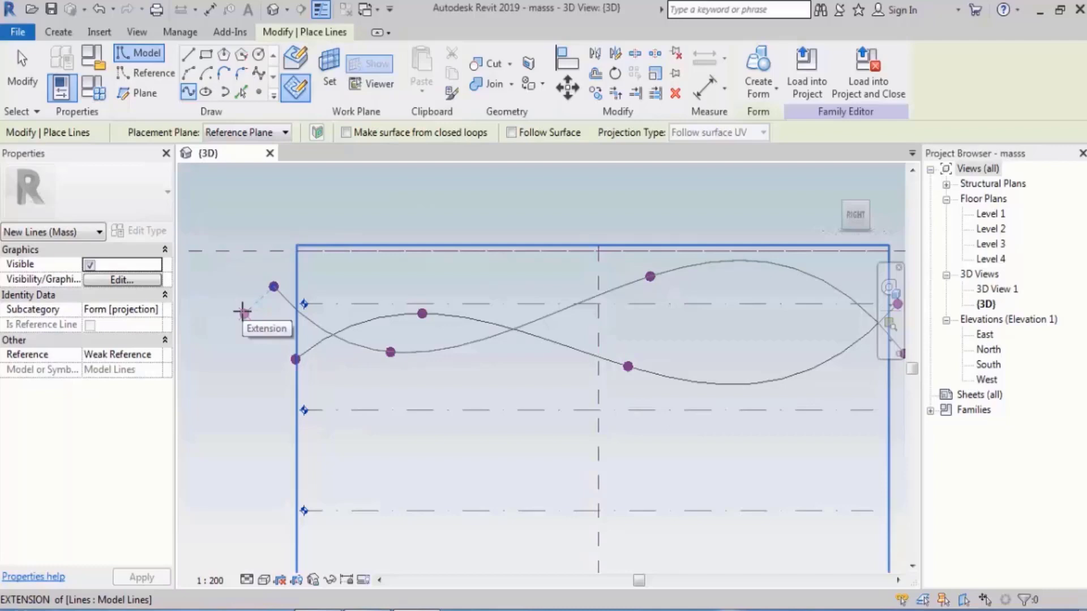
Try to draw a model spline on the middle added reference plane, ending it on a control point of an existing spline.
{"action": "scroll", "coordinate": [286, 340], "scroll_direction": "up", "scroll_amount": 3}
{"action": "left_click", "coordinate": [246, 325]}
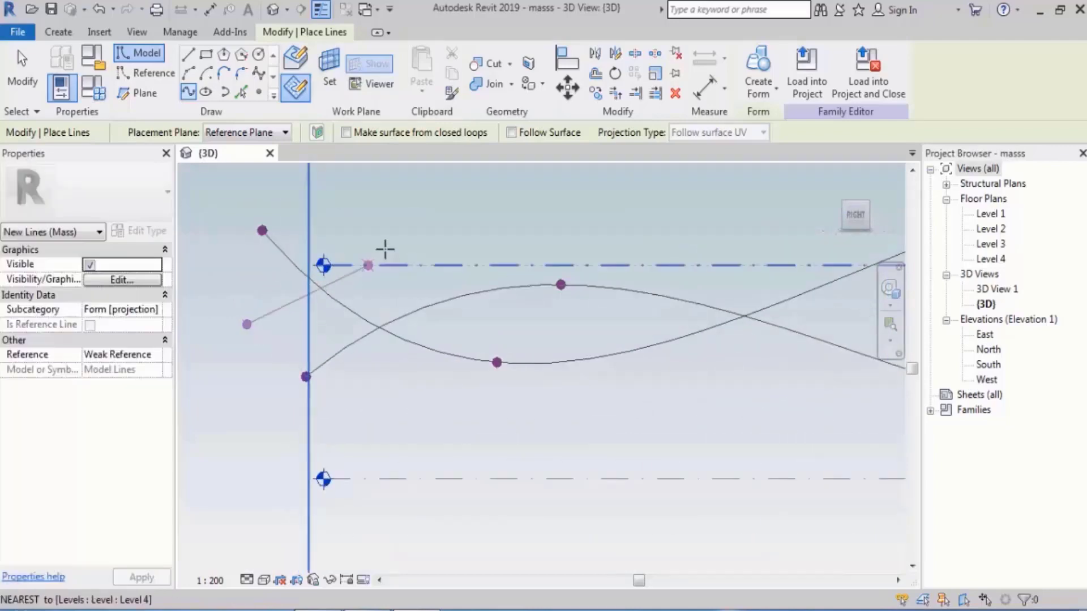
{"action": "left_click", "coordinate": [398, 223]}
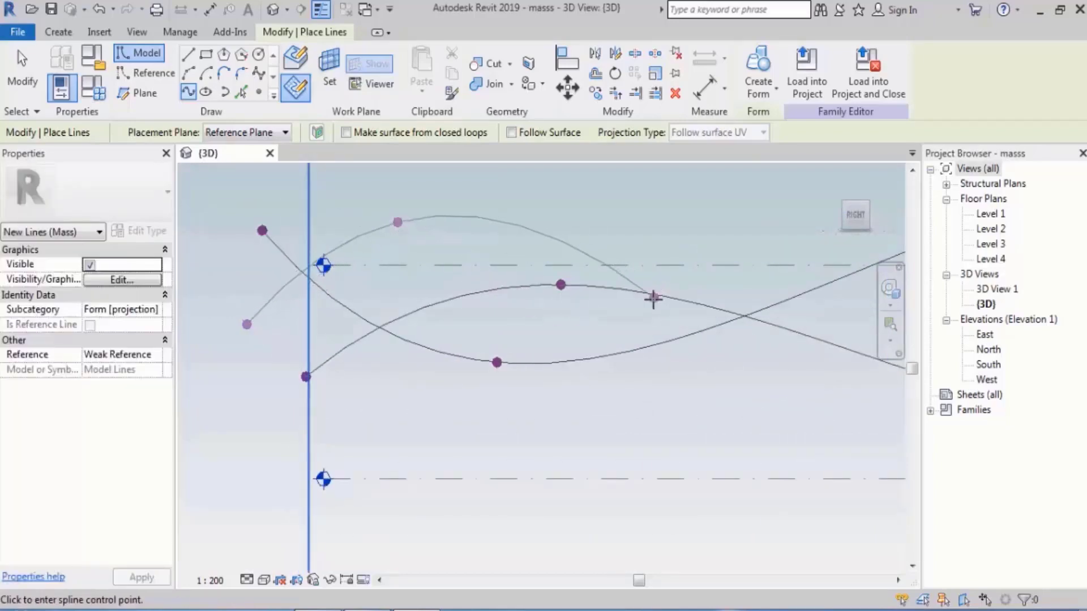
{"action": "left_click", "coordinate": [631, 292]}
{"action": "scroll", "coordinate": [727, 322], "scroll_direction": "down", "scroll_amount": 2}
{"action": "middle_click_drag", "start_coordinate": [726, 321], "coordinate": [480, 354]}
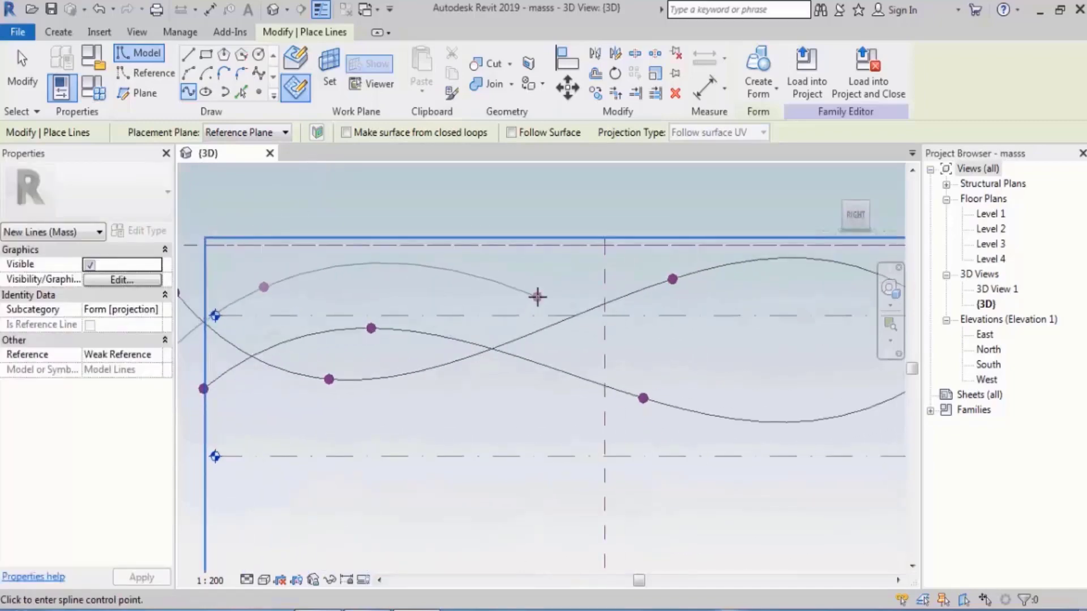
{"action": "left_click", "coordinate": [566, 352]}
{"action": "middle_click_drag", "start_coordinate": [667, 355], "coordinate": [464, 407]}
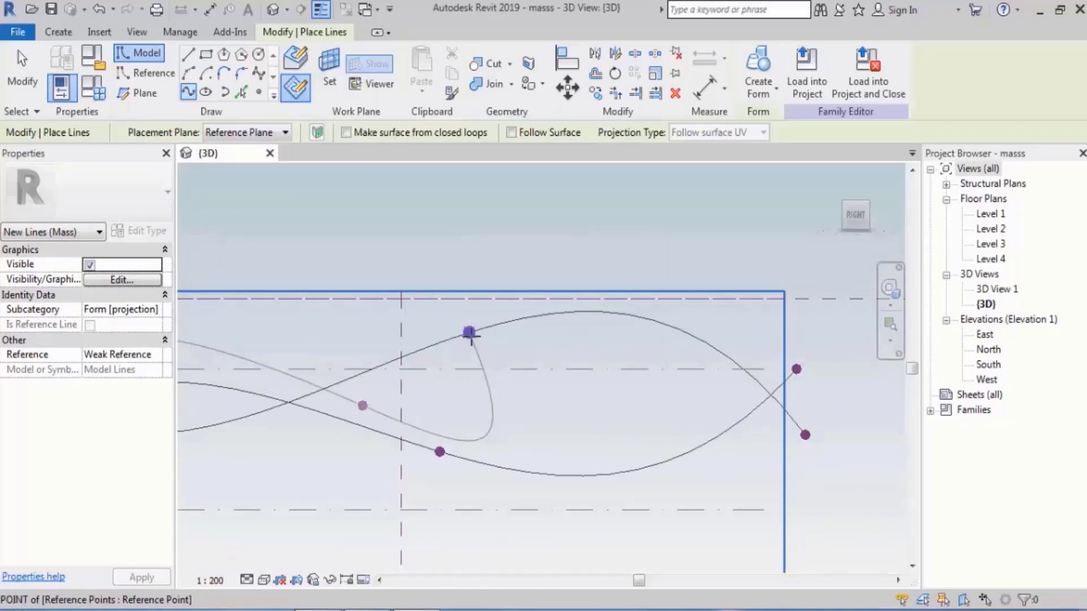
{"action": "left_click", "coordinate": [470, 334]}
{"action": "scroll", "coordinate": [558, 370], "scroll_direction": "down", "scroll_amount": 3}
{"action": "middle_click_drag", "start_coordinate": [516, 335], "coordinate": [651, 453], "text": "shift"}
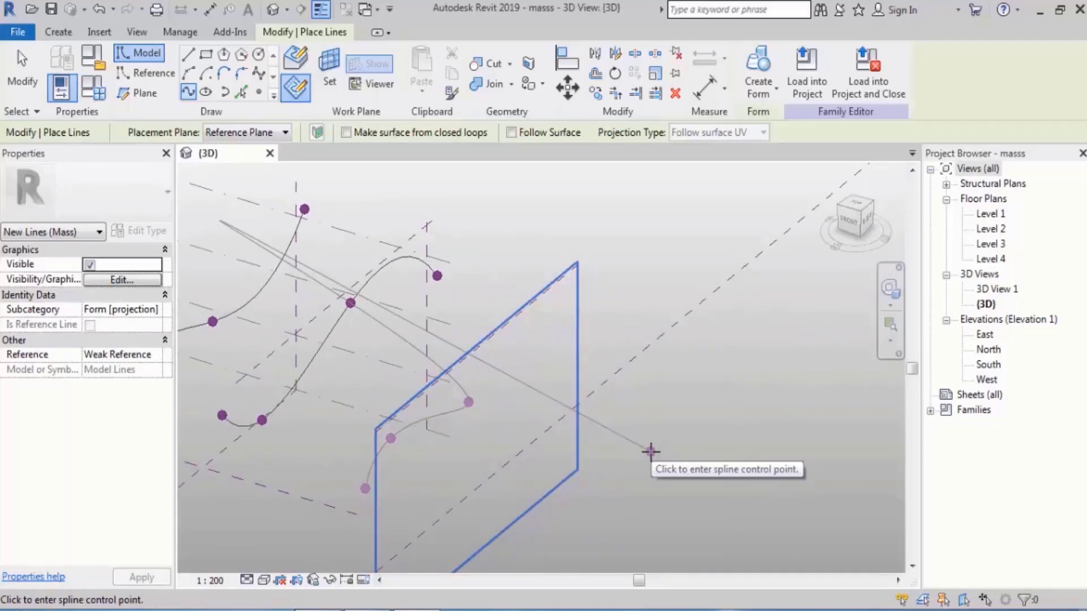
{"action": "key", "text": "Escape"}
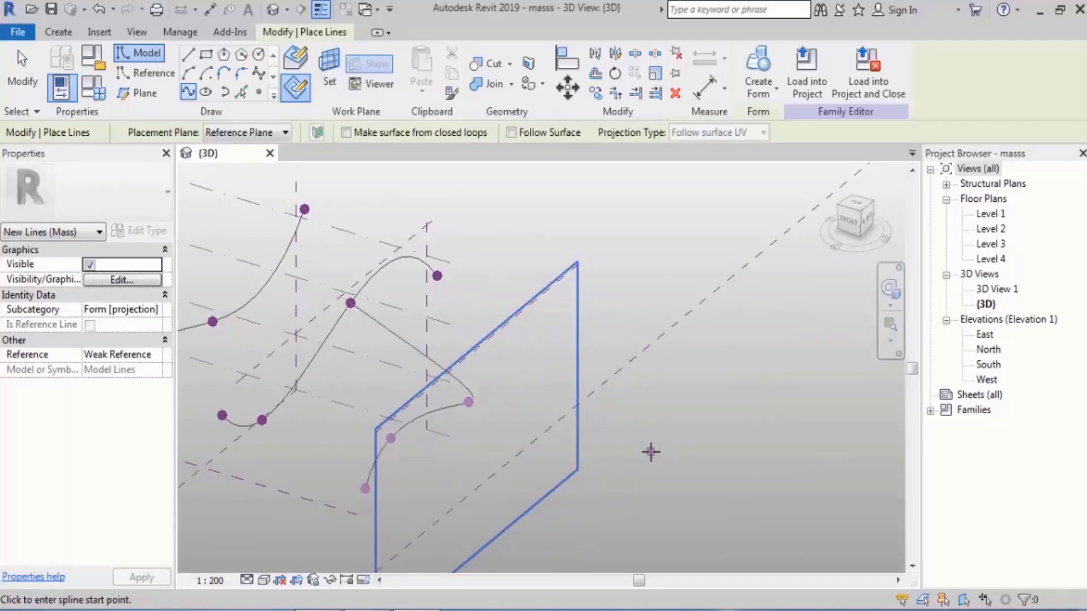
{"action": "scroll", "coordinate": [650, 451], "scroll_direction": "up", "scroll_amount": 3}
{"action": "scroll", "coordinate": [646, 425], "scroll_direction": "down", "scroll_amount": 4}
{"action": "middle_click_drag", "start_coordinate": [772, 408], "coordinate": [767, 274], "text": "shift"}
{"action": "key", "text": "Escape"}
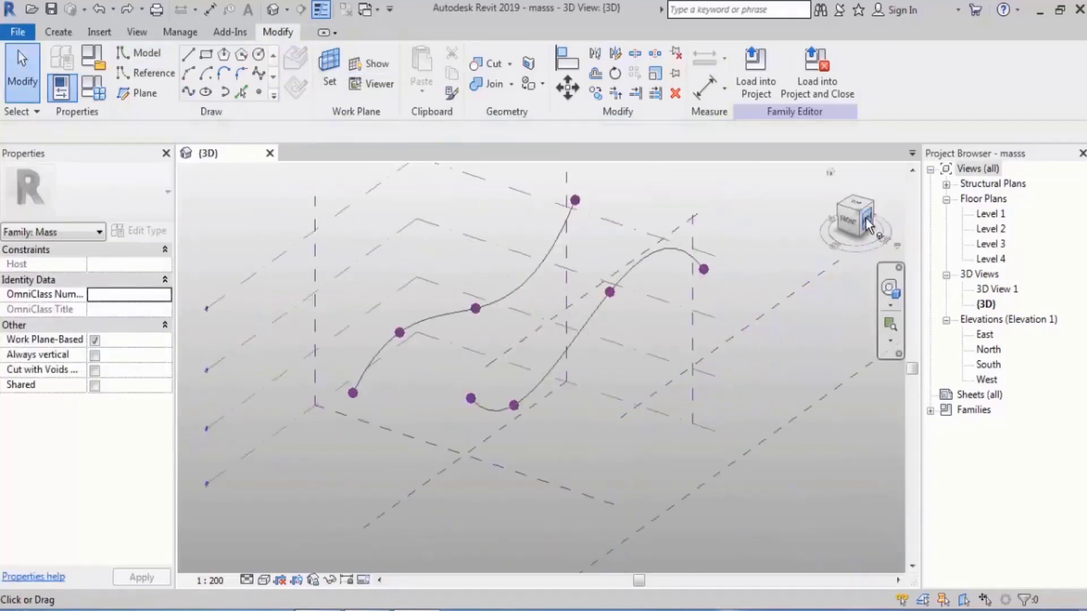
In the Right view, draw a five-point wavy model spline on the middle added reference plane, away from the existing control points.
{"action": "left_click", "coordinate": [869, 220]}
{"action": "scroll", "coordinate": [566, 441], "scroll_direction": "up", "scroll_amount": 5}
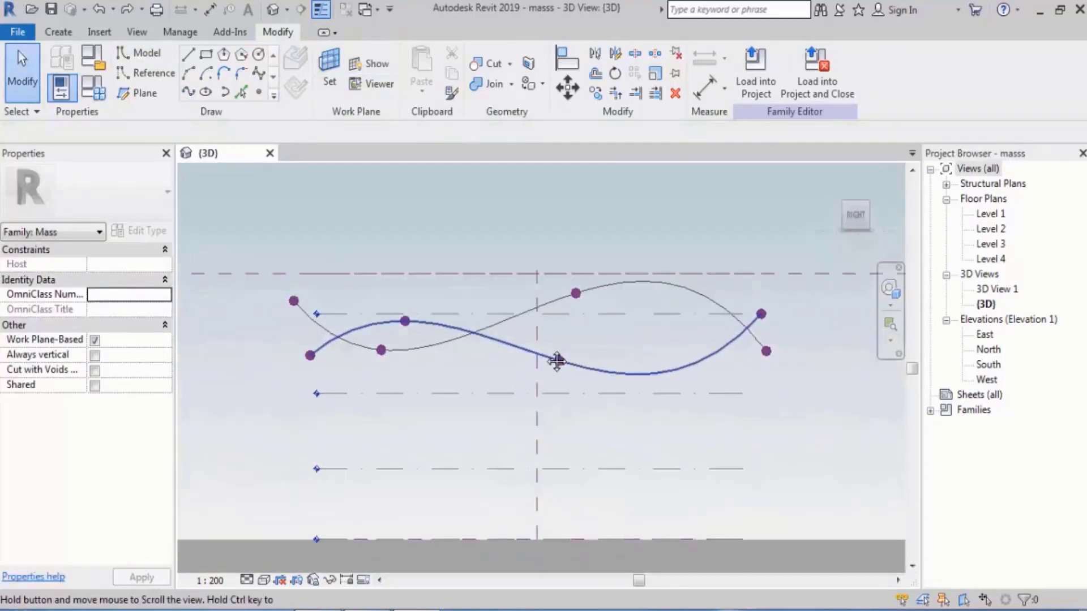
{"action": "left_click", "coordinate": [189, 92]}
{"action": "scroll", "coordinate": [252, 351], "scroll_direction": "up", "scroll_amount": 2}
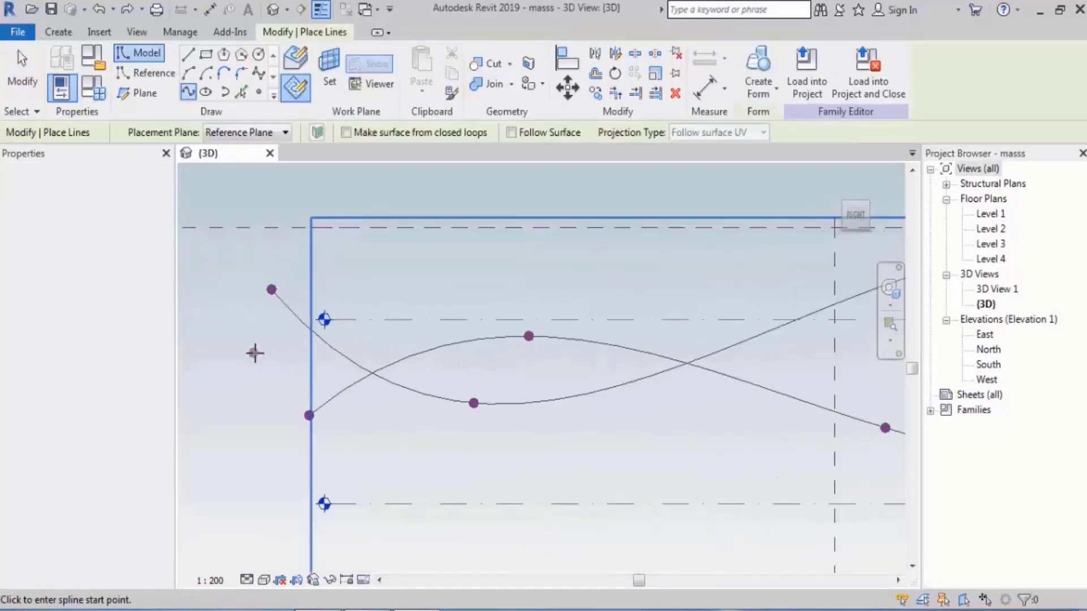
{"action": "left_click", "coordinate": [253, 353]}
{"action": "left_click", "coordinate": [426, 278]}
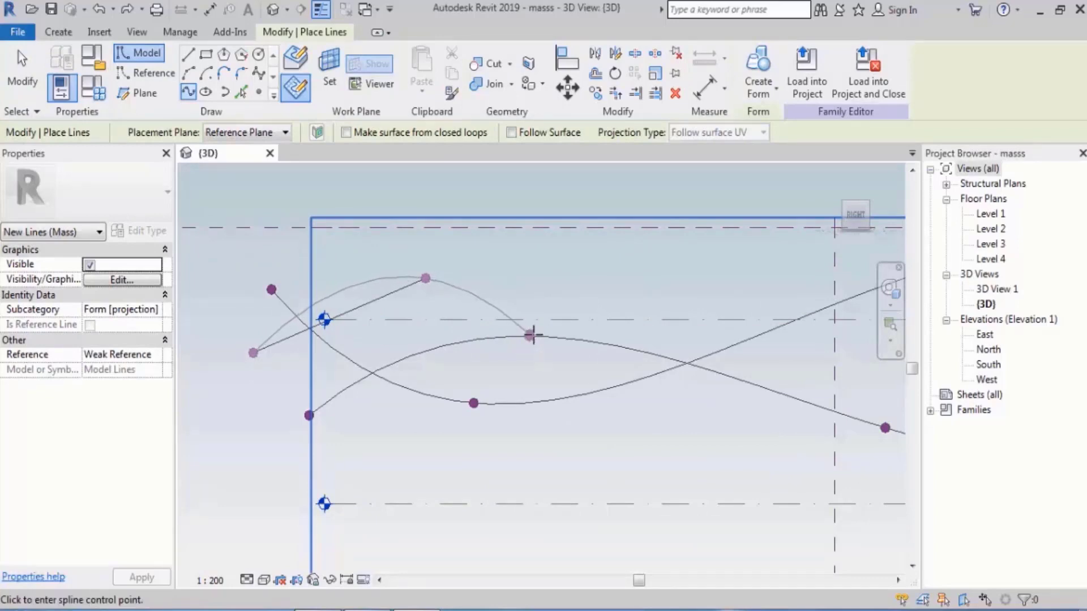
{"action": "left_click", "coordinate": [543, 270]}
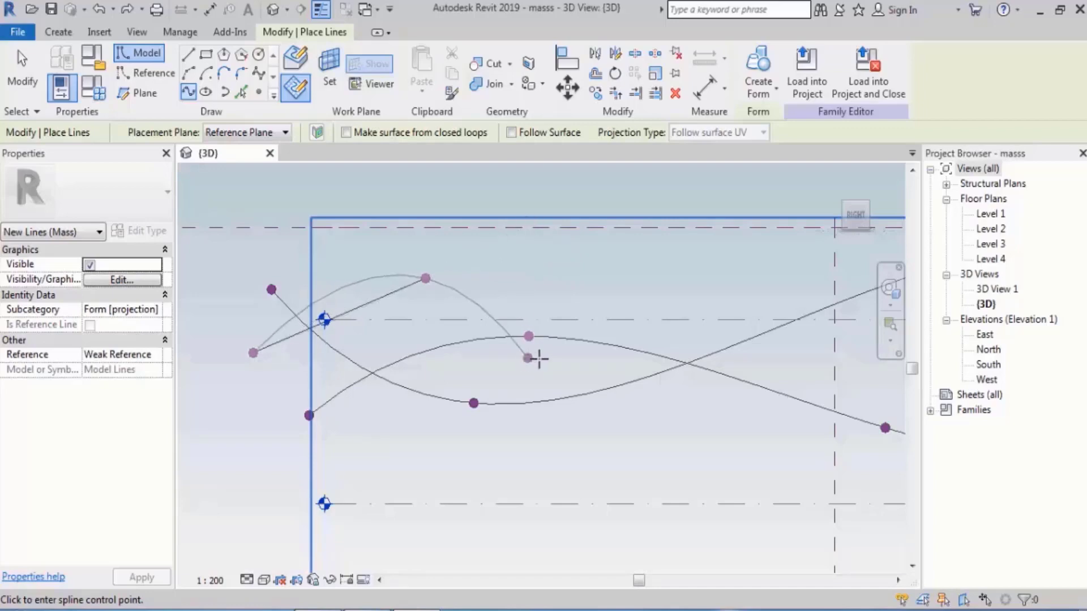
{"action": "scroll", "coordinate": [500, 370], "scroll_direction": "down", "scroll_amount": 2}
{"action": "middle_click_drag", "start_coordinate": [580, 367], "coordinate": [488, 367]}
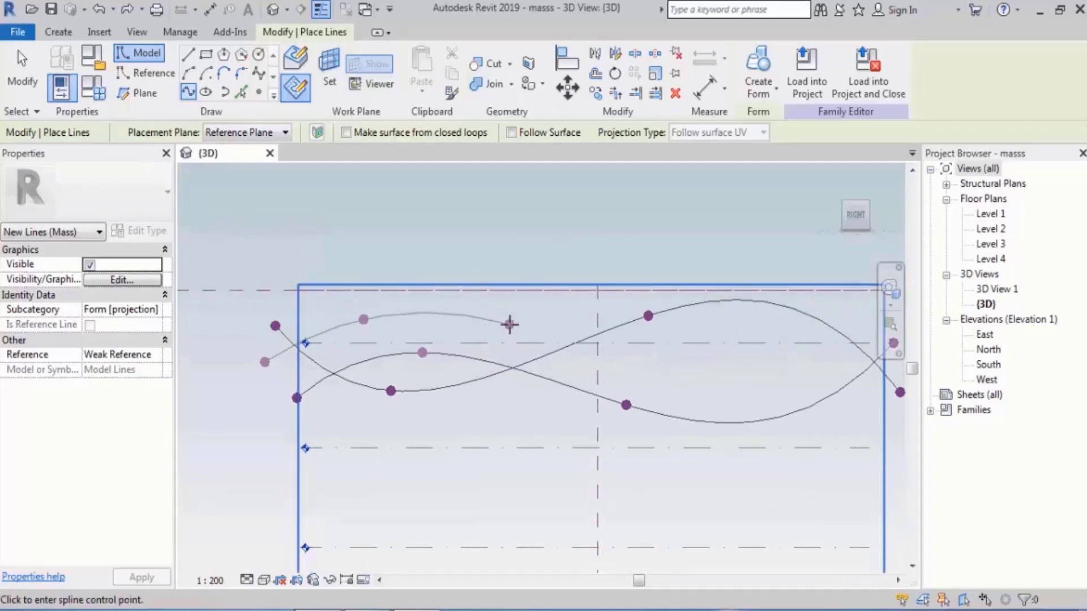
{"action": "left_click", "coordinate": [510, 325]}
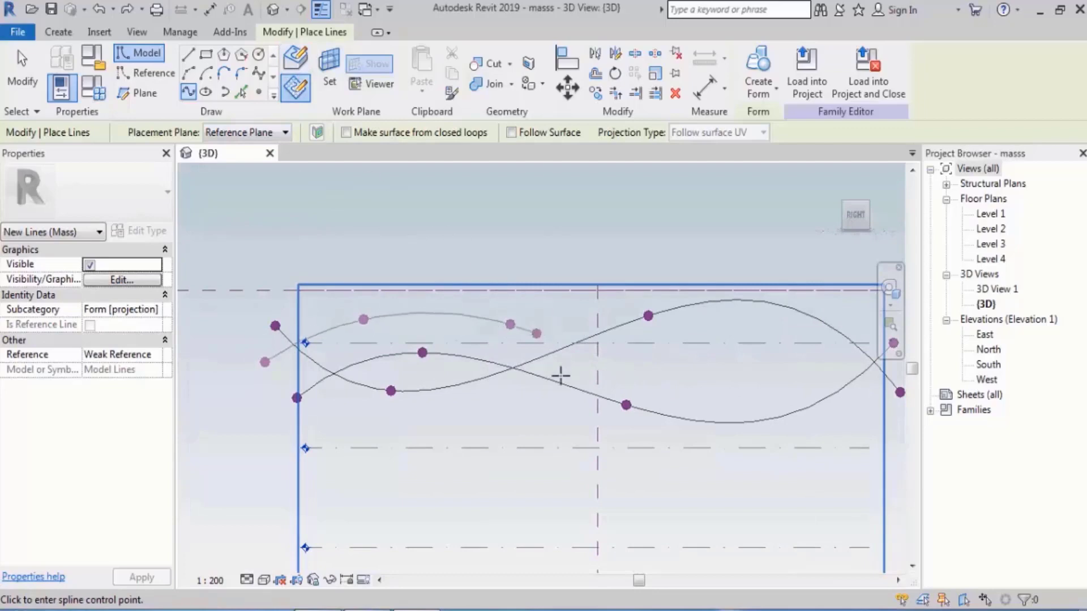
{"action": "scroll", "coordinate": [691, 392], "scroll_direction": "down", "scroll_amount": 1}
{"action": "middle_click_drag", "start_coordinate": [690, 392], "coordinate": [556, 414]}
{"action": "left_click", "coordinate": [570, 404]}
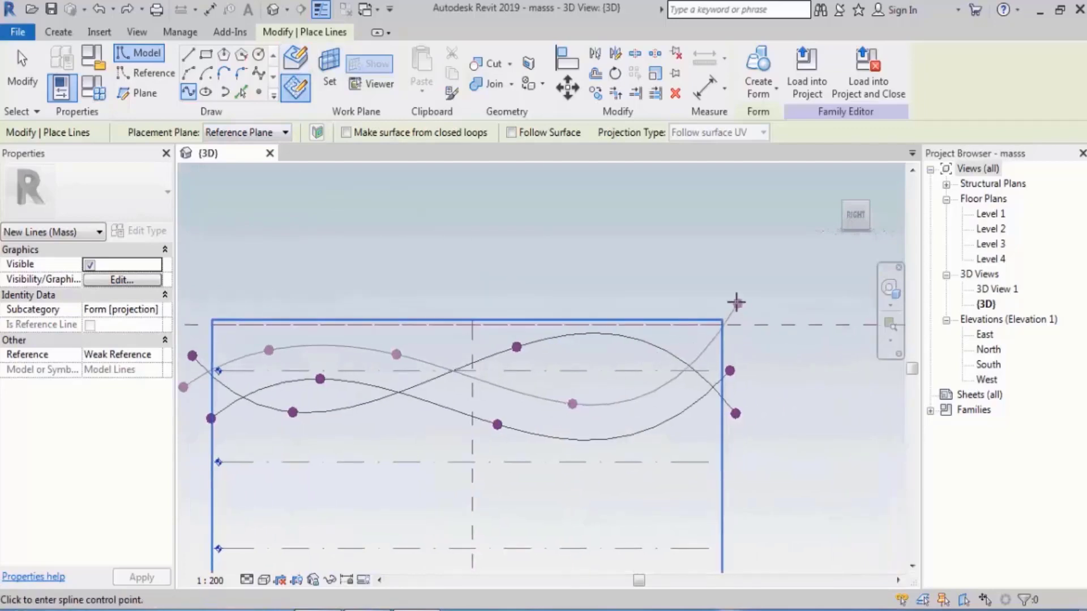
{"action": "key", "text": "Escape"}
{"action": "middle_click_drag", "start_coordinate": [499, 315], "coordinate": [657, 379], "text": "shift"}
{"action": "scroll", "coordinate": [637, 351], "scroll_direction": "down", "scroll_amount": 1}
{"action": "middle_click_drag", "start_coordinate": [674, 342], "coordinate": [653, 350]}
{"action": "key", "text": "Escape"}
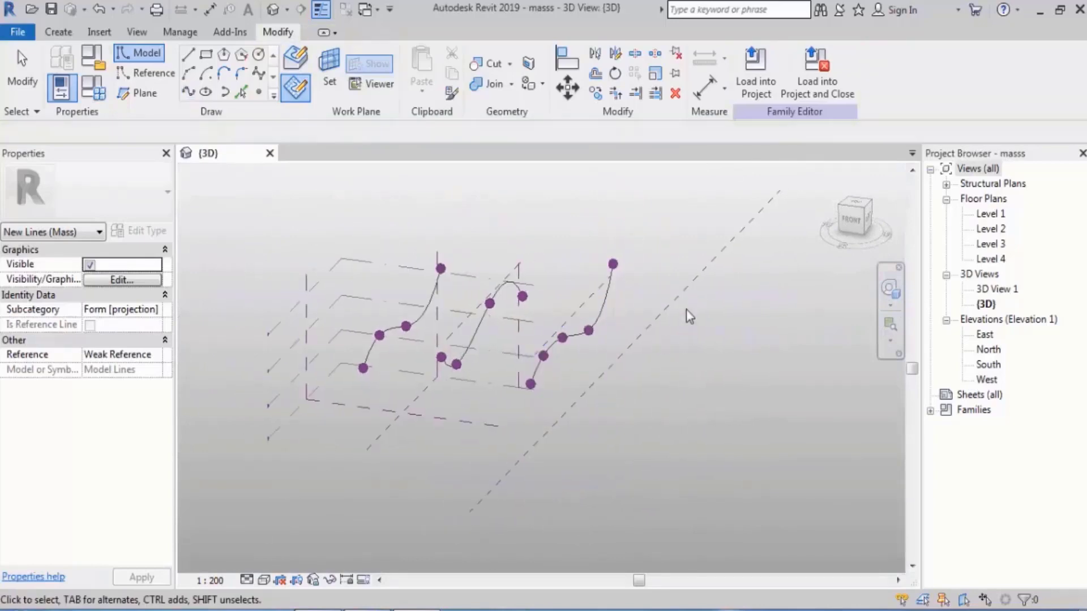
Draw a five-point wavy model spline on the outermost reference plane in the Right view, slightly above the three existing splines.
{"action": "left_click", "coordinate": [682, 292]}
{"action": "middle_click_drag", "start_coordinate": [842, 282], "coordinate": [693, 347], "text": "shift"}
{"action": "left_click", "coordinate": [867, 221]}
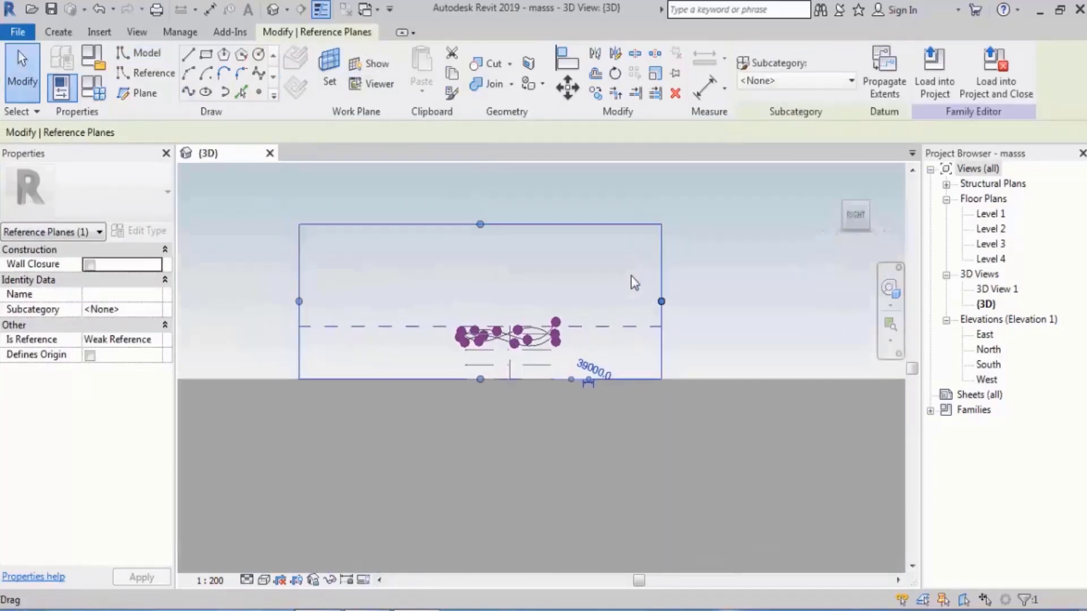
{"action": "scroll", "coordinate": [514, 334], "scroll_direction": "up", "scroll_amount": 5}
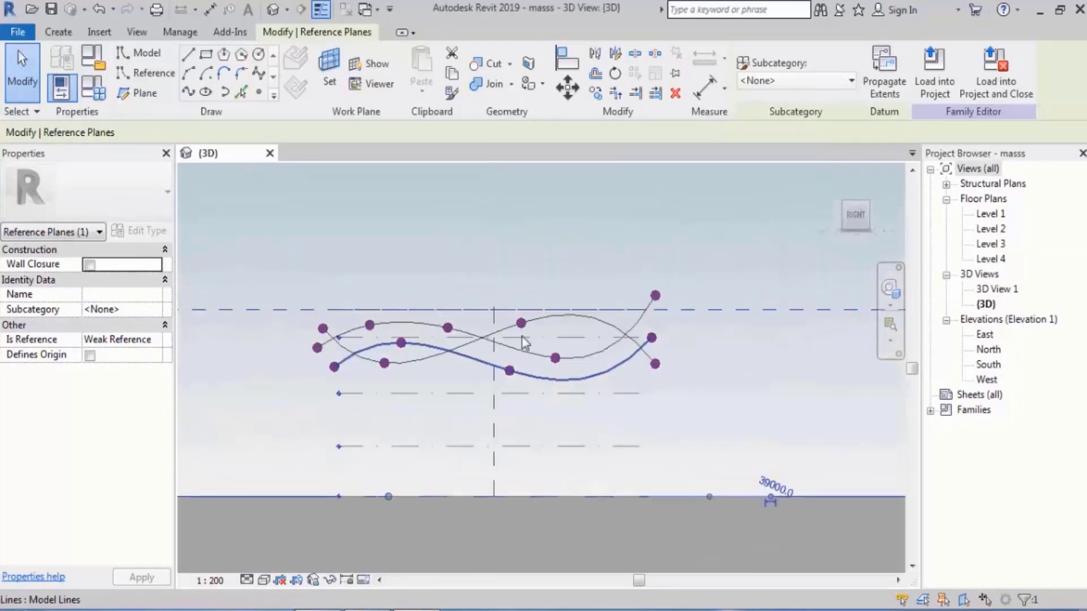
{"action": "left_click", "coordinate": [190, 91]}
{"action": "scroll", "coordinate": [548, 312], "scroll_direction": "up", "scroll_amount": 2}
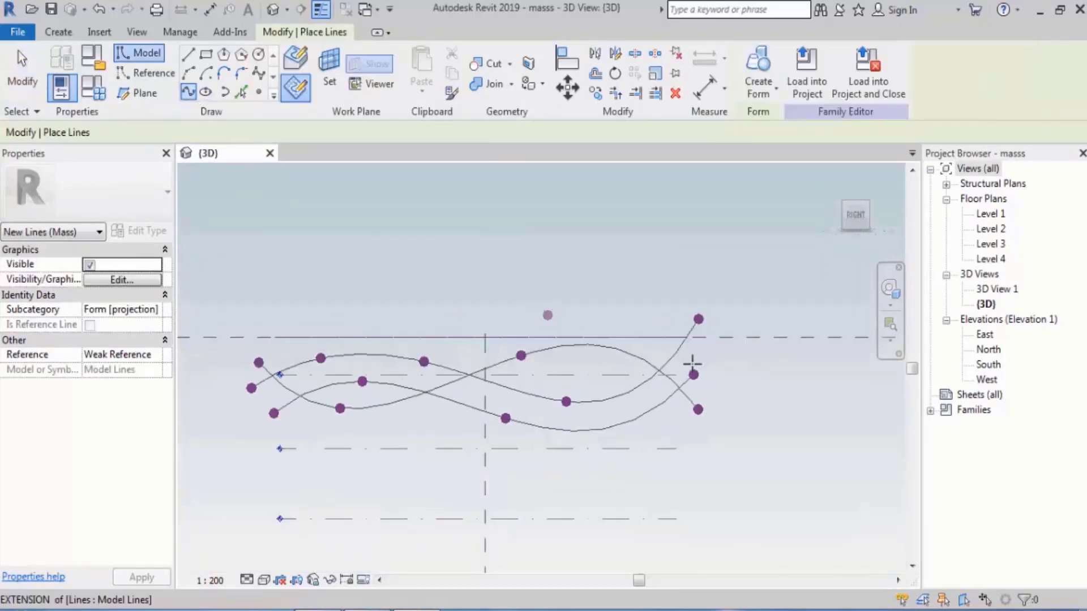
{"action": "left_click", "coordinate": [705, 353]}
{"action": "left_click", "coordinate": [608, 304]}
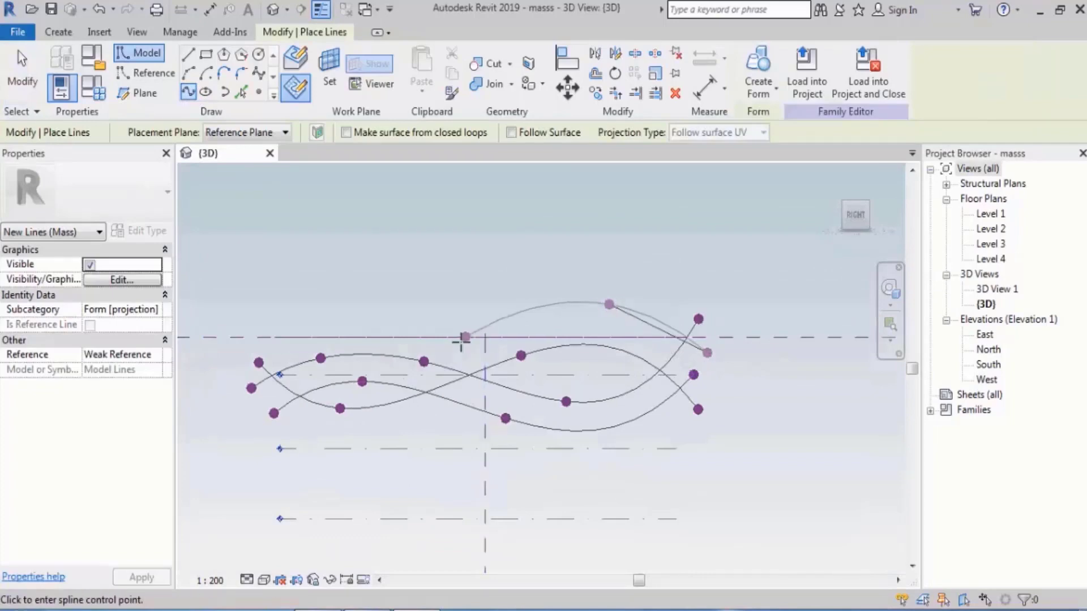
{"action": "left_click", "coordinate": [460, 354]}
{"action": "left_click", "coordinate": [367, 296]}
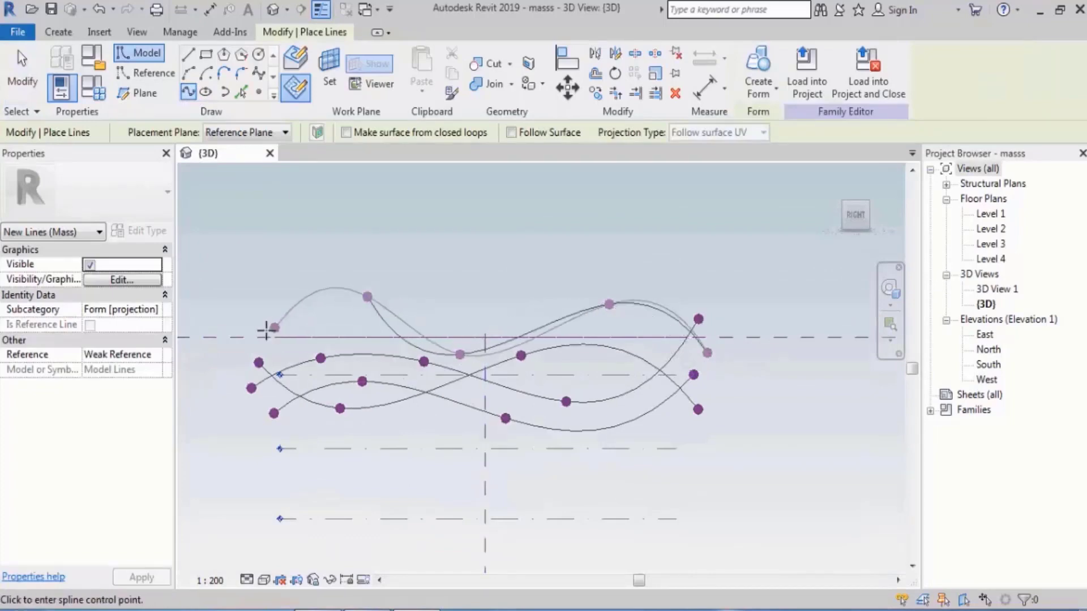
{"action": "left_click", "coordinate": [252, 333]}
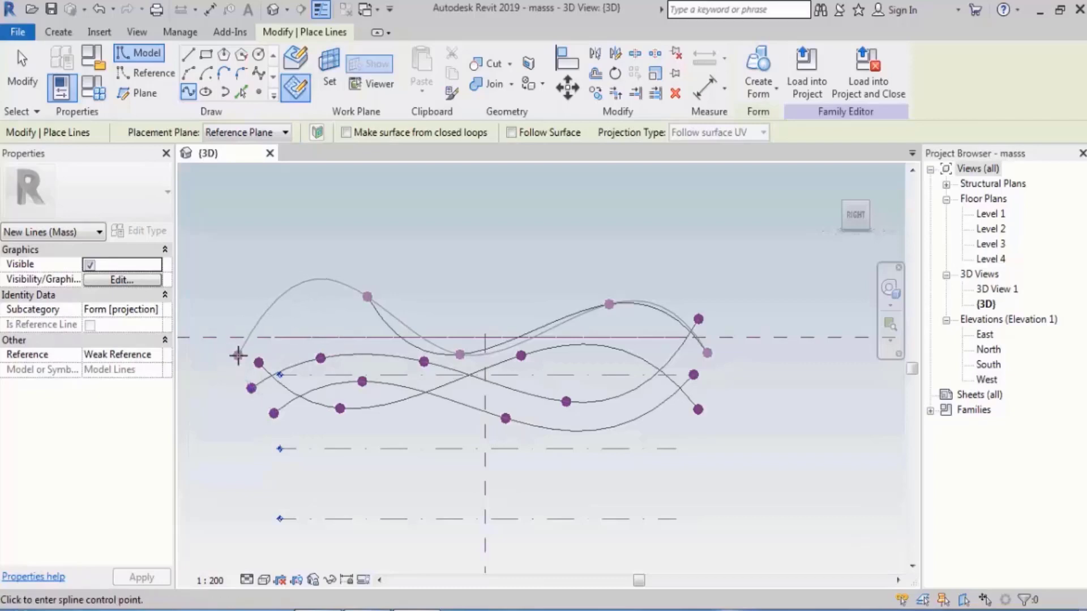
{"action": "left_click", "coordinate": [237, 355]}
{"action": "key", "text": "Escape"}
{"action": "key", "text": "Escape"}
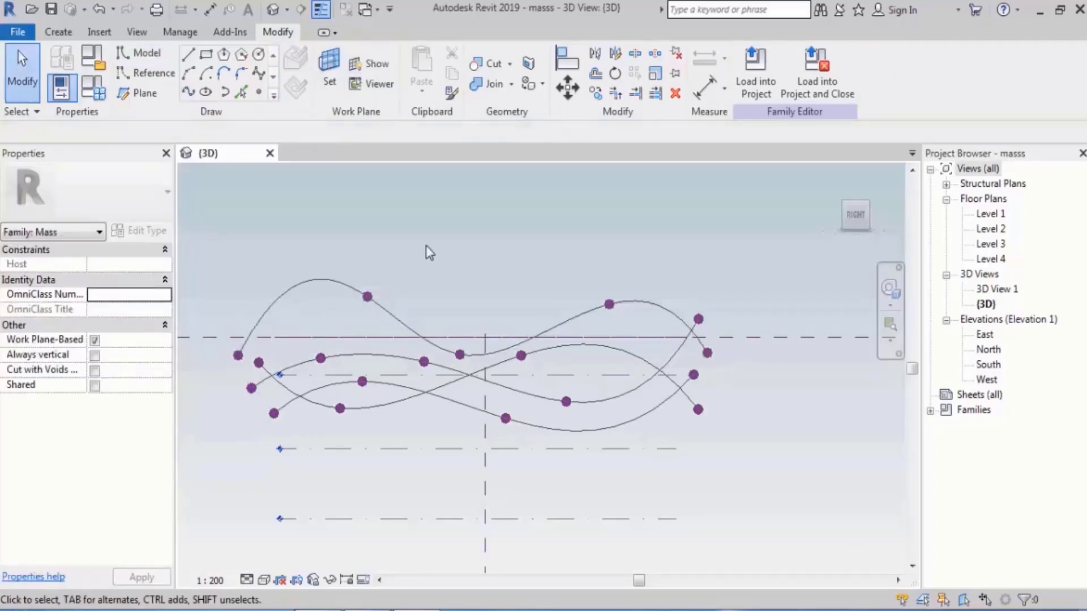
{"action": "middle_click_drag", "start_coordinate": [426, 246], "coordinate": [646, 359], "text": "shift"}
{"action": "scroll", "coordinate": [669, 337], "scroll_direction": "up", "scroll_amount": 2}
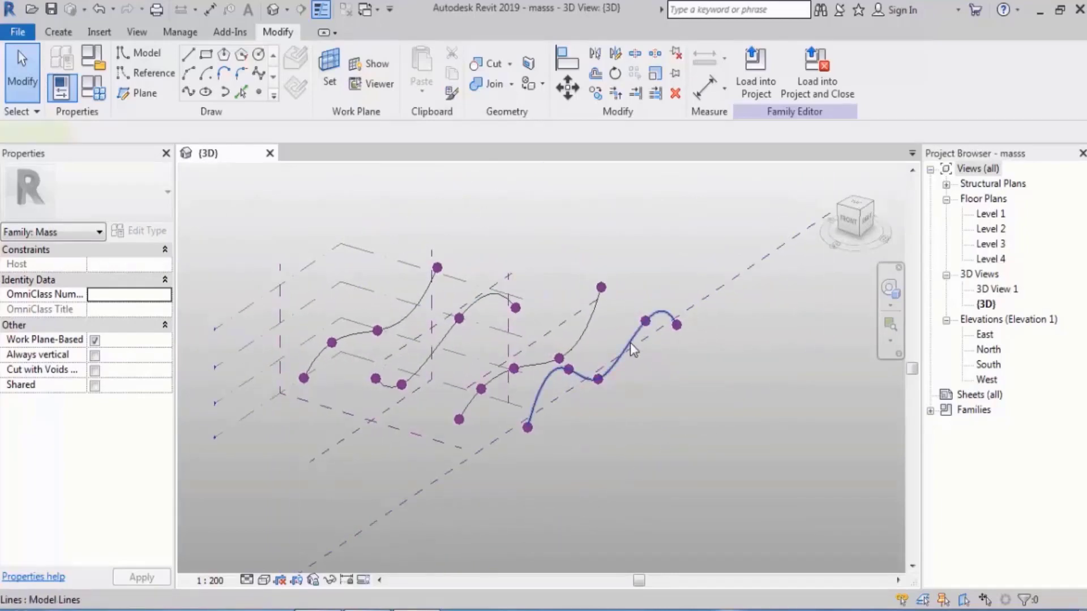
{"action": "left_click", "coordinate": [630, 342]}
{"action": "left_click", "coordinate": [587, 316], "text": "ctrl"}
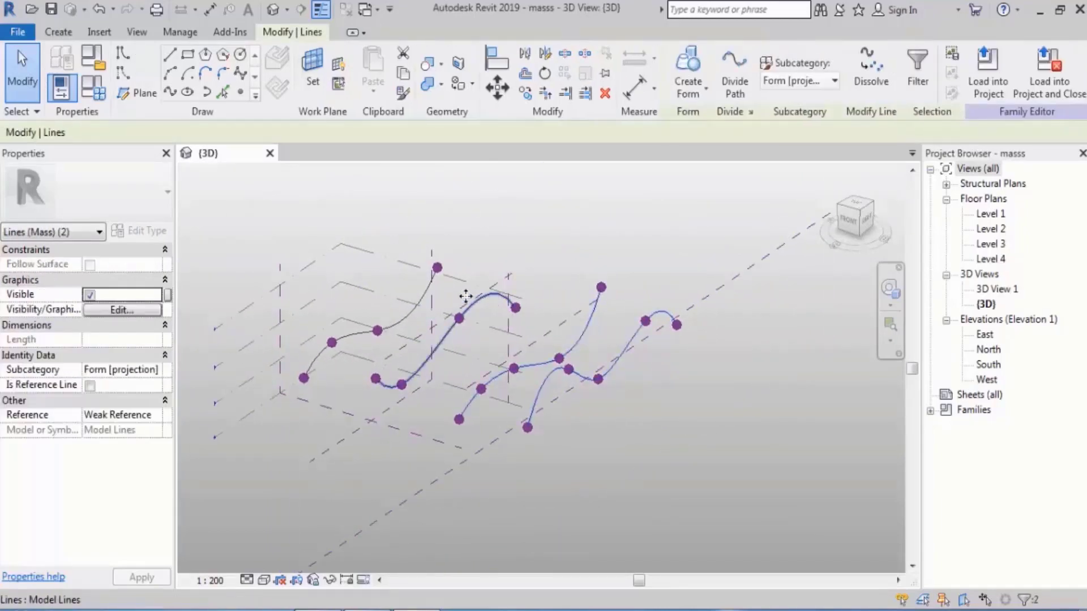
{"action": "left_click", "coordinate": [471, 304], "text": "ctrl"}
{"action": "left_click", "coordinate": [426, 291], "text": "ctrl"}
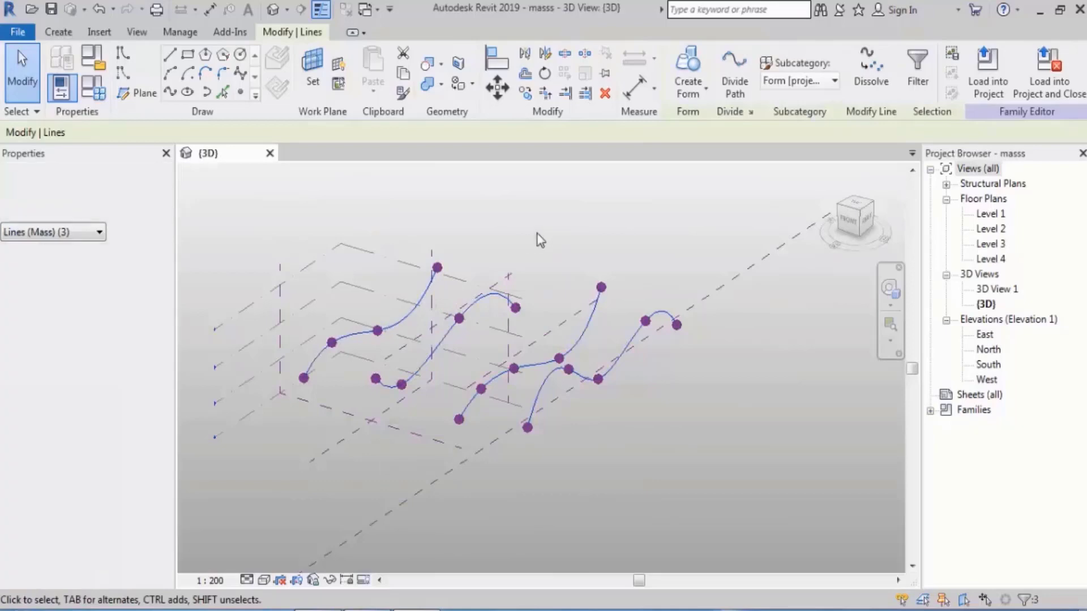
{"action": "left_click", "coordinate": [569, 216]}
Select everything in the 3D view and filter the selection down to only the Lines (Mass) category.
{"action": "scroll", "coordinate": [569, 215], "scroll_direction": "down", "scroll_amount": 1}
{"action": "scroll", "coordinate": [568, 215], "scroll_direction": "down", "scroll_amount": 1}
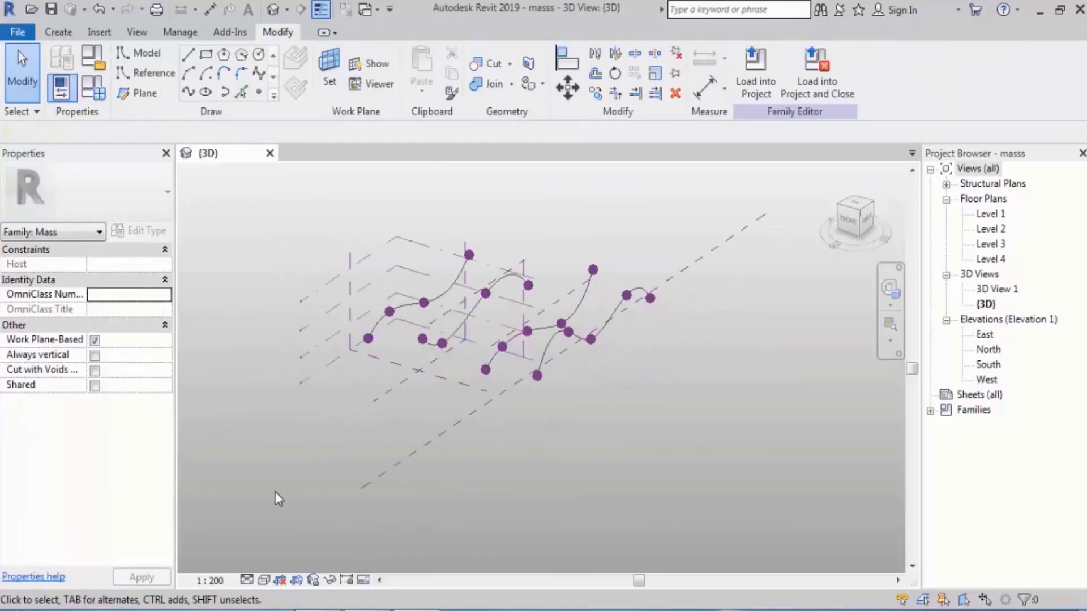
{"action": "left_click_drag", "start_coordinate": [248, 525], "coordinate": [787, 175]}
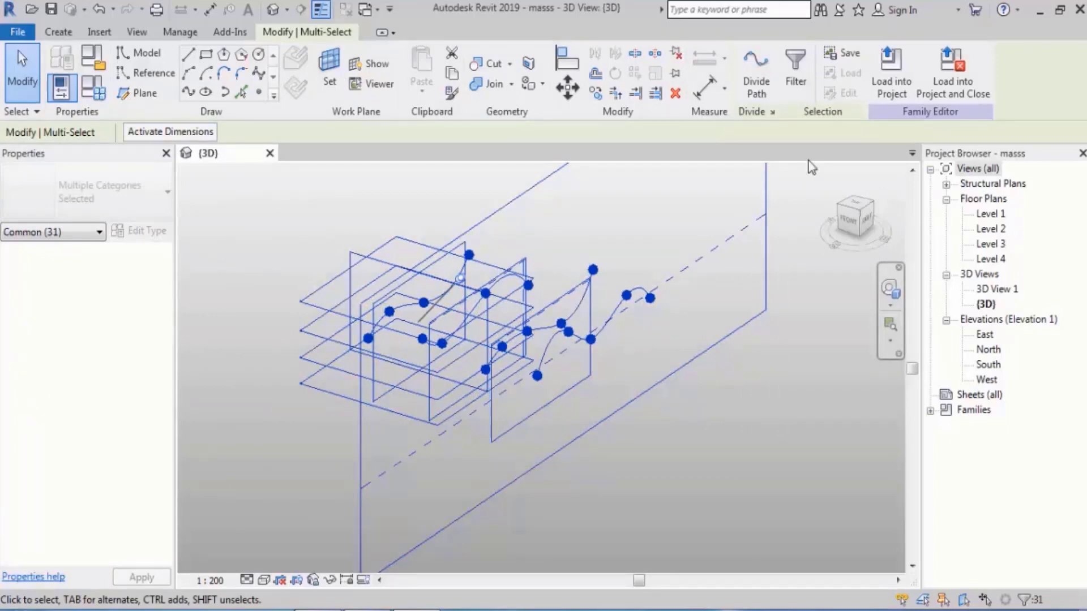
{"action": "left_click", "coordinate": [797, 84]}
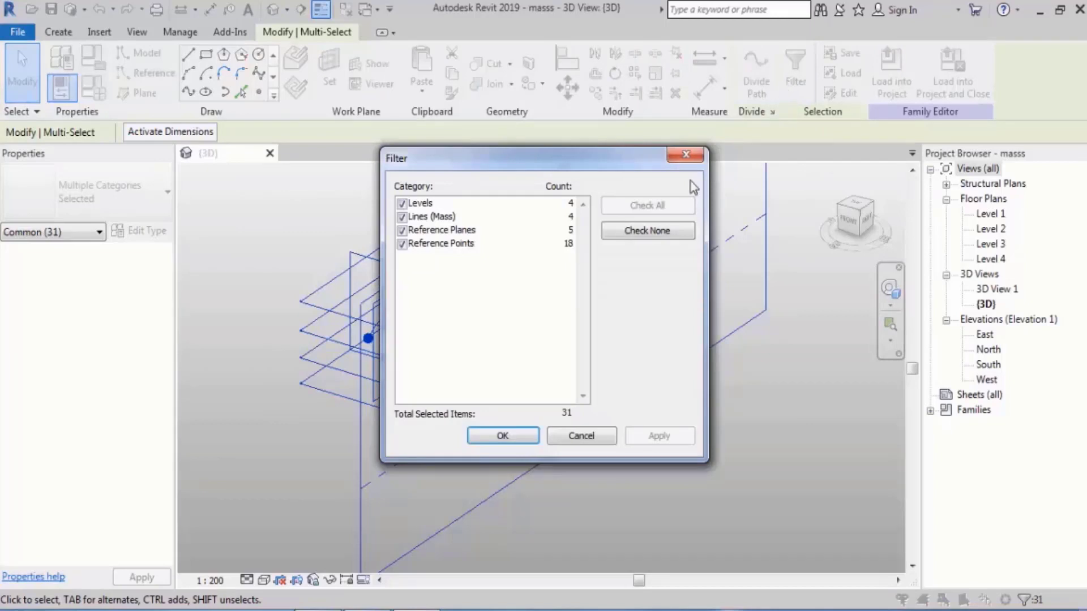
{"action": "left_click", "coordinate": [647, 230]}
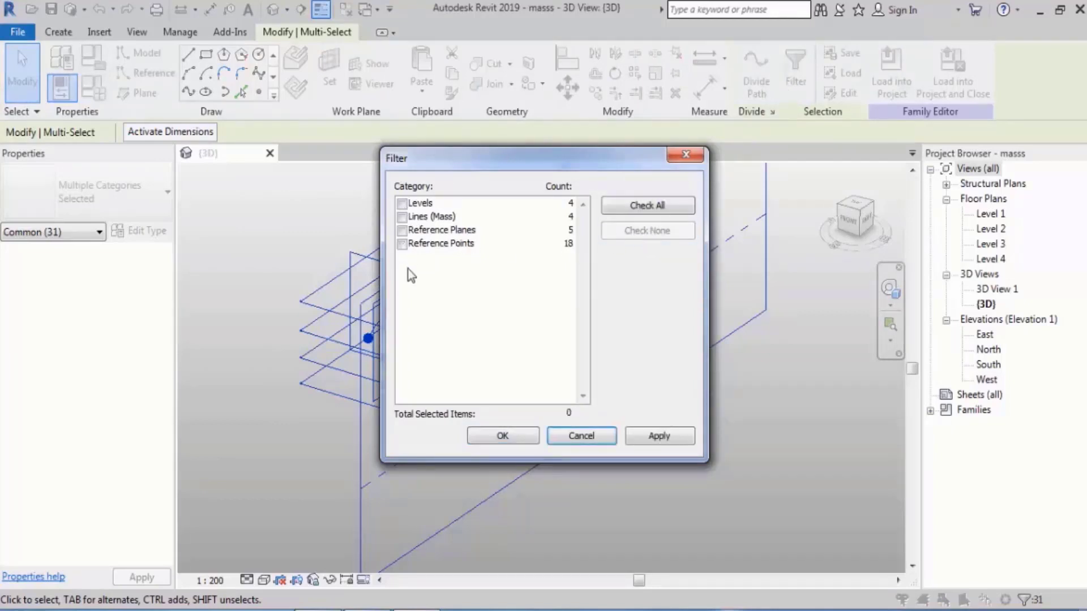
{"action": "left_click", "coordinate": [402, 216]}
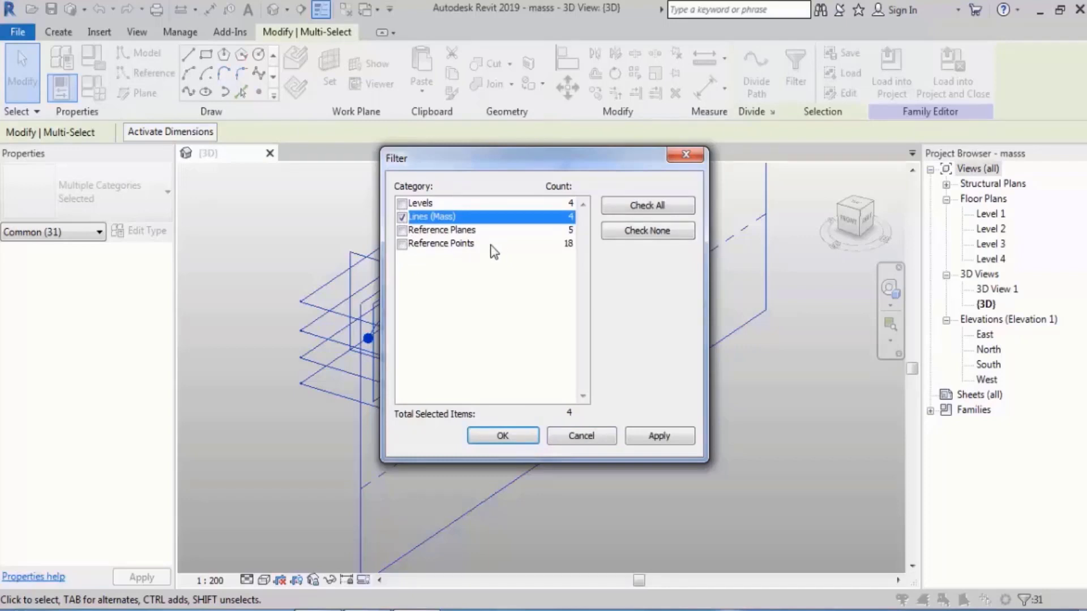
{"action": "left_click", "coordinate": [521, 438]}
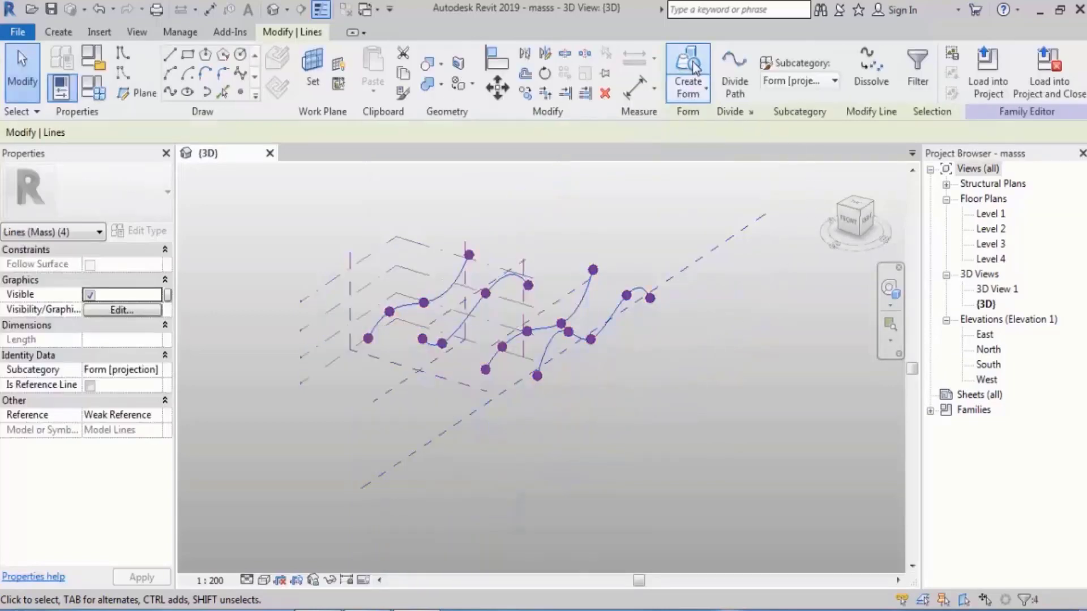
Create a form from the four selected wavy splines.
{"action": "left_click", "coordinate": [687, 80]}
{"action": "left_click", "coordinate": [776, 252]}
{"action": "mouse_move", "coordinate": [777, 252]}
{"action": "middle_mouse_down", "text": "shift"}
{"action": "mouse_move", "coordinate": [742, 383]}
{"action": "mouse_move", "coordinate": [731, 370]}
{"action": "middle_mouse_up", "text": "shift"}
{"action": "mouse_move", "coordinate": [616, 427]}
{"action": "middle_mouse_down", "text": "shift"}
{"action": "mouse_move", "coordinate": [788, 402]}
{"action": "mouse_move", "coordinate": [553, 450]}
{"action": "middle_mouse_up", "text": "shift"}
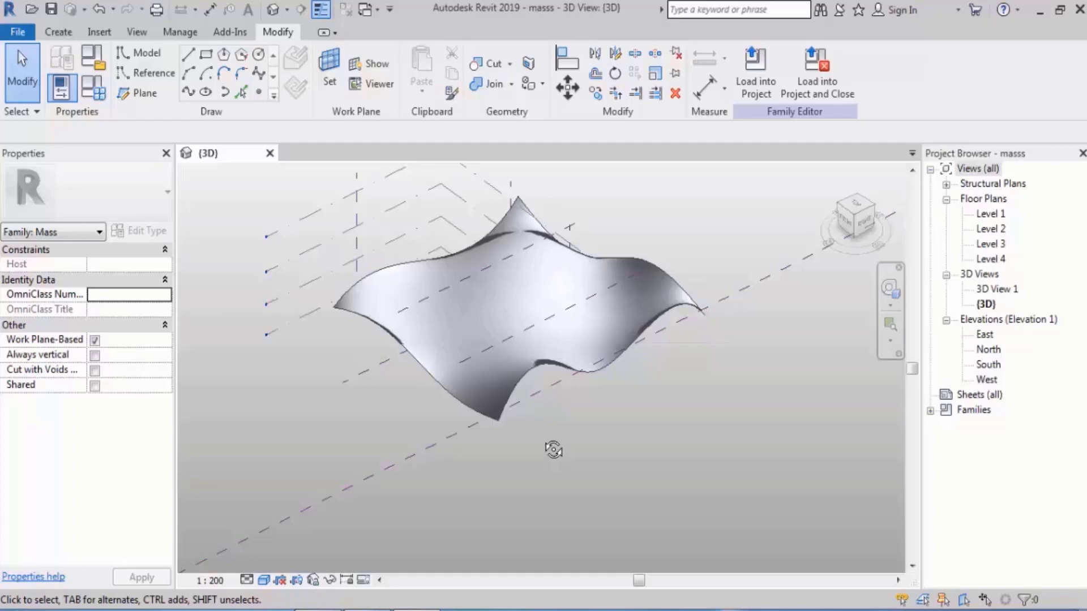
In the Level 1 floor plan, draw a six-sided circumscribed polygon with sides about 23094 long over the surface's upper-left area.
{"action": "left_click", "coordinate": [992, 215]}
{"action": "scroll", "coordinate": [558, 307], "scroll_direction": "down", "scroll_amount": 2}
{"action": "scroll", "coordinate": [563, 312], "scroll_direction": "up", "scroll_amount": 4}
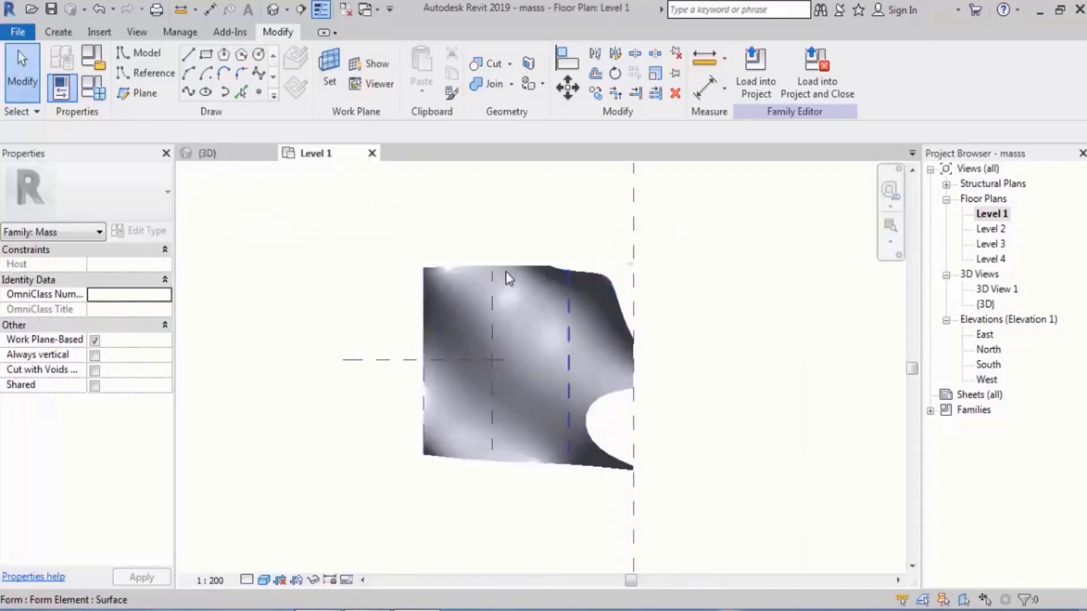
{"action": "left_click", "coordinate": [258, 54]}
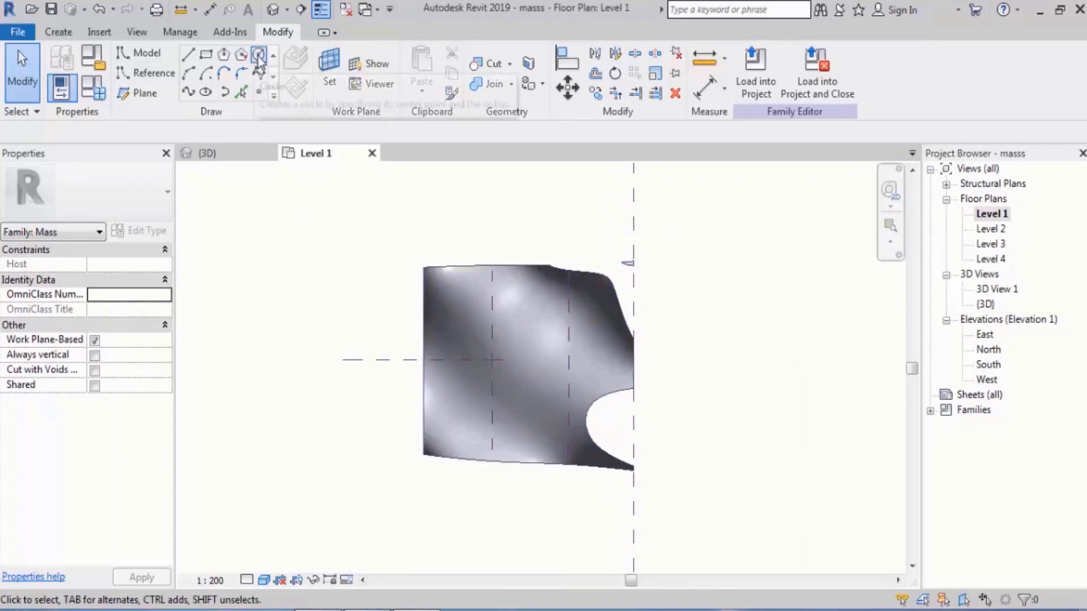
{"action": "scroll", "coordinate": [463, 313], "scroll_direction": "up", "scroll_amount": 2}
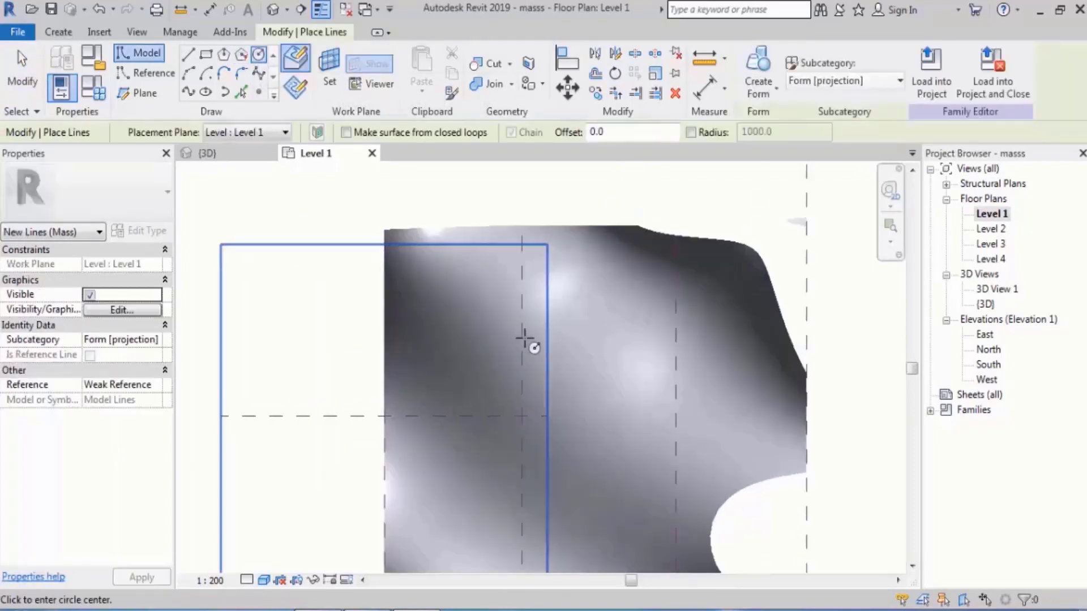
{"action": "left_click", "coordinate": [241, 54]}
{"action": "left_click", "coordinate": [497, 343]}
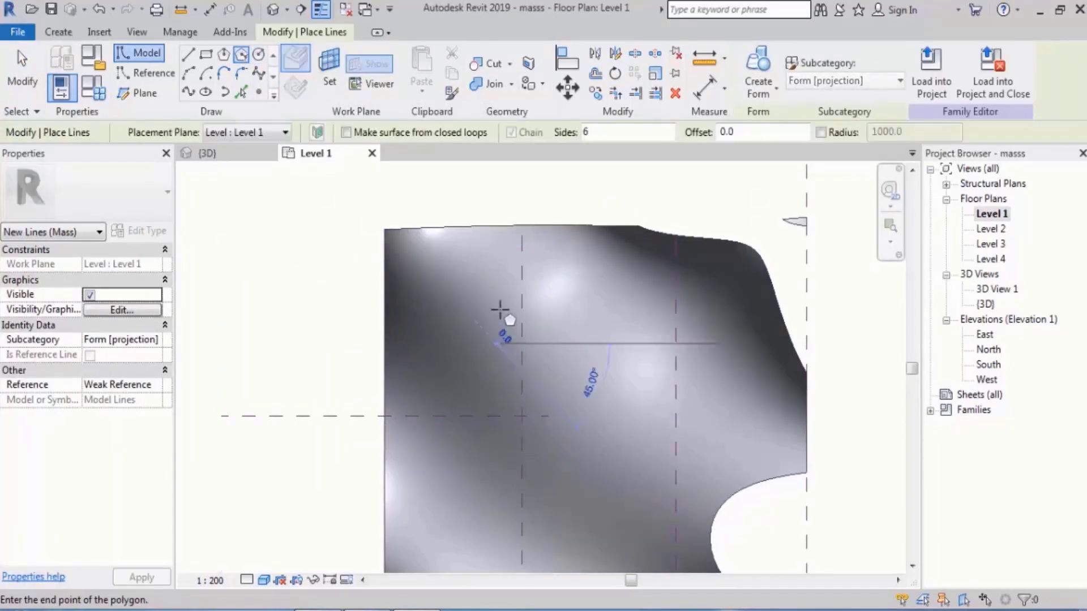
{"action": "left_click", "coordinate": [498, 274]}
In the 3D view, create a void form from the hexagon drawn on Level 1.
{"action": "left_click", "coordinate": [273, 9]}
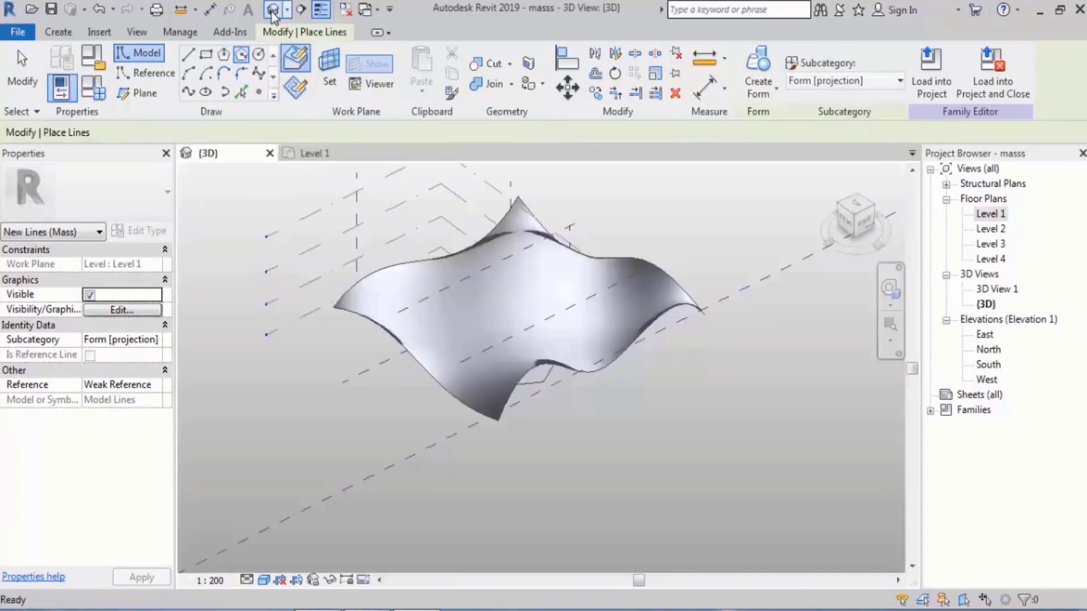
{"action": "key", "text": "Escape"}
{"action": "middle_click_drag", "start_coordinate": [598, 405], "coordinate": [607, 470], "text": "shift"}
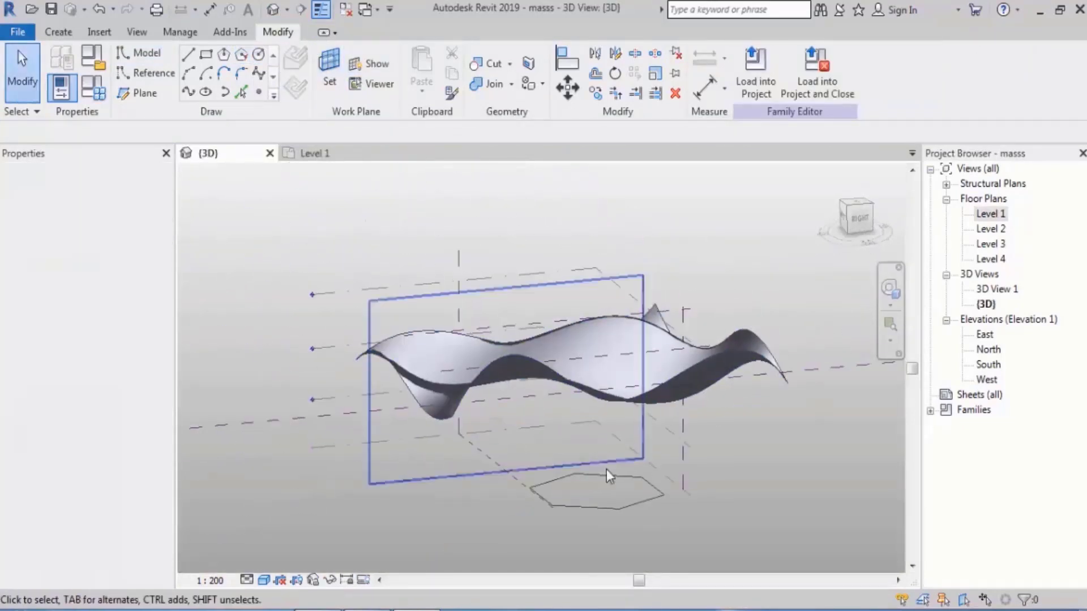
{"action": "left_click", "coordinate": [617, 507]}
{"action": "left_click", "coordinate": [742, 85]}
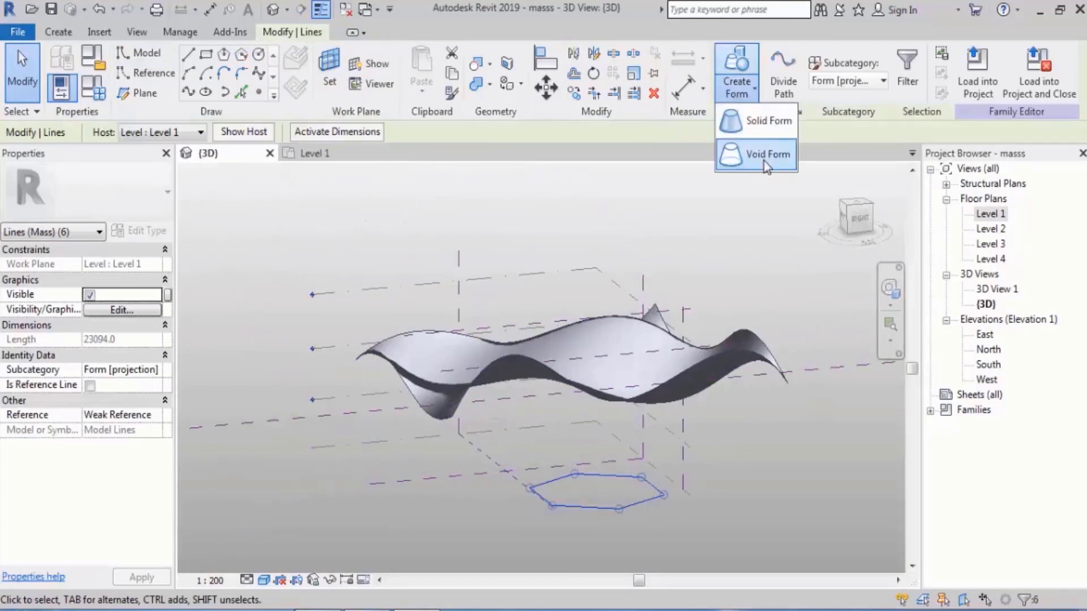
{"action": "left_click", "coordinate": [763, 160]}
{"action": "middle_click_drag", "start_coordinate": [658, 346], "coordinate": [604, 297]}
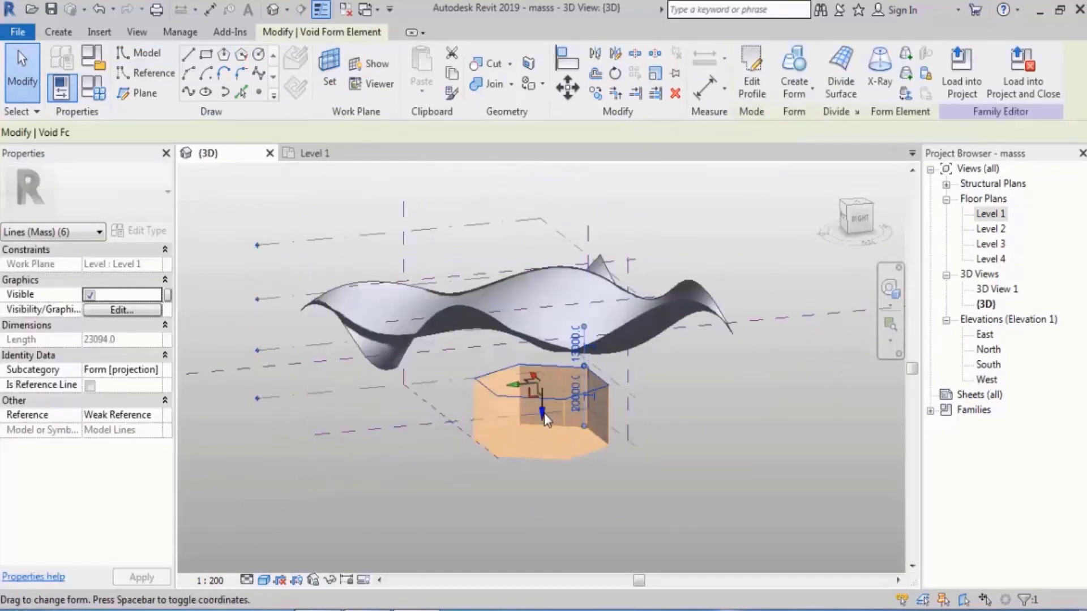
Stretch the hexagonal void vertically until it passes completely through the wavy surface.
{"action": "left_click_drag", "start_coordinate": [544, 412], "coordinate": [544, 209]}
{"action": "left_click", "coordinate": [708, 229]}
{"action": "mouse_move", "coordinate": [642, 242]}
{"action": "middle_mouse_down", "text": "shift"}
{"action": "mouse_move", "coordinate": [723, 352]}
{"action": "mouse_move", "coordinate": [587, 385]}
{"action": "mouse_move", "coordinate": [538, 359]}
{"action": "mouse_move", "coordinate": [510, 236]}
{"action": "mouse_move", "coordinate": [514, 265]}
{"action": "middle_mouse_up", "text": "shift"}
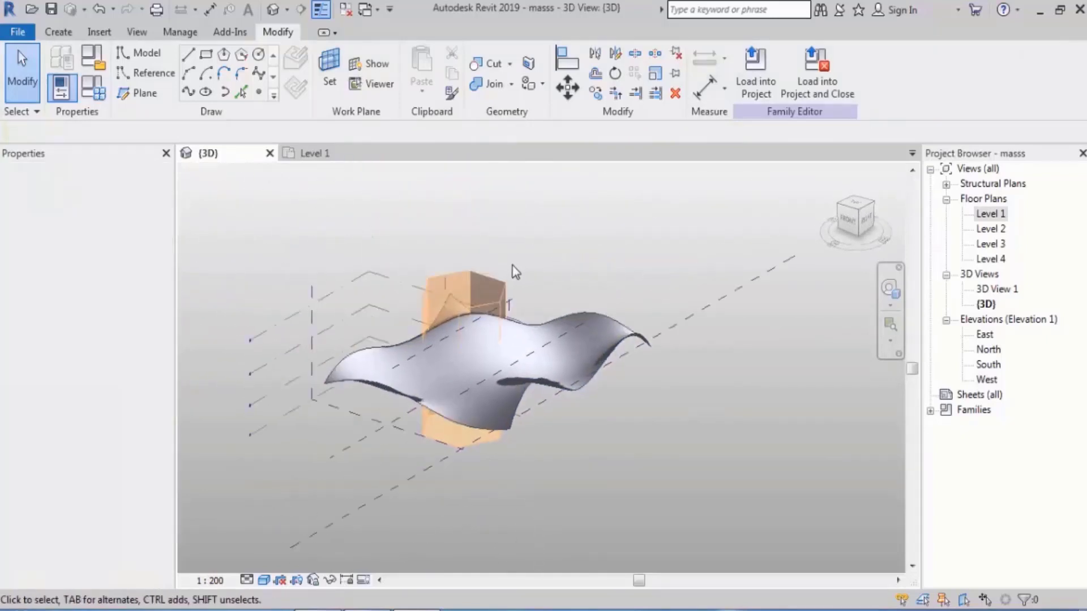
Cut the wavy surface form with the hexagonal void.
{"action": "scroll", "coordinate": [512, 266], "scroll_direction": "up", "scroll_amount": 1}
{"action": "middle_click_drag", "start_coordinate": [649, 266], "coordinate": [655, 267], "text": "shift"}
{"action": "left_click", "coordinate": [486, 64]}
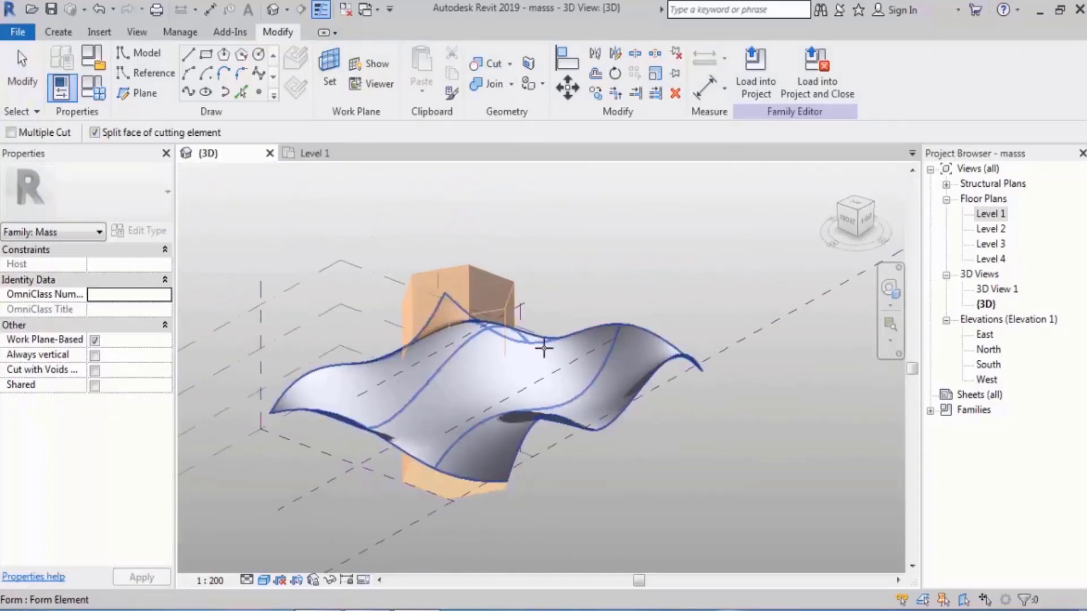
{"action": "left_click", "coordinate": [549, 347]}
{"action": "left_click", "coordinate": [516, 301]}
{"action": "middle_click_drag", "start_coordinate": [674, 246], "coordinate": [682, 295], "text": "shift"}
{"action": "key", "text": "Escape"}
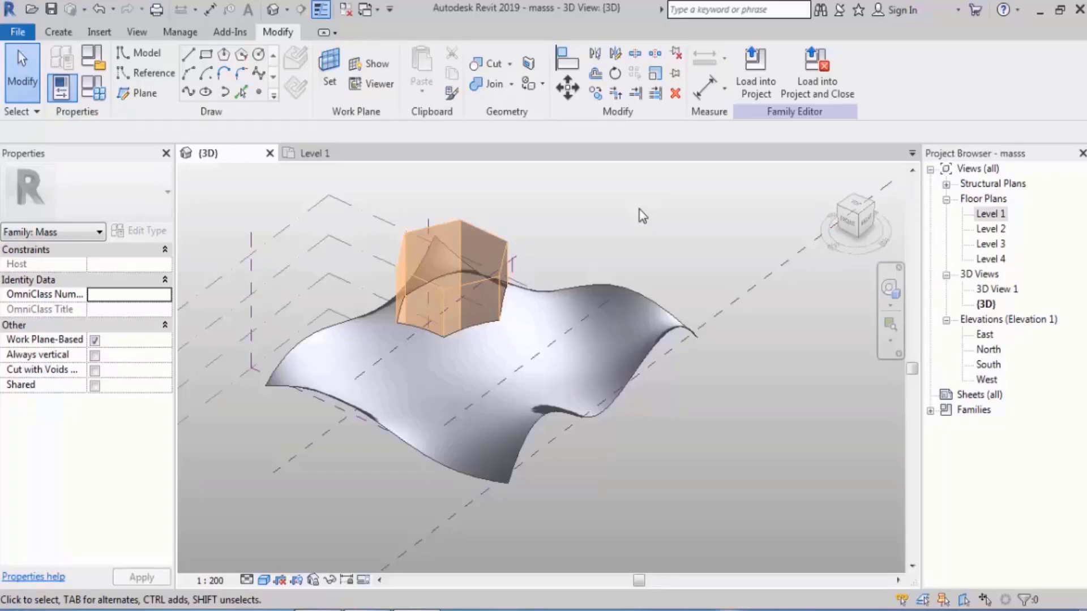
Try to load the mass family into a project.
{"action": "left_click", "coordinate": [758, 79]}
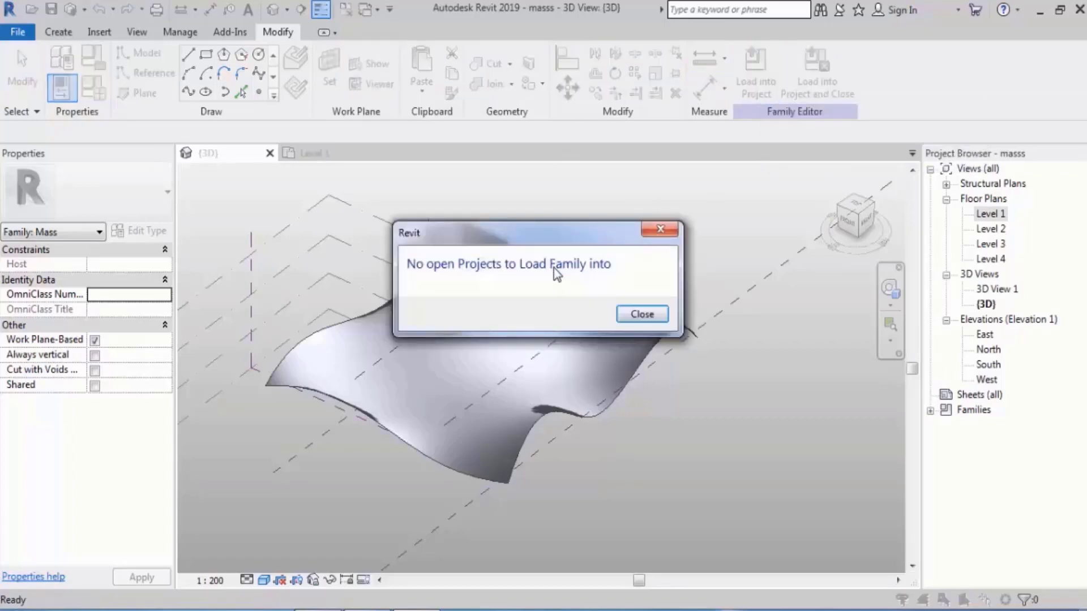
{"action": "left_click", "coordinate": [645, 314]}
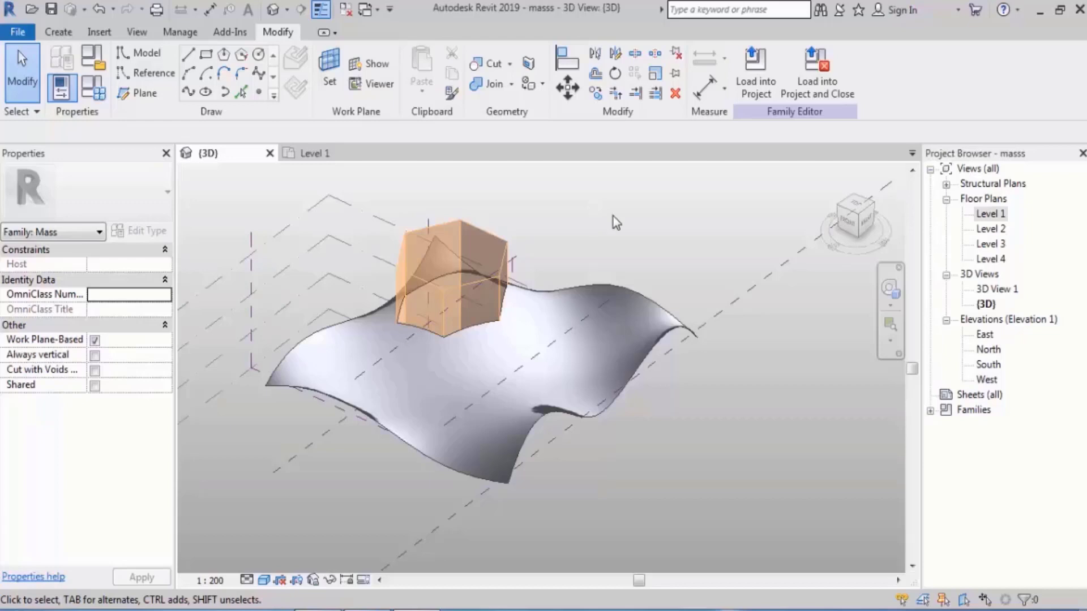
Examine the void and surface in the Level 1, Level 2 and Level 3 floor plans and from several 3D angles.
{"action": "double_click", "coordinate": [991, 214]}
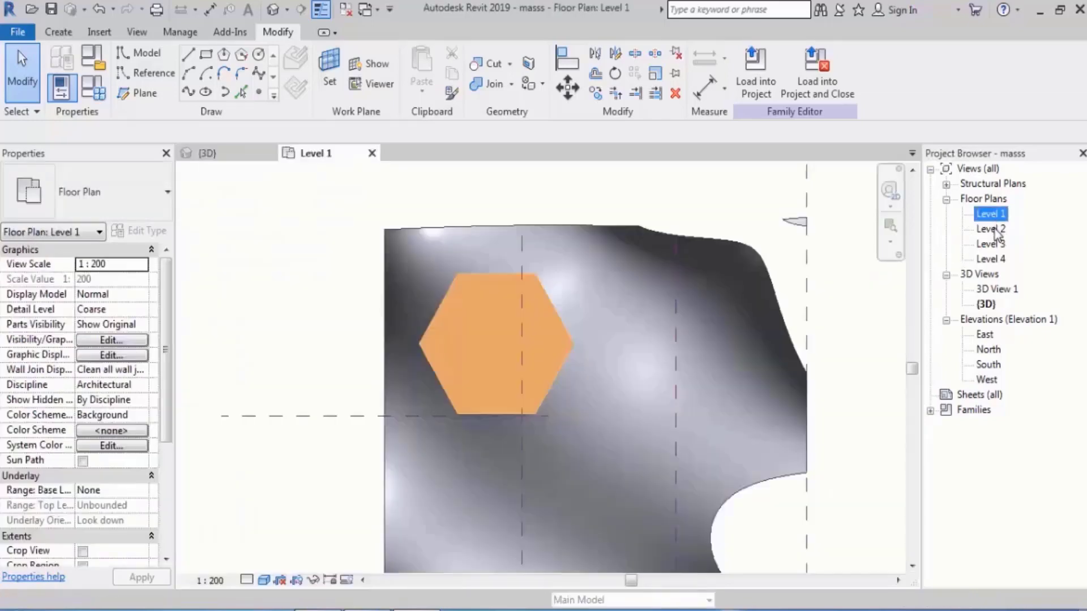
{"action": "double_click", "coordinate": [990, 229]}
{"action": "double_click", "coordinate": [991, 244]}
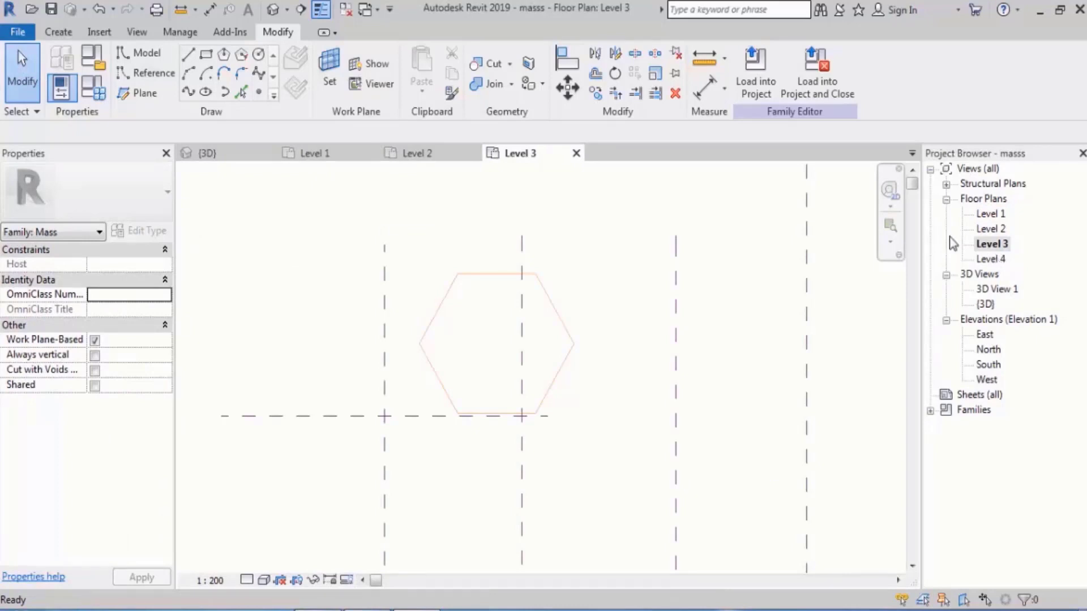
{"action": "left_click", "coordinate": [276, 10]}
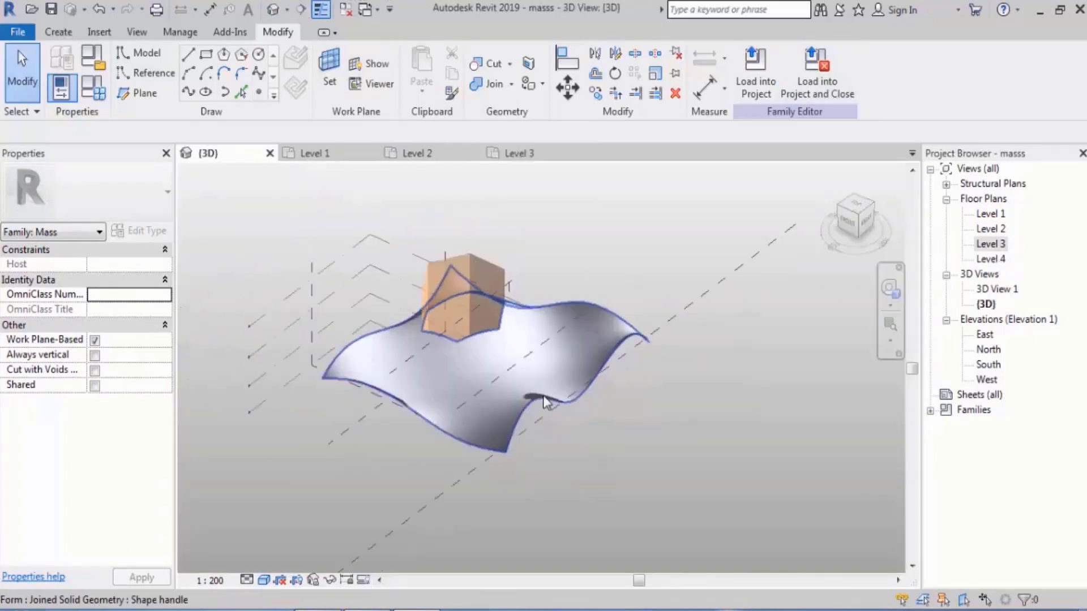
{"action": "middle_click_drag", "start_coordinate": [566, 283], "coordinate": [665, 364], "text": "shift"}
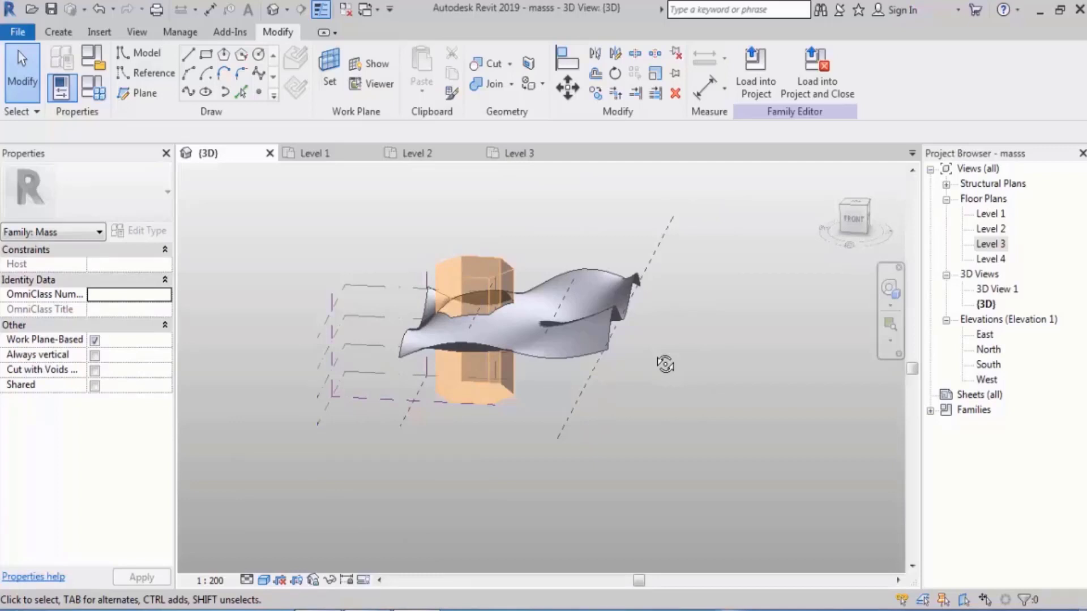
{"action": "mouse_move", "coordinate": [572, 434]}
{"action": "middle_mouse_down", "text": "shift"}
{"action": "mouse_move", "coordinate": [634, 447]}
{"action": "mouse_move", "coordinate": [582, 456]}
{"action": "mouse_move", "coordinate": [569, 446]}
{"action": "middle_mouse_up", "text": "shift"}
{"action": "left_click", "coordinate": [412, 396]}
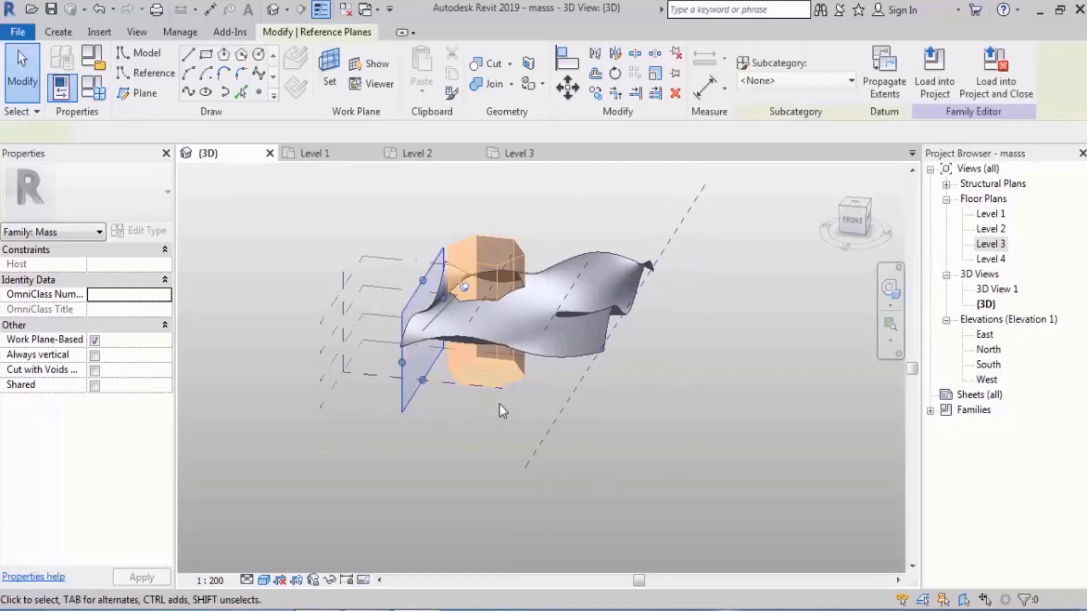
{"action": "middle_click_drag", "start_coordinate": [556, 309], "coordinate": [578, 336], "text": "shift"}
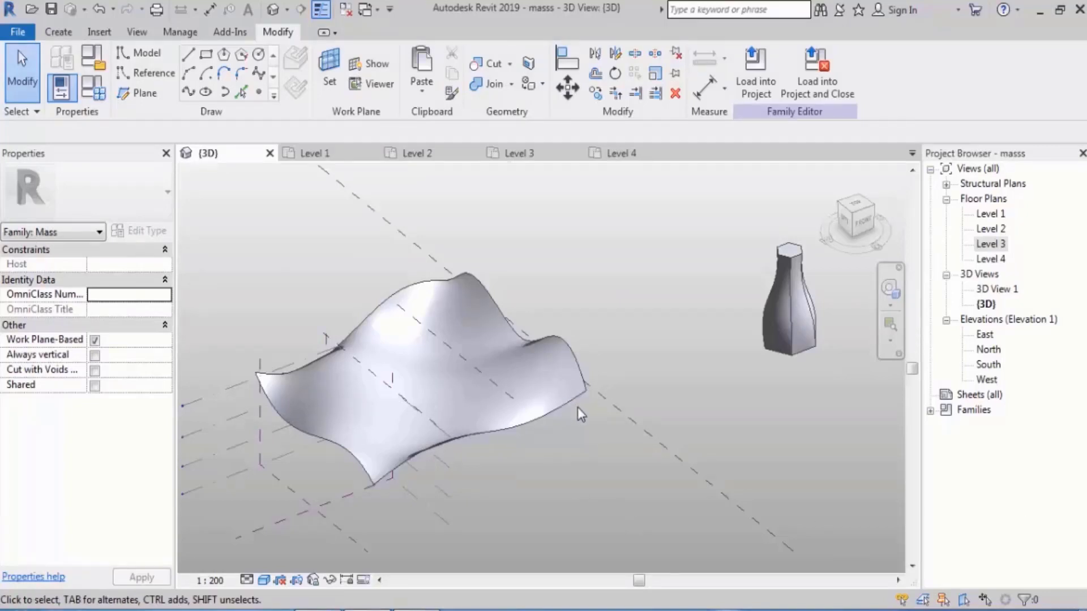
{"action": "scroll", "coordinate": [588, 405], "scroll_direction": "up", "scroll_amount": 3}
{"action": "left_click", "coordinate": [588, 367]}
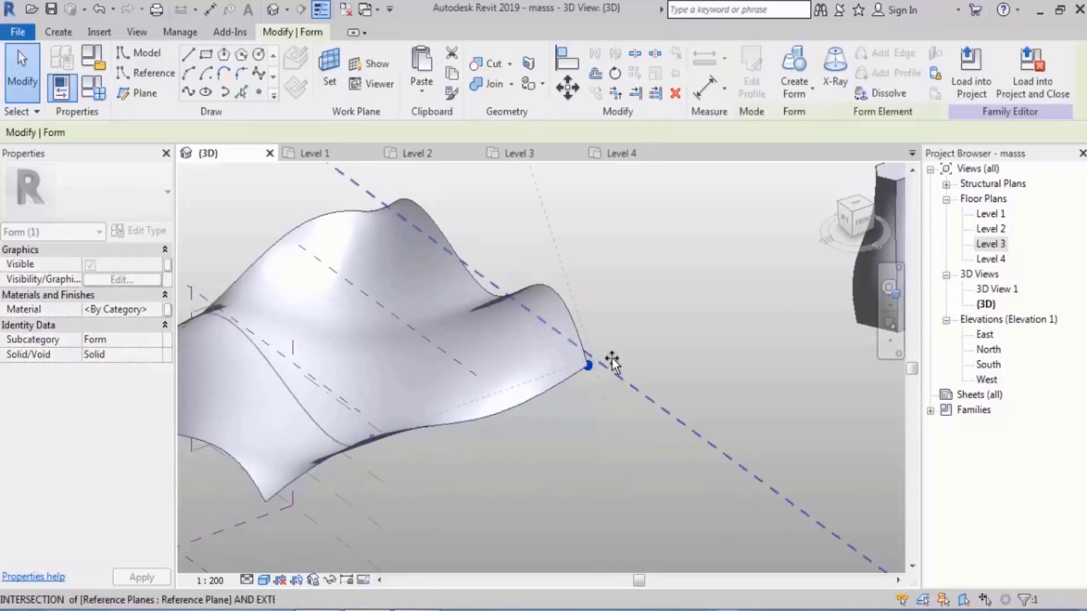
{"action": "key", "text": "Escape"}
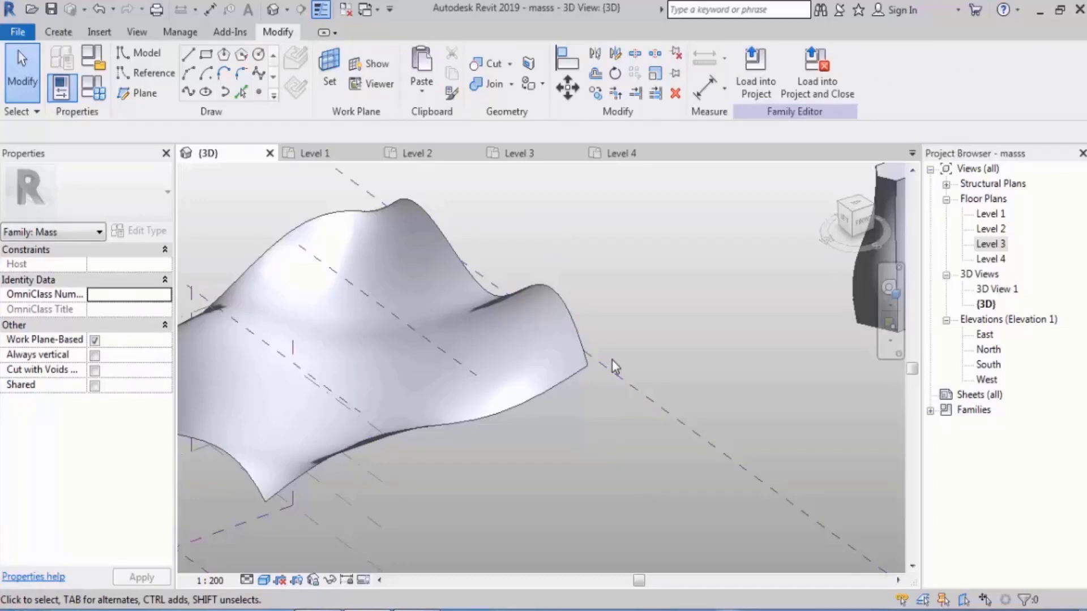
{"action": "scroll", "coordinate": [612, 360], "scroll_direction": "down", "scroll_amount": 1}
{"action": "middle_click_drag", "start_coordinate": [566, 388], "coordinate": [502, 406]}
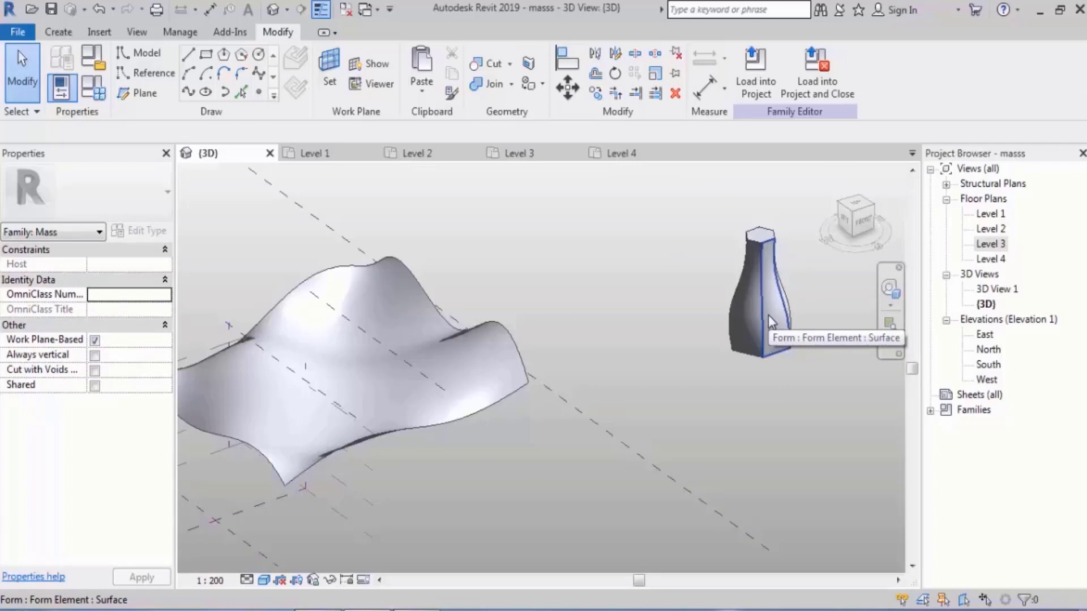
Edit the wavy surface's inner profile nearest its left end, lowering the second control point and raising the third one.
{"action": "mouse_move", "coordinate": [768, 315]}
{"action": "middle_mouse_down", "text": "shift"}
{"action": "mouse_move", "coordinate": [706, 274]}
{"action": "mouse_move", "coordinate": [744, 316]}
{"action": "middle_mouse_up", "text": "shift"}
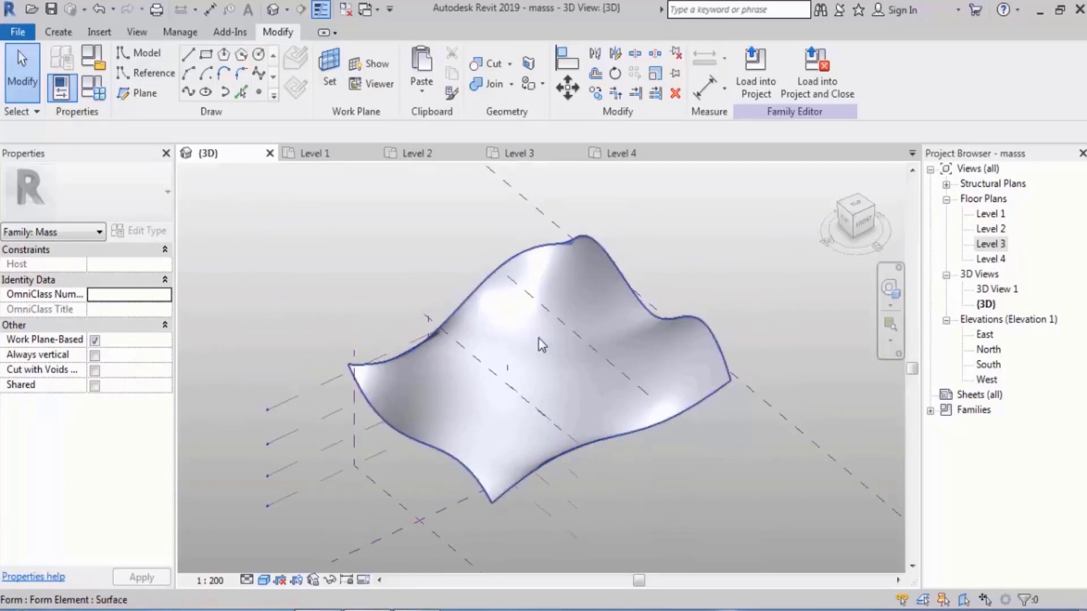
{"action": "left_click", "coordinate": [488, 387]}
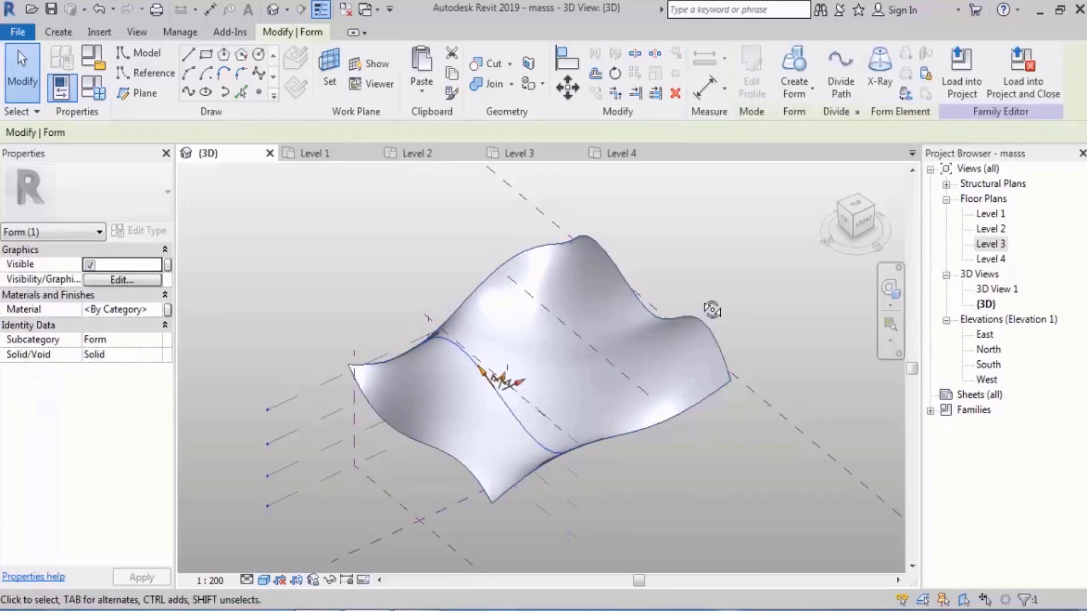
{"action": "middle_click_drag", "start_coordinate": [711, 305], "coordinate": [696, 273], "text": "shift"}
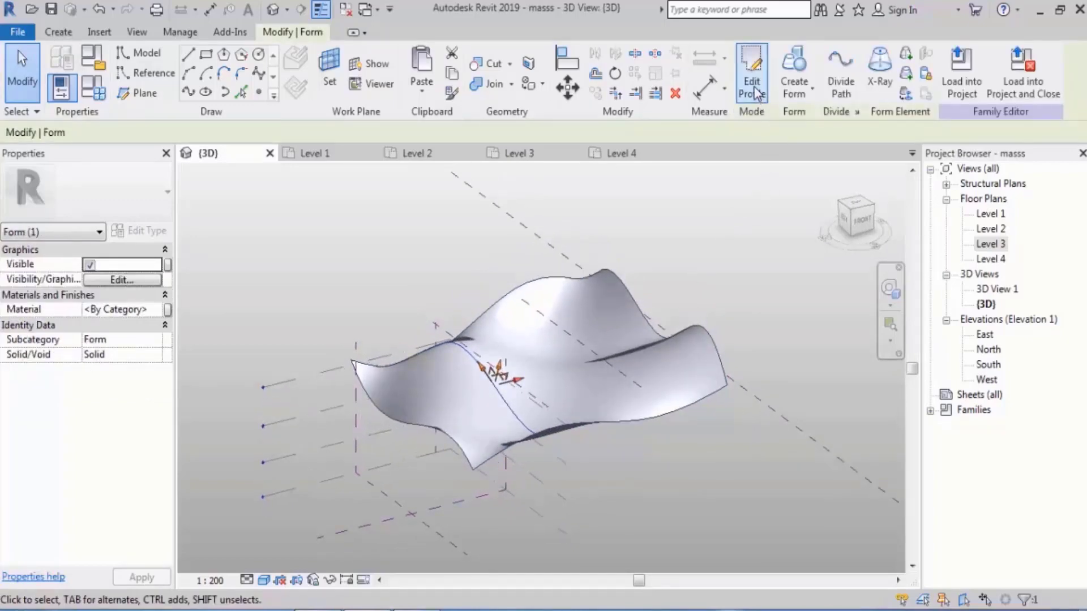
{"action": "left_click", "coordinate": [751, 74]}
{"action": "middle_click_drag", "start_coordinate": [534, 439], "coordinate": [589, 399], "text": "shift"}
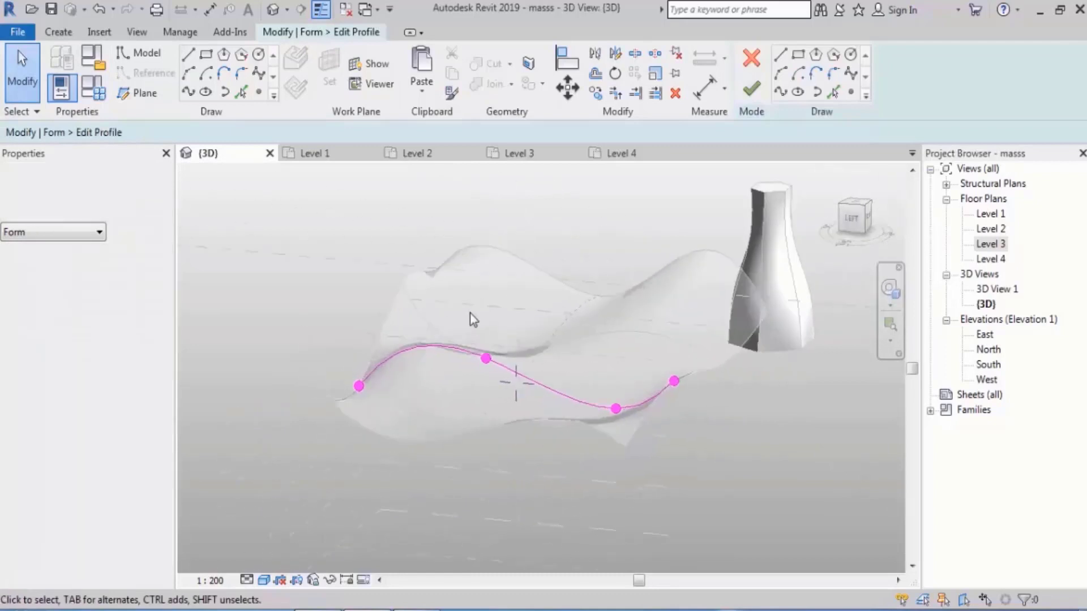
{"action": "mouse_move", "coordinate": [456, 306]}
{"action": "left_mouse_down"}
{"action": "mouse_move", "coordinate": [511, 394]}
{"action": "mouse_move", "coordinate": [487, 396]}
{"action": "mouse_move", "coordinate": [488, 406]}
{"action": "left_mouse_up"}
{"action": "left_click_drag", "start_coordinate": [592, 389], "coordinate": [633, 436]}
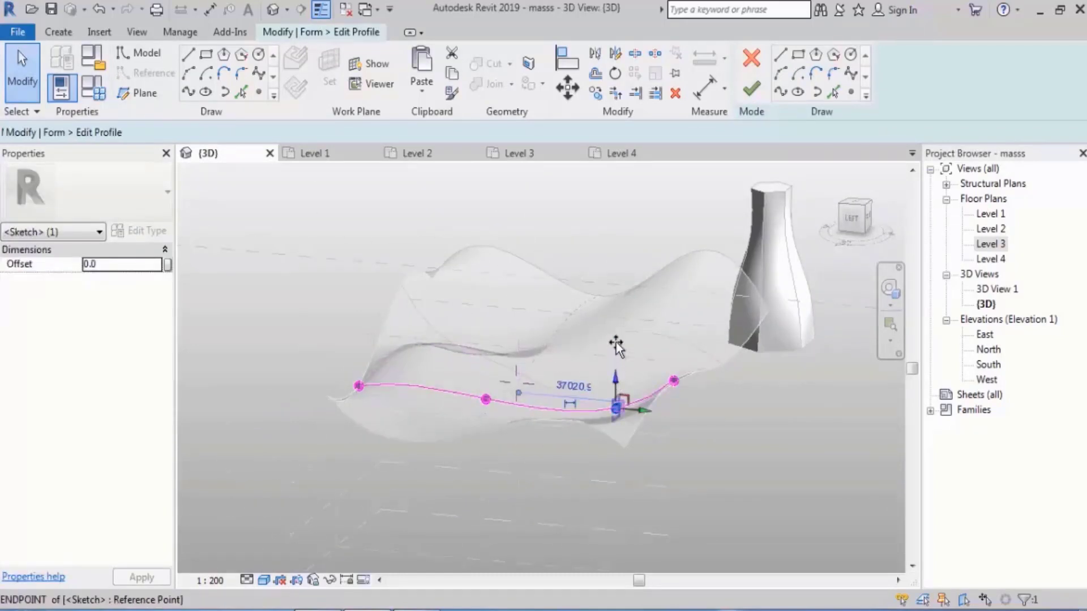
{"action": "left_click_drag", "start_coordinate": [617, 375], "coordinate": [616, 339]}
{"action": "left_click", "coordinate": [751, 88]}
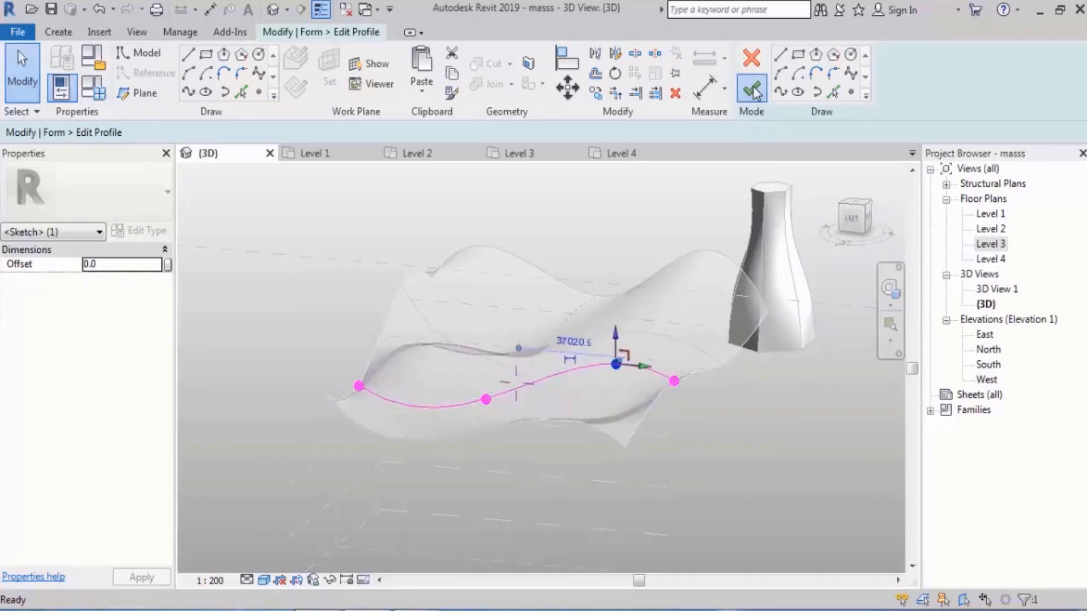
Open the bottle-shaped form's circular neck profile for editing and delete its circle.
{"action": "left_click", "coordinate": [796, 411]}
{"action": "mouse_move", "coordinate": [796, 411]}
{"action": "middle_mouse_down", "text": "shift"}
{"action": "mouse_move", "coordinate": [759, 453]}
{"action": "mouse_move", "coordinate": [713, 447]}
{"action": "mouse_move", "coordinate": [397, 502]}
{"action": "middle_mouse_up", "text": "shift"}
{"action": "scroll", "coordinate": [555, 368], "scroll_direction": "up", "scroll_amount": 4}
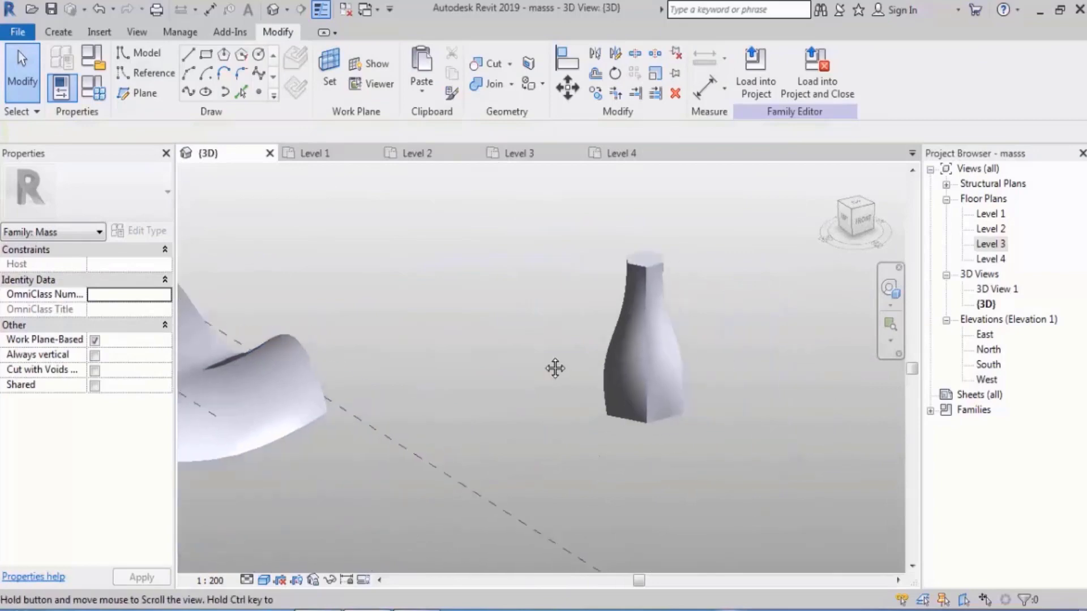
{"action": "middle_click_drag", "start_coordinate": [734, 367], "coordinate": [589, 373], "text": "shift"}
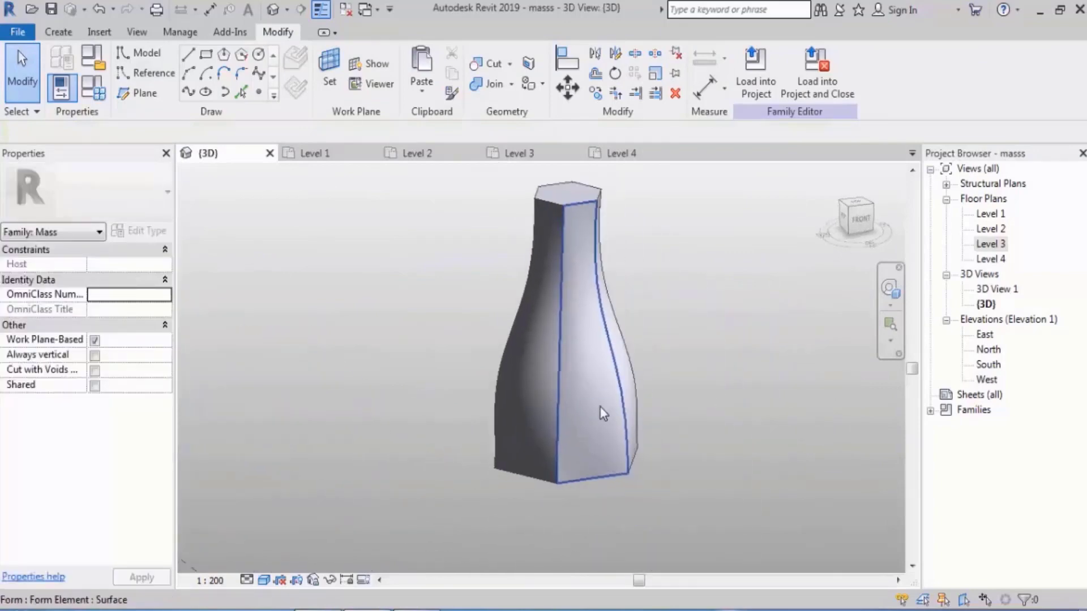
{"action": "left_click", "coordinate": [579, 300]}
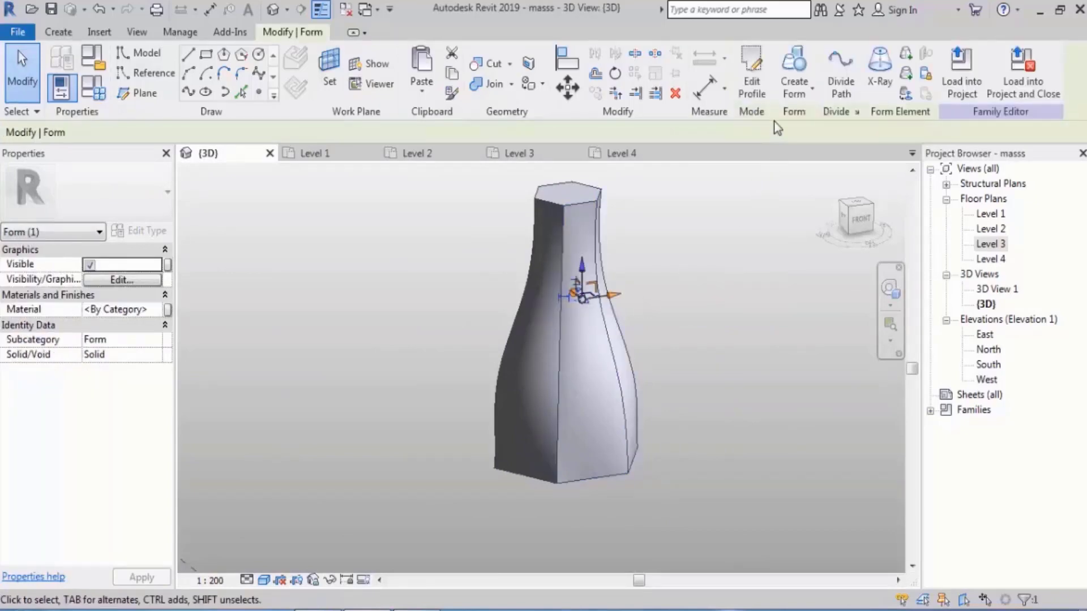
{"action": "left_click", "coordinate": [751, 71]}
{"action": "left_click_drag", "start_coordinate": [462, 352], "coordinate": [674, 262]}
{"action": "mouse_move", "coordinate": [686, 354]}
{"action": "middle_mouse_down", "text": "shift"}
{"action": "mouse_move", "coordinate": [696, 323]}
{"action": "mouse_move", "coordinate": [690, 386]}
{"action": "middle_mouse_up", "text": "shift"}
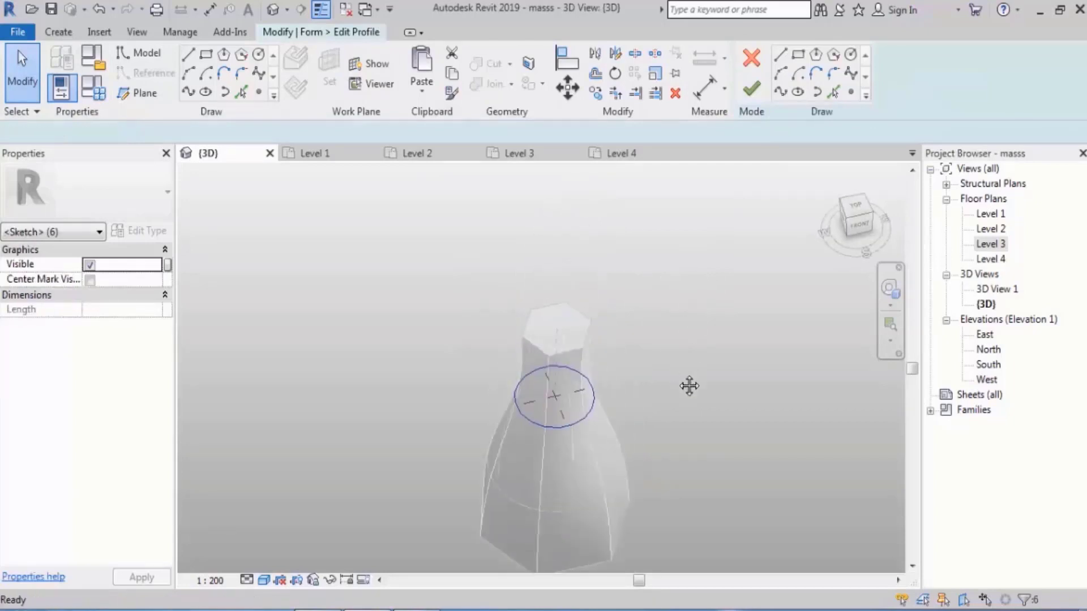
{"action": "key", "text": "Delete"}
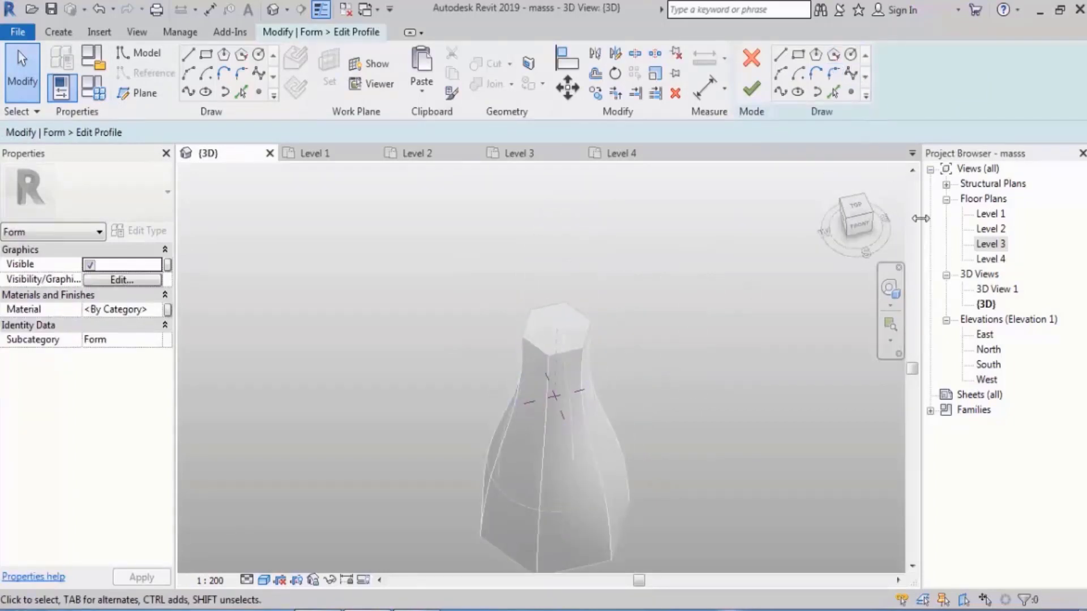
Sketch a six-sided circumscribed polygon at the profile's centre in the Level 3 floor plan, smaller than the neck outline, and finish the profile.
{"action": "double_click", "coordinate": [988, 243]}
{"action": "middle_click_drag", "start_coordinate": [540, 365], "coordinate": [619, 323]}
{"action": "scroll", "coordinate": [620, 324], "scroll_direction": "up", "scroll_amount": 5}
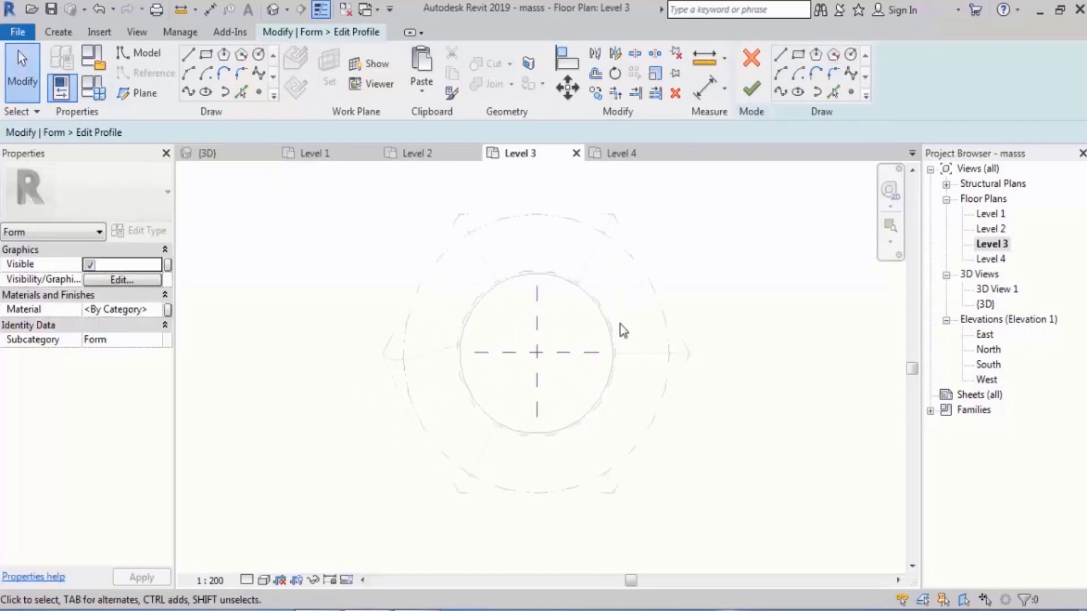
{"action": "left_click", "coordinate": [833, 54]}
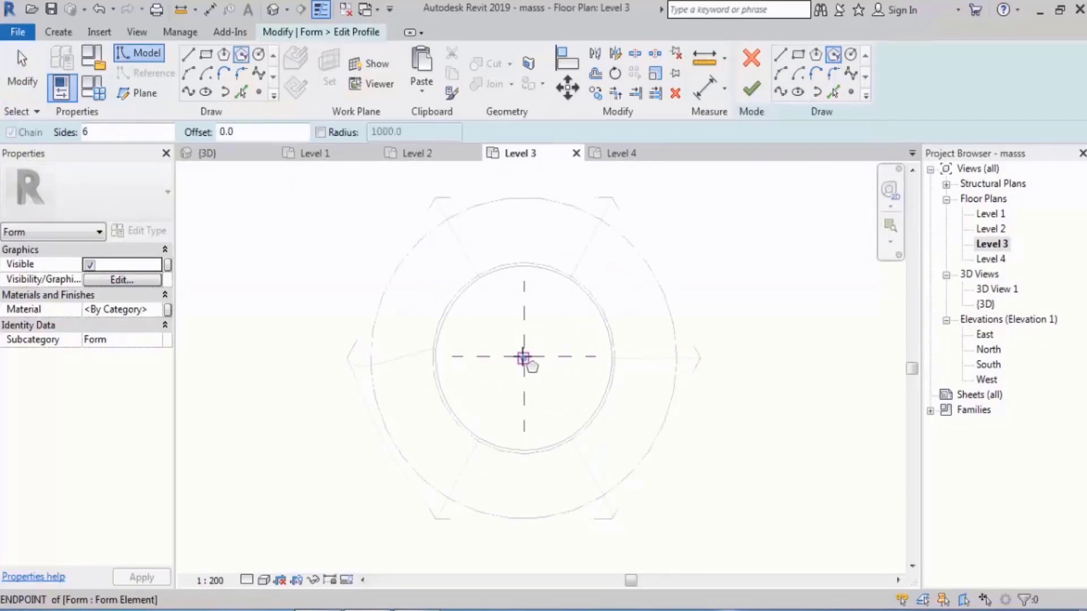
{"action": "left_click", "coordinate": [524, 356]}
{"action": "left_click", "coordinate": [525, 295]}
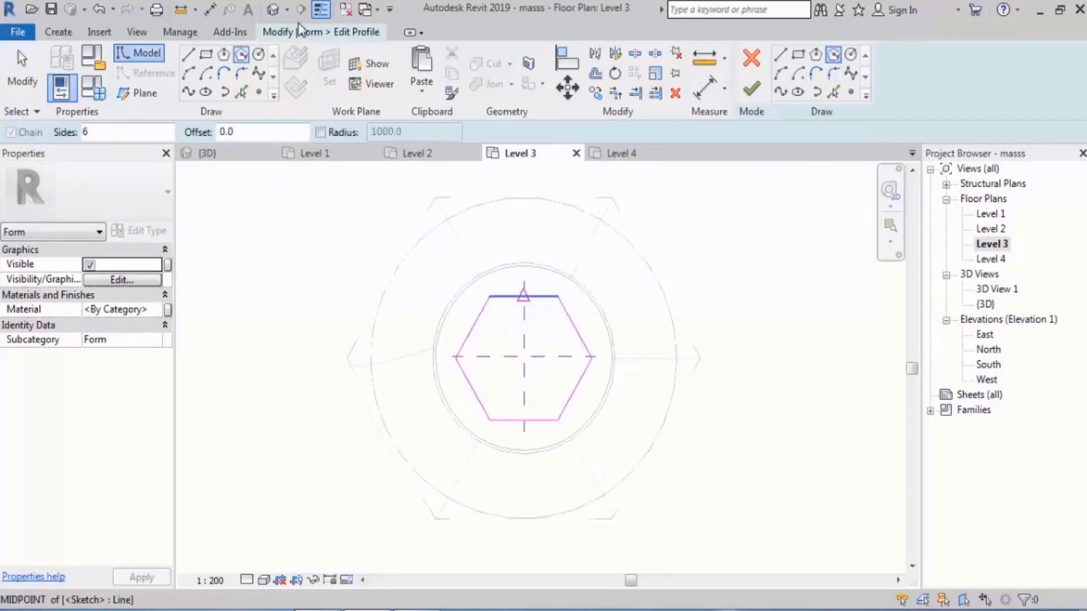
{"action": "left_click", "coordinate": [207, 153]}
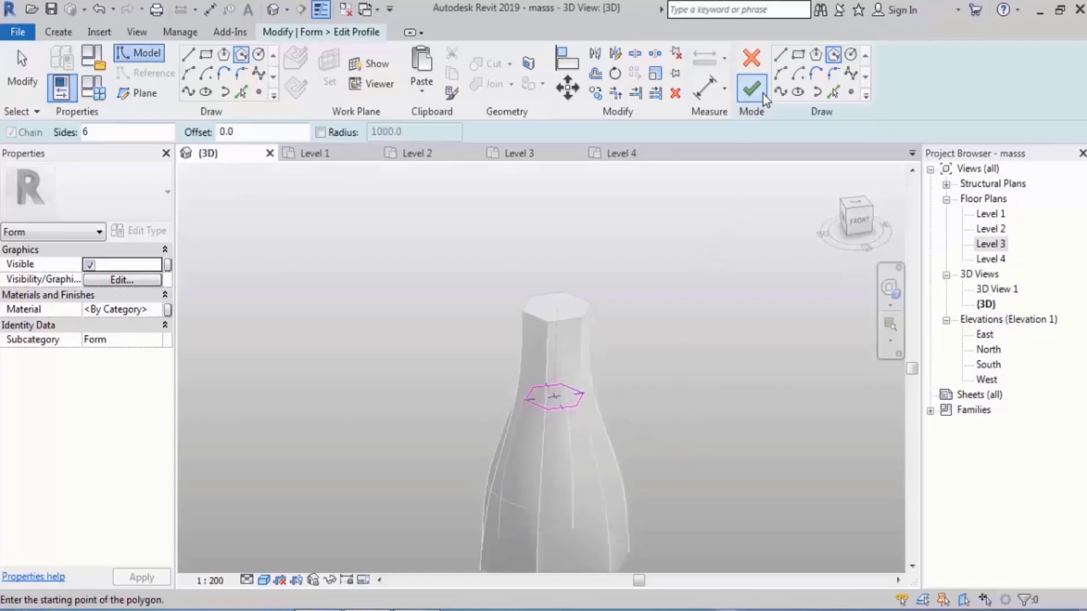
{"action": "left_click", "coordinate": [758, 91]}
{"action": "left_click", "coordinate": [733, 279]}
{"action": "middle_click_drag", "start_coordinate": [741, 434], "coordinate": [742, 362]}
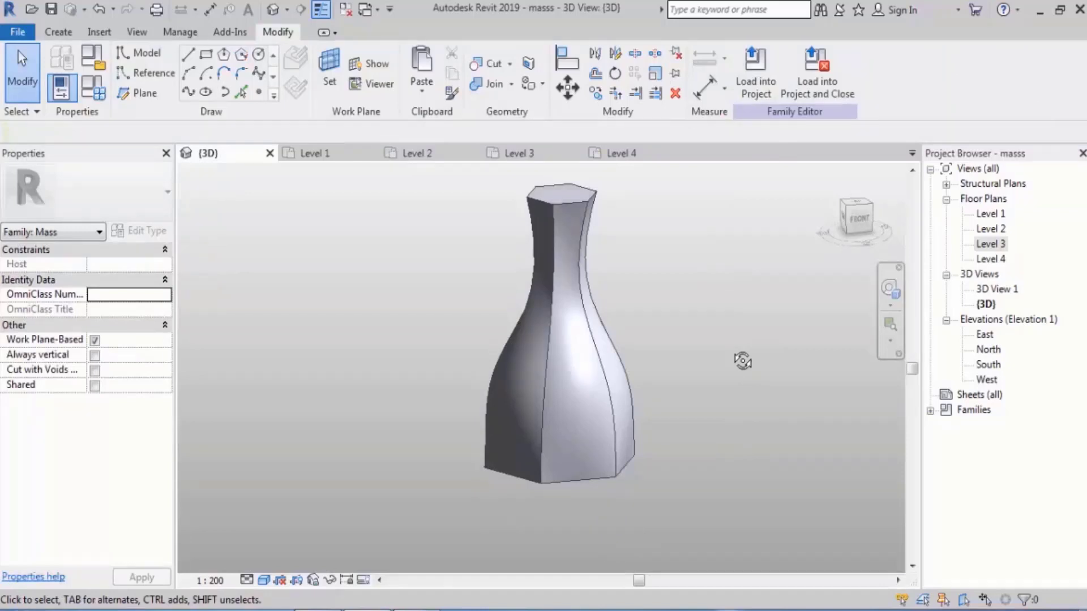
Open the wavy surface's inner profile nearest its far end for editing and finish the profile edit.
{"action": "middle_click_drag", "start_coordinate": [588, 350], "coordinate": [705, 340]}
{"action": "scroll", "coordinate": [705, 339], "scroll_direction": "down", "scroll_amount": 4}
{"action": "middle_click_drag", "start_coordinate": [598, 355], "coordinate": [748, 355]}
{"action": "middle_click_drag", "start_coordinate": [648, 345], "coordinate": [548, 289], "text": "shift"}
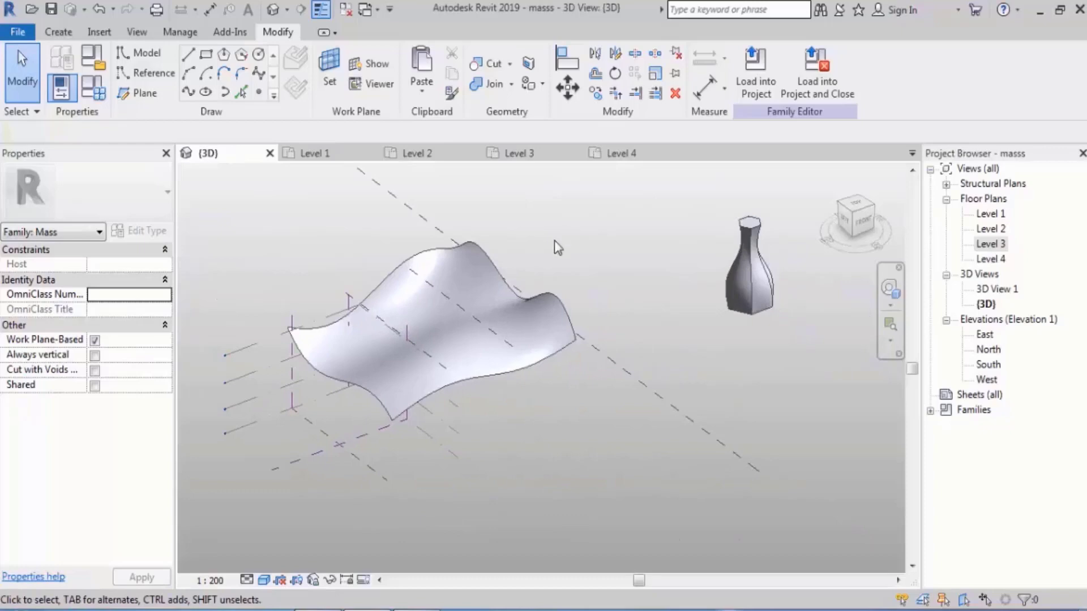
{"action": "left_click", "coordinate": [463, 283]}
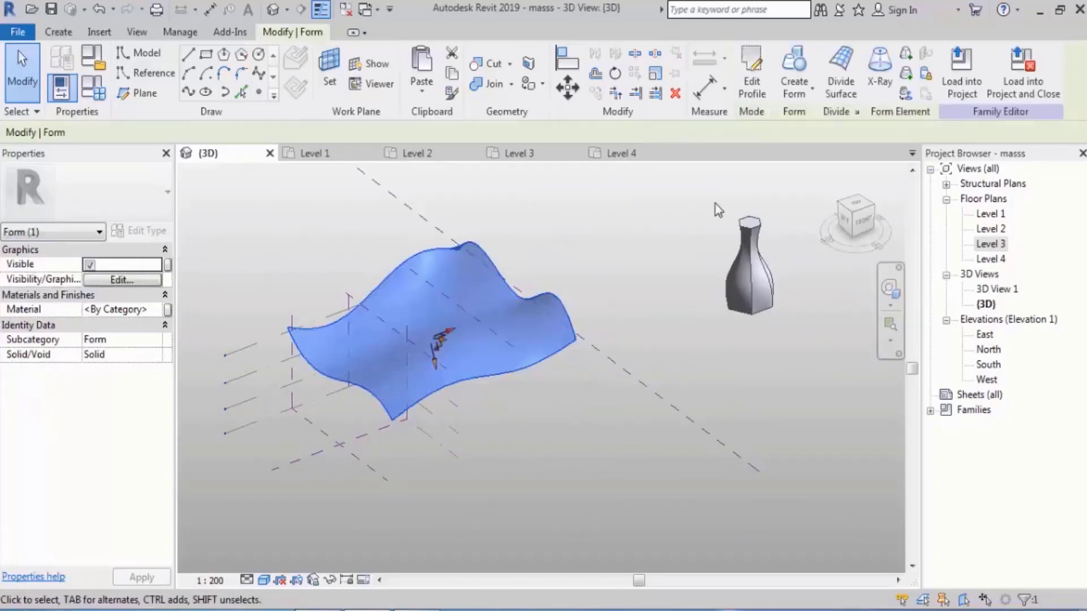
{"action": "left_click", "coordinate": [756, 93]}
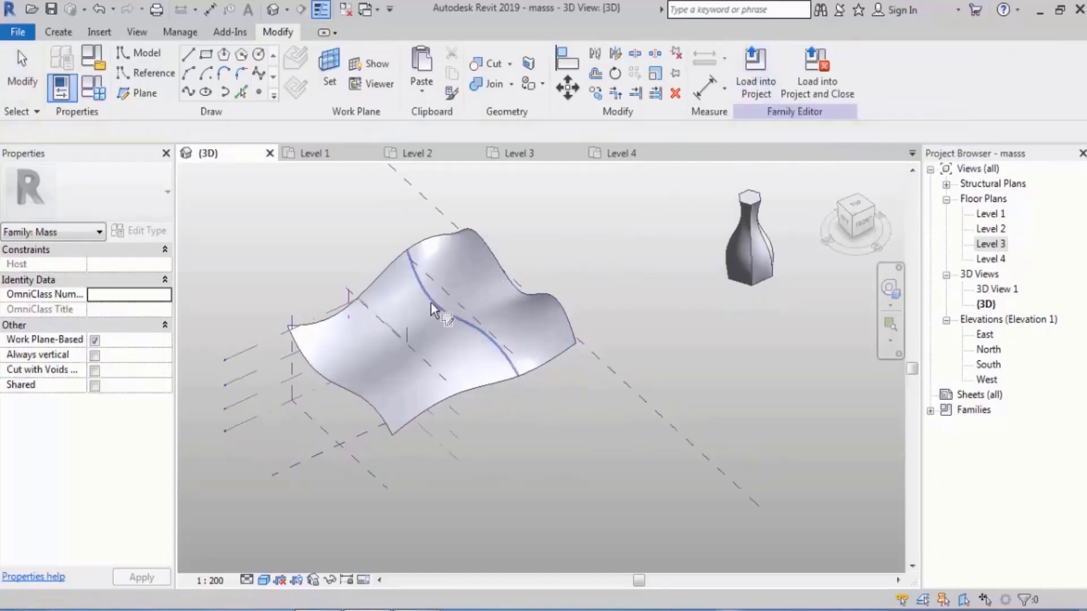
{"action": "left_click", "coordinate": [475, 302]}
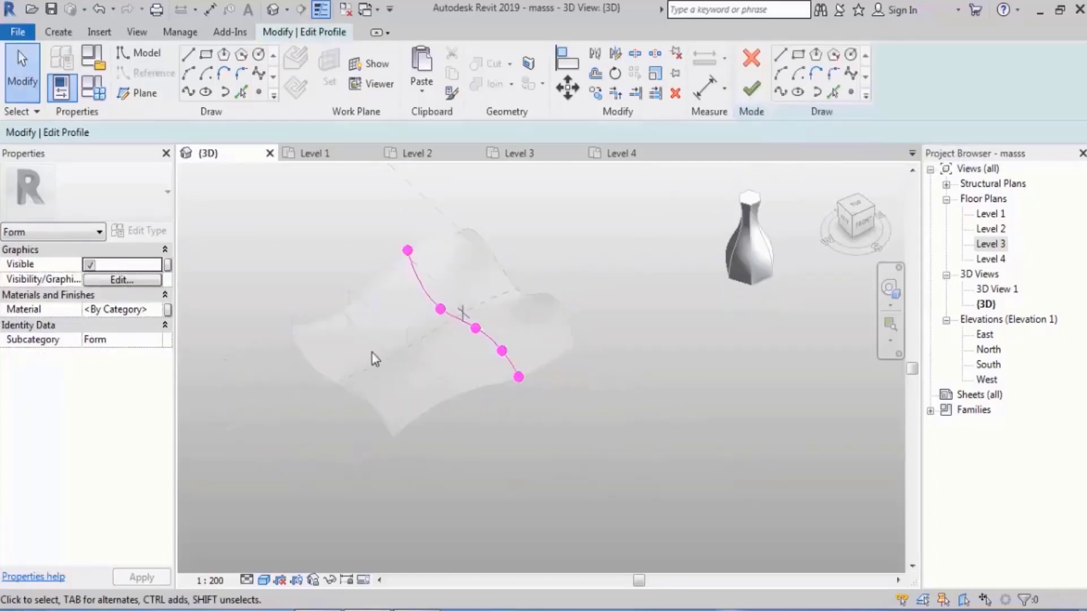
{"action": "left_click", "coordinate": [754, 93]}
{"action": "middle_click_drag", "start_coordinate": [708, 261], "coordinate": [662, 284], "text": "shift"}
{"action": "middle_click_drag", "start_coordinate": [644, 344], "coordinate": [657, 250]}
{"action": "left_click", "coordinate": [655, 252]}
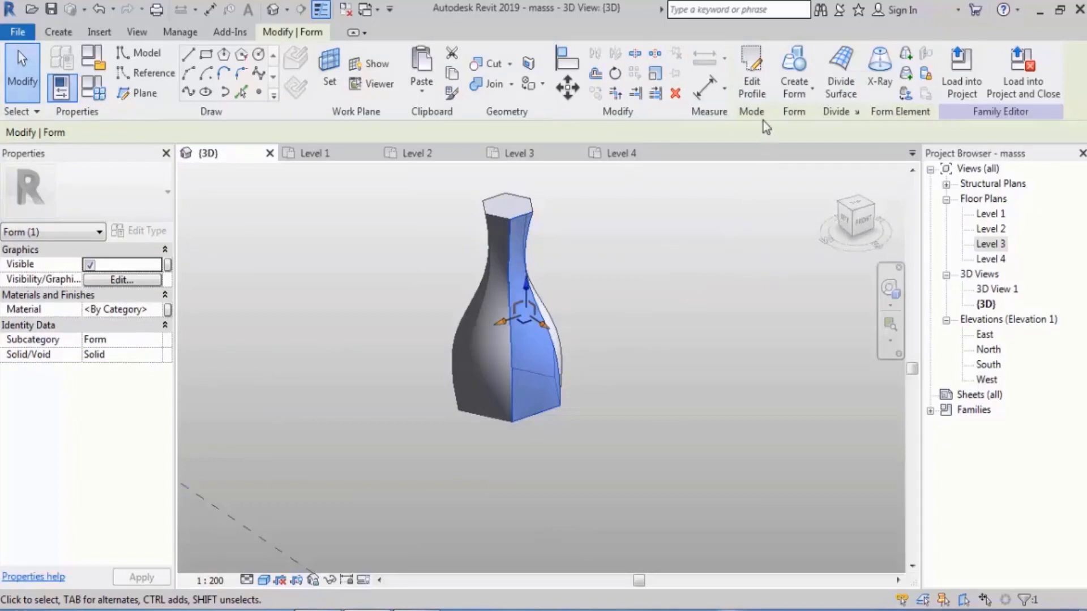
{"action": "left_click", "coordinate": [752, 87]}
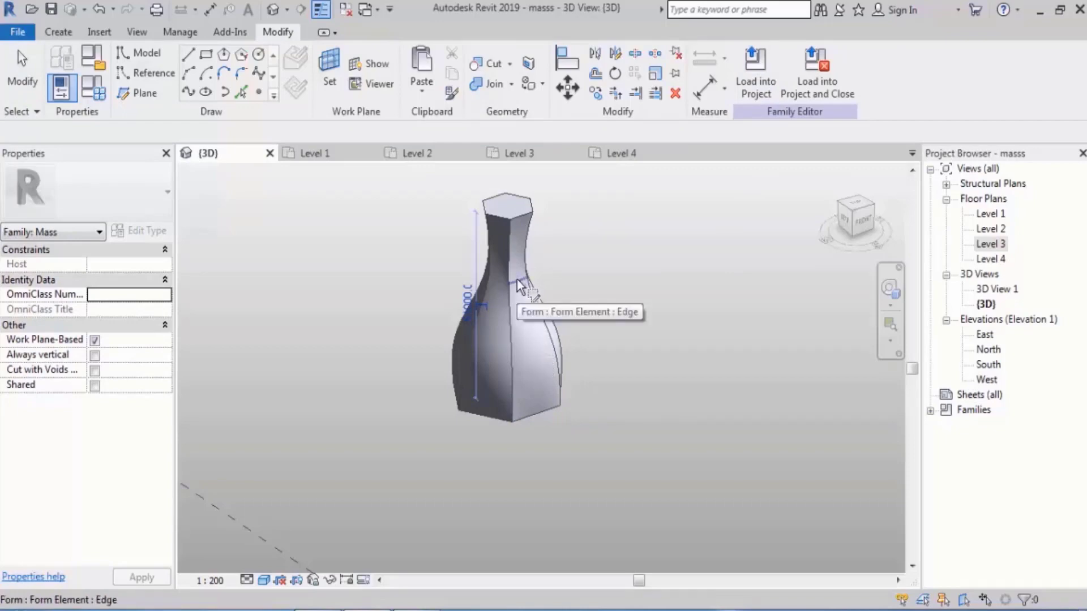
{"action": "middle_click_drag", "start_coordinate": [518, 279], "coordinate": [562, 293]}
{"action": "key", "text": "Escape"}
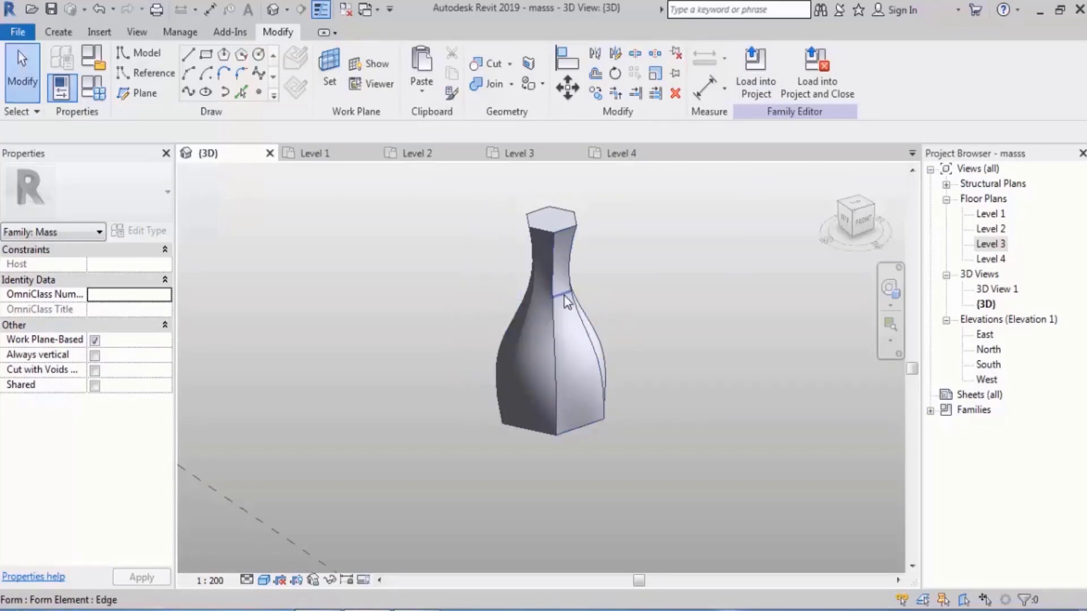
{"action": "left_click", "coordinate": [565, 296]}
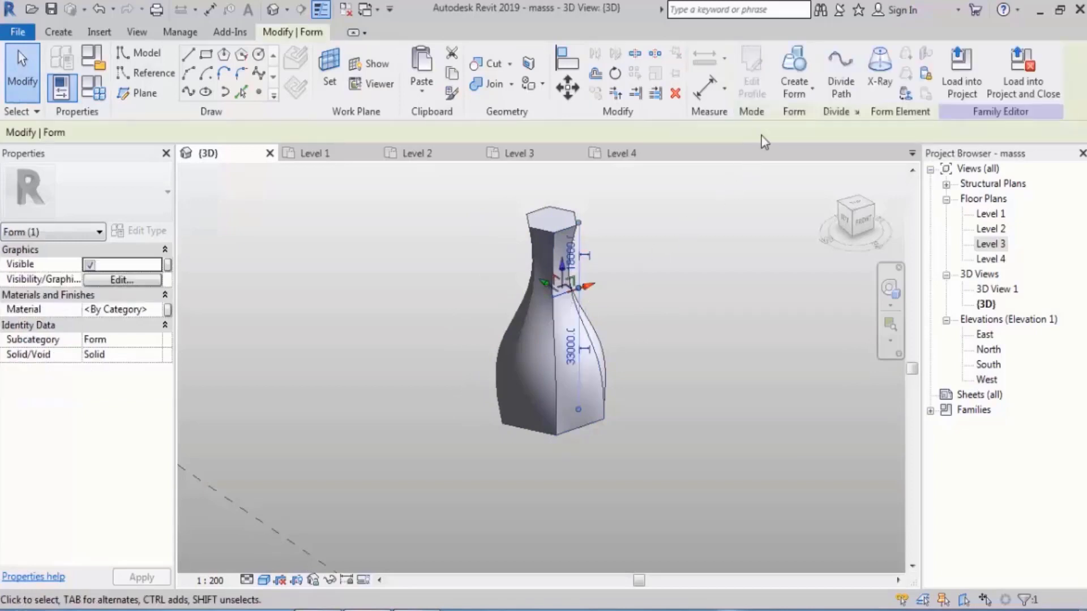
{"action": "left_click", "coordinate": [655, 288]}
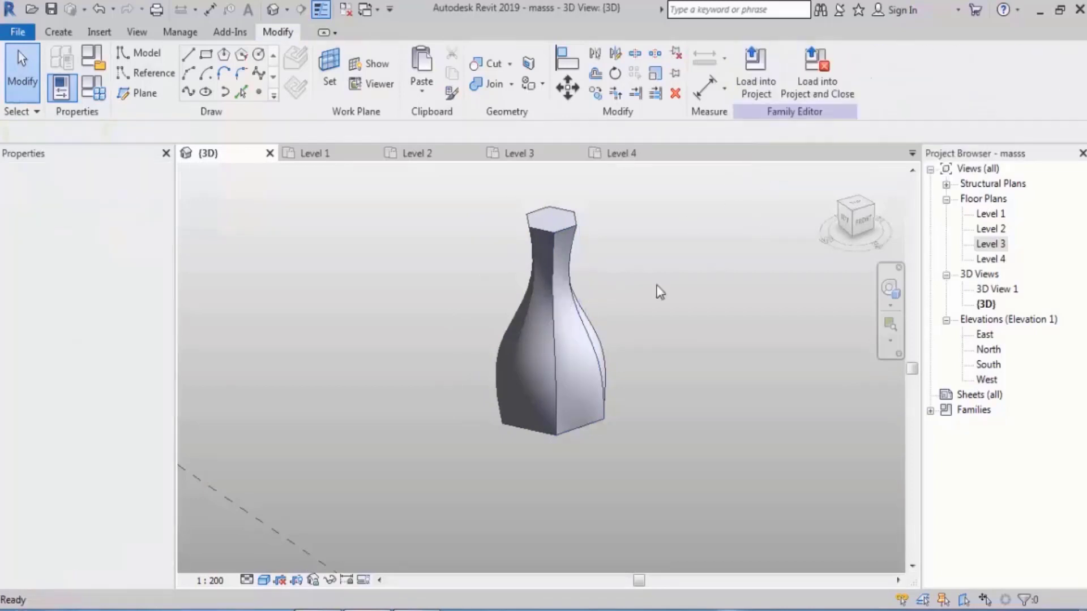
{"action": "left_click", "coordinate": [586, 363]}
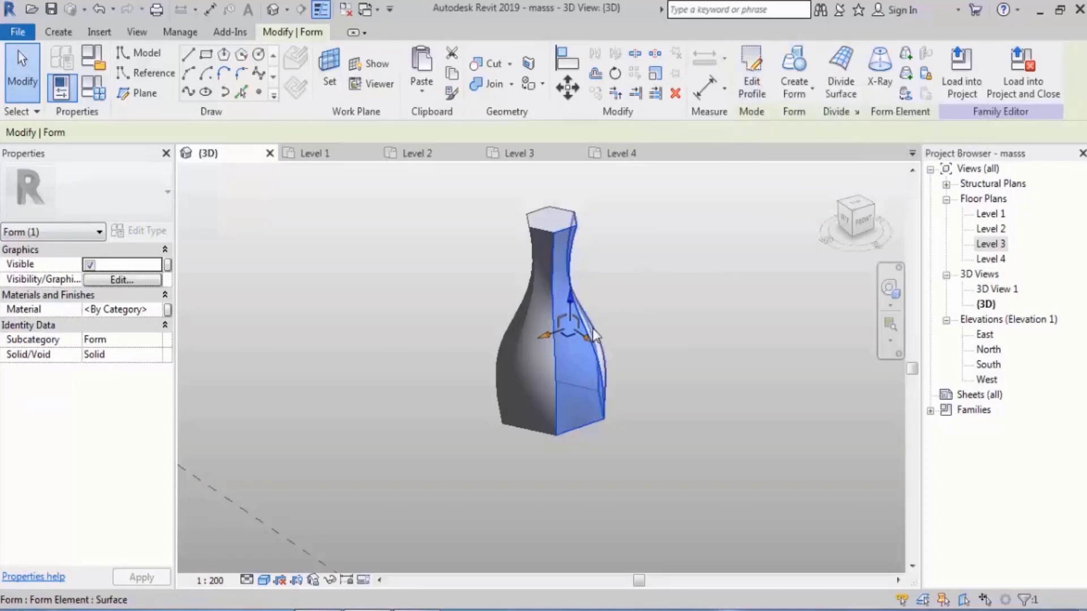
{"action": "left_click", "coordinate": [669, 315]}
Turn on X-Ray for the wavy surface form to show its profiles, control points and path.
{"action": "scroll", "coordinate": [713, 311], "scroll_direction": "down", "scroll_amount": 3}
{"action": "mouse_move", "coordinate": [427, 396]}
{"action": "middle_mouse_down"}
{"action": "mouse_move", "coordinate": [538, 368]}
{"action": "mouse_move", "coordinate": [556, 409]}
{"action": "middle_mouse_up"}
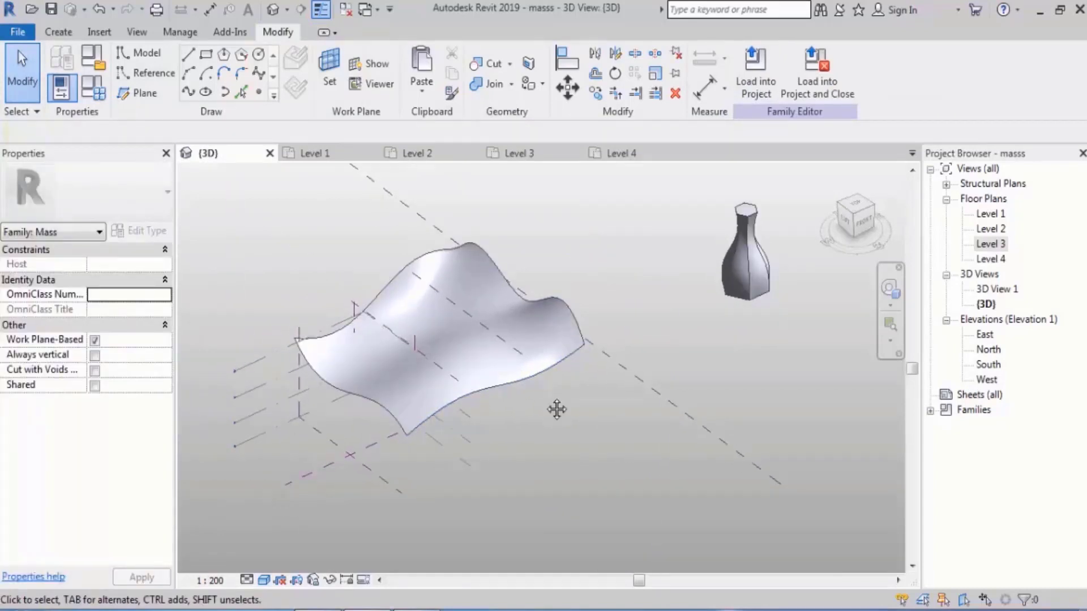
{"action": "middle_click_drag", "start_coordinate": [433, 321], "coordinate": [674, 344], "text": "shift"}
{"action": "left_click", "coordinate": [558, 331]}
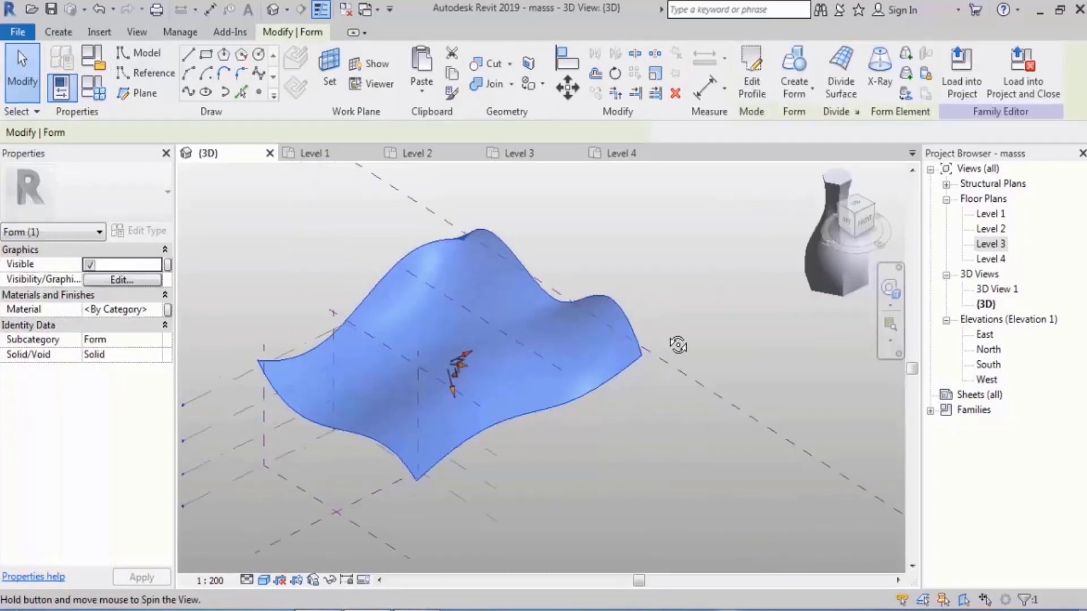
{"action": "left_click", "coordinate": [880, 79]}
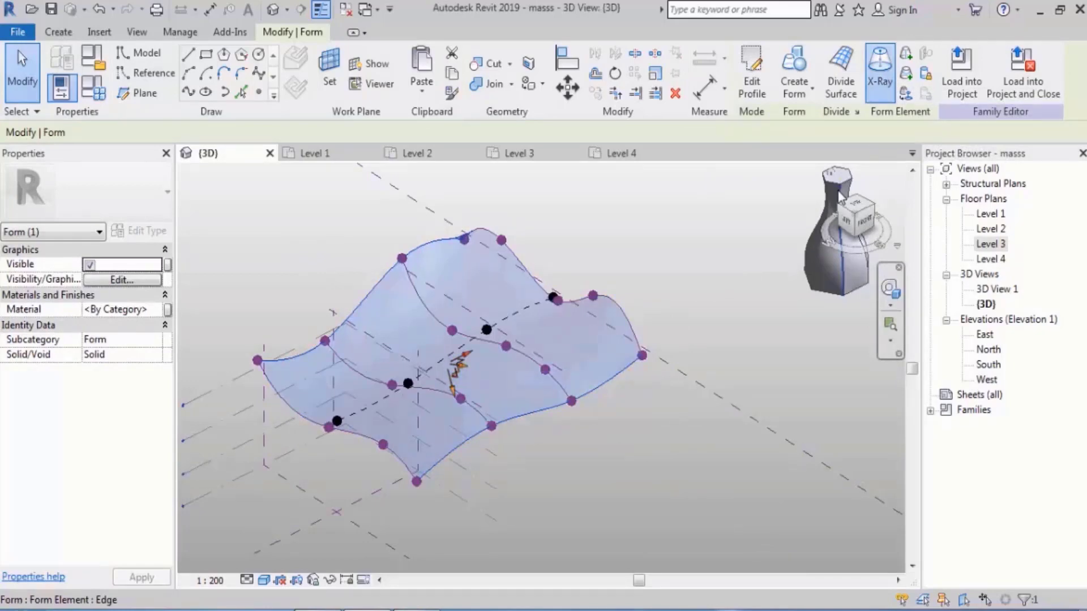
{"action": "scroll", "coordinate": [566, 257], "scroll_direction": "up", "scroll_amount": 2}
{"action": "middle_click_drag", "start_coordinate": [586, 280], "coordinate": [677, 216]}
{"action": "left_click", "coordinate": [656, 236]}
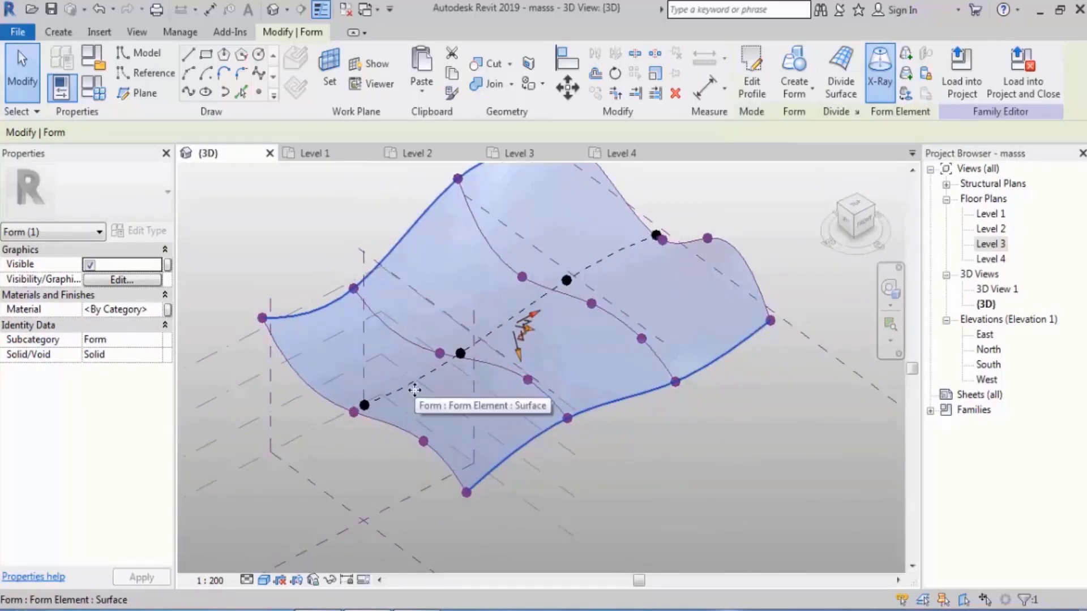
With X-Ray on, open the surface's inner profile with five control points for editing and close the edit.
{"action": "left_click", "coordinate": [680, 468]}
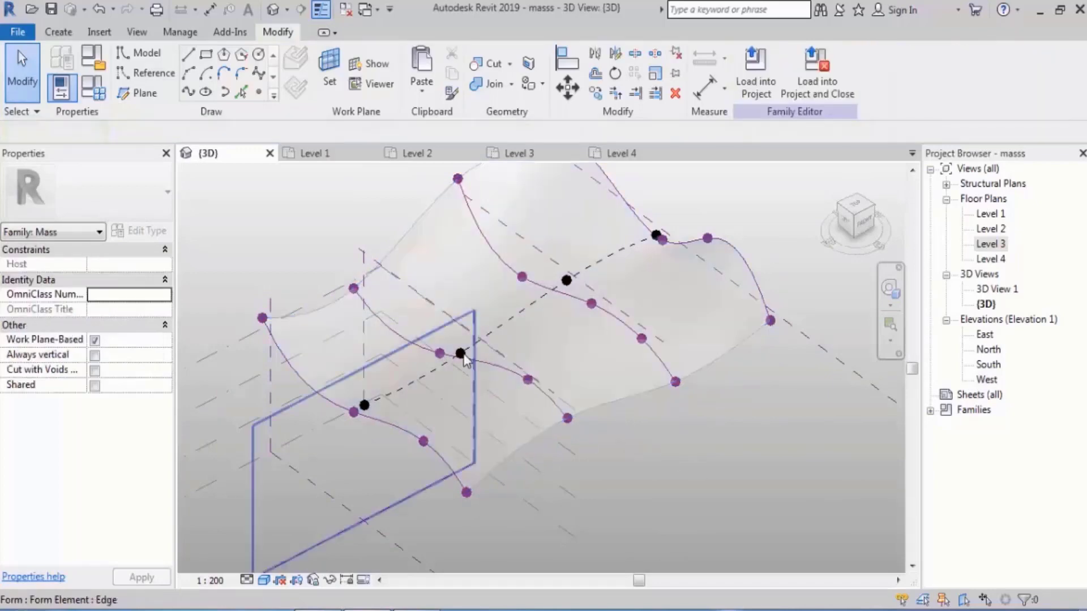
{"action": "left_click", "coordinate": [404, 344]}
{"action": "middle_click_drag", "start_coordinate": [706, 426], "coordinate": [742, 445], "text": "shift"}
{"action": "left_click", "coordinate": [743, 449]}
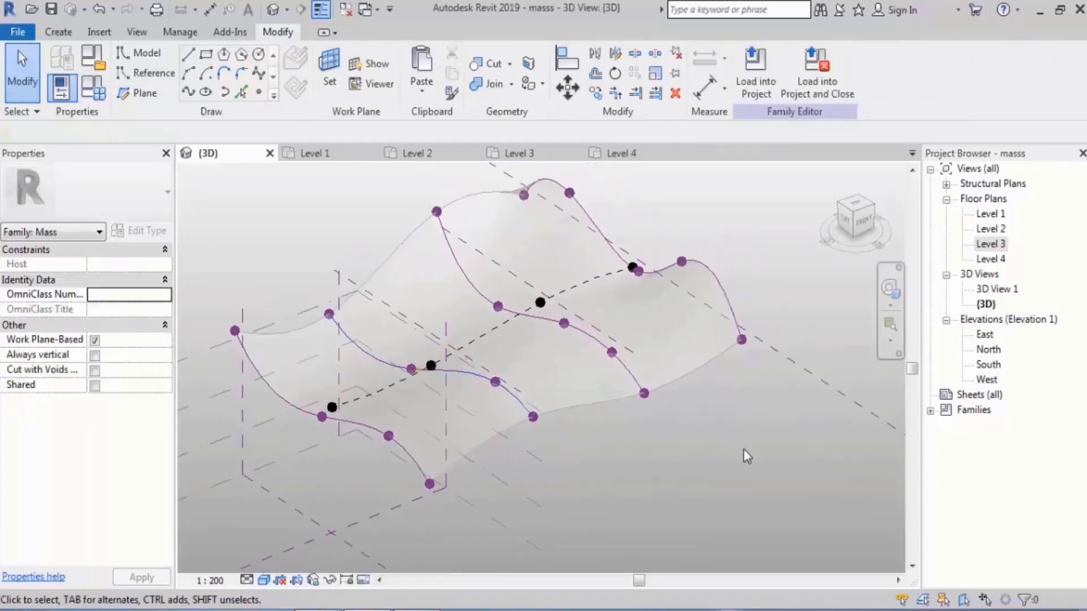
{"action": "left_click", "coordinate": [565, 257]}
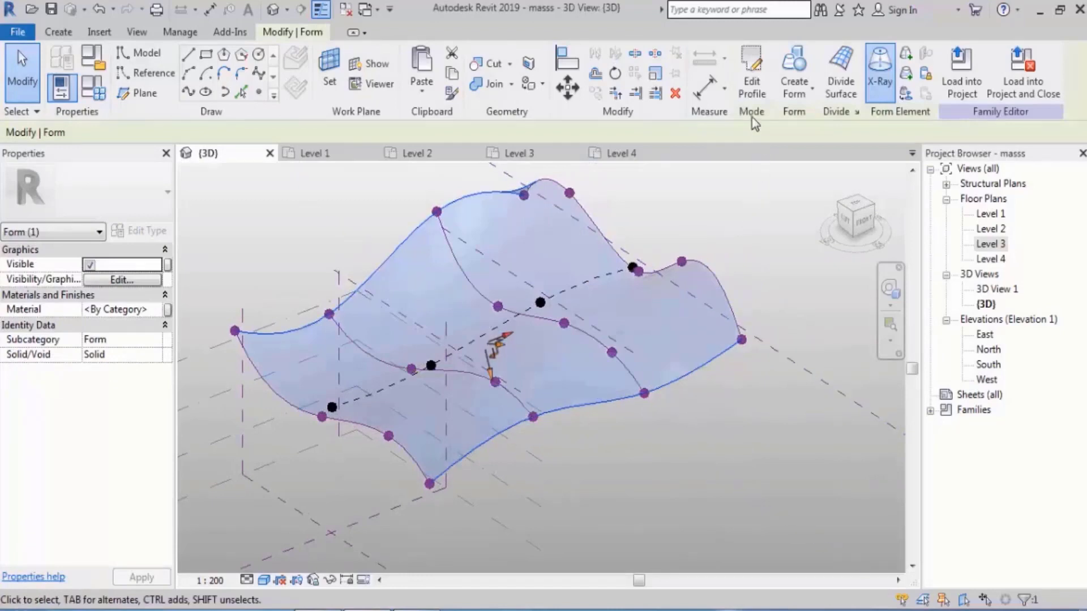
{"action": "left_click", "coordinate": [751, 74]}
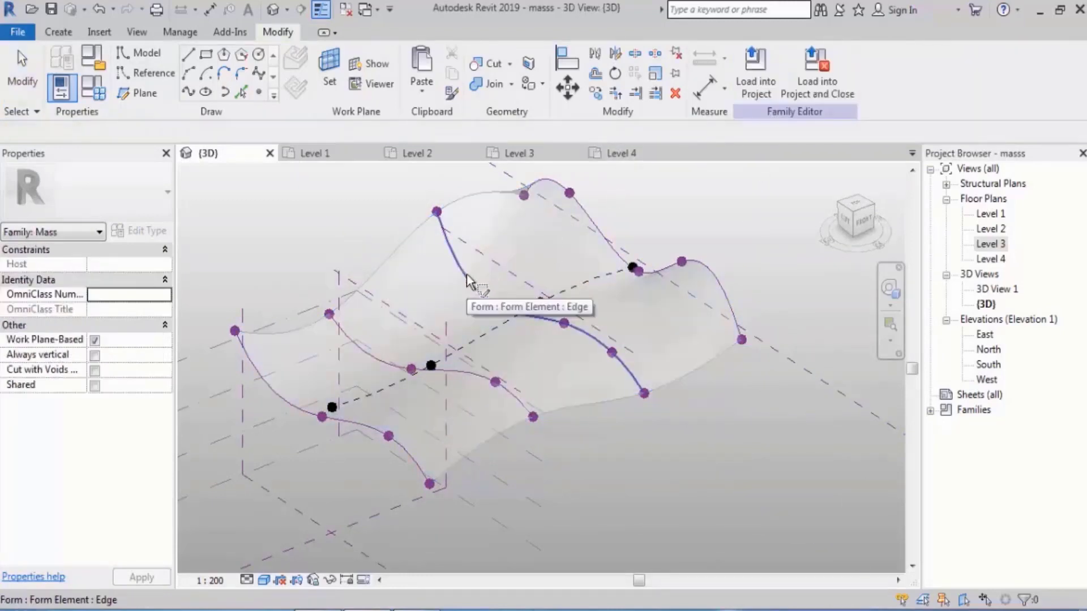
{"action": "left_click", "coordinate": [468, 281]}
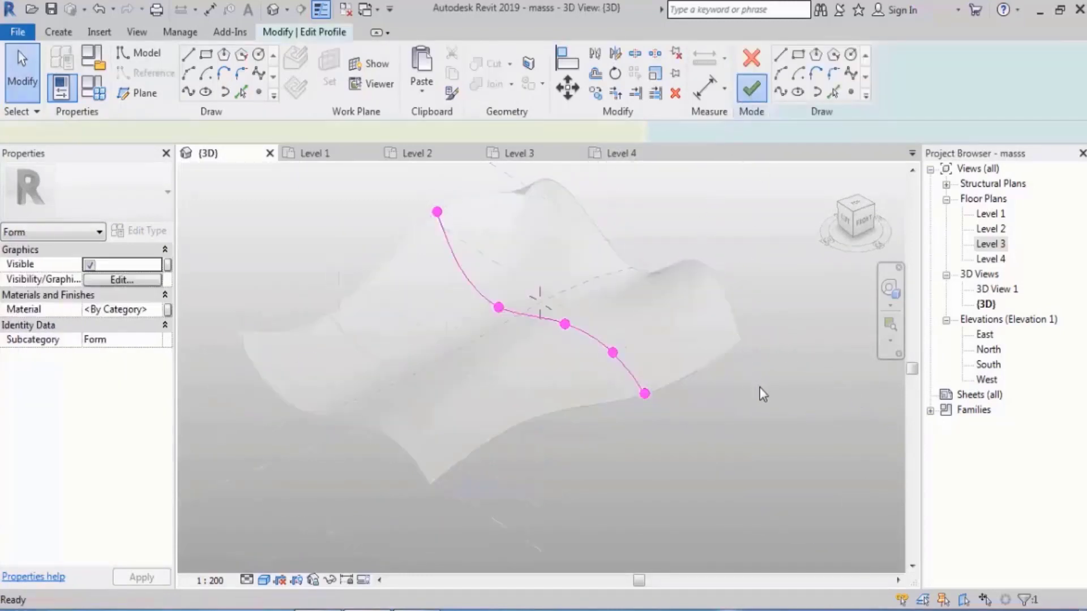
{"action": "left_click", "coordinate": [775, 437]}
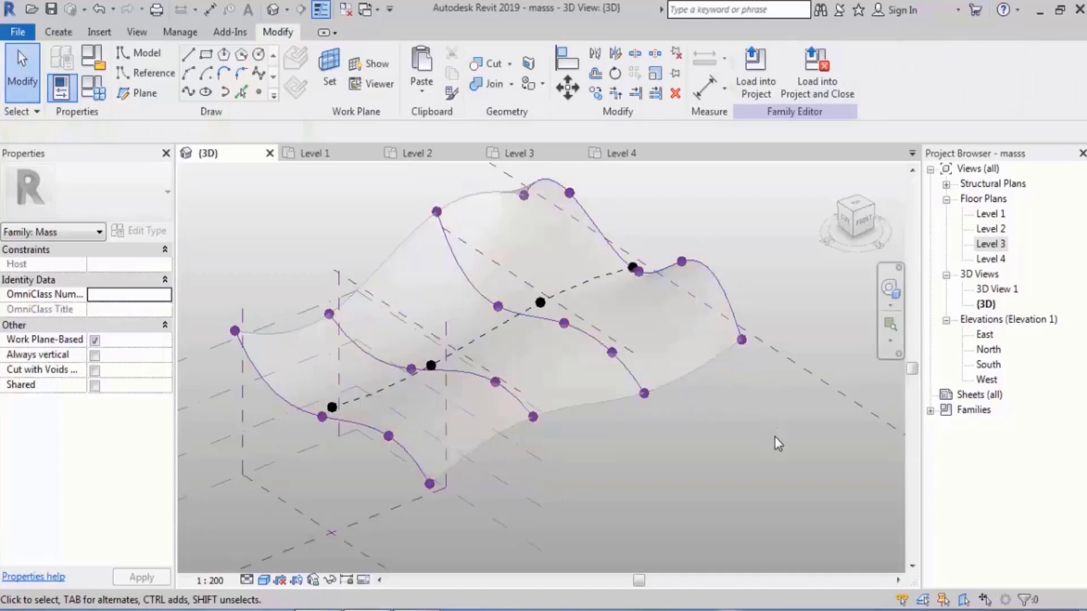
Turn off X-Ray for the wavy surface form and deselect it.
{"action": "left_click", "coordinate": [667, 326]}
{"action": "scroll", "coordinate": [501, 378], "scroll_direction": "down", "scroll_amount": 2}
{"action": "left_click", "coordinate": [888, 84]}
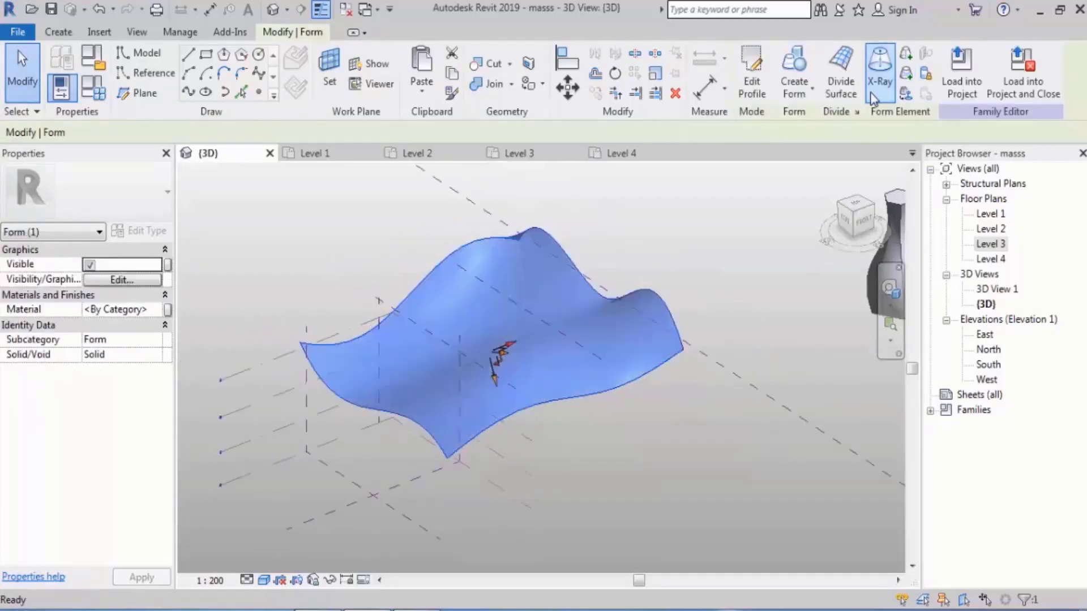
{"action": "left_click", "coordinate": [738, 247]}
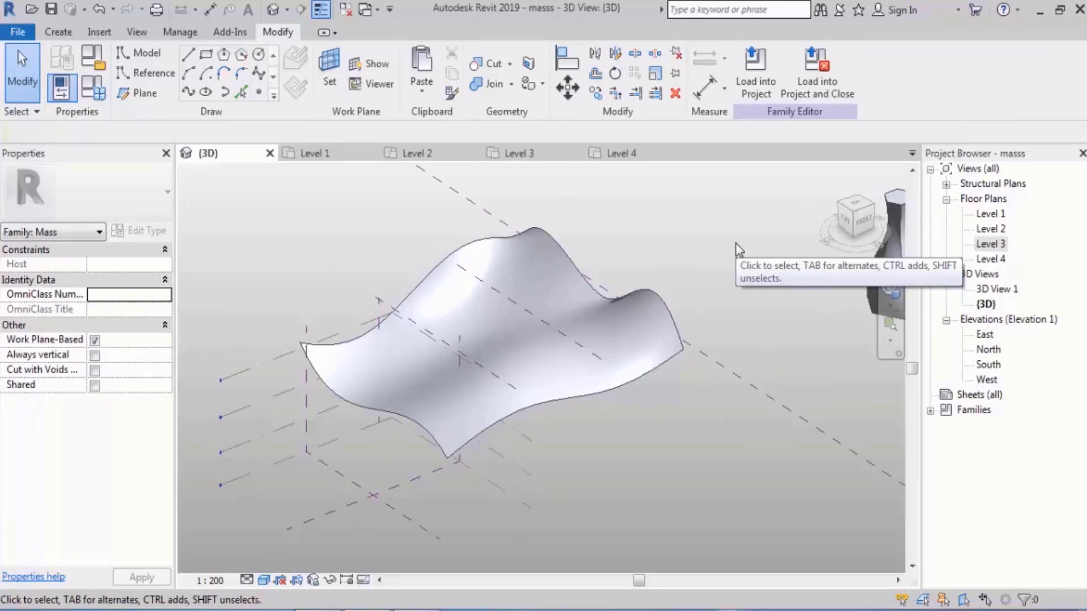
Set Level 1 as the work plane and sketch a rectangle near its outer corner, away from the wavy surface.
{"action": "middle_click_drag", "start_coordinate": [413, 408], "coordinate": [620, 271]}
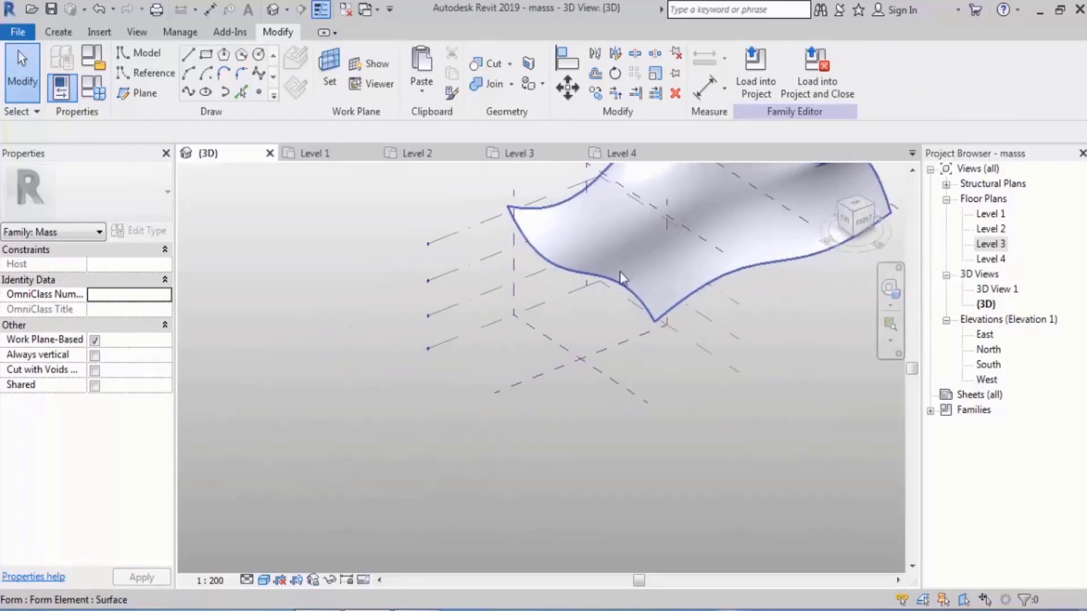
{"action": "left_click", "coordinate": [492, 326]}
{"action": "middle_click_drag", "start_coordinate": [500, 323], "coordinate": [416, 320]}
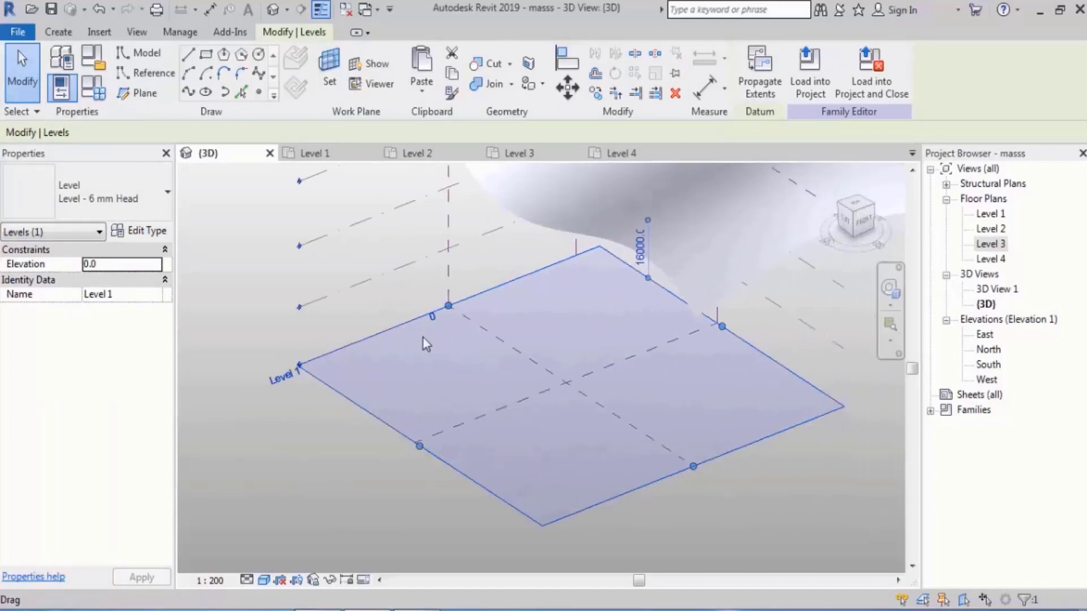
{"action": "scroll", "coordinate": [424, 338], "scroll_direction": "up", "scroll_amount": 2}
{"action": "mouse_move", "coordinate": [535, 332]}
{"action": "middle_mouse_down", "text": "shift"}
{"action": "mouse_move", "coordinate": [478, 361]}
{"action": "mouse_move", "coordinate": [524, 341]}
{"action": "middle_mouse_up", "text": "shift"}
{"action": "mouse_move", "coordinate": [488, 310]}
{"action": "middle_mouse_down", "text": "shift"}
{"action": "mouse_move", "coordinate": [437, 322]}
{"action": "mouse_move", "coordinate": [396, 306]}
{"action": "middle_mouse_up", "text": "shift"}
{"action": "left_click", "coordinate": [206, 55]}
{"action": "left_click", "coordinate": [408, 364]}
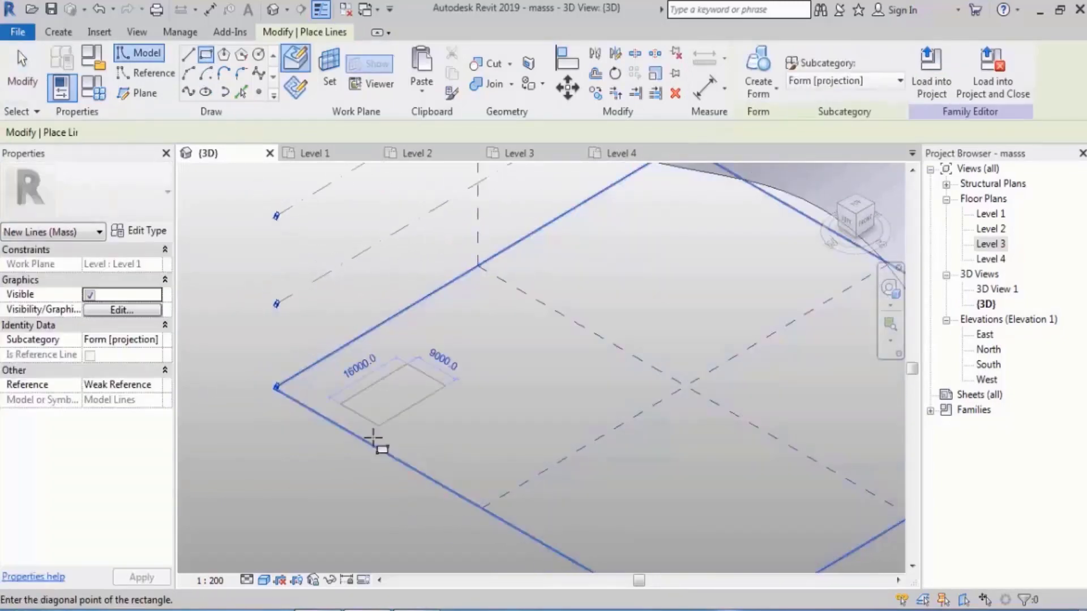
{"action": "left_click", "coordinate": [379, 481]}
{"action": "key", "text": "Escape"}
Select the whole rectangle on Level 1 as a chain and create a solid box form from it.
{"action": "key", "text": "Tab"}
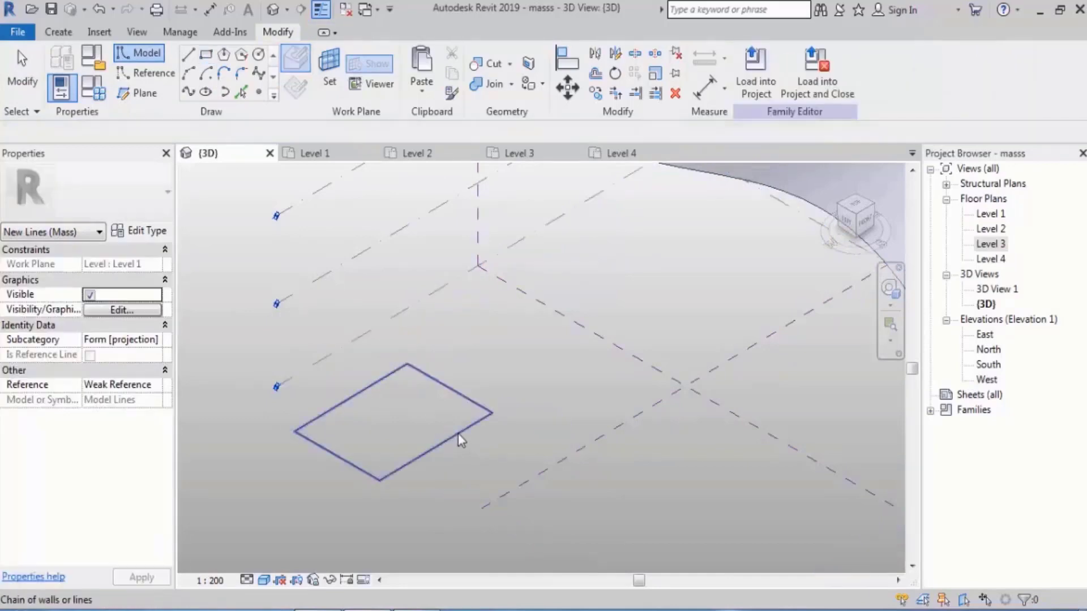
{"action": "left_click", "coordinate": [457, 435]}
{"action": "middle_click_drag", "start_coordinate": [654, 386], "coordinate": [668, 285], "text": "shift"}
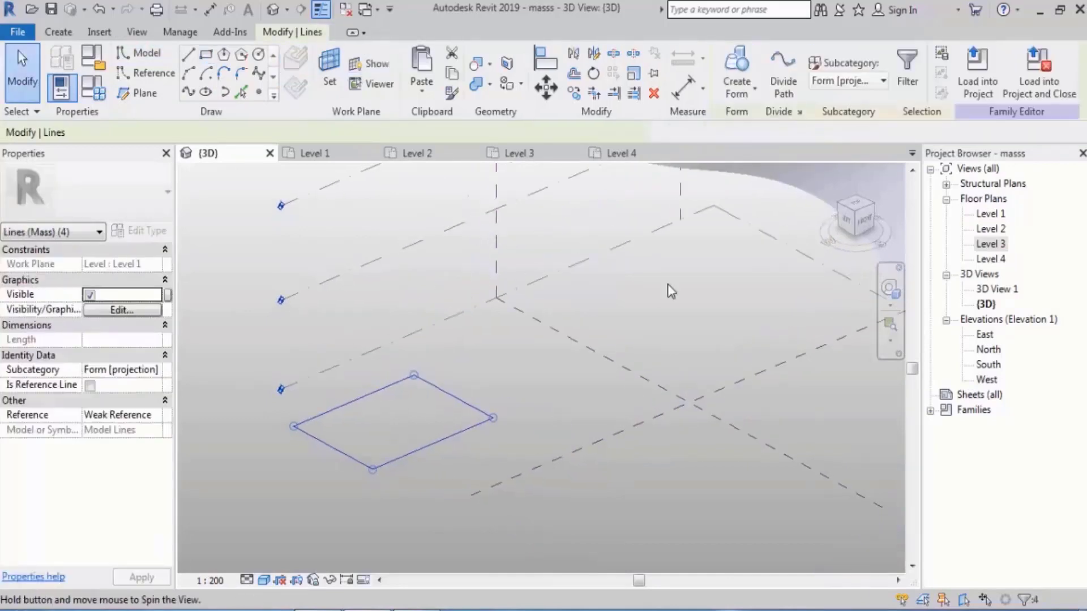
{"action": "left_click", "coordinate": [735, 78]}
{"action": "left_click", "coordinate": [560, 399]}
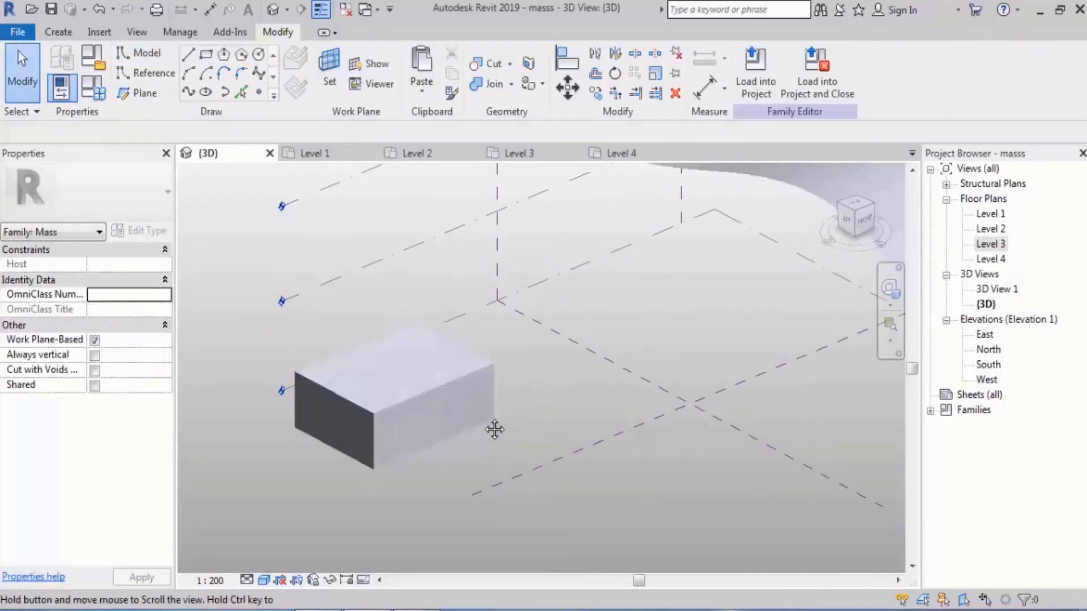
Edit the box's top profile by scaling all four lines down graphically about the centre, and finish the profile edit.
{"action": "middle_click_drag", "start_coordinate": [495, 430], "coordinate": [580, 351], "text": "shift"}
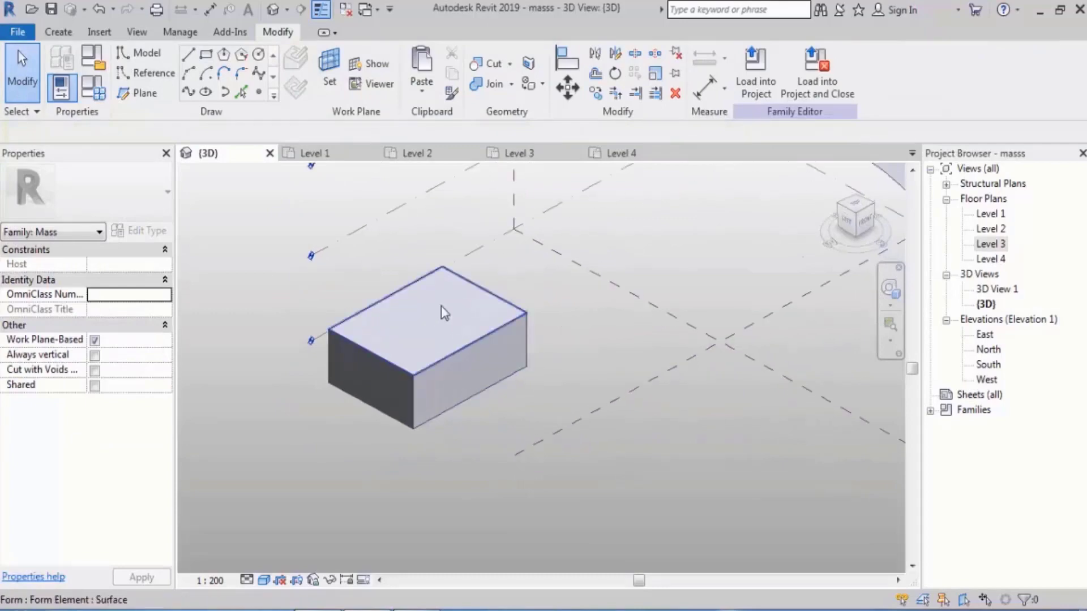
{"action": "left_click", "coordinate": [426, 318]}
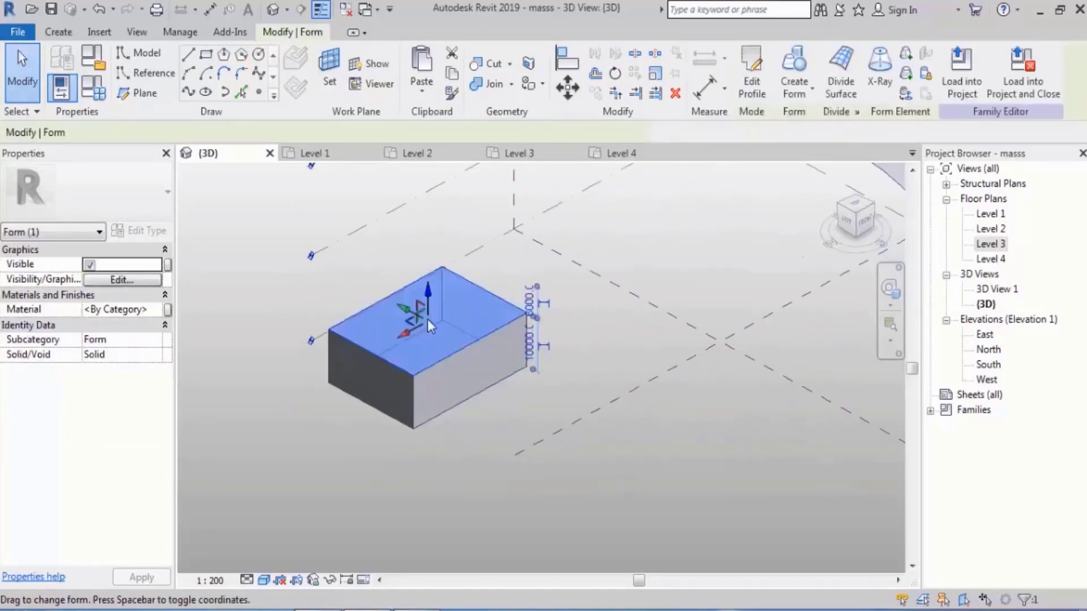
{"action": "left_click", "coordinate": [757, 81]}
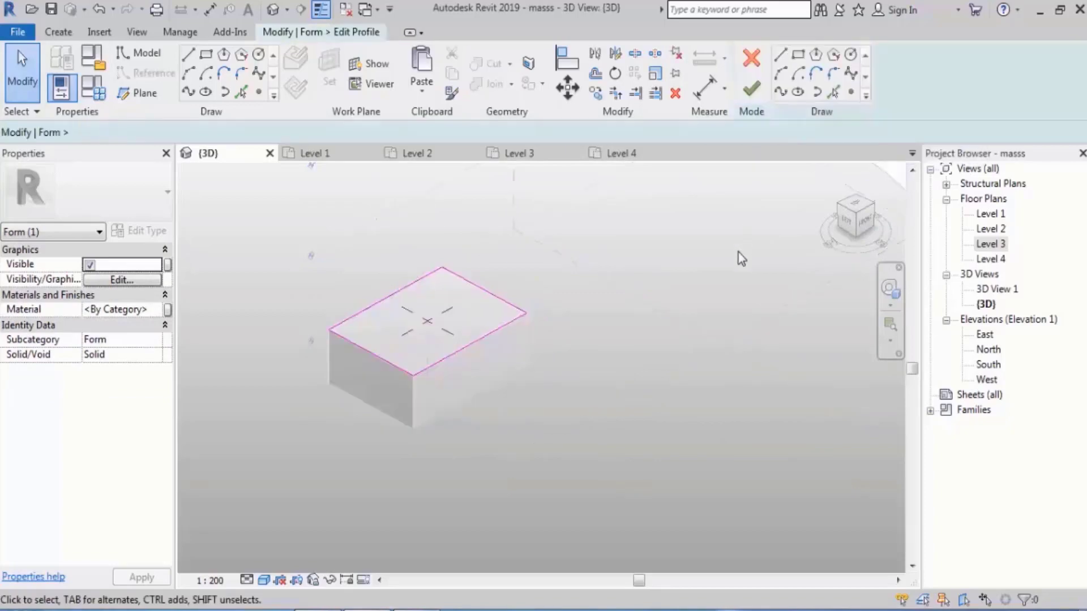
{"action": "left_click_drag", "start_coordinate": [277, 256], "coordinate": [557, 390]}
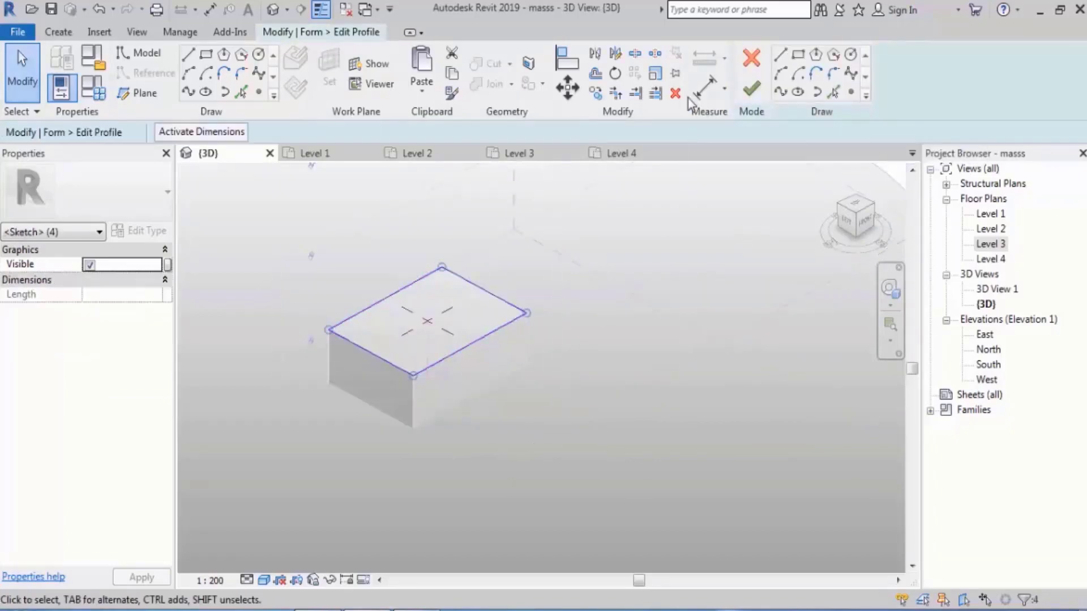
{"action": "left_click", "coordinate": [655, 73]}
{"action": "left_click", "coordinate": [428, 321]}
{"action": "left_click", "coordinate": [490, 294]}
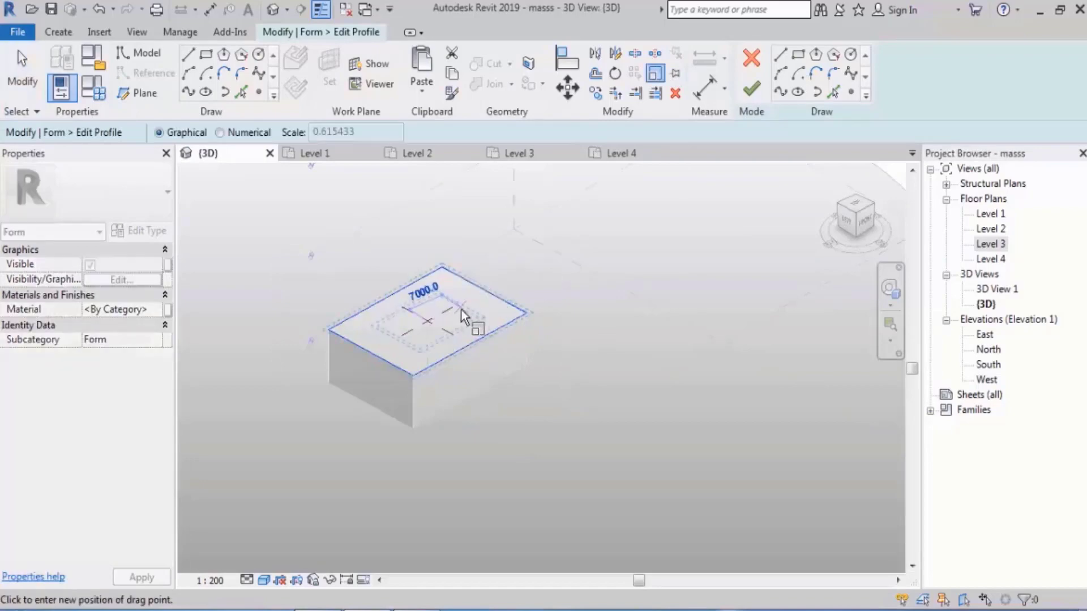
{"action": "left_click", "coordinate": [460, 309]}
{"action": "left_click", "coordinate": [594, 318]}
{"action": "left_click", "coordinate": [752, 88]}
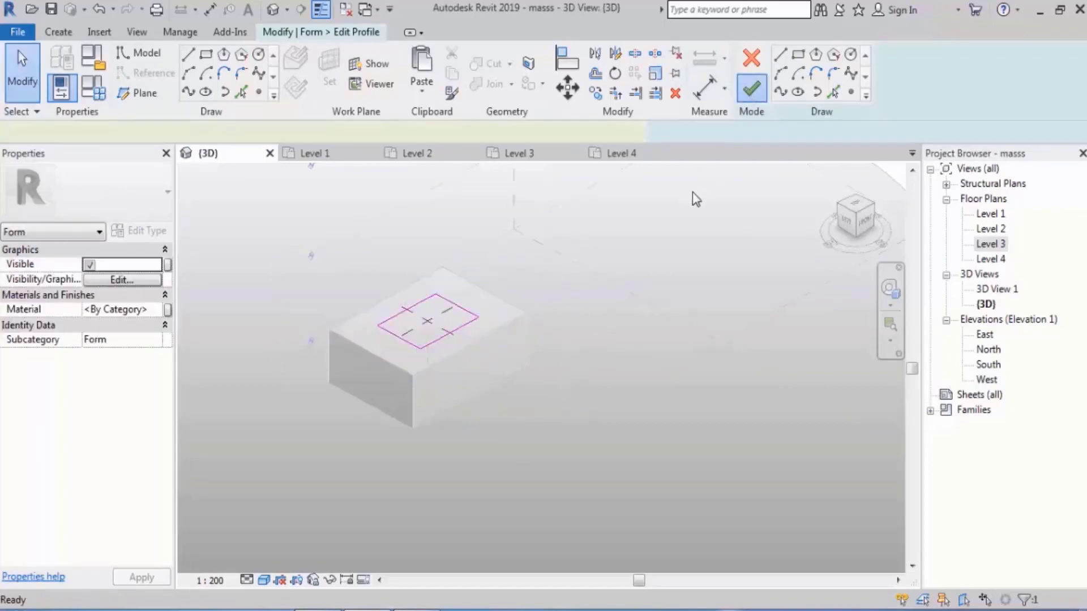
{"action": "left_click", "coordinate": [601, 340]}
Open the tapered form's bottom profile for editing and finish the profile edit.
{"action": "middle_click_drag", "start_coordinate": [600, 336], "coordinate": [459, 353], "text": "shift"}
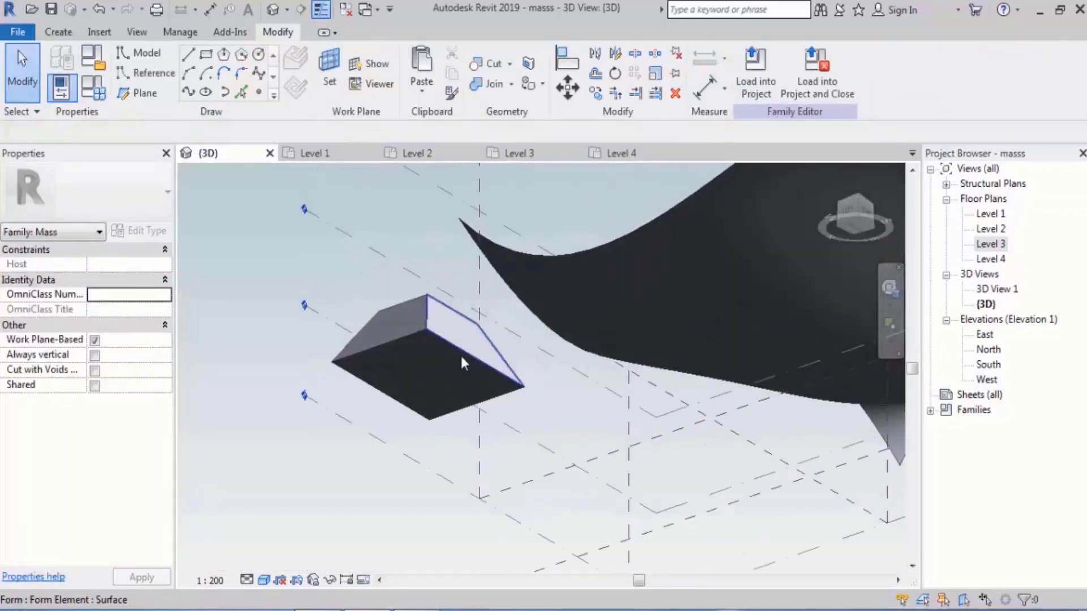
{"action": "left_click", "coordinate": [447, 371]}
{"action": "middle_click_drag", "start_coordinate": [670, 246], "coordinate": [660, 417], "text": "shift"}
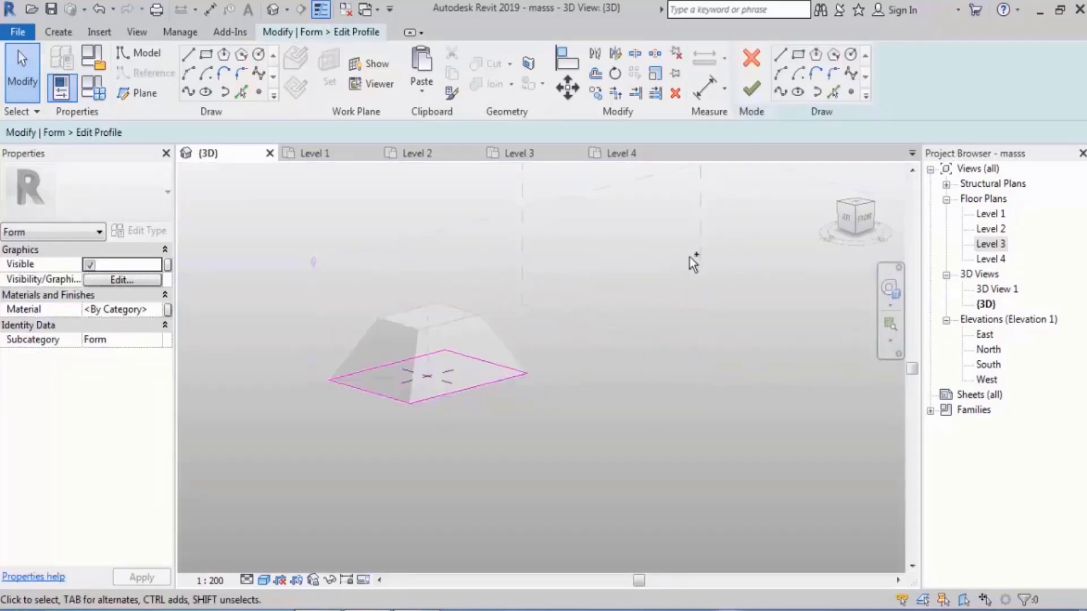
{"action": "left_click", "coordinate": [750, 91]}
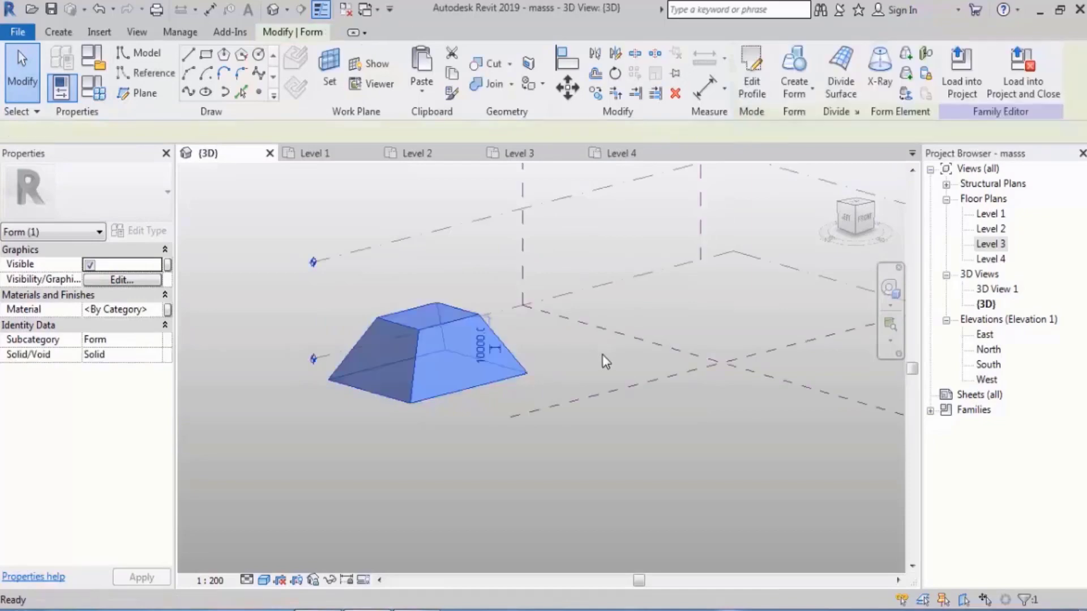
Undo the scaling of the top profile to restore the plain box.
{"action": "key", "text": "ctrl+z"}
{"action": "key", "text": "ctrl+z"}
{"action": "key", "text": "ctrl+y"}
{"action": "key", "text": "ctrl+y"}
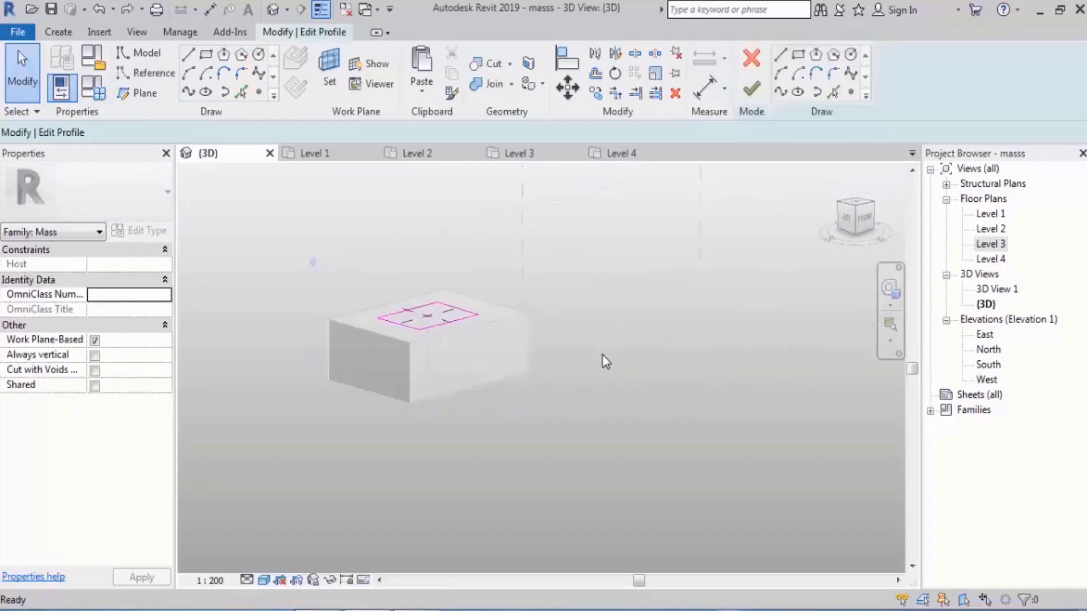
{"action": "key", "text": "ctrl+z"}
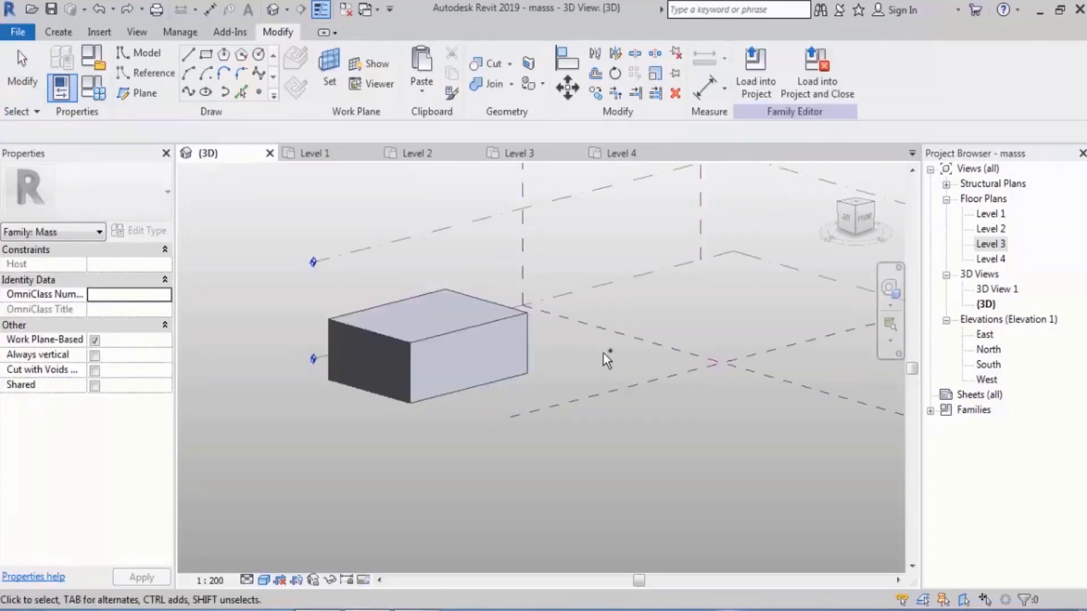
Try to edit the profile of the box's long side face, and cancel.
{"action": "middle_click_drag", "start_coordinate": [603, 352], "coordinate": [499, 348], "text": "shift"}
{"action": "left_click", "coordinate": [499, 347]}
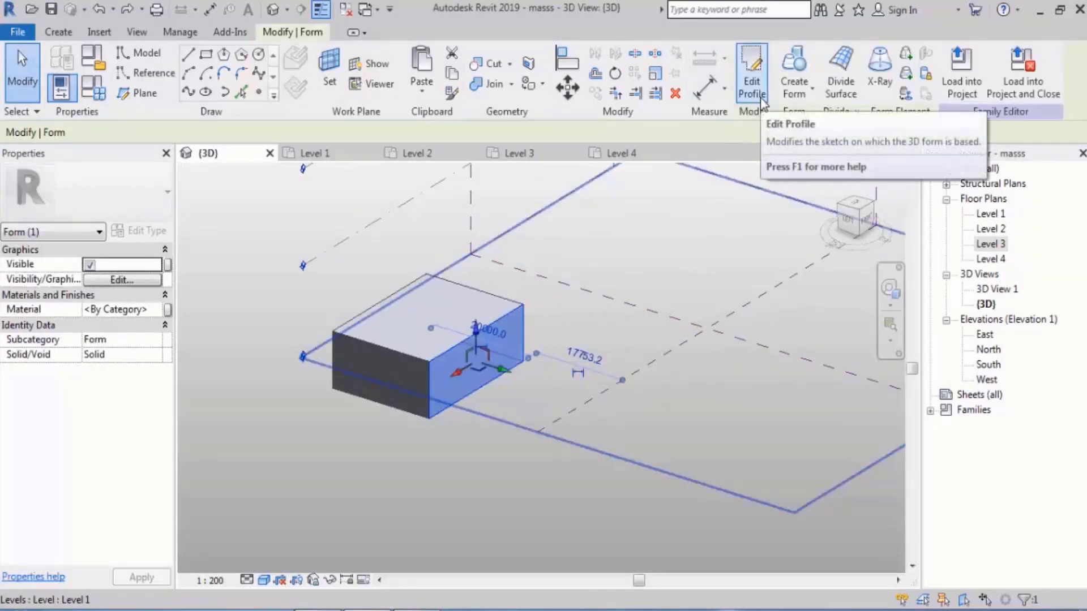
{"action": "key", "text": "Escape"}
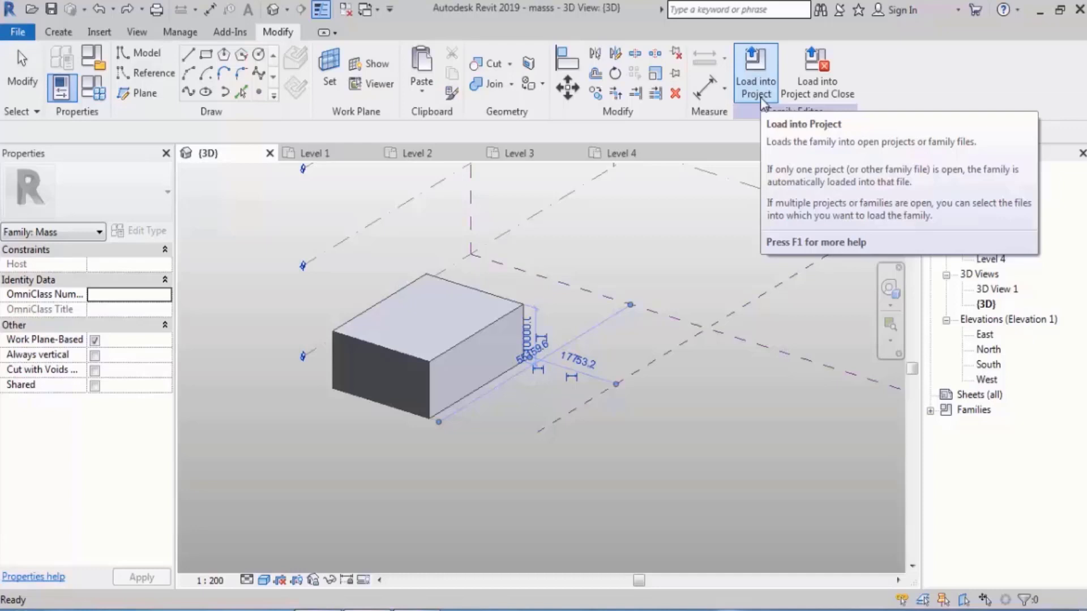
{"action": "left_click", "coordinate": [643, 404]}
Turn on X-Ray for the box form and examine its top and bottom profiles and vertical path.
{"action": "left_click", "coordinate": [473, 310]}
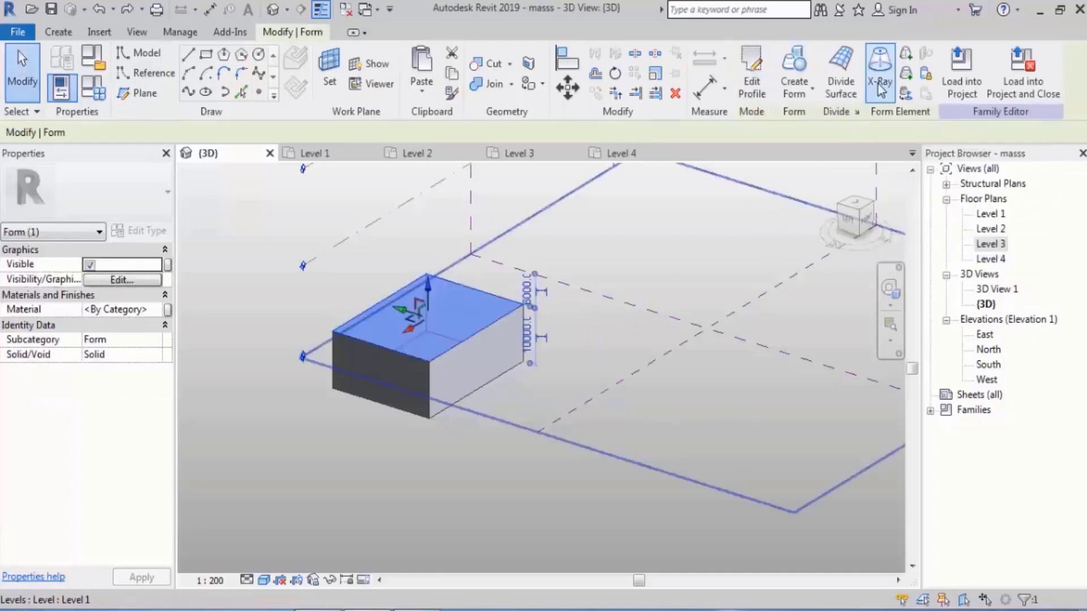
{"action": "left_click", "coordinate": [880, 74]}
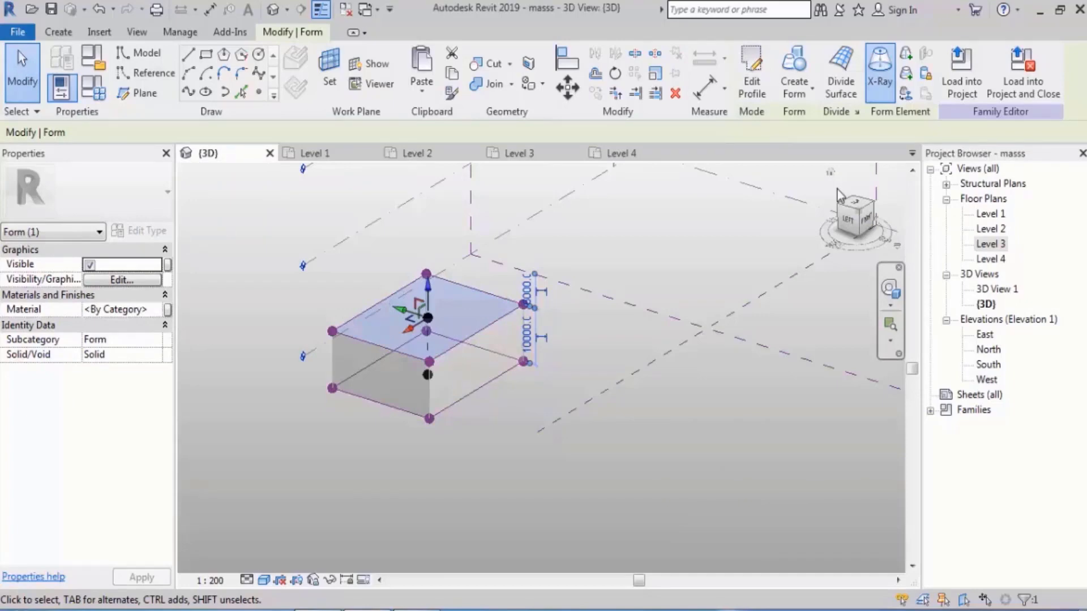
{"action": "middle_click_drag", "start_coordinate": [720, 348], "coordinate": [647, 317], "text": "shift"}
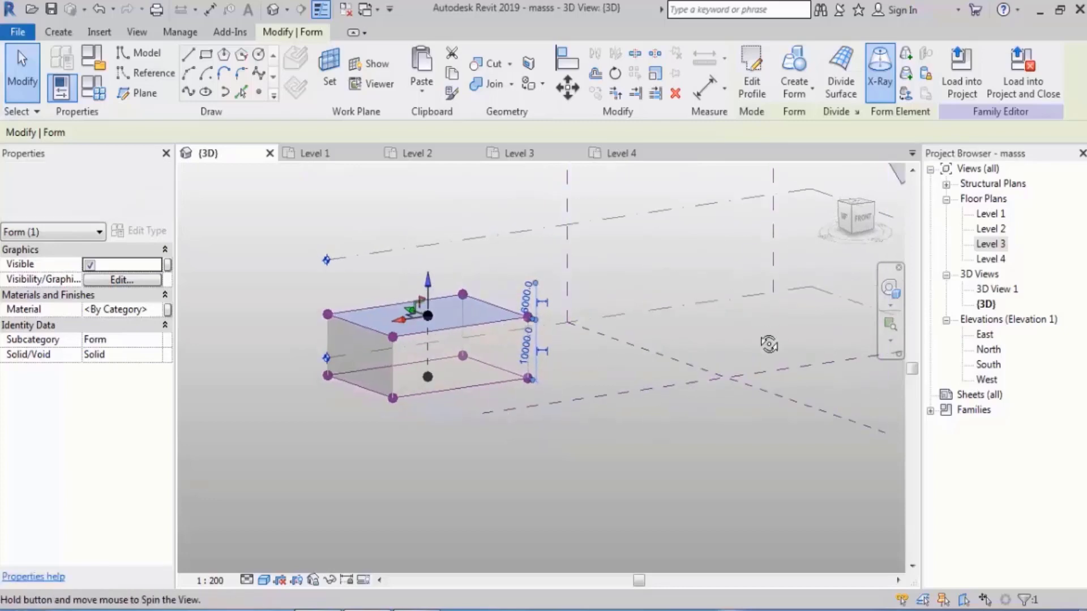
{"action": "middle_click_drag", "start_coordinate": [769, 343], "coordinate": [769, 283], "text": "shift"}
{"action": "left_click", "coordinate": [736, 295]}
{"action": "middle_click_drag", "start_coordinate": [711, 307], "coordinate": [626, 427], "text": "shift"}
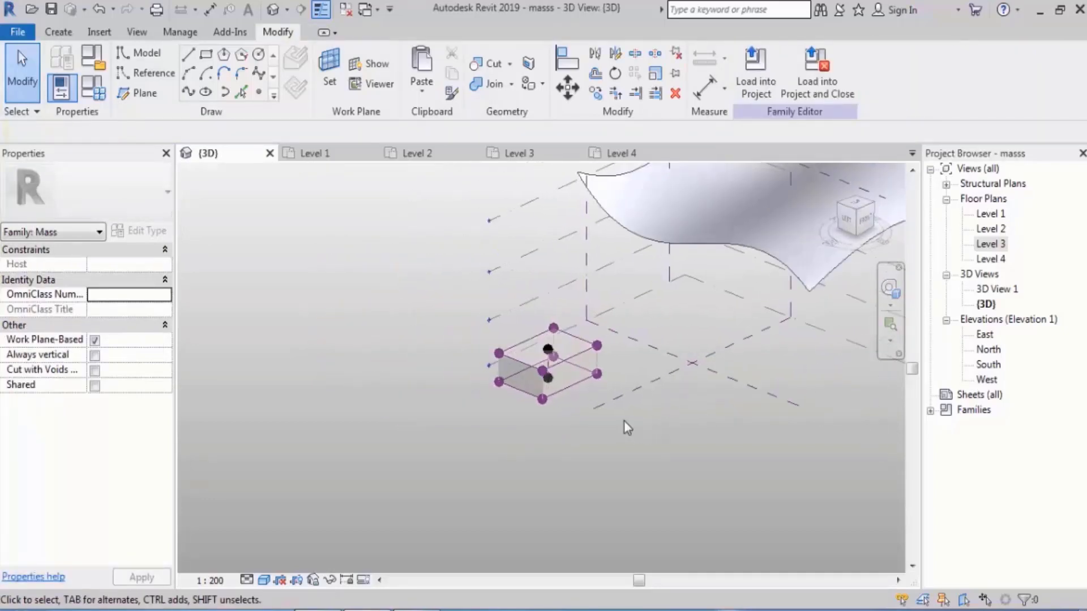
Sketch a vertical rectangle about 35000 by 16000 on the Center (Front/Back) reference plane, beside the box.
{"action": "left_click", "coordinate": [652, 386]}
{"action": "mouse_move", "coordinate": [717, 389]}
{"action": "middle_mouse_down", "text": "shift"}
{"action": "mouse_move", "coordinate": [617, 407]}
{"action": "mouse_move", "coordinate": [711, 409]}
{"action": "middle_mouse_up", "text": "shift"}
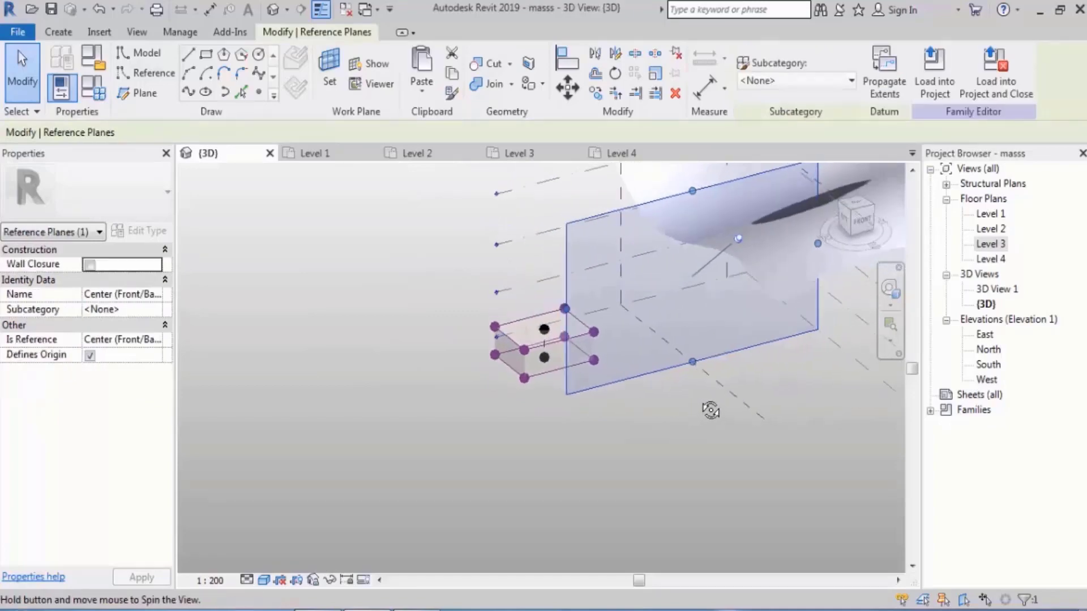
{"action": "left_click", "coordinate": [206, 55]}
{"action": "left_click", "coordinate": [404, 360]}
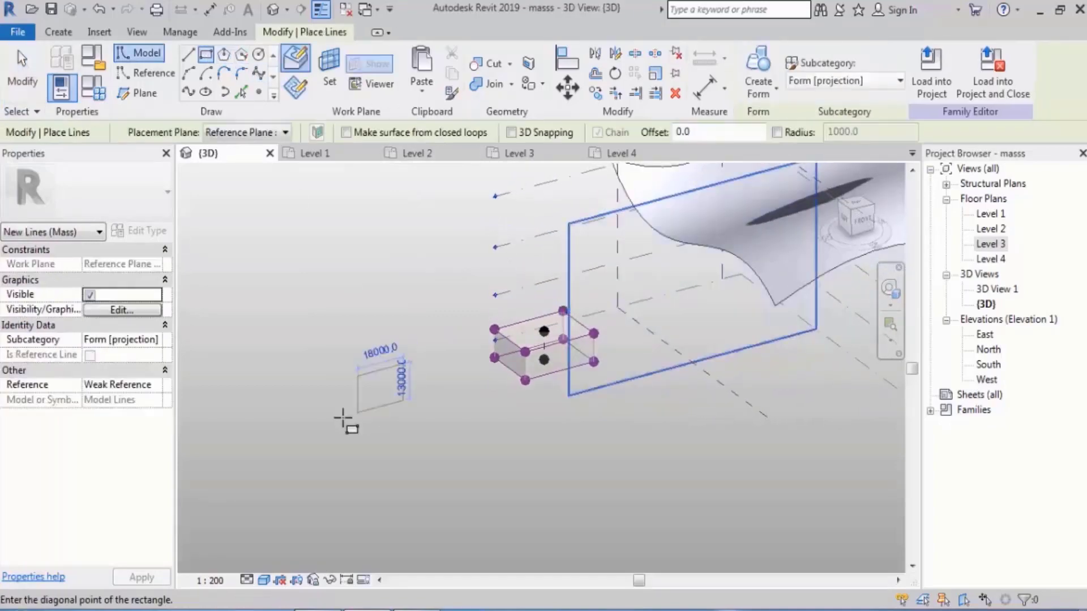
{"action": "left_click", "coordinate": [315, 433]}
{"action": "key", "text": "Escape"}
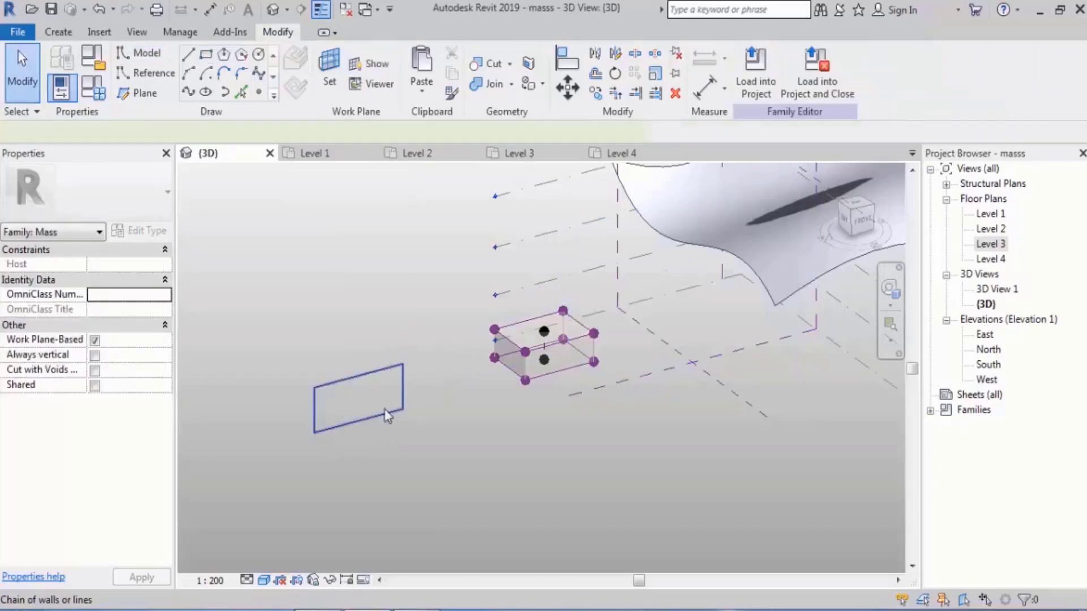
Create a solid form from the vertical rectangle and pull its front face out to a depth of about 33235.
{"action": "left_click", "coordinate": [385, 411]}
{"action": "middle_click_drag", "start_coordinate": [491, 371], "coordinate": [607, 349], "text": "shift"}
{"action": "left_click", "coordinate": [739, 67]}
{"action": "left_click_drag", "start_coordinate": [434, 375], "coordinate": [481, 407]}
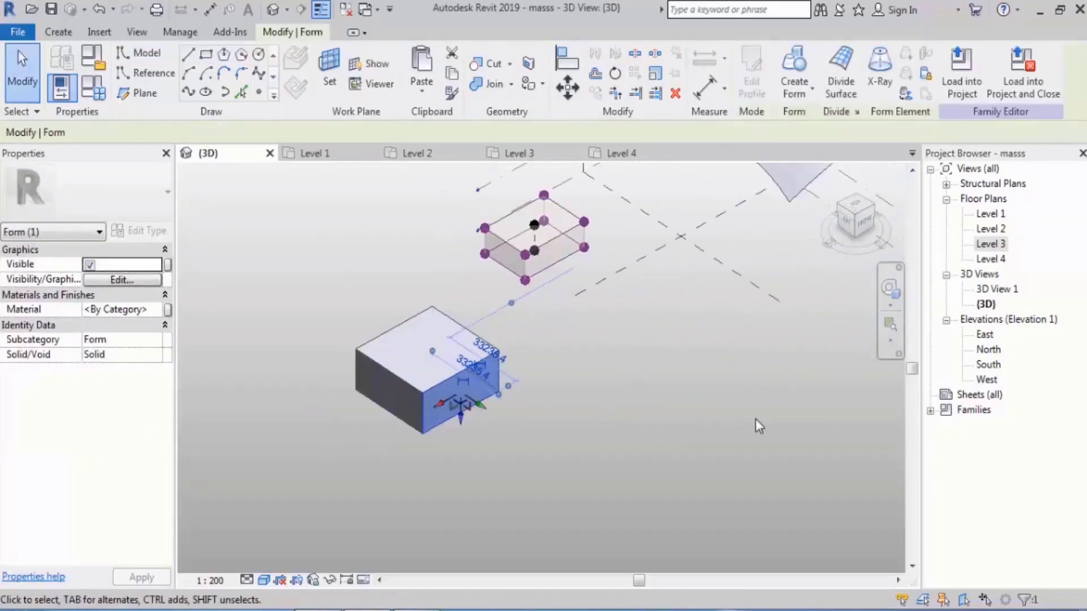
{"action": "left_click", "coordinate": [755, 419]}
Try to edit the profile of the second box's top face, and cancel.
{"action": "middle_click_drag", "start_coordinate": [727, 419], "coordinate": [432, 336], "text": "shift"}
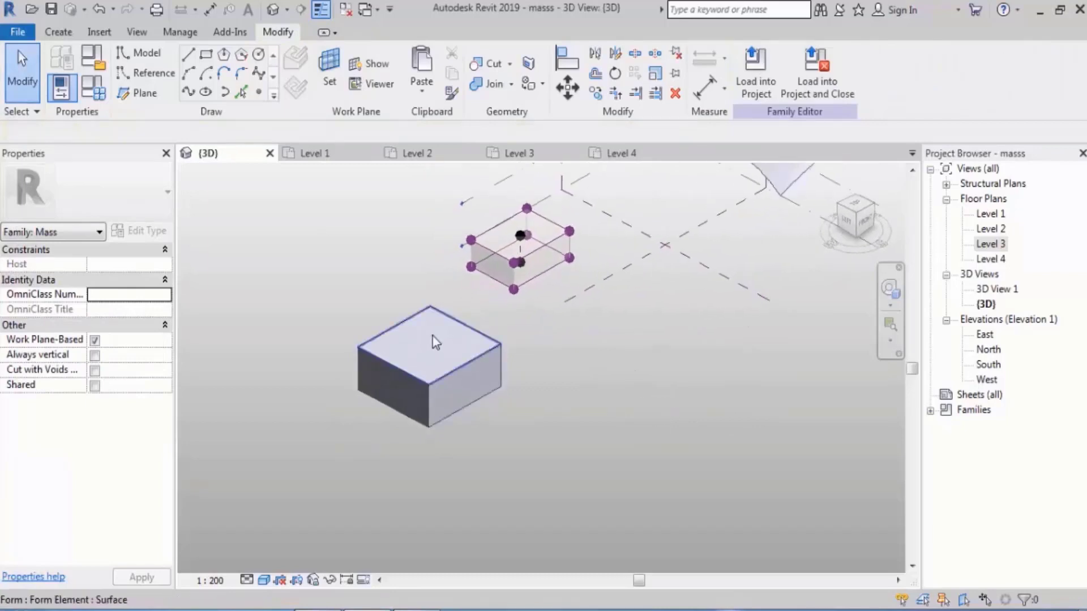
{"action": "left_click", "coordinate": [433, 338]}
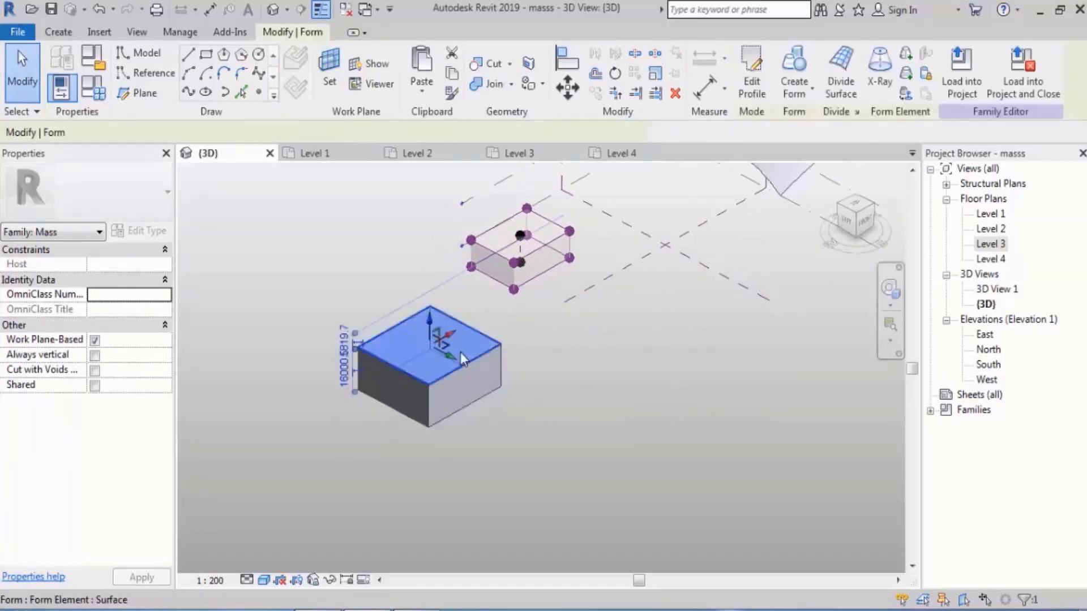
{"action": "left_click", "coordinate": [760, 96]}
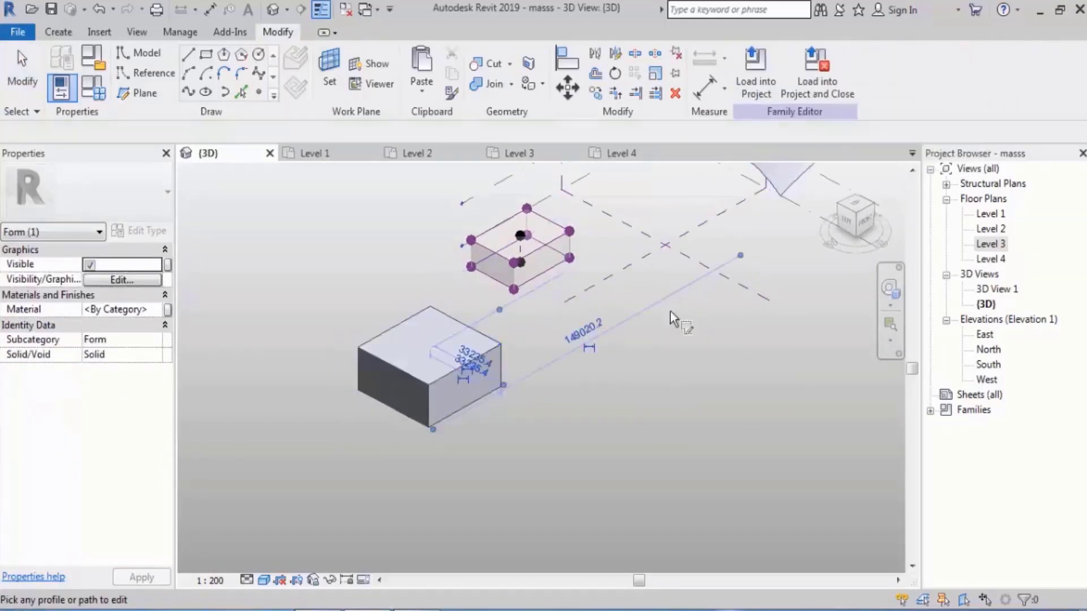
{"action": "key", "text": "Escape"}
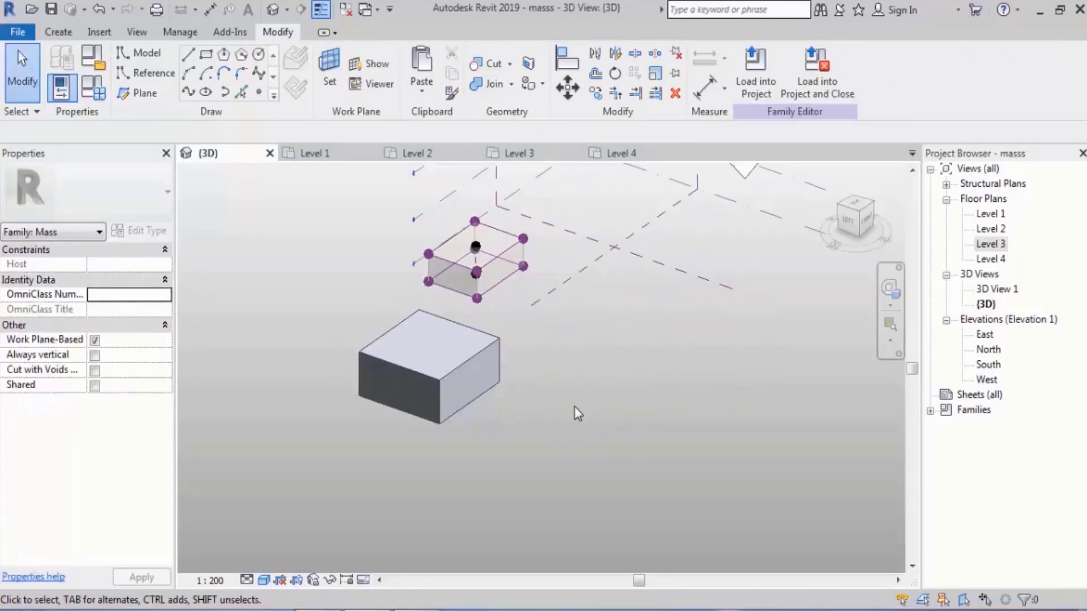
Turn on X-Ray for the second box to show its front and back profiles and horizontal path.
{"action": "left_click", "coordinate": [446, 349]}
{"action": "scroll", "coordinate": [535, 364], "scroll_direction": "up", "scroll_amount": 3}
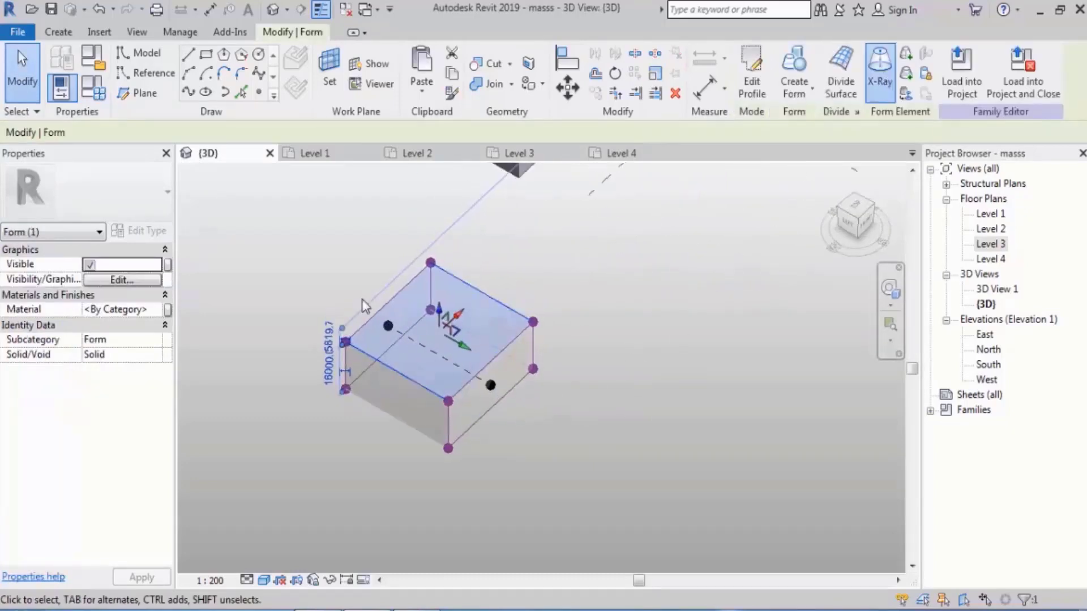
{"action": "middle_click_drag", "start_coordinate": [658, 400], "coordinate": [596, 396], "text": "shift"}
{"action": "left_click", "coordinate": [596, 396]}
Open the second box's front profile for editing, close the profile edit and deselect the form.
{"action": "left_click", "coordinate": [502, 377]}
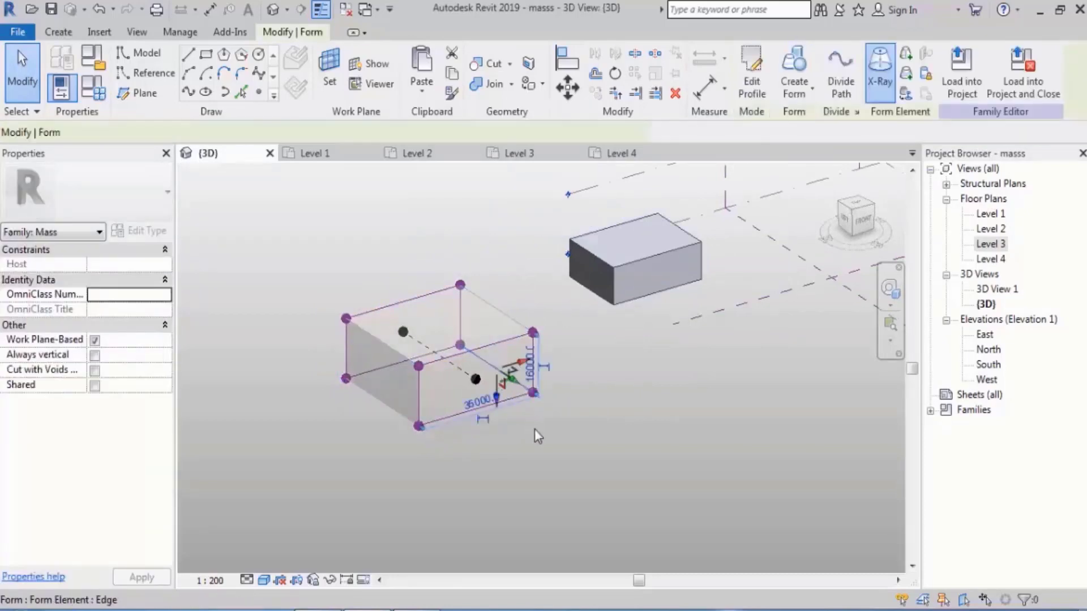
{"action": "middle_click_drag", "start_coordinate": [561, 447], "coordinate": [620, 486], "text": "shift"}
{"action": "key", "text": "Escape"}
{"action": "left_click", "coordinate": [509, 388]}
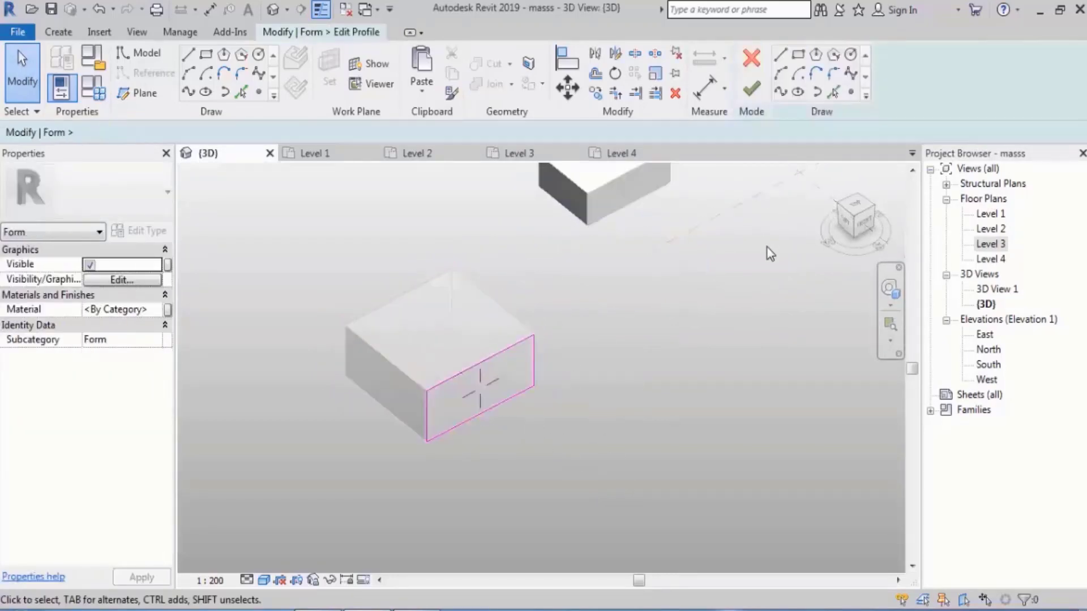
{"action": "left_click", "coordinate": [760, 85]}
{"action": "left_click", "coordinate": [735, 395]}
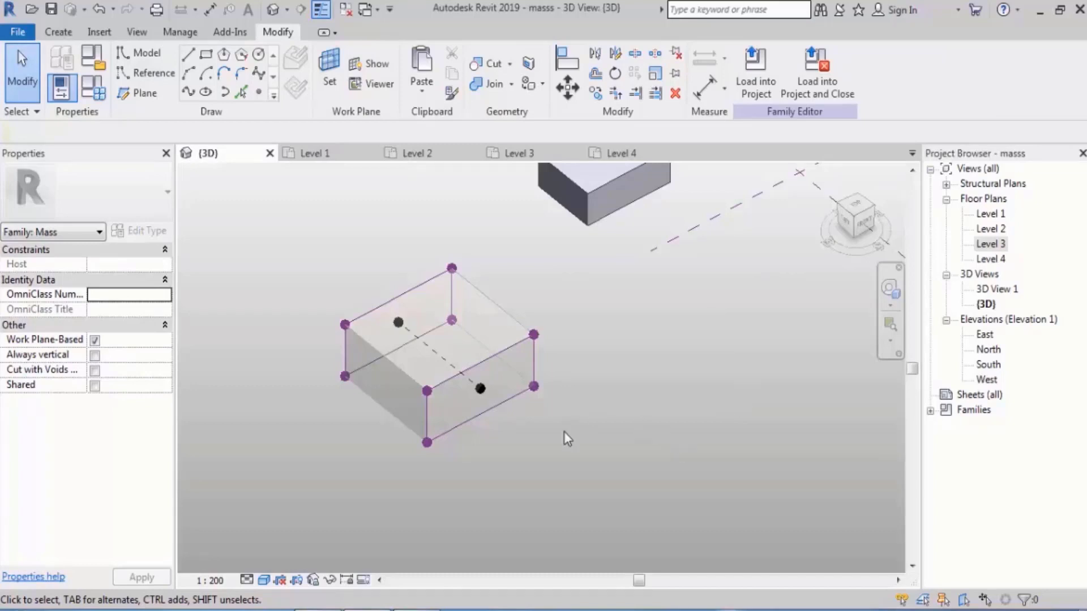
Turn off X-Ray for the second box, deselect it and bring the wavy surface into view.
{"action": "scroll", "coordinate": [563, 431], "scroll_direction": "down", "scroll_amount": 3}
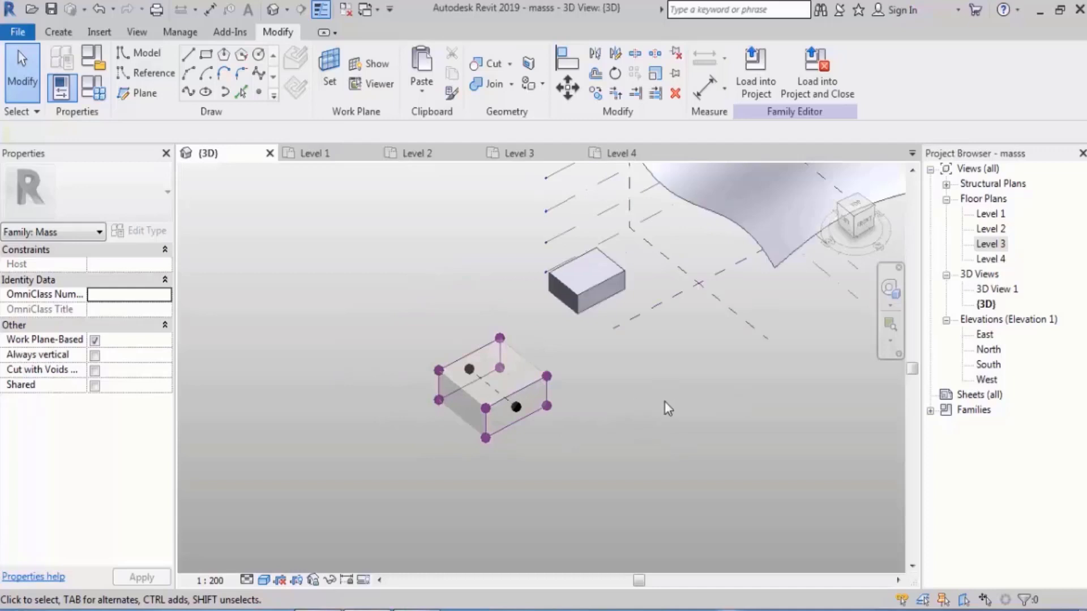
{"action": "left_click", "coordinate": [469, 392]}
{"action": "middle_click_drag", "start_coordinate": [470, 391], "coordinate": [677, 320], "text": "shift"}
{"action": "left_click", "coordinate": [881, 85]}
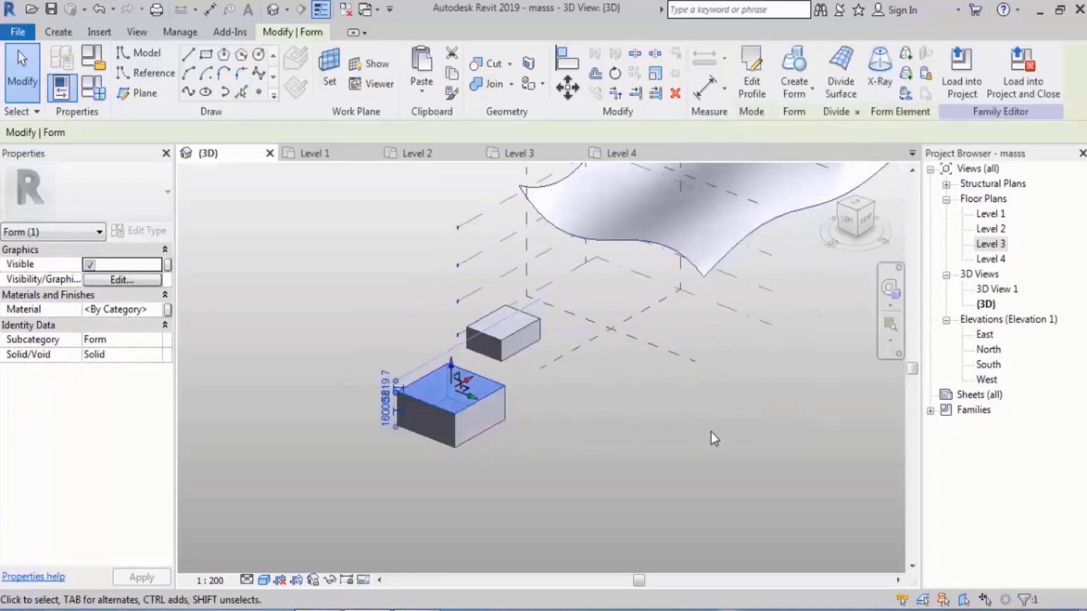
{"action": "left_click", "coordinate": [711, 433]}
{"action": "scroll", "coordinate": [443, 412], "scroll_direction": "down", "scroll_amount": 2}
{"action": "middle_click_drag", "start_coordinate": [642, 403], "coordinate": [657, 461]}
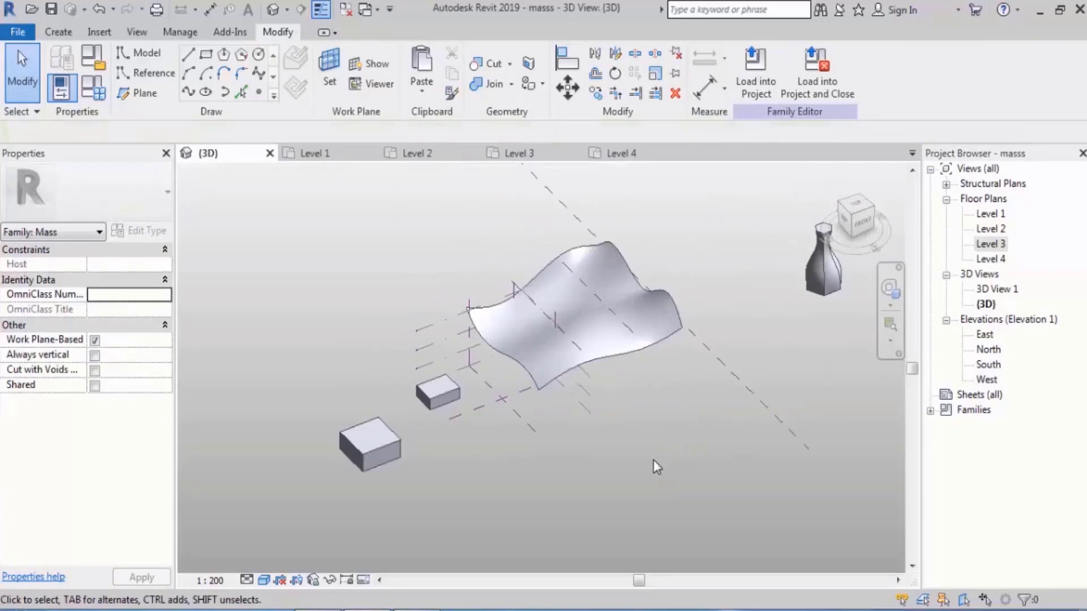
Turn on X-Ray for the wavy surface to examine its profiles, control points and path.
{"action": "left_click", "coordinate": [650, 318]}
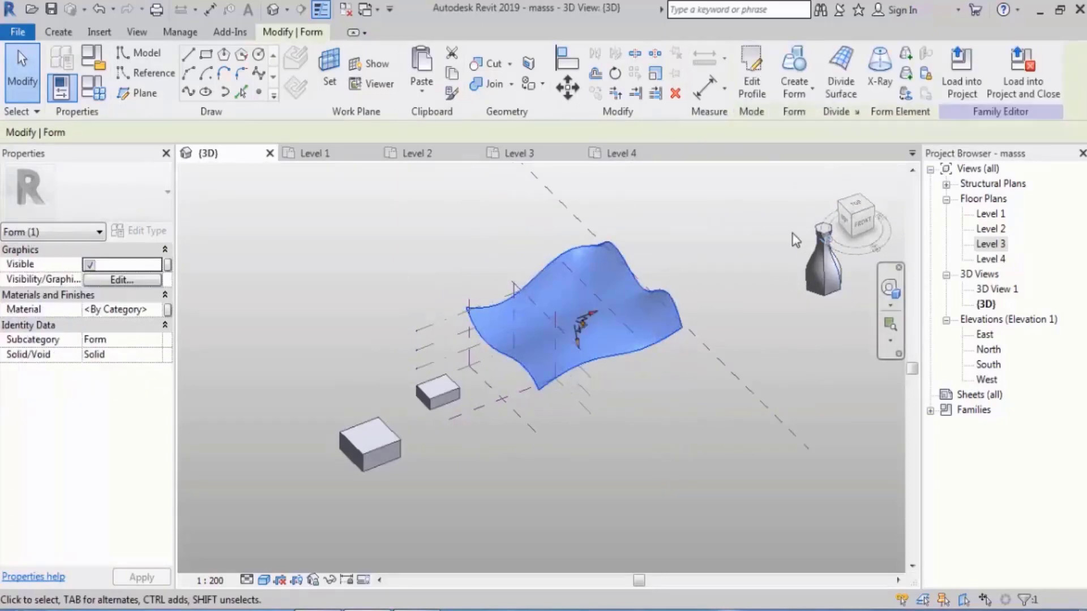
{"action": "middle_click_drag", "start_coordinate": [796, 240], "coordinate": [776, 251]}
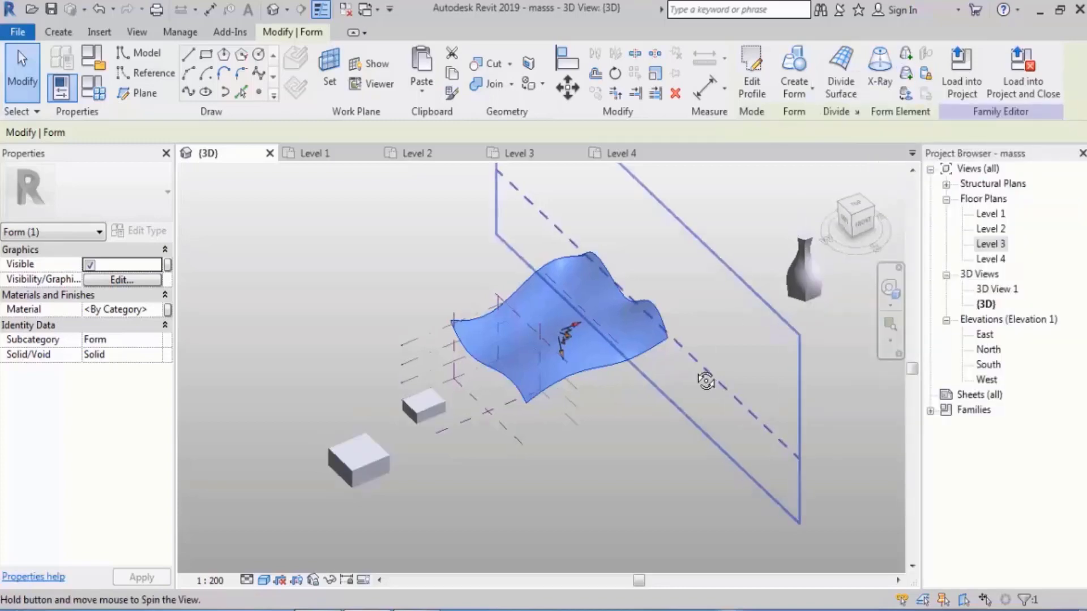
{"action": "left_click", "coordinate": [880, 74]}
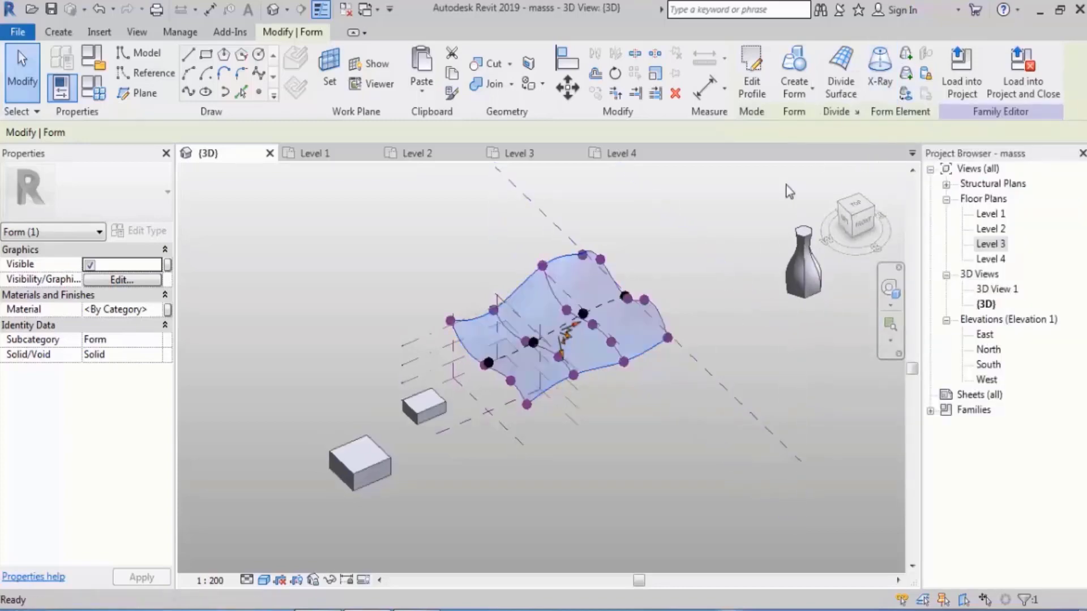
{"action": "middle_click_drag", "start_coordinate": [691, 252], "coordinate": [532, 343], "text": "shift"}
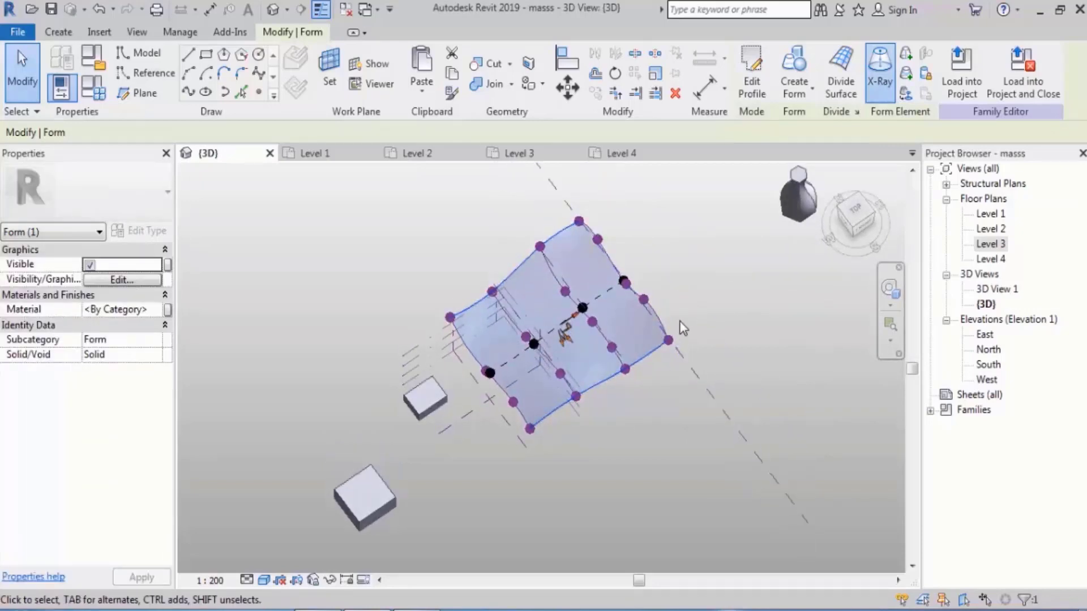
{"action": "middle_click_drag", "start_coordinate": [494, 338], "coordinate": [668, 294], "text": "shift"}
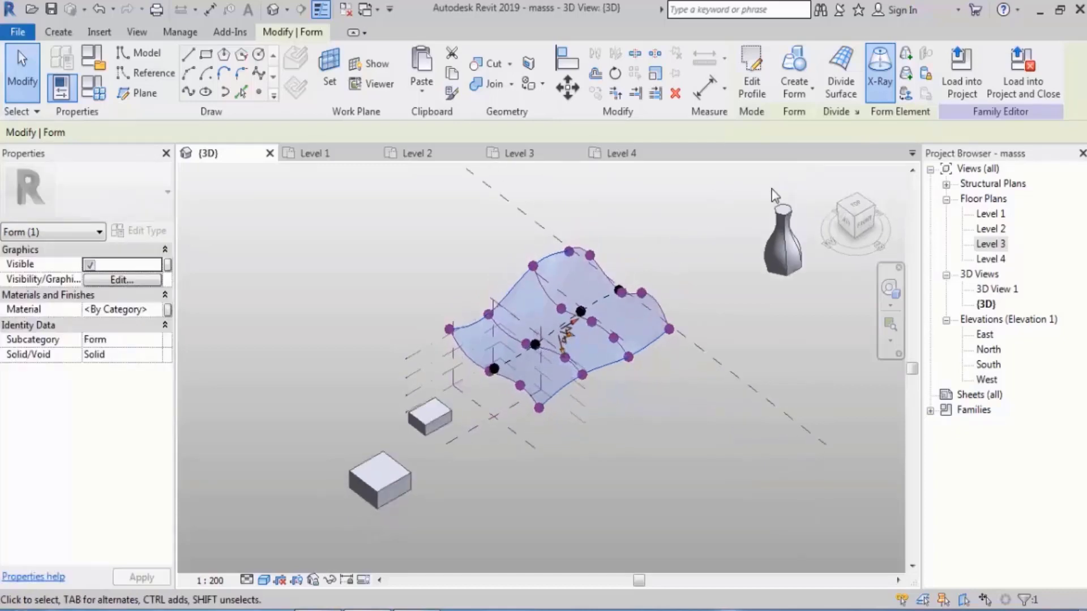
Turn off X-Ray for the wavy surface and add a new profile across its middle.
{"action": "left_click", "coordinate": [880, 74]}
{"action": "middle_click_drag", "start_coordinate": [675, 238], "coordinate": [877, 189], "text": "shift"}
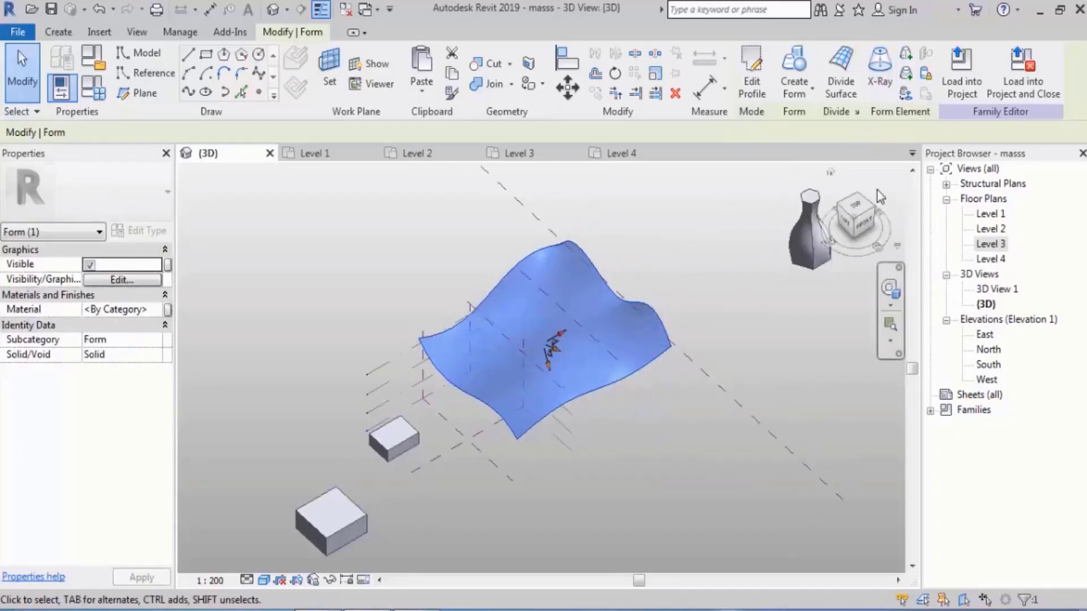
{"action": "left_click", "coordinate": [910, 76]}
{"action": "middle_click_drag", "start_coordinate": [787, 238], "coordinate": [712, 315], "text": "shift"}
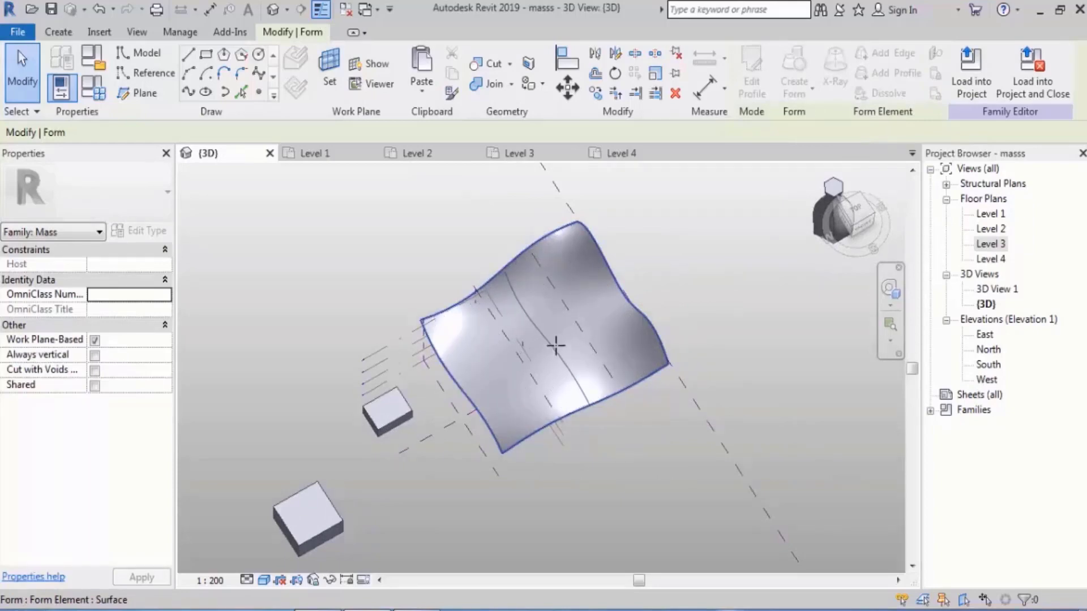
{"action": "left_click", "coordinate": [556, 346]}
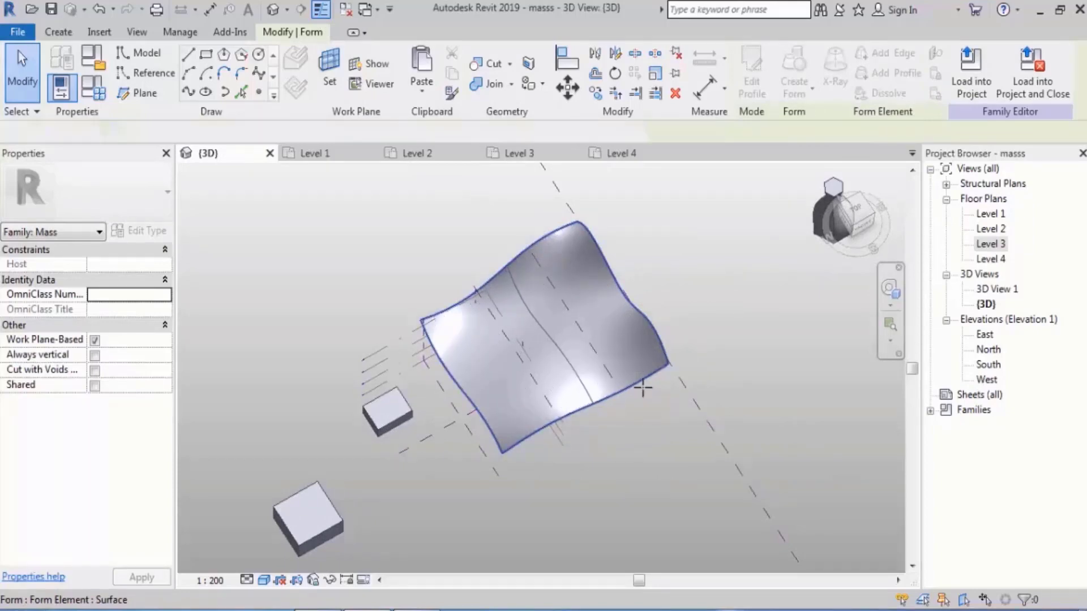
{"action": "middle_click_drag", "start_coordinate": [702, 416], "coordinate": [701, 314], "text": "shift"}
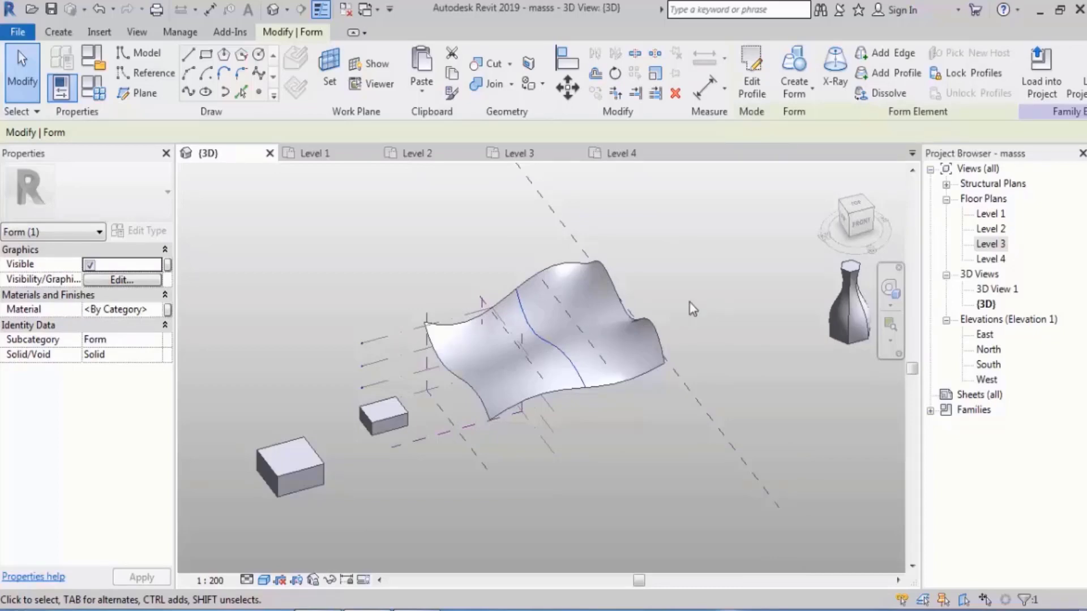
{"action": "left_click", "coordinate": [690, 302]}
Select the added profile of the wavy surface and pull it upward to form a higher ridge.
{"action": "left_click", "coordinate": [554, 347]}
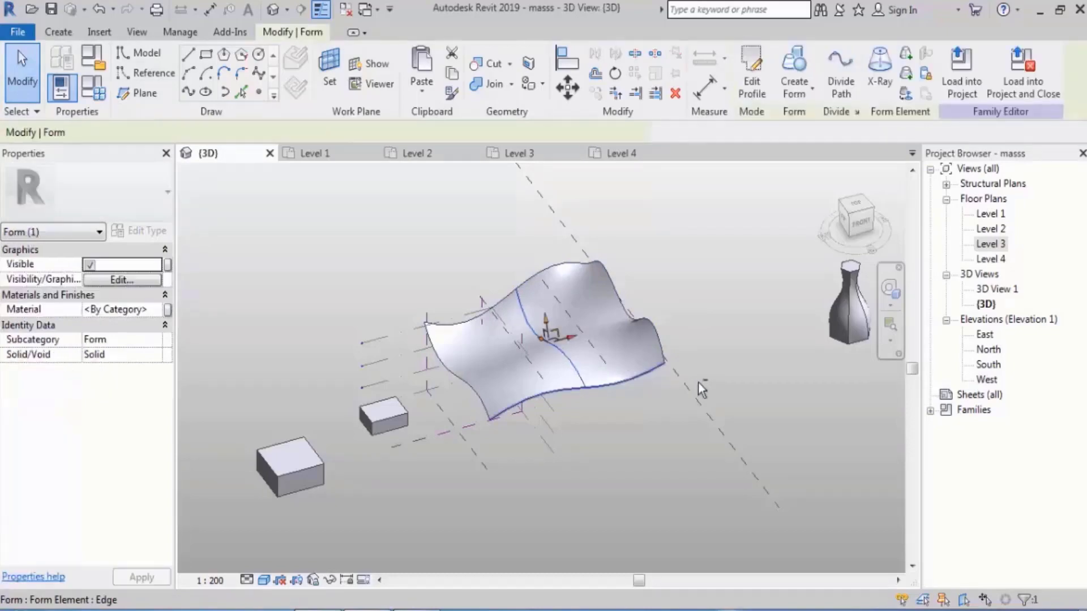
{"action": "middle_click_drag", "start_coordinate": [698, 382], "coordinate": [692, 360], "text": "shift"}
{"action": "scroll", "coordinate": [553, 349], "scroll_direction": "up", "scroll_amount": 3}
{"action": "middle_click_drag", "start_coordinate": [560, 351], "coordinate": [677, 358], "text": "shift"}
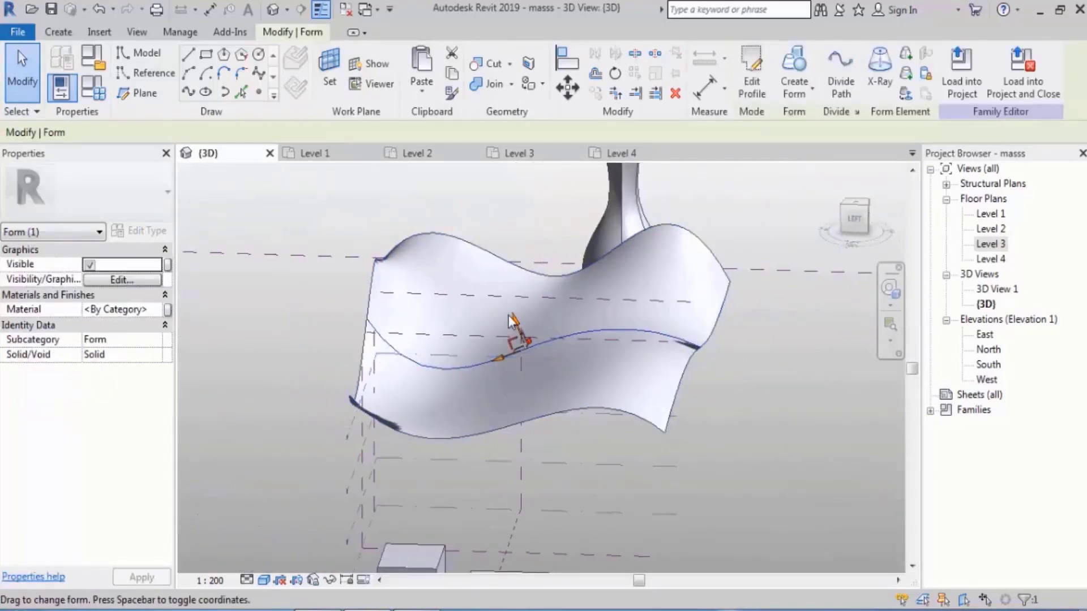
{"action": "mouse_move", "coordinate": [714, 341]}
{"action": "middle_mouse_down", "text": "shift"}
{"action": "mouse_move", "coordinate": [783, 334]}
{"action": "mouse_move", "coordinate": [558, 322]}
{"action": "middle_mouse_up", "text": "shift"}
{"action": "left_click_drag", "start_coordinate": [538, 320], "coordinate": [540, 283]}
{"action": "middle_click_drag", "start_coordinate": [640, 324], "coordinate": [580, 359], "text": "shift"}
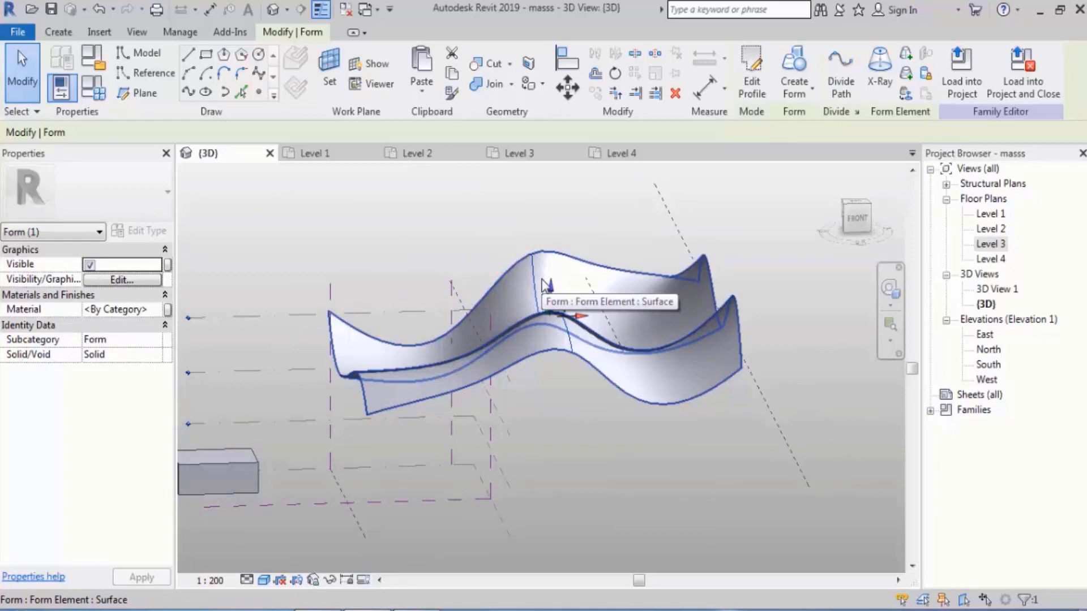
Open the raised middle profile for editing, finish the profile edit and deselect the form.
{"action": "left_click", "coordinate": [764, 93]}
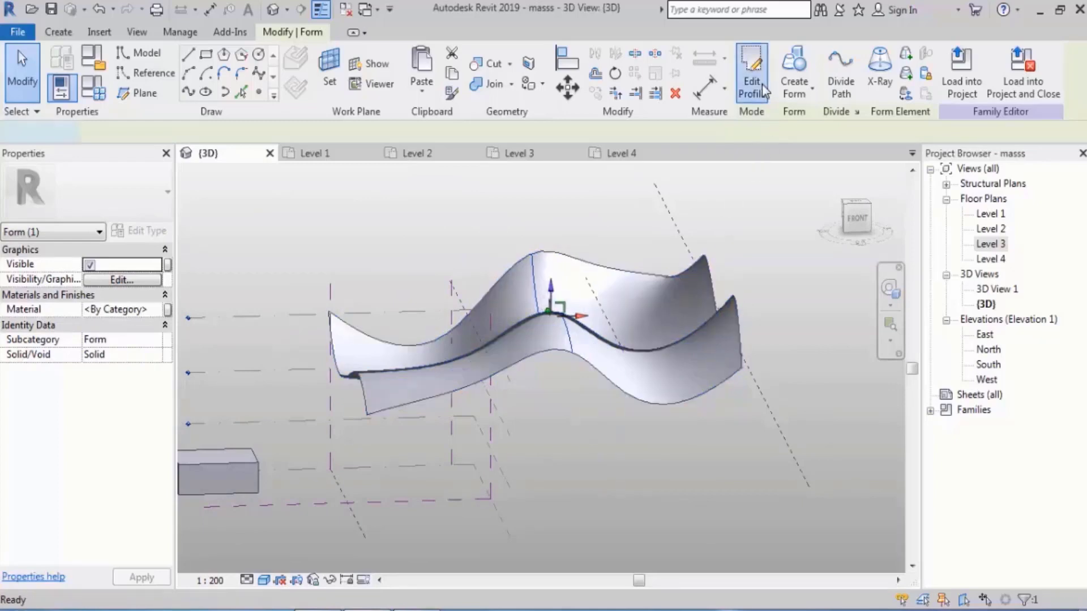
{"action": "middle_click_drag", "start_coordinate": [693, 307], "coordinate": [765, 371], "text": "shift"}
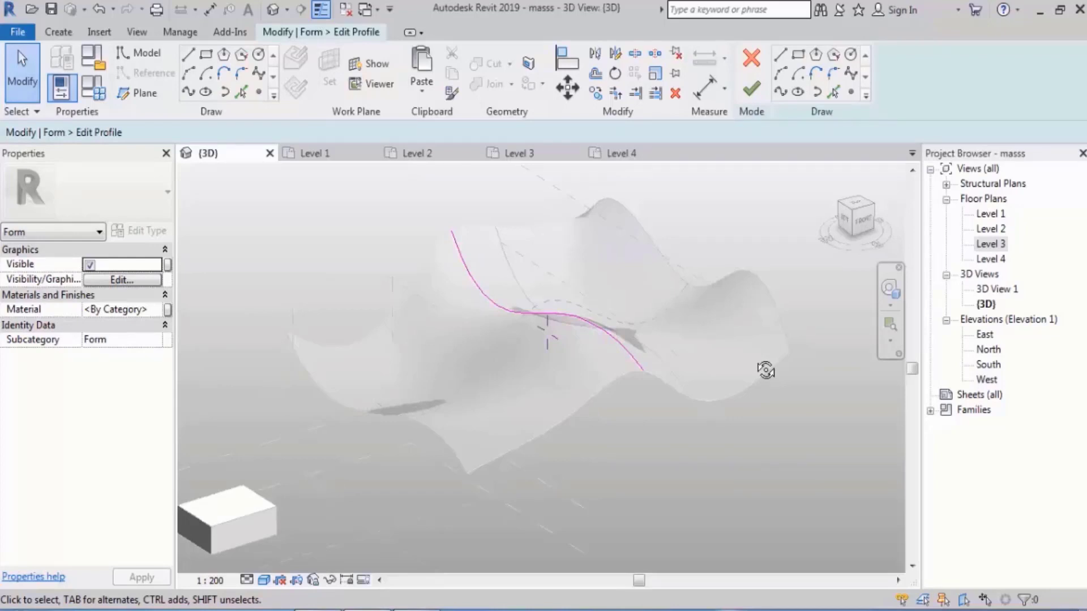
{"action": "left_click", "coordinate": [758, 91]}
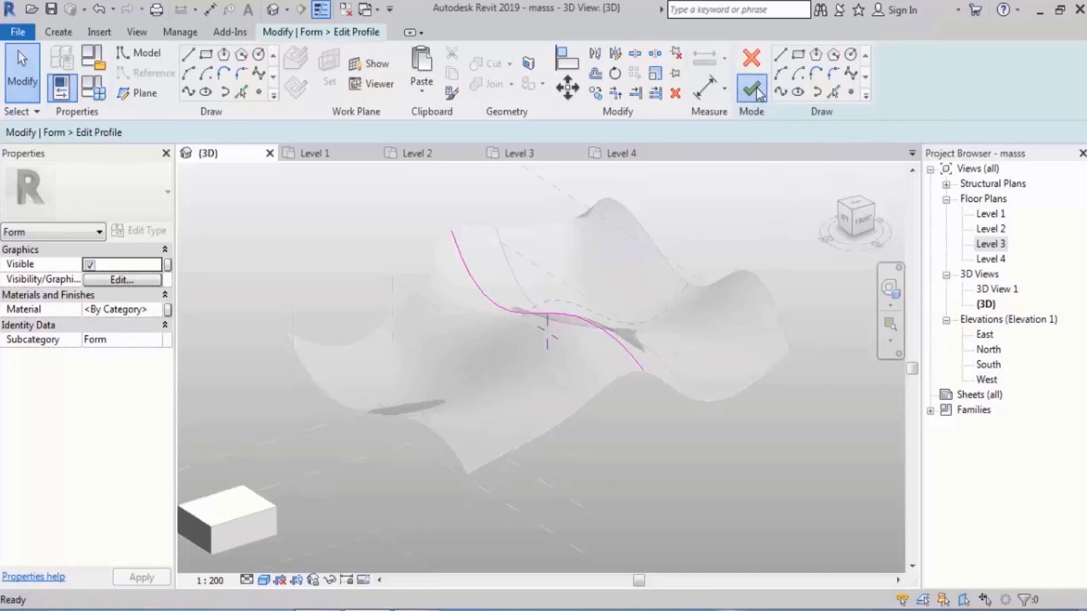
{"action": "middle_click_drag", "start_coordinate": [712, 362], "coordinate": [696, 473], "text": "shift"}
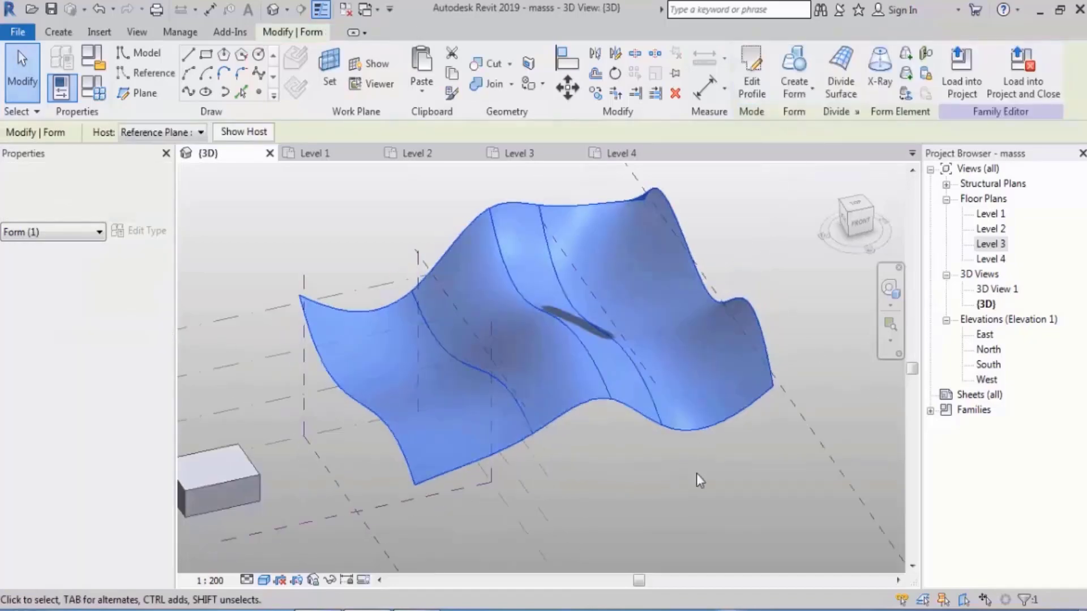
{"action": "left_click", "coordinate": [696, 474]}
Select the wavy surface's profile between its outer end and the ridge and move it vertically up by 21000 in the left view.
{"action": "middle_click_drag", "start_coordinate": [688, 292], "coordinate": [478, 385], "text": "shift"}
{"action": "left_click", "coordinate": [480, 362]}
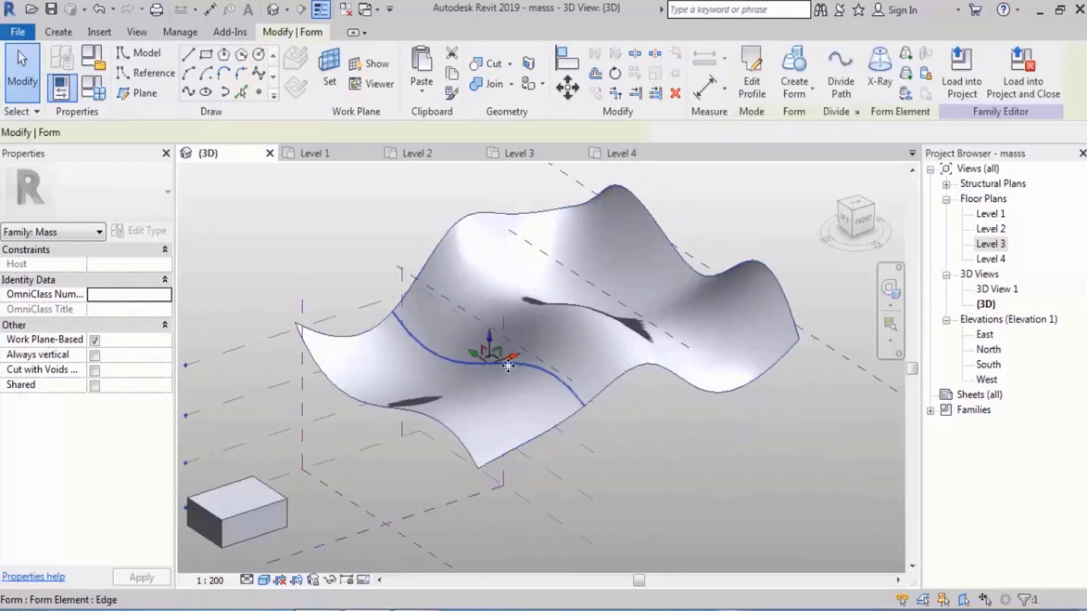
{"action": "left_click", "coordinate": [847, 219]}
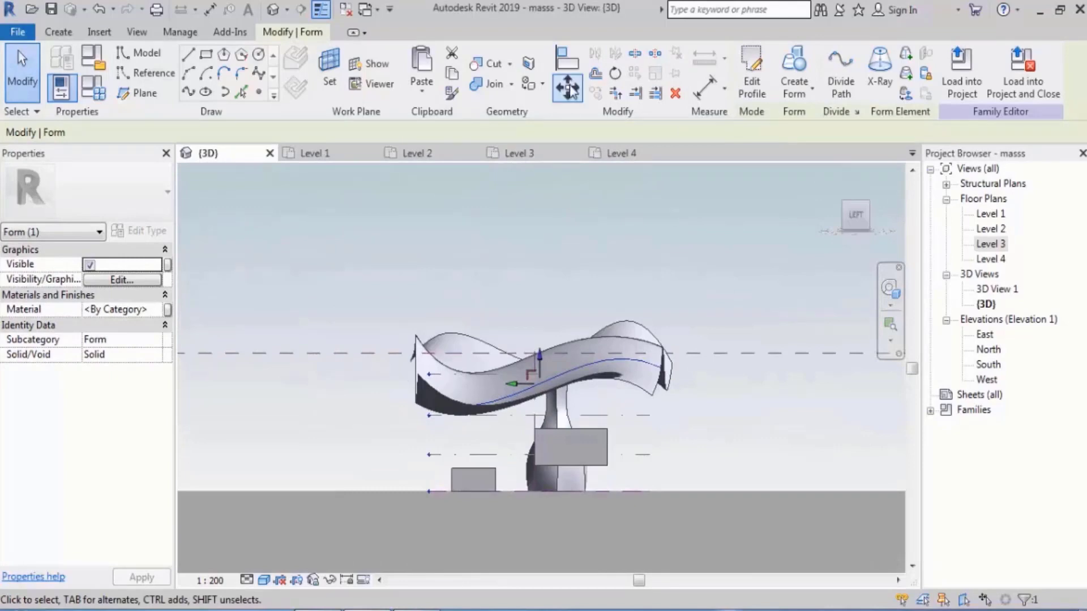
{"action": "left_click", "coordinate": [567, 88]}
{"action": "left_click", "coordinate": [716, 374]}
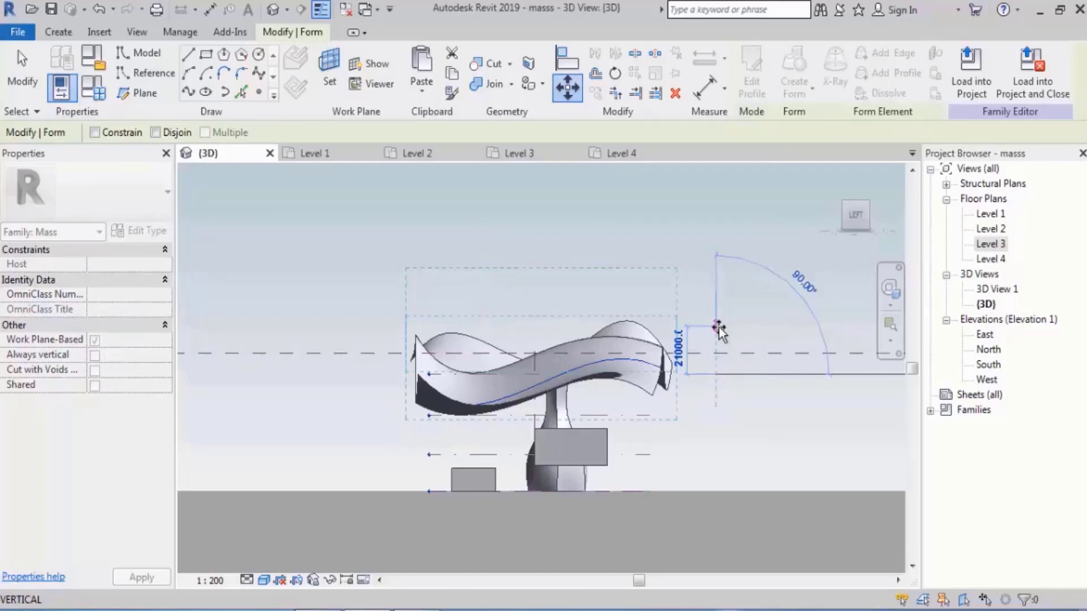
{"action": "left_click", "coordinate": [717, 326]}
{"action": "key", "text": "Escape"}
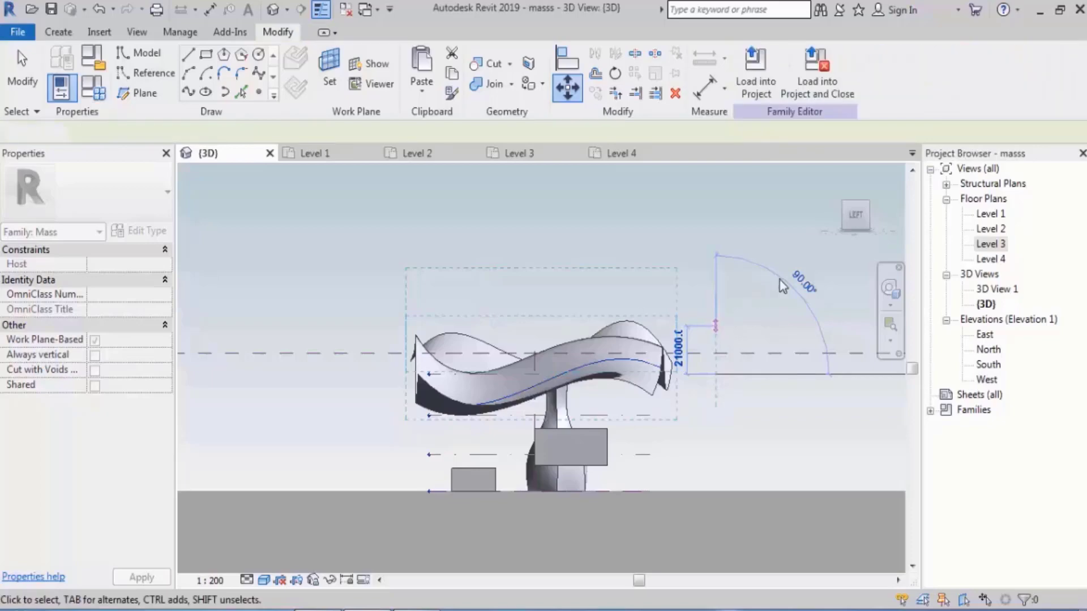
{"action": "middle_click_drag", "start_coordinate": [782, 284], "coordinate": [685, 366], "text": "shift"}
{"action": "middle_click_drag", "start_coordinate": [686, 367], "coordinate": [565, 386]}
{"action": "scroll", "coordinate": [677, 268], "scroll_direction": "up", "scroll_amount": 4}
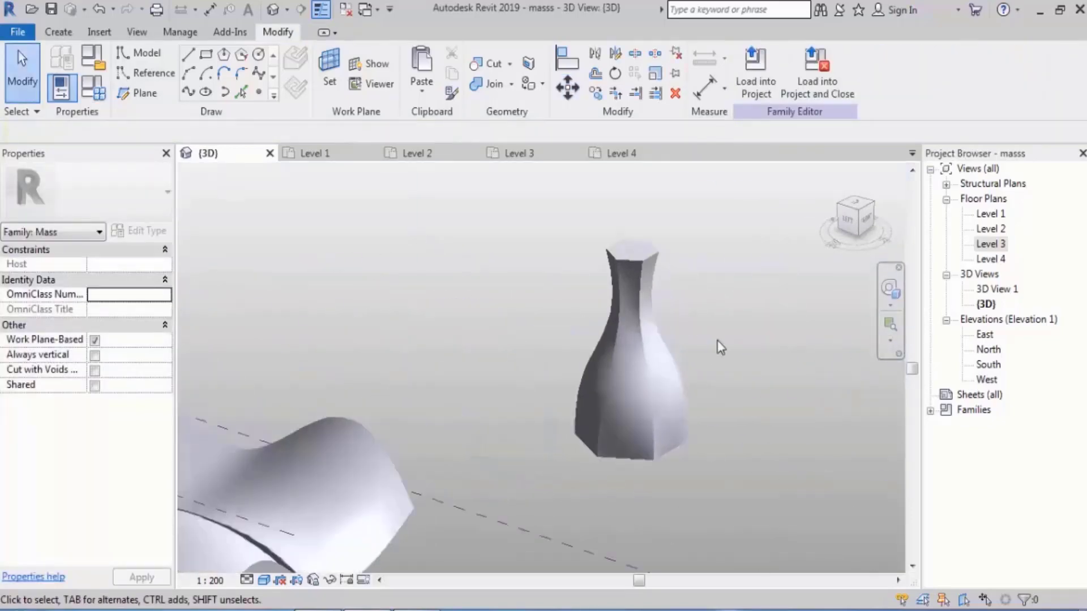
{"action": "middle_click_drag", "start_coordinate": [721, 347], "coordinate": [762, 384], "text": "shift"}
{"action": "middle_click_drag", "start_coordinate": [762, 385], "coordinate": [675, 234]}
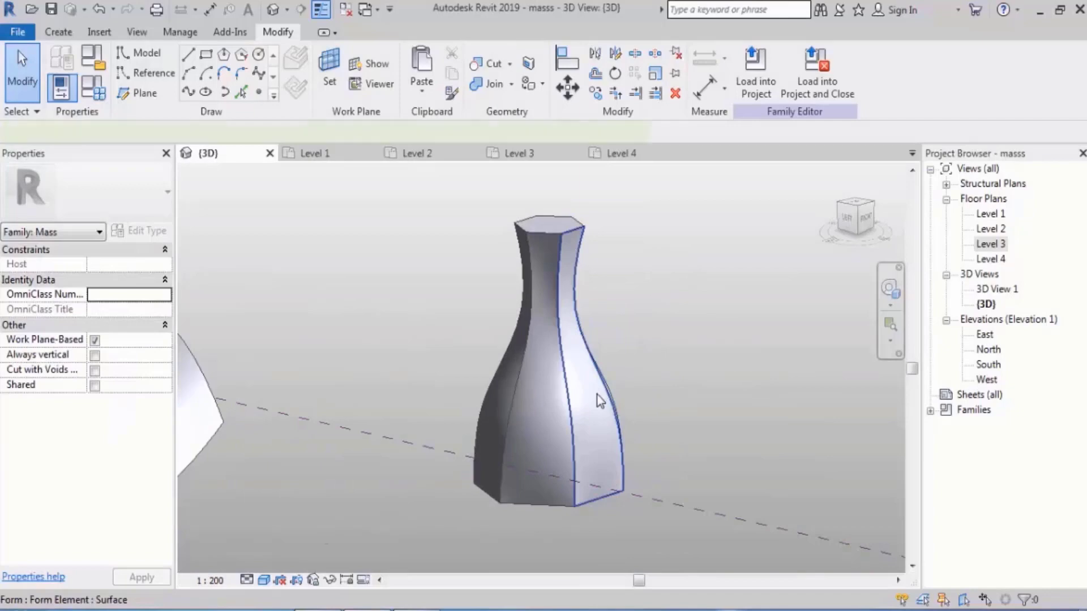
{"action": "left_click", "coordinate": [599, 397]}
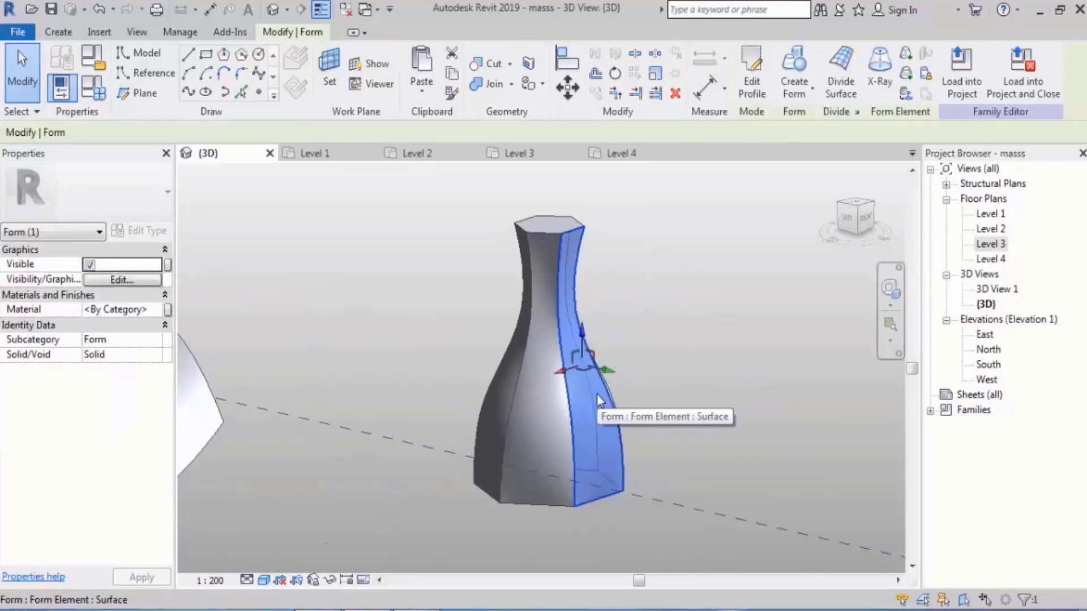
{"action": "left_click", "coordinate": [907, 73]}
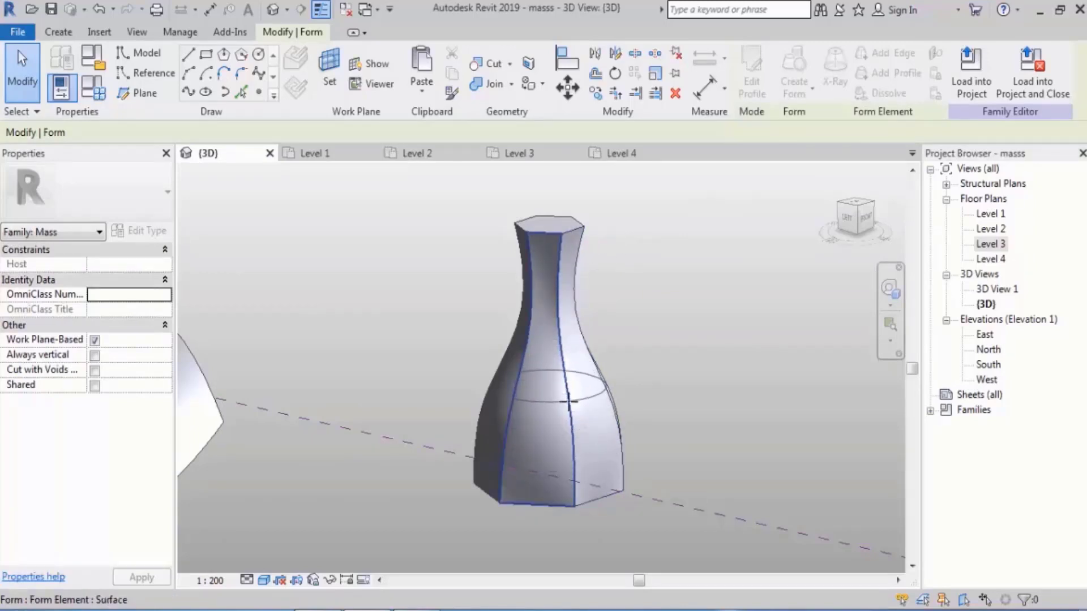
{"action": "key", "text": "Escape"}
Select the bottle-shaped form and turn on X-Ray to show its profiles and vertical path.
{"action": "left_click", "coordinate": [596, 393]}
{"action": "middle_click_drag", "start_coordinate": [731, 347], "coordinate": [736, 297], "text": "shift"}
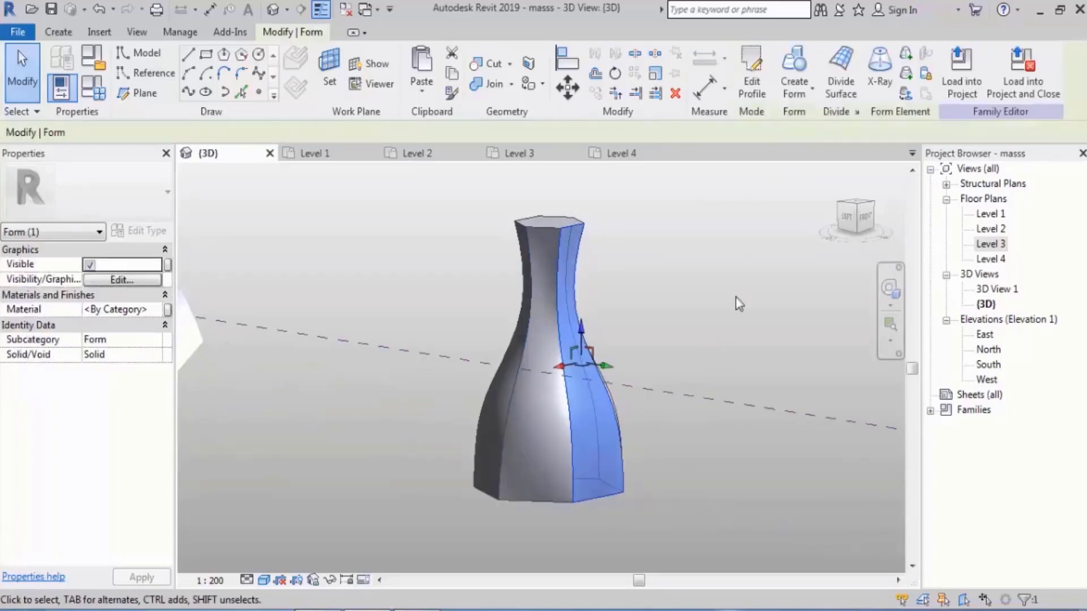
{"action": "left_click", "coordinate": [888, 86]}
{"action": "middle_click_drag", "start_coordinate": [755, 235], "coordinate": [753, 300], "text": "shift"}
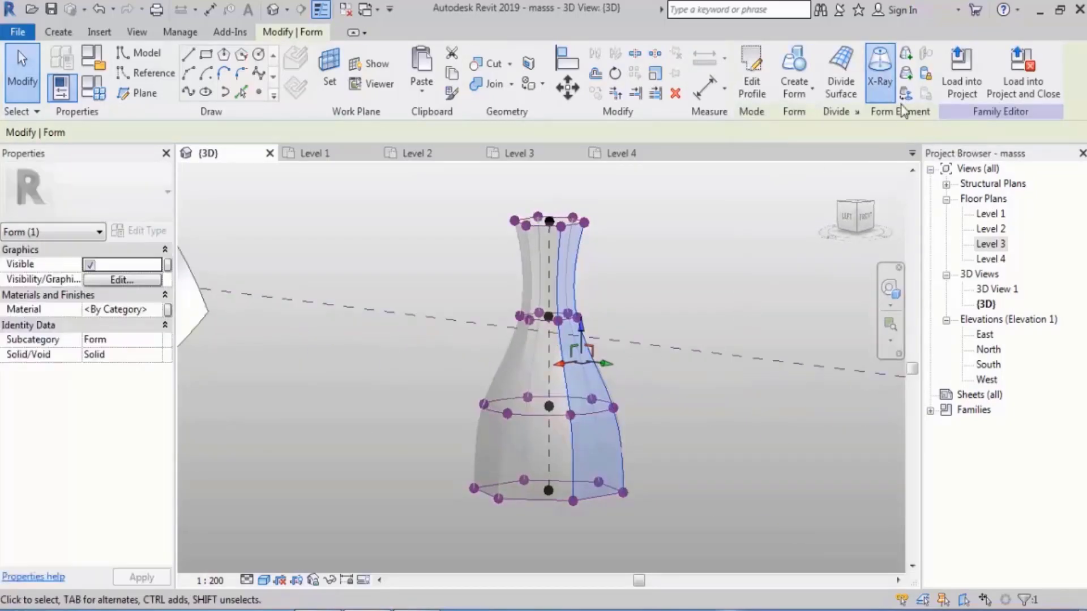
Add a profile to the bottle's neck, between the top profile and the one below it, and deselect the form.
{"action": "left_click", "coordinate": [906, 74]}
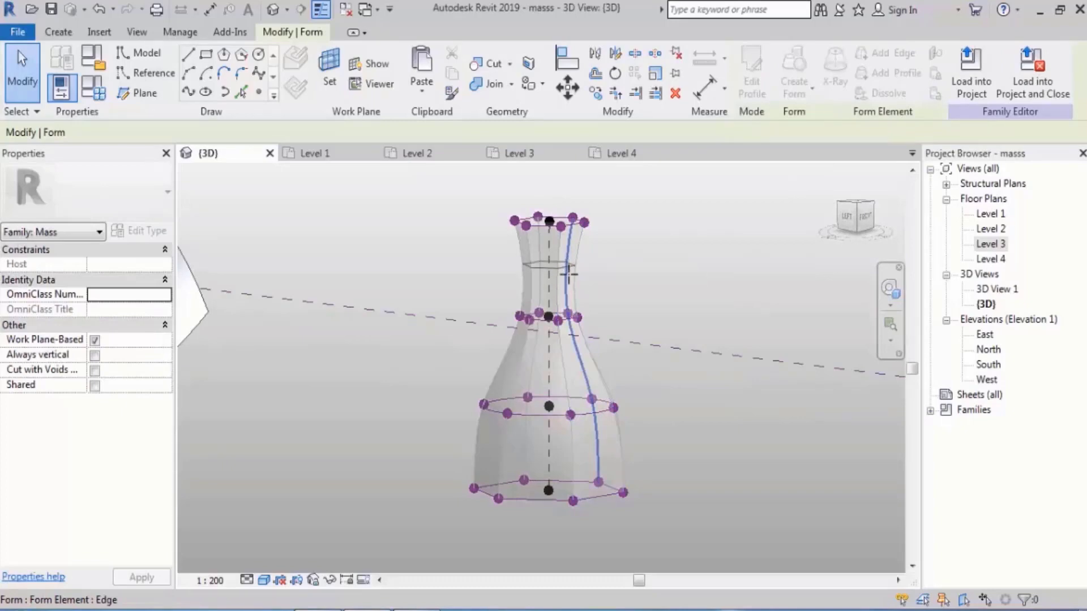
{"action": "scroll", "coordinate": [569, 272], "scroll_direction": "up", "scroll_amount": 2}
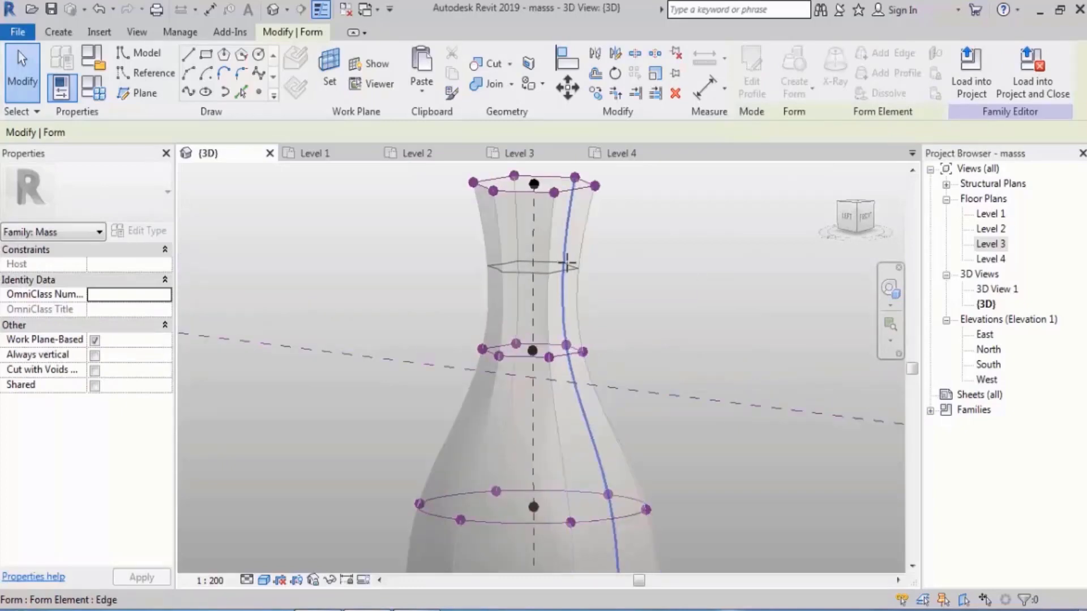
{"action": "scroll", "coordinate": [567, 266], "scroll_direction": "down", "scroll_amount": 2}
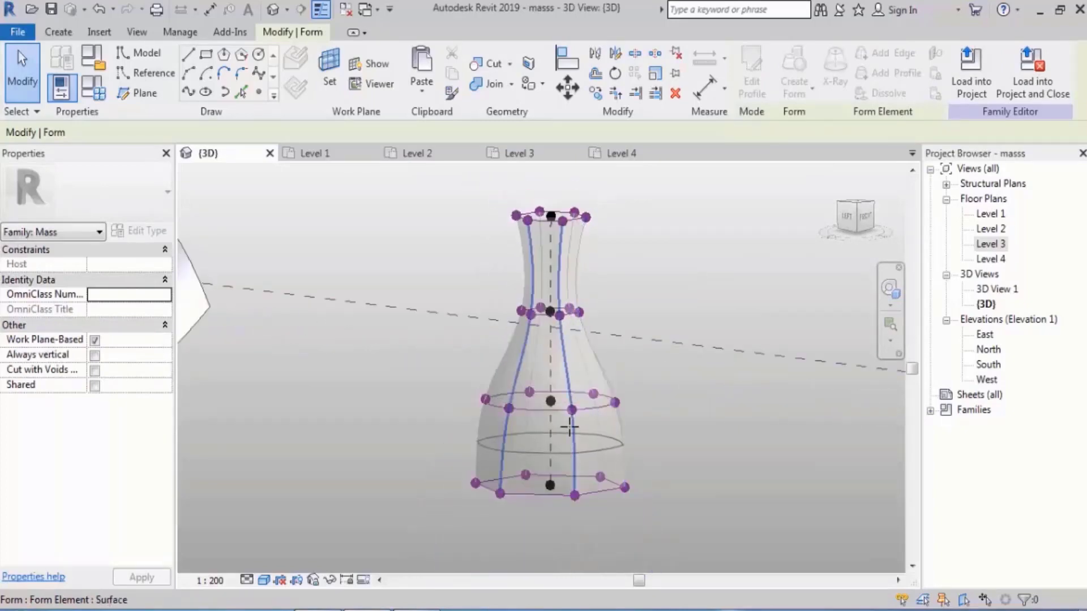
{"action": "scroll", "coordinate": [569, 297], "scroll_direction": "up", "scroll_amount": 2}
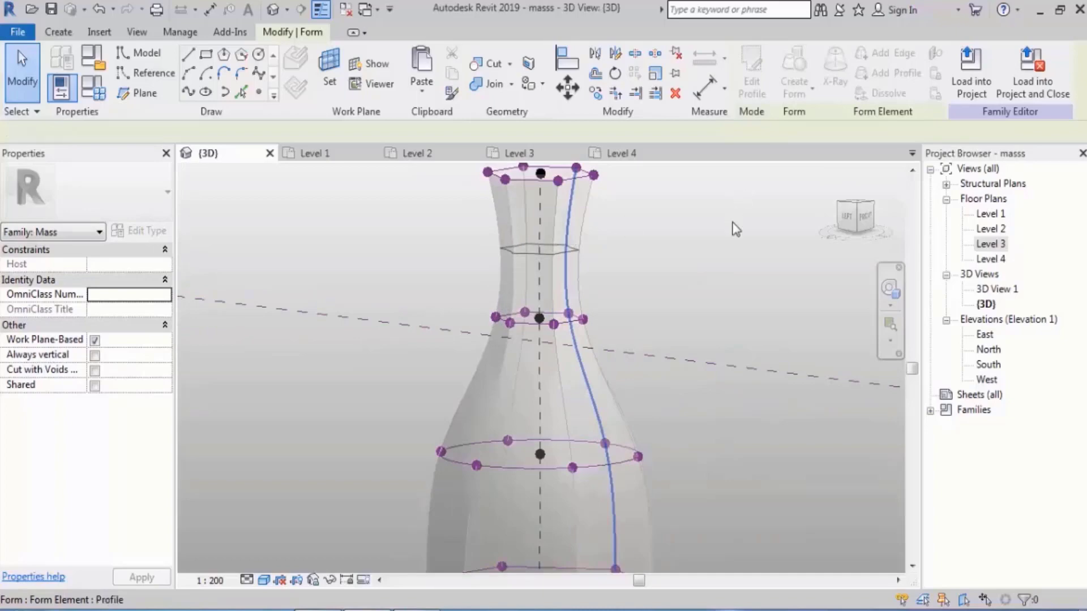
{"action": "middle_click_drag", "start_coordinate": [706, 244], "coordinate": [702, 310], "text": "shift"}
{"action": "left_click", "coordinate": [702, 310]}
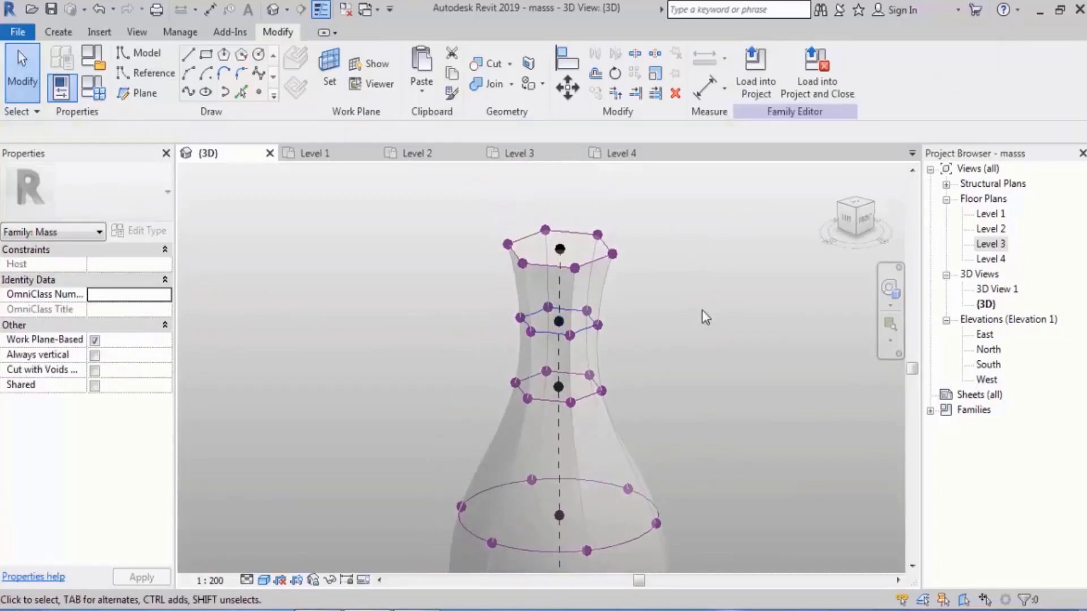
{"action": "scroll", "coordinate": [602, 345], "scroll_direction": "up", "scroll_amount": 2}
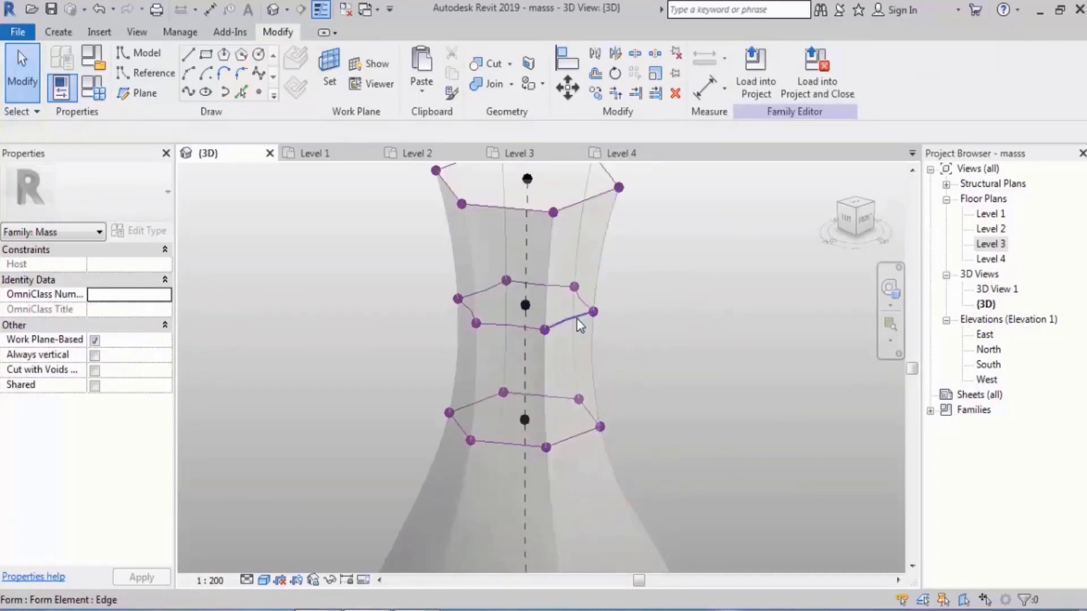
Edit the profile added to the bottle's neck and scale its six sketch lines graphically about the profile's centre, finishing the edit.
{"action": "middle_click_drag", "start_coordinate": [632, 327], "coordinate": [672, 375], "text": "shift"}
{"action": "left_click", "coordinate": [608, 348]}
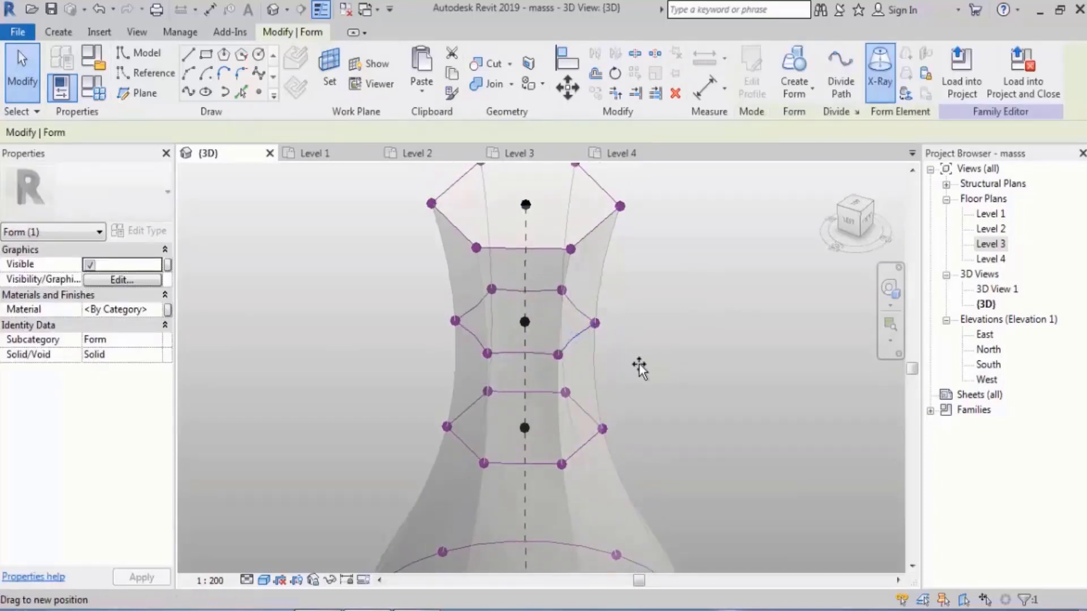
{"action": "left_click", "coordinate": [712, 366]}
{"action": "middle_click_drag", "start_coordinate": [677, 354], "coordinate": [628, 321], "text": "shift"}
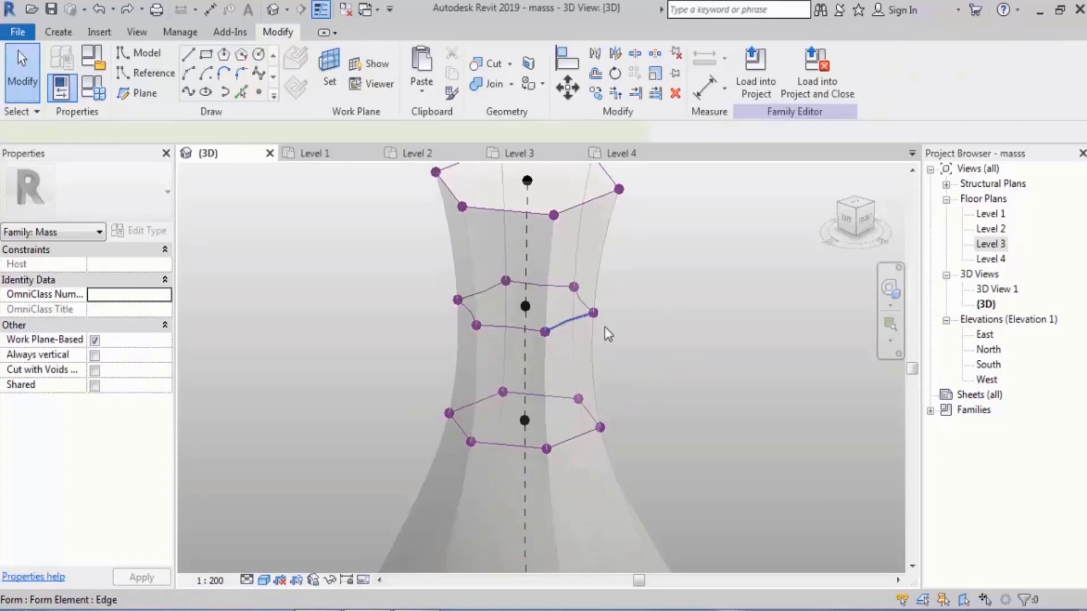
{"action": "left_click", "coordinate": [604, 327]}
{"action": "left_click", "coordinate": [752, 65]}
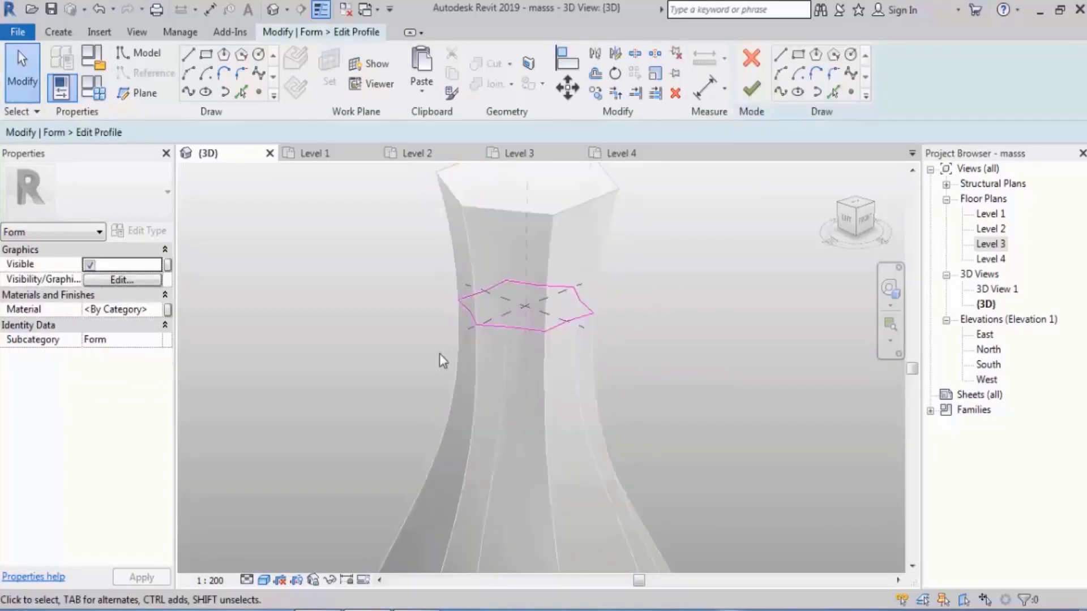
{"action": "left_click_drag", "start_coordinate": [408, 360], "coordinate": [665, 247]}
{"action": "middle_click_drag", "start_coordinate": [692, 298], "coordinate": [524, 169], "text": "shift"}
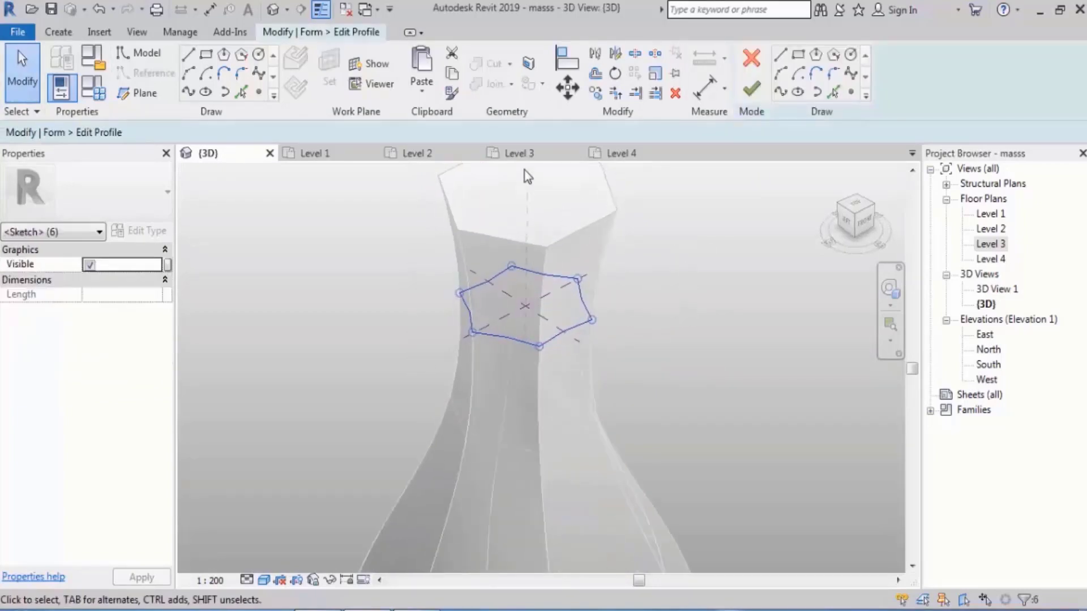
{"action": "left_click", "coordinate": [655, 73]}
{"action": "left_click", "coordinate": [527, 308]}
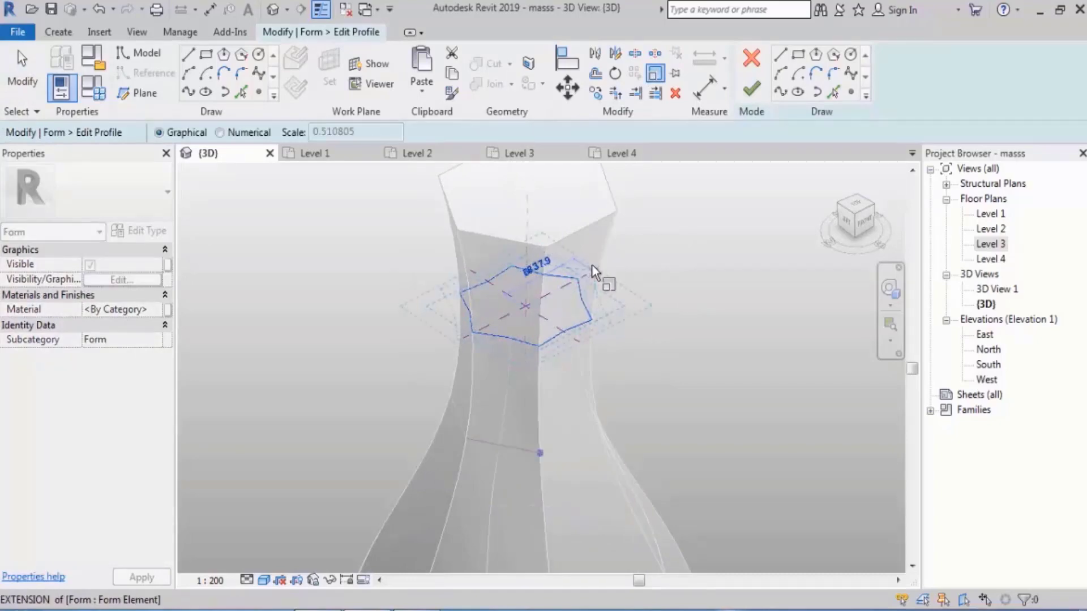
{"action": "left_click", "coordinate": [596, 263]}
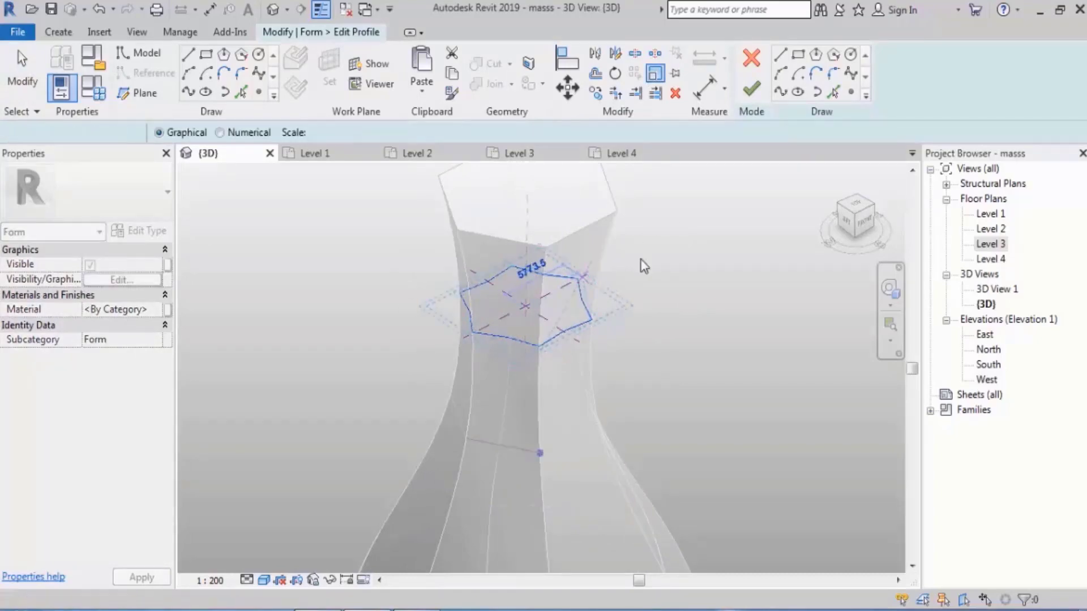
{"action": "left_click", "coordinate": [752, 90]}
Add a horizontal profile around the smaller box at about mid-height and deselect the form.
{"action": "middle_click_drag", "start_coordinate": [622, 272], "coordinate": [623, 299], "text": "shift"}
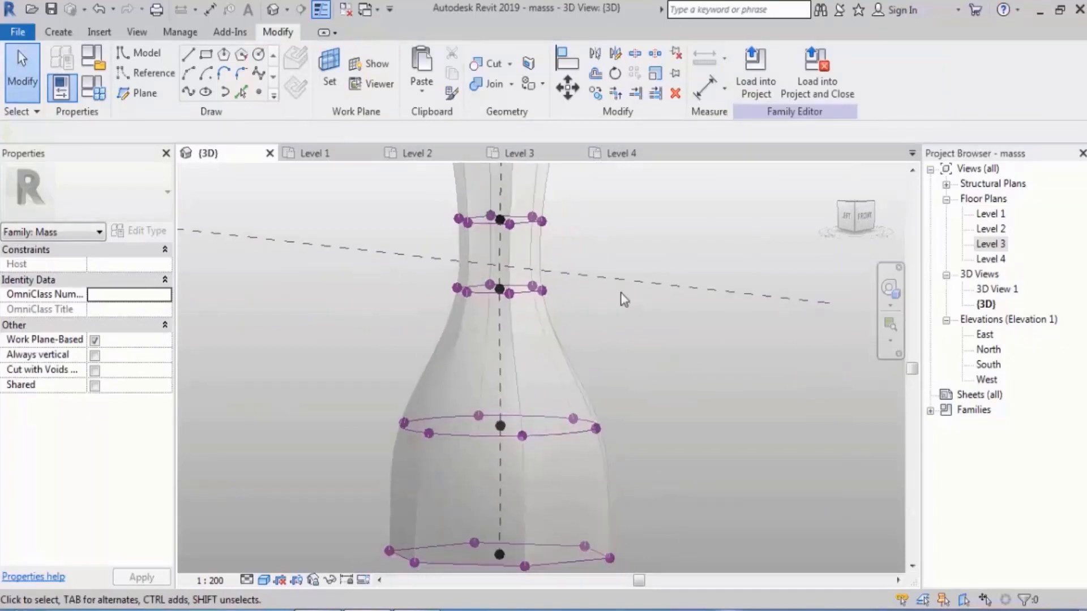
{"action": "scroll", "coordinate": [636, 299], "scroll_direction": "down", "scroll_amount": 7}
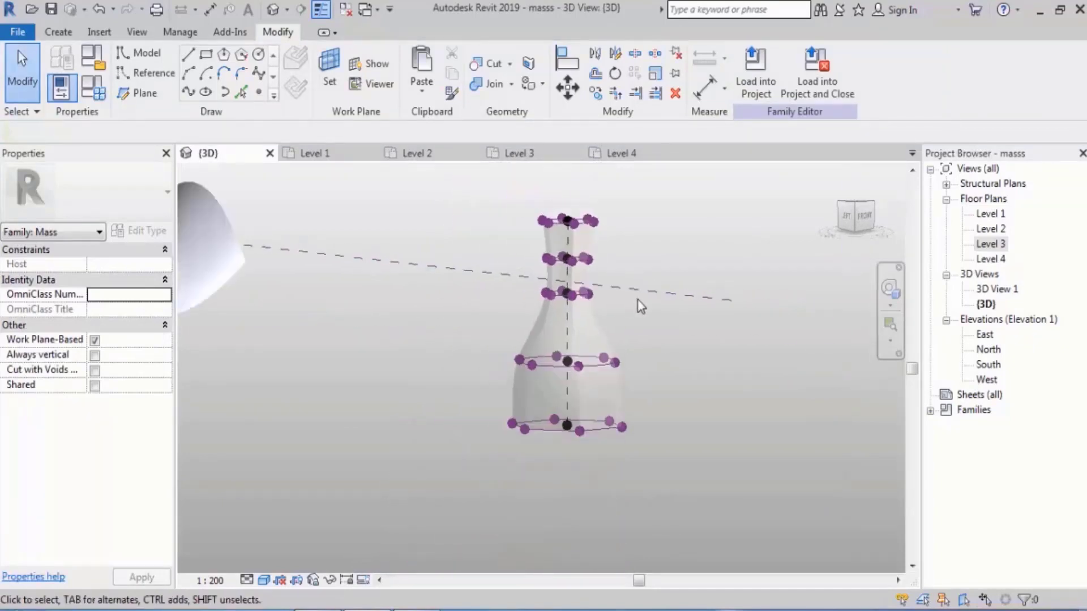
{"action": "middle_click_drag", "start_coordinate": [391, 356], "coordinate": [643, 327]}
{"action": "middle_click_drag", "start_coordinate": [611, 362], "coordinate": [583, 466], "text": "shift"}
{"action": "scroll", "coordinate": [478, 499], "scroll_direction": "up", "scroll_amount": 4}
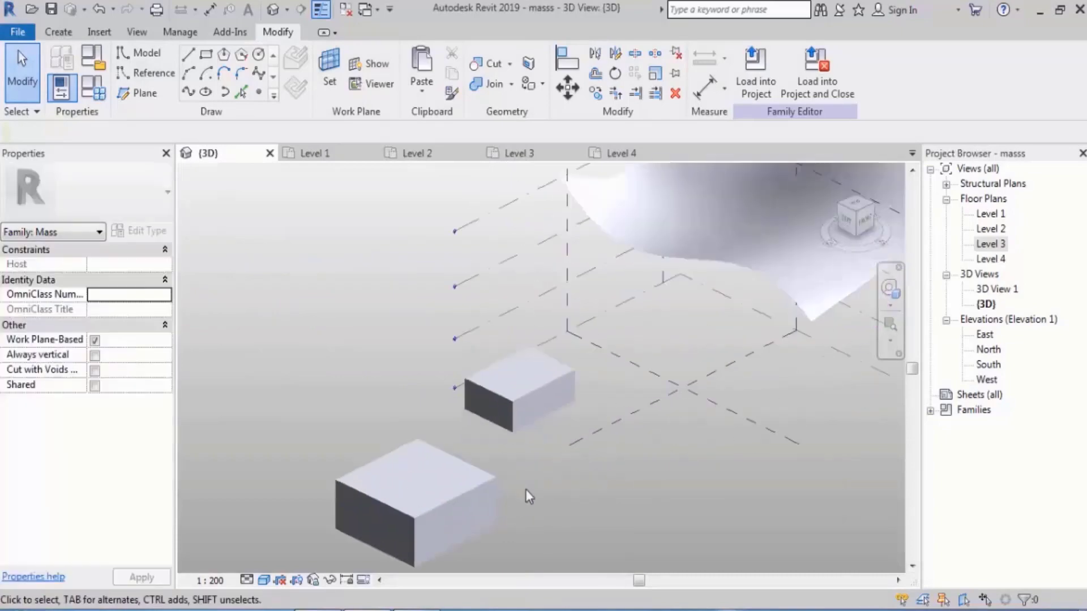
{"action": "middle_click_drag", "start_coordinate": [653, 348], "coordinate": [645, 277]}
{"action": "scroll", "coordinate": [562, 369], "scroll_direction": "up", "scroll_amount": 2}
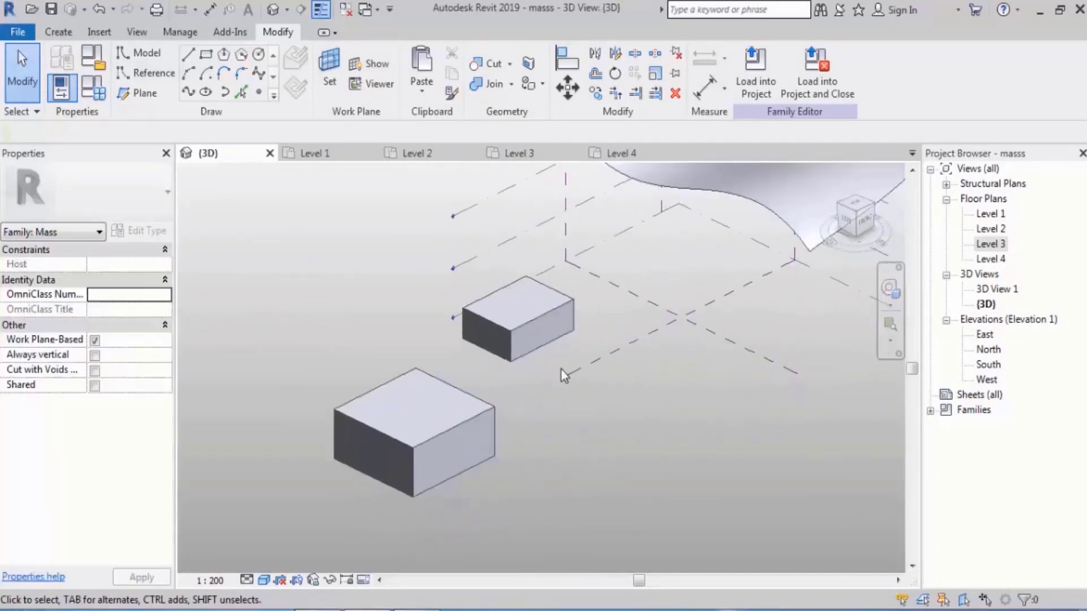
{"action": "middle_click_drag", "start_coordinate": [593, 342], "coordinate": [579, 316]}
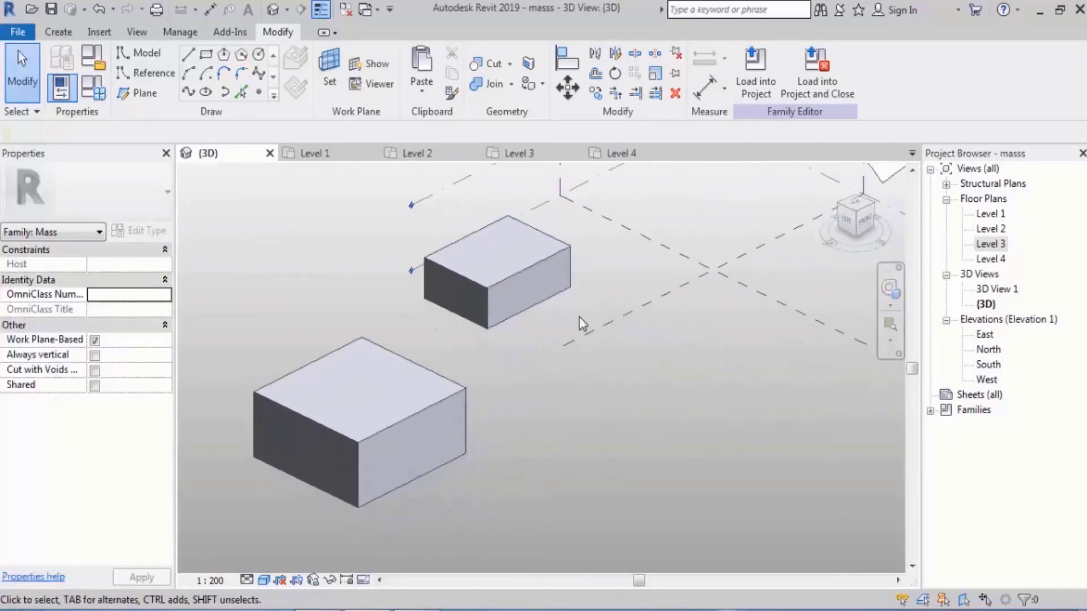
{"action": "left_click", "coordinate": [536, 277]}
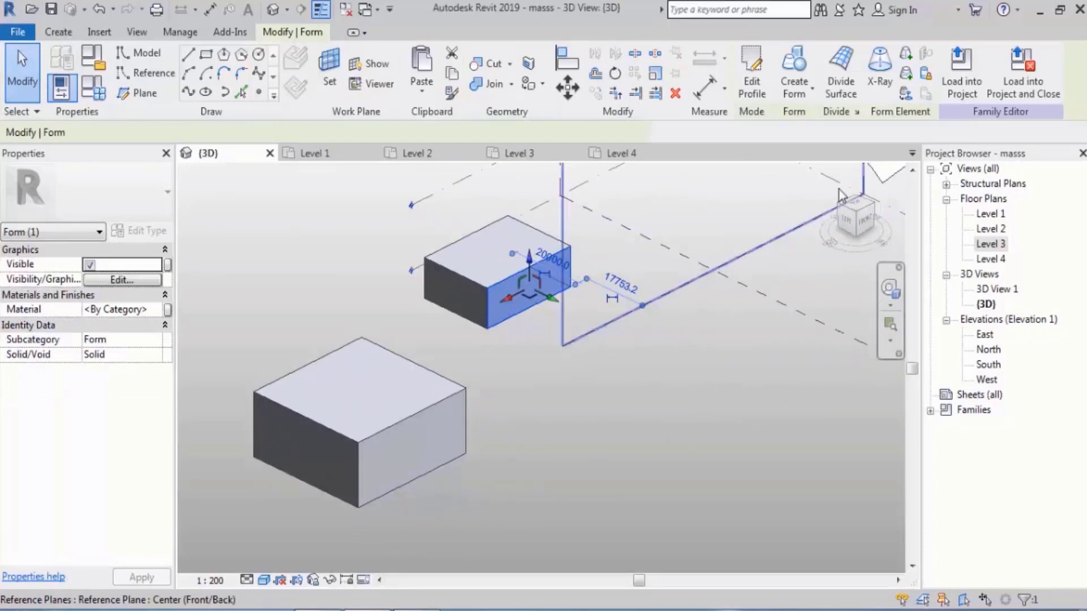
{"action": "left_click", "coordinate": [905, 75]}
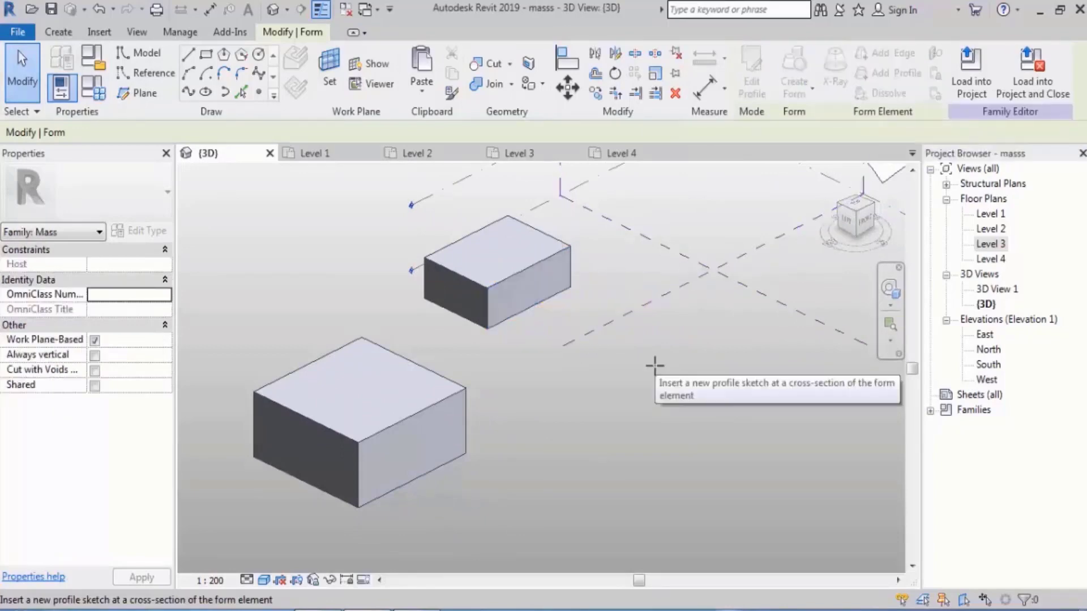
{"action": "scroll", "coordinate": [577, 323], "scroll_direction": "up", "scroll_amount": 3}
{"action": "middle_click_drag", "start_coordinate": [599, 299], "coordinate": [562, 319]}
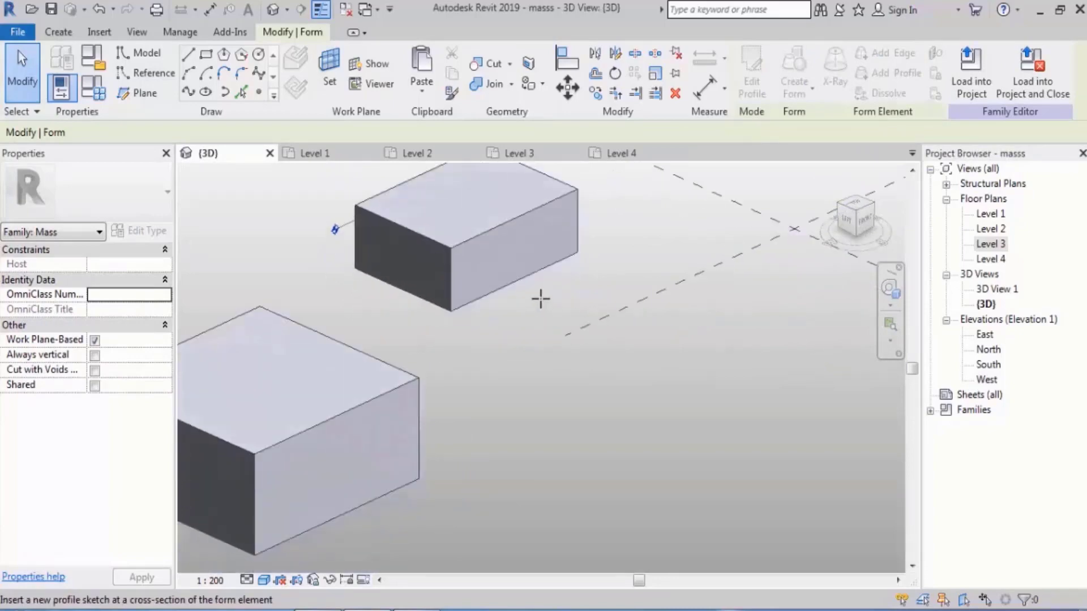
{"action": "left_click", "coordinate": [521, 245]}
{"action": "middle_click_drag", "start_coordinate": [605, 243], "coordinate": [612, 268]}
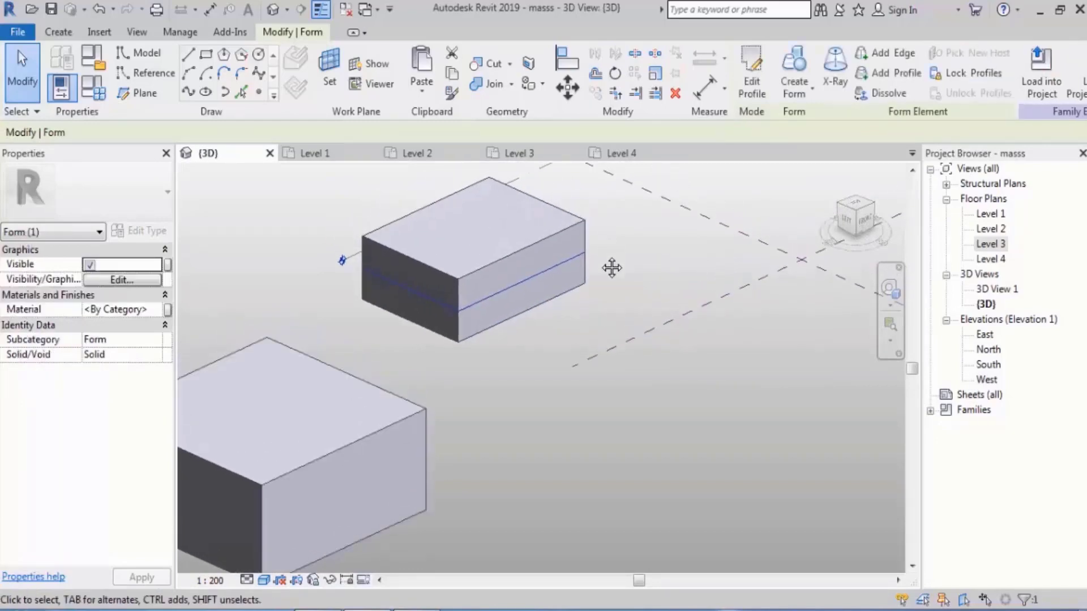
{"action": "left_click", "coordinate": [611, 267]}
Pull the front edge of the smaller box's mid-height profile outward to curve that face, and deselect the form.
{"action": "left_click", "coordinate": [548, 269]}
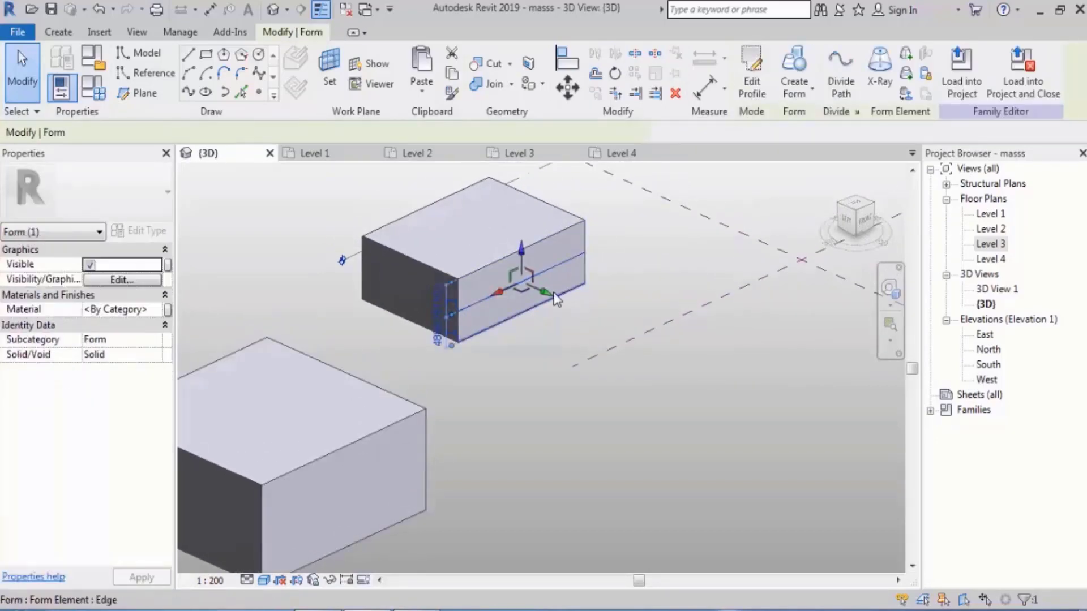
{"action": "left_click_drag", "start_coordinate": [549, 270], "coordinate": [611, 312]}
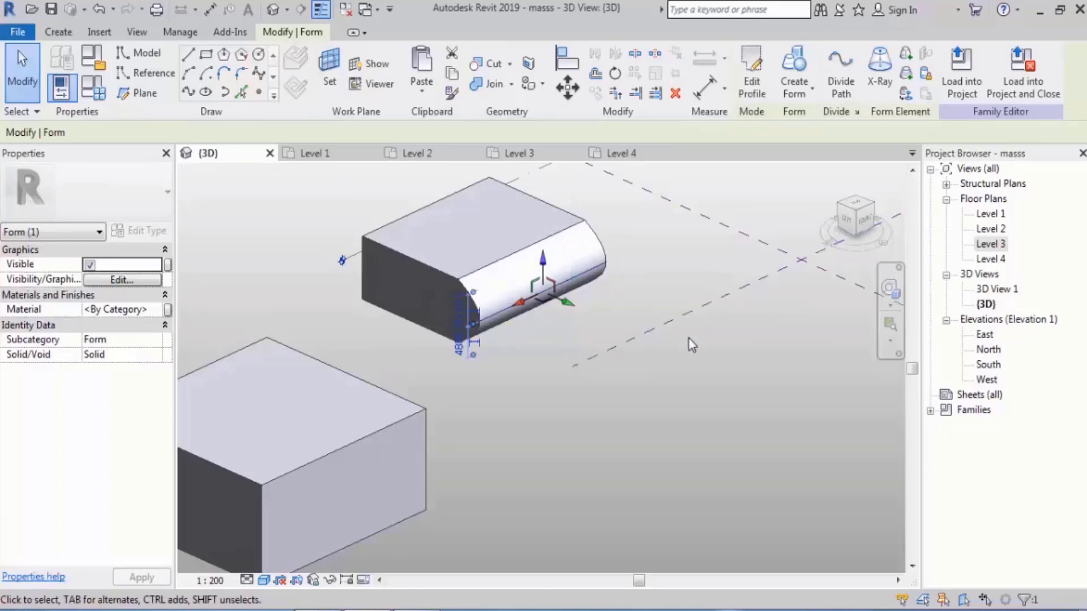
{"action": "left_click", "coordinate": [690, 348]}
Select the larger box's front face and add a vertical profile through the box, parallel to that face.
{"action": "middle_click_drag", "start_coordinate": [552, 374], "coordinate": [661, 291]}
{"action": "middle_click_drag", "start_coordinate": [477, 379], "coordinate": [567, 365]}
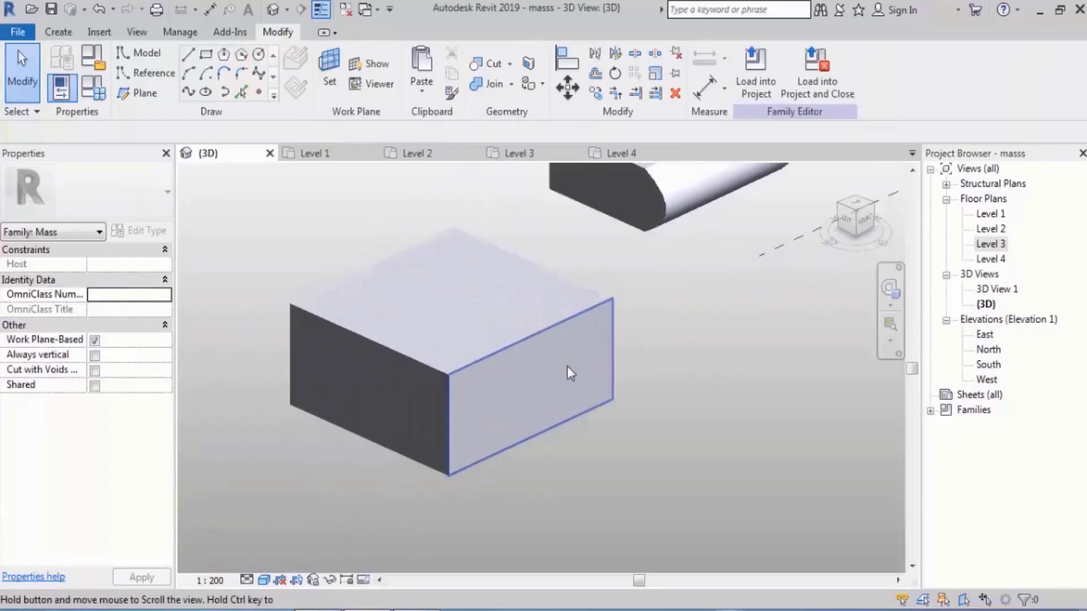
{"action": "left_click", "coordinate": [530, 371]}
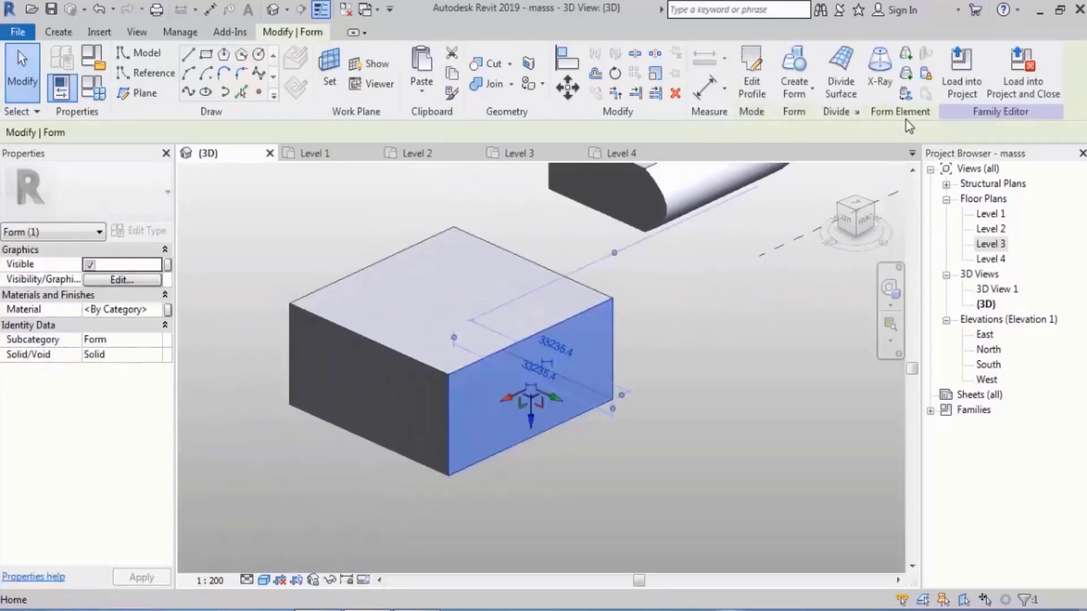
{"action": "left_click", "coordinate": [907, 92]}
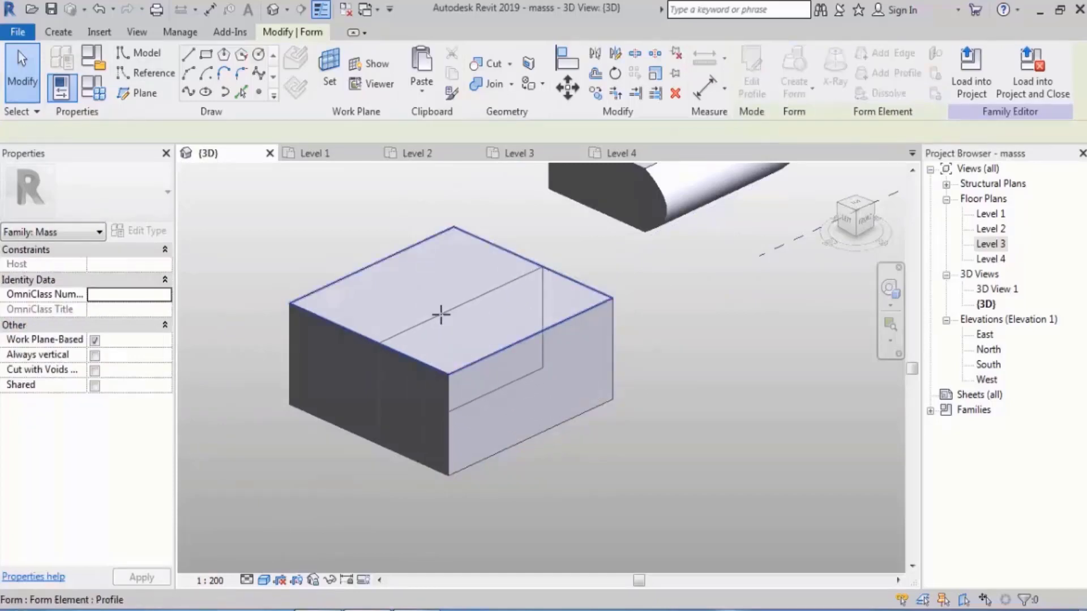
{"action": "left_click", "coordinate": [442, 316]}
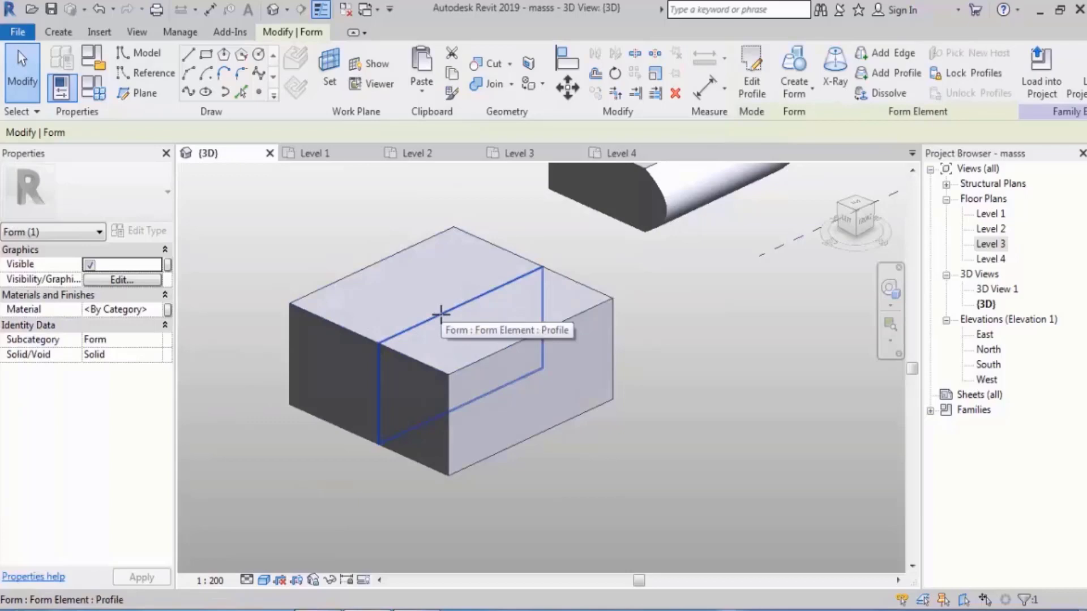
Undo the profile added to the larger box and the edge pull on the smaller box.
{"action": "key", "text": "Escape"}
{"action": "middle_click_drag", "start_coordinate": [602, 357], "coordinate": [524, 392]}
{"action": "key", "text": "ctrl+z"}
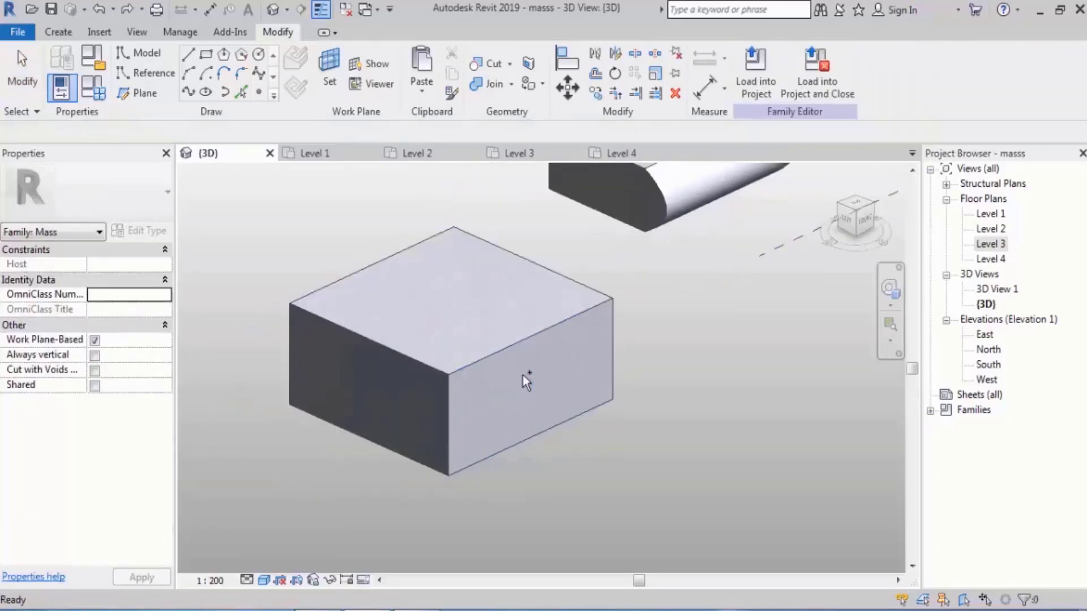
{"action": "key", "text": "ctrl+z"}
Select the smaller box's whole mid-height profile and enlarge it graphically about its centre with Scale.
{"action": "middle_click_drag", "start_coordinate": [675, 291], "coordinate": [752, 277]}
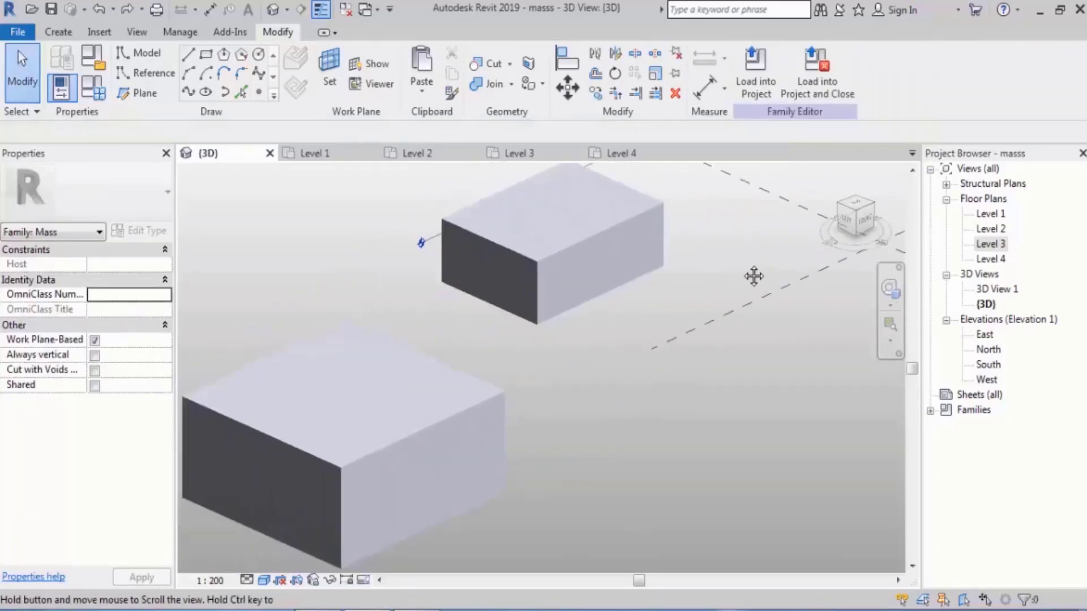
{"action": "scroll", "coordinate": [747, 288], "scroll_direction": "down", "scroll_amount": 1}
{"action": "middle_click_drag", "start_coordinate": [730, 314], "coordinate": [679, 277], "text": "shift"}
{"action": "middle_click_drag", "start_coordinate": [680, 277], "coordinate": [743, 511]}
{"action": "scroll", "coordinate": [505, 222], "scroll_direction": "up", "scroll_amount": 2}
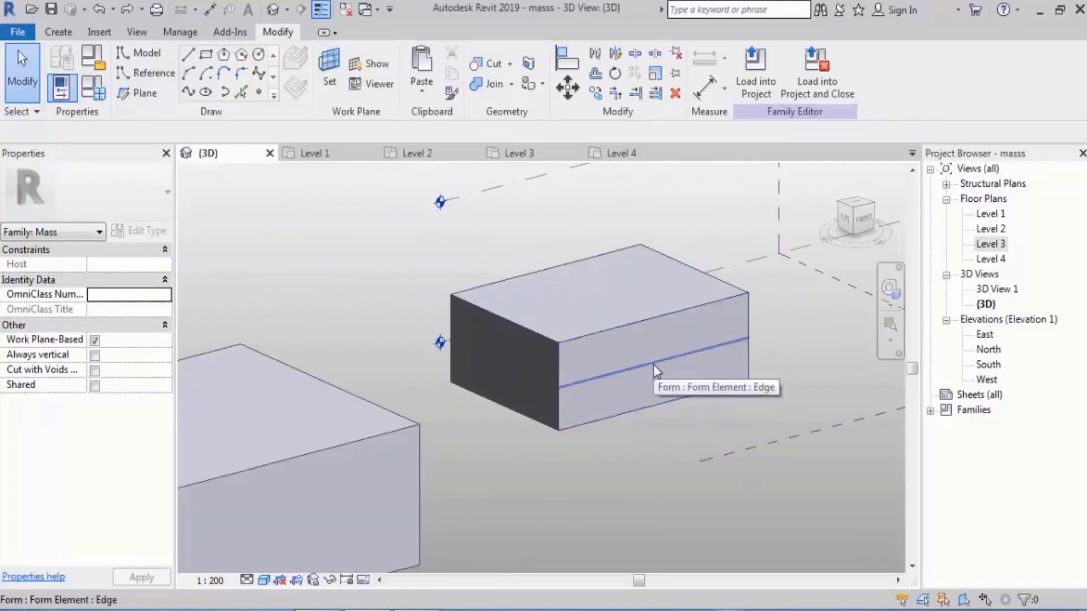
{"action": "key", "text": "Tab"}
{"action": "key", "text": "Tab"}
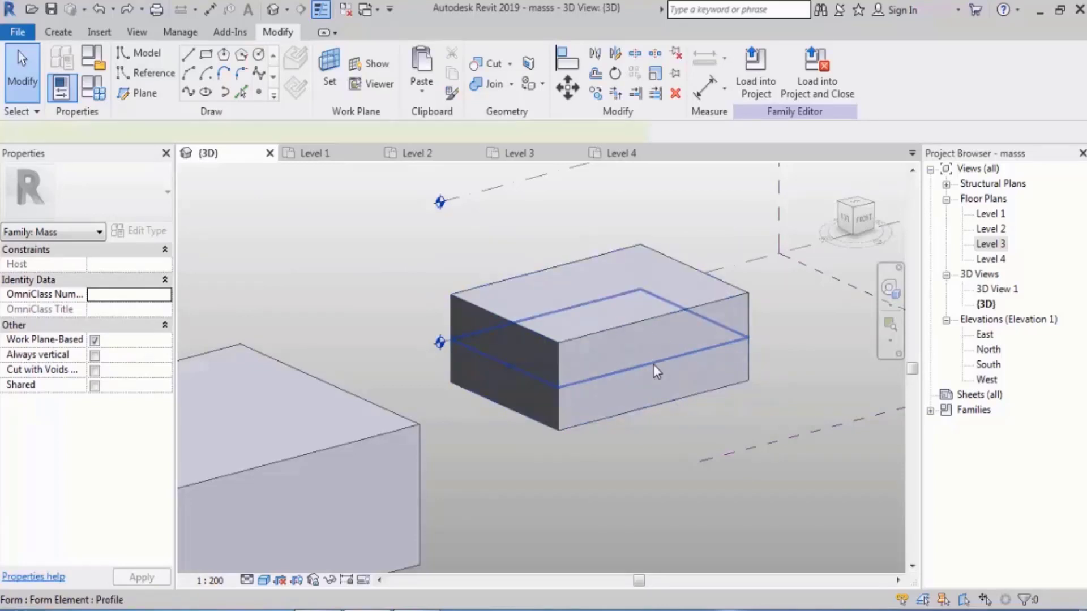
{"action": "left_click", "coordinate": [653, 364]}
{"action": "scroll", "coordinate": [572, 314], "scroll_direction": "down", "scroll_amount": 2}
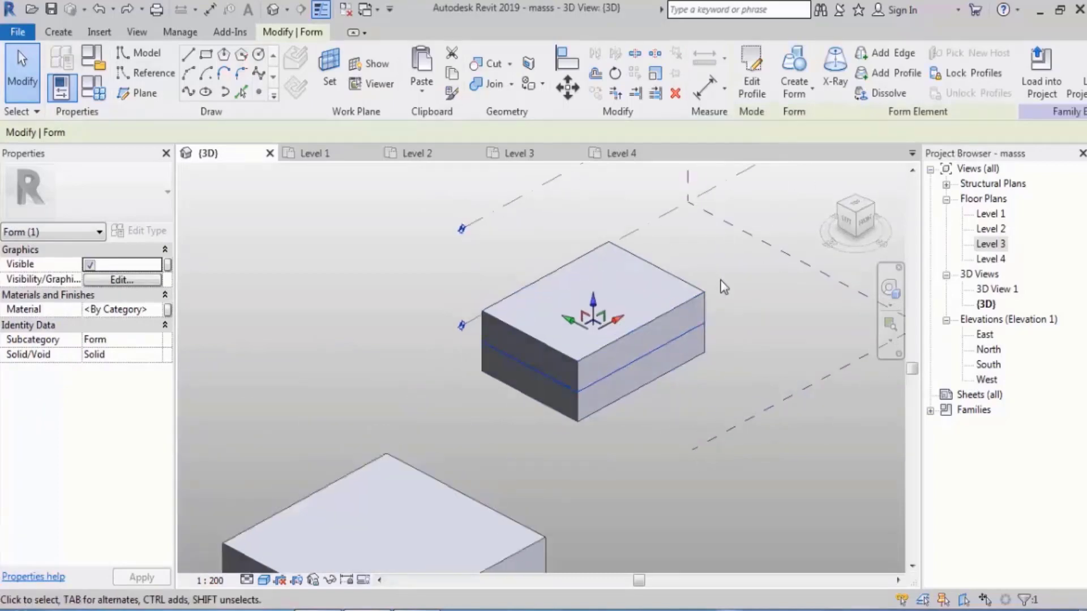
{"action": "middle_click_drag", "start_coordinate": [701, 230], "coordinate": [643, 170]}
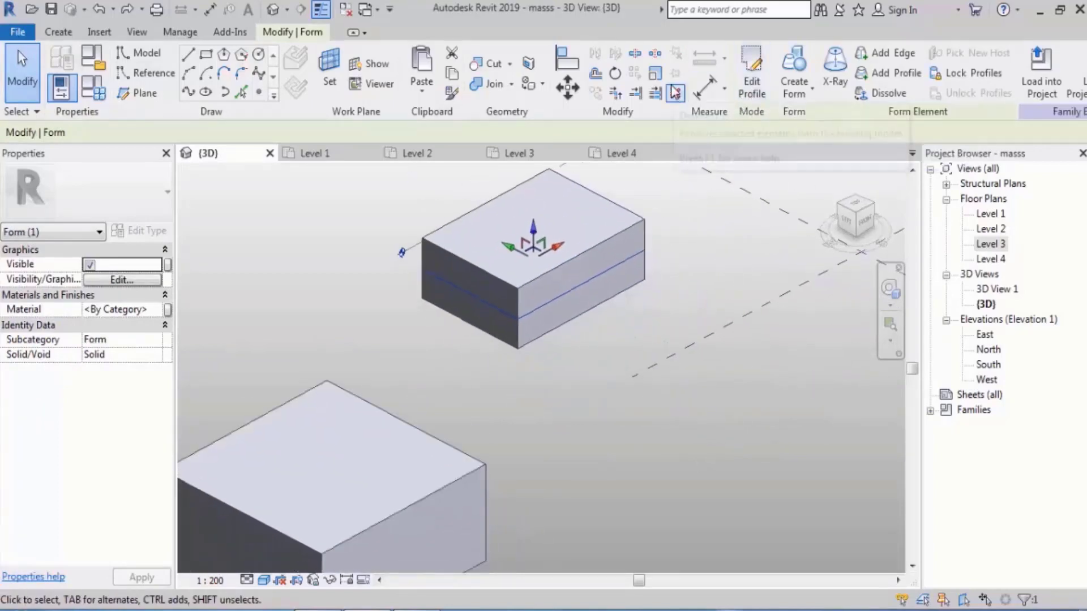
{"action": "left_click", "coordinate": [655, 73]}
{"action": "middle_click_drag", "start_coordinate": [540, 250], "coordinate": [635, 332], "text": "shift"}
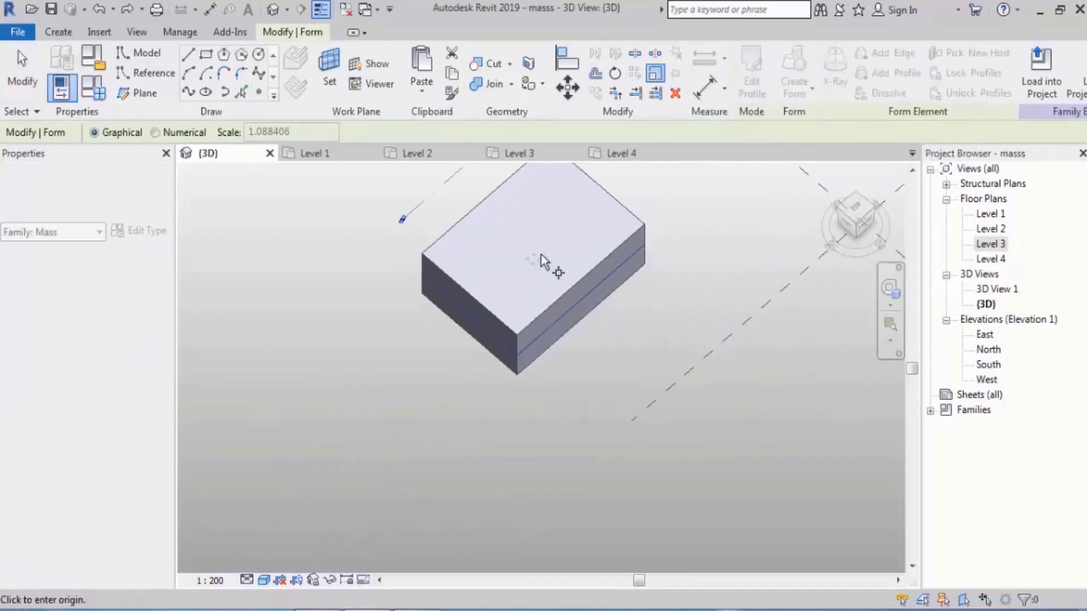
{"action": "left_click", "coordinate": [537, 245]}
{"action": "left_click", "coordinate": [590, 286]}
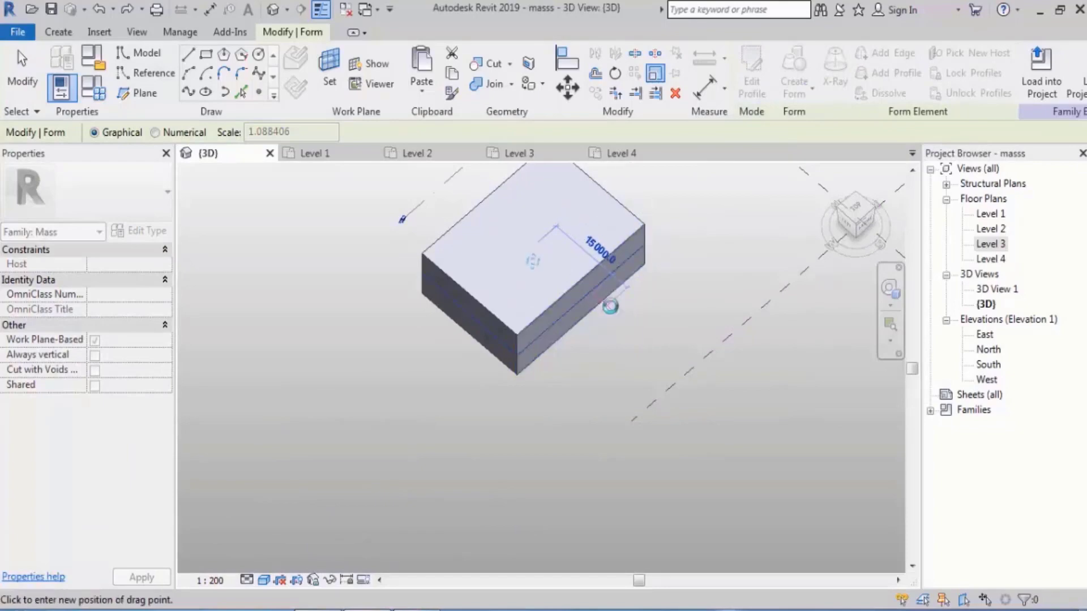
{"action": "left_click", "coordinate": [606, 303]}
{"action": "middle_click_drag", "start_coordinate": [681, 320], "coordinate": [660, 214], "text": "shift"}
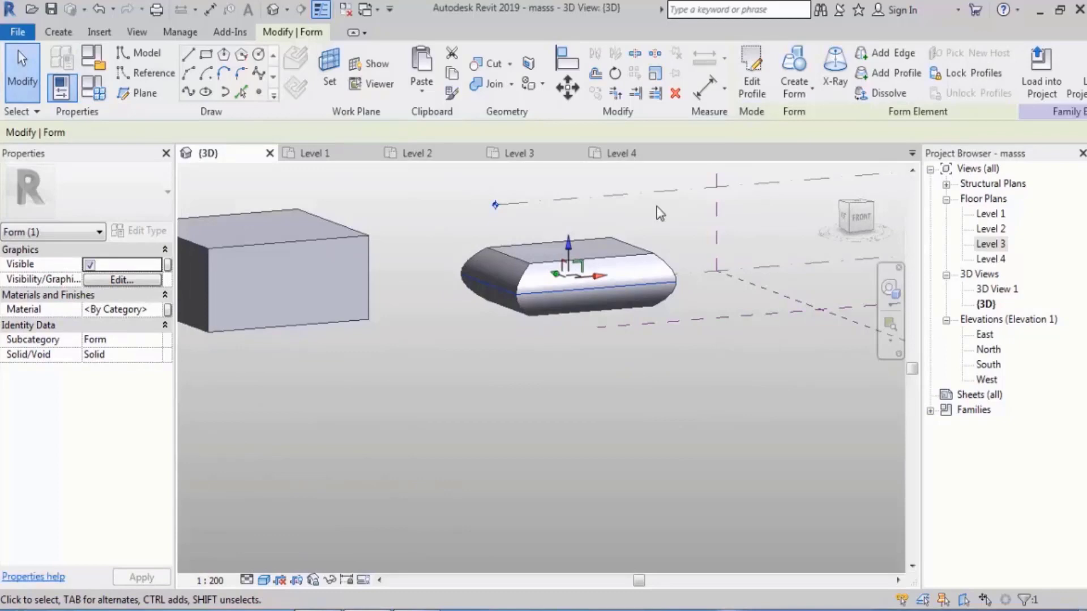
Undo the profile scaling and pull the front edge of the smaller box's mid-height profile outward to curve that face.
{"action": "key", "text": "ctrl+z"}
{"action": "middle_click_drag", "start_coordinate": [677, 275], "coordinate": [677, 370], "text": "shift"}
{"action": "left_click", "coordinate": [589, 284]}
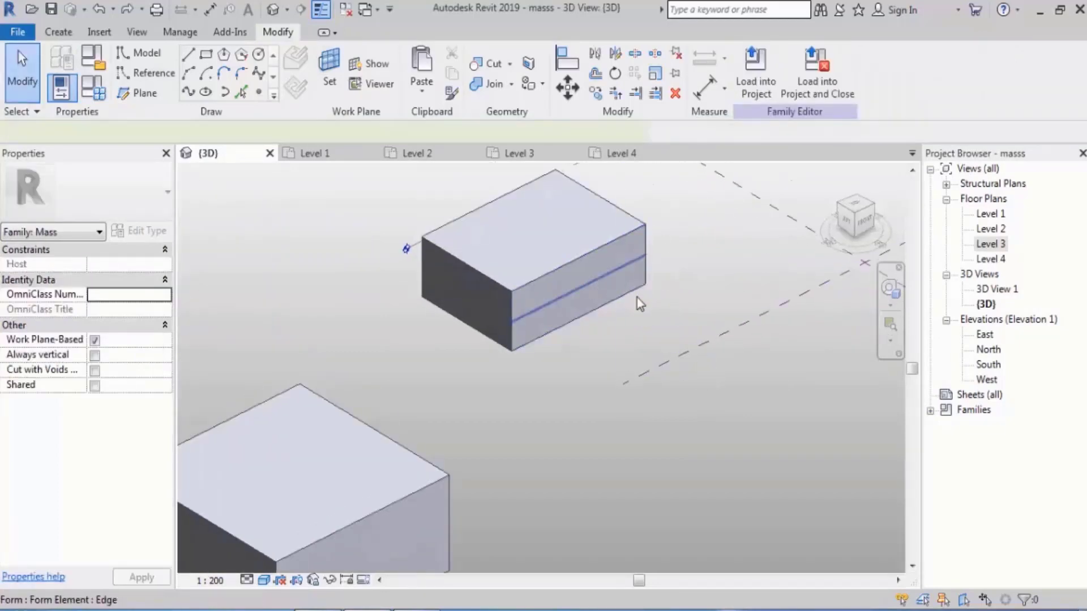
{"action": "middle_click_drag", "start_coordinate": [636, 297], "coordinate": [654, 298], "text": "shift"}
{"action": "left_click_drag", "start_coordinate": [615, 301], "coordinate": [651, 317]}
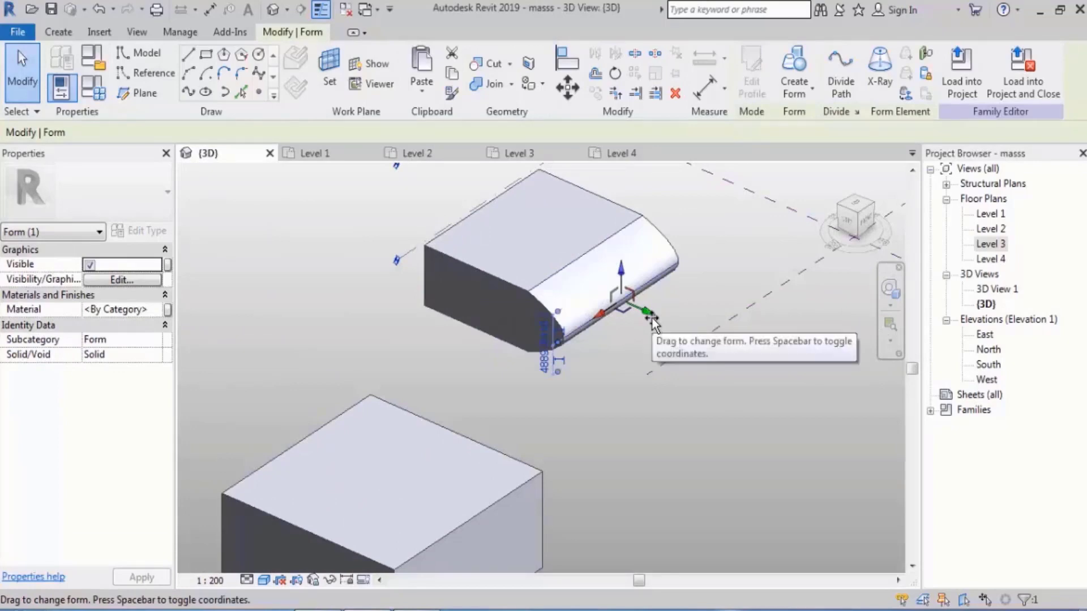
Make Level 1 the work plane and draw a circle of about 22000 radius on it in front of the boxes.
{"action": "scroll", "coordinate": [535, 263], "scroll_direction": "down", "scroll_amount": 2}
{"action": "middle_click_drag", "start_coordinate": [719, 319], "coordinate": [509, 439]}
{"action": "middle_click_drag", "start_coordinate": [510, 440], "coordinate": [536, 340], "text": "shift"}
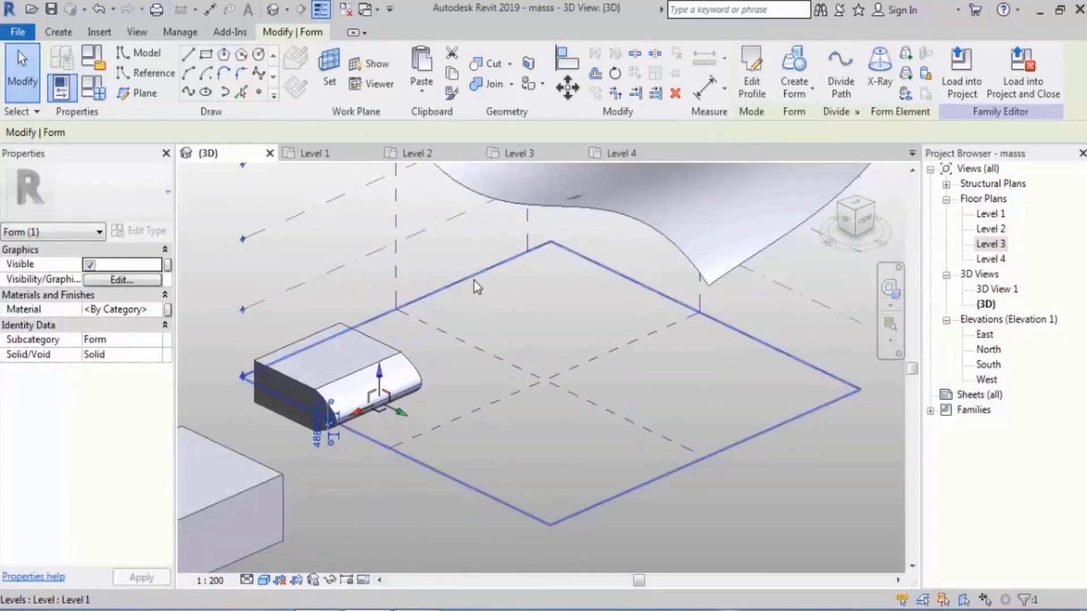
{"action": "left_click", "coordinate": [474, 280]}
{"action": "middle_click_drag", "start_coordinate": [612, 285], "coordinate": [607, 314], "text": "shift"}
{"action": "left_click", "coordinate": [259, 54]}
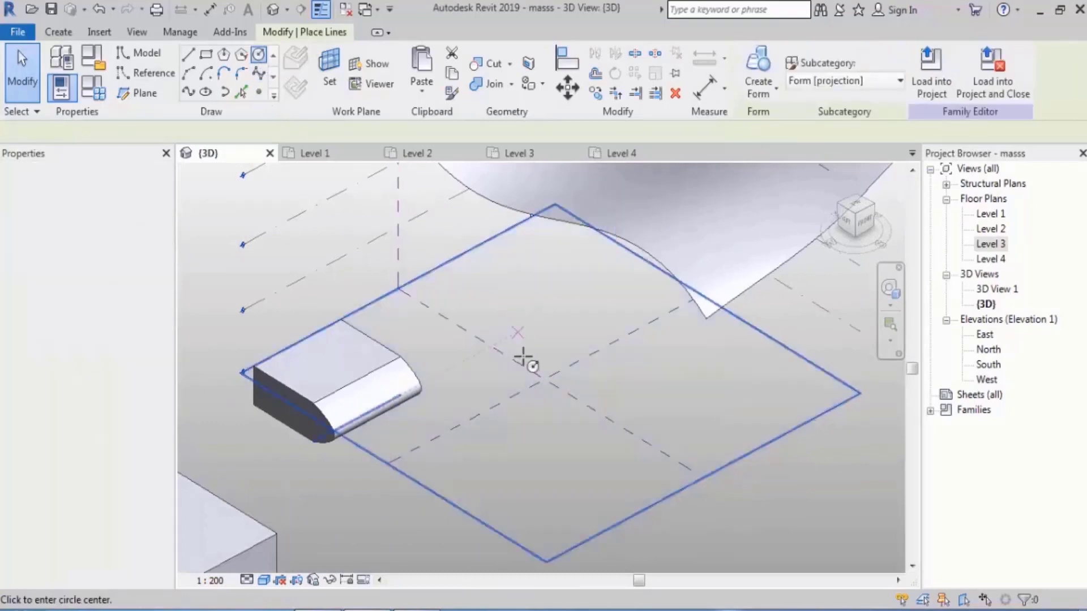
{"action": "scroll", "coordinate": [583, 374], "scroll_direction": "down", "scroll_amount": 4}
{"action": "middle_click_drag", "start_coordinate": [597, 393], "coordinate": [593, 324]}
{"action": "scroll", "coordinate": [527, 389], "scroll_direction": "up", "scroll_amount": 3}
{"action": "left_click", "coordinate": [526, 387]}
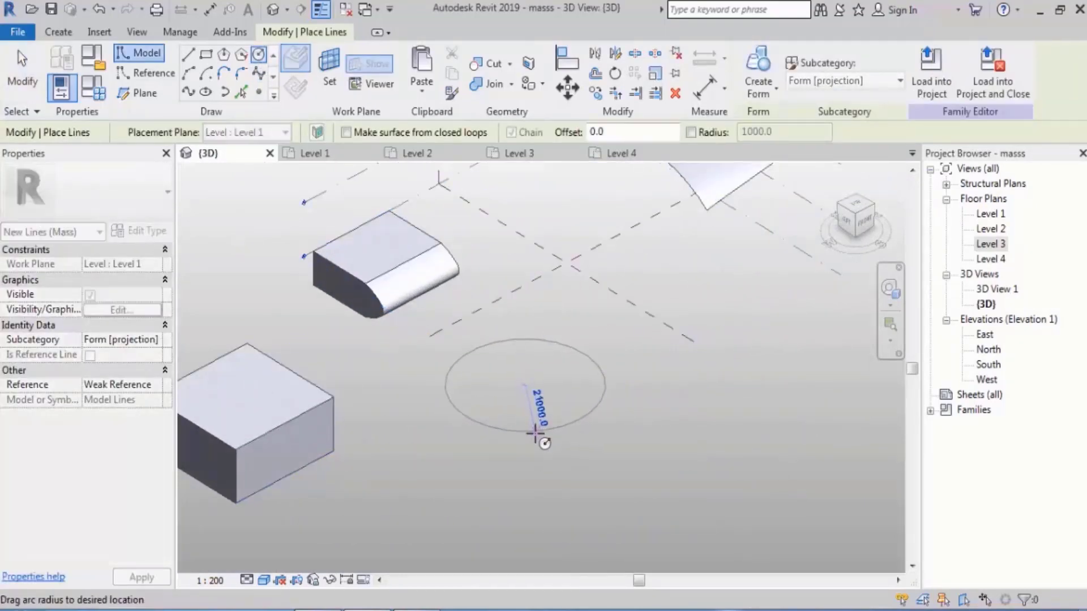
{"action": "left_click", "coordinate": [535, 434]}
{"action": "key", "text": "Escape"}
{"action": "key", "text": "Escape"}
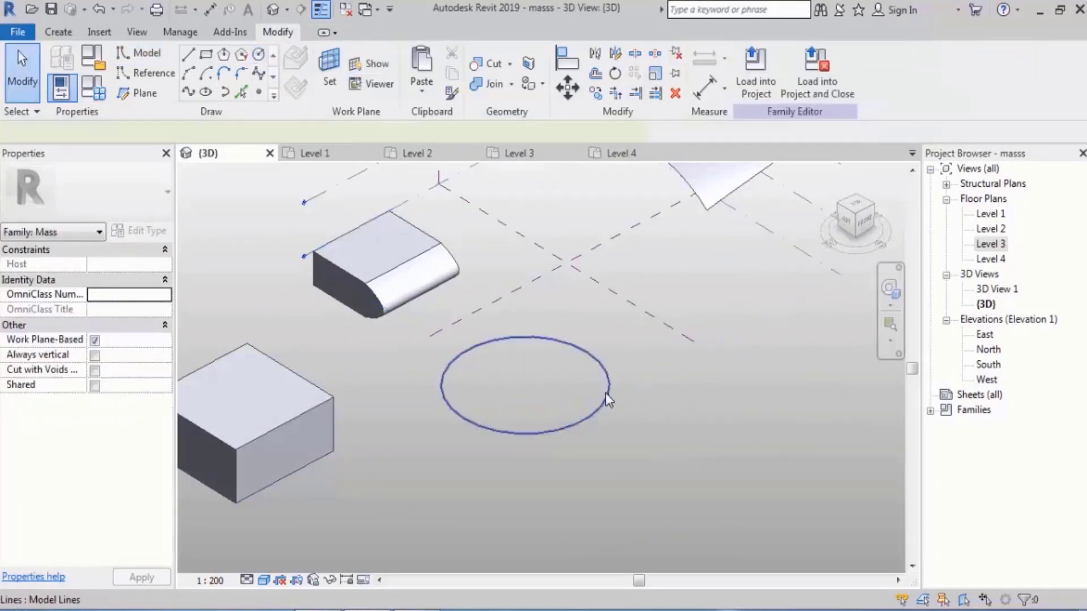
Create a solid cylinder from the circle and pull its top face up to a height of about 81300.
{"action": "left_click", "coordinate": [605, 393]}
{"action": "middle_click_drag", "start_coordinate": [605, 393], "coordinate": [597, 442]}
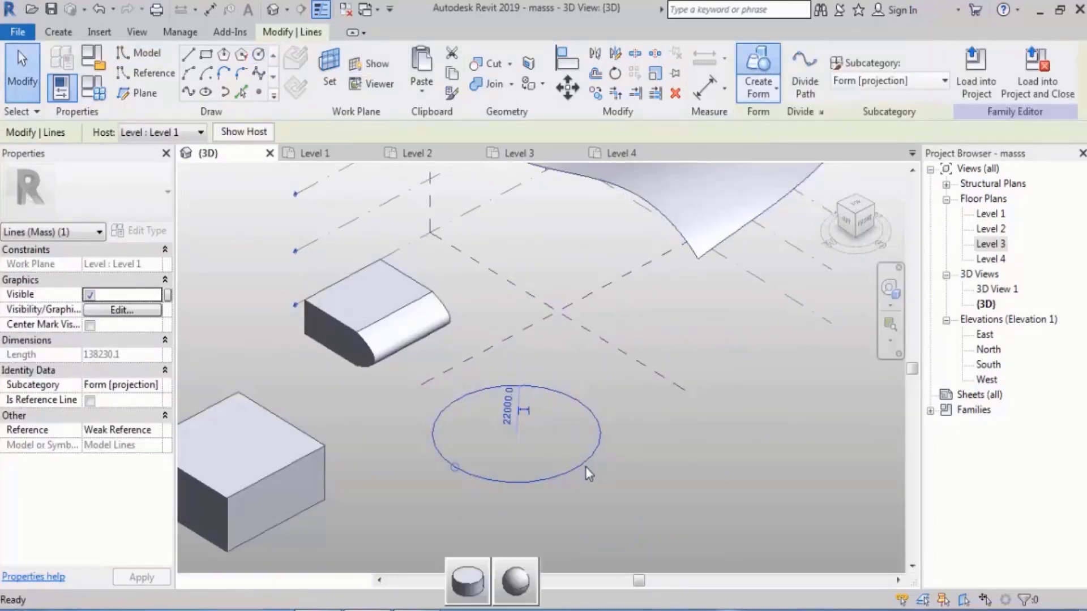
{"action": "left_click", "coordinate": [467, 581]}
{"action": "mouse_move", "coordinate": [582, 401]}
{"action": "middle_mouse_down", "text": "shift"}
{"action": "mouse_move", "coordinate": [620, 388]}
{"action": "mouse_move", "coordinate": [609, 346]}
{"action": "middle_mouse_up", "text": "shift"}
{"action": "left_click_drag", "start_coordinate": [534, 350], "coordinate": [531, 165]}
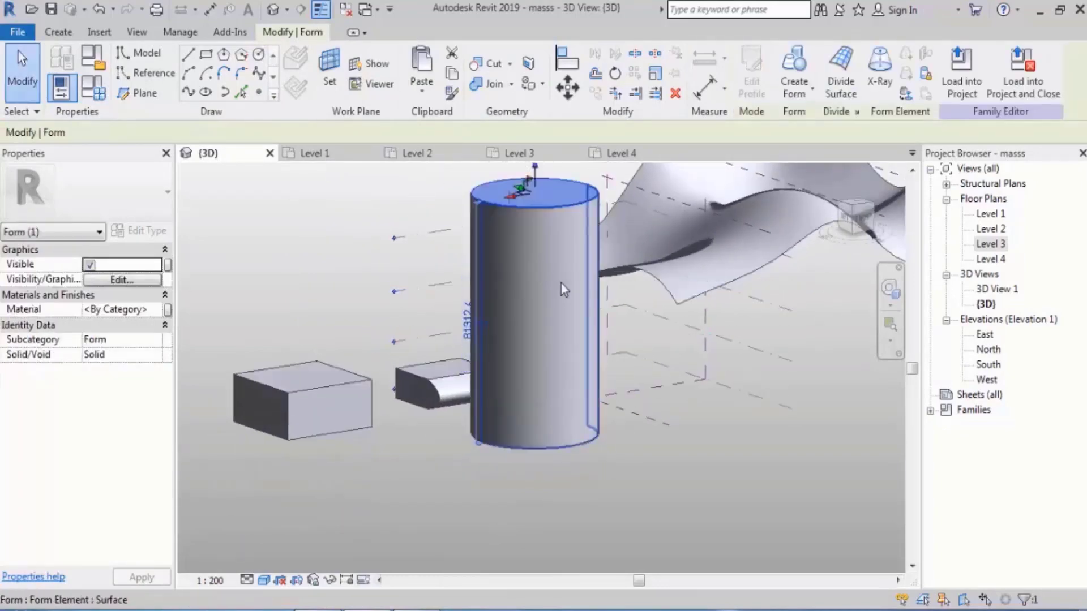
{"action": "middle_click_drag", "start_coordinate": [561, 284], "coordinate": [745, 373], "text": "shift"}
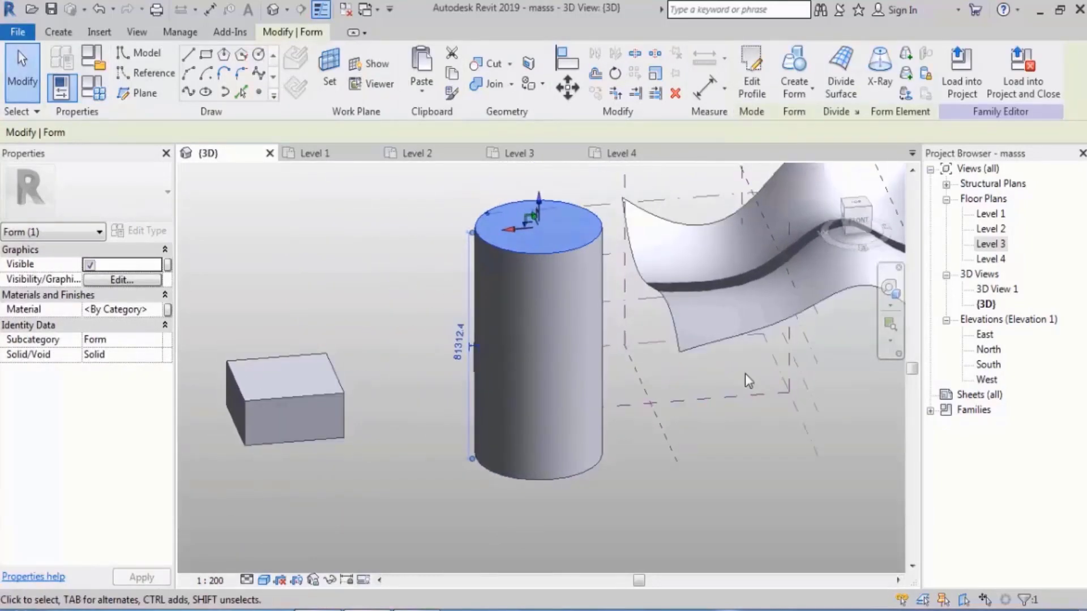
Add a horizontal profile at the cylinder's mid-height and show the form in X-Ray mode.
{"action": "left_click", "coordinate": [926, 75]}
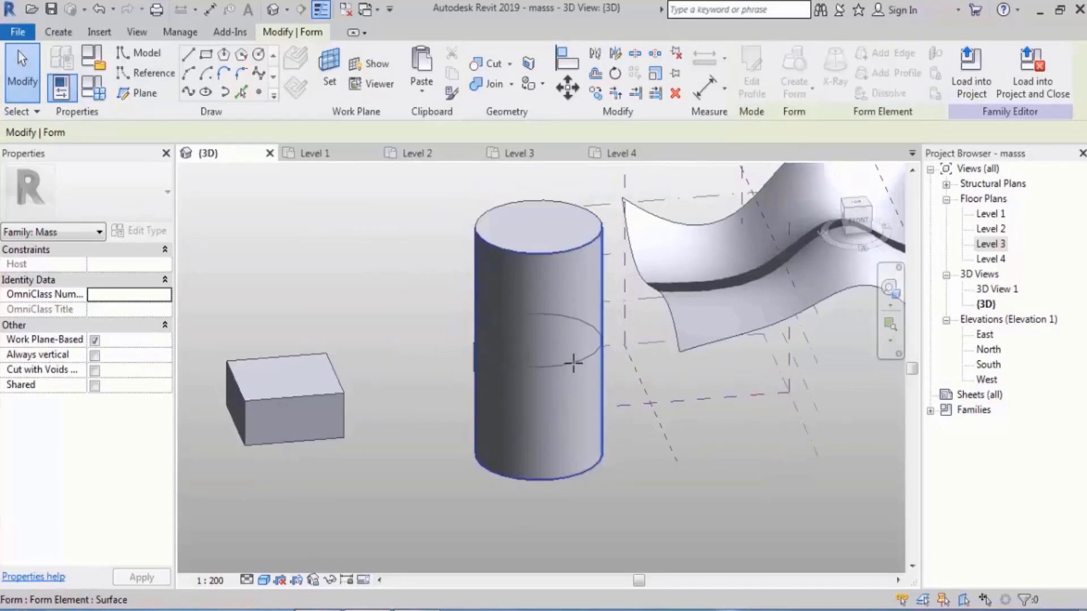
{"action": "key", "text": "Escape"}
{"action": "key", "text": "Escape"}
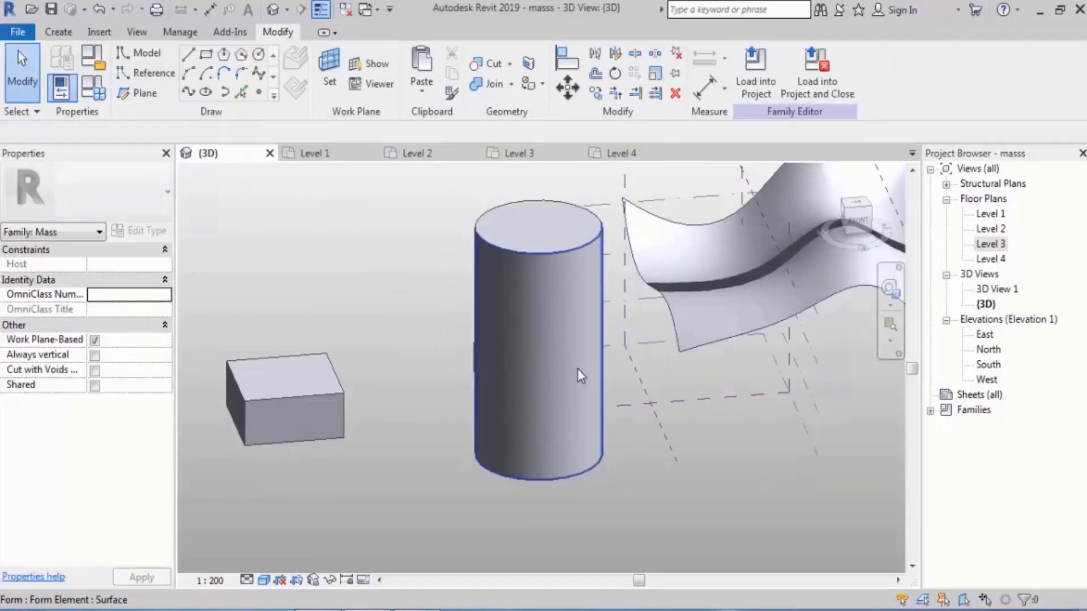
{"action": "left_click", "coordinate": [589, 369]}
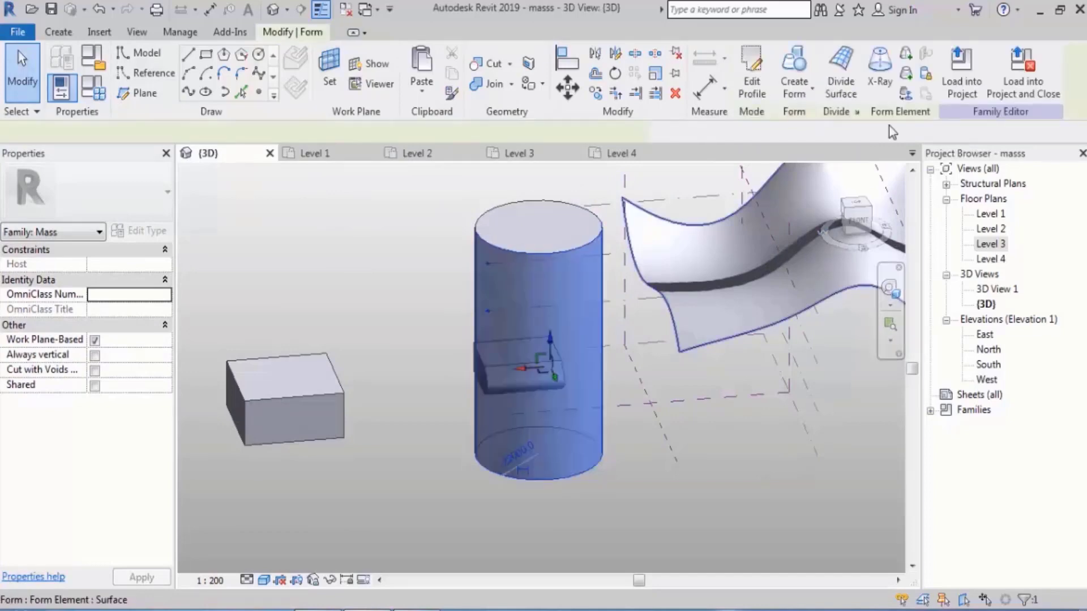
{"action": "left_click", "coordinate": [881, 70]}
{"action": "middle_click_drag", "start_coordinate": [640, 492], "coordinate": [683, 504], "text": "shift"}
{"action": "left_click", "coordinate": [682, 503]}
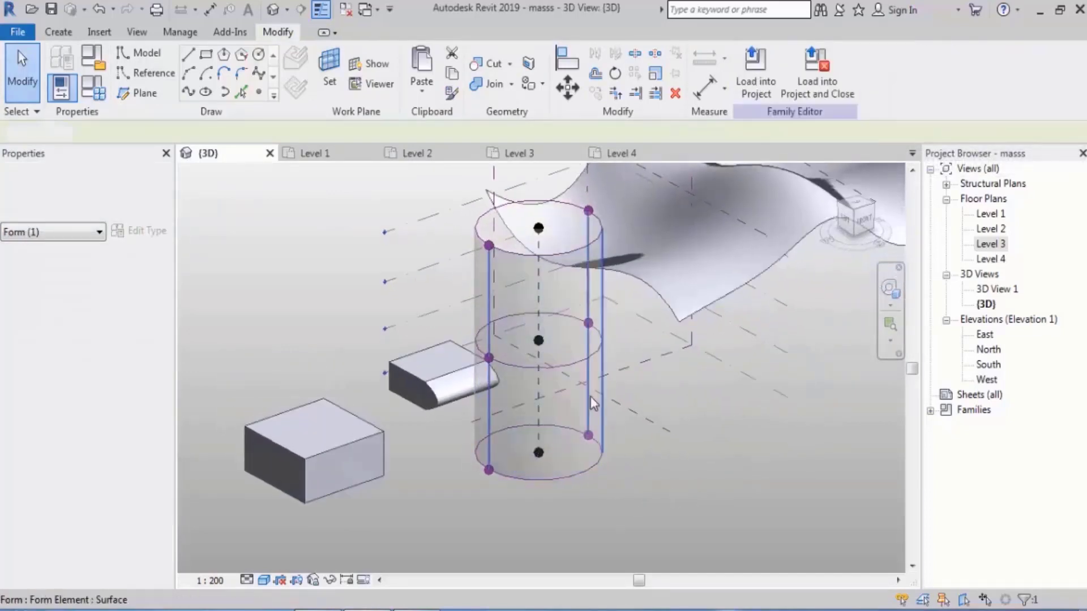
Select the cylinder's mid-height profile and shrink it graphically about its centre with Scale to form a narrow waist.
{"action": "key", "text": "Tab"}
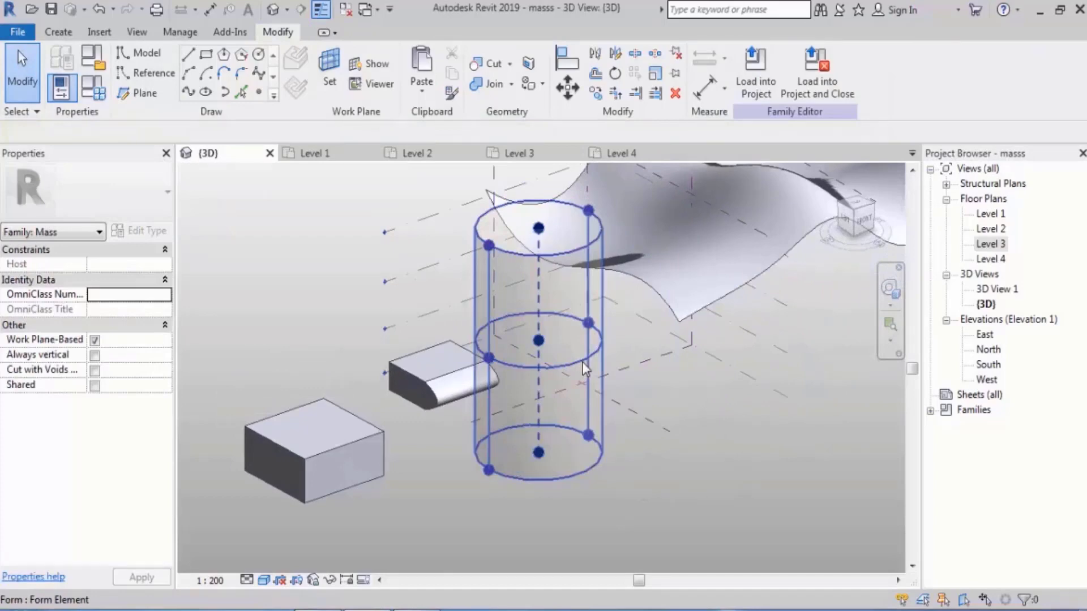
{"action": "left_click", "coordinate": [584, 369]}
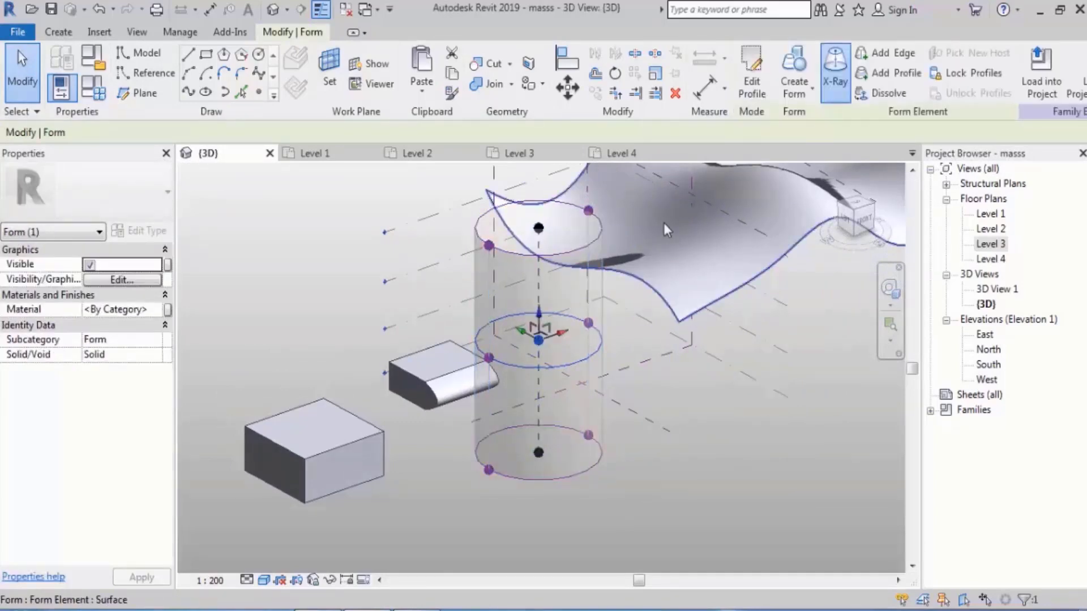
{"action": "left_click", "coordinate": [655, 74]}
{"action": "middle_click_drag", "start_coordinate": [597, 360], "coordinate": [595, 386], "text": "shift"}
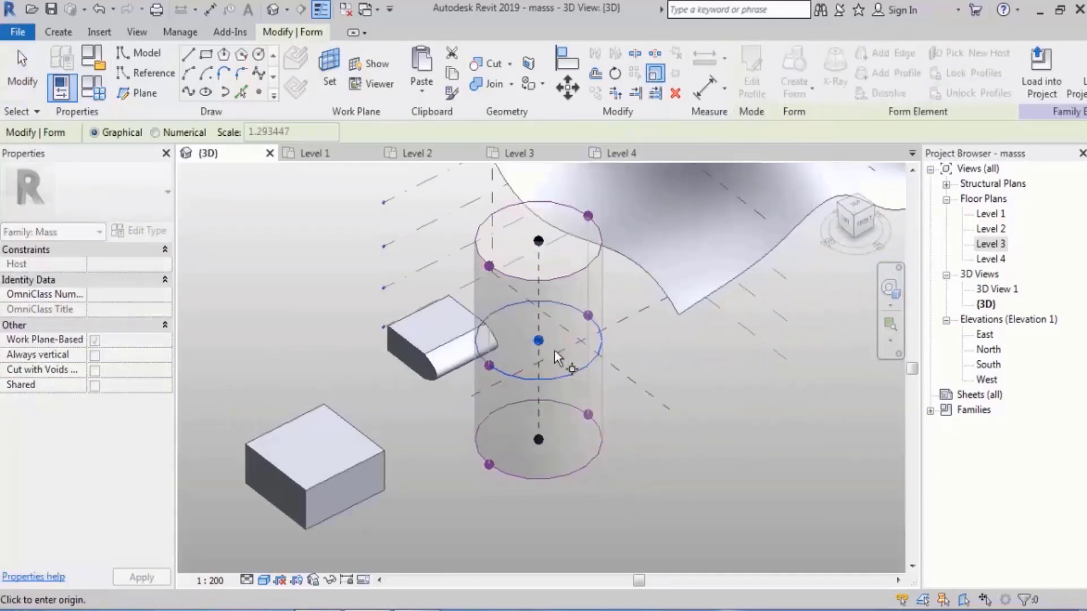
{"action": "left_click", "coordinate": [542, 339]}
{"action": "left_click", "coordinate": [581, 368]}
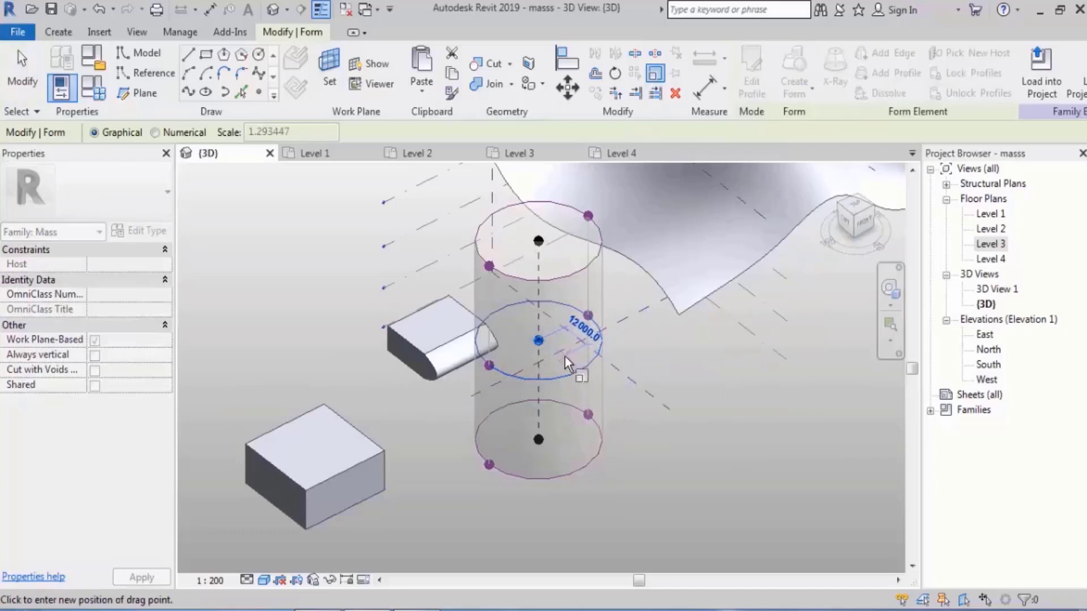
{"action": "left_click", "coordinate": [565, 355]}
{"action": "middle_click_drag", "start_coordinate": [736, 446], "coordinate": [702, 420], "text": "shift"}
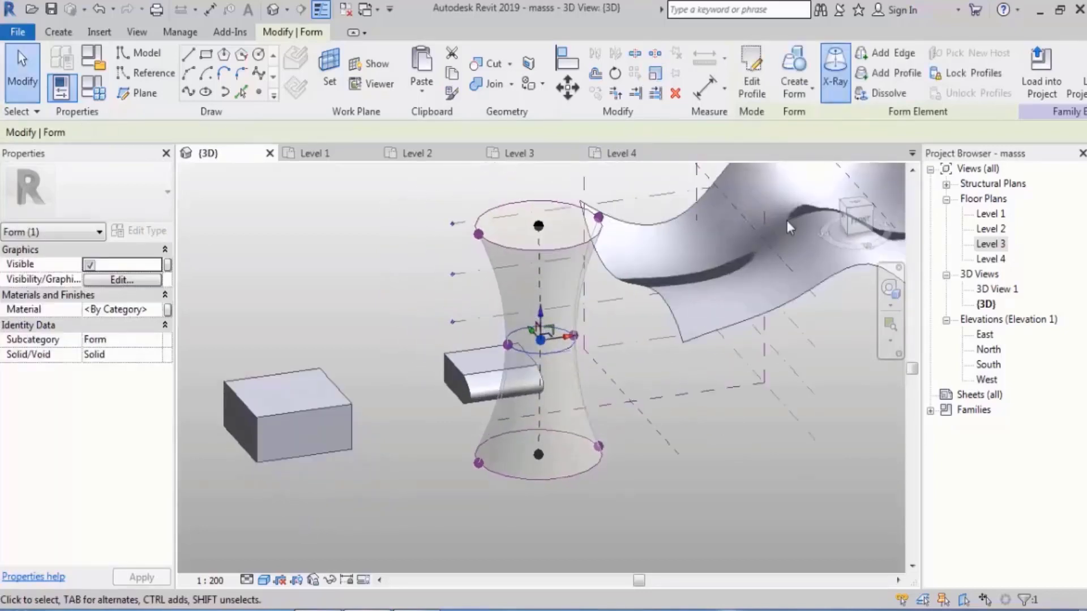
Turn off X-Ray and move the narrowed profile down near the base, and back up above the form's mid-height.
{"action": "left_click", "coordinate": [842, 88]}
{"action": "middle_click_drag", "start_coordinate": [728, 460], "coordinate": [772, 437], "text": "shift"}
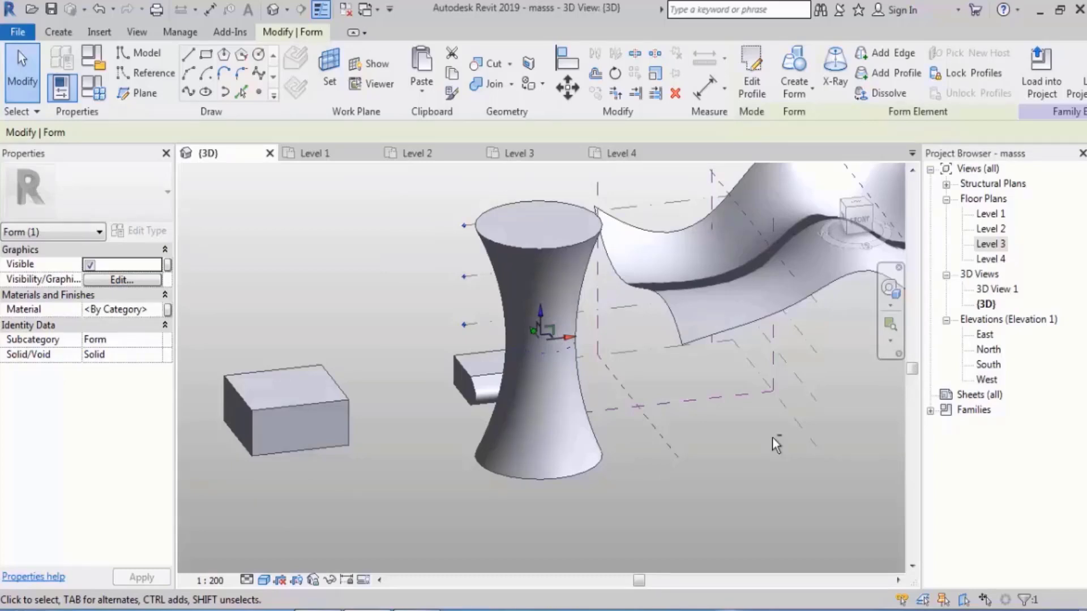
{"action": "middle_click_drag", "start_coordinate": [674, 343], "coordinate": [631, 303], "text": "shift"}
{"action": "left_click_drag", "start_coordinate": [544, 313], "coordinate": [635, 400]}
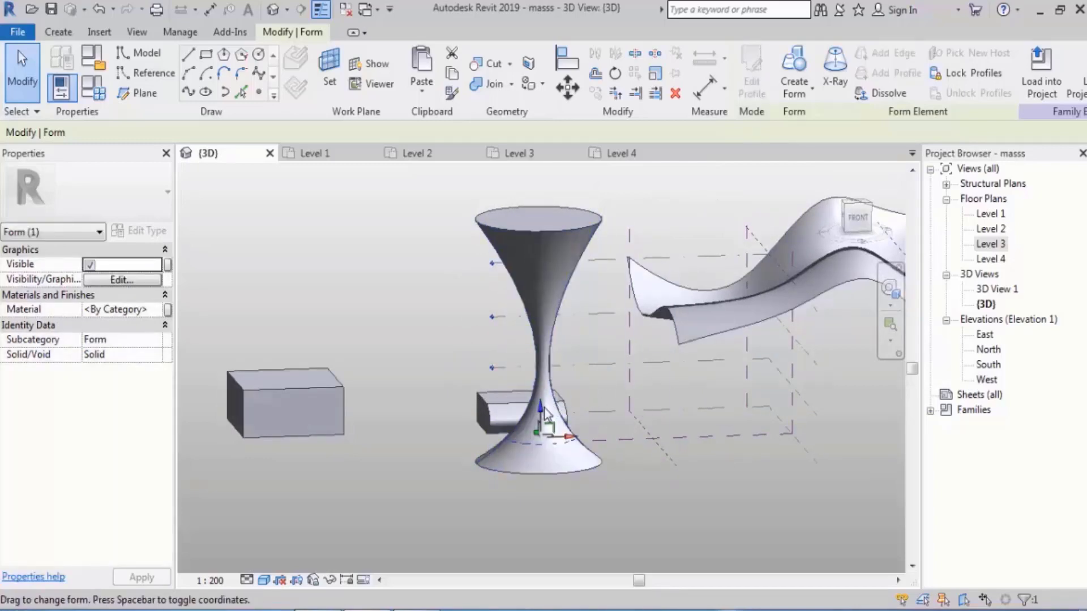
{"action": "left_click_drag", "start_coordinate": [540, 406], "coordinate": [551, 272]}
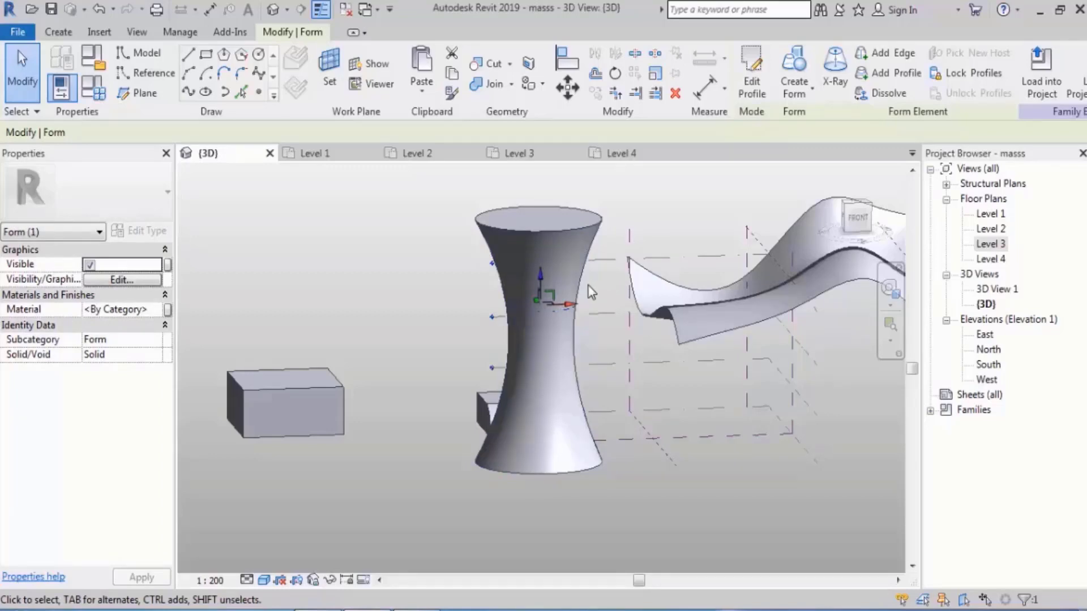
{"action": "middle_click_drag", "start_coordinate": [600, 287], "coordinate": [672, 386], "text": "shift"}
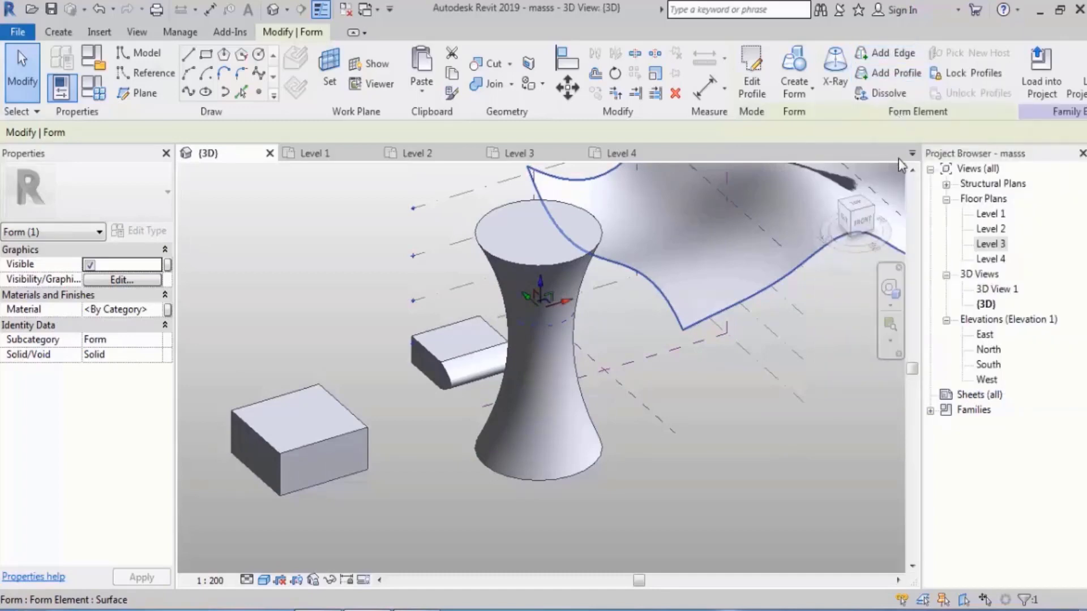
{"action": "scroll", "coordinate": [419, 369], "scroll_direction": "down", "scroll_amount": 2}
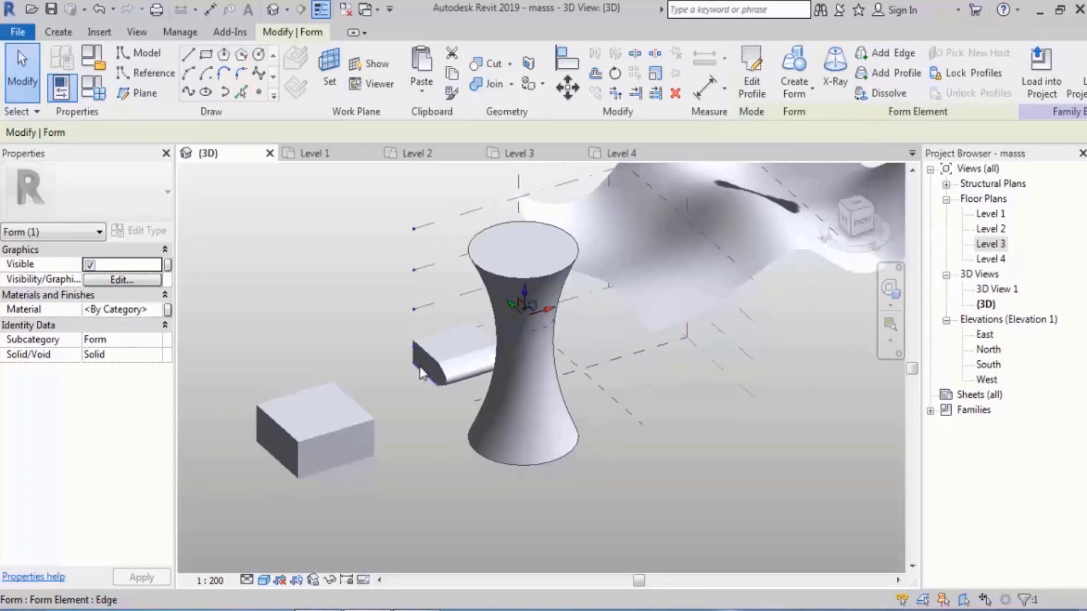
{"action": "middle_click_drag", "start_coordinate": [619, 347], "coordinate": [525, 413]}
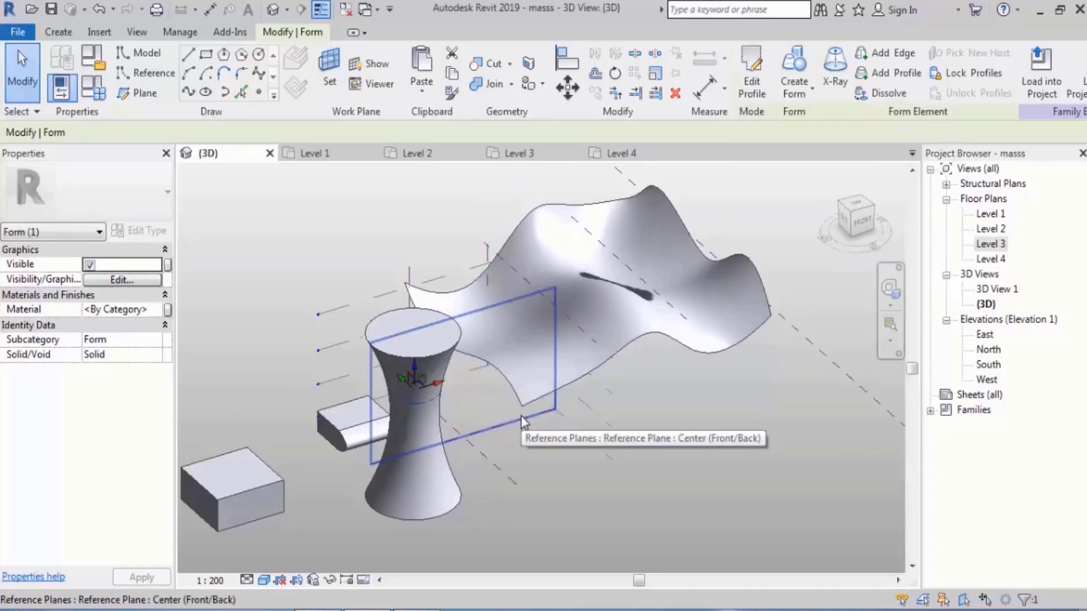
{"action": "scroll", "coordinate": [705, 206], "scroll_direction": "up", "scroll_amount": 1}
{"action": "middle_click_drag", "start_coordinate": [734, 267], "coordinate": [682, 348], "text": "shift"}
{"action": "left_click", "coordinate": [901, 56]}
{"action": "mouse_move", "coordinate": [519, 275]}
{"action": "middle_mouse_down", "text": "shift"}
{"action": "mouse_move", "coordinate": [538, 300]}
{"action": "mouse_move", "coordinate": [515, 310]}
{"action": "mouse_move", "coordinate": [530, 303]}
{"action": "mouse_move", "coordinate": [533, 275]}
{"action": "middle_mouse_up", "text": "shift"}
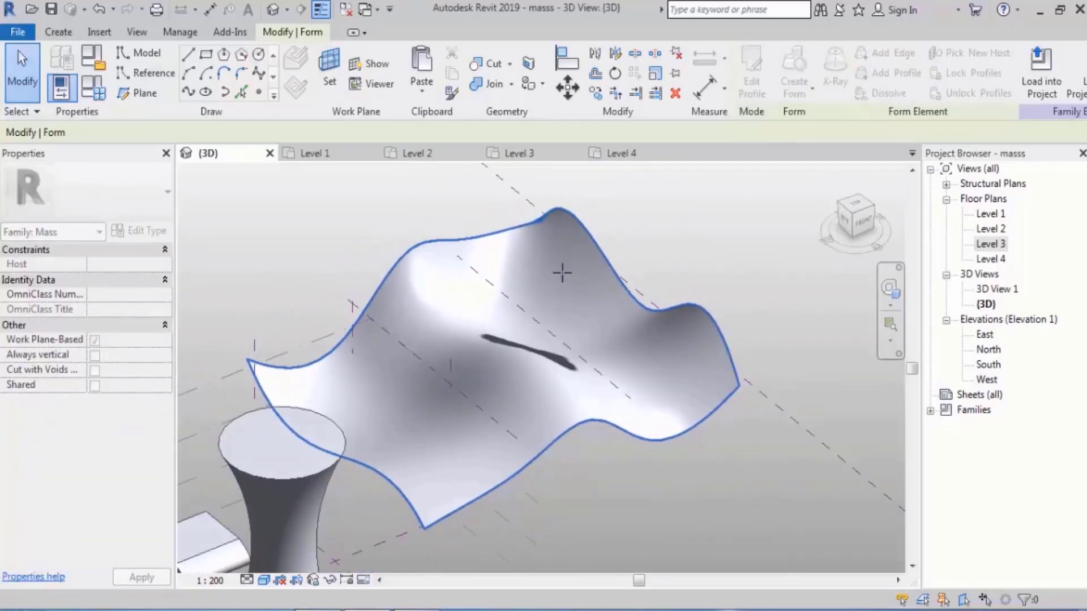
{"action": "key", "text": "Escape"}
{"action": "key", "text": "Escape"}
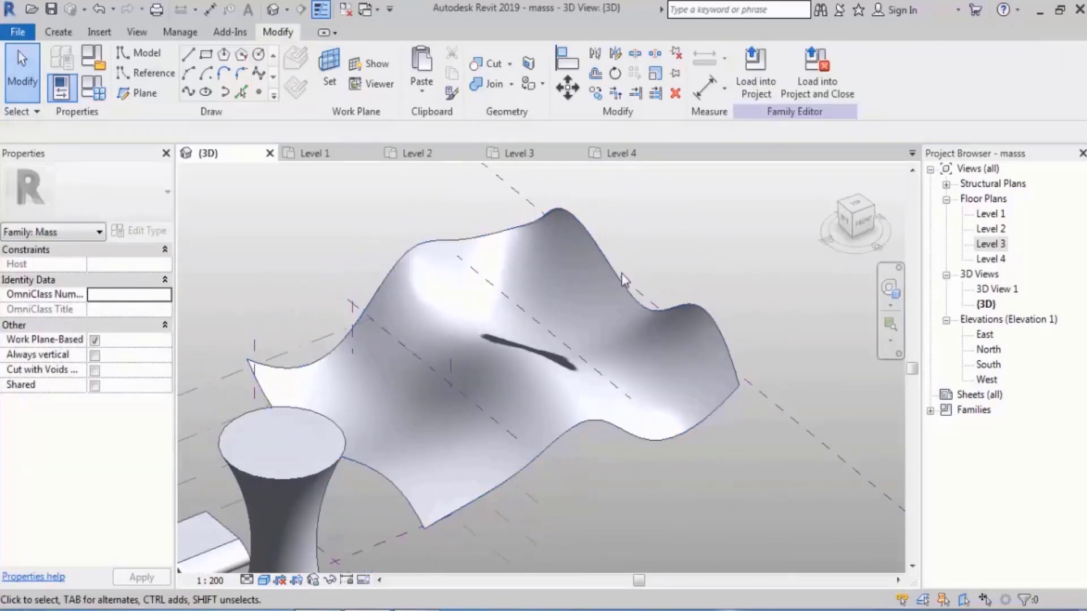
Select the wavy surface and add several edges across it with Add Edge.
{"action": "left_click", "coordinate": [576, 280]}
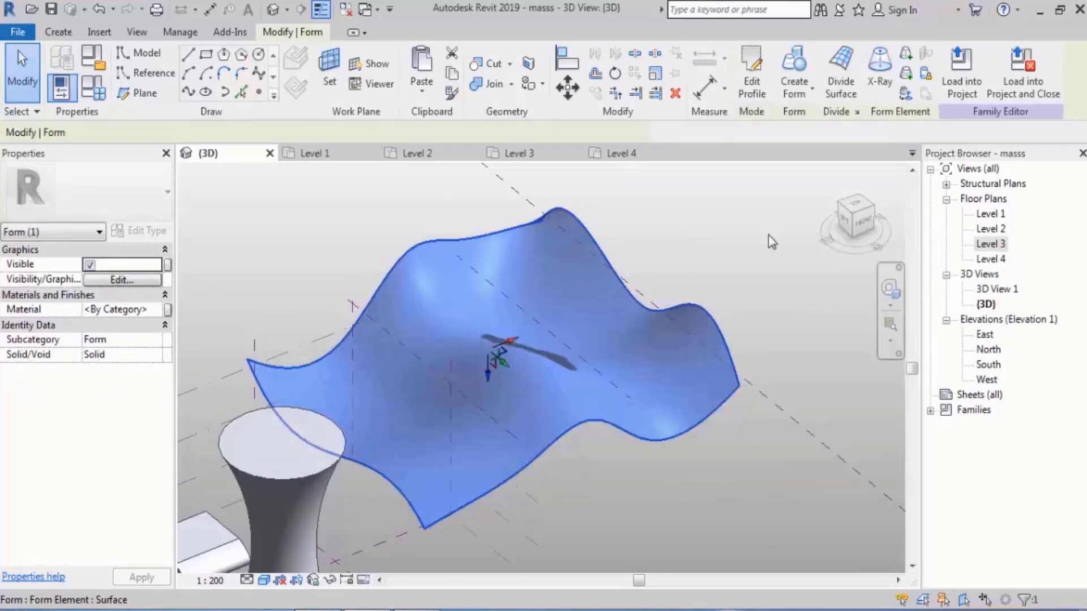
{"action": "left_click", "coordinate": [906, 54]}
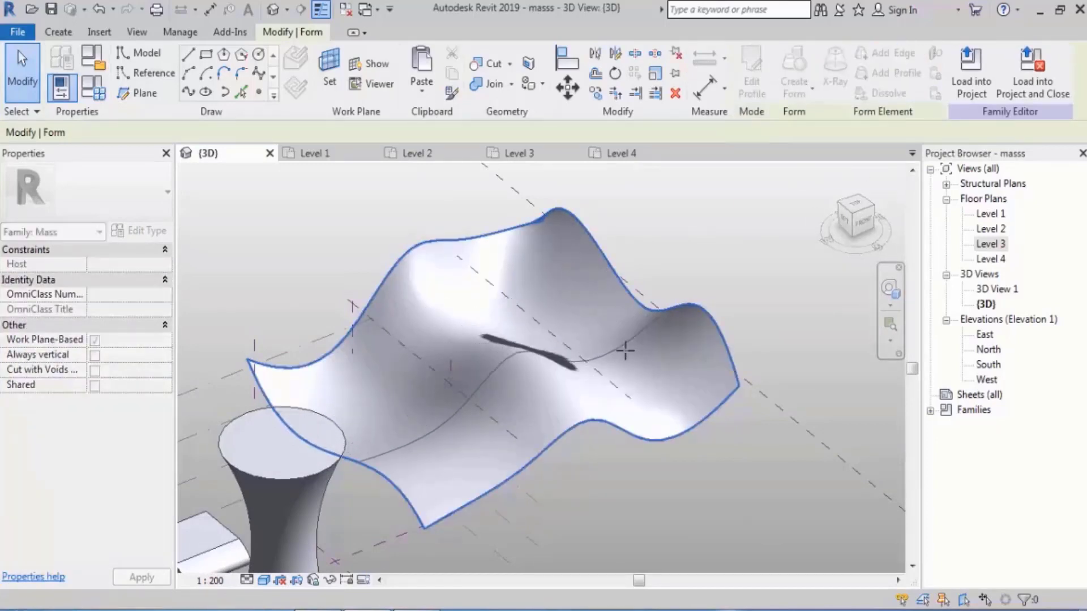
{"action": "mouse_move", "coordinate": [642, 344]}
{"action": "middle_mouse_down", "text": "shift"}
{"action": "mouse_move", "coordinate": [589, 386]}
{"action": "mouse_move", "coordinate": [674, 315]}
{"action": "mouse_move", "coordinate": [596, 365]}
{"action": "mouse_move", "coordinate": [579, 357]}
{"action": "middle_mouse_up", "text": "shift"}
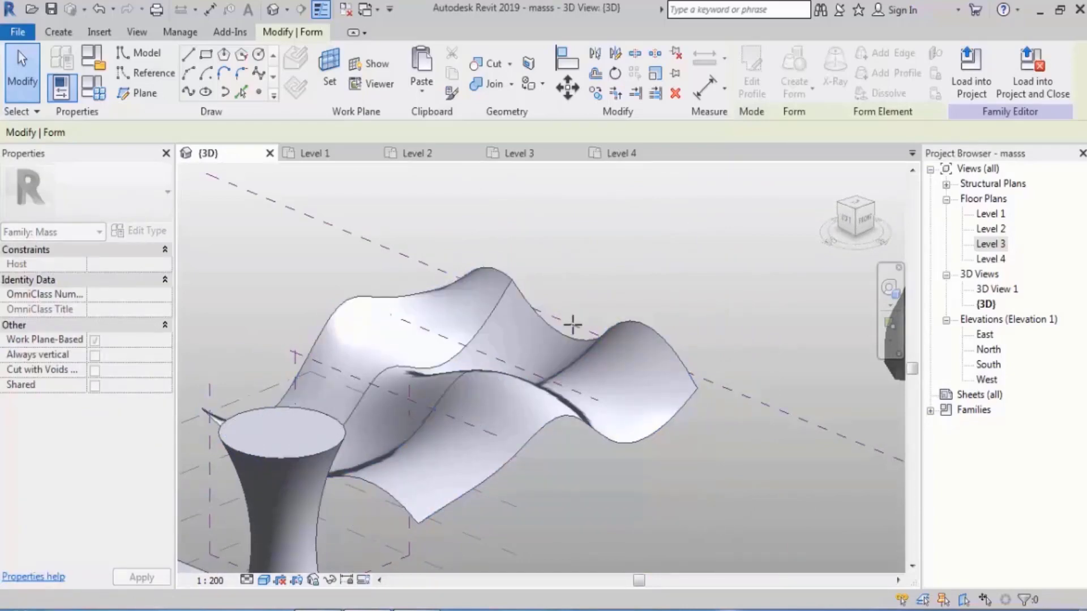
{"action": "middle_click_drag", "start_coordinate": [572, 324], "coordinate": [556, 360], "text": "shift"}
{"action": "scroll", "coordinate": [555, 360], "scroll_direction": "up", "scroll_amount": 5}
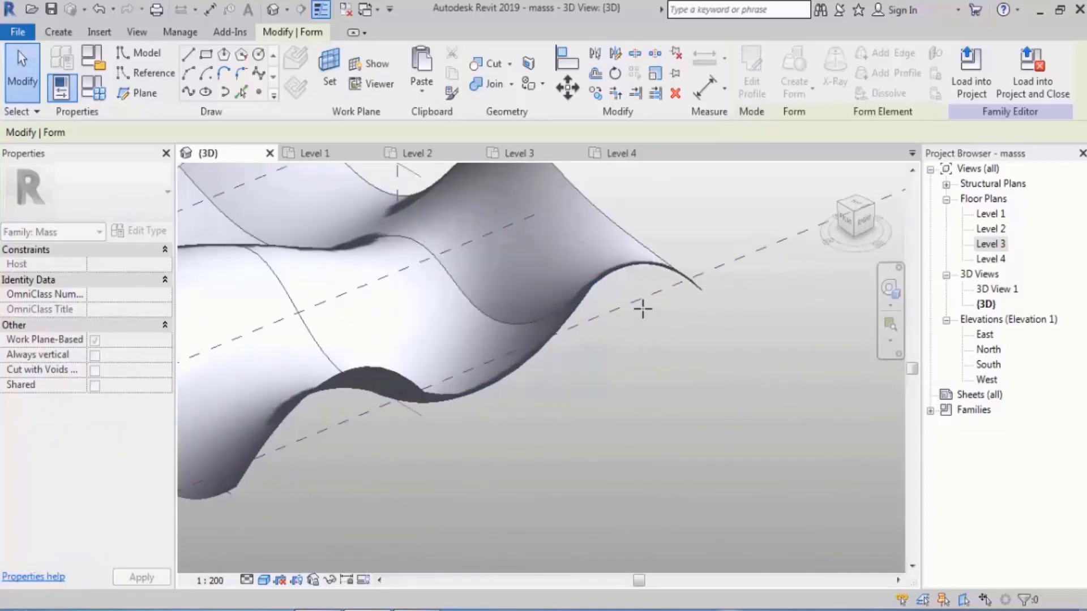
Add further edges across the wavy surface, deleting the element flagged by the sketch constraint error.
{"action": "middle_click_drag", "start_coordinate": [568, 262], "coordinate": [665, 334], "text": "shift"}
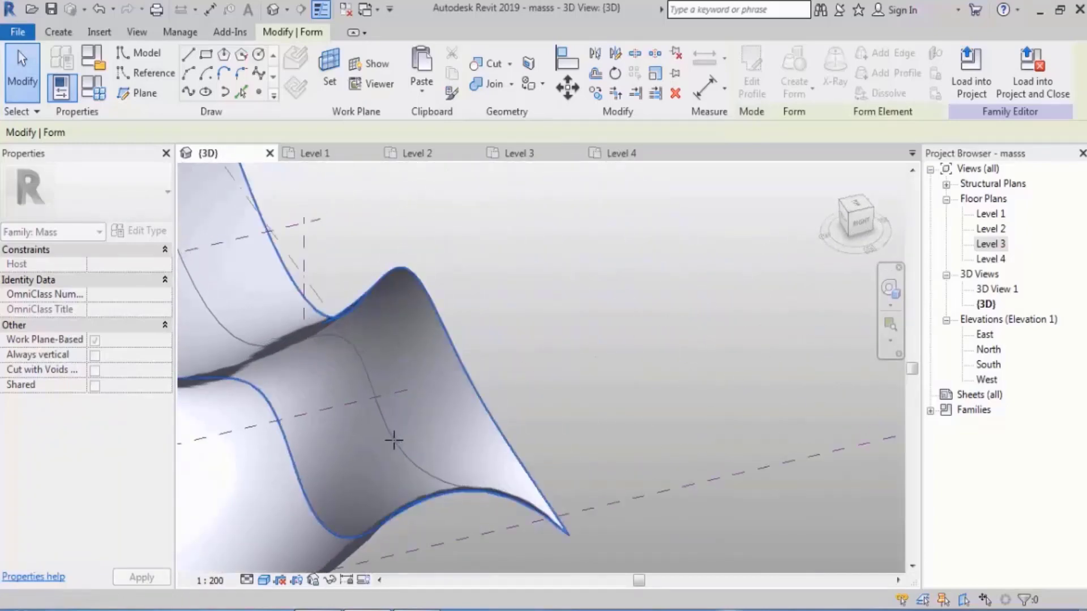
{"action": "scroll", "coordinate": [402, 436], "scroll_direction": "up", "scroll_amount": 4}
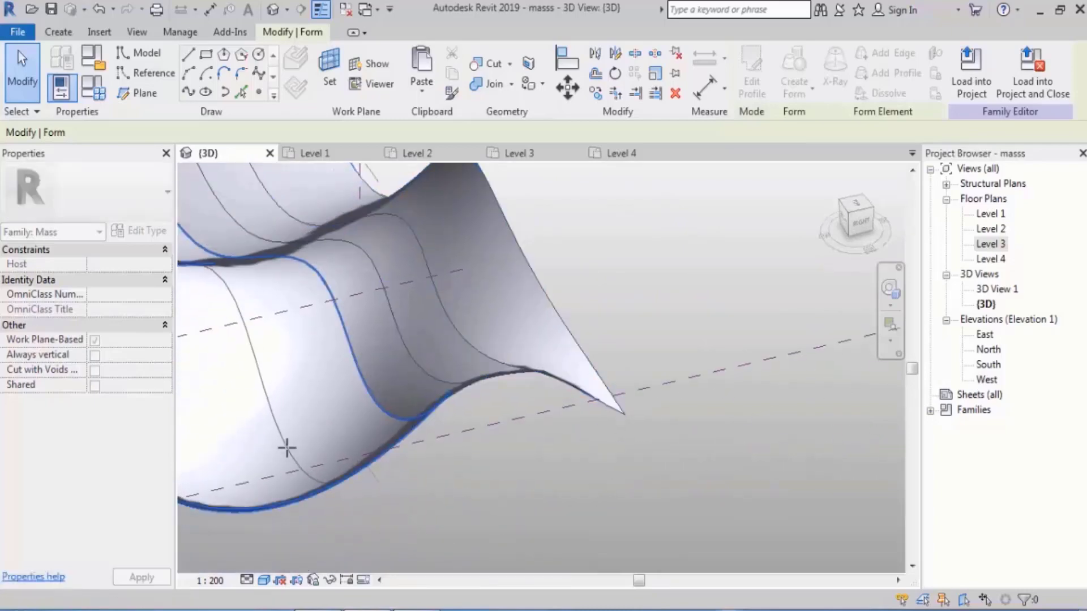
{"action": "left_click_drag", "start_coordinate": [287, 449], "coordinate": [221, 479]}
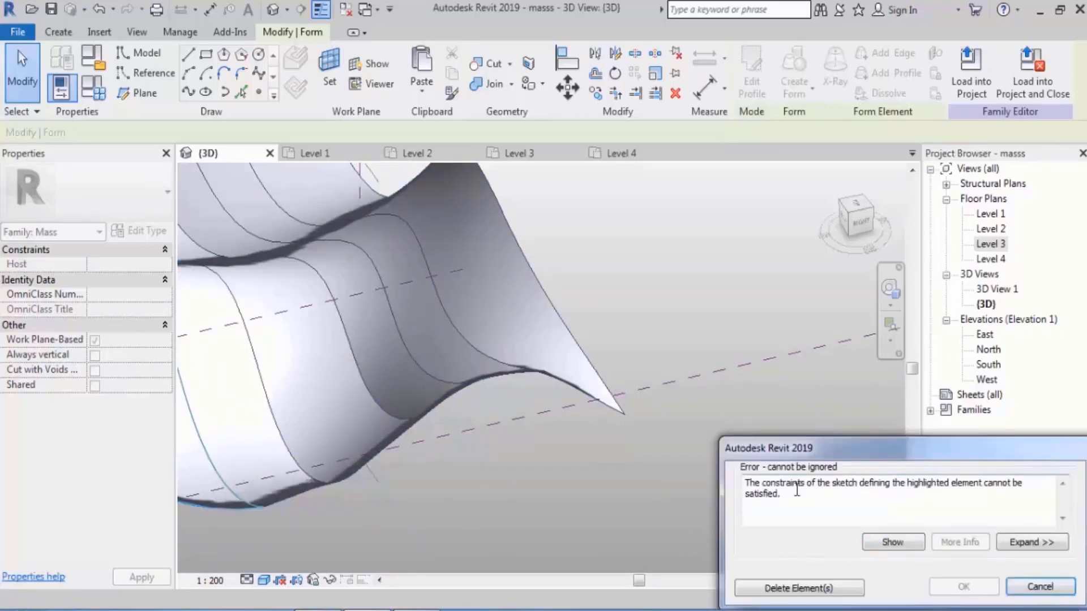
{"action": "left_click", "coordinate": [769, 583]}
{"action": "middle_click_drag", "start_coordinate": [439, 483], "coordinate": [594, 381], "text": "shift"}
{"action": "mouse_move", "coordinate": [525, 275]}
{"action": "middle_mouse_down", "text": "shift"}
{"action": "mouse_move", "coordinate": [572, 426]}
{"action": "mouse_move", "coordinate": [569, 375]}
{"action": "mouse_move", "coordinate": [315, 371]}
{"action": "mouse_move", "coordinate": [383, 355]}
{"action": "mouse_move", "coordinate": [595, 381]}
{"action": "mouse_move", "coordinate": [611, 446]}
{"action": "middle_mouse_up", "text": "shift"}
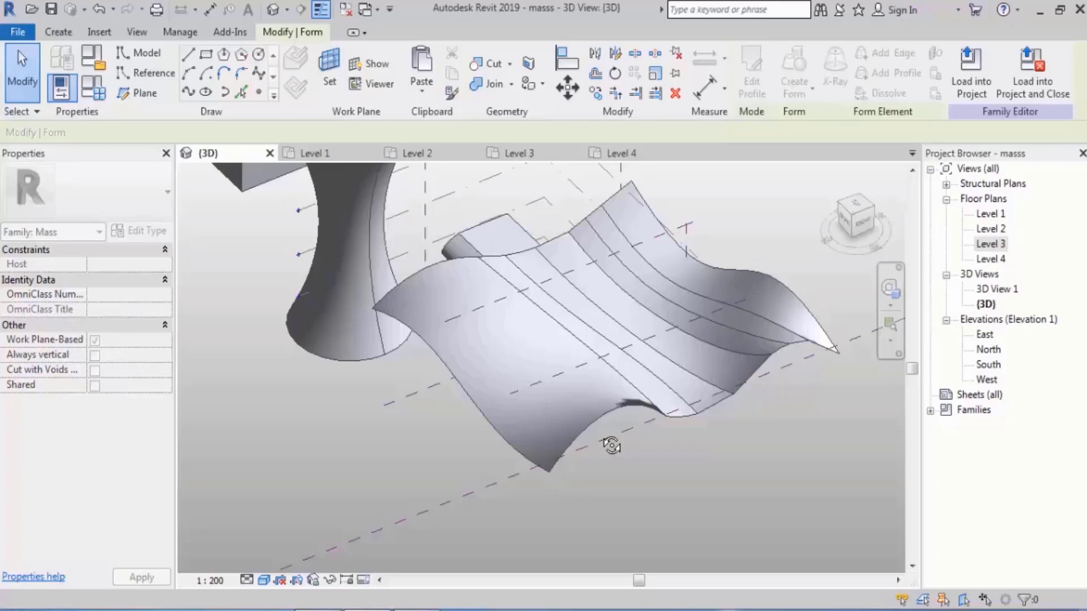
Add a diagonal edge across the box's top face, running from its front edge to its back edge.
{"action": "scroll", "coordinate": [626, 456], "scroll_direction": "down", "scroll_amount": 3}
{"action": "middle_click_drag", "start_coordinate": [626, 457], "coordinate": [648, 405], "text": "shift"}
{"action": "scroll", "coordinate": [341, 328], "scroll_direction": "up", "scroll_amount": 1}
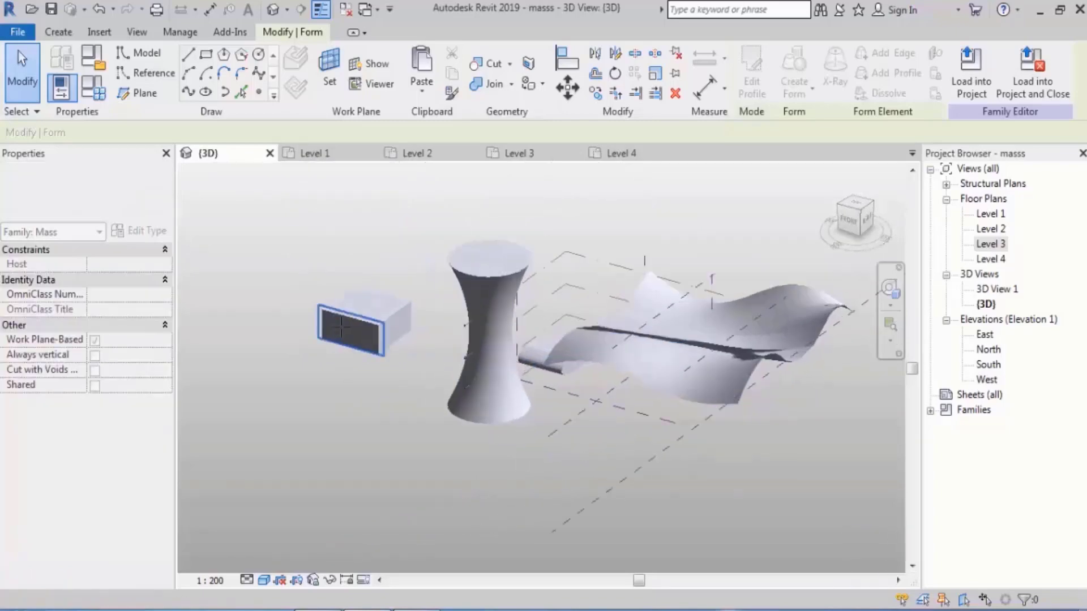
{"action": "scroll", "coordinate": [340, 327], "scroll_direction": "up", "scroll_amount": 3}
{"action": "middle_click_drag", "start_coordinate": [363, 340], "coordinate": [496, 323], "text": "shift"}
{"action": "middle_click_drag", "start_coordinate": [497, 323], "coordinate": [433, 346], "text": "shift"}
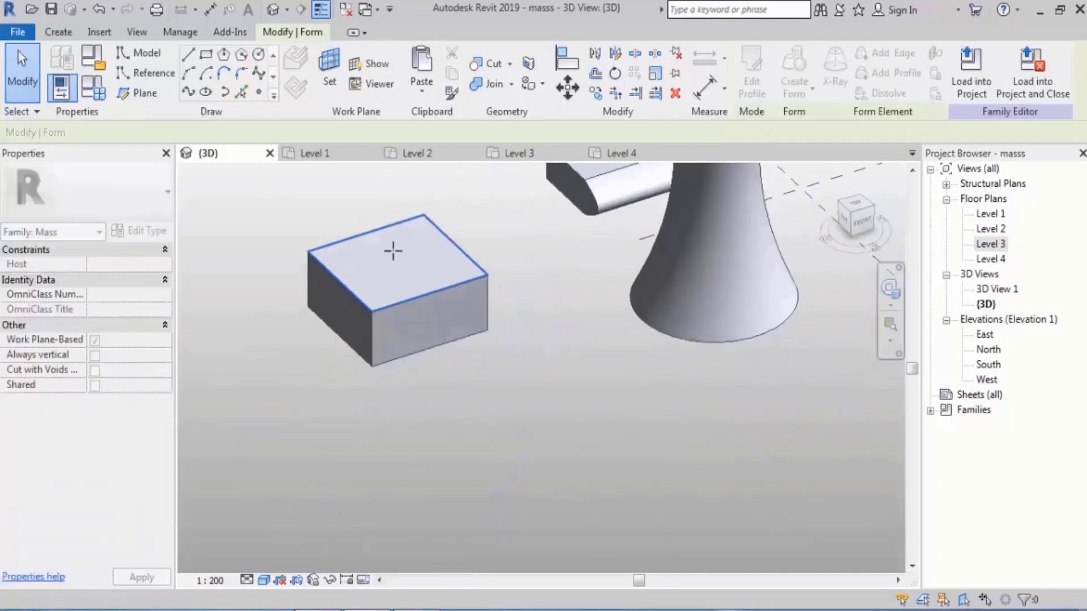
{"action": "scroll", "coordinate": [393, 251], "scroll_direction": "up", "scroll_amount": 4}
{"action": "middle_click_drag", "start_coordinate": [481, 283], "coordinate": [631, 255], "text": "shift"}
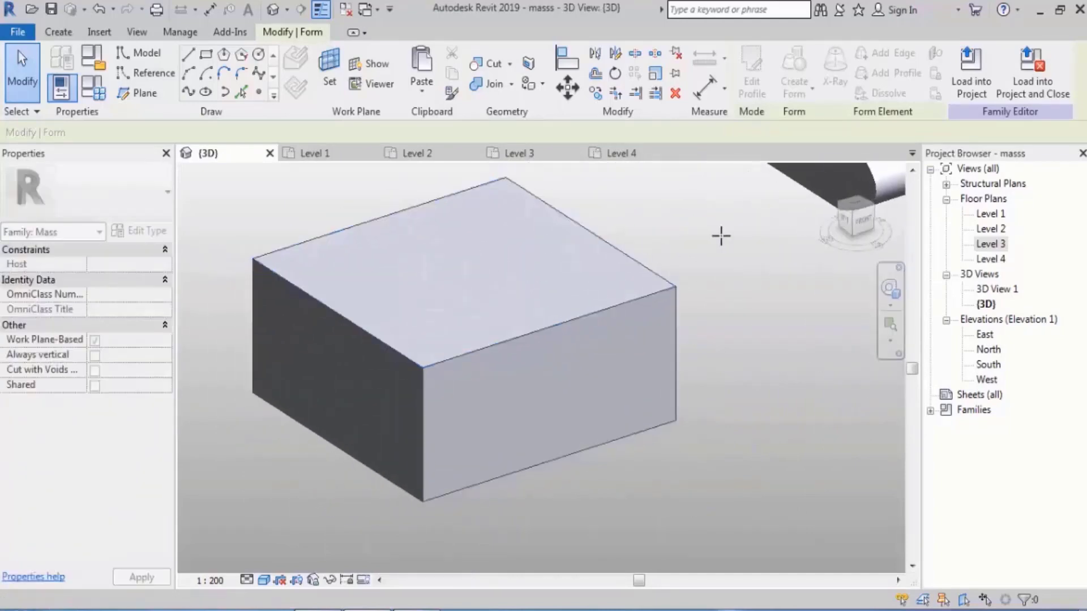
{"action": "left_click", "coordinate": [609, 340]}
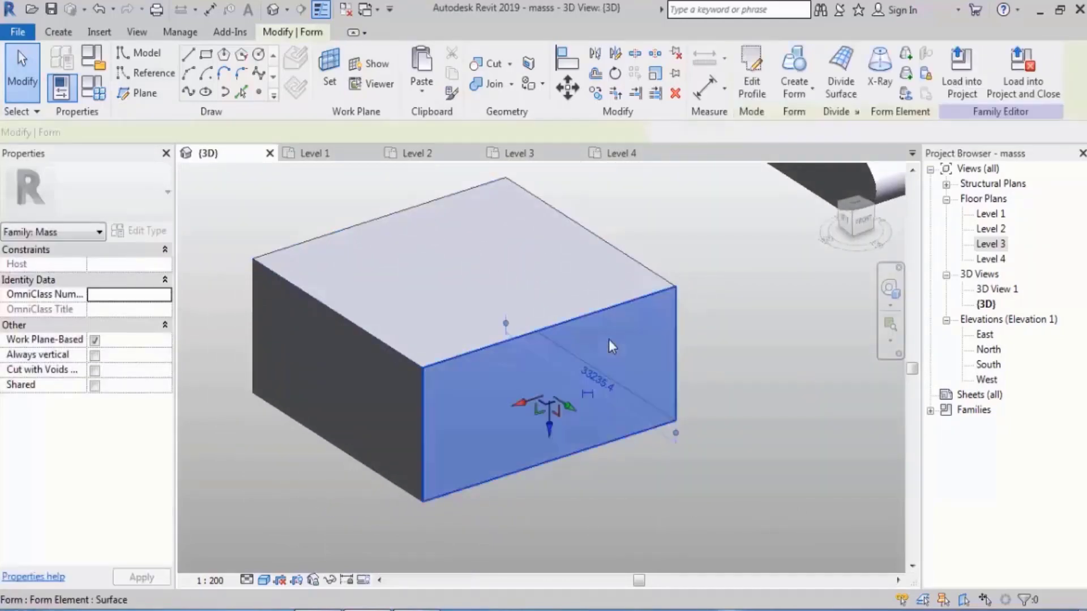
{"action": "left_click", "coordinate": [908, 55]}
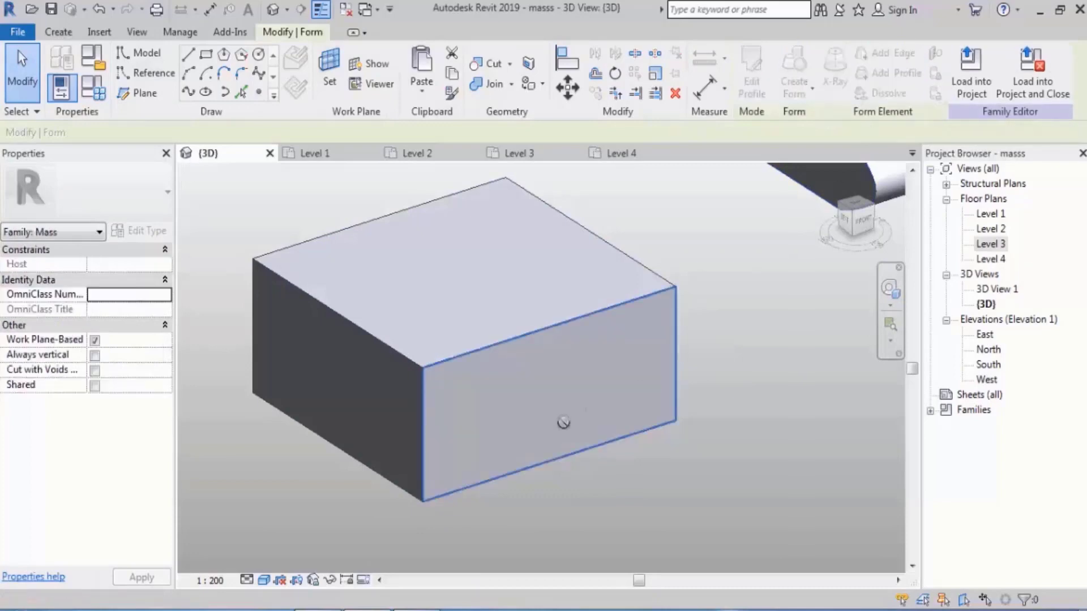
{"action": "left_click", "coordinate": [490, 347]}
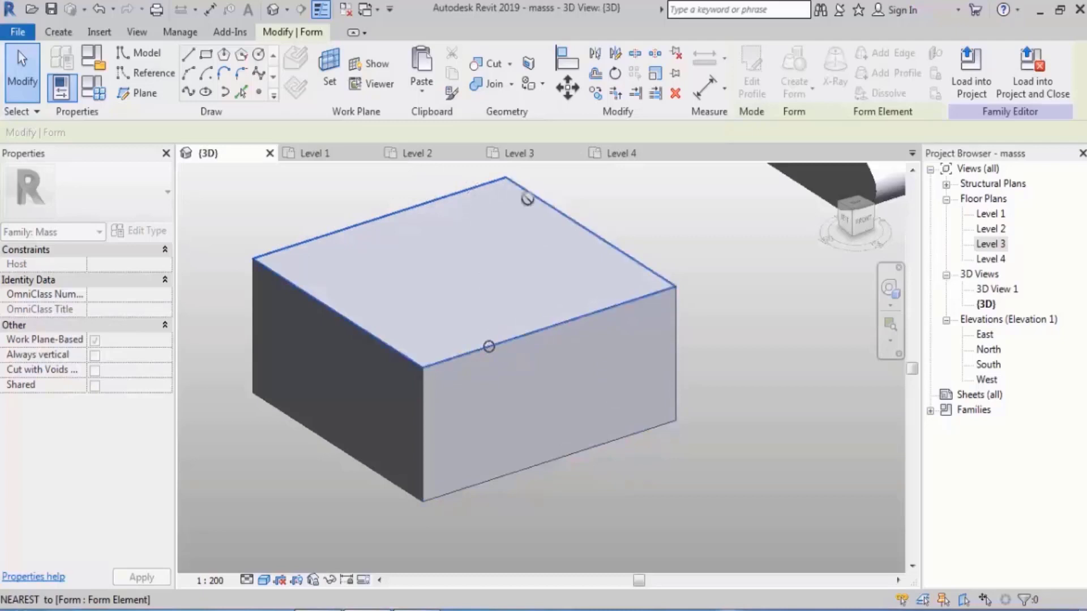
{"action": "left_click", "coordinate": [470, 188]}
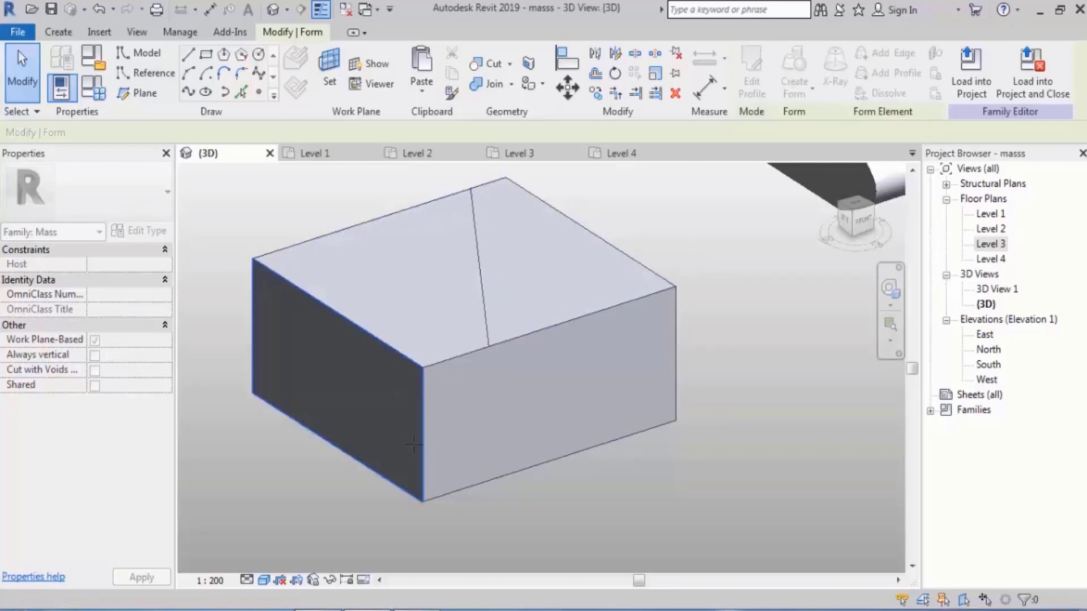
Add a second edge across the box's top face, close and roughly parallel to its dark side face, and end edge placement.
{"action": "scroll", "coordinate": [440, 491], "scroll_direction": "down", "scroll_amount": 2}
{"action": "middle_click_drag", "start_coordinate": [566, 355], "coordinate": [592, 427], "text": "shift"}
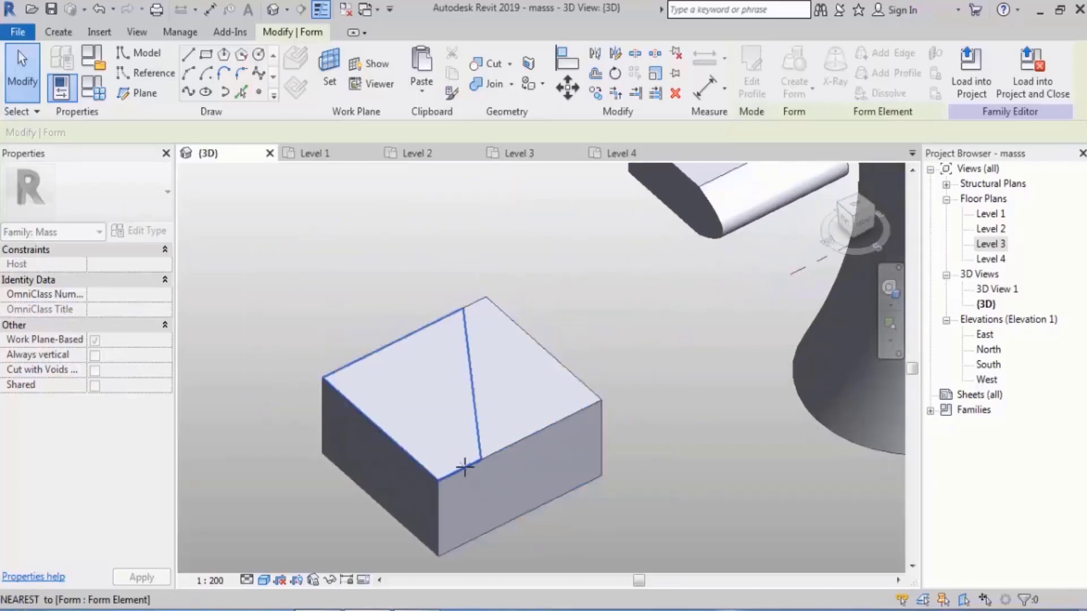
{"action": "left_click", "coordinate": [464, 467]}
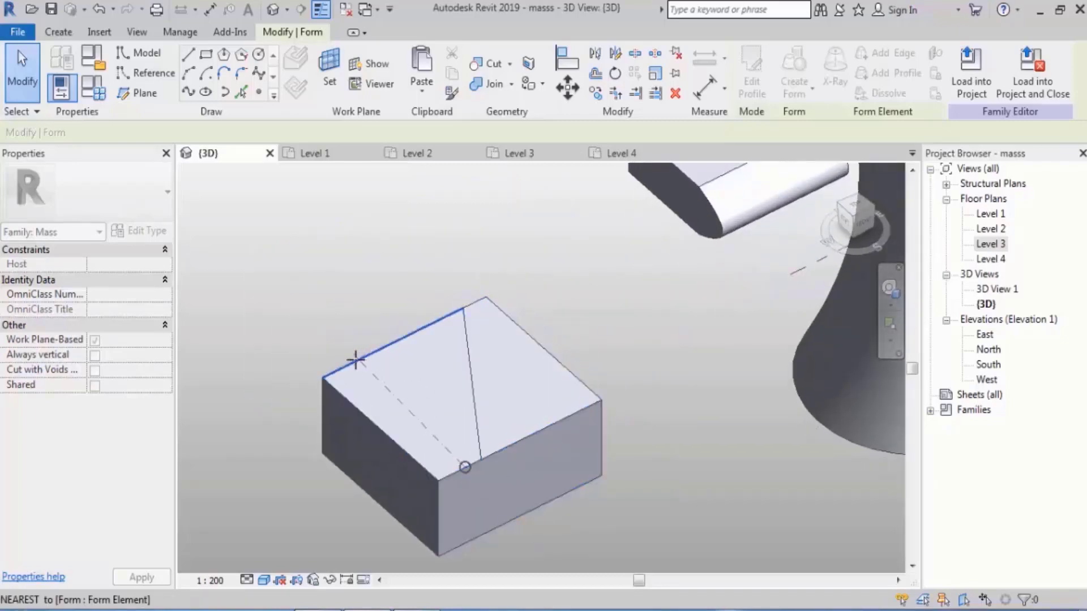
{"action": "left_click", "coordinate": [347, 366]}
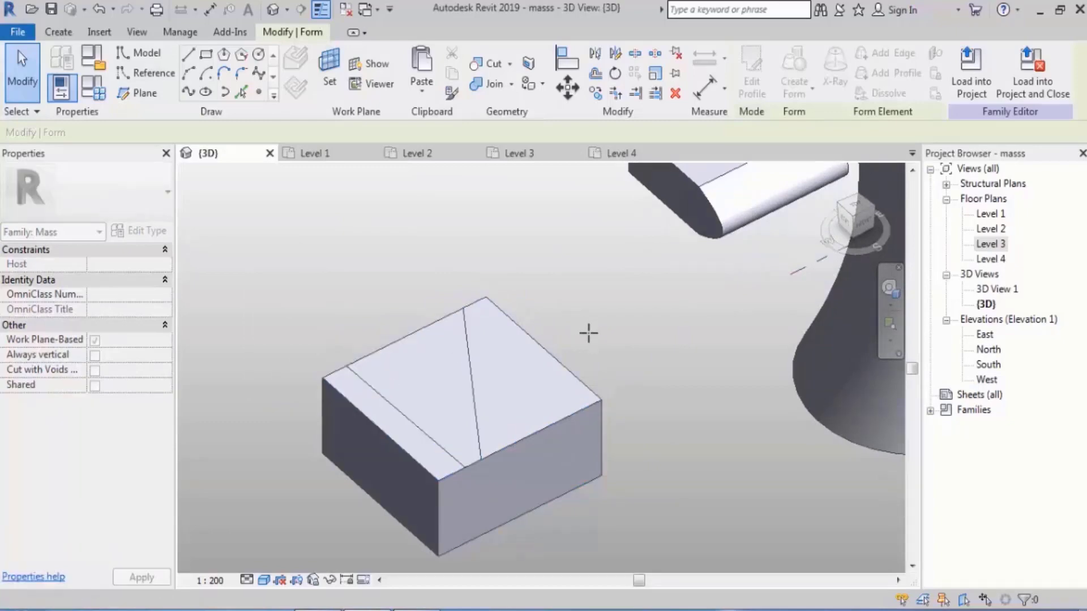
{"action": "key", "text": "Escape"}
{"action": "key", "text": "Escape"}
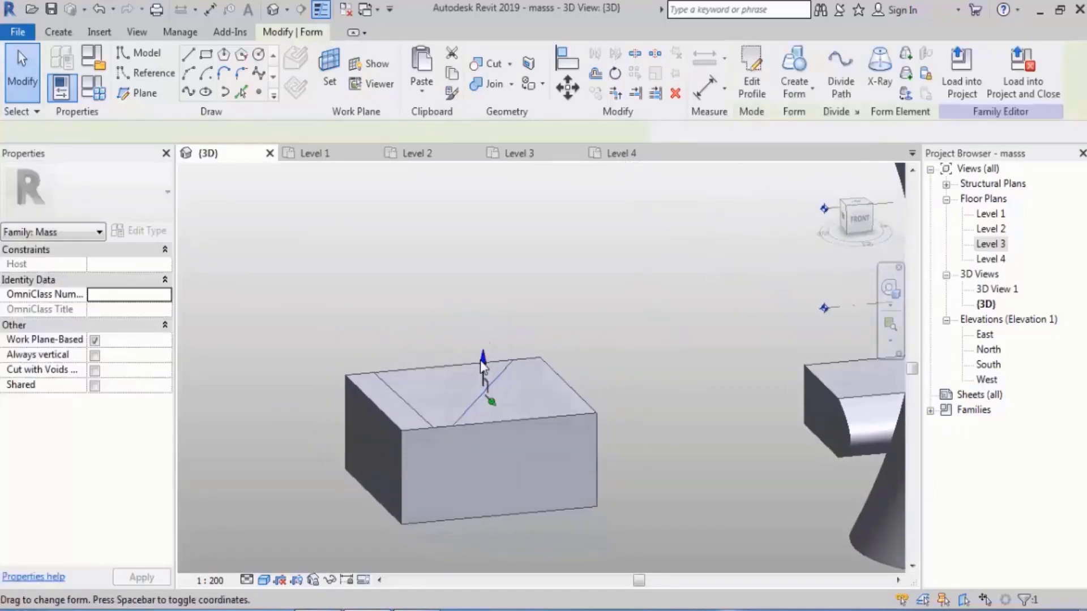
Raise the diagonal edge on the box's top face vertically to form a peaked ridge.
{"action": "left_click_drag", "start_coordinate": [482, 351], "coordinate": [558, 300]}
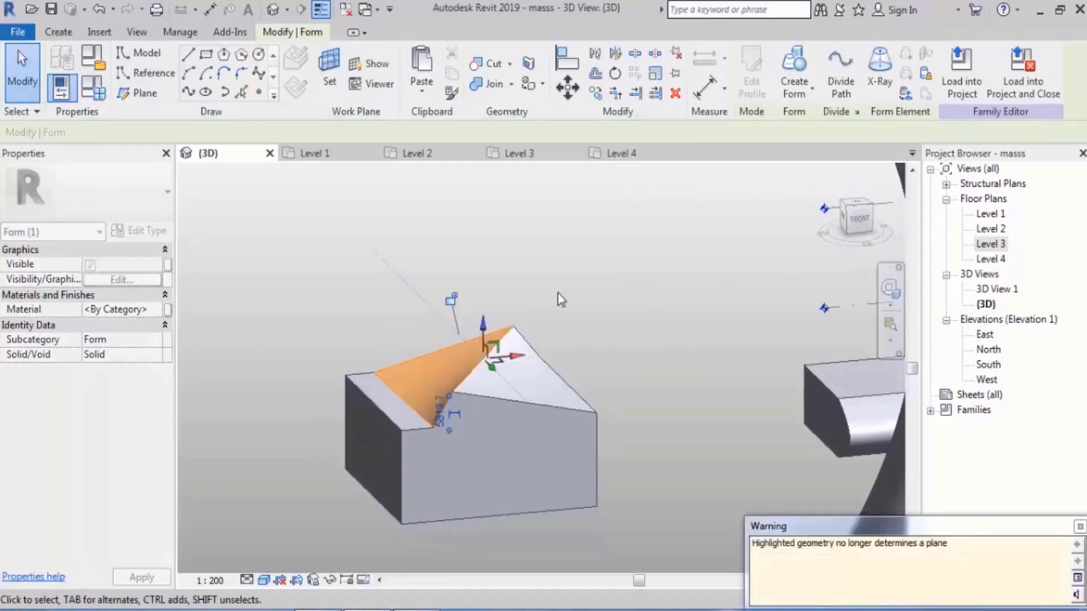
{"action": "left_click", "coordinate": [611, 293]}
{"action": "middle_click_drag", "start_coordinate": [601, 363], "coordinate": [649, 393], "text": "shift"}
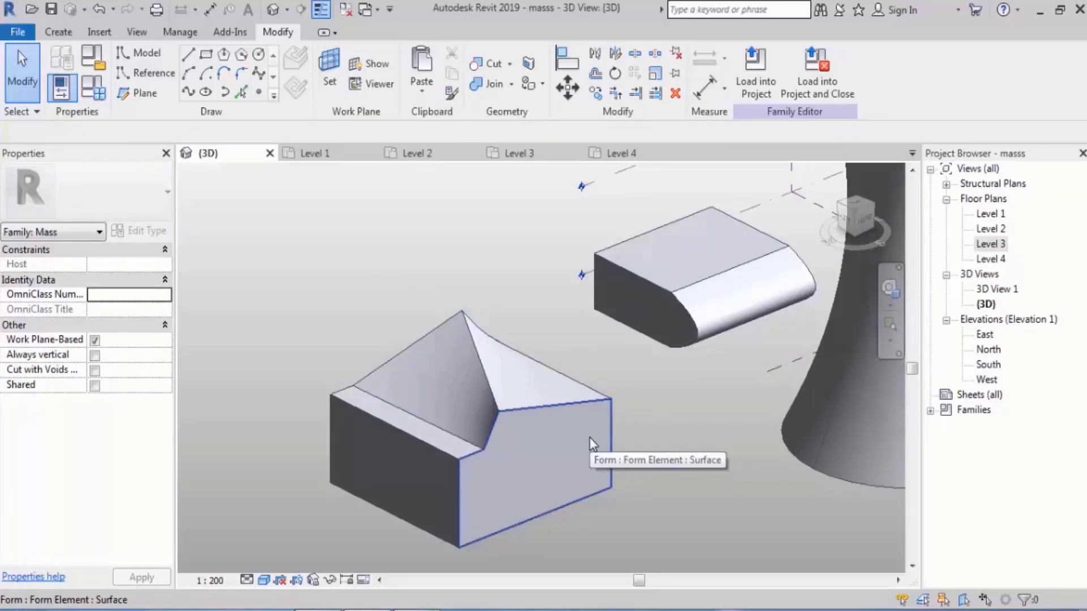
{"action": "left_click", "coordinate": [421, 609]}
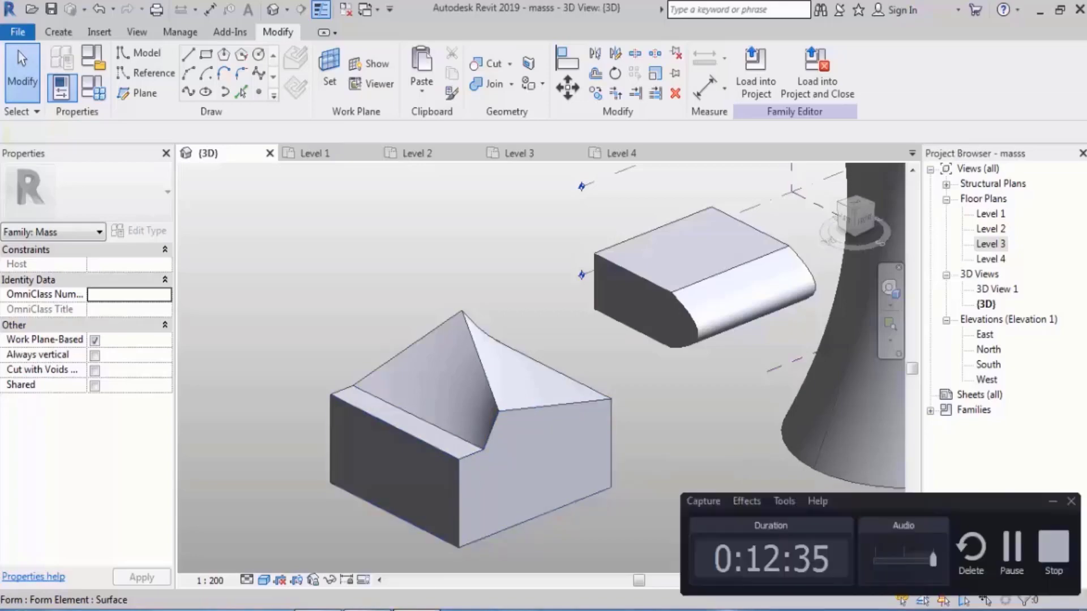
{"action": "left_click", "coordinate": [1011, 547]}
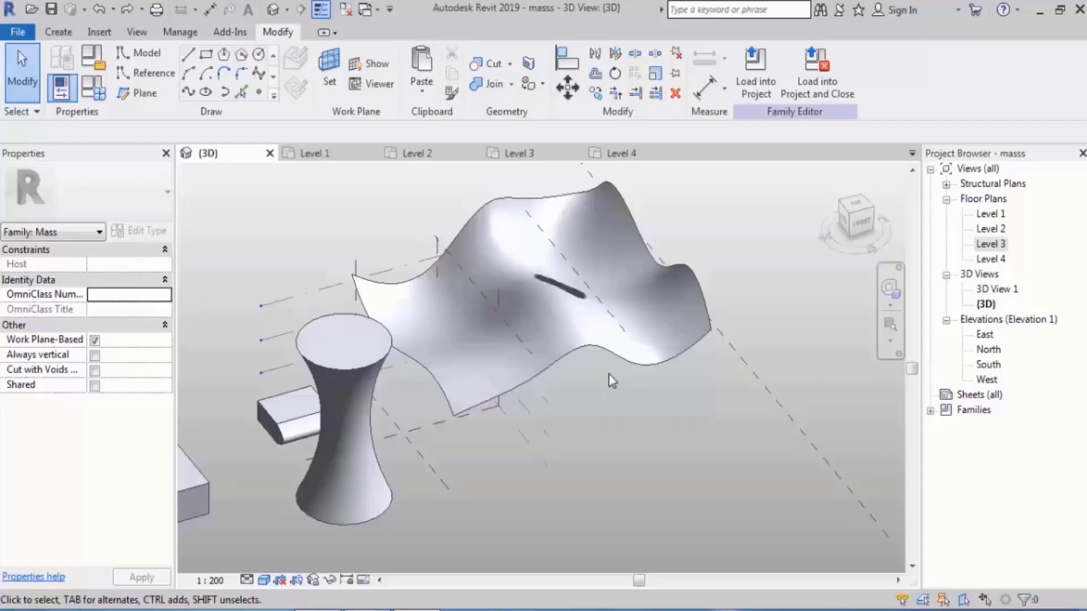
Add an edge across the wavy surface between two opposite boundary curves, and end edge placement.
{"action": "scroll", "coordinate": [566, 371], "scroll_direction": "up", "scroll_amount": 3}
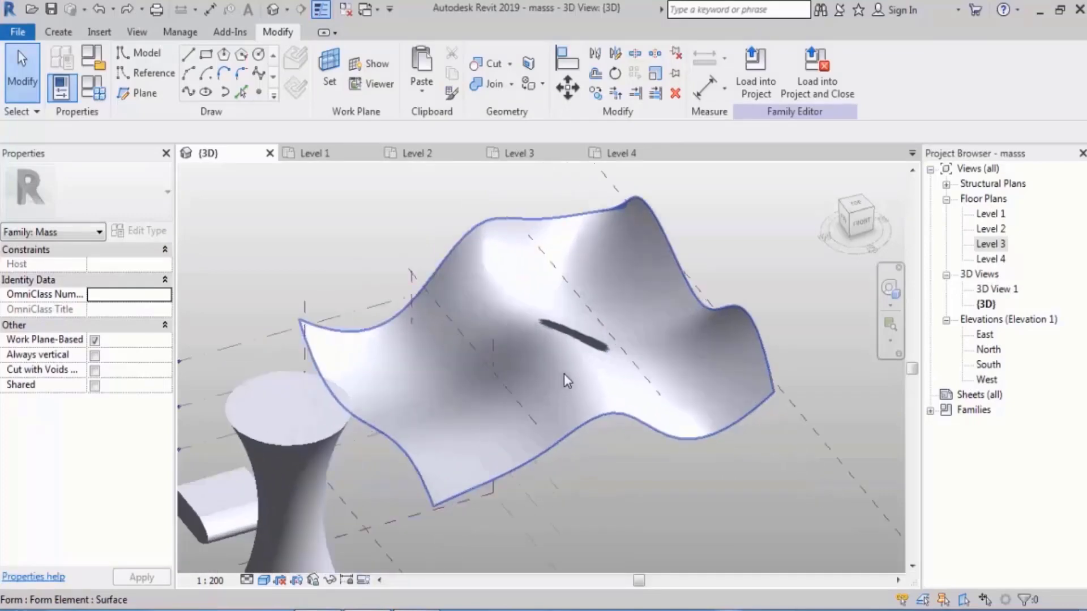
{"action": "left_click", "coordinate": [637, 276]}
{"action": "mouse_move", "coordinate": [710, 390]}
{"action": "middle_mouse_down", "text": "shift"}
{"action": "mouse_move", "coordinate": [682, 400]}
{"action": "mouse_move", "coordinate": [631, 378]}
{"action": "middle_mouse_up", "text": "shift"}
{"action": "mouse_move", "coordinate": [695, 312]}
{"action": "middle_mouse_down"}
{"action": "mouse_move", "coordinate": [669, 303]}
{"action": "mouse_move", "coordinate": [661, 264]}
{"action": "mouse_move", "coordinate": [671, 314]}
{"action": "middle_mouse_up"}
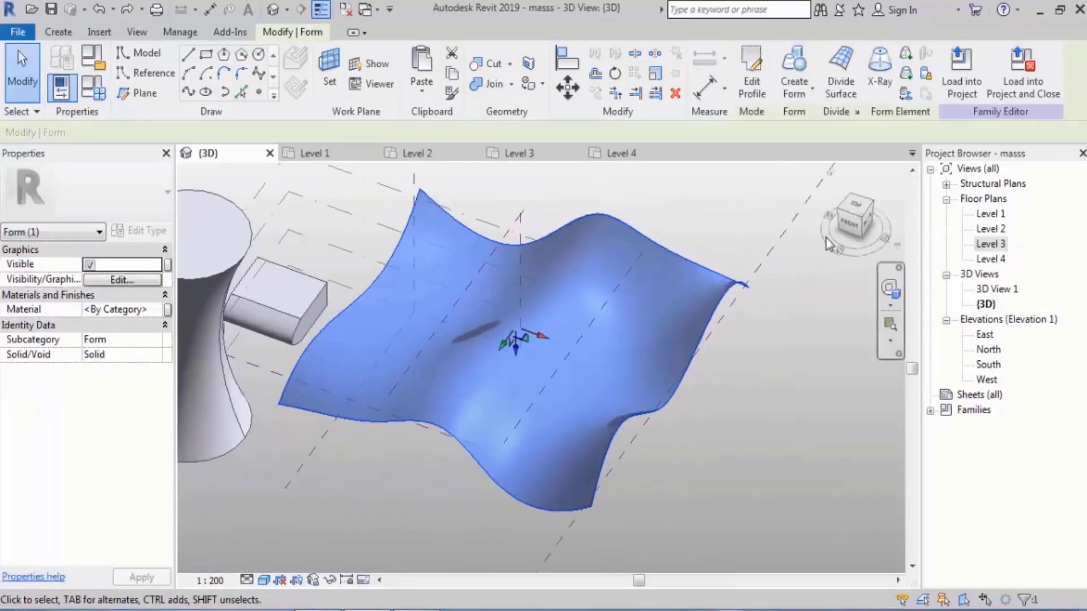
{"action": "left_click", "coordinate": [716, 345]}
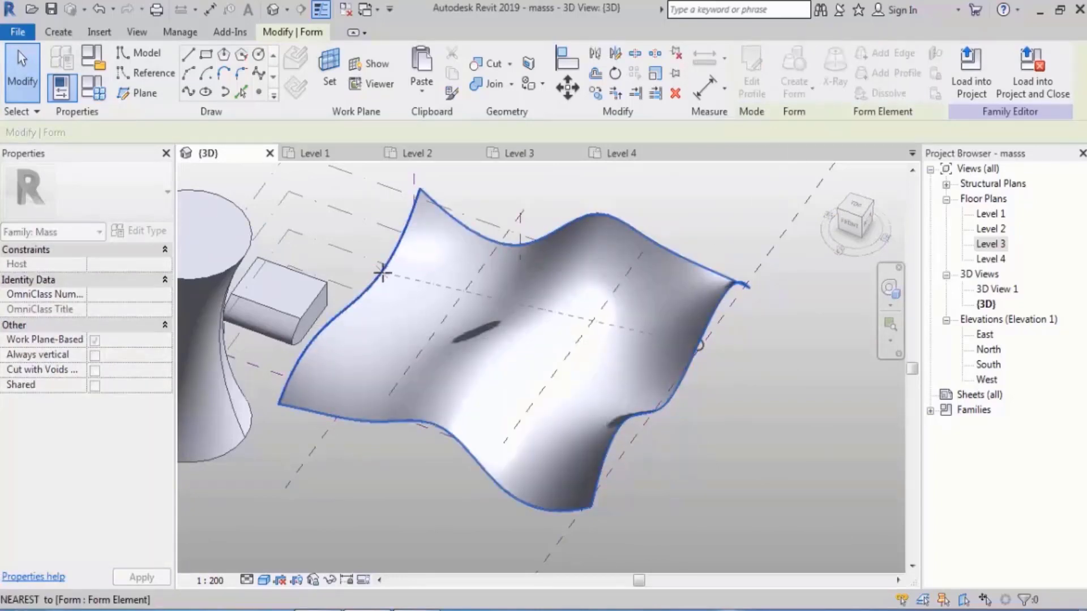
{"action": "mouse_move", "coordinate": [514, 375]}
{"action": "middle_mouse_down", "text": "shift"}
{"action": "mouse_move", "coordinate": [558, 396]}
{"action": "mouse_move", "coordinate": [708, 417]}
{"action": "mouse_move", "coordinate": [608, 334]}
{"action": "mouse_move", "coordinate": [677, 432]}
{"action": "mouse_move", "coordinate": [702, 499]}
{"action": "mouse_move", "coordinate": [644, 460]}
{"action": "middle_mouse_up", "text": "shift"}
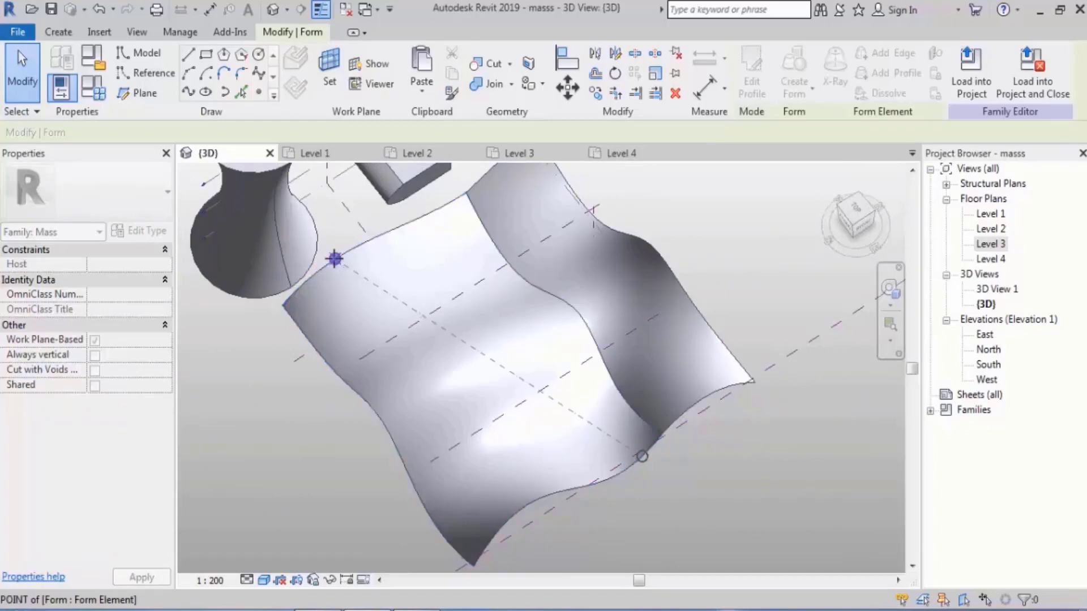
{"action": "key", "text": "Escape"}
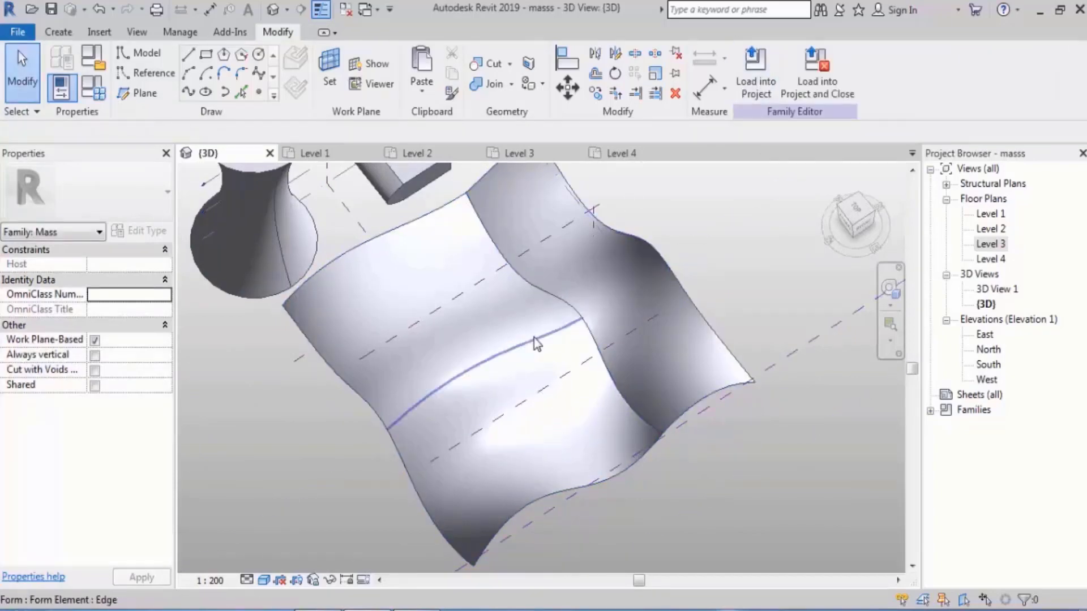
Add a second edge across the larger part of the wavy surface, between its two opposite boundary curves.
{"action": "left_click", "coordinate": [500, 311]}
{"action": "left_click", "coordinate": [500, 311]}
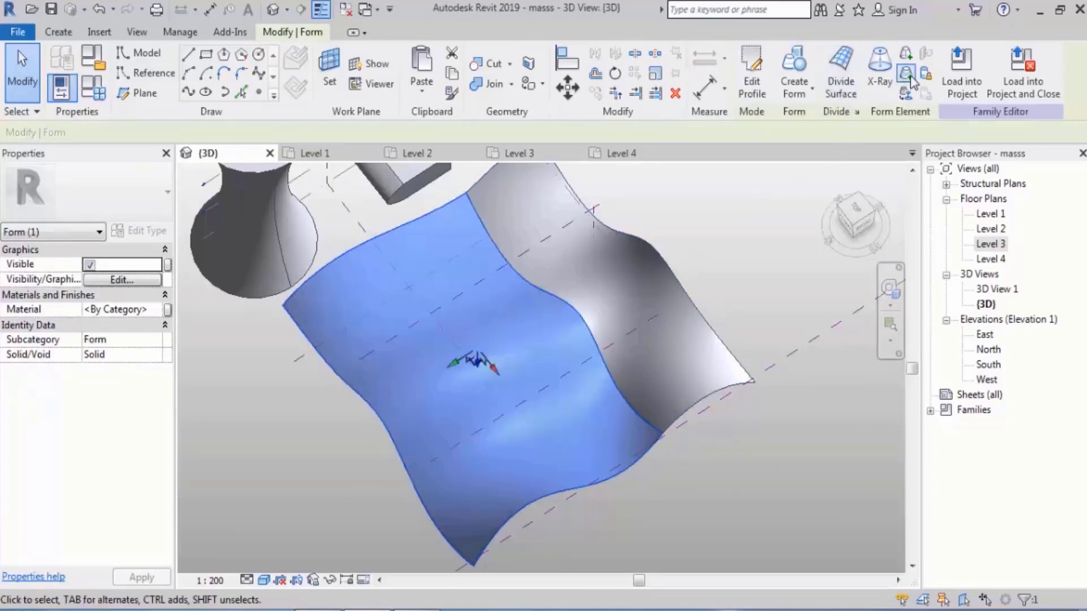
{"action": "left_click", "coordinate": [880, 74]}
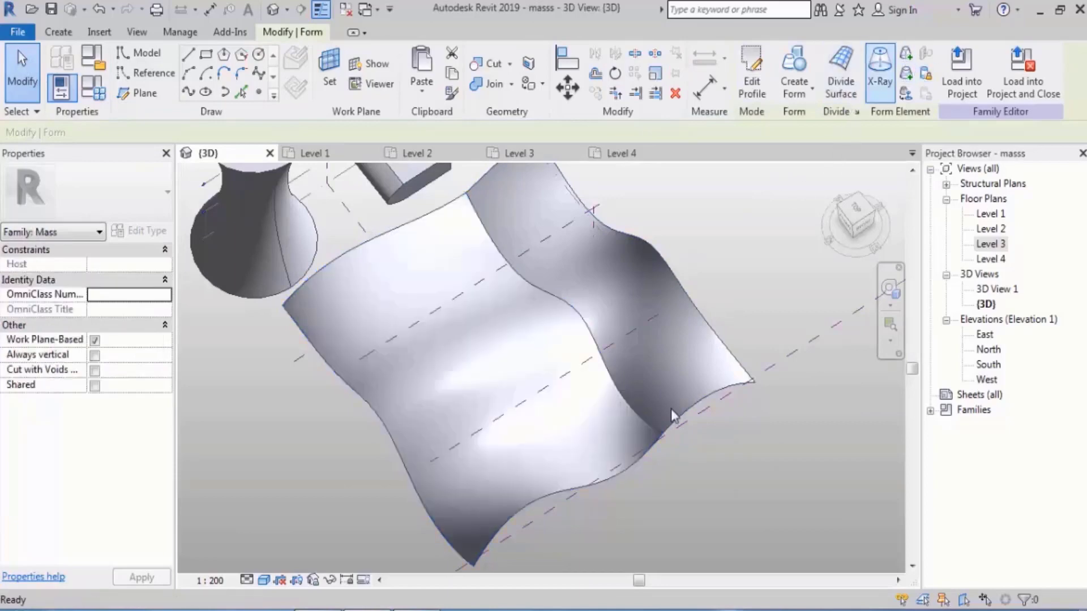
{"action": "left_click", "coordinate": [626, 469]}
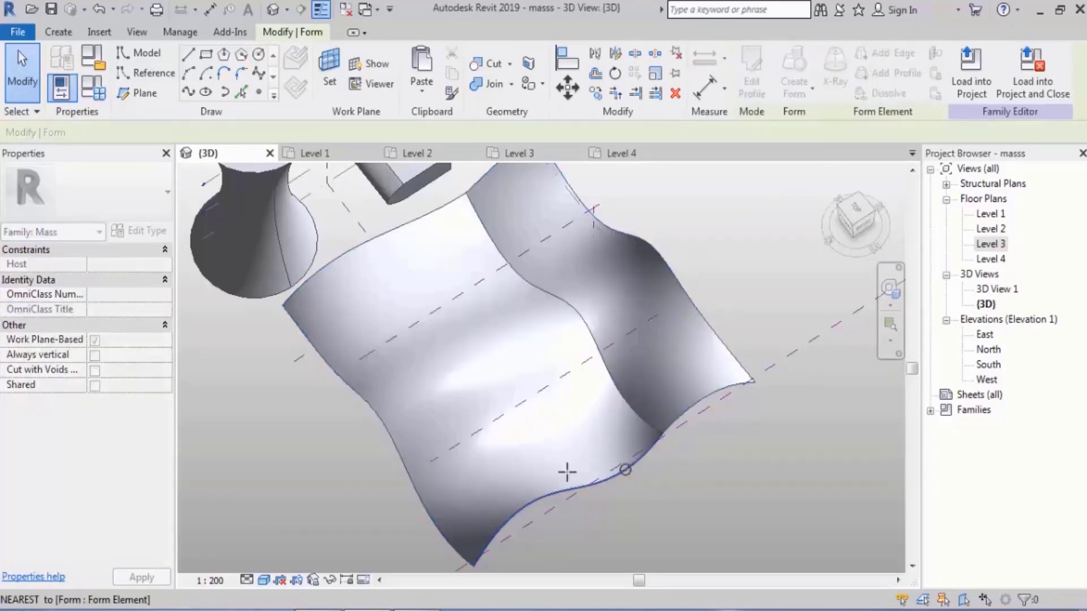
{"action": "left_click", "coordinate": [350, 249]}
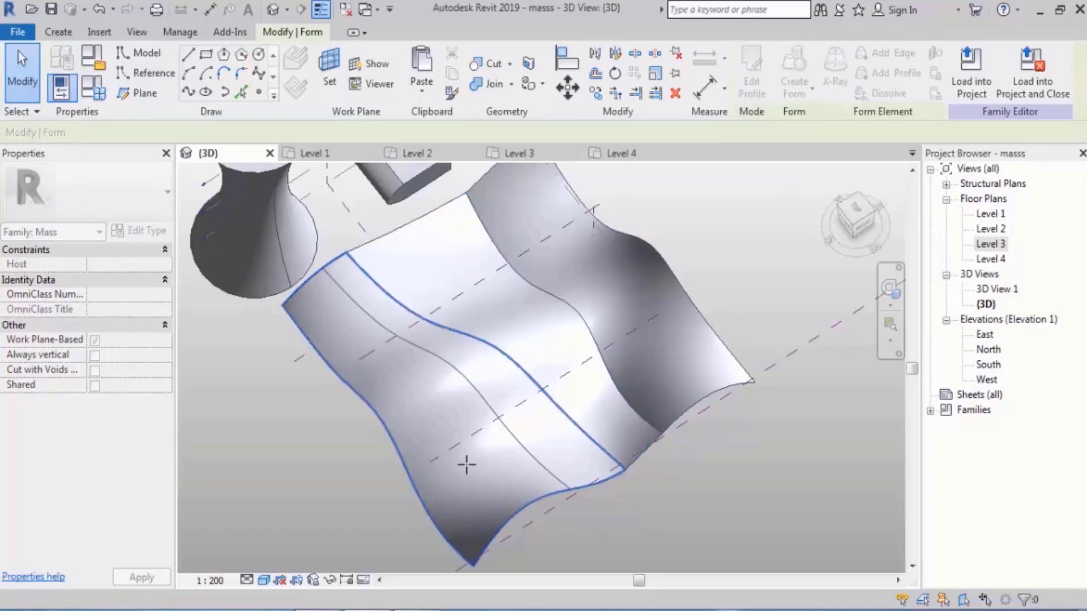
{"action": "middle_click_drag", "start_coordinate": [674, 475], "coordinate": [619, 435], "text": "shift"}
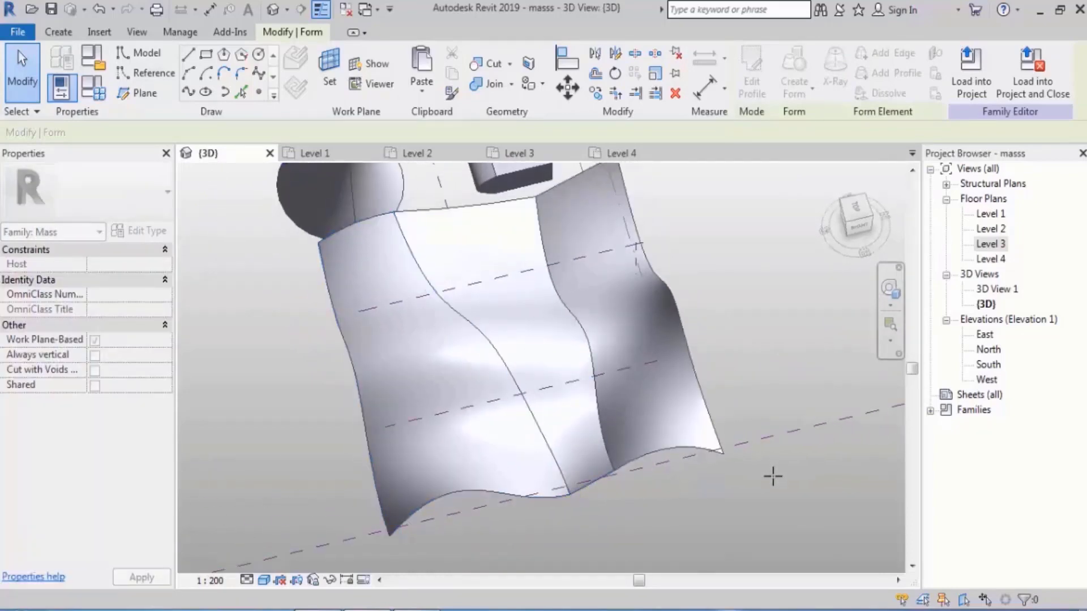
{"action": "middle_click_drag", "start_coordinate": [772, 476], "coordinate": [739, 367], "text": "shift"}
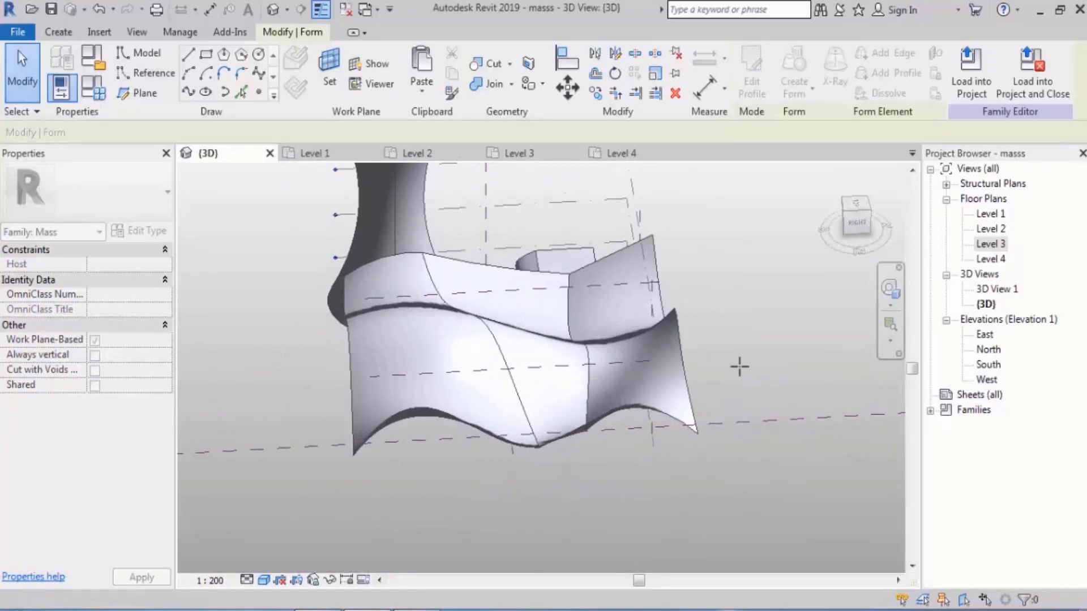
{"action": "left_click", "coordinate": [740, 367]}
Undo the edges added to the wavy surface.
{"action": "scroll", "coordinate": [508, 357], "scroll_direction": "down", "scroll_amount": 2}
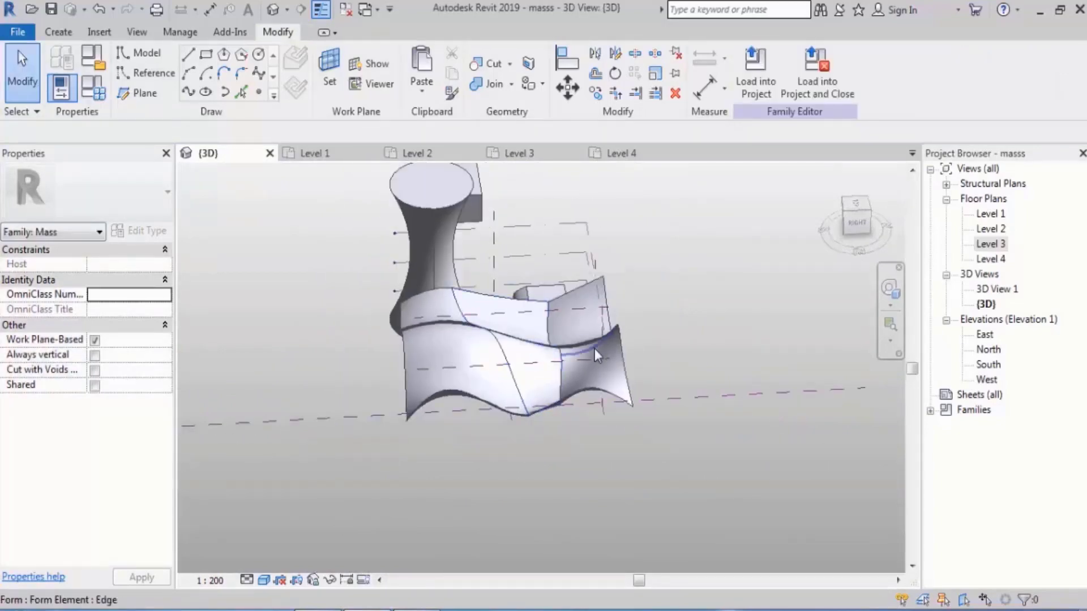
{"action": "middle_click_drag", "start_coordinate": [594, 349], "coordinate": [655, 348], "text": "shift"}
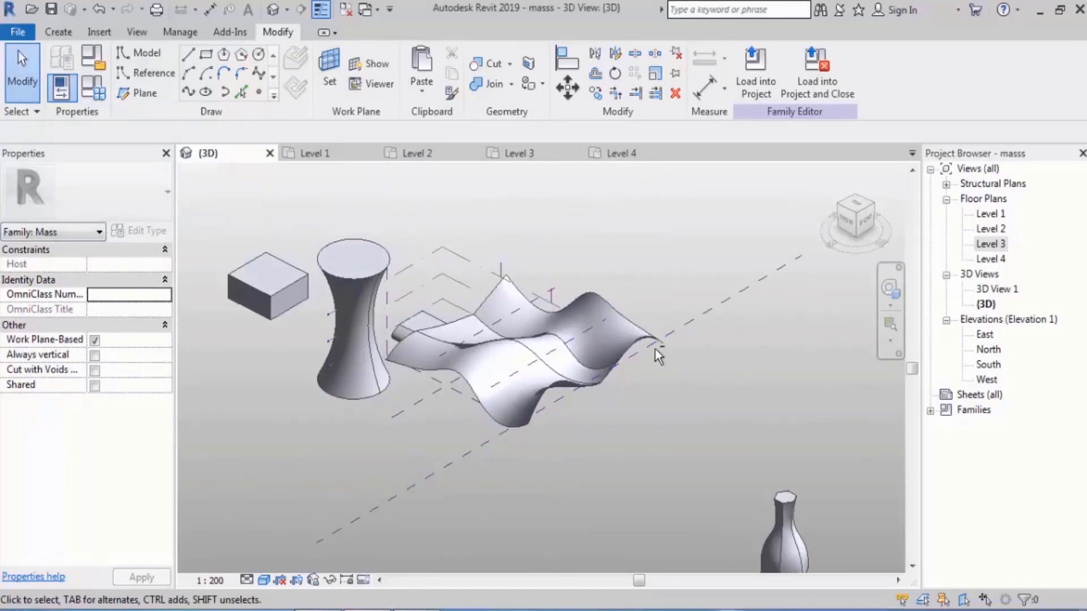
{"action": "scroll", "coordinate": [654, 349], "scroll_direction": "up", "scroll_amount": 2}
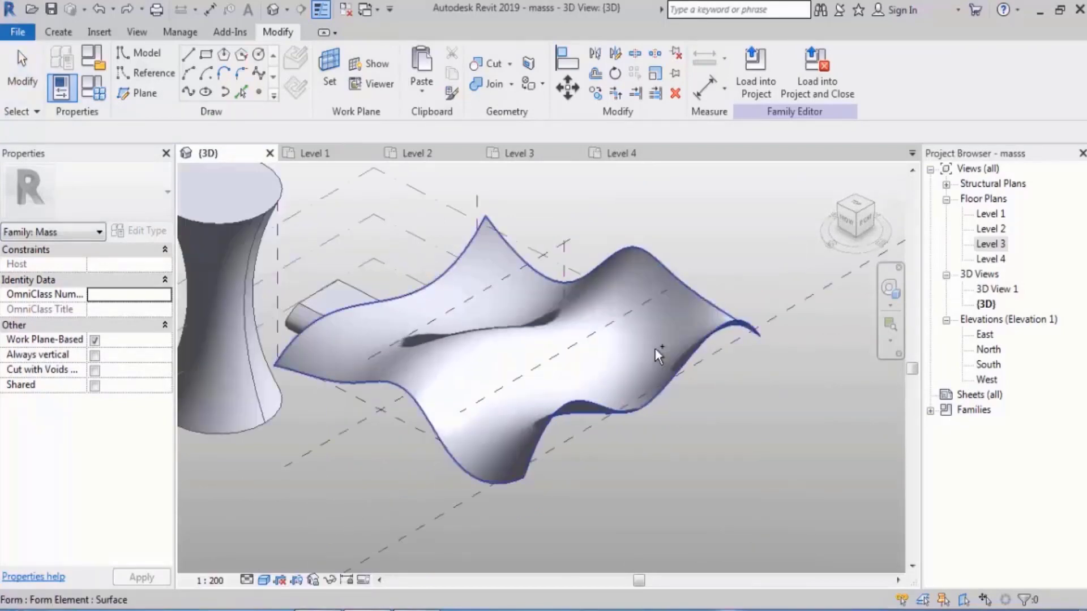
Examine the wavy surface from several viewing angles, selecting and deselecting its face.
{"action": "mouse_move", "coordinate": [655, 348]}
{"action": "middle_mouse_down", "text": "shift"}
{"action": "mouse_move", "coordinate": [624, 277]}
{"action": "mouse_move", "coordinate": [694, 358]}
{"action": "mouse_move", "coordinate": [775, 358]}
{"action": "middle_mouse_up", "text": "shift"}
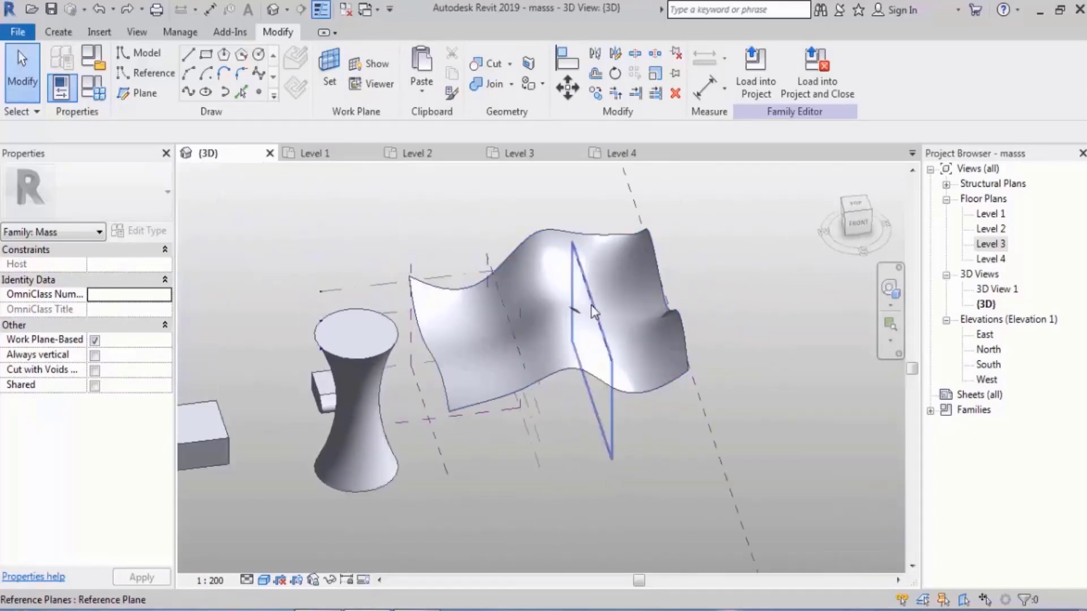
{"action": "left_click", "coordinate": [628, 299]}
{"action": "middle_click_drag", "start_coordinate": [628, 299], "coordinate": [741, 285], "text": "shift"}
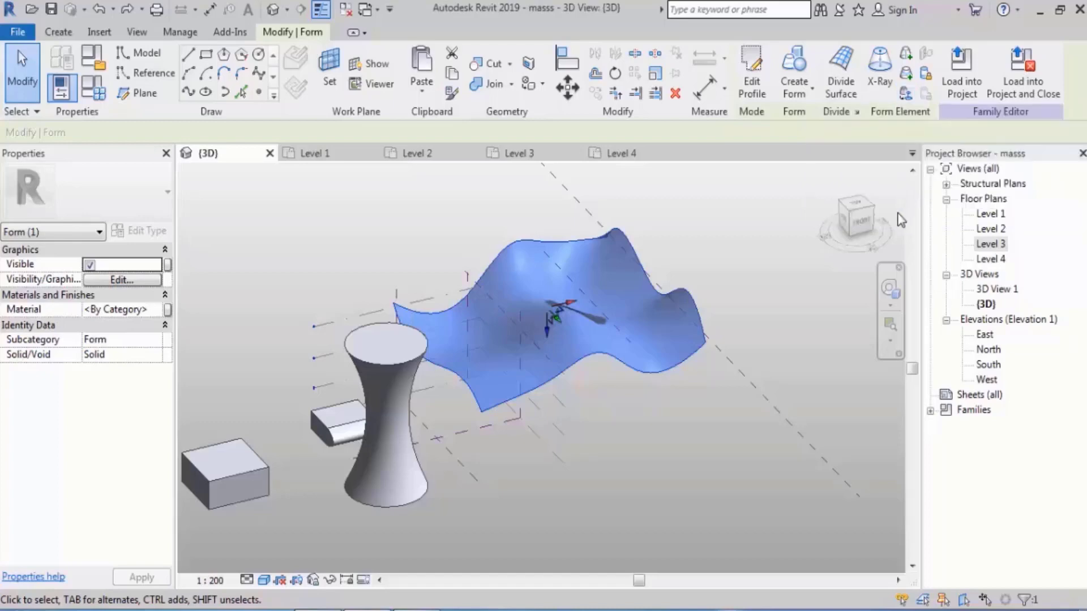
{"action": "left_click", "coordinate": [768, 281]}
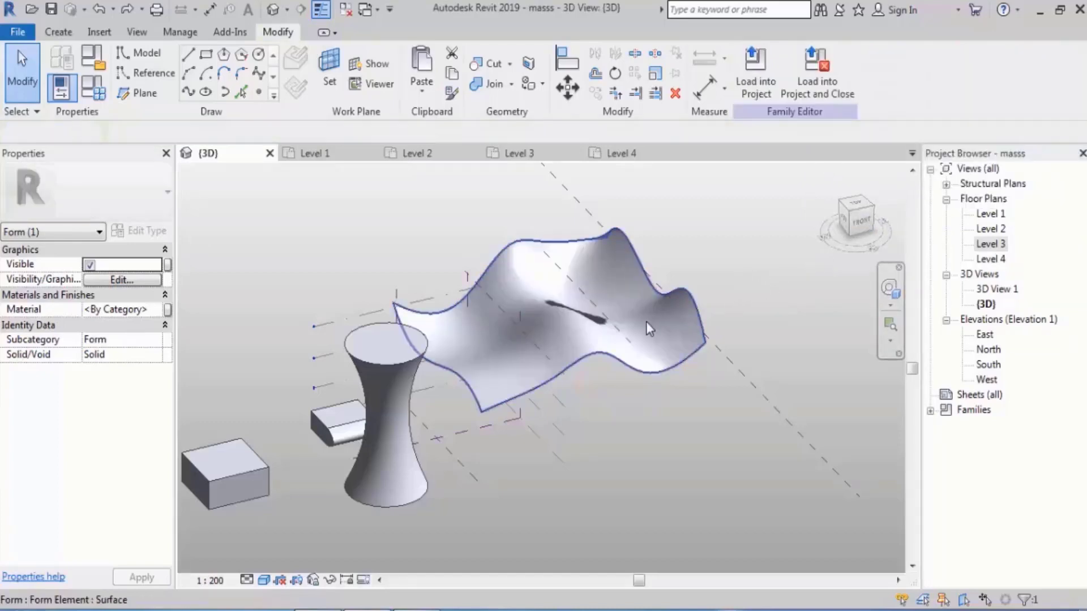
{"action": "left_click", "coordinate": [656, 324]}
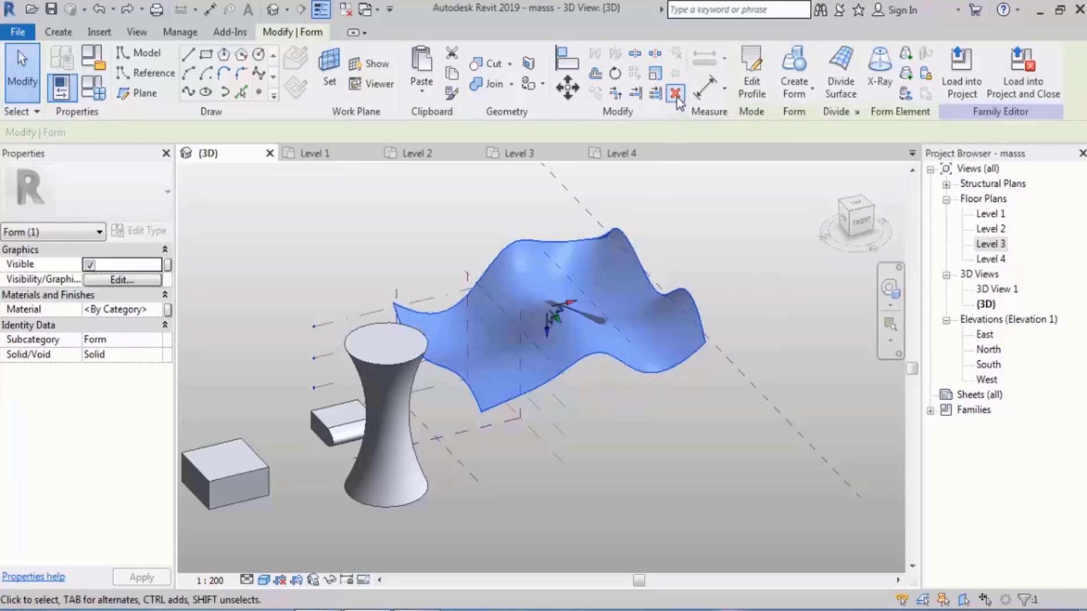
{"action": "left_click", "coordinate": [722, 177]}
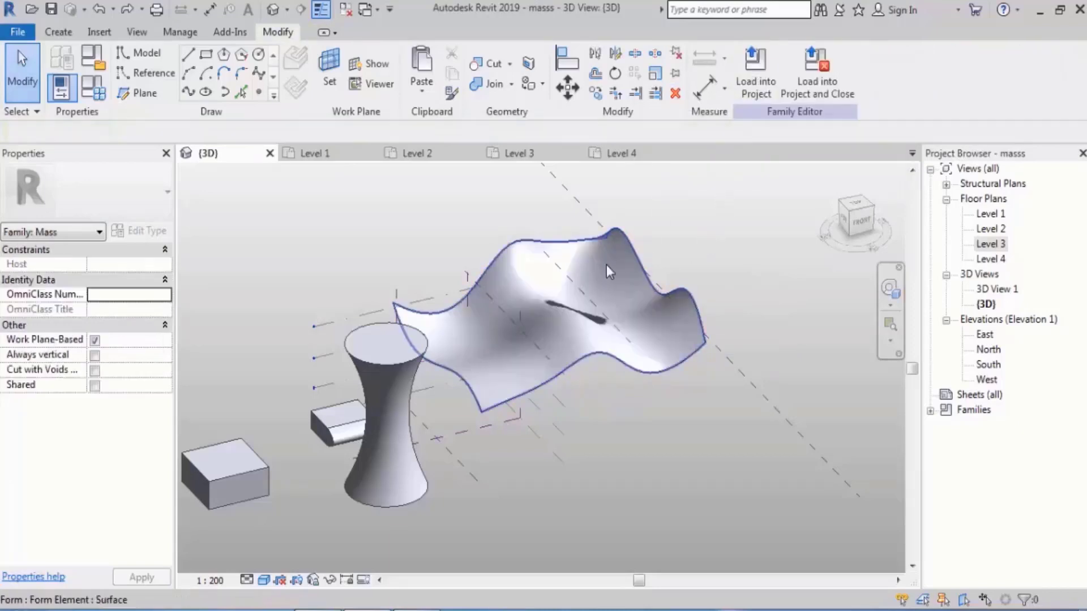
{"action": "left_click", "coordinate": [589, 324]}
{"action": "left_click", "coordinate": [736, 233]}
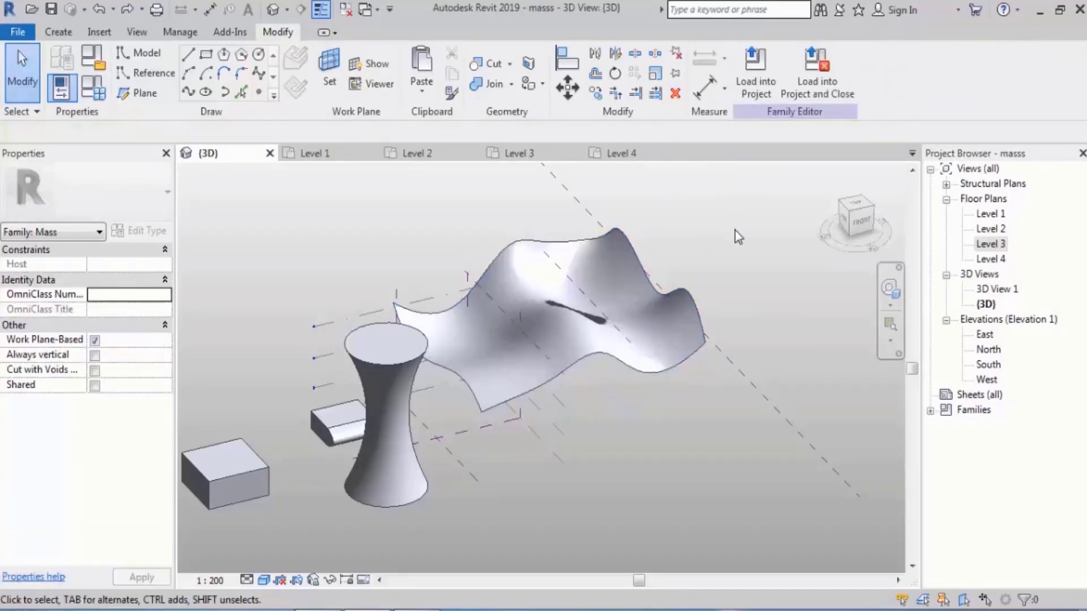
{"action": "left_click", "coordinate": [617, 274]}
{"action": "left_click", "coordinate": [721, 200]}
{"action": "middle_click_drag", "start_coordinate": [727, 287], "coordinate": [453, 273], "text": "shift"}
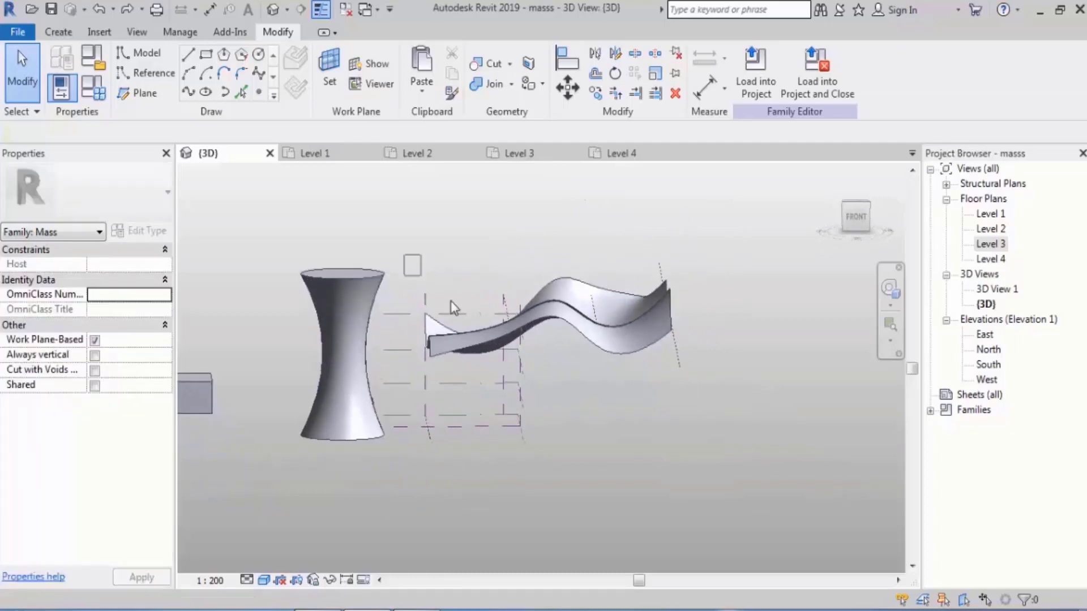
Try deleting the wavy surface together with the reference planes it sits on, and undo the deletion.
{"action": "left_click_drag", "start_coordinate": [412, 255], "coordinate": [701, 389]}
{"action": "middle_click_drag", "start_coordinate": [722, 279], "coordinate": [768, 358], "text": "shift"}
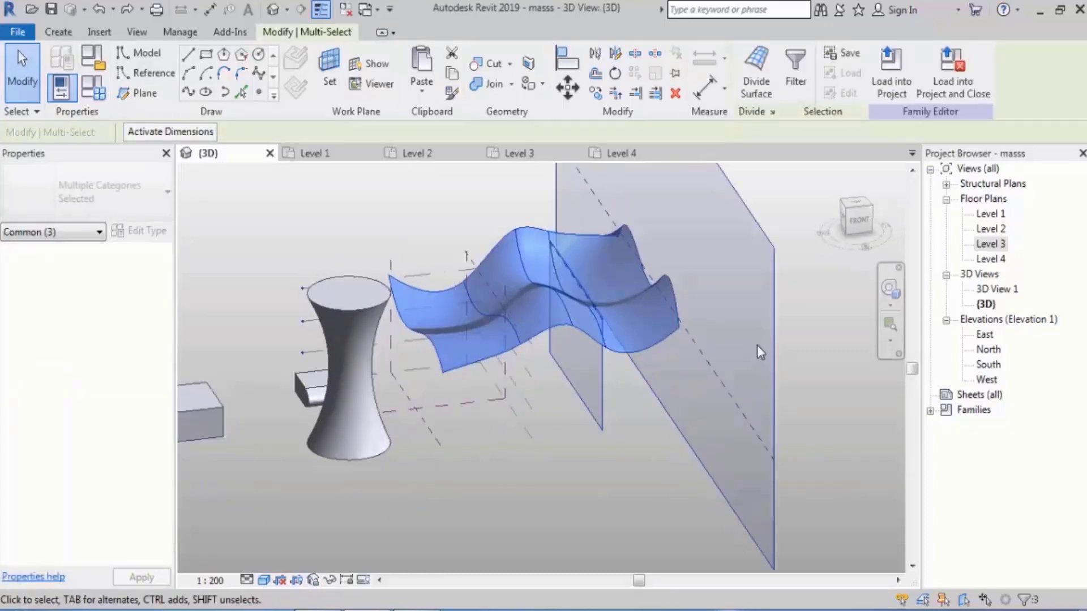
{"action": "key", "text": "Delete"}
{"action": "key", "text": "ctrl+z"}
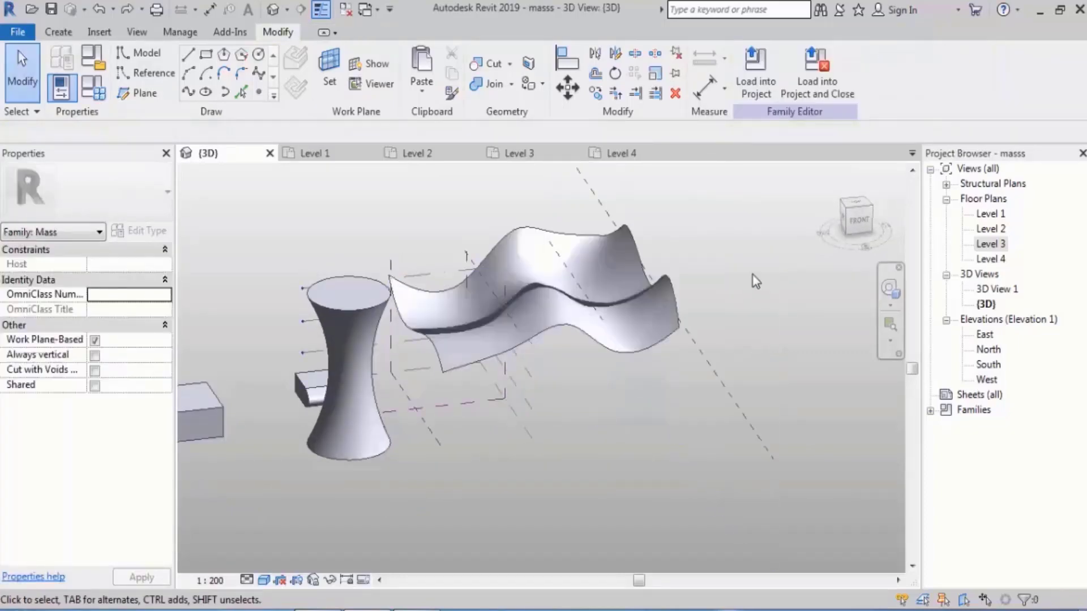
Compare selecting the whole wavy form with selecting only its surface, clearing the selection each time.
{"action": "mouse_move", "coordinate": [754, 278]}
{"action": "middle_mouse_down", "text": "shift"}
{"action": "mouse_move", "coordinate": [633, 239]}
{"action": "mouse_move", "coordinate": [687, 318]}
{"action": "mouse_move", "coordinate": [651, 305]}
{"action": "middle_mouse_up", "text": "shift"}
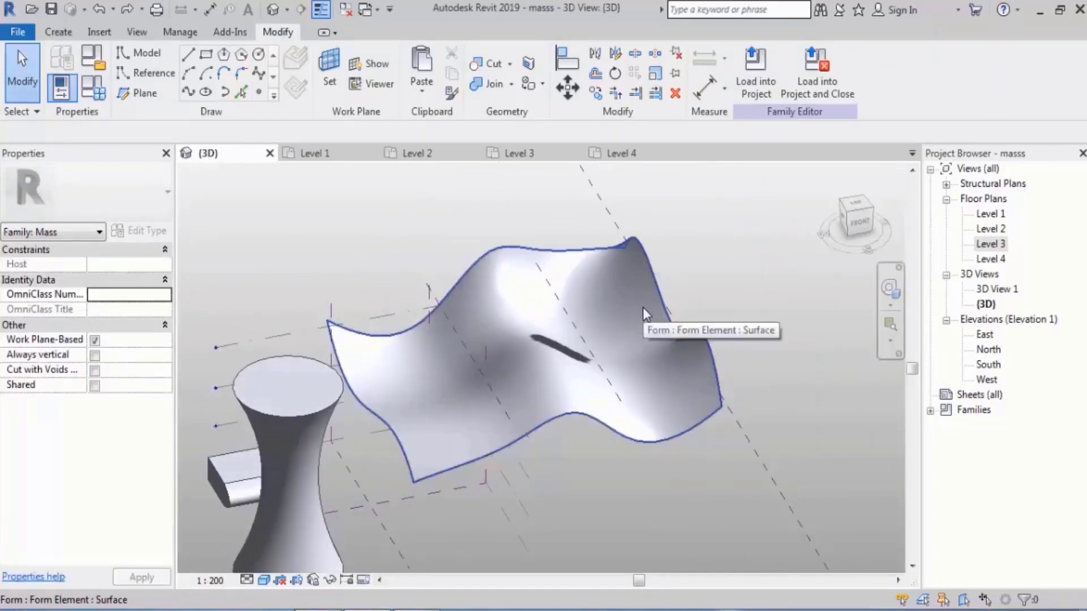
{"action": "key", "text": "Tab"}
{"action": "left_click", "coordinate": [643, 308]}
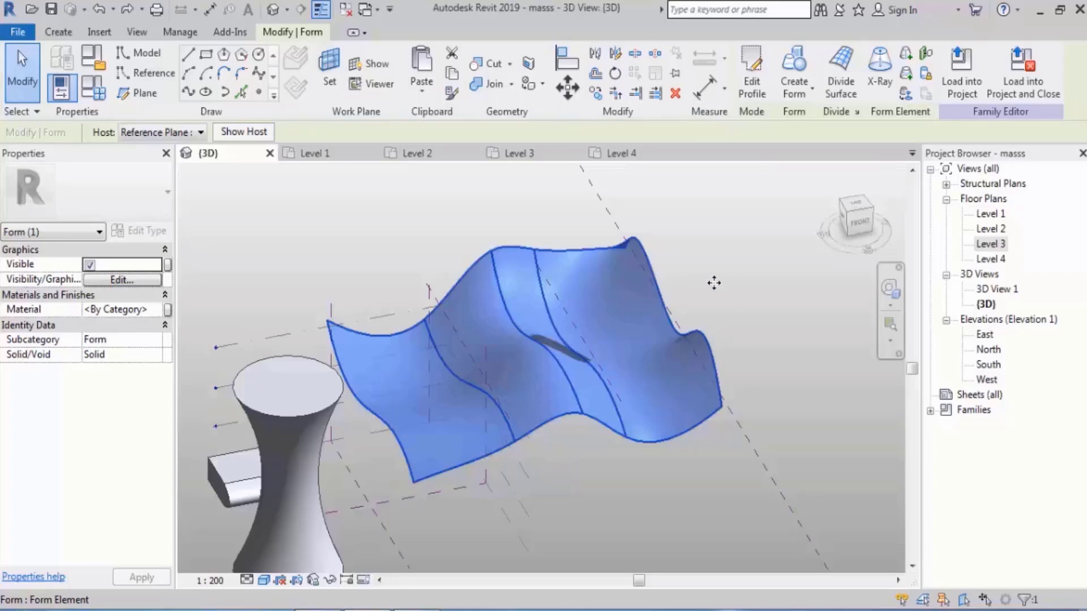
{"action": "left_click", "coordinate": [748, 286]}
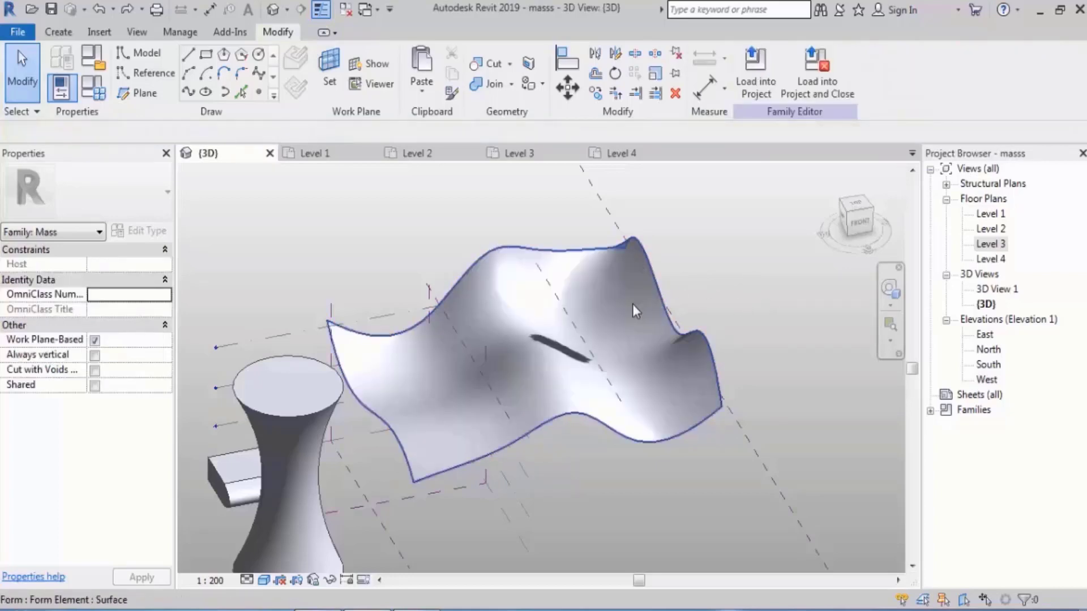
{"action": "left_click", "coordinate": [633, 306]}
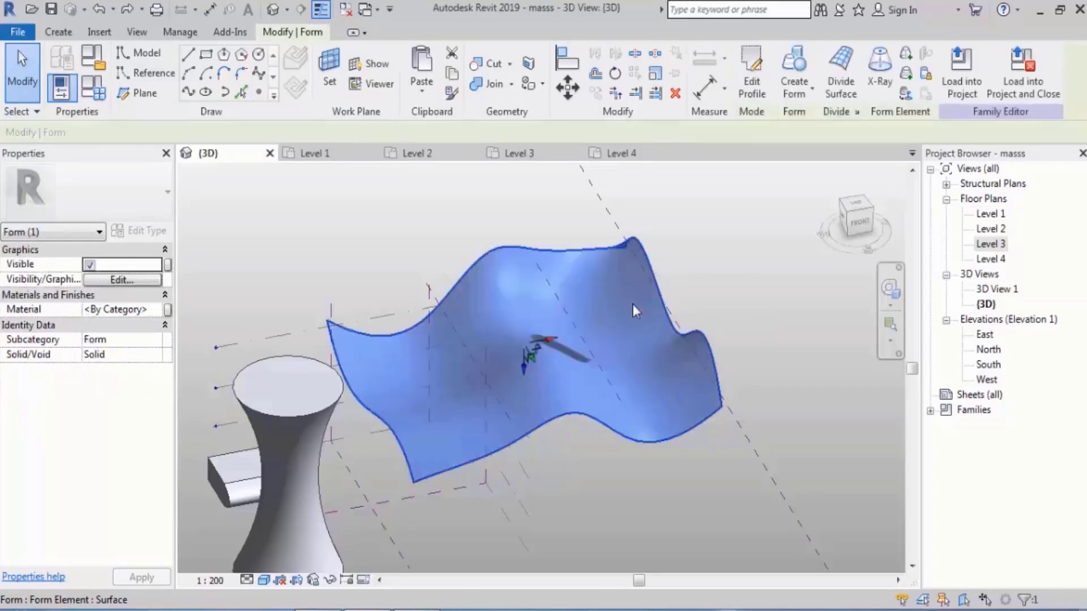
{"action": "middle_click_drag", "start_coordinate": [633, 306], "coordinate": [702, 277], "text": "shift"}
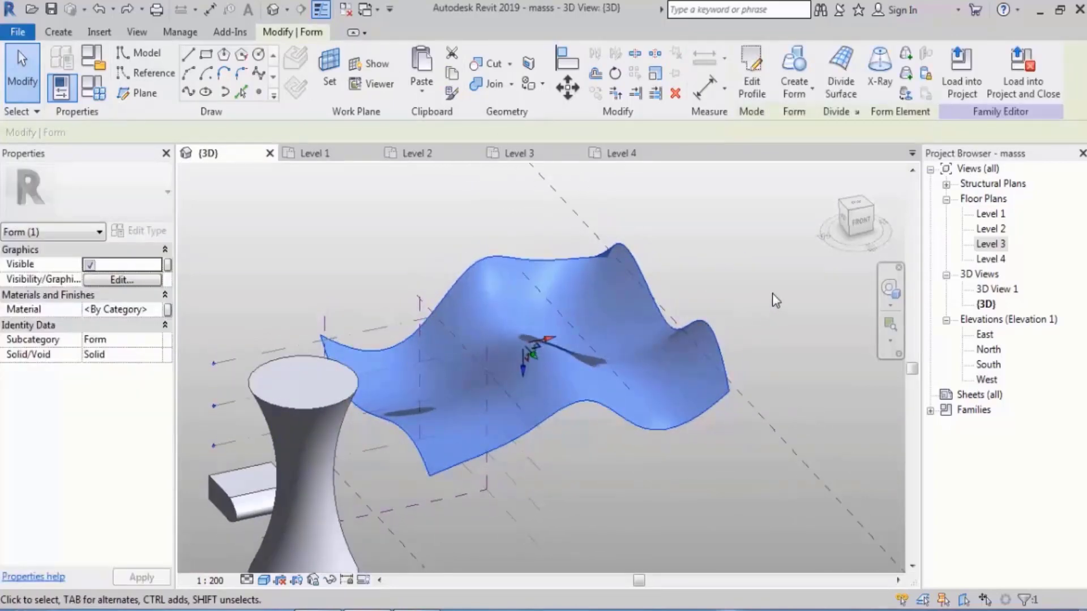
{"action": "mouse_move", "coordinate": [773, 296]}
{"action": "middle_mouse_down", "text": "shift"}
{"action": "mouse_move", "coordinate": [772, 318]}
{"action": "mouse_move", "coordinate": [760, 286]}
{"action": "middle_mouse_up", "text": "shift"}
{"action": "left_click", "coordinate": [759, 287]}
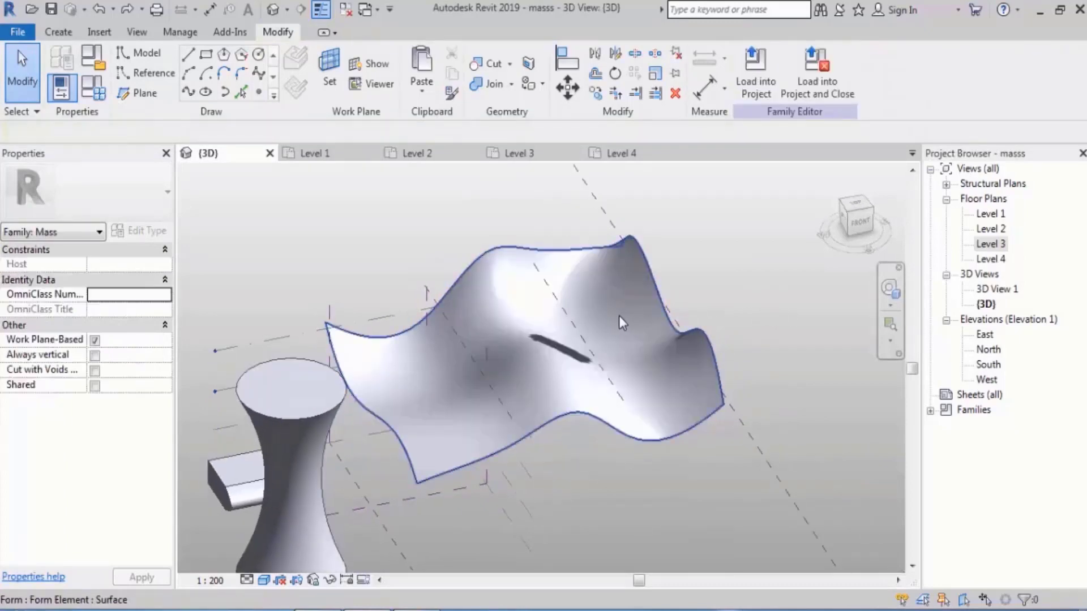
Select the whole wavy form, including its inner profile curves, and try deleting it.
{"action": "key", "text": "Tab"}
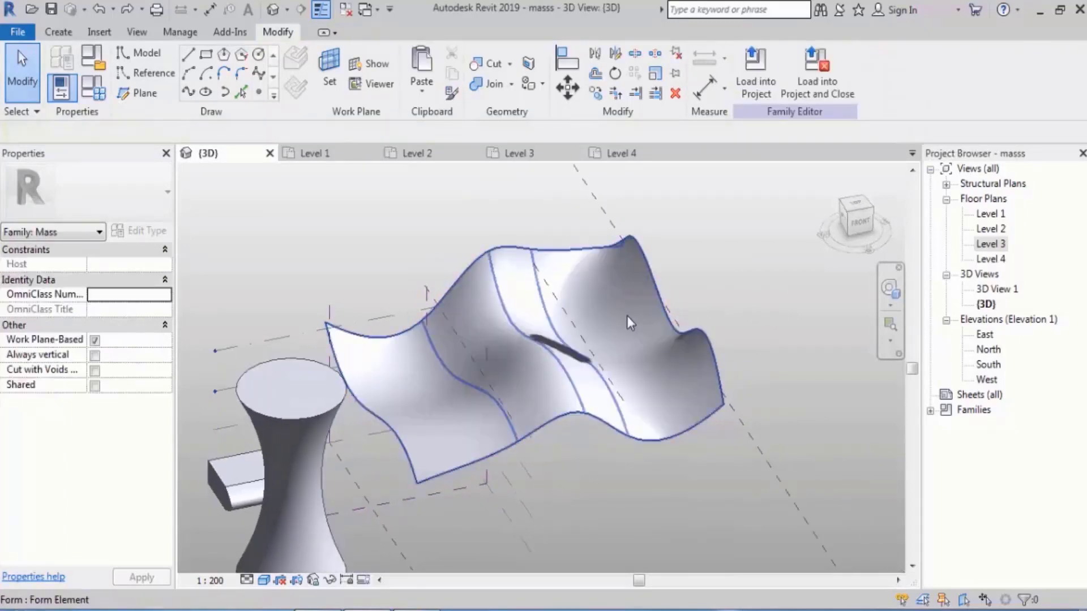
{"action": "left_click", "coordinate": [627, 315]}
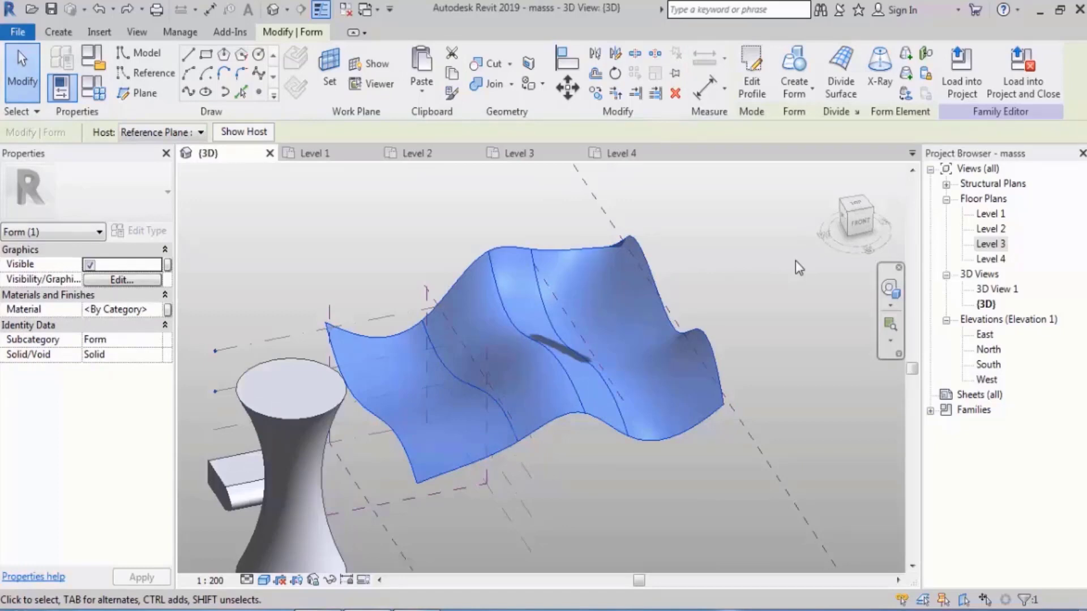
{"action": "key", "text": "Delete"}
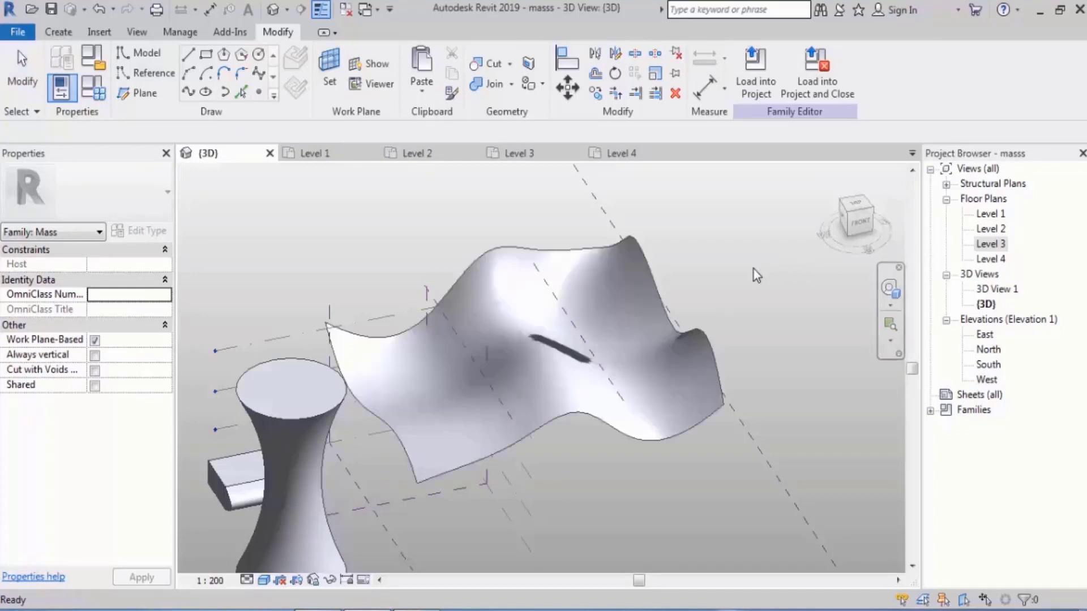
Dissolve the wavy surface form back into its profile curves, and undo the dissolve.
{"action": "left_click", "coordinate": [637, 318]}
{"action": "middle_click_drag", "start_coordinate": [741, 347], "coordinate": [733, 360], "text": "shift"}
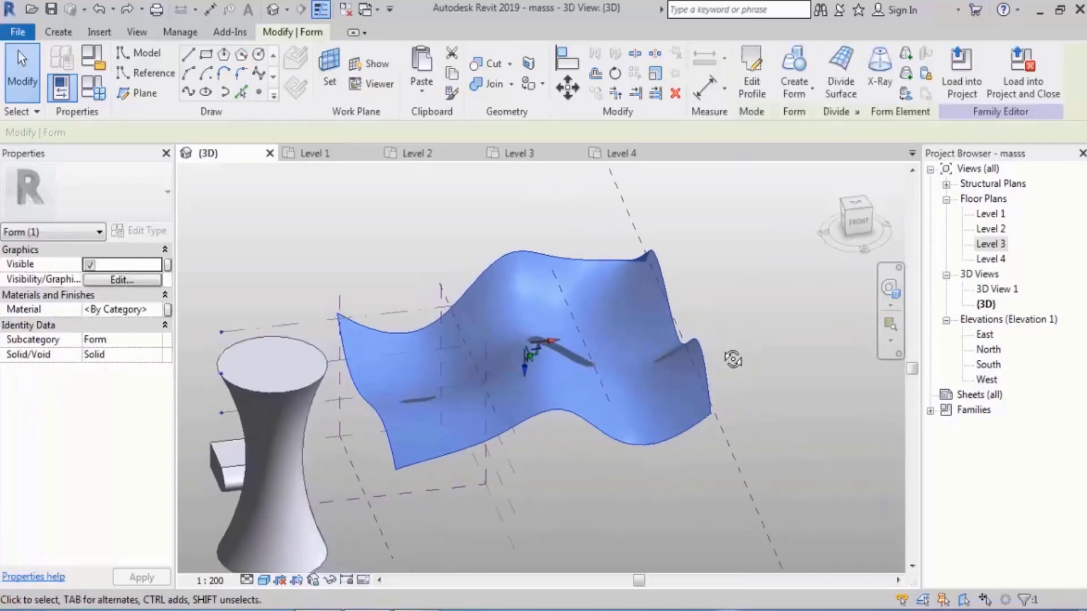
{"action": "left_click", "coordinate": [905, 93]}
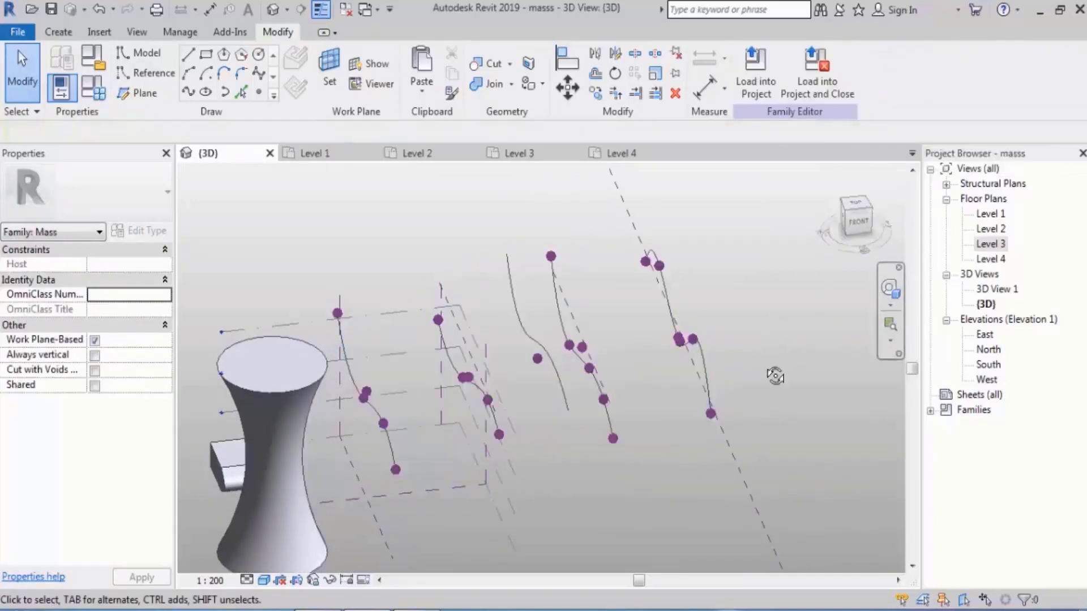
{"action": "mouse_move", "coordinate": [771, 376]}
{"action": "middle_mouse_down", "text": "shift"}
{"action": "mouse_move", "coordinate": [696, 311]}
{"action": "mouse_move", "coordinate": [787, 367]}
{"action": "middle_mouse_up", "text": "shift"}
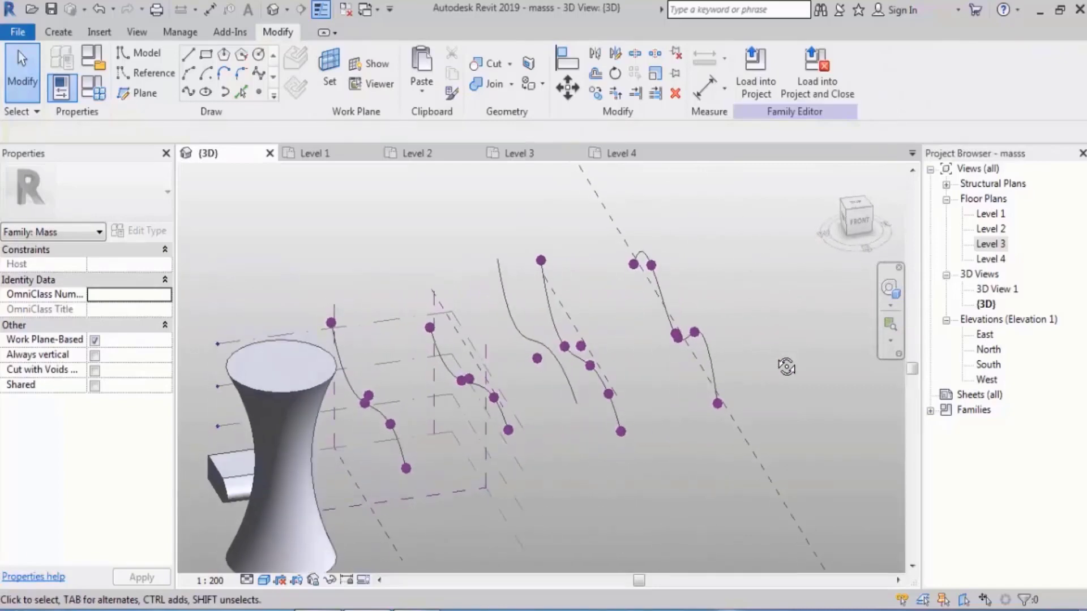
{"action": "key", "text": "ctrl+z"}
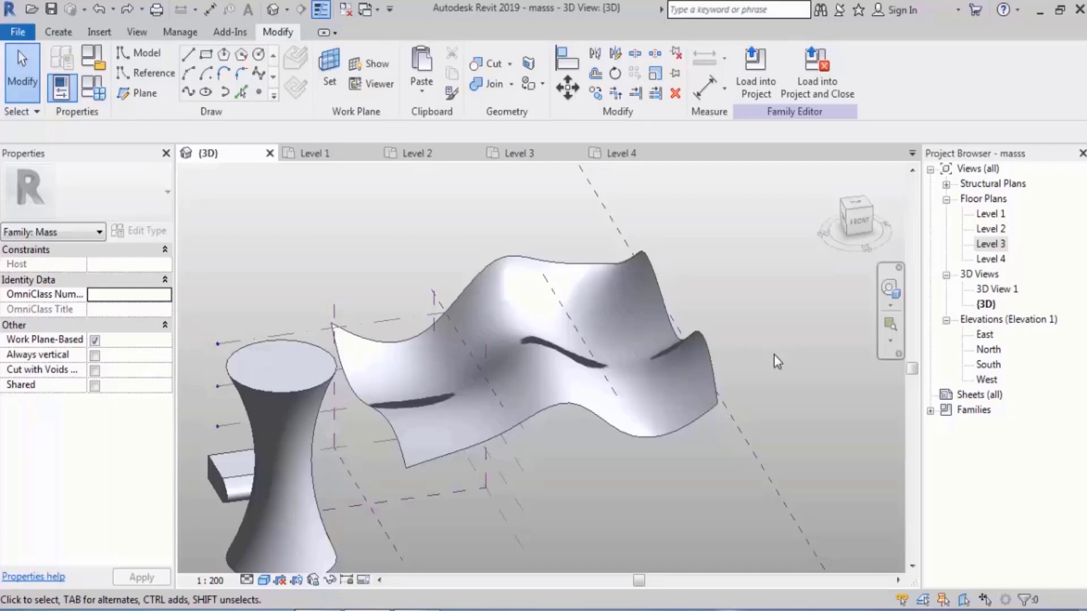
Draw a vertical reference plane in the Level 1 floor plan, between the wavy surface and the small hexagonal vase form.
{"action": "mouse_move", "coordinate": [770, 354]}
{"action": "middle_mouse_down", "text": "shift"}
{"action": "mouse_move", "coordinate": [762, 325]}
{"action": "mouse_move", "coordinate": [728, 474]}
{"action": "mouse_move", "coordinate": [742, 399]}
{"action": "mouse_move", "coordinate": [627, 374]}
{"action": "middle_mouse_up", "text": "shift"}
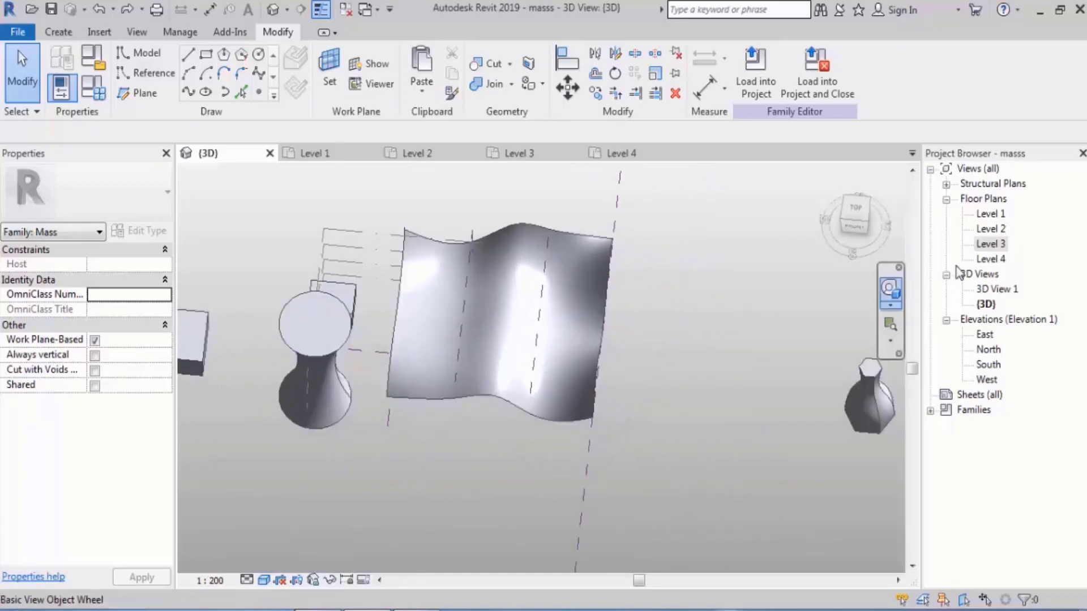
{"action": "left_click", "coordinate": [999, 216]}
{"action": "double_click", "coordinate": [1001, 214]}
{"action": "scroll", "coordinate": [489, 343], "scroll_direction": "down", "scroll_amount": 7}
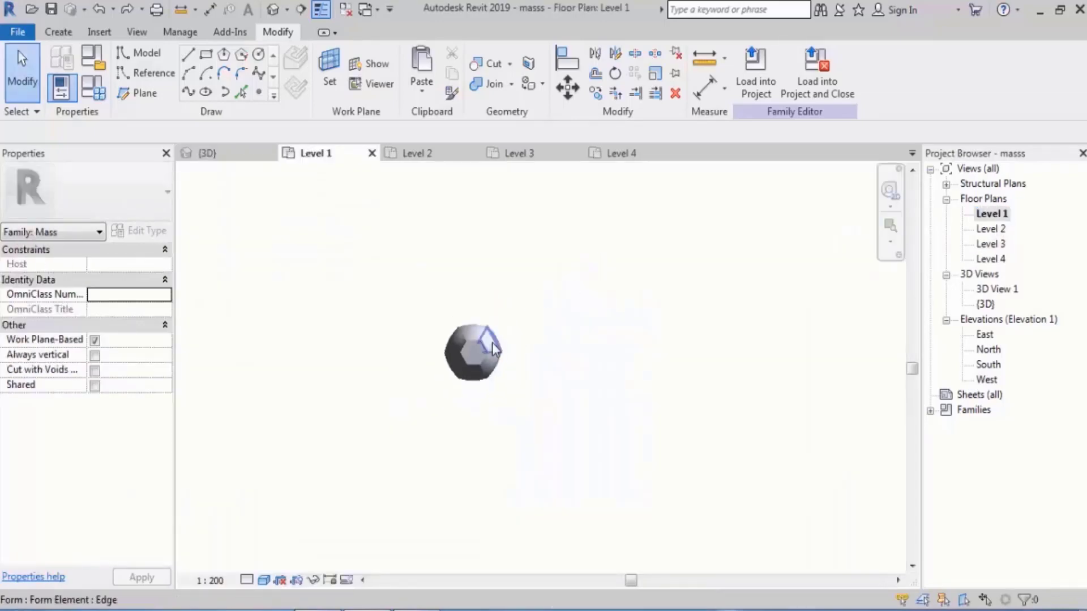
{"action": "scroll", "coordinate": [460, 325], "scroll_direction": "up", "scroll_amount": 2}
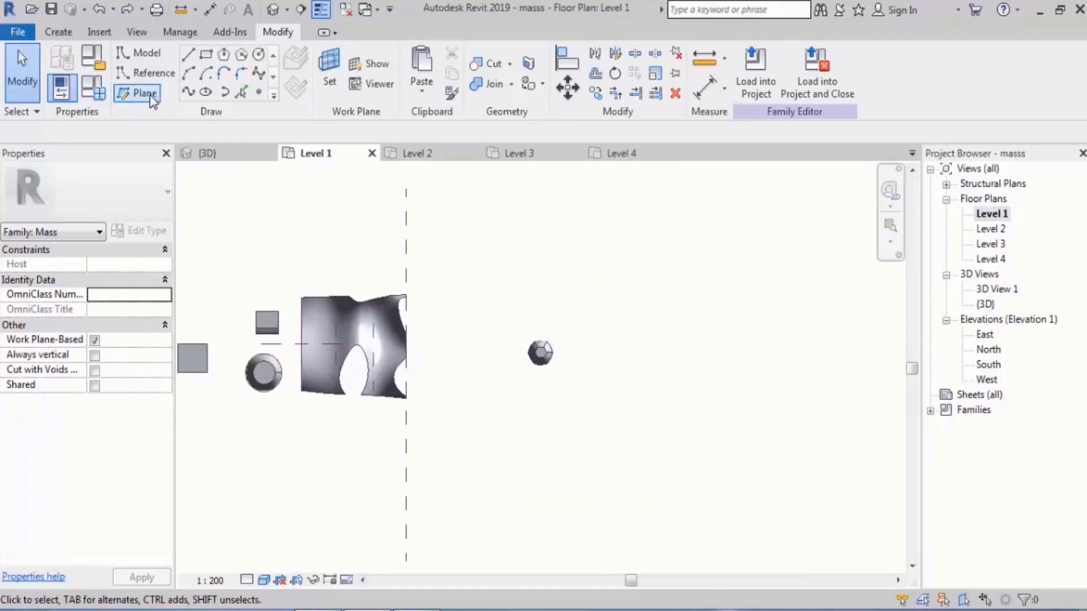
{"action": "left_click", "coordinate": [546, 284]}
{"action": "key", "text": "r"}
{"action": "key", "text": "p"}
{"action": "left_click", "coordinate": [468, 212]}
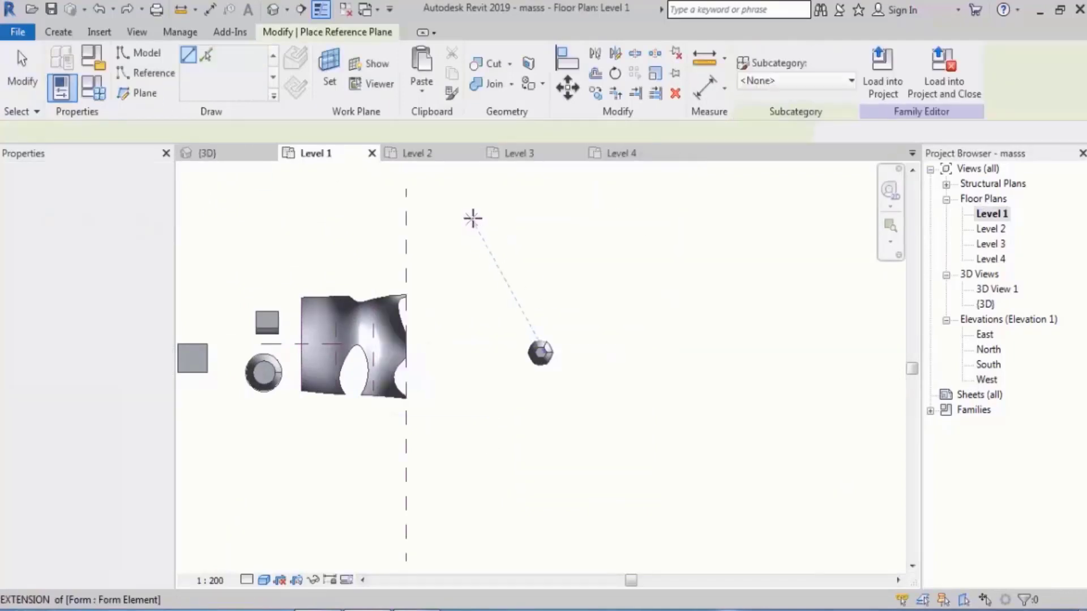
{"action": "left_click", "coordinate": [468, 505]}
{"action": "key", "text": "Escape"}
{"action": "key", "text": "Escape"}
Return to the 3D view, select the new reference plane and face the model from the Right side.
{"action": "left_click", "coordinate": [273, 9]}
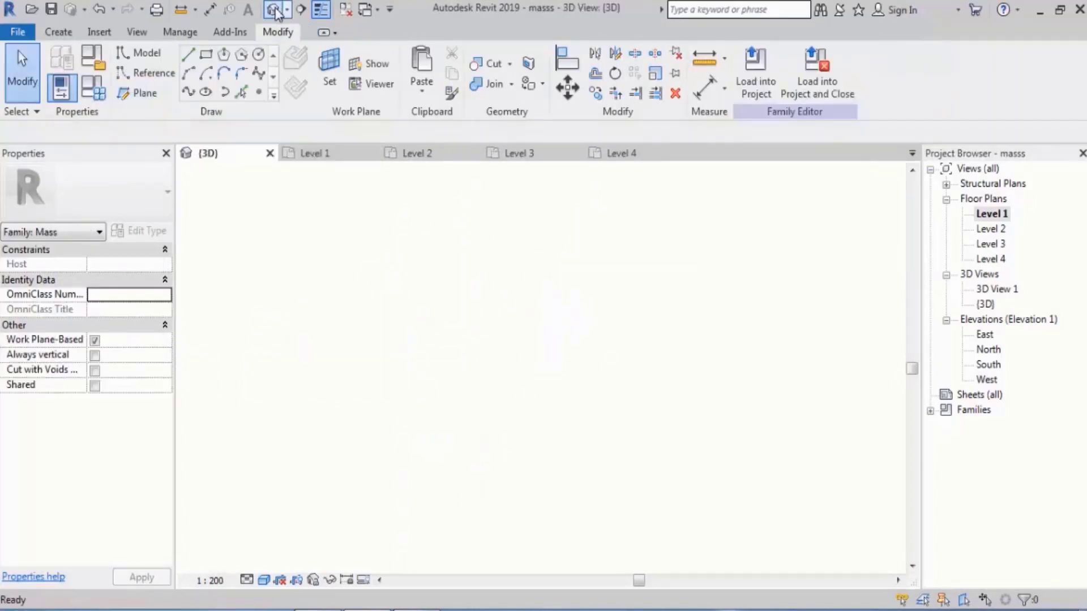
{"action": "middle_click_drag", "start_coordinate": [436, 315], "coordinate": [781, 266], "text": "shift"}
{"action": "left_click", "coordinate": [633, 306]}
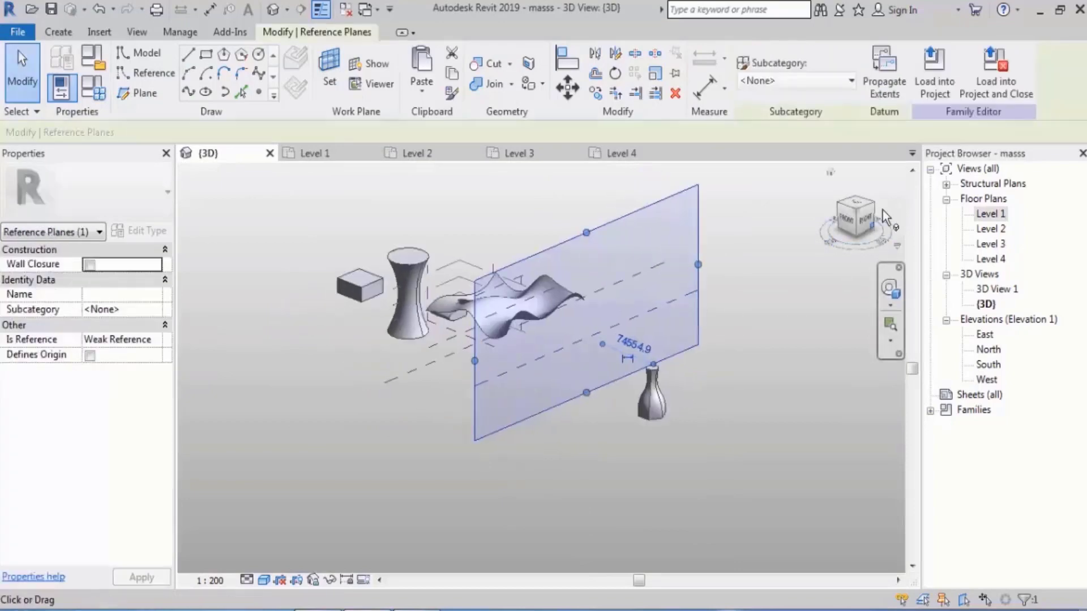
{"action": "left_click", "coordinate": [869, 222]}
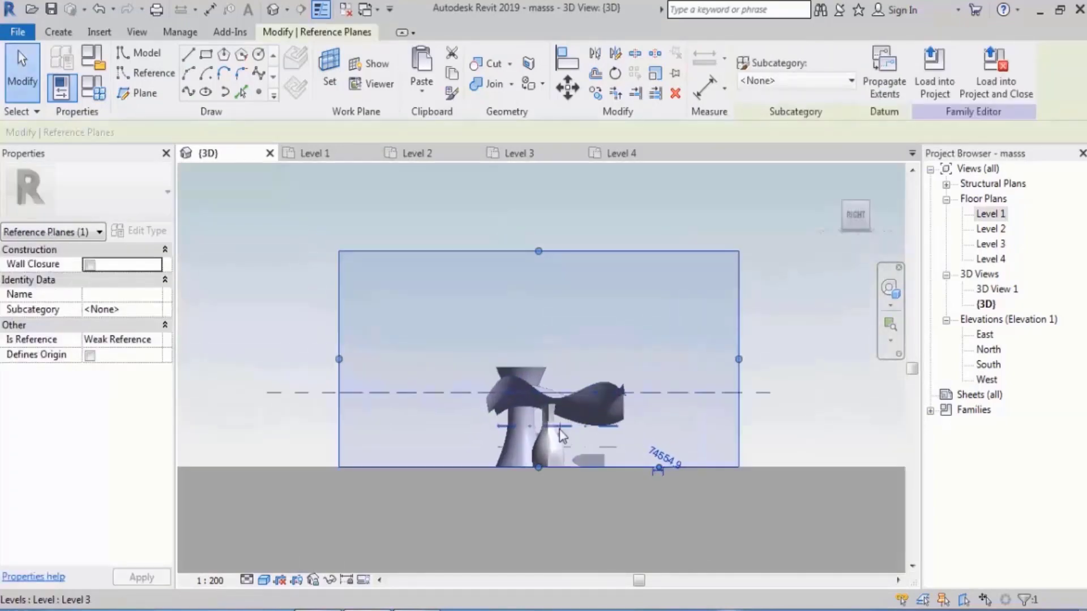
{"action": "scroll", "coordinate": [662, 371], "scroll_direction": "up", "scroll_amount": 4}
{"action": "scroll", "coordinate": [661, 365], "scroll_direction": "up", "scroll_amount": 3}
Draw a wavy model spline through four points on the new reference plane, with Draw on Work Plane enabled.
{"action": "left_click", "coordinate": [188, 91]}
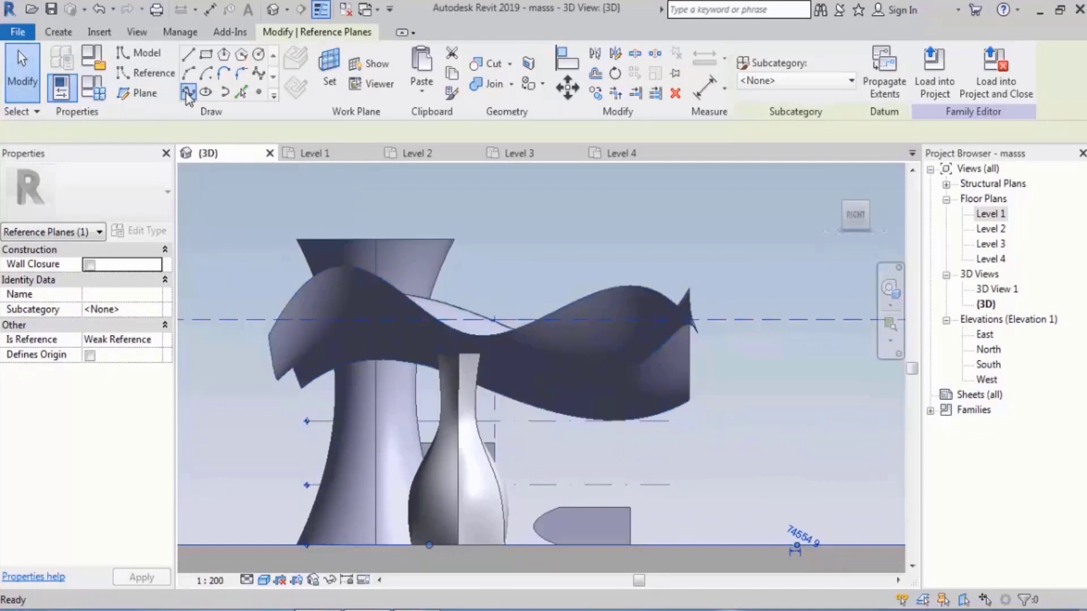
{"action": "left_click", "coordinate": [295, 58]}
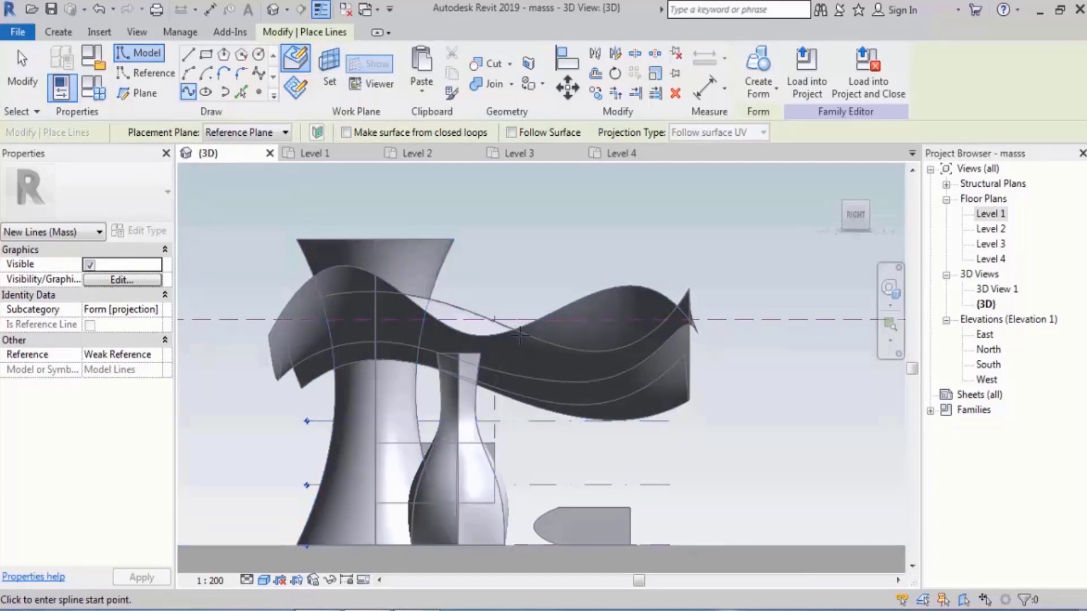
{"action": "left_click", "coordinate": [300, 91]}
{"action": "scroll", "coordinate": [317, 340], "scroll_direction": "up", "scroll_amount": 3}
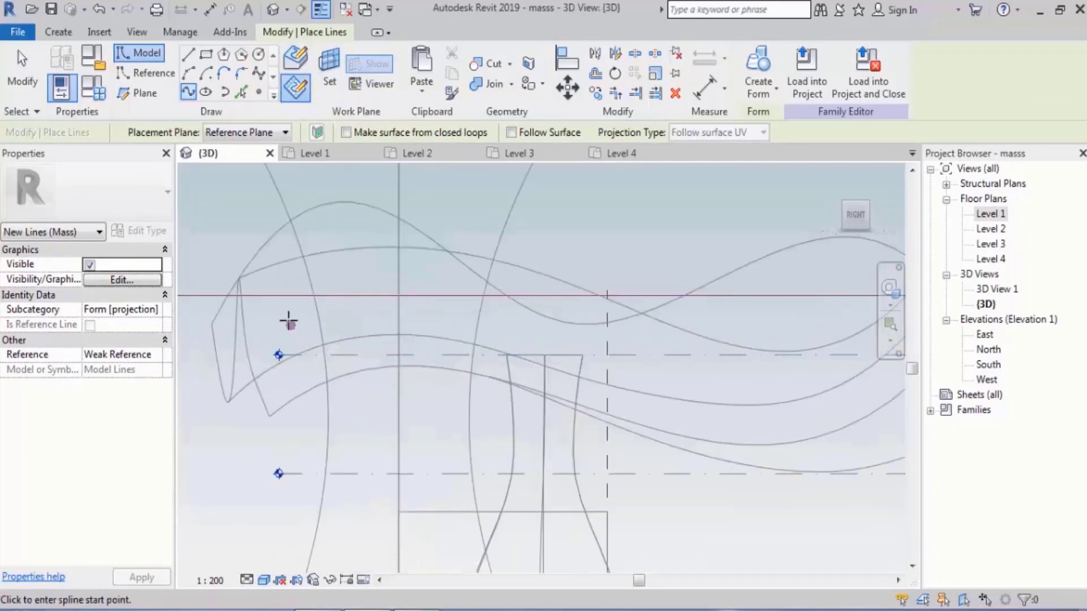
{"action": "middle_click_drag", "start_coordinate": [307, 338], "coordinate": [347, 348]}
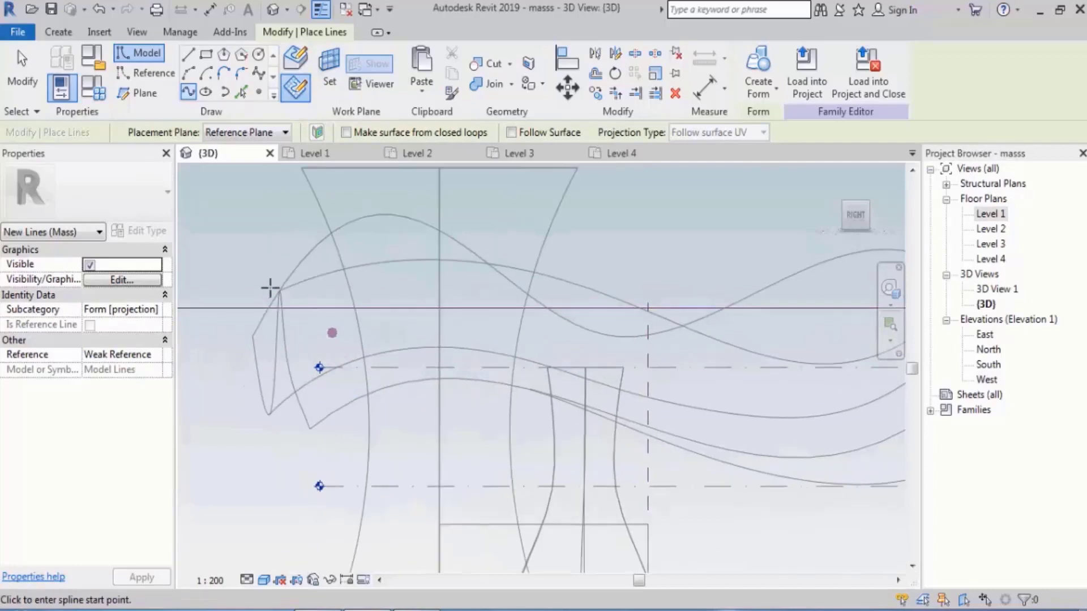
{"action": "left_click", "coordinate": [242, 279]}
{"action": "left_click", "coordinate": [406, 285]}
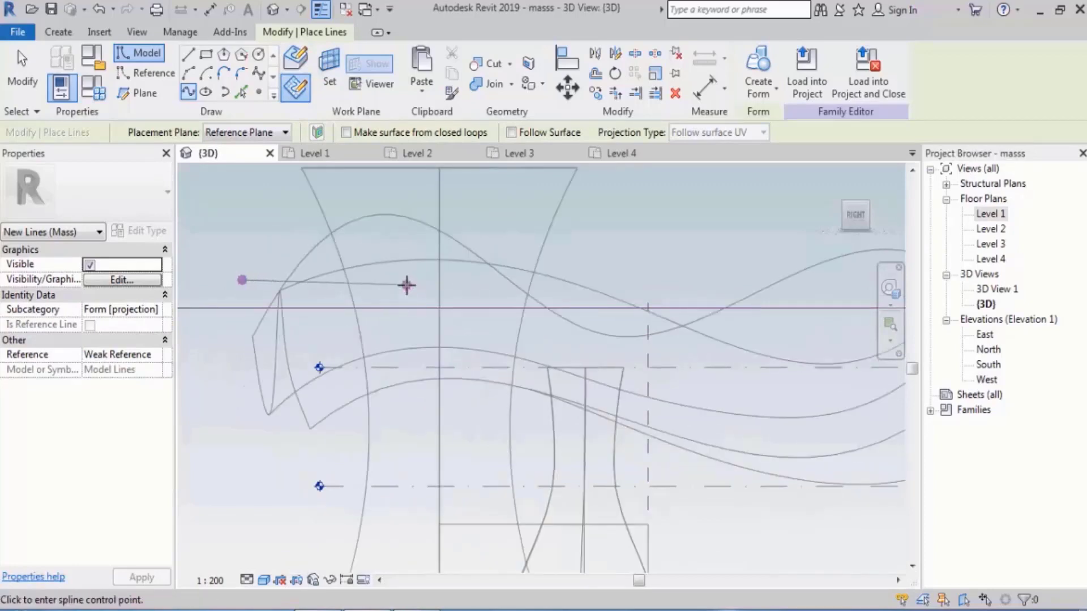
{"action": "left_click", "coordinate": [537, 337]}
{"action": "middle_click_drag", "start_coordinate": [593, 324], "coordinate": [553, 293]}
{"action": "left_click", "coordinate": [566, 286]}
{"action": "key", "text": "Escape"}
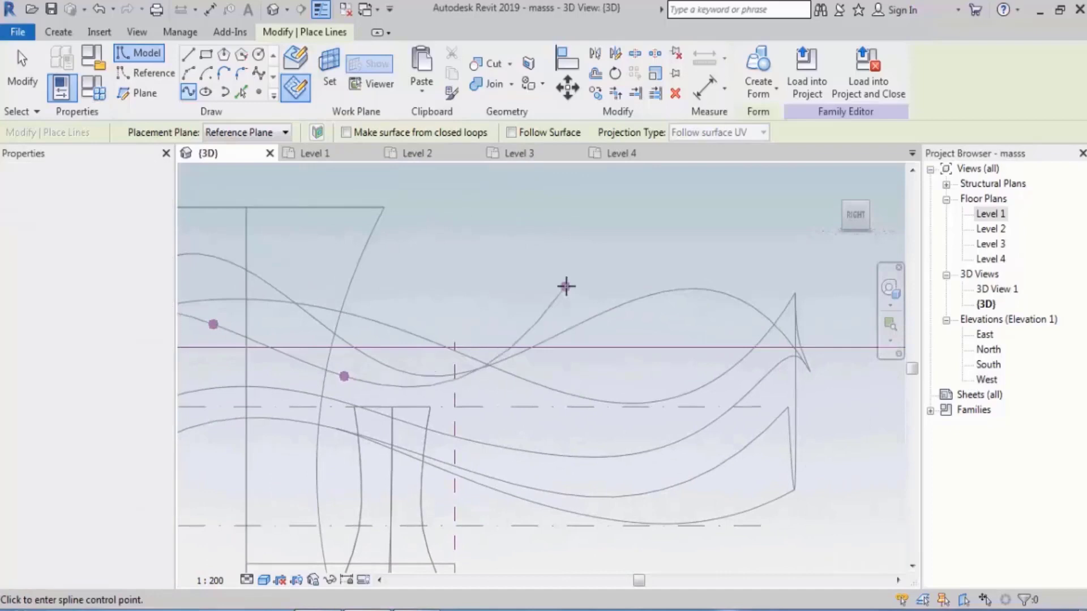
Finish the wavy spline with a last control point above the wavy surface's far corner, and leave the spline command.
{"action": "left_click", "coordinate": [791, 270]}
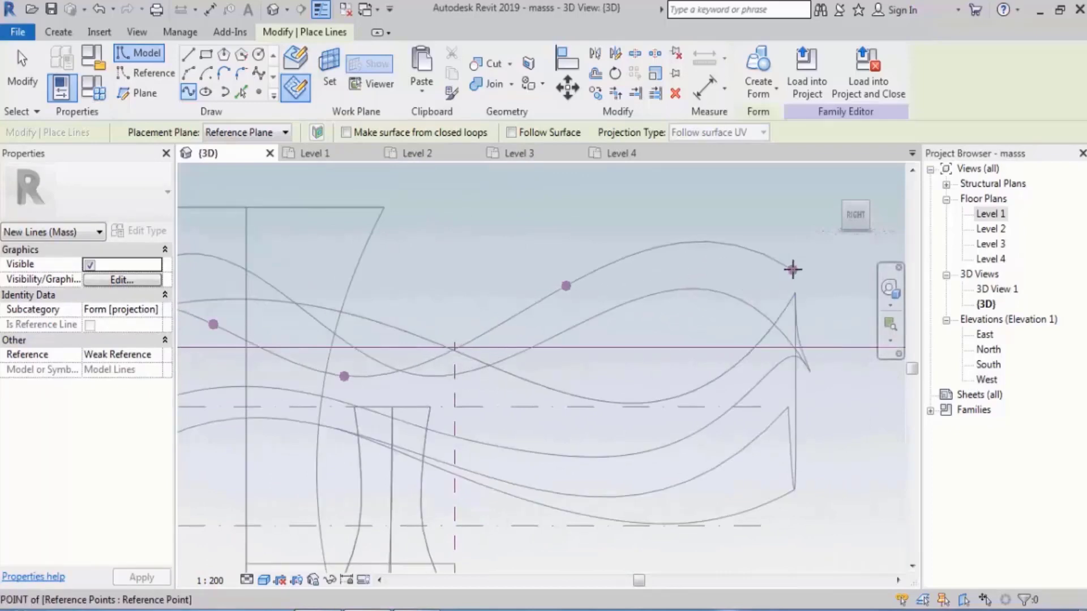
{"action": "key", "text": "Escape"}
{"action": "scroll", "coordinate": [709, 271], "scroll_direction": "down", "scroll_amount": 3}
{"action": "middle_click_drag", "start_coordinate": [618, 298], "coordinate": [691, 385], "text": "shift"}
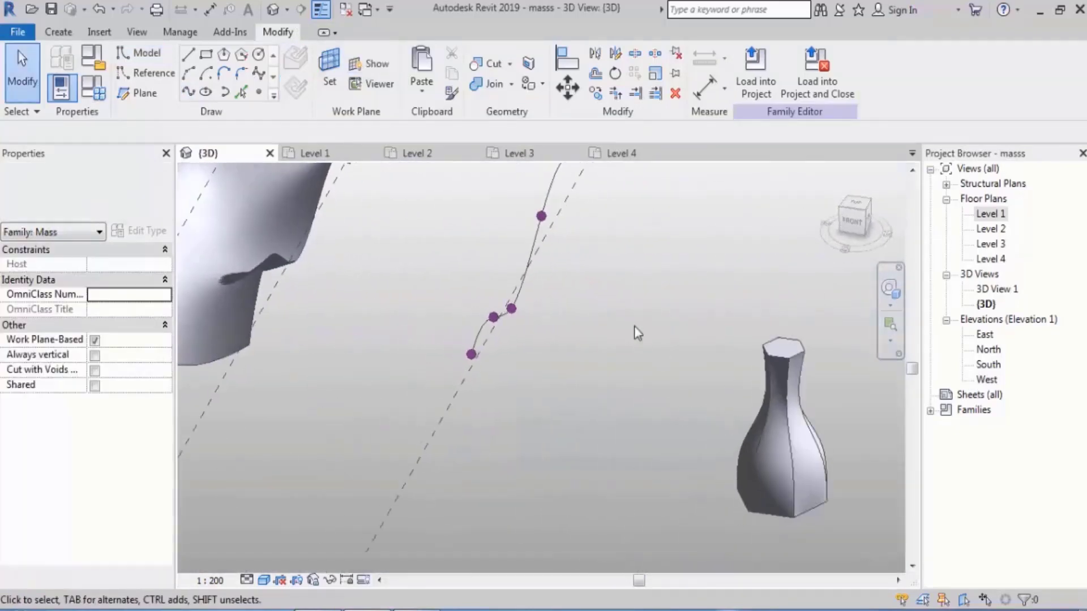
{"action": "scroll", "coordinate": [662, 333], "scroll_direction": "down", "scroll_amount": 2}
{"action": "middle_click_drag", "start_coordinate": [662, 333], "coordinate": [642, 342], "text": "shift"}
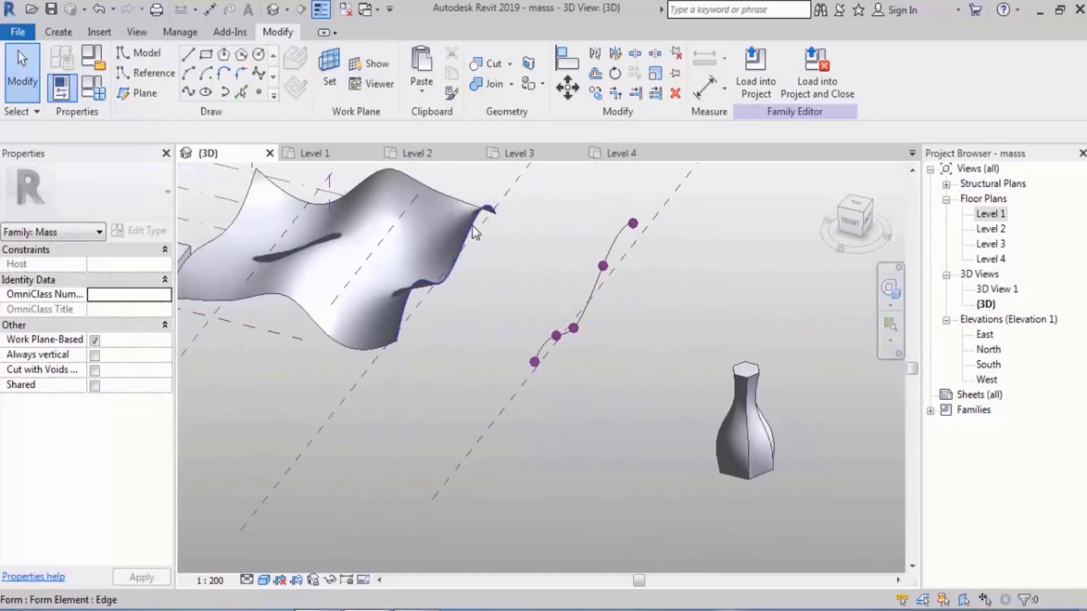
Create a surface form between the wavy surface's end edge and the new spline, and undo it.
{"action": "left_click", "coordinate": [473, 226]}
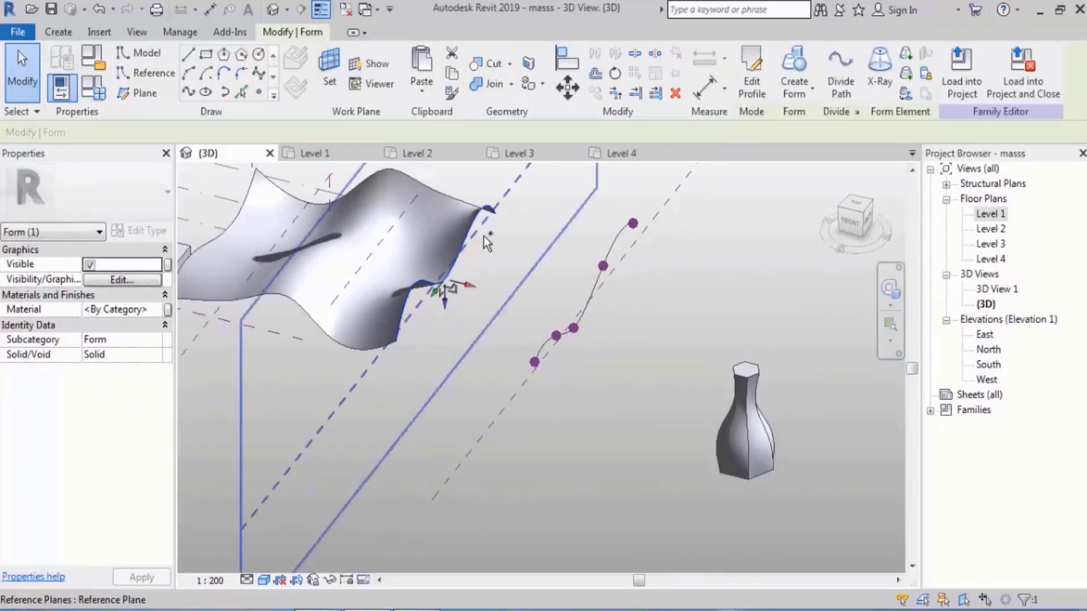
{"action": "left_click", "coordinate": [588, 297], "text": "ctrl"}
{"action": "mouse_move", "coordinate": [713, 302]}
{"action": "middle_mouse_down", "text": "shift"}
{"action": "mouse_move", "coordinate": [752, 298]}
{"action": "mouse_move", "coordinate": [761, 266]}
{"action": "mouse_move", "coordinate": [730, 266]}
{"action": "mouse_move", "coordinate": [723, 254]}
{"action": "mouse_move", "coordinate": [716, 315]}
{"action": "middle_mouse_up", "text": "shift"}
{"action": "left_click", "coordinate": [757, 74]}
{"action": "left_click", "coordinate": [749, 222]}
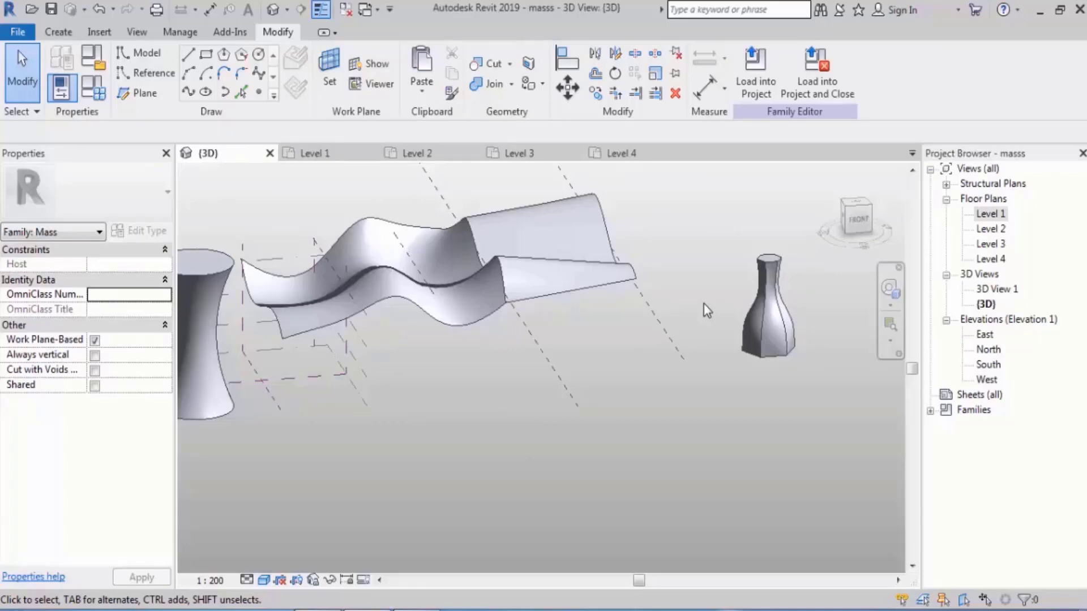
{"action": "key", "text": "ctrl+z"}
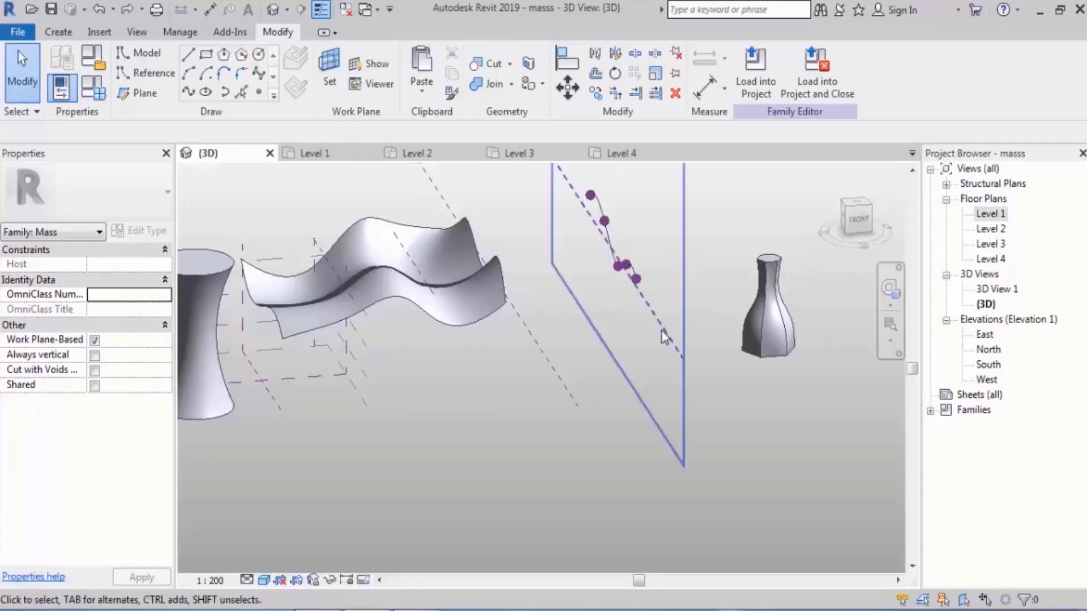
Dissolve the wavy surface form into its profile curves.
{"action": "middle_click_drag", "start_coordinate": [664, 333], "coordinate": [676, 368], "text": "shift"}
{"action": "left_click", "coordinate": [483, 296]}
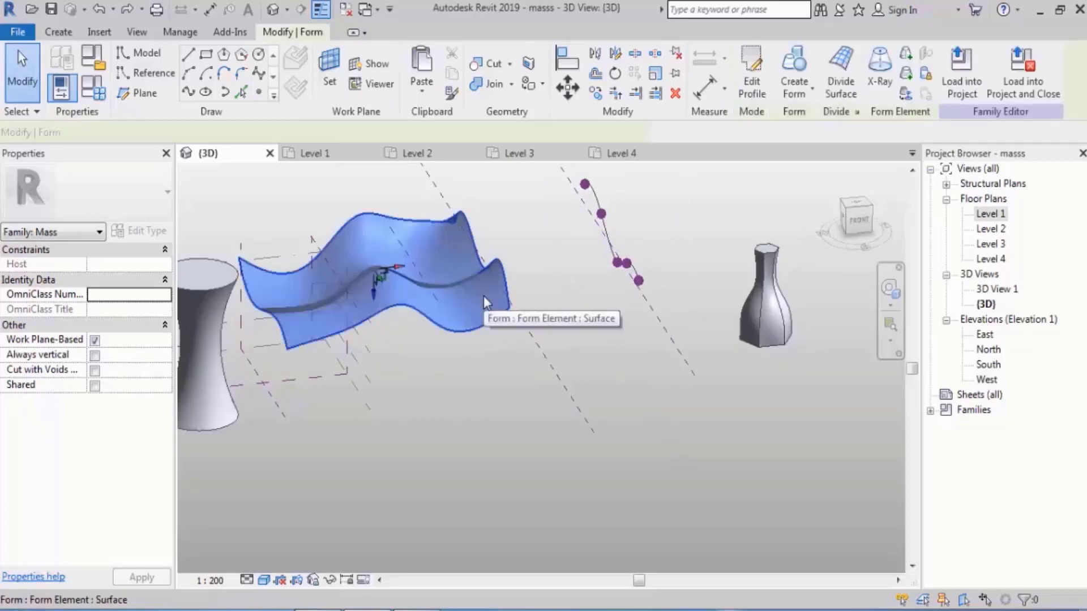
{"action": "key", "text": "Delete"}
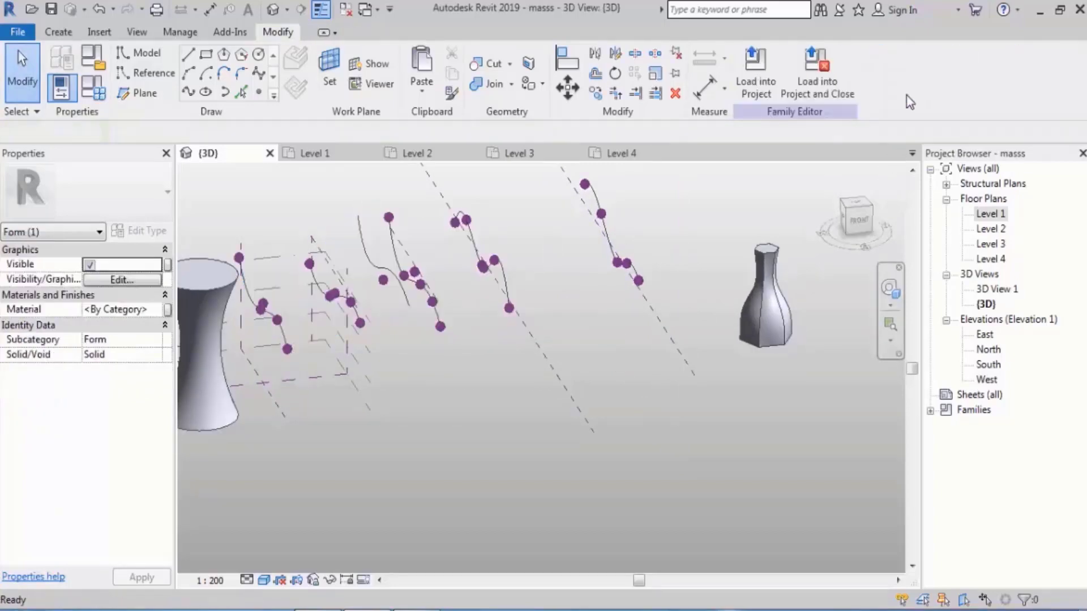
Filter a selection of all the profile curves down to Lines (Mass) and create one continuous form through them.
{"action": "middle_click_drag", "start_coordinate": [646, 348], "coordinate": [640, 341], "text": "shift"}
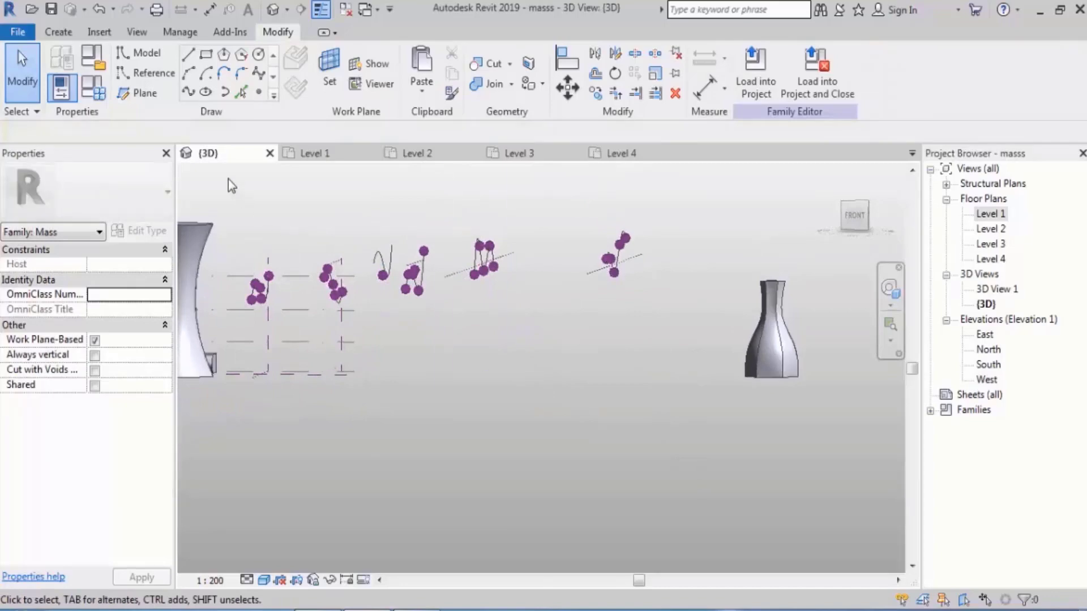
{"action": "left_click_drag", "start_coordinate": [226, 177], "coordinate": [651, 313]}
{"action": "middle_click_drag", "start_coordinate": [651, 313], "coordinate": [685, 349], "text": "shift"}
{"action": "left_click", "coordinate": [795, 88]}
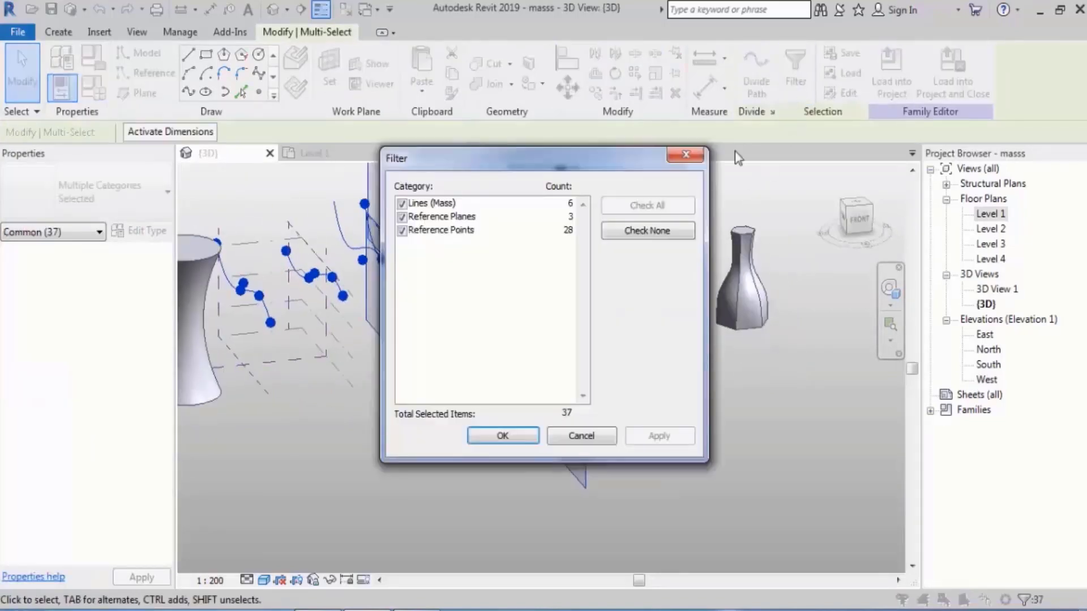
{"action": "left_click", "coordinate": [646, 230]}
{"action": "left_click", "coordinate": [402, 203]}
{"action": "left_click", "coordinate": [503, 435]}
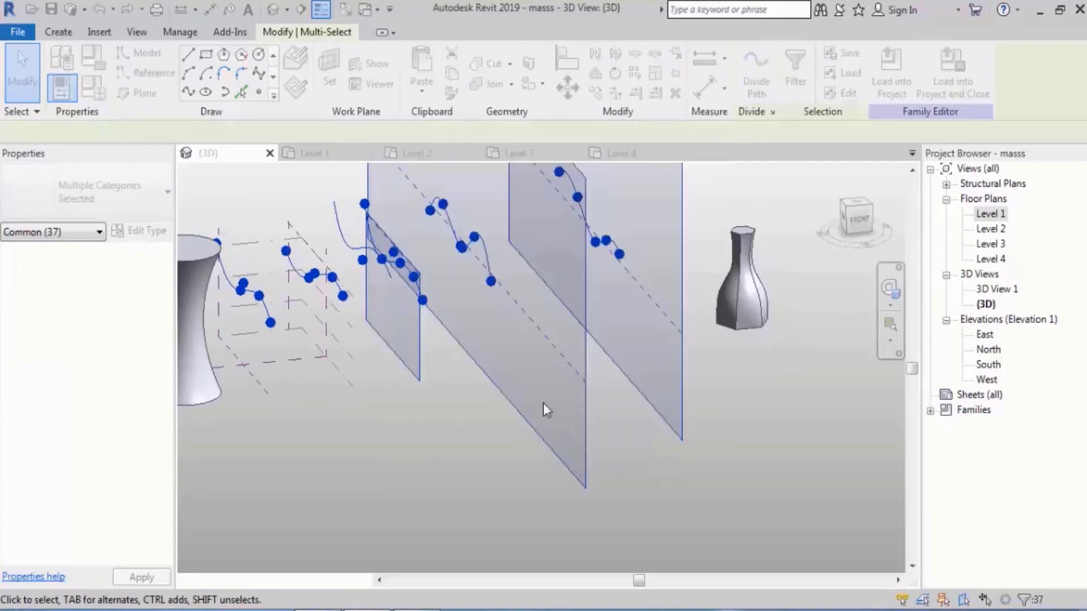
{"action": "left_click", "coordinate": [739, 68]}
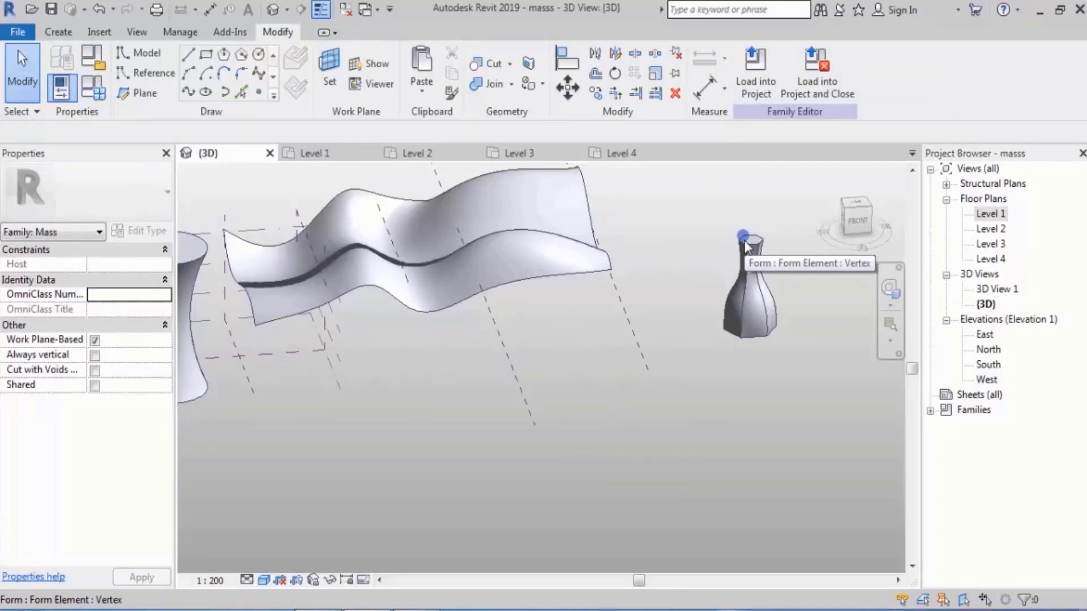
{"action": "mouse_move", "coordinate": [586, 383]}
{"action": "middle_mouse_down"}
{"action": "mouse_move", "coordinate": [577, 364]}
{"action": "mouse_move", "coordinate": [606, 392]}
{"action": "mouse_move", "coordinate": [597, 390]}
{"action": "middle_mouse_up"}
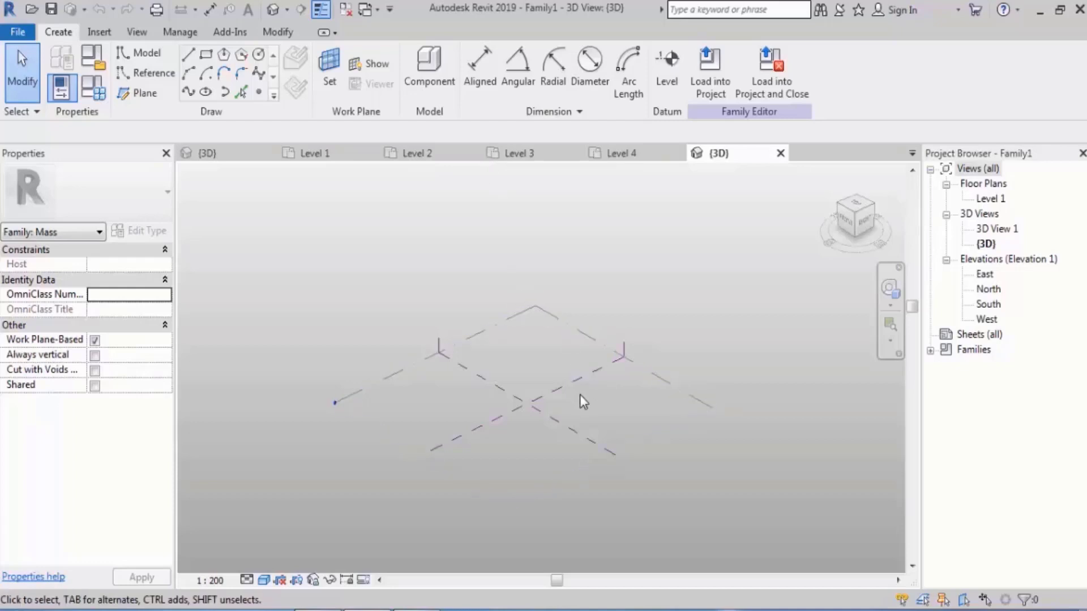
In the new mass family, draw an inward-curving arc with a radius of about 48900 on the Center (Left/Right) reference plane, viewed from the Right.
{"action": "left_click", "coordinate": [581, 384]}
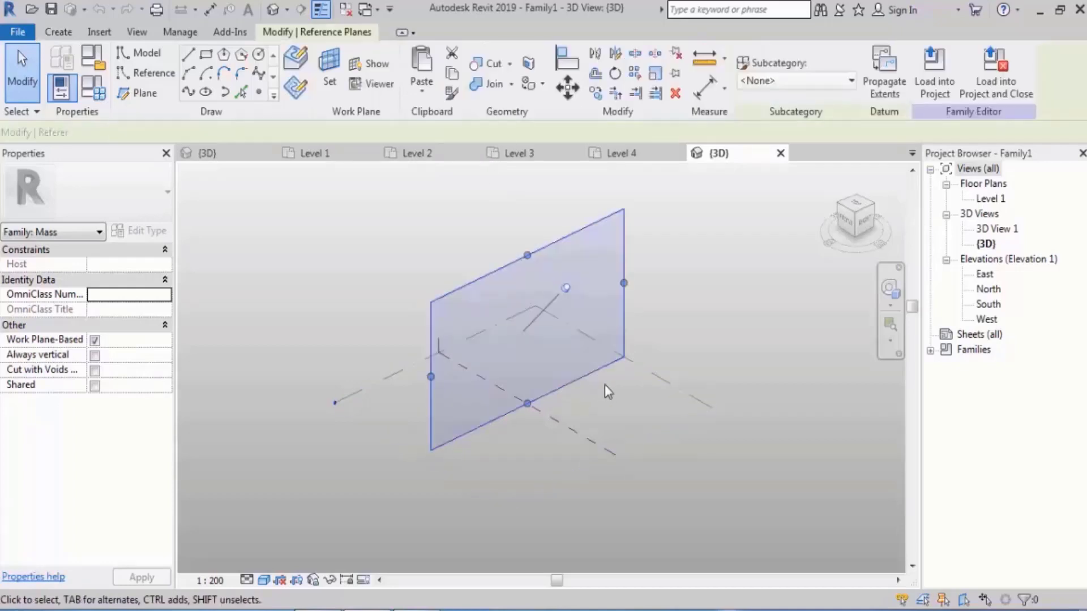
{"action": "middle_click_drag", "start_coordinate": [682, 403], "coordinate": [610, 350], "text": "shift"}
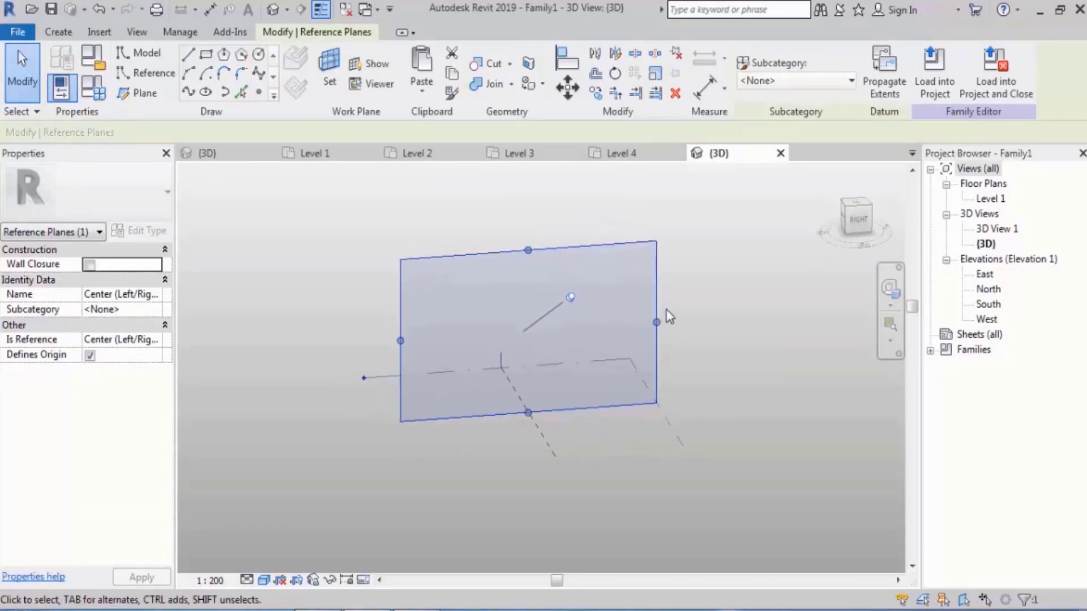
{"action": "left_click", "coordinate": [858, 218]}
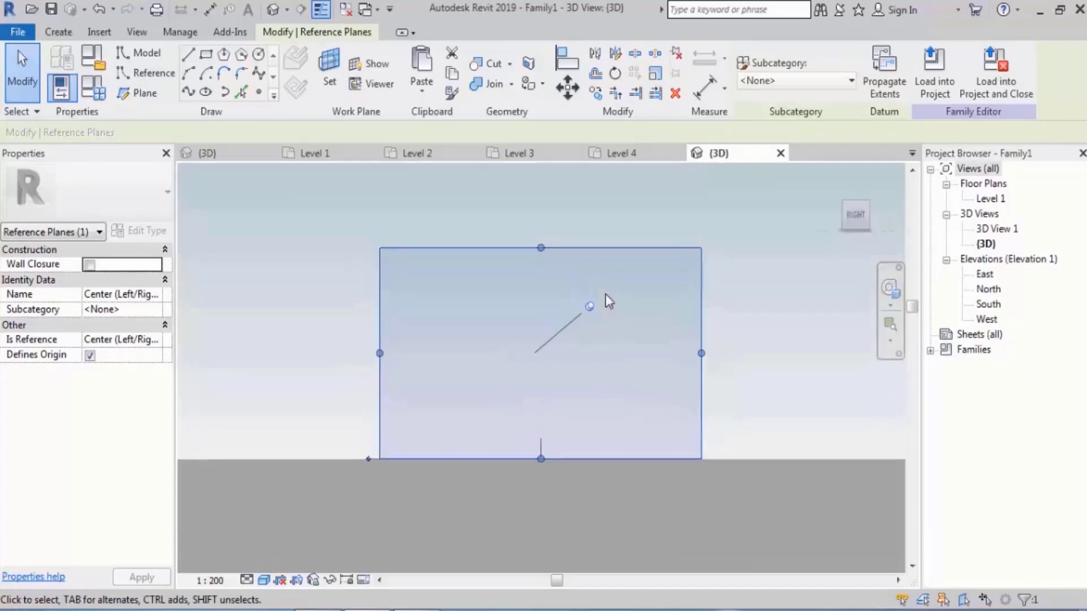
{"action": "middle_click_drag", "start_coordinate": [550, 354], "coordinate": [512, 328]}
{"action": "scroll", "coordinate": [481, 290], "scroll_direction": "up", "scroll_amount": 3}
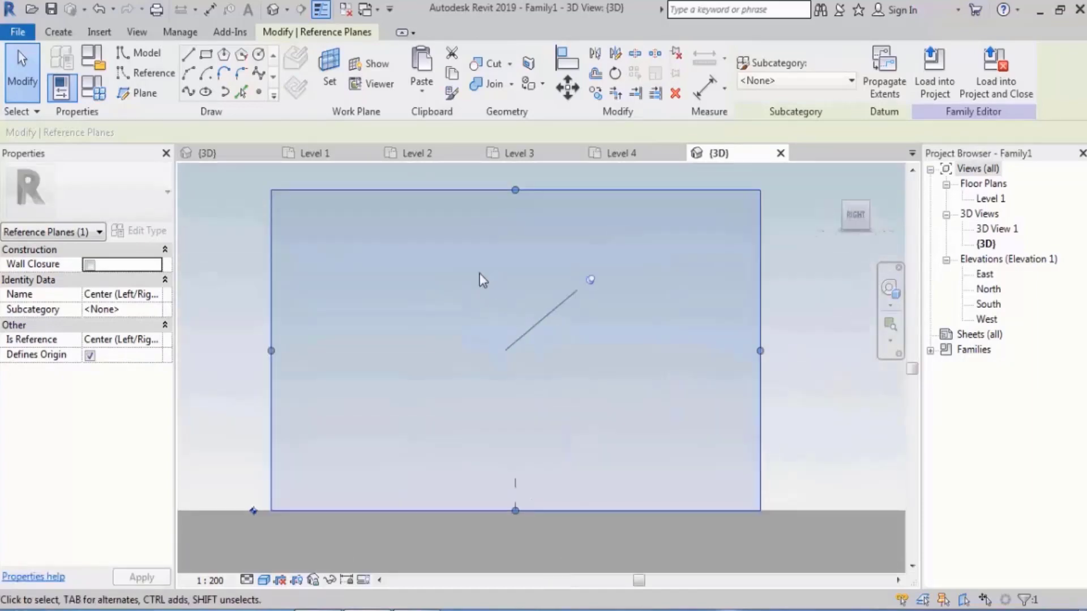
{"action": "left_click", "coordinate": [189, 72]}
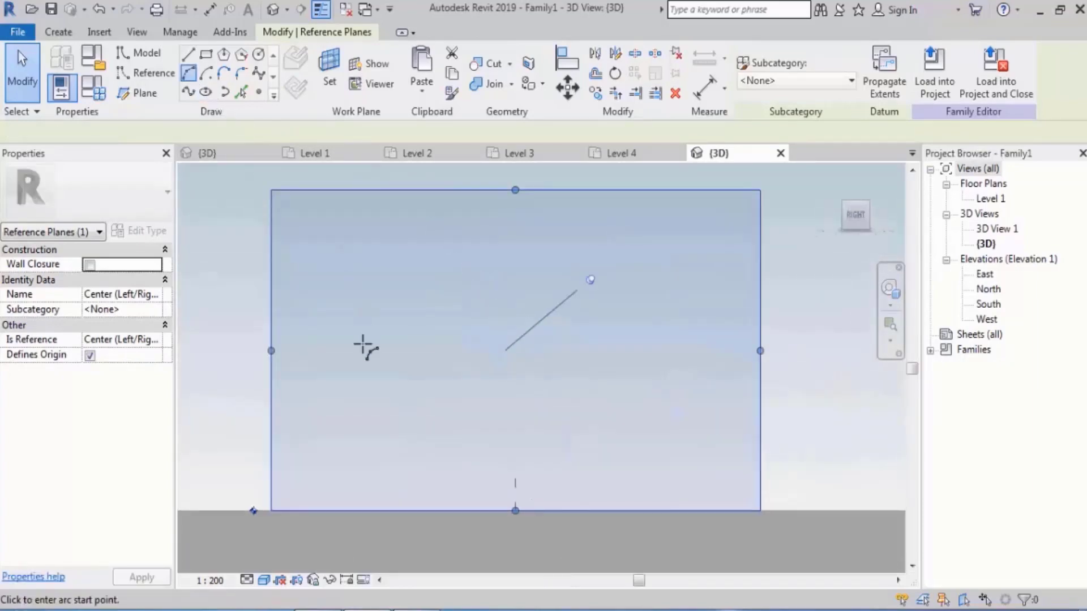
{"action": "left_click", "coordinate": [342, 418]}
{"action": "left_click", "coordinate": [438, 223]}
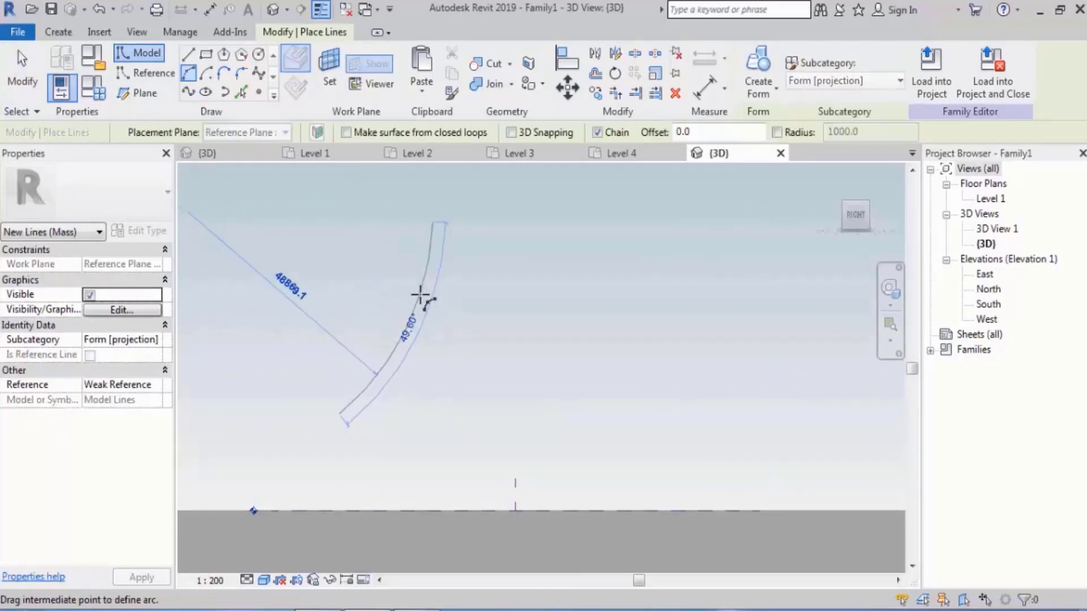
{"action": "left_click", "coordinate": [420, 294]}
Close the profile with a vertical line about 36000 long down from the arc's upper end and a horizontal base line.
{"action": "left_click", "coordinate": [188, 55]}
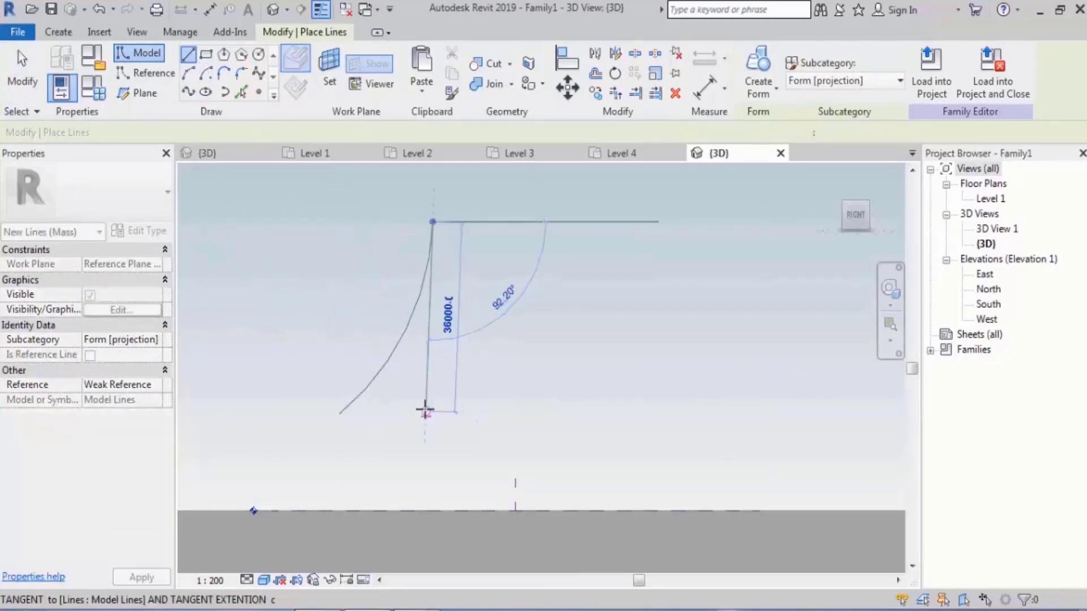
{"action": "left_click", "coordinate": [432, 411]}
{"action": "key", "text": "Escape"}
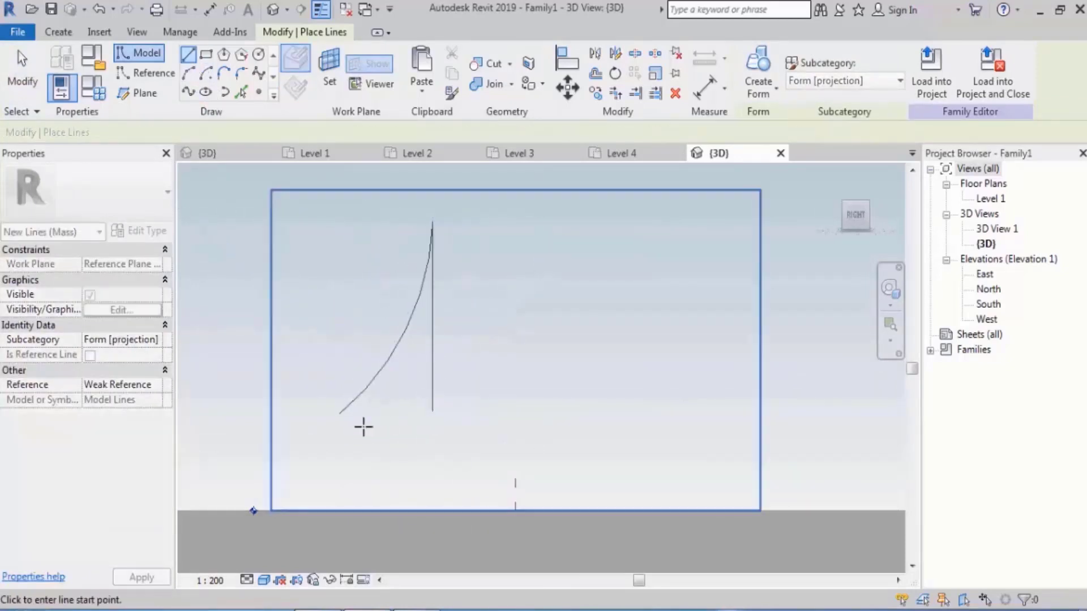
{"action": "left_click", "coordinate": [340, 413]}
{"action": "left_click", "coordinate": [432, 413]}
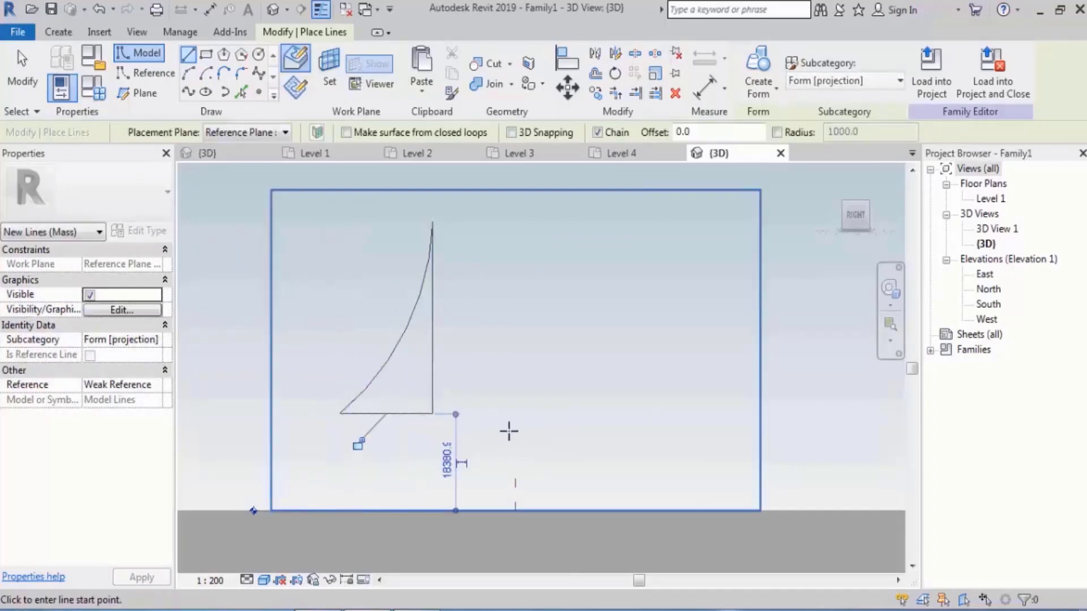
Draw a vertical axis line about 65000 long, about 7200 away from the closed profile's vertical side.
{"action": "scroll", "coordinate": [509, 431], "scroll_direction": "down", "scroll_amount": 2}
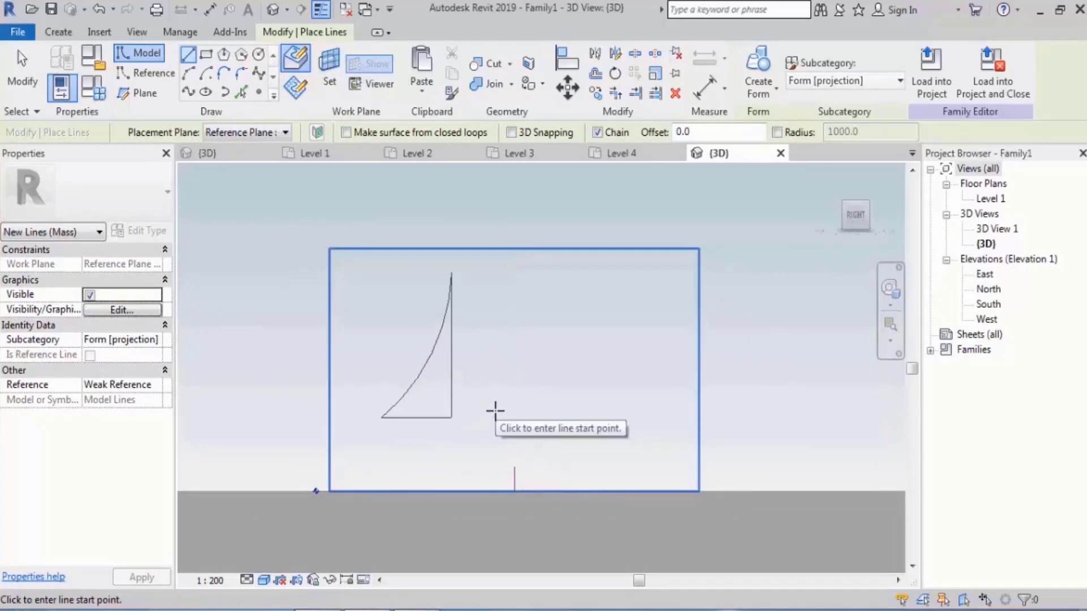
{"action": "left_click", "coordinate": [479, 216]}
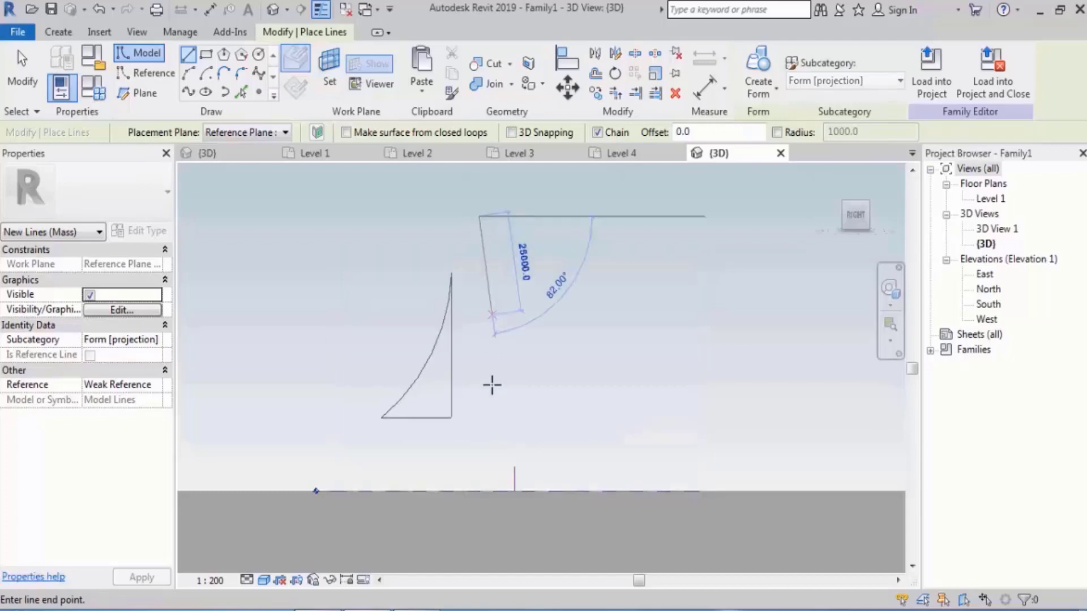
{"action": "left_click", "coordinate": [479, 476]}
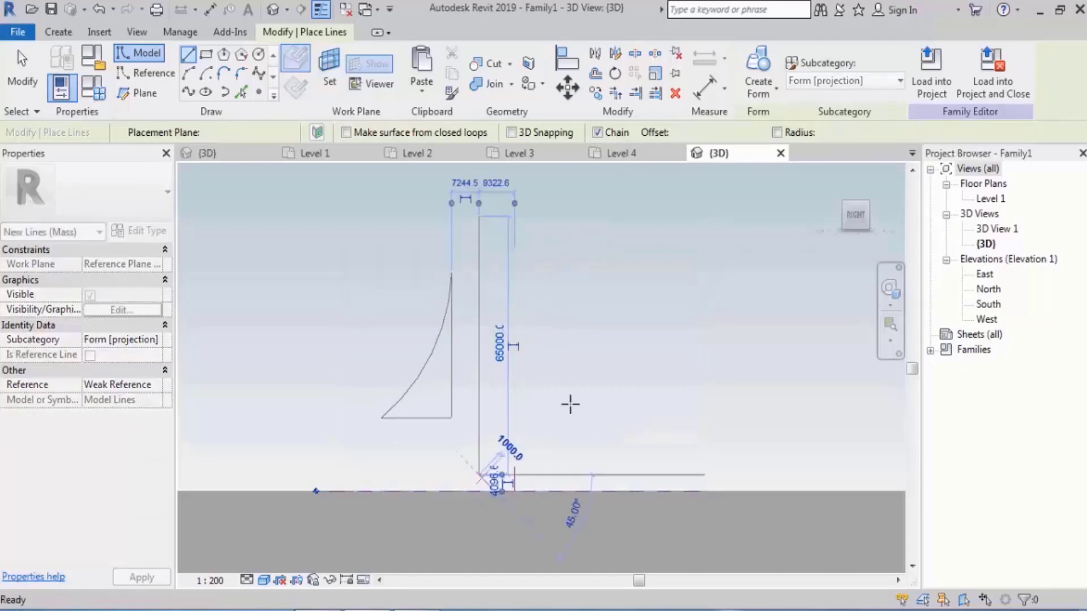
{"action": "key", "text": "Escape"}
{"action": "key", "text": "Escape"}
Select the whole closed profile together with the vertical axis line and create a revolved form.
{"action": "middle_click_drag", "start_coordinate": [559, 351], "coordinate": [588, 437], "text": "shift"}
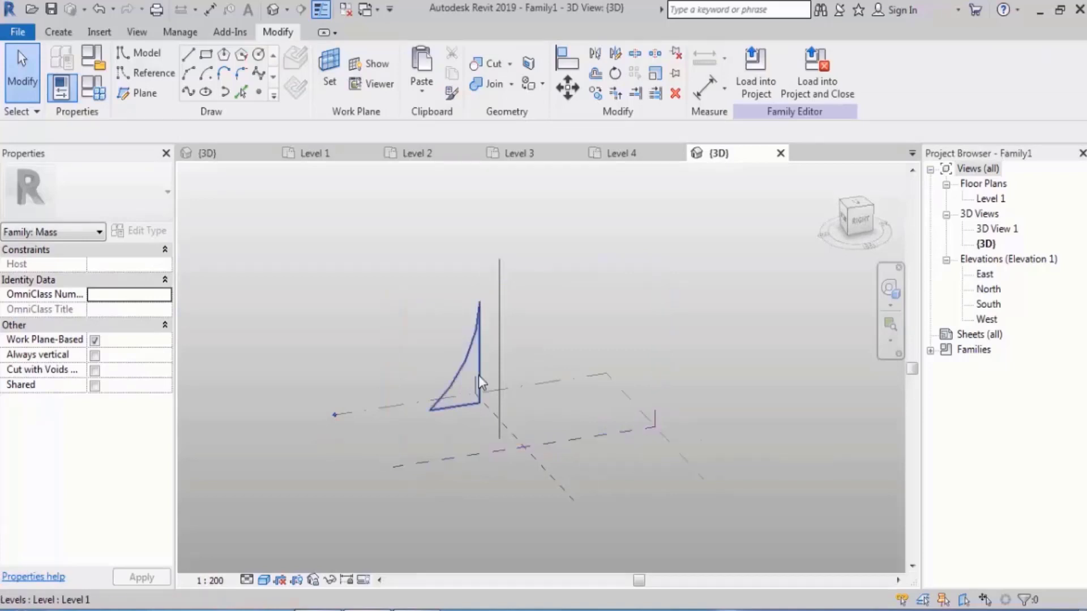
{"action": "key", "text": "Tab"}
{"action": "left_click", "coordinate": [479, 357]}
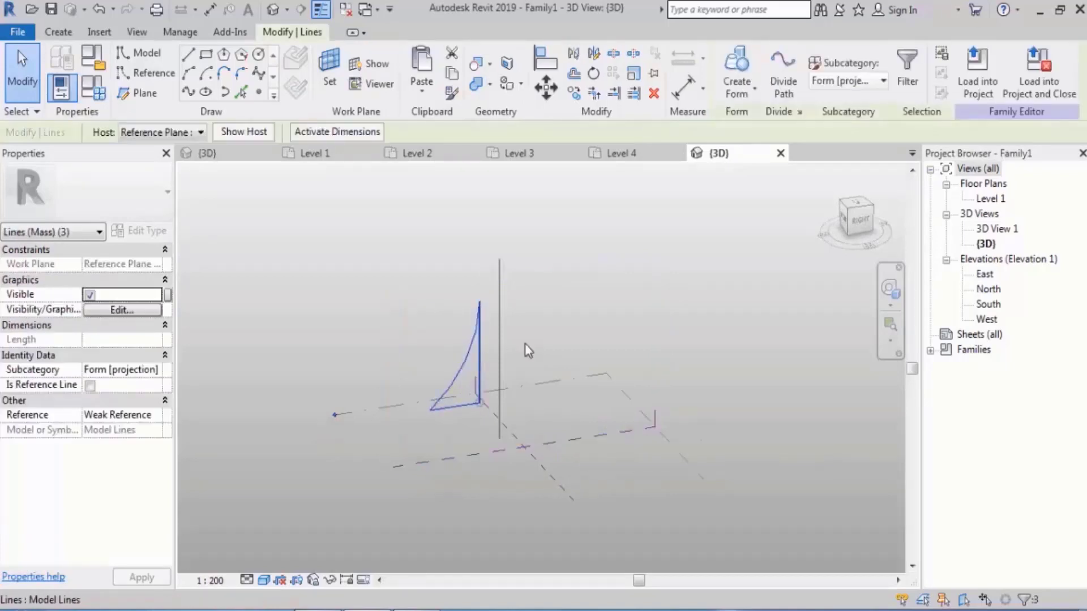
{"action": "left_click", "coordinate": [500, 329], "text": "ctrl"}
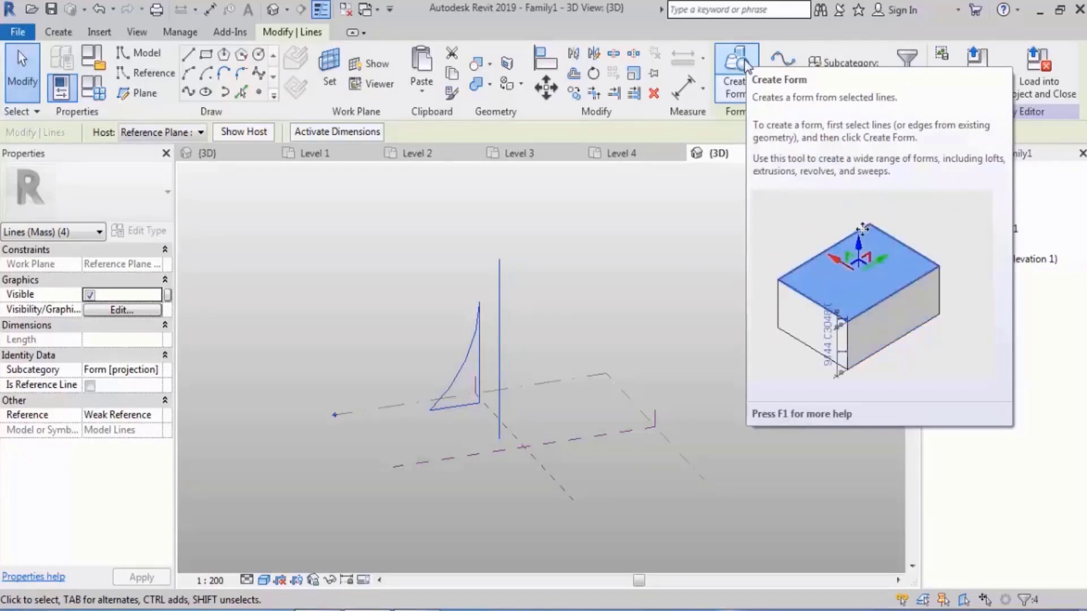
{"action": "left_click", "coordinate": [746, 65]}
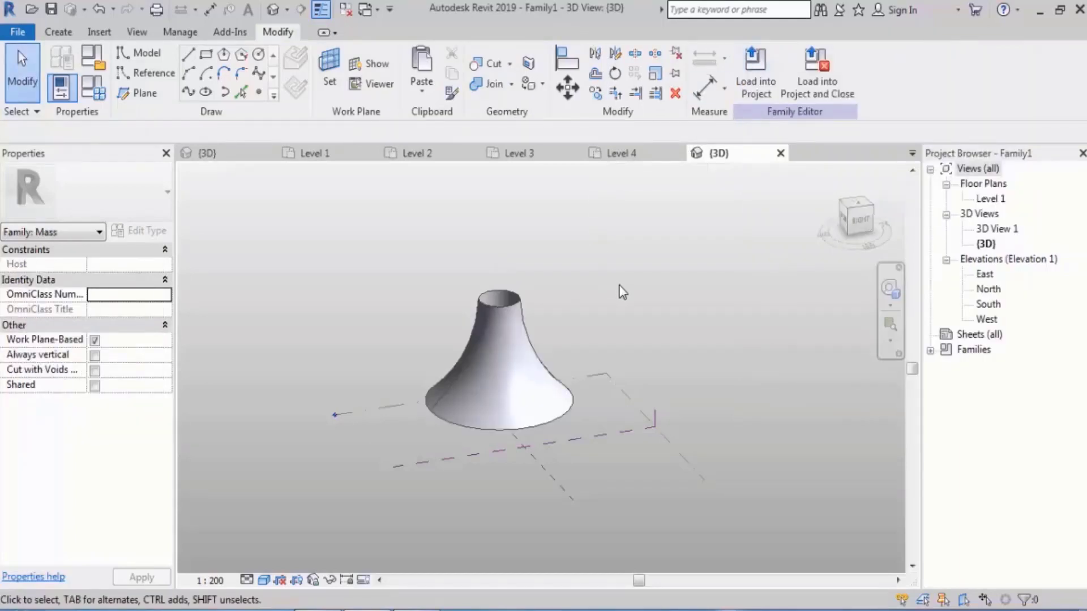
Set the revolved form's End Angle to 180° and orbit to view its cut side.
{"action": "middle_click_drag", "start_coordinate": [621, 289], "coordinate": [648, 265], "text": "shift"}
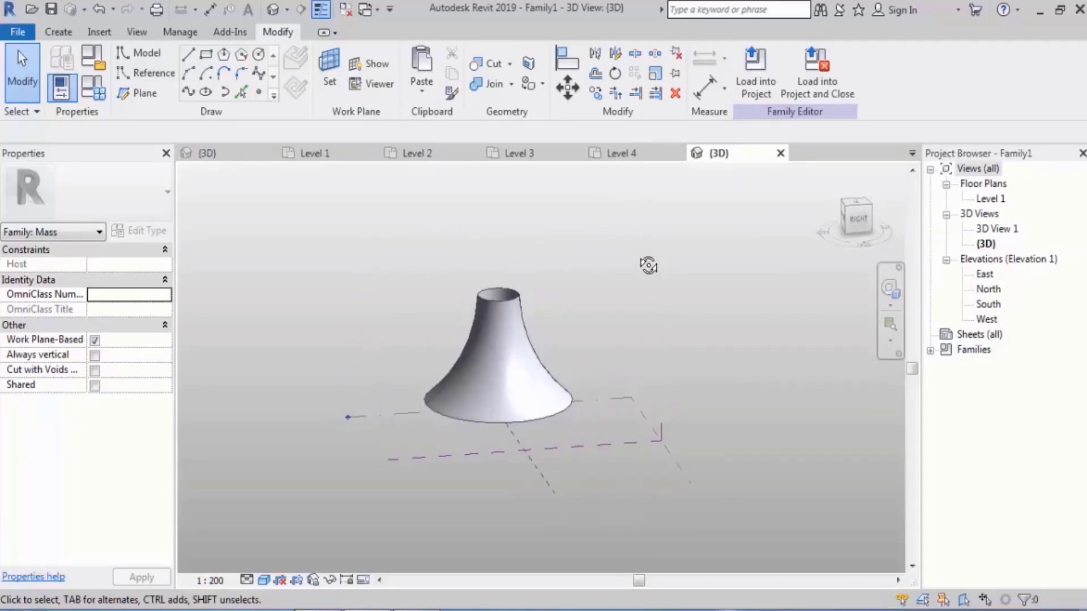
{"action": "scroll", "coordinate": [534, 423], "scroll_direction": "up", "scroll_amount": 2}
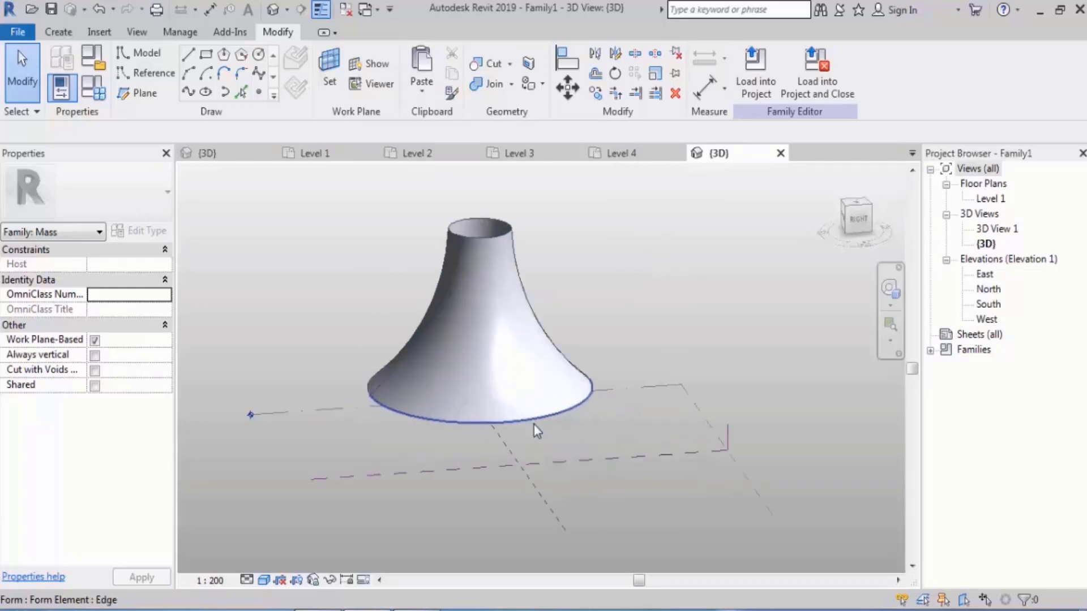
{"action": "middle_click_drag", "start_coordinate": [607, 288], "coordinate": [631, 314]}
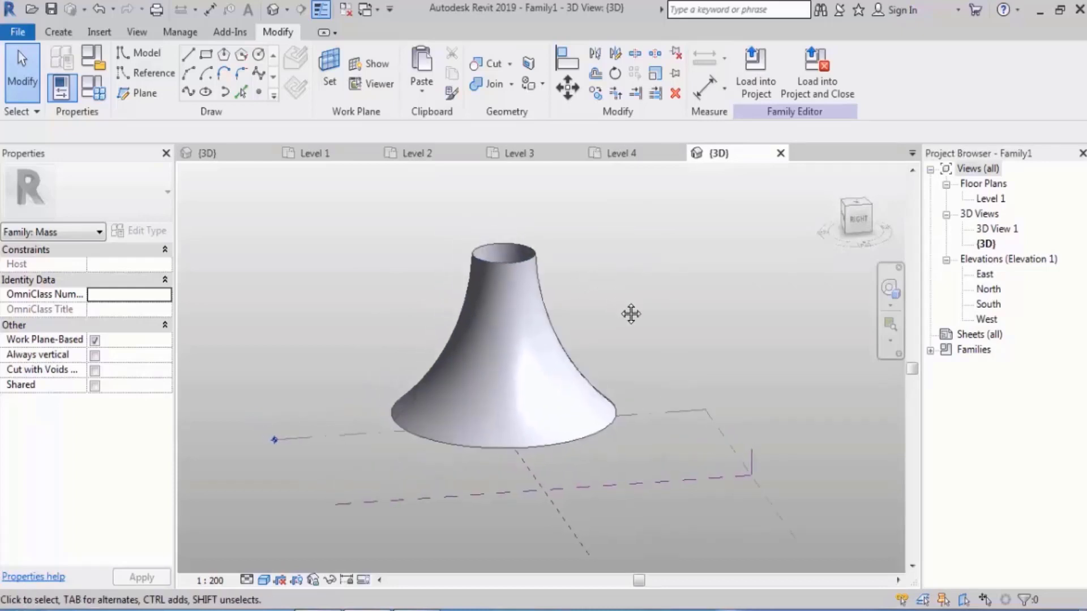
{"action": "left_click", "coordinate": [507, 283]}
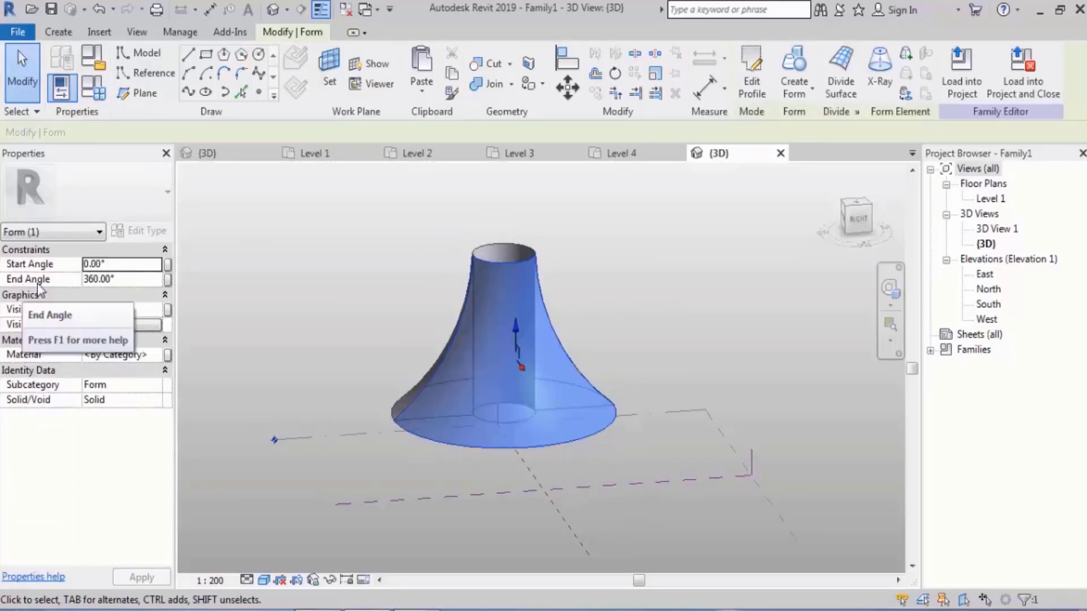
{"action": "left_click", "coordinate": [130, 281]}
{"action": "type", "text": "180"}
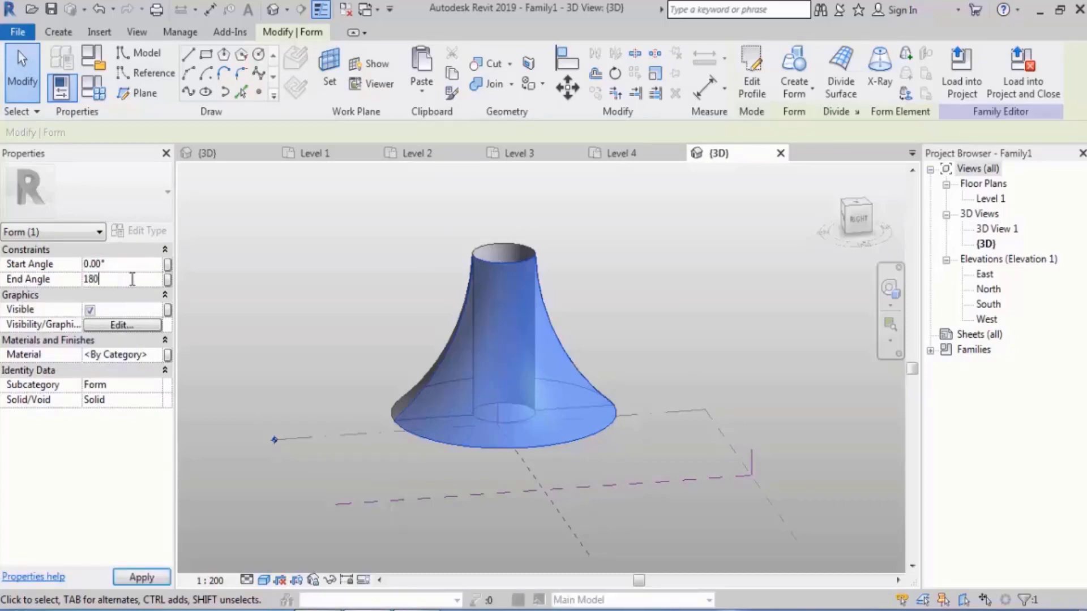
{"action": "key", "text": "Return"}
{"action": "middle_click_drag", "start_coordinate": [428, 318], "coordinate": [660, 419], "text": "shift"}
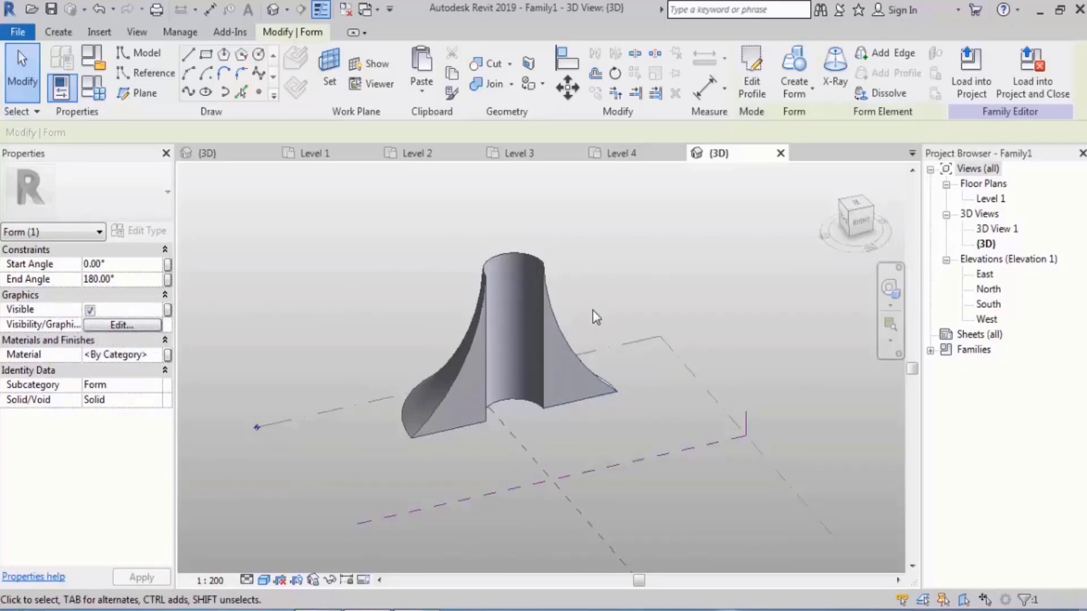
Open the profile of the half-revolved form for editing from its outer curved surface.
{"action": "middle_click_drag", "start_coordinate": [645, 357], "coordinate": [636, 329], "text": "shift"}
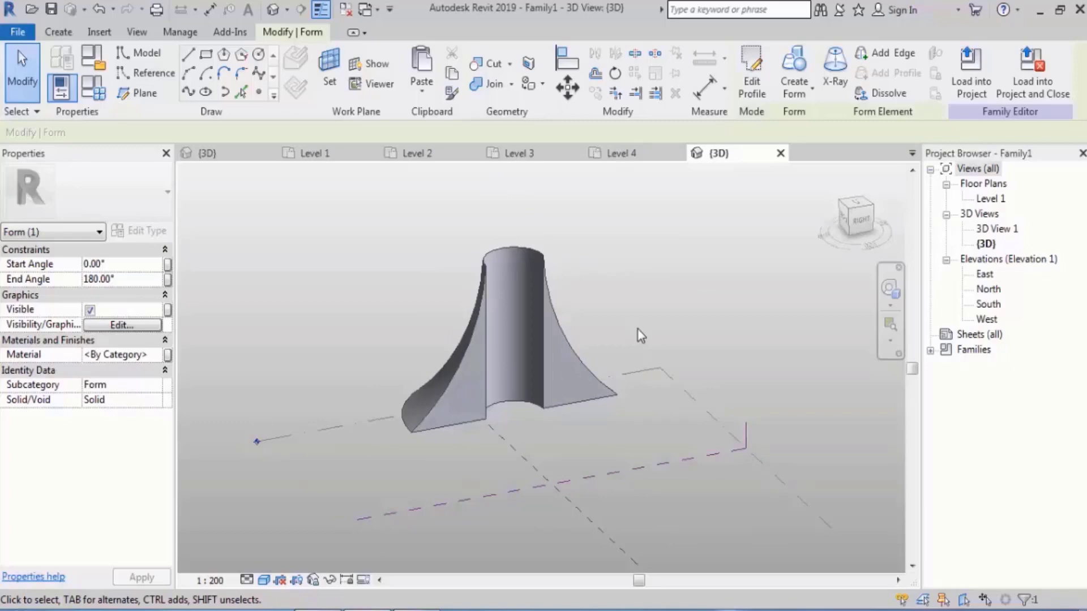
{"action": "left_click", "coordinate": [509, 318]}
{"action": "middle_click_drag", "start_coordinate": [371, 362], "coordinate": [586, 322], "text": "shift"}
{"action": "left_click", "coordinate": [609, 358]}
{"action": "left_click", "coordinate": [534, 354]}
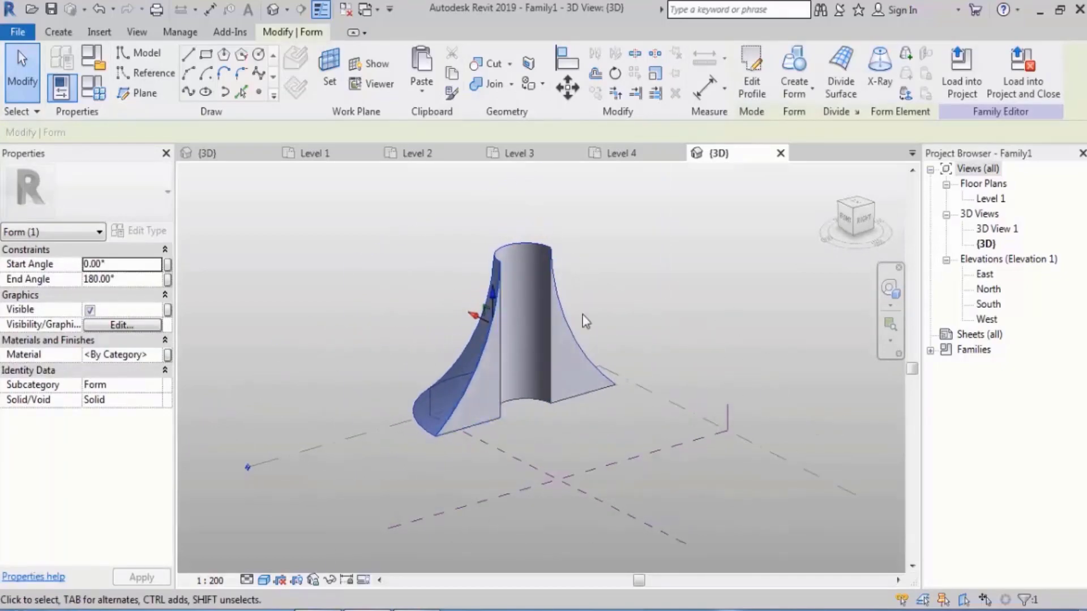
{"action": "left_click", "coordinate": [759, 97]}
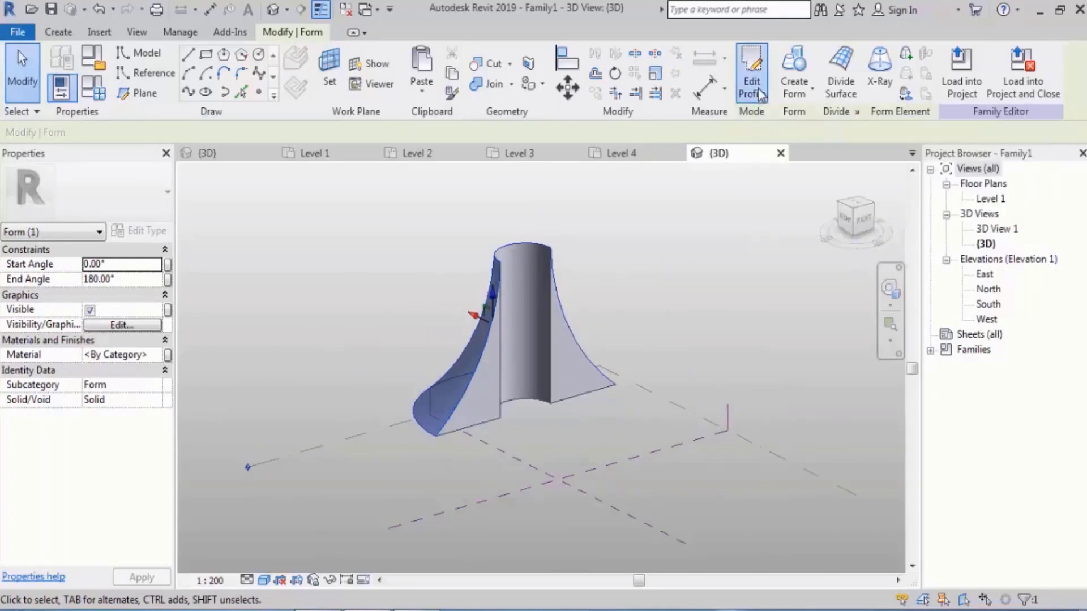
Align the axis of rotation to the profile's vertical side and finish the profile edit.
{"action": "middle_click_drag", "start_coordinate": [657, 345], "coordinate": [660, 377], "text": "shift"}
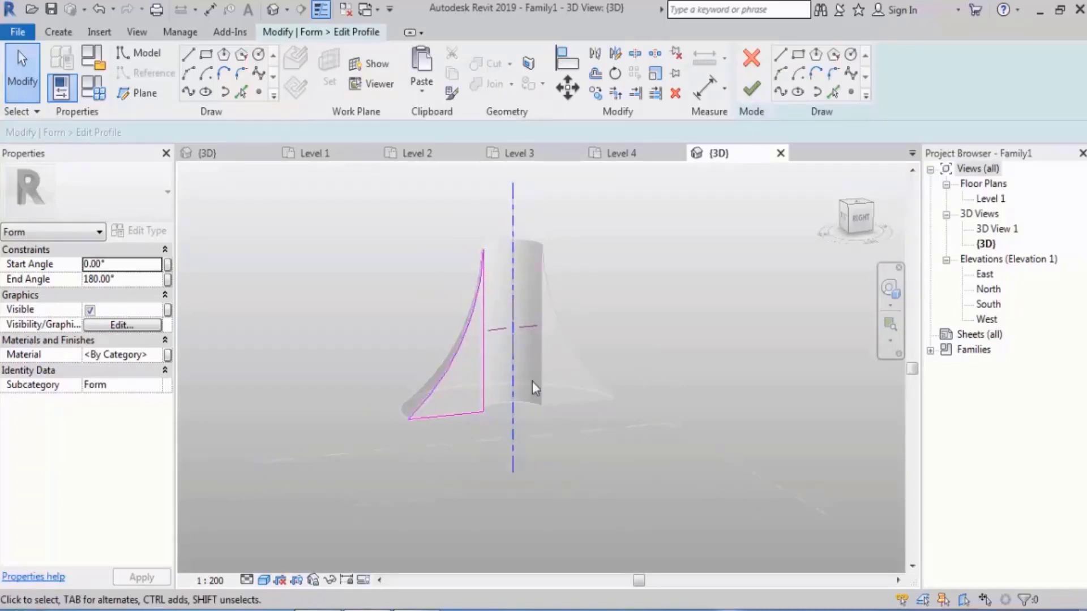
{"action": "scroll", "coordinate": [571, 344], "scroll_direction": "up", "scroll_amount": 2}
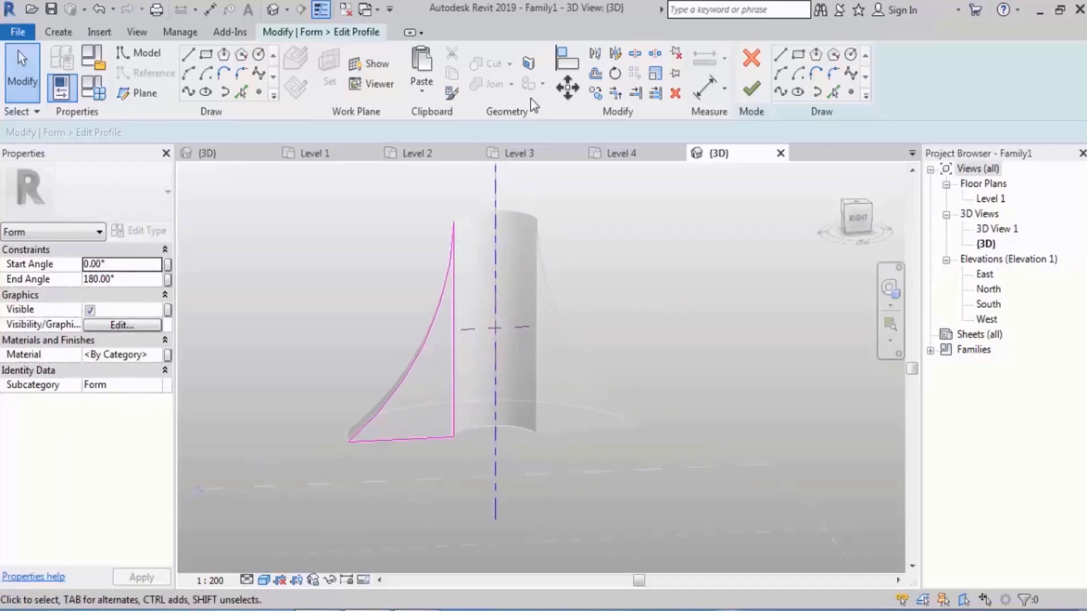
{"action": "left_click", "coordinate": [567, 58]}
{"action": "left_click", "coordinate": [456, 301]}
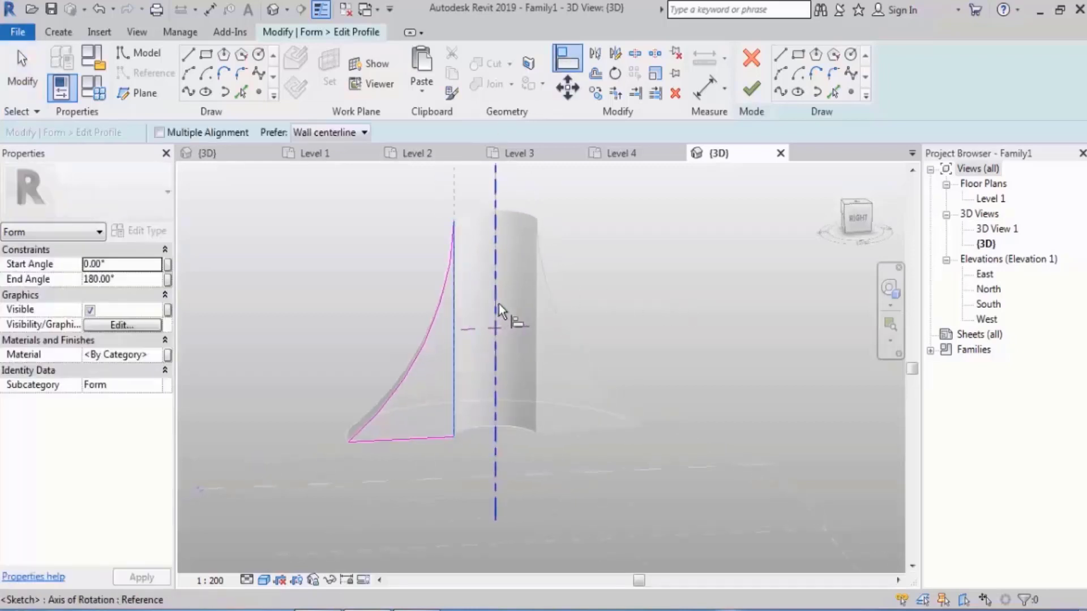
{"action": "left_click", "coordinate": [498, 304]}
{"action": "middle_click_drag", "start_coordinate": [576, 275], "coordinate": [604, 294]}
{"action": "key", "text": "Escape"}
{"action": "key", "text": "Escape"}
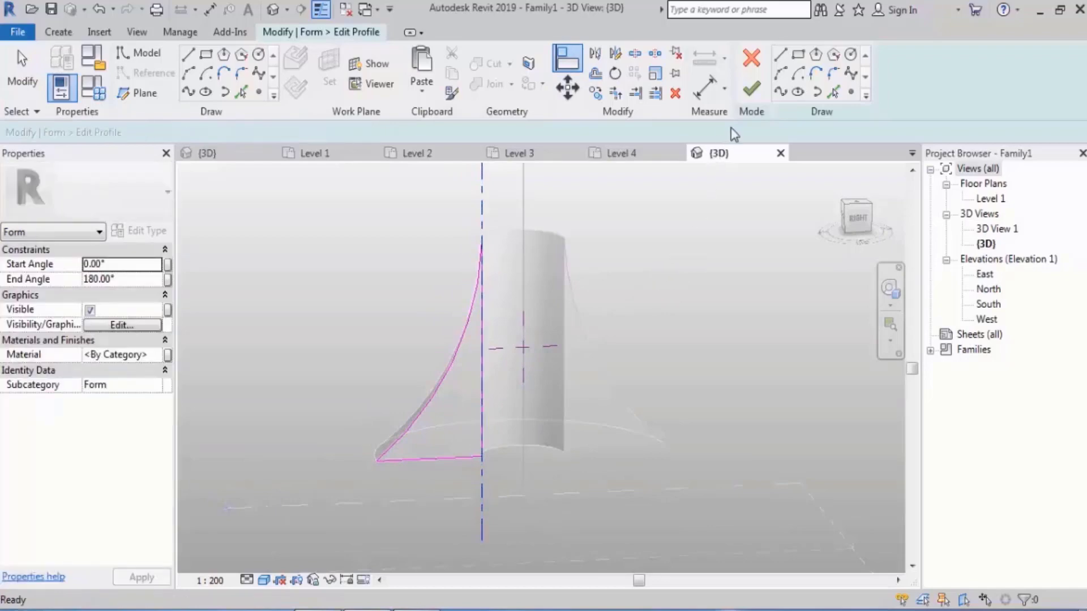
{"action": "left_click", "coordinate": [751, 89]}
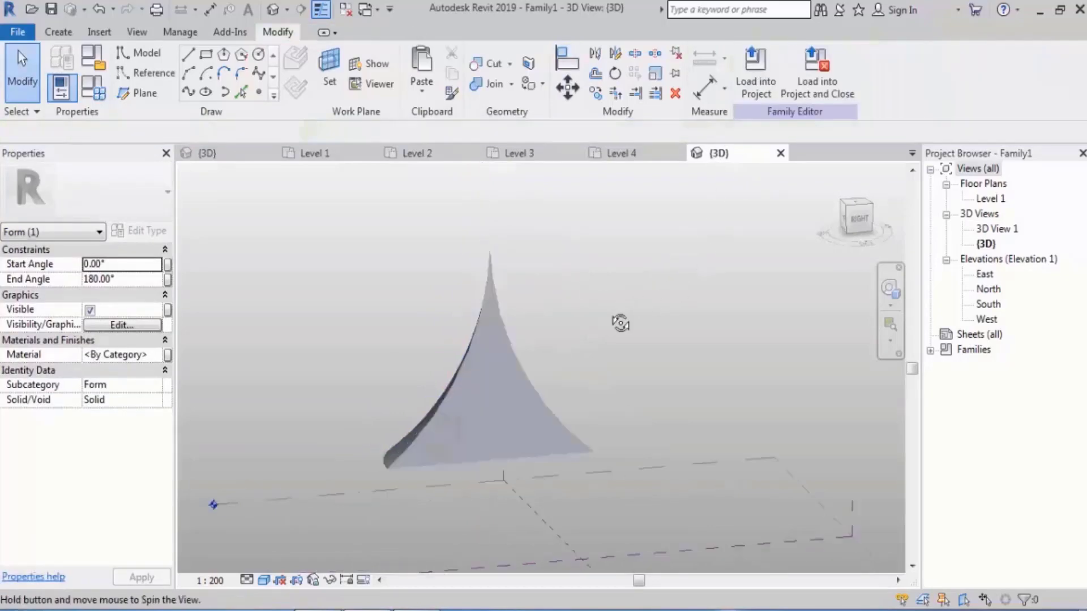
Set the revolved form's End Angle to 360° and deselect the form.
{"action": "middle_click_drag", "start_coordinate": [620, 323], "coordinate": [627, 249], "text": "shift"}
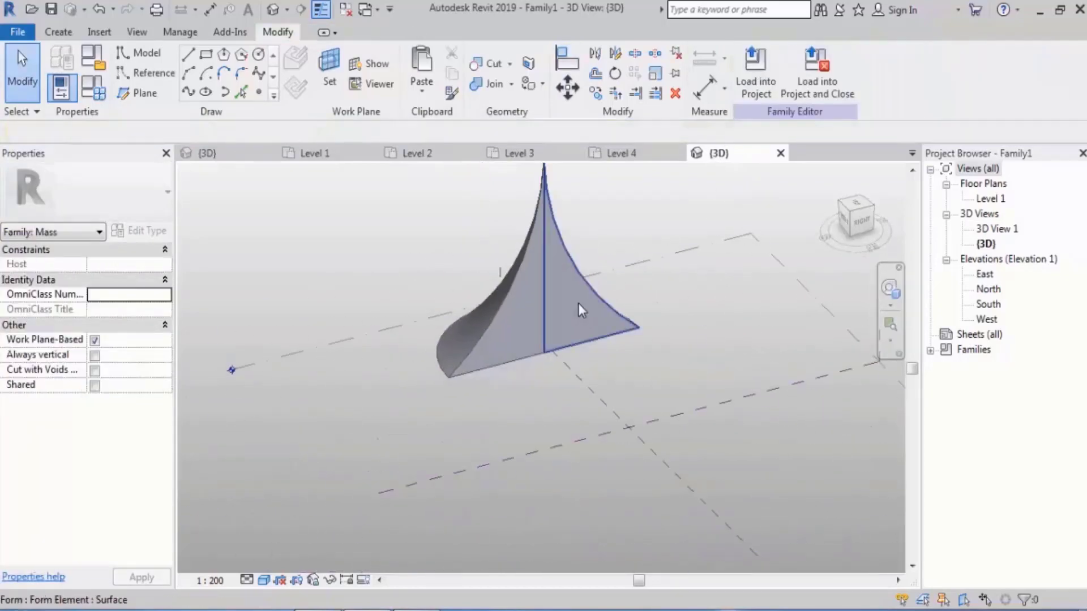
{"action": "left_click", "coordinate": [578, 303]}
{"action": "left_click", "coordinate": [129, 280]}
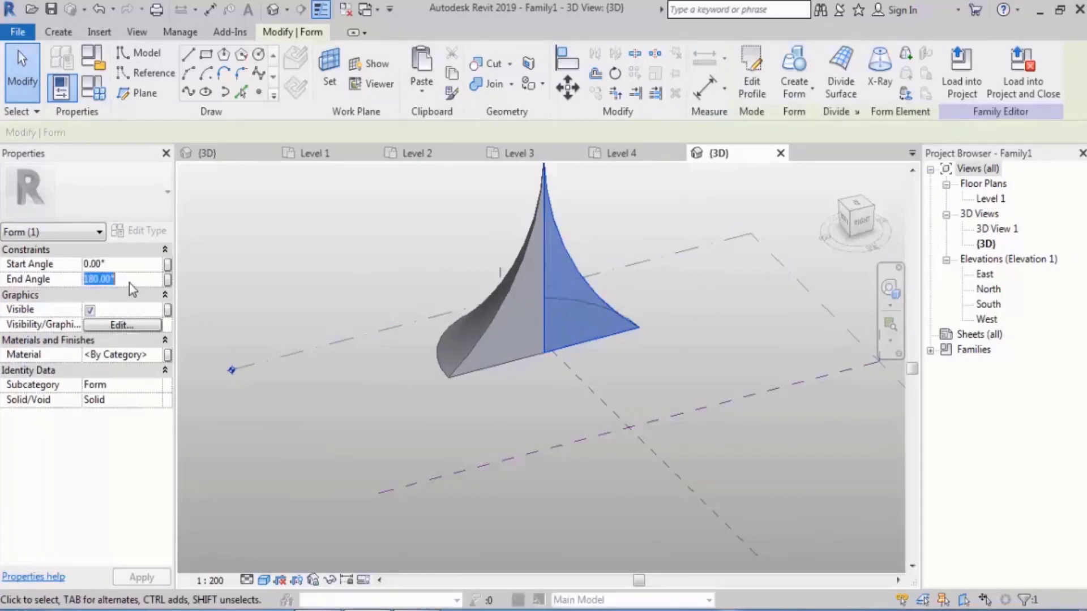
{"action": "type", "text": "360"}
{"action": "key", "text": "Return"}
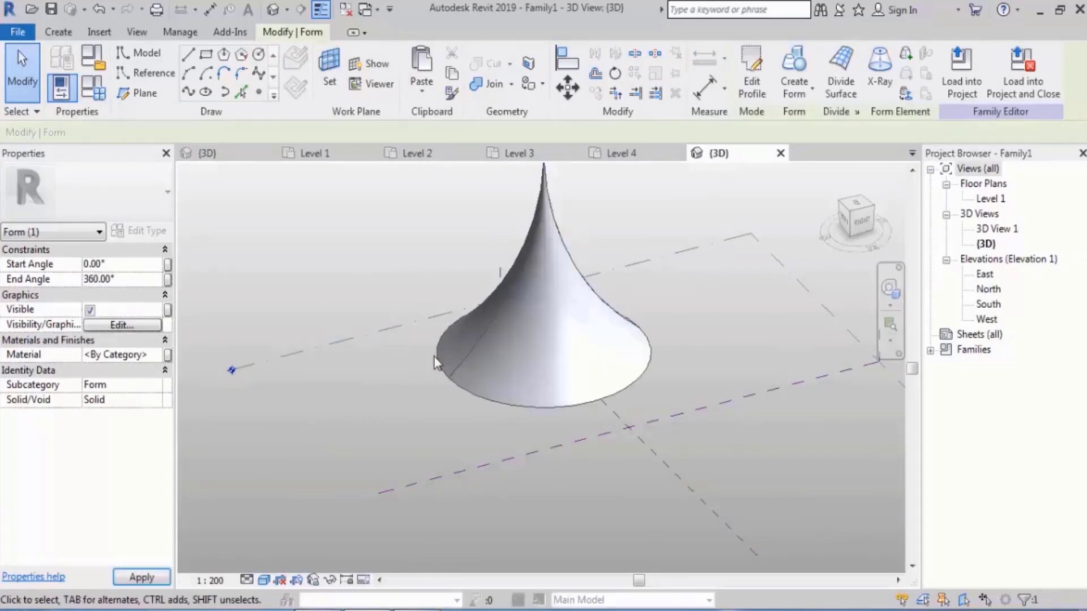
{"action": "left_click", "coordinate": [388, 264]}
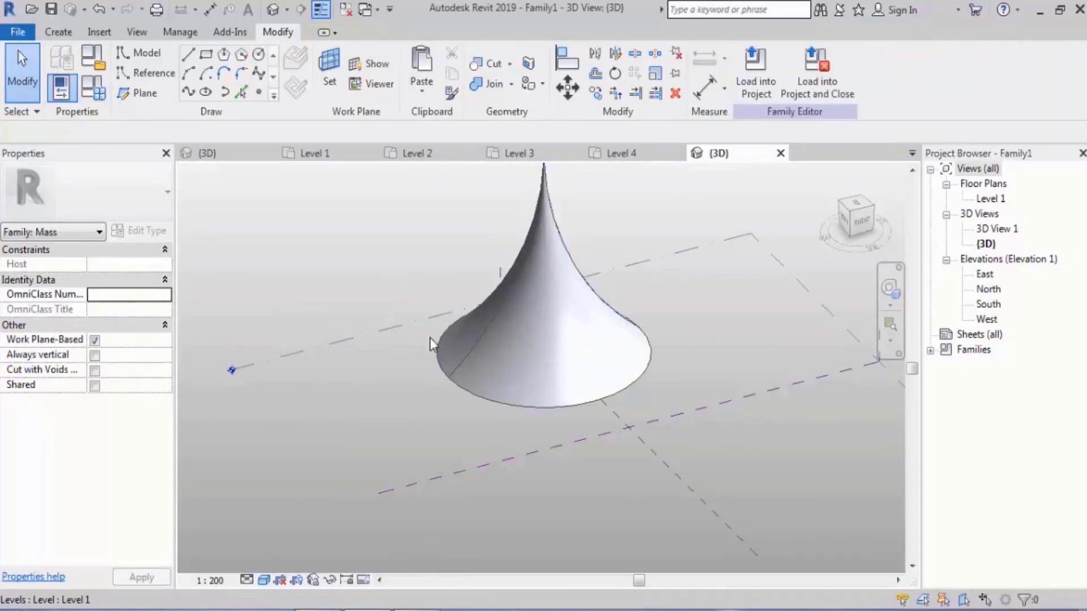
Open the fully revolved cone's profile for editing and orbit to face the sketch.
{"action": "scroll", "coordinate": [464, 408], "scroll_direction": "down", "scroll_amount": 1}
{"action": "middle_click_drag", "start_coordinate": [606, 420], "coordinate": [584, 364], "text": "shift"}
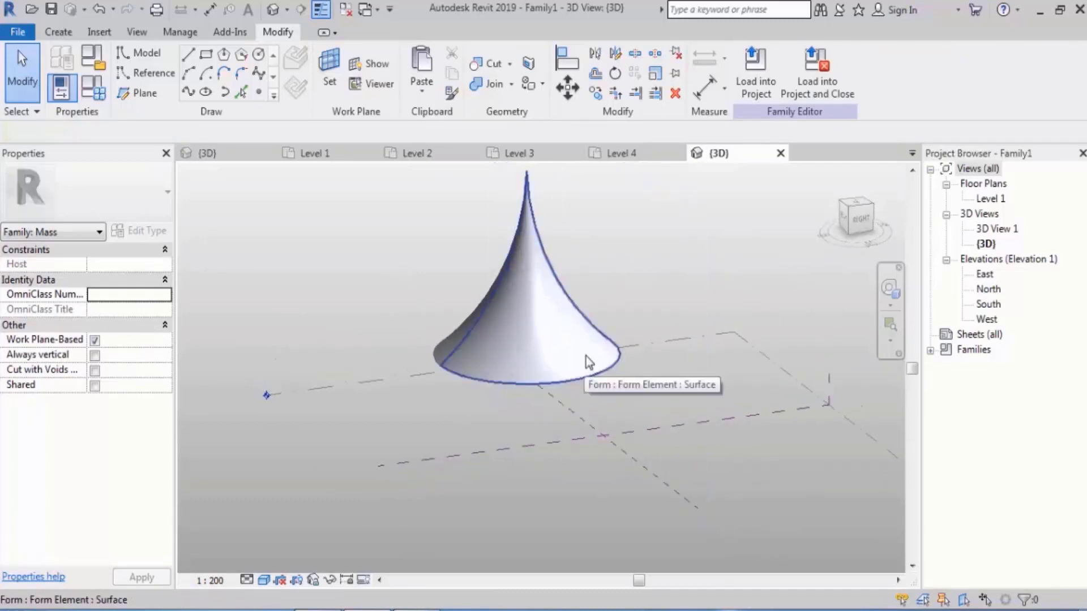
{"action": "middle_click_drag", "start_coordinate": [611, 255], "coordinate": [621, 283], "text": "shift"}
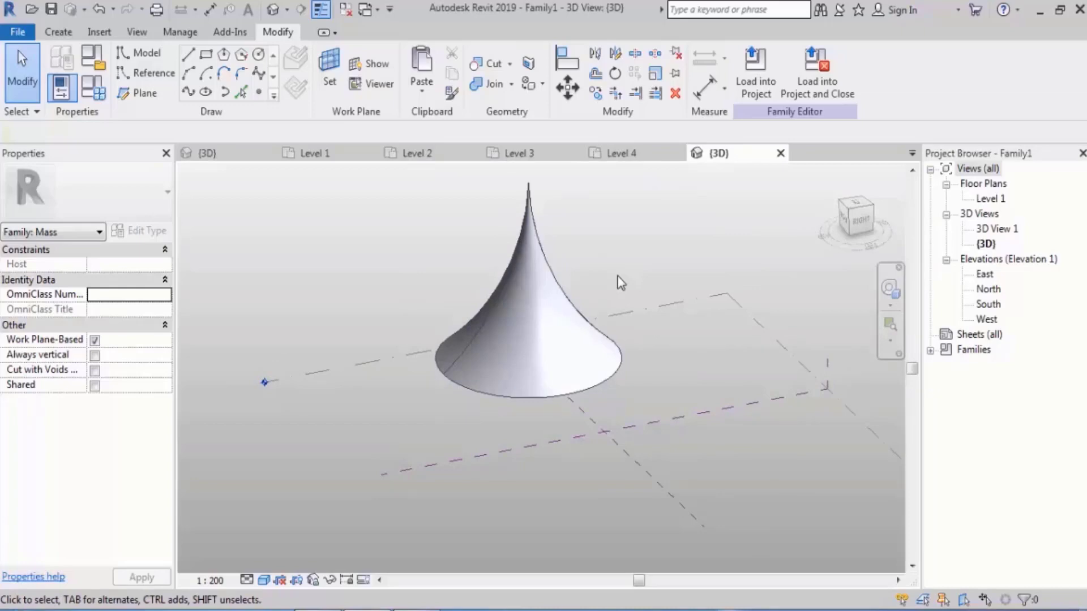
{"action": "left_click", "coordinate": [532, 318]}
{"action": "left_click", "coordinate": [753, 90]}
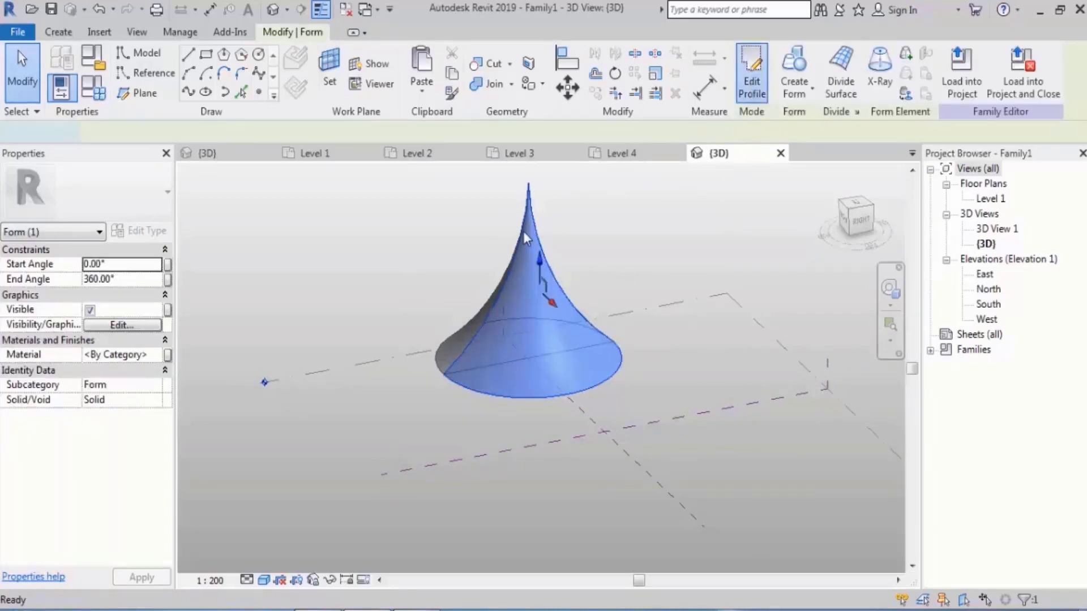
{"action": "left_click", "coordinate": [523, 232]}
{"action": "scroll", "coordinate": [514, 246], "scroll_direction": "up", "scroll_amount": 2}
{"action": "middle_click_drag", "start_coordinate": [630, 290], "coordinate": [621, 316], "text": "shift"}
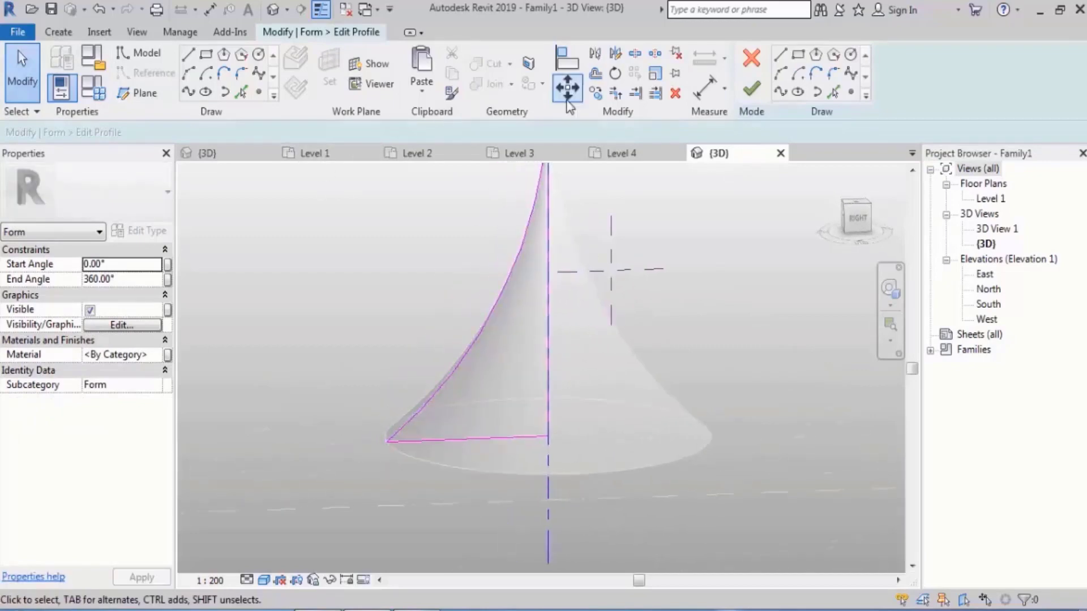
Offset a copy of the whole closed profile chain inward by 3000 and finish the profile edit.
{"action": "left_click", "coordinate": [595, 73]}
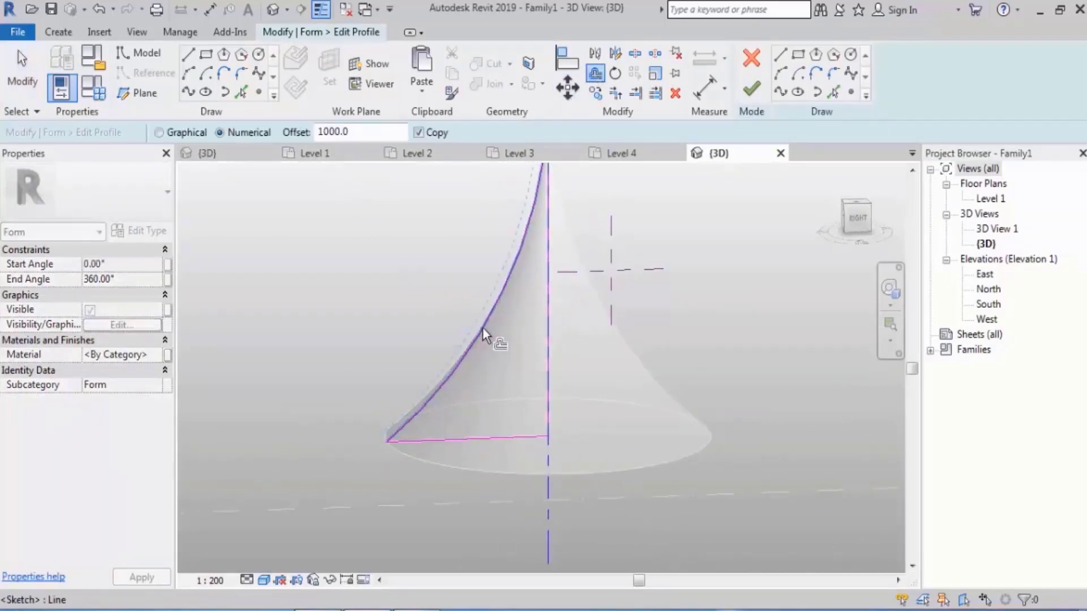
{"action": "double_click", "coordinate": [391, 132]}
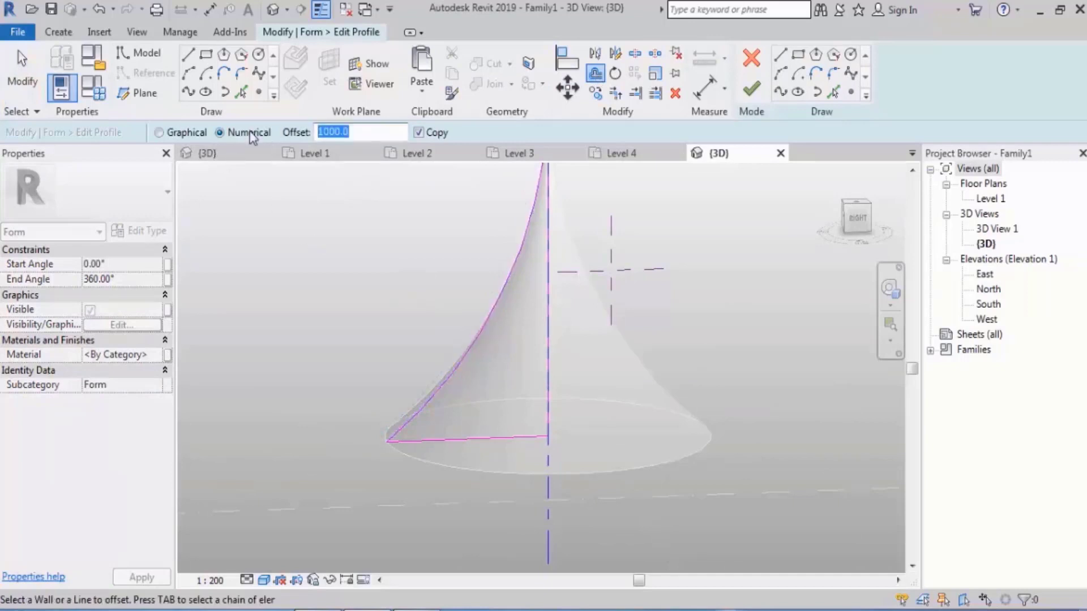
{"action": "type", "text": "3000"}
{"action": "key", "text": "Tab"}
{"action": "left_click", "coordinate": [472, 375]}
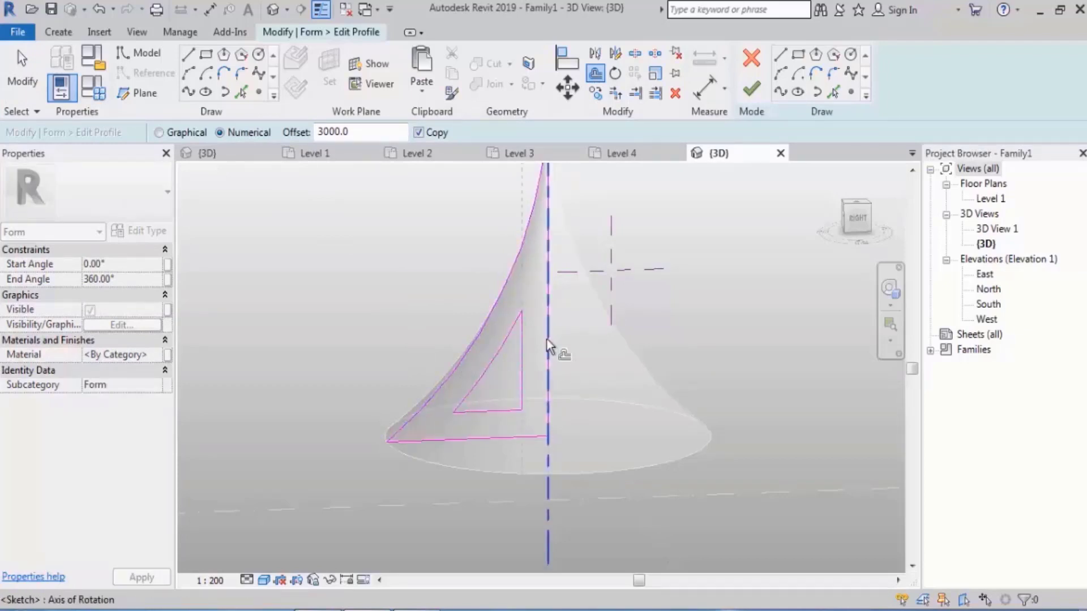
{"action": "left_click", "coordinate": [751, 89]}
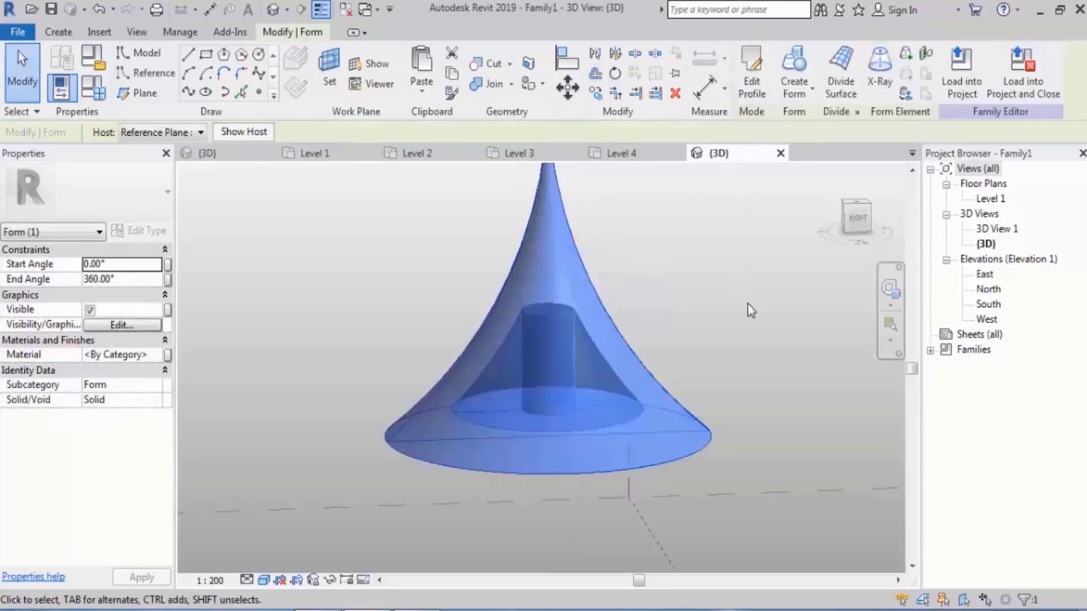
Set the hollow form's End Angle to 100° and orbit around its cut faces to examine the interior.
{"action": "left_click", "coordinate": [748, 304]}
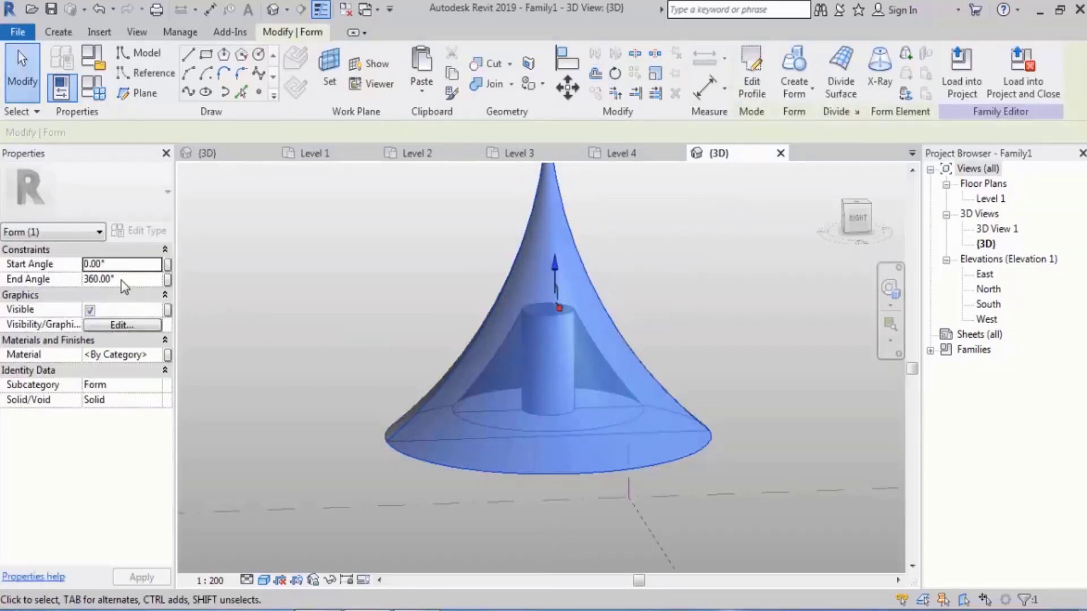
{"action": "left_click", "coordinate": [124, 278]}
{"action": "type", "text": "100"}
{"action": "key", "text": "Return"}
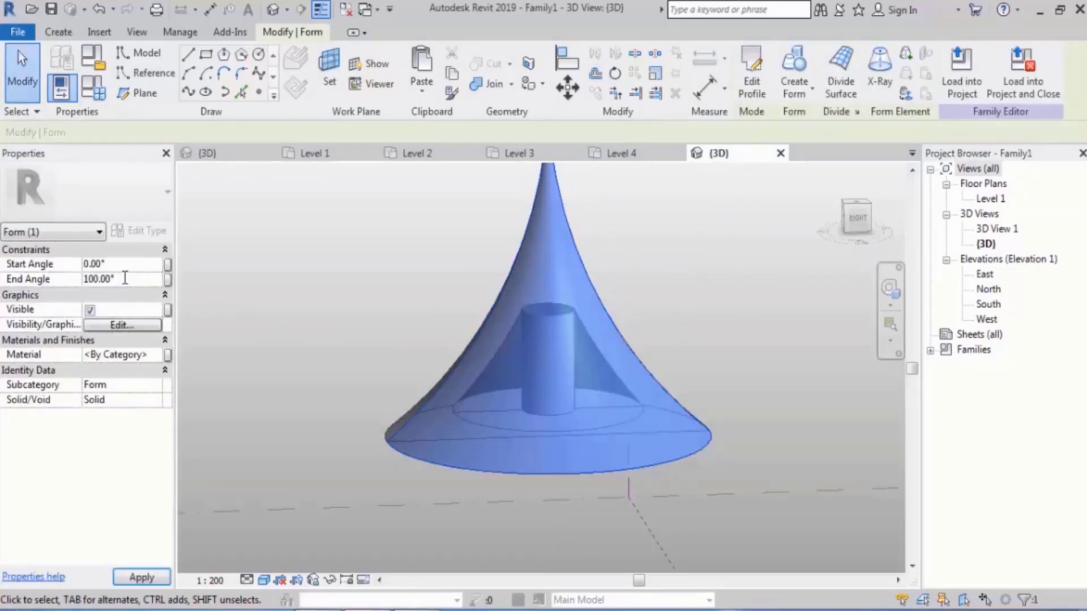
{"action": "left_click", "coordinate": [729, 320]}
{"action": "middle_click_drag", "start_coordinate": [728, 321], "coordinate": [519, 417], "text": "shift"}
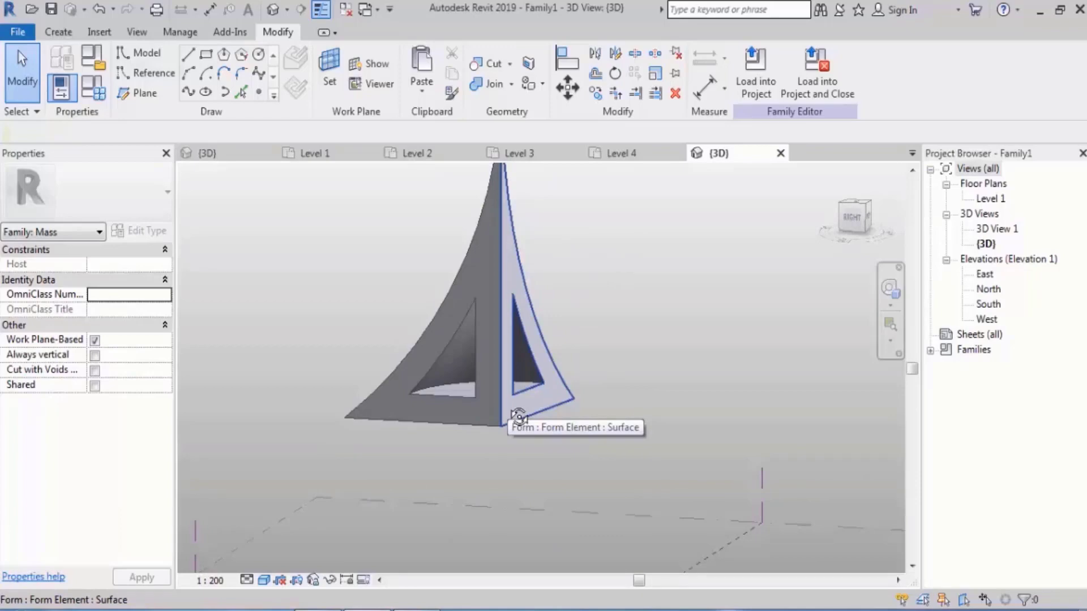
{"action": "middle_click_drag", "start_coordinate": [519, 418], "coordinate": [461, 286], "text": "shift"}
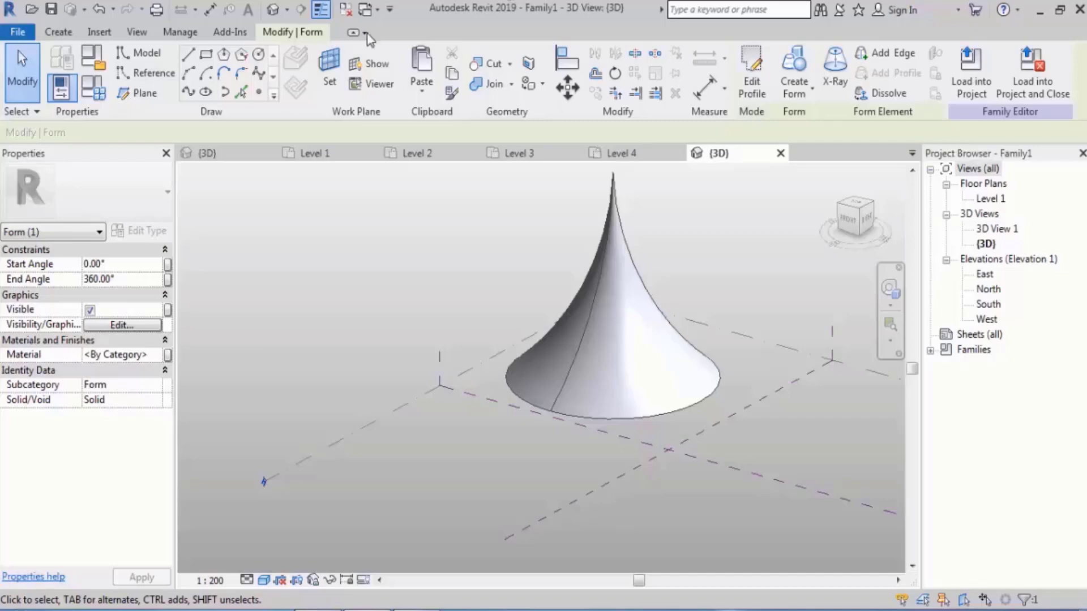
Close the inactive views and load the revolved mass family into the open masss family.
{"action": "middle_click_drag", "start_coordinate": [596, 278], "coordinate": [439, 240]}
{"action": "left_click", "coordinate": [345, 9]}
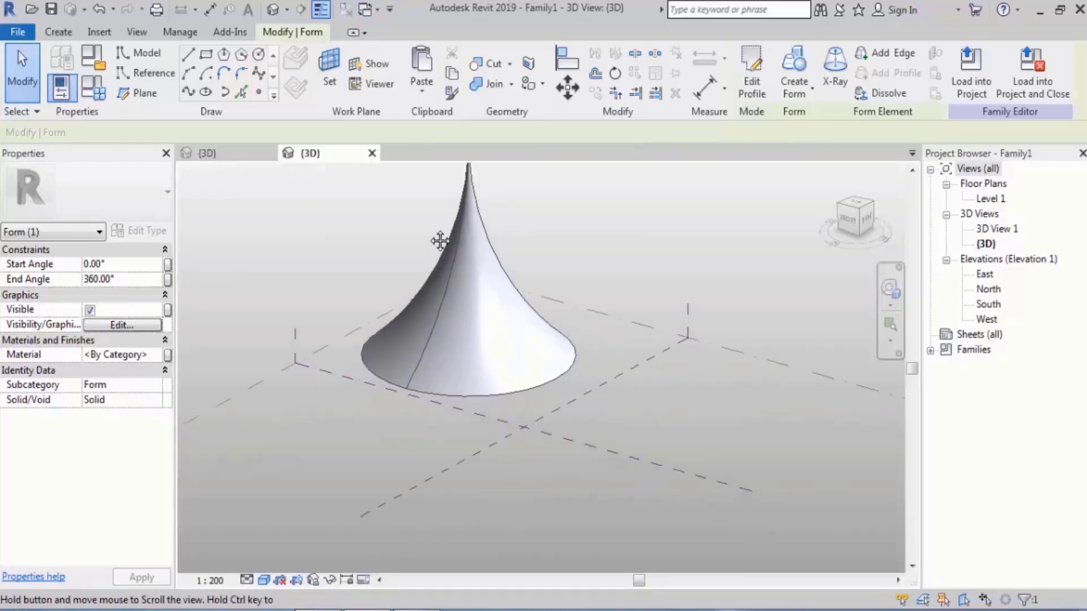
{"action": "middle_click_drag", "start_coordinate": [533, 222], "coordinate": [544, 236]}
{"action": "left_click", "coordinate": [973, 86]}
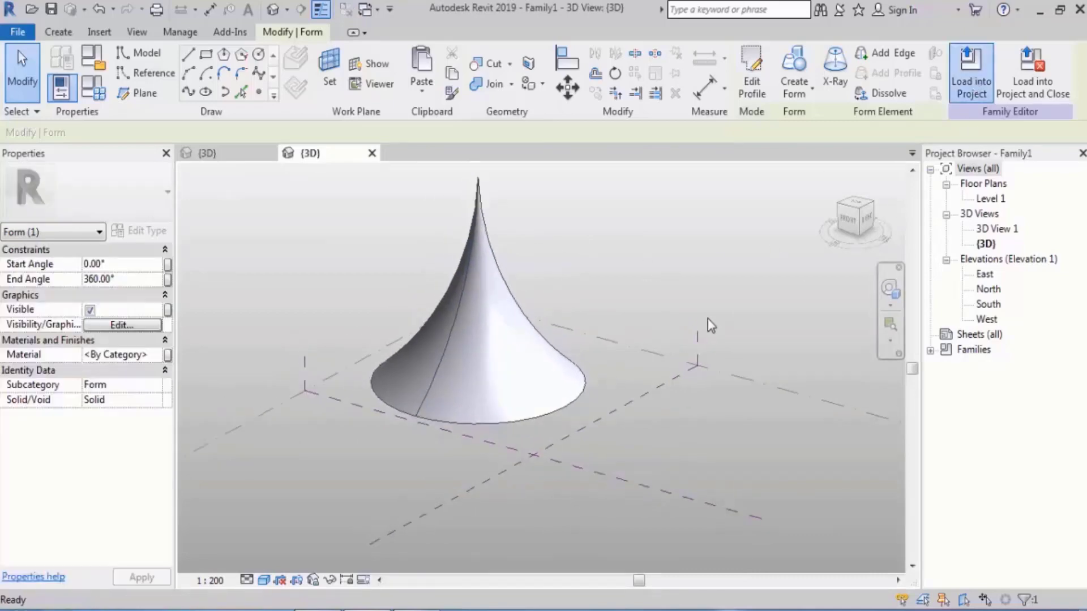
{"action": "scroll", "coordinate": [585, 379], "scroll_direction": "down", "scroll_amount": 4}
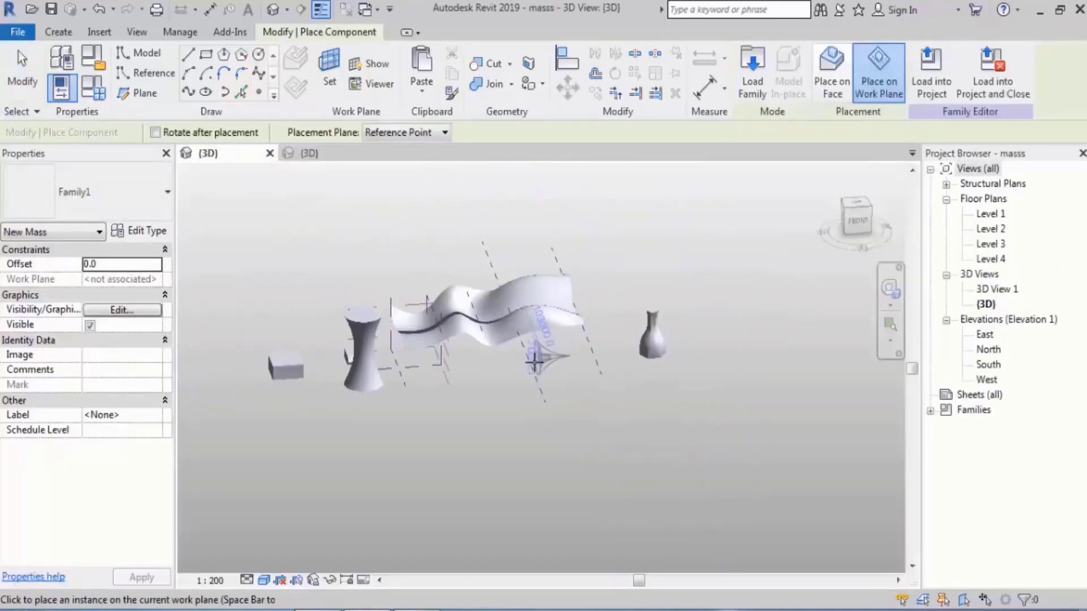
Create a new project from the Architectural Template.
{"action": "left_click", "coordinate": [17, 31]}
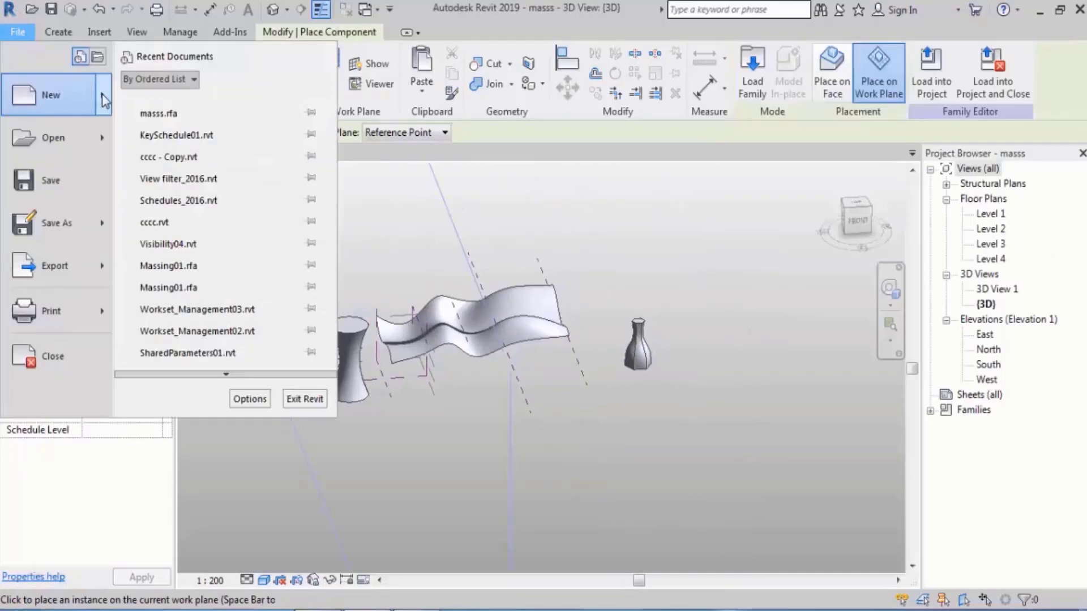
{"action": "mouse_move", "coordinate": [43, 90]}
{"action": "left_click", "coordinate": [187, 97]}
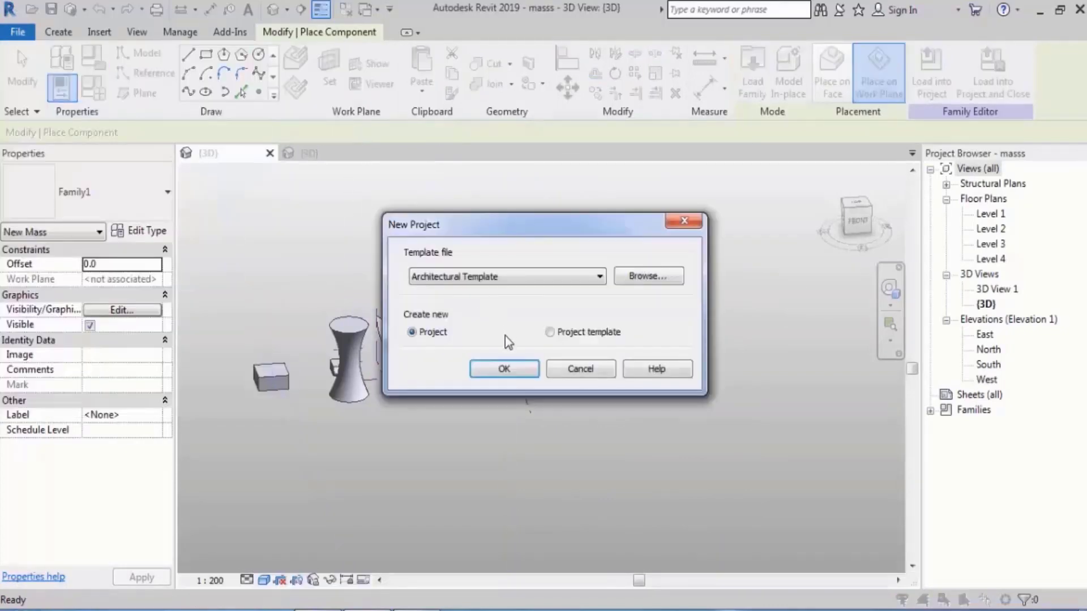
{"action": "left_click", "coordinate": [505, 368]}
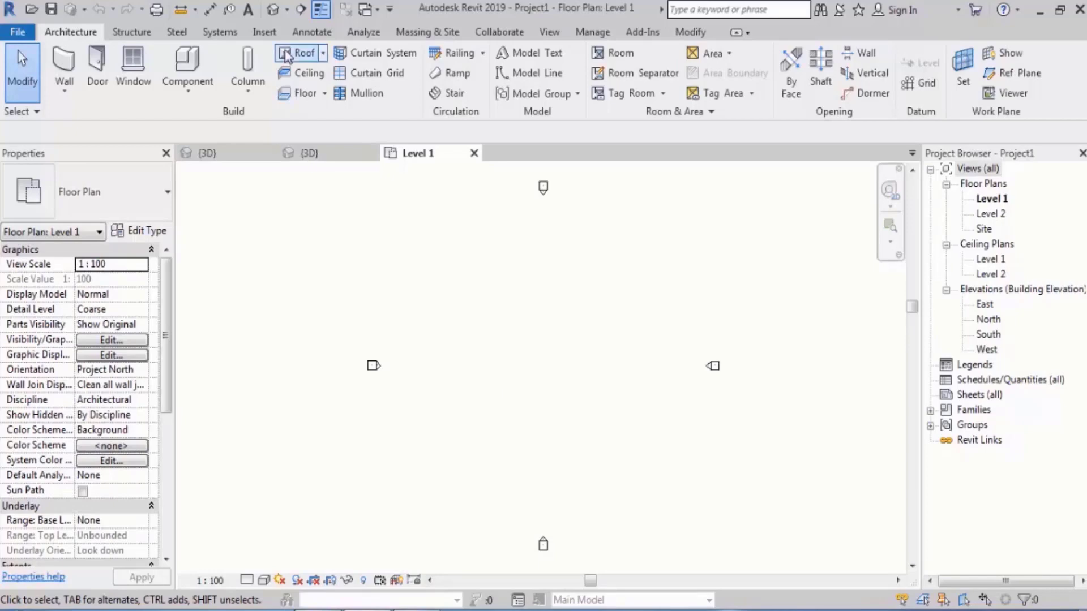
Return to the revolved mass family and load it into Project1 only, excluding masss.rfa, and dismiss the Show Mass notice.
{"action": "left_click", "coordinate": [310, 153]}
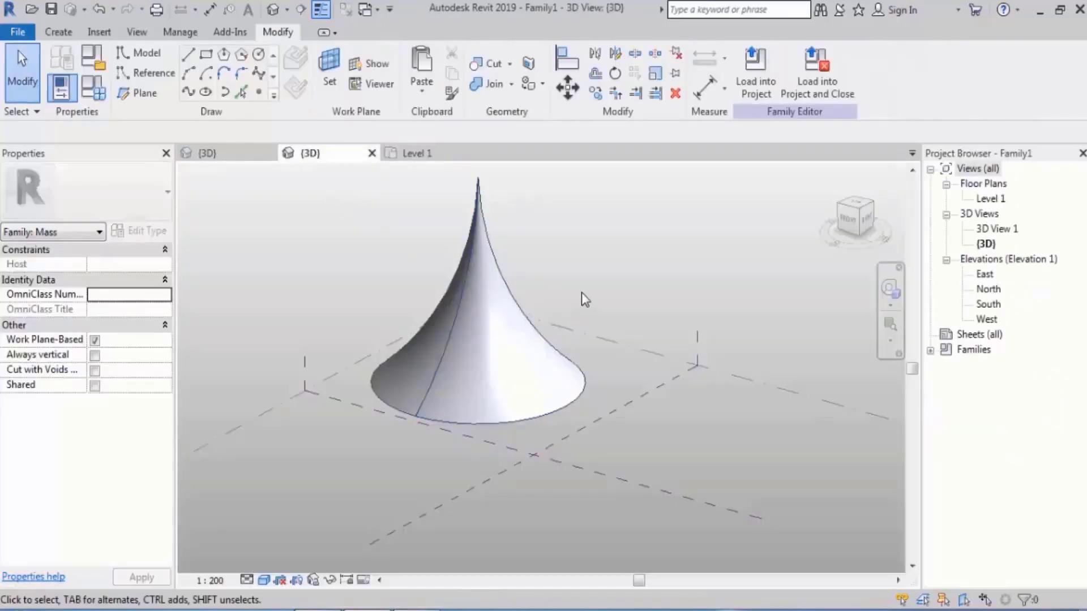
{"action": "left_click", "coordinate": [756, 71]}
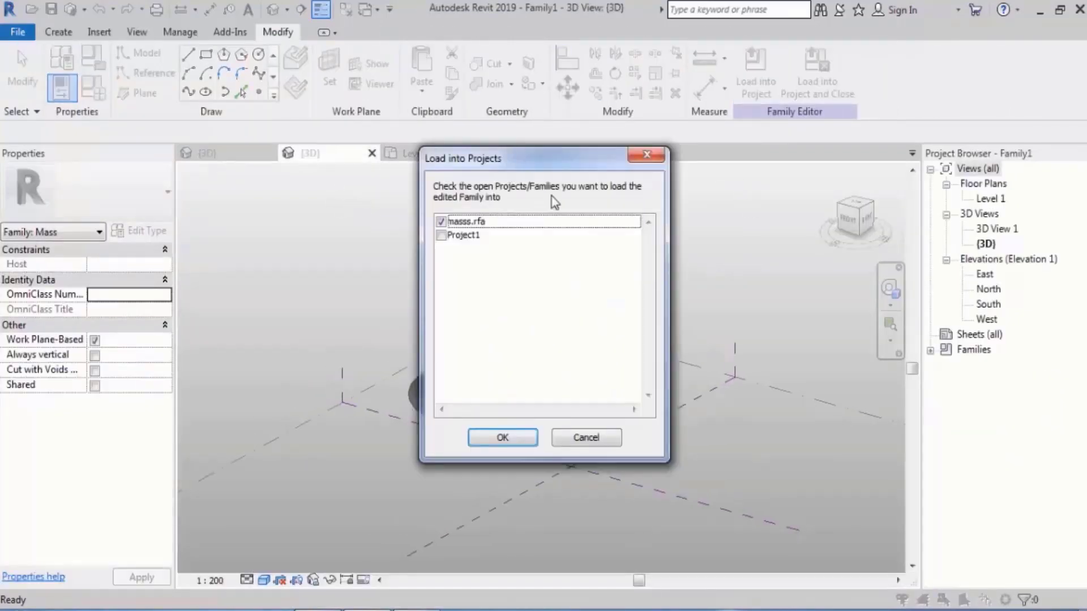
{"action": "left_click", "coordinate": [441, 221]}
{"action": "left_click", "coordinate": [441, 235]}
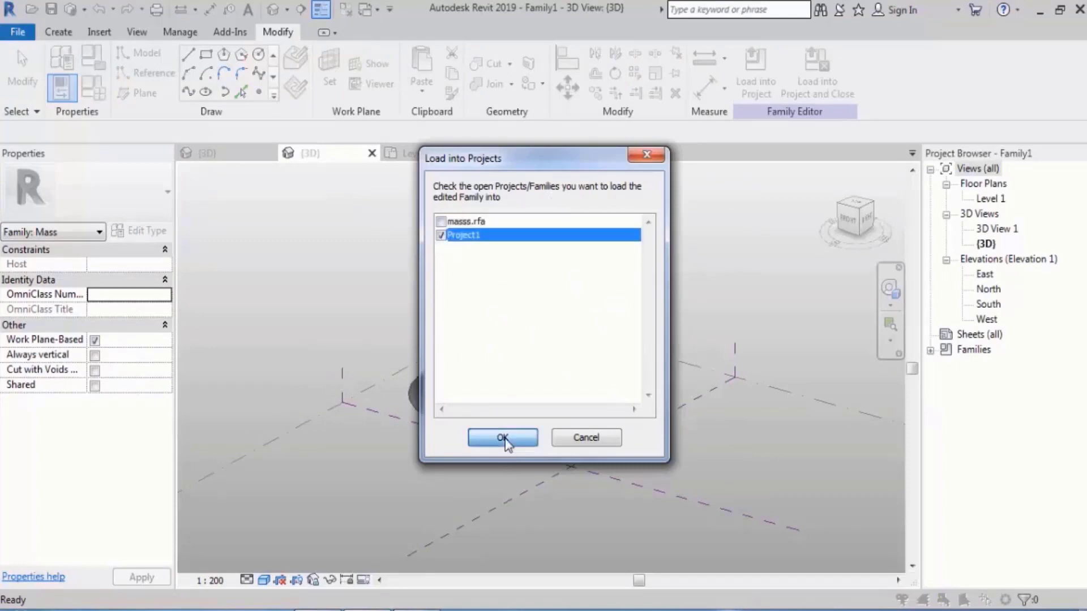
{"action": "left_click", "coordinate": [505, 437]}
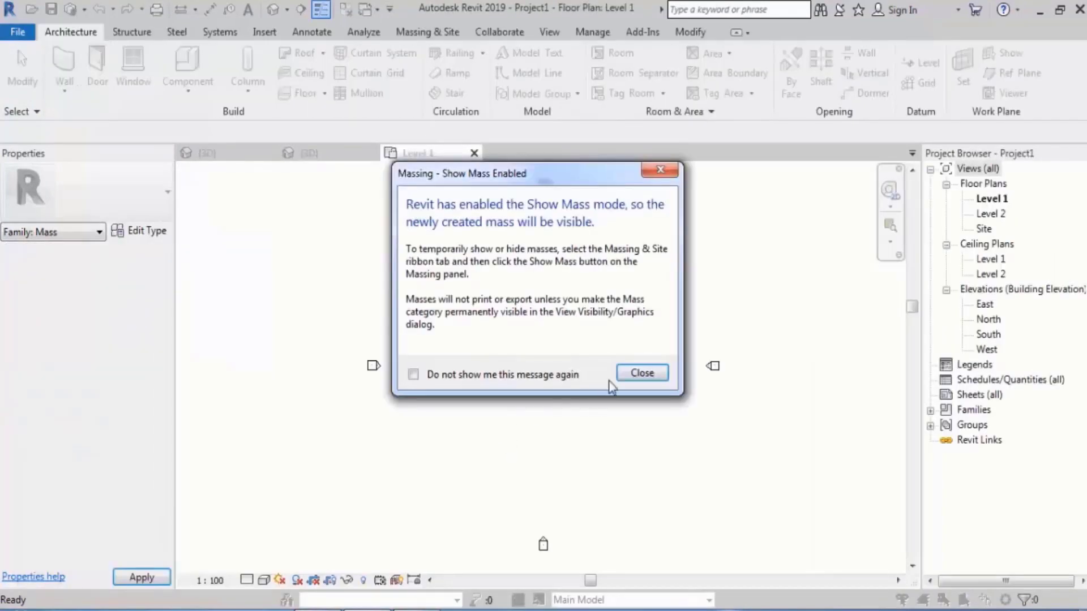
{"action": "left_click", "coordinate": [642, 373]}
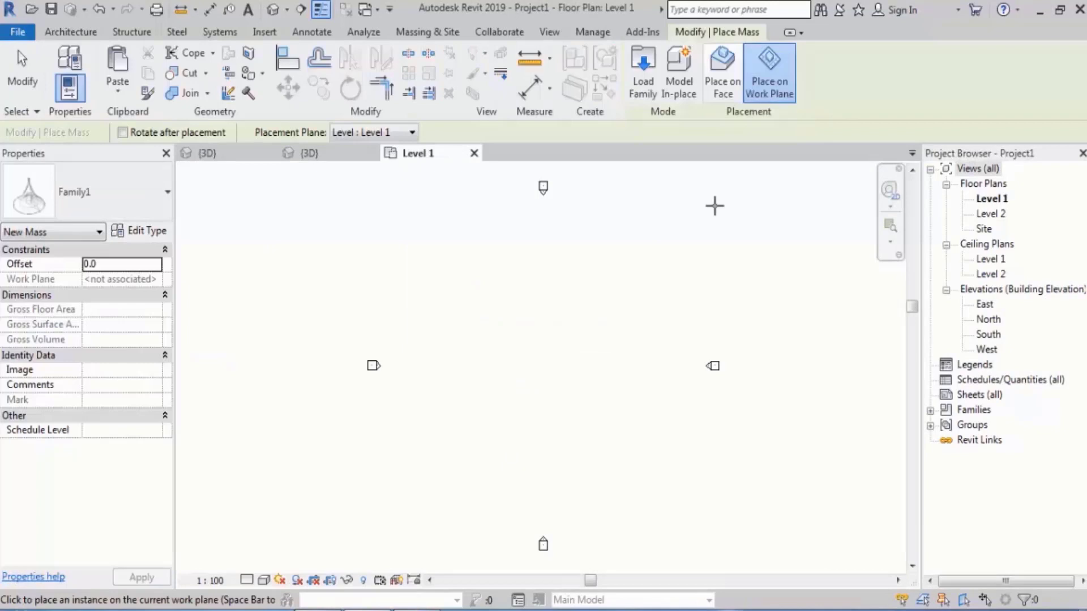
Place an instance of the Family1 mass on Level 1 and examine it in the project's 3D view.
{"action": "left_click", "coordinate": [484, 383]}
{"action": "left_click", "coordinate": [274, 9]}
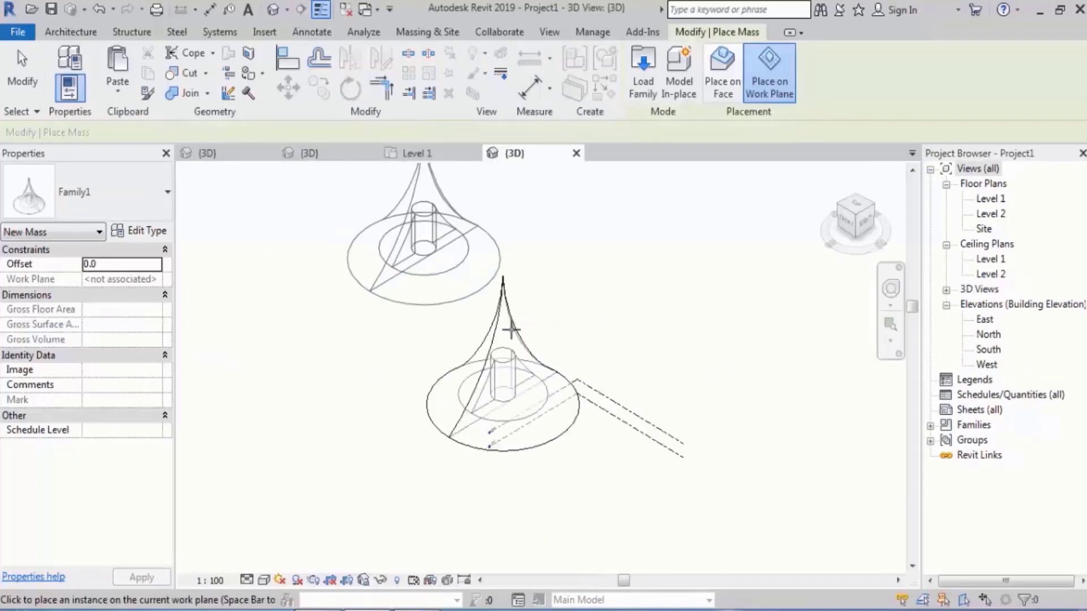
{"action": "key", "text": "Escape"}
{"action": "key", "text": "Escape"}
{"action": "middle_click_drag", "start_coordinate": [521, 374], "coordinate": [577, 316], "text": "shift"}
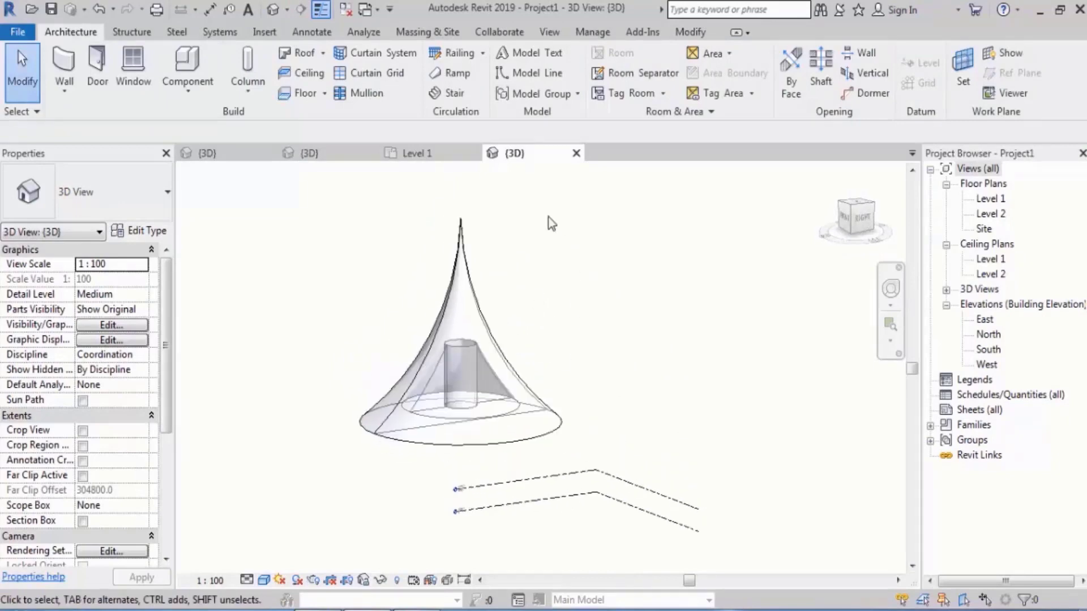
Create a 1500 x 3000mm curtain system by face on the outer curved faces of the placed mass.
{"action": "left_click", "coordinate": [428, 34]}
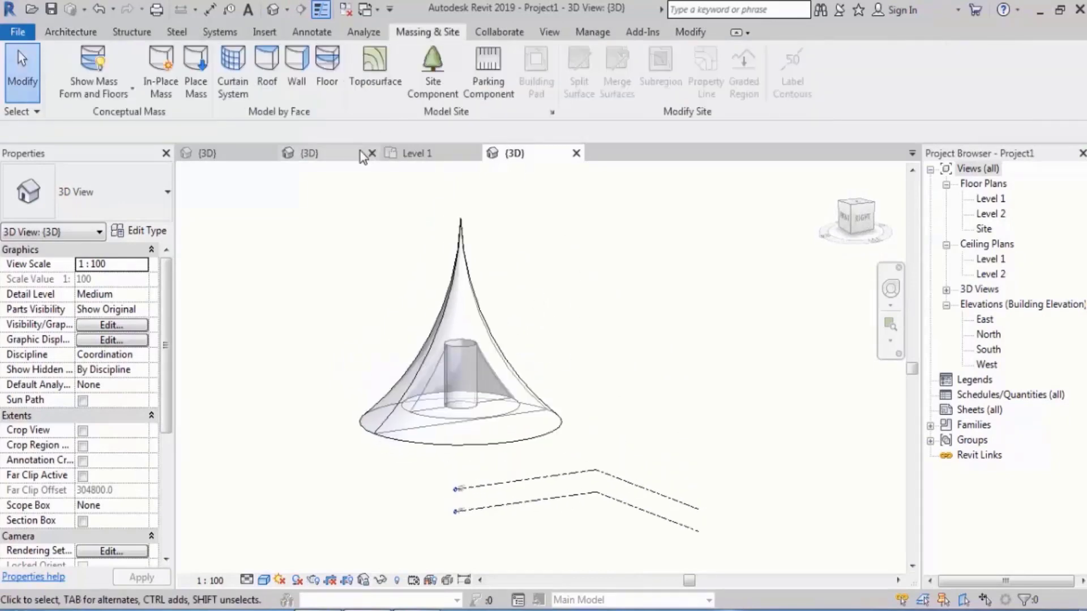
{"action": "left_click", "coordinate": [233, 71]}
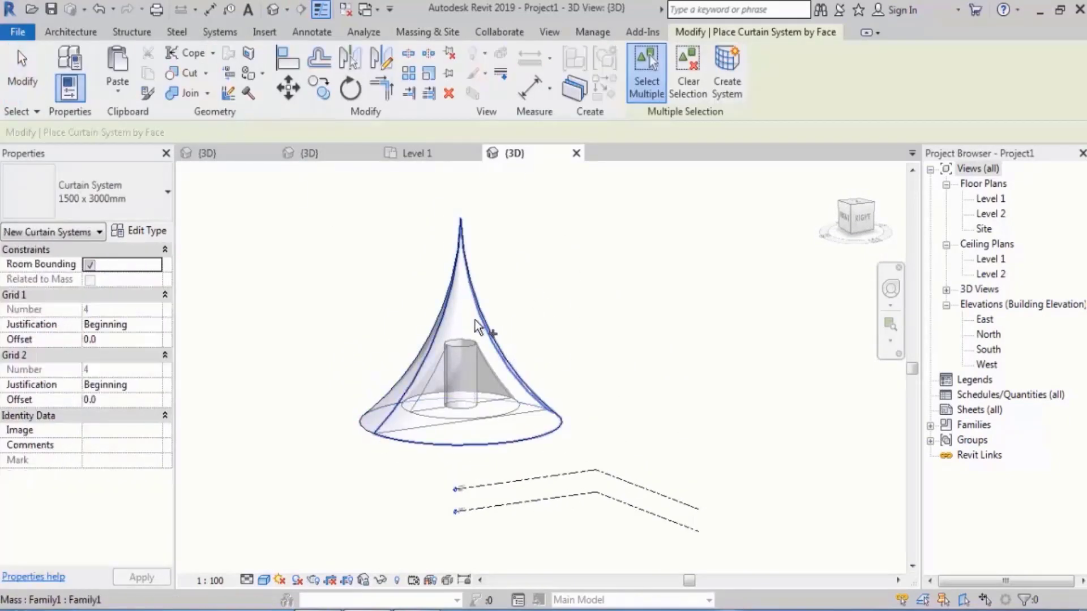
{"action": "left_click", "coordinate": [498, 340]}
{"action": "middle_click_drag", "start_coordinate": [509, 347], "coordinate": [447, 371], "text": "shift"}
{"action": "left_click", "coordinate": [448, 372]}
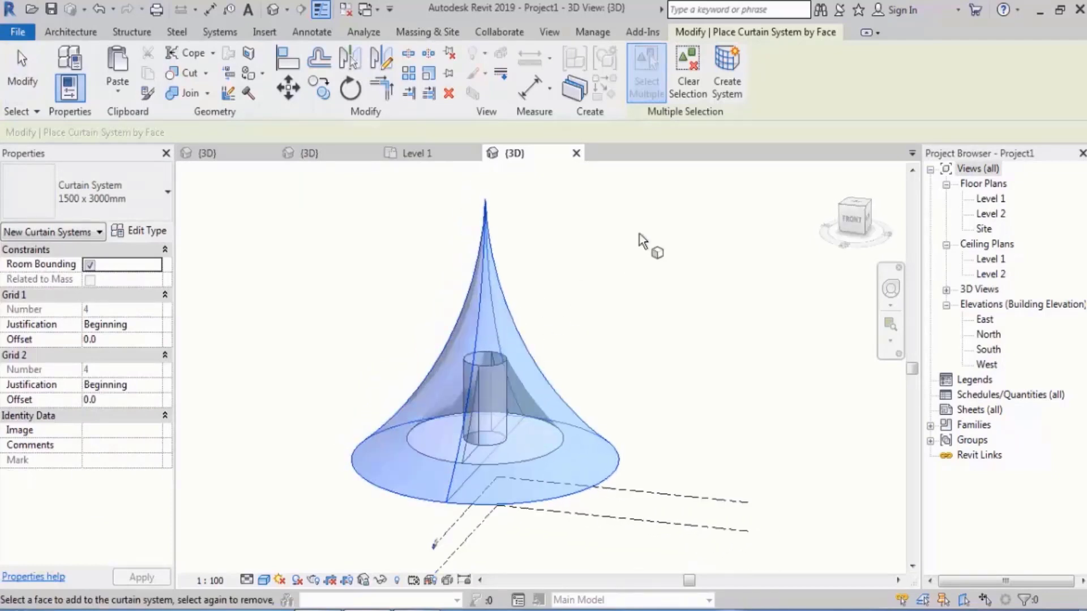
{"action": "middle_click_drag", "start_coordinate": [640, 233], "coordinate": [675, 125], "text": "shift"}
{"action": "left_click", "coordinate": [724, 76]}
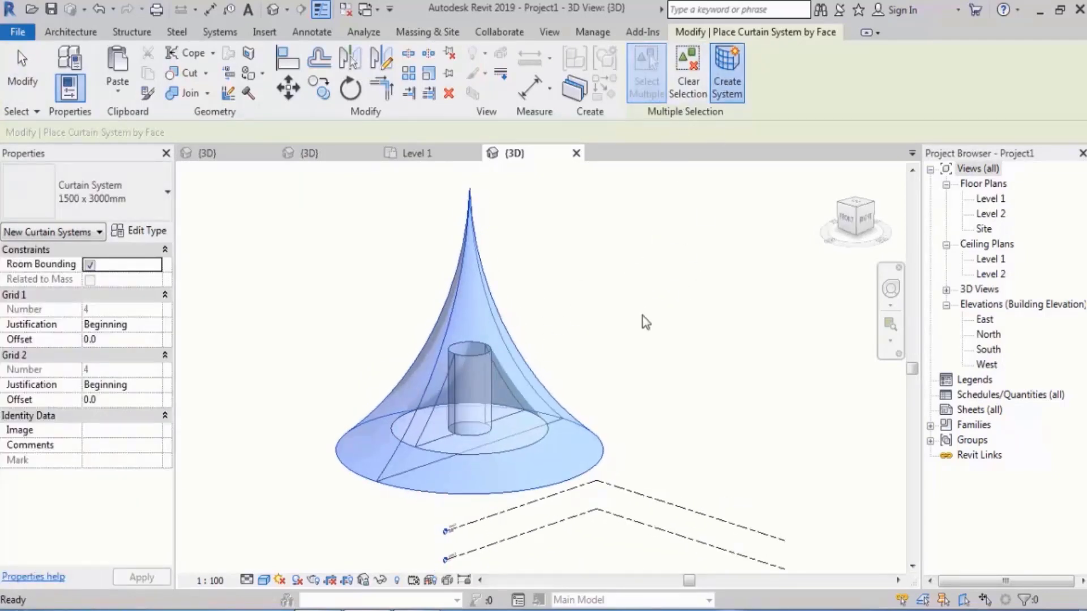
{"action": "middle_click_drag", "start_coordinate": [650, 422], "coordinate": [512, 481], "text": "shift"}
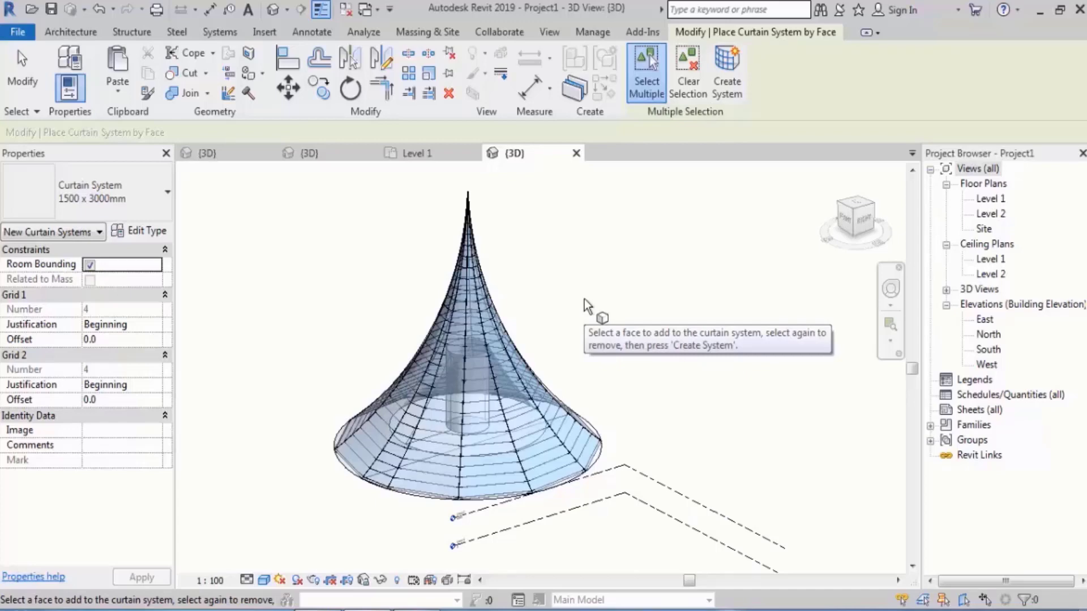
In the Family1 mass family, draw a concave arc beside the revolved form on the Center (Left/Right) reference plane, viewed from the right.
{"action": "left_click", "coordinate": [333, 152]}
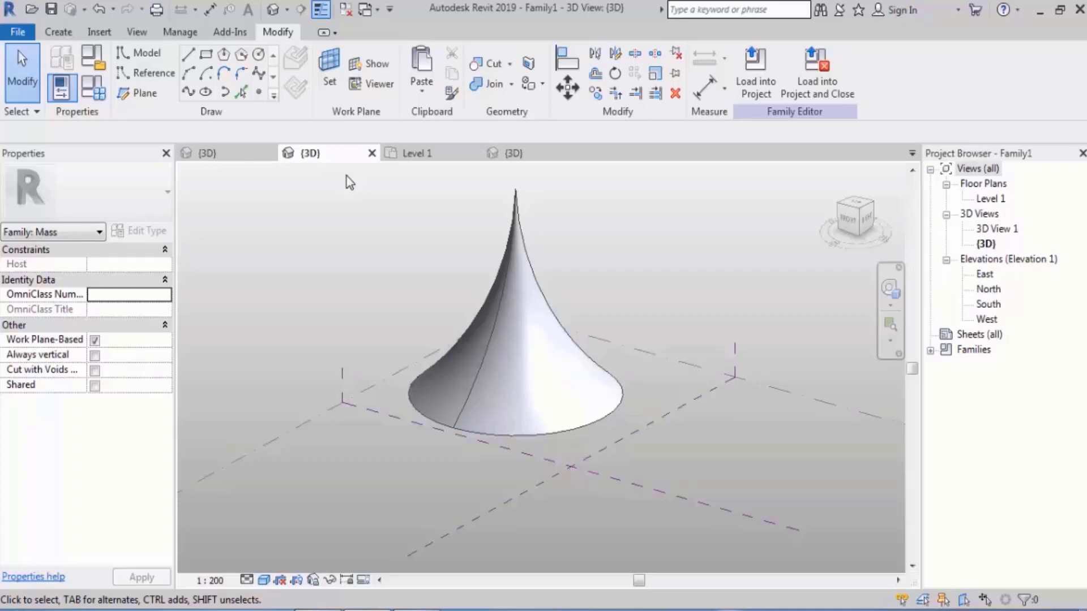
{"action": "scroll", "coordinate": [385, 266], "scroll_direction": "down", "scroll_amount": 2}
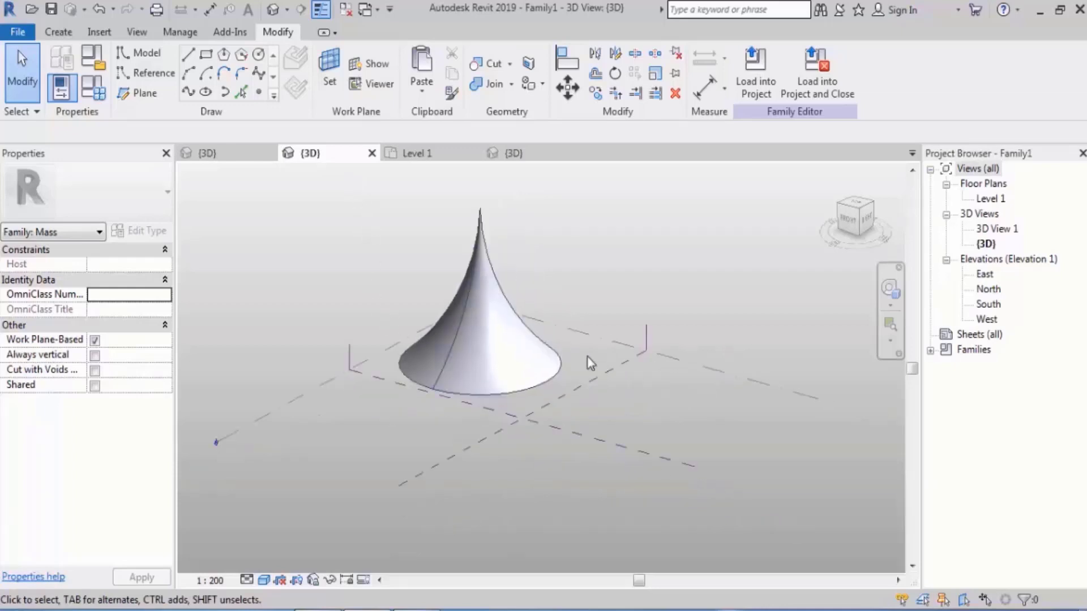
{"action": "left_click", "coordinate": [640, 362]}
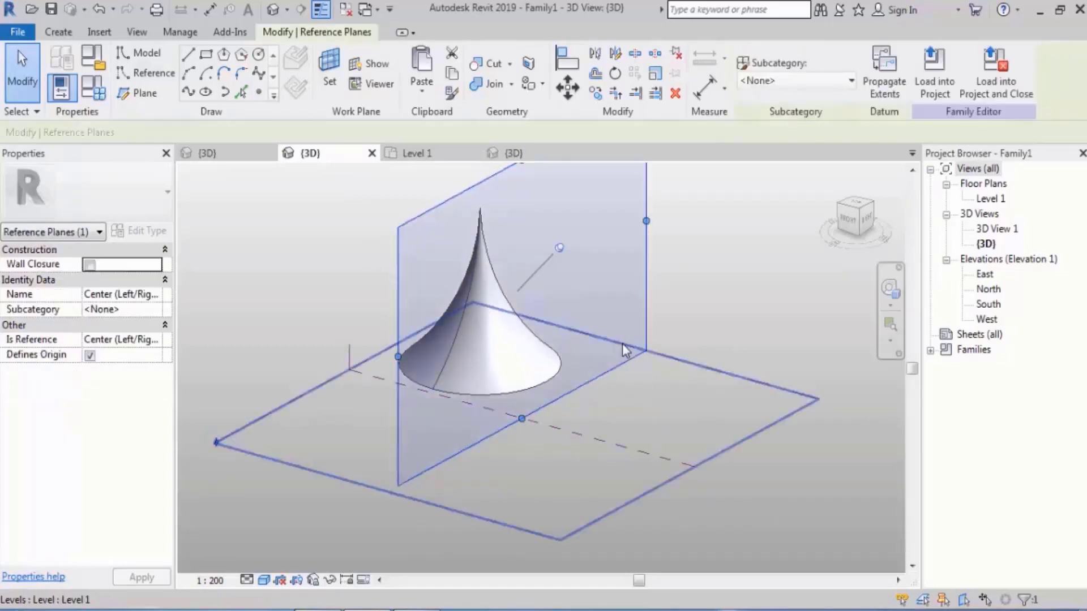
{"action": "middle_click_drag", "start_coordinate": [640, 361], "coordinate": [744, 351], "text": "shift"}
{"action": "left_click", "coordinate": [865, 218]}
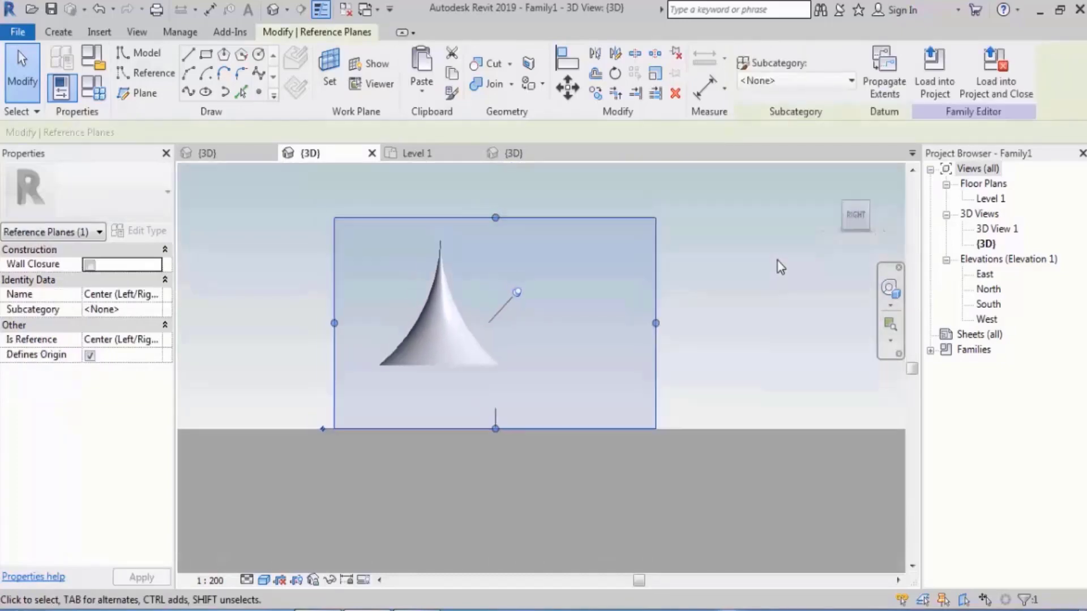
{"action": "scroll", "coordinate": [747, 348], "scroll_direction": "up", "scroll_amount": 4}
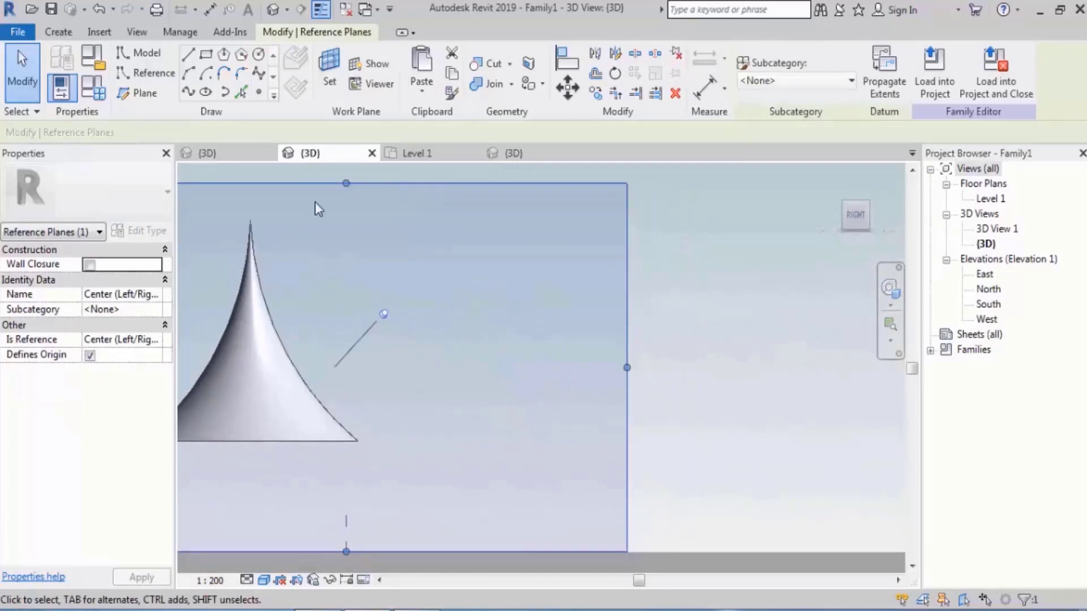
{"action": "left_click", "coordinate": [189, 73]}
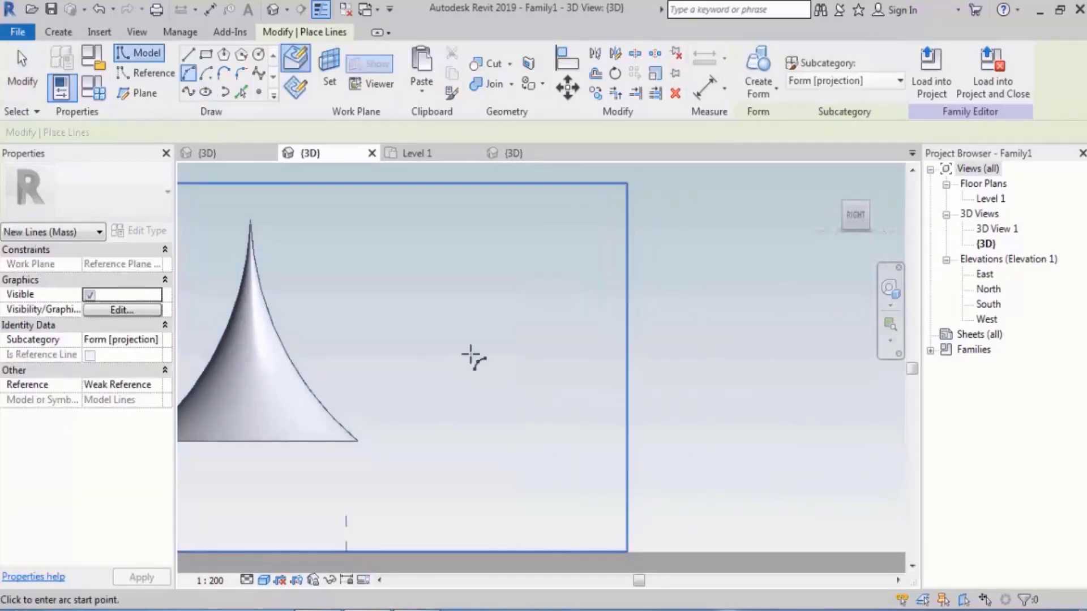
{"action": "left_click", "coordinate": [441, 404]}
{"action": "left_click", "coordinate": [529, 221]}
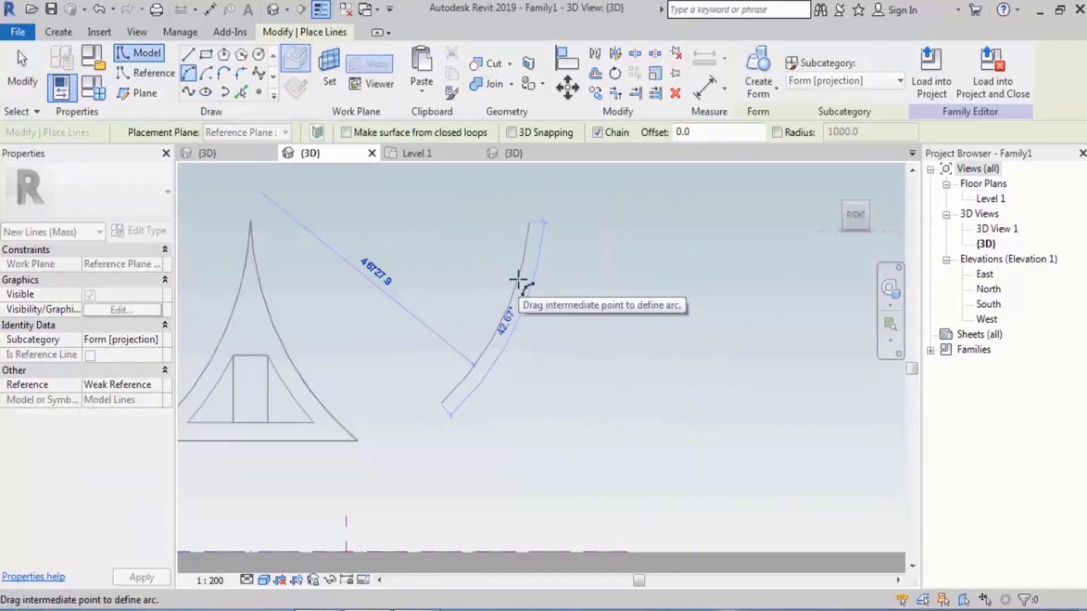
{"action": "left_click", "coordinate": [521, 270]}
Close the arc profile with a vertical line and a horizontal base line, and trim their excess at the corner.
{"action": "left_click", "coordinate": [188, 54]}
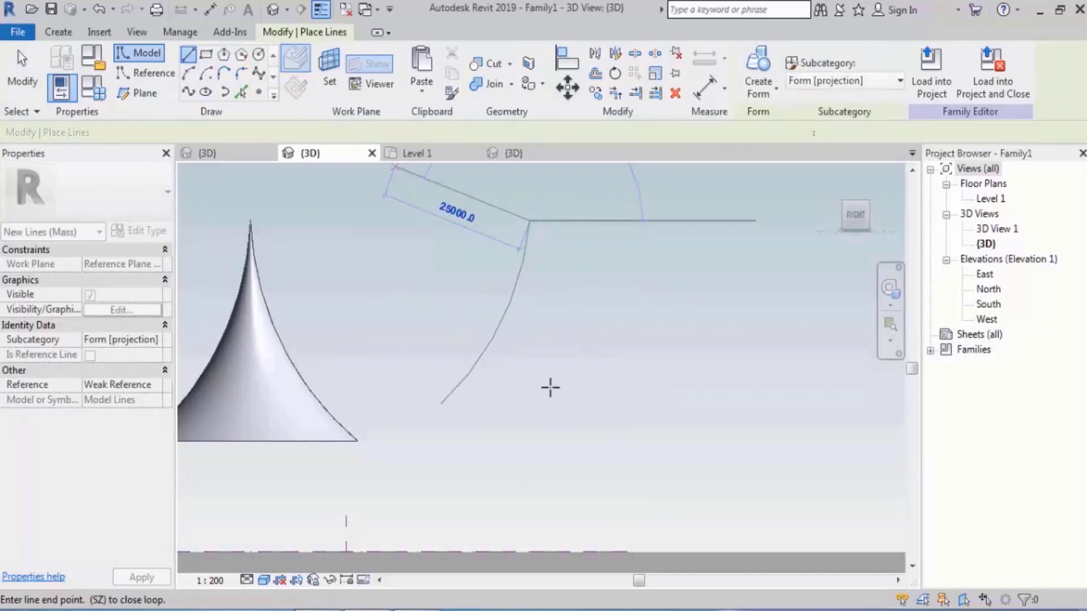
{"action": "left_click", "coordinate": [529, 414]}
{"action": "key", "text": "Escape"}
{"action": "left_click", "coordinate": [441, 403]}
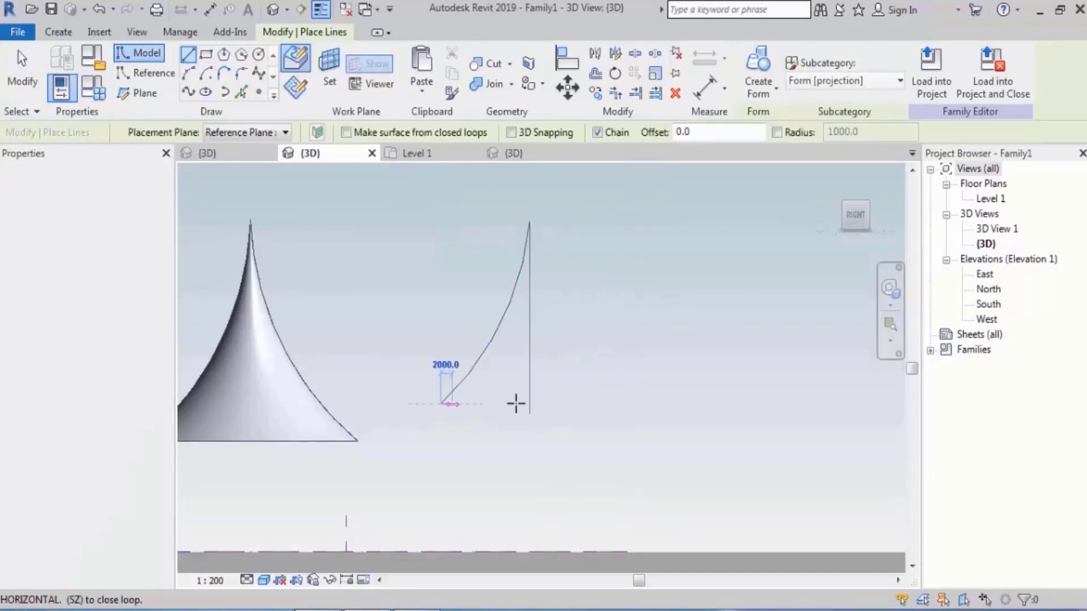
{"action": "left_click", "coordinate": [530, 404]}
{"action": "key", "text": "Escape"}
{"action": "key", "text": "Escape"}
{"action": "key", "text": "t"}
{"action": "key", "text": "r"}
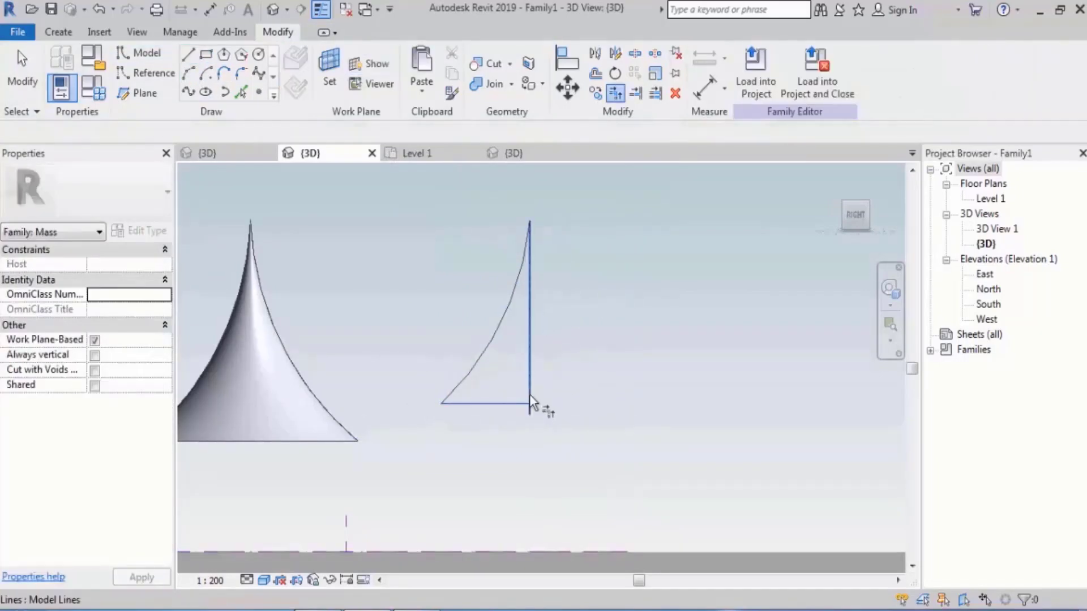
{"action": "mouse_move", "coordinate": [582, 257]}
{"action": "middle_mouse_down"}
{"action": "mouse_move", "coordinate": [598, 274]}
{"action": "mouse_move", "coordinate": [587, 265]}
{"action": "middle_mouse_up"}
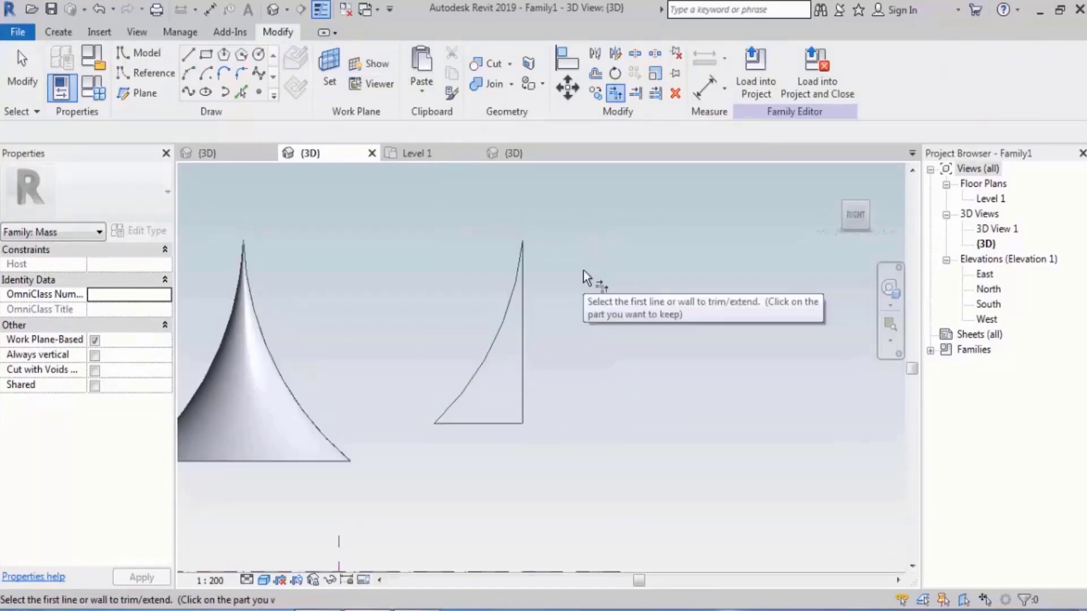
Draw an axis line over the profile's vertical edge, from its apex to its lower corner.
{"action": "key", "text": "l"}
{"action": "key", "text": "i"}
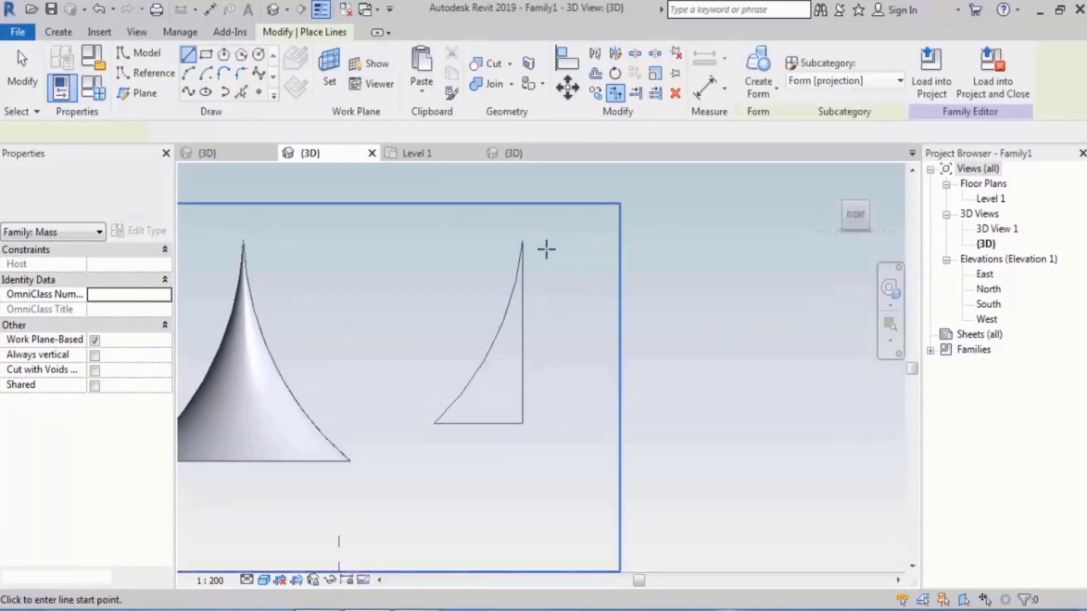
{"action": "left_click", "coordinate": [522, 242]}
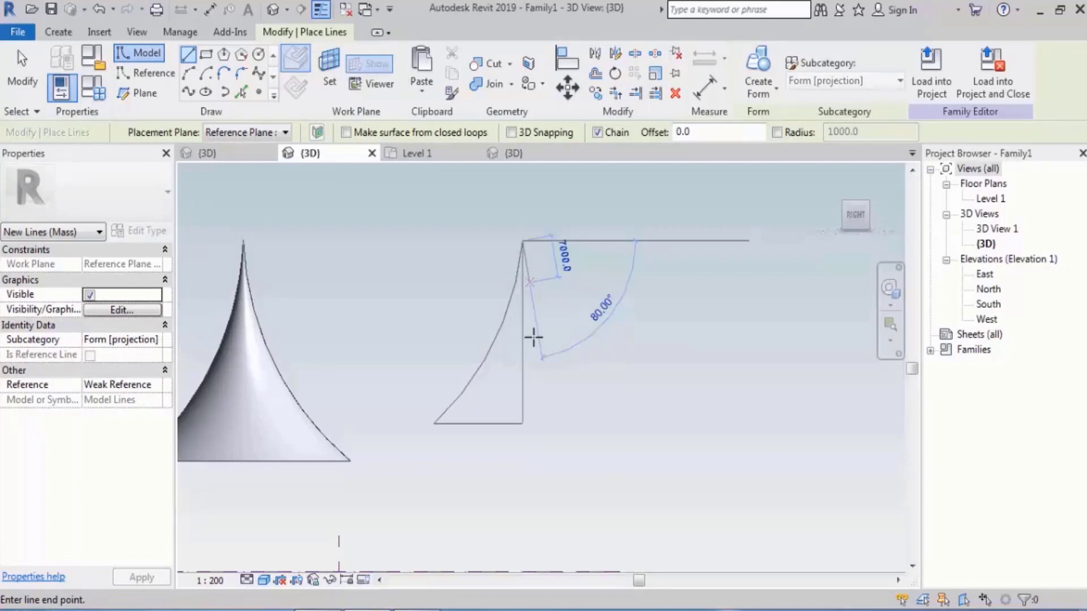
{"action": "left_click", "coordinate": [524, 423]}
{"action": "key", "text": "Escape"}
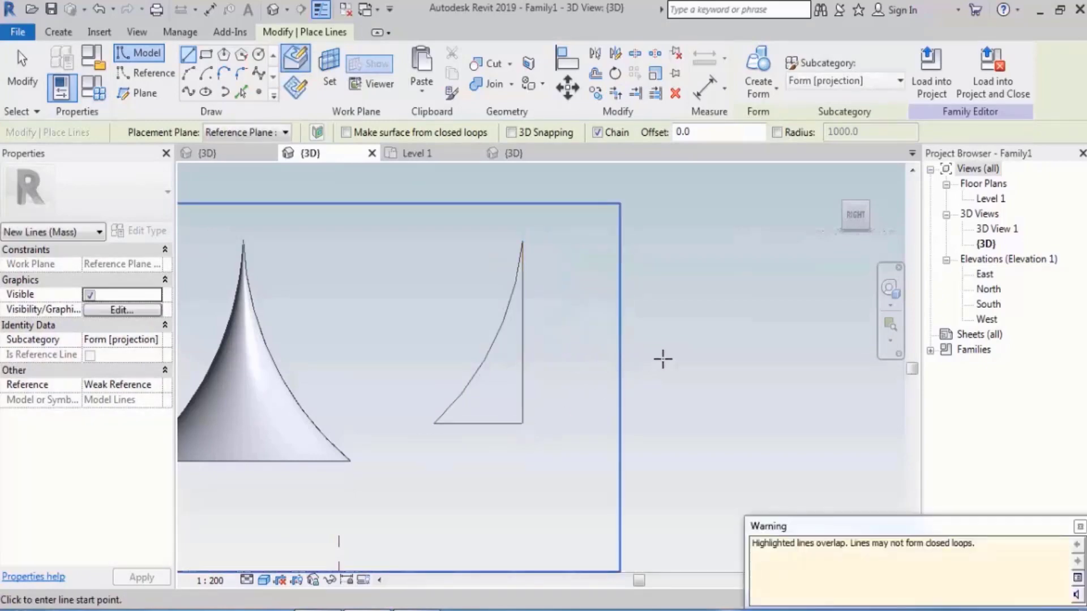
{"action": "key", "text": "Escape"}
Try to create a form from all the profile and axis lines.
{"action": "left_click_drag", "start_coordinate": [588, 231], "coordinate": [437, 450]}
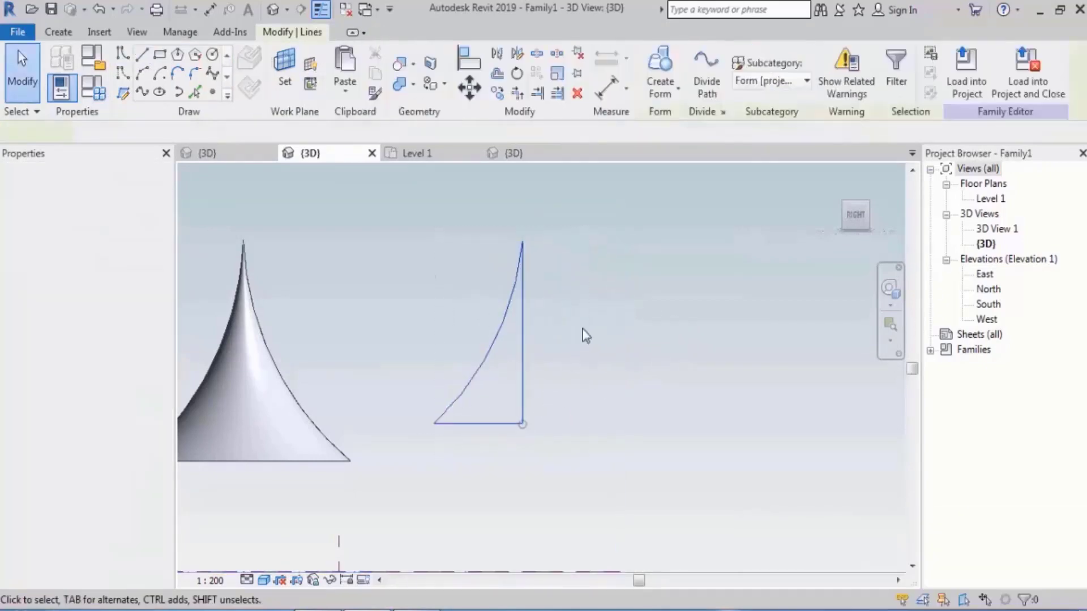
{"action": "middle_click_drag", "start_coordinate": [582, 335], "coordinate": [668, 396], "text": "shift"}
{"action": "left_click", "coordinate": [660, 74]}
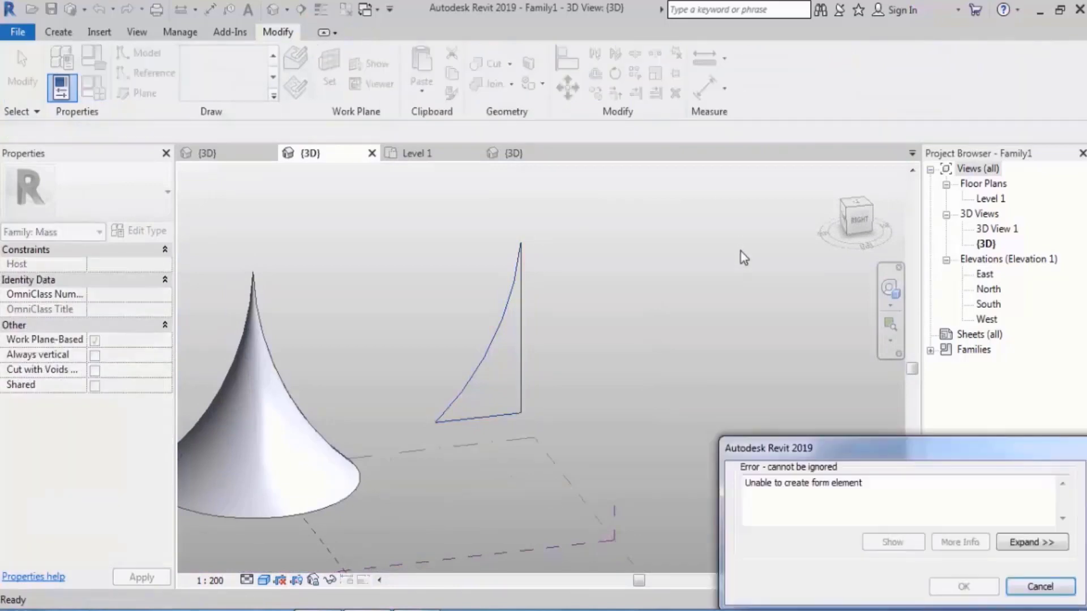
{"action": "key", "text": "Escape"}
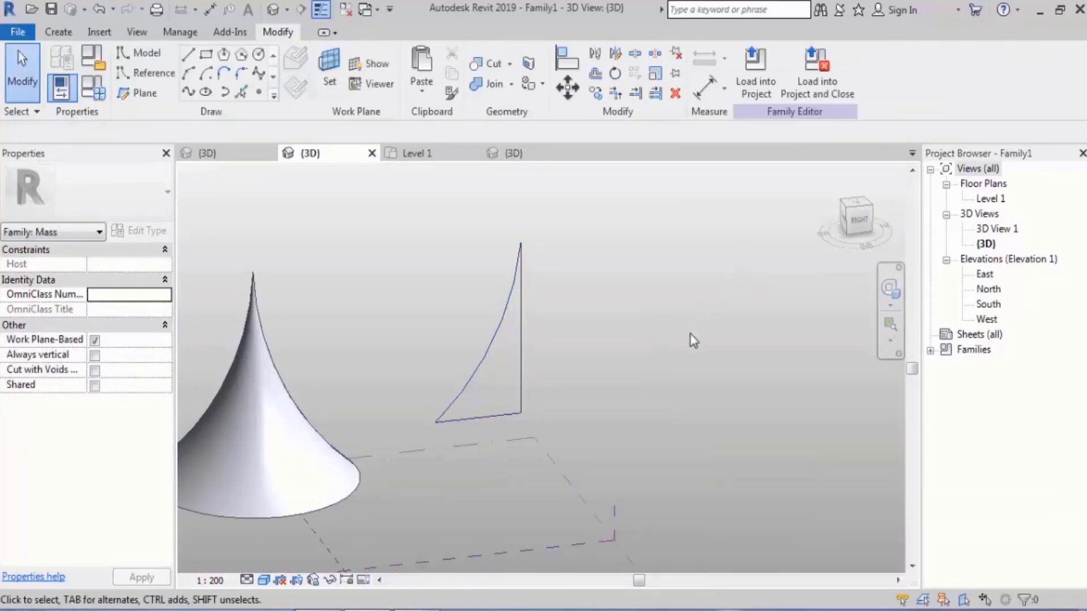
Extend the overlapping axis line above the profile's apex and create a revolved form from all the lines.
{"action": "key", "text": "Tab"}
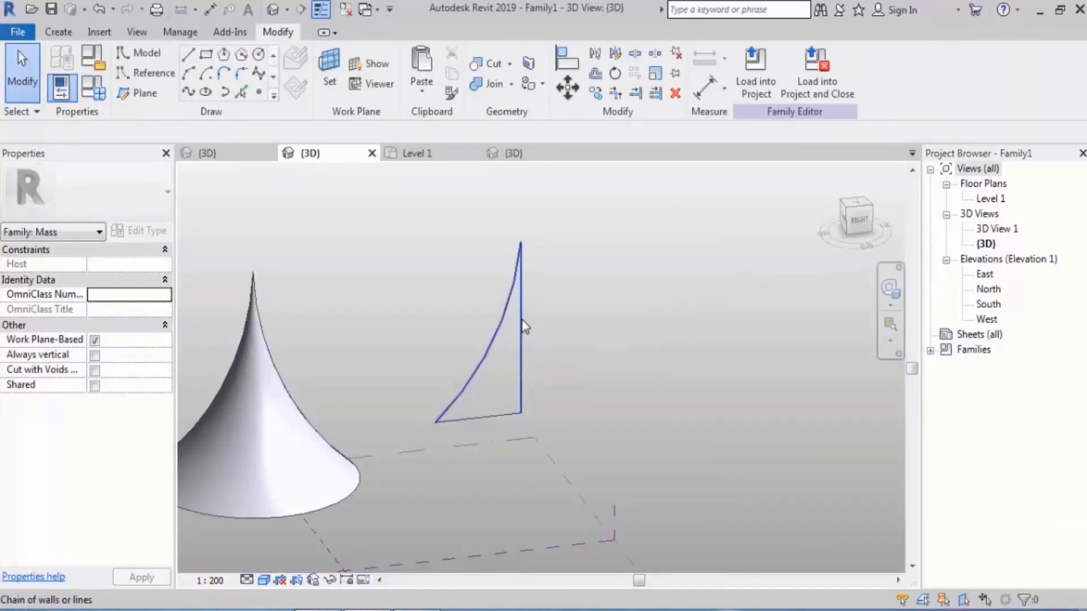
{"action": "key", "text": "Tab"}
{"action": "left_click", "coordinate": [521, 320]}
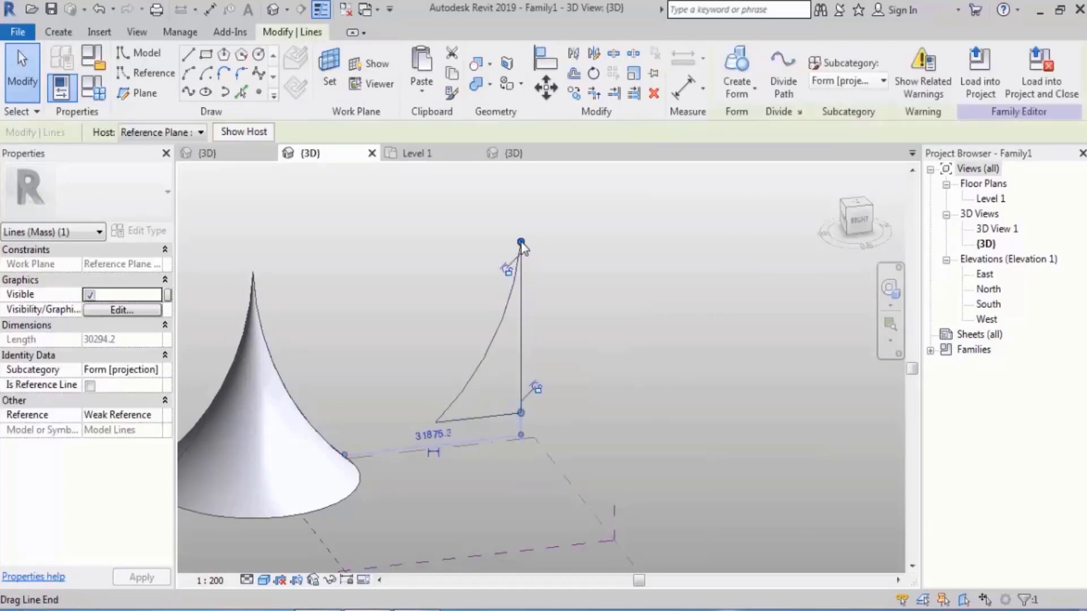
{"action": "left_click_drag", "start_coordinate": [521, 243], "coordinate": [521, 209]}
{"action": "left_click", "coordinate": [644, 254]}
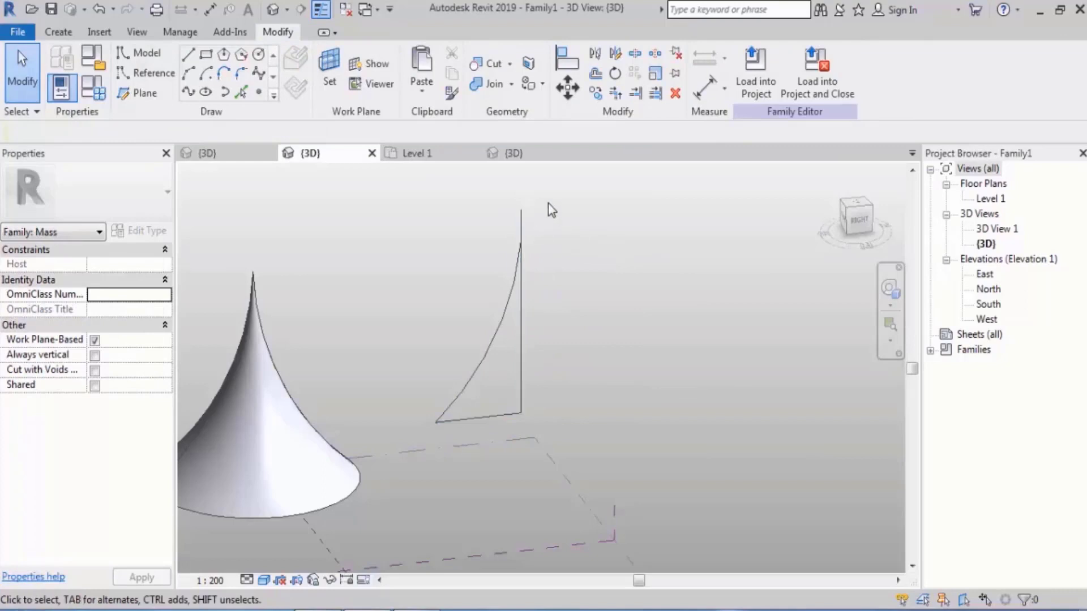
{"action": "left_click_drag", "start_coordinate": [548, 202], "coordinate": [431, 419]}
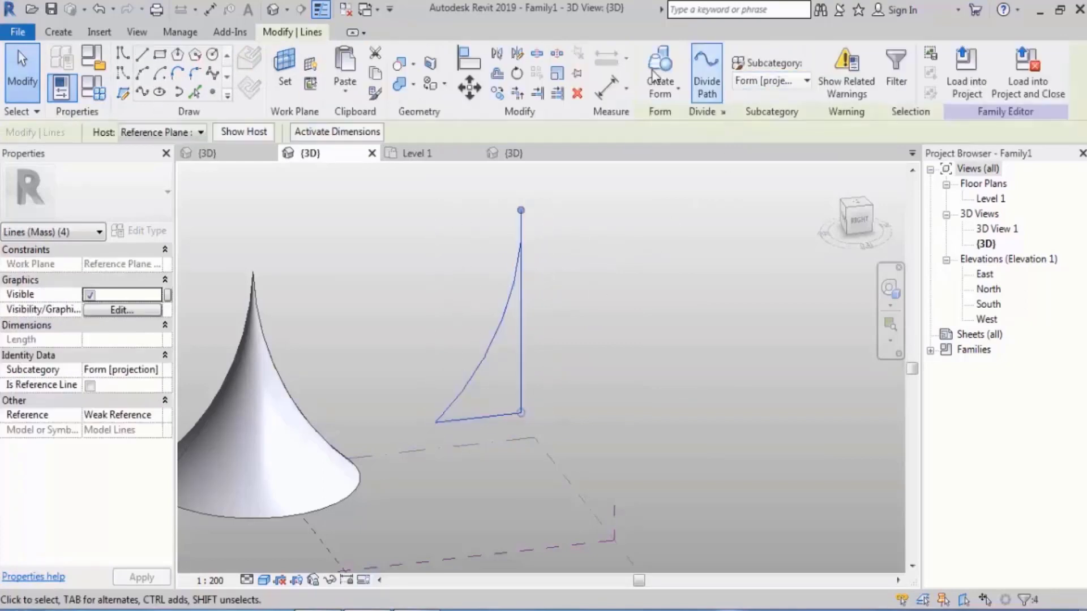
{"action": "left_click", "coordinate": [660, 64]}
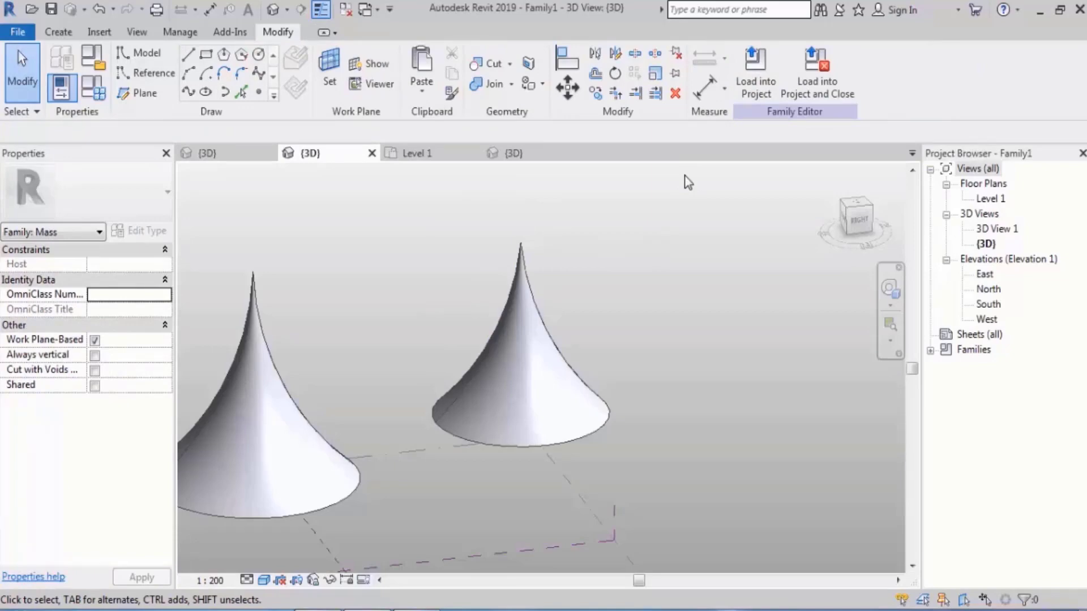
Undo the new revolved form, the axis extension and the straight lines, leaving only the arc.
{"action": "key", "text": "ctrl+z"}
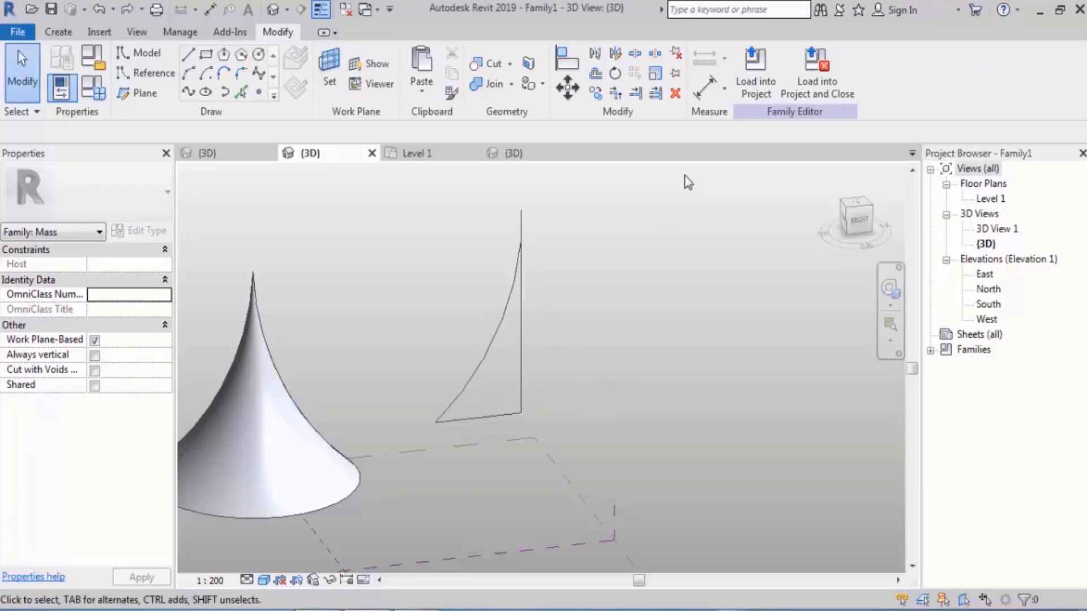
{"action": "key", "text": "ctrl+z"}
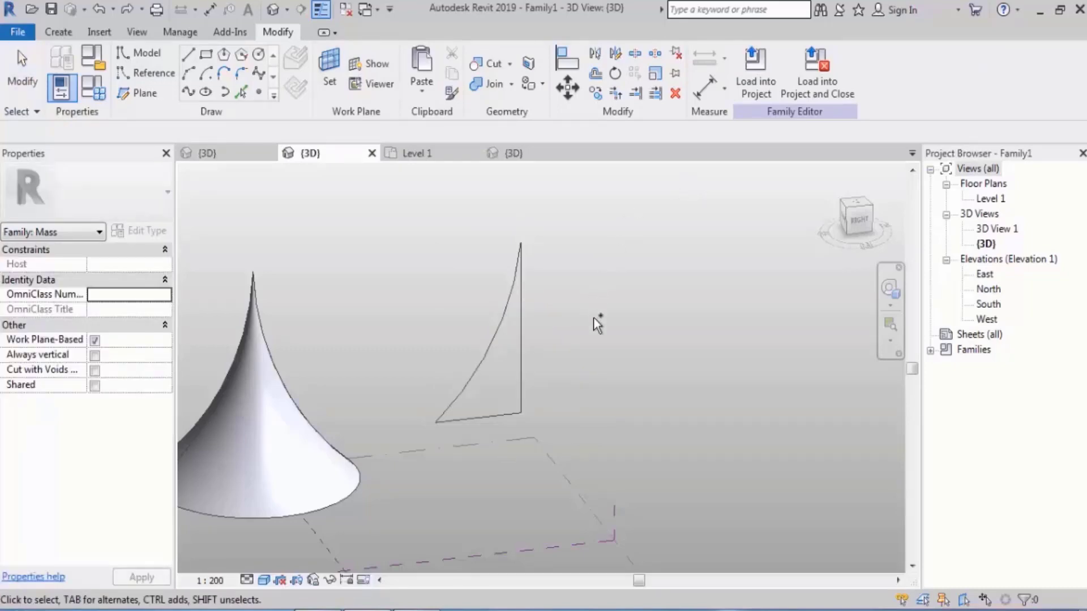
{"action": "middle_click_drag", "start_coordinate": [586, 339], "coordinate": [575, 304]}
{"action": "key", "text": "ctrl+z"}
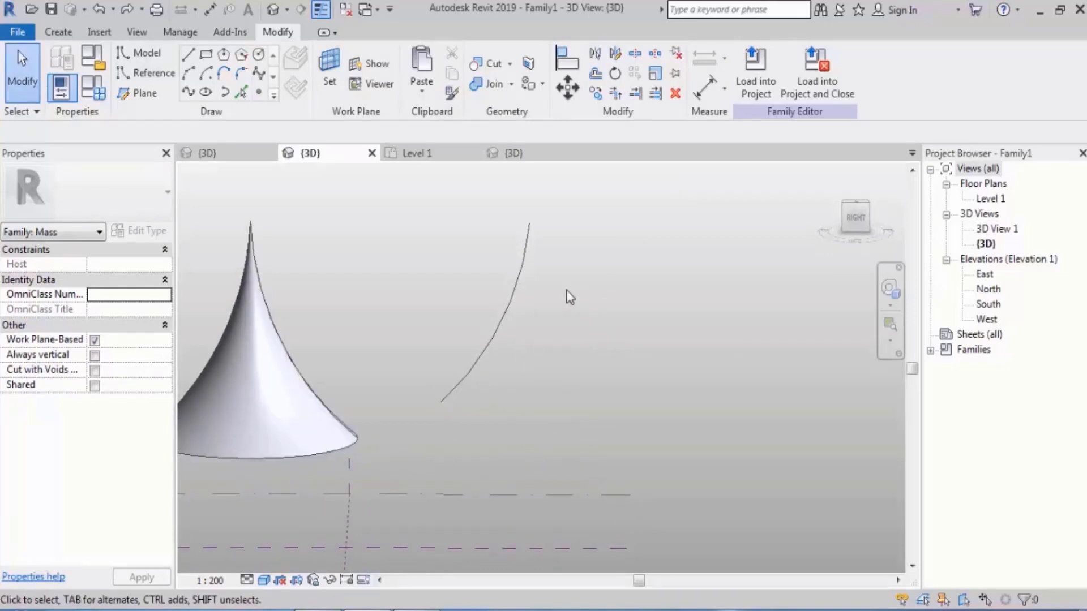
Draw a vertical line from the arc's upper end down past the level of its lower end.
{"action": "left_click", "coordinate": [191, 61]}
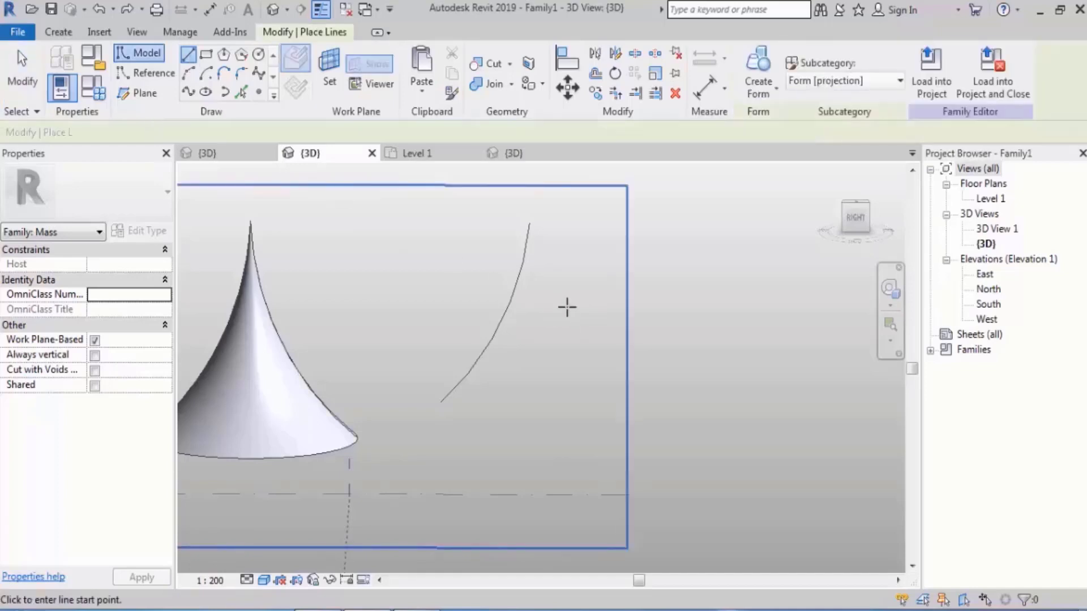
{"action": "left_click", "coordinate": [529, 225]}
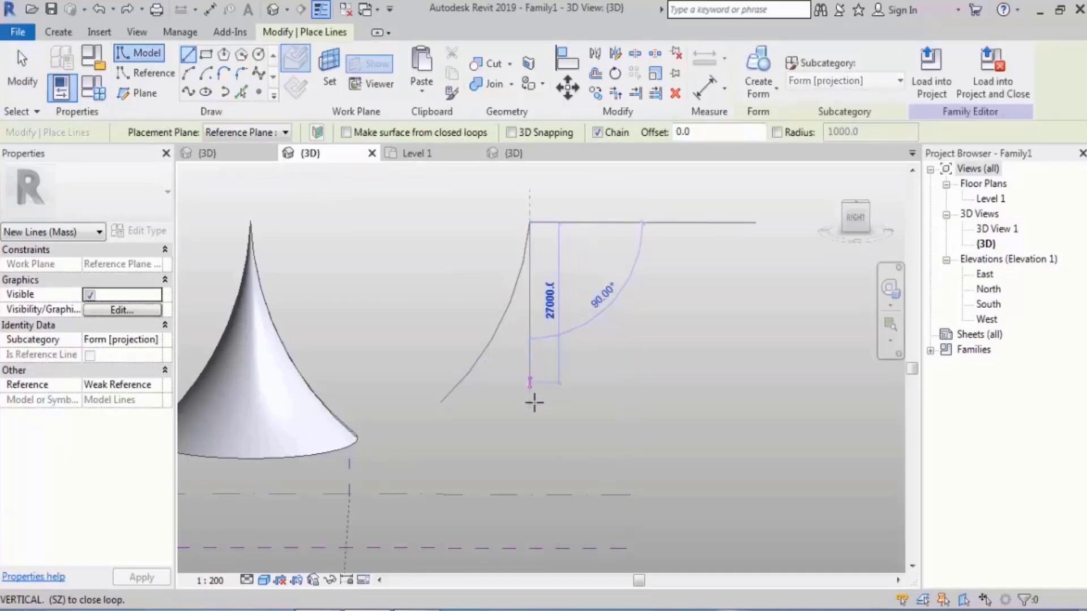
{"action": "left_click", "coordinate": [530, 448]}
{"action": "key", "text": "Escape"}
{"action": "key", "text": "Escape"}
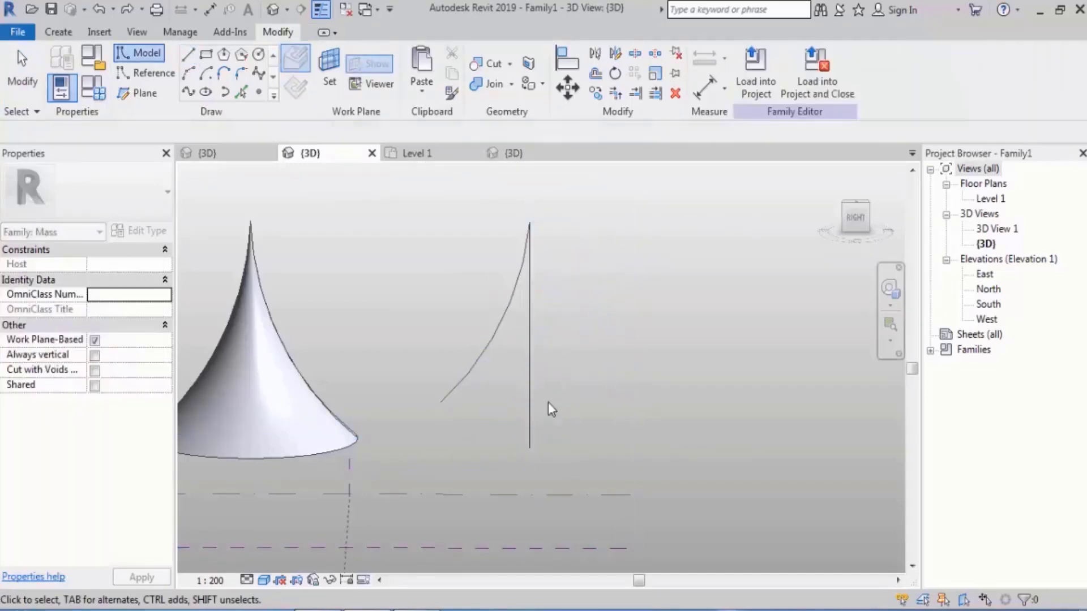
Try creating a form from the arc and the vertical line that meets its upper end, and undo it.
{"action": "key", "text": "Tab"}
{"action": "left_click", "coordinate": [546, 285]}
{"action": "middle_click_drag", "start_coordinate": [548, 289], "coordinate": [630, 388], "text": "shift"}
{"action": "left_click", "coordinate": [738, 65]}
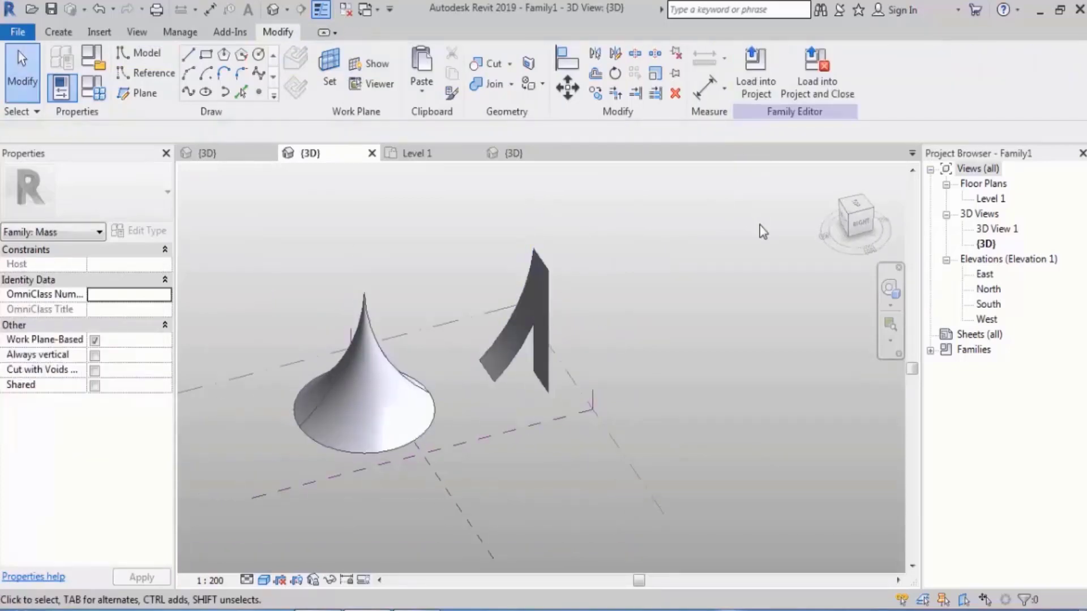
{"action": "key", "text": "ctrl+z"}
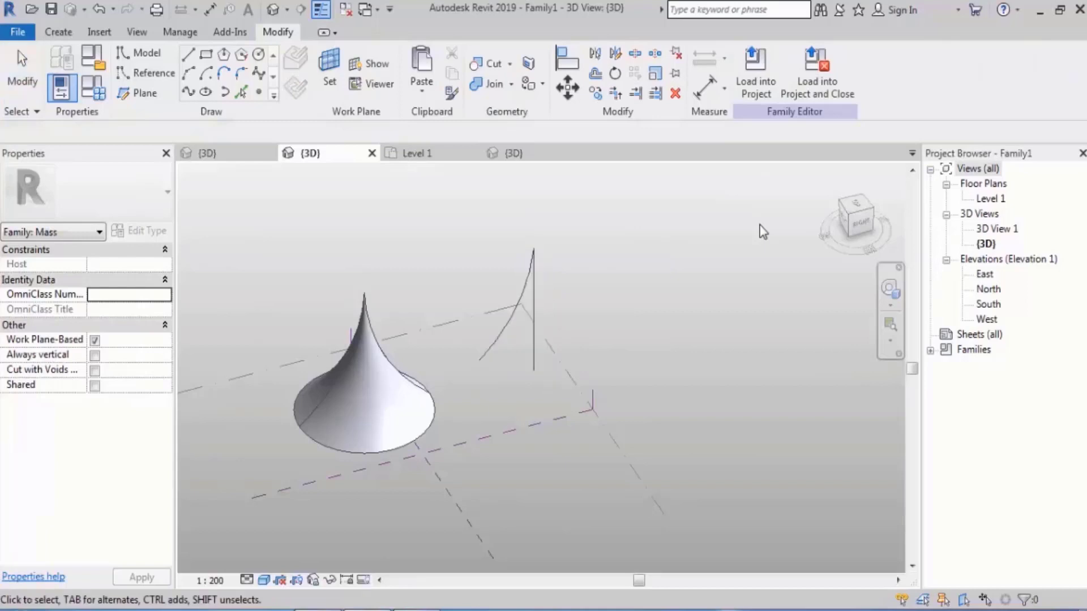
Extend the vertical line upward beyond the arc's upper end.
{"action": "middle_click_drag", "start_coordinate": [713, 237], "coordinate": [535, 333], "text": "shift"}
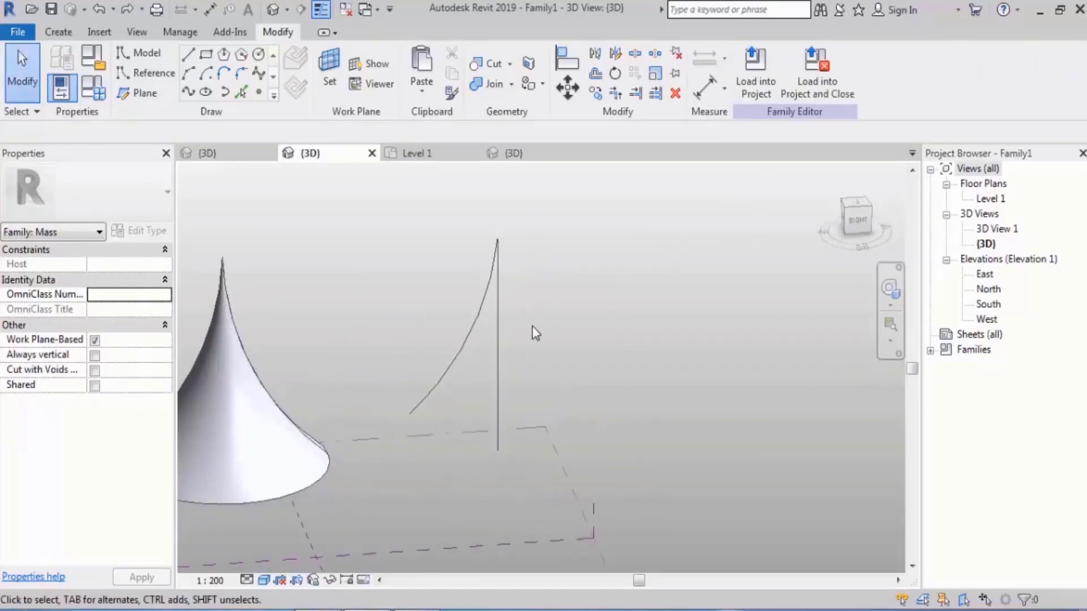
{"action": "left_click", "coordinate": [497, 379]}
{"action": "left_click", "coordinate": [626, 228]}
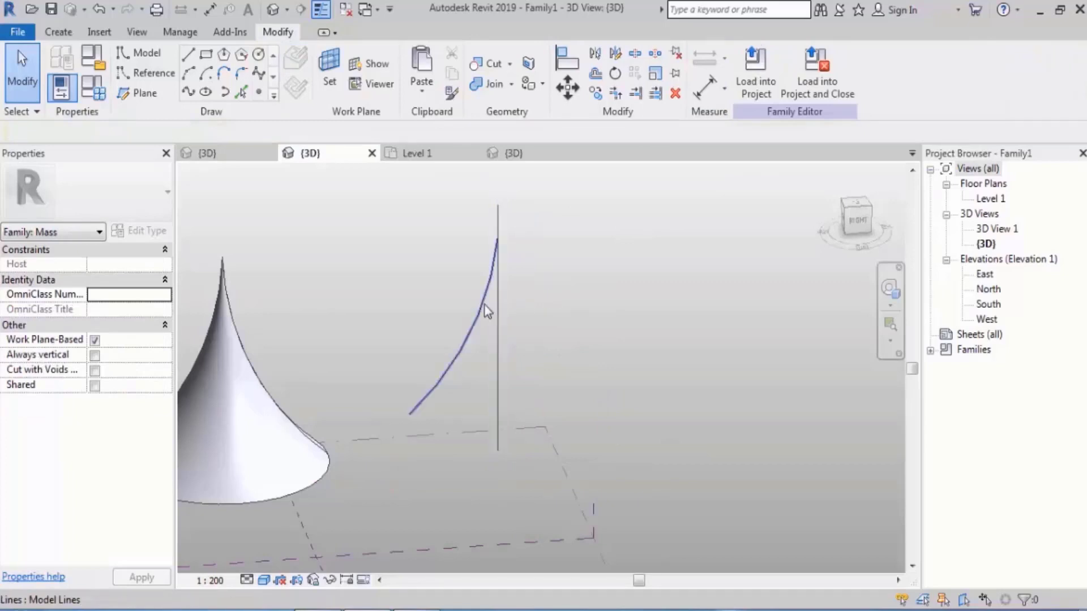
Create a revolved form from the arc and its extended vertical line, and undo it.
{"action": "left_click_drag", "start_coordinate": [552, 277], "coordinate": [442, 298]}
{"action": "left_click", "coordinate": [738, 67]}
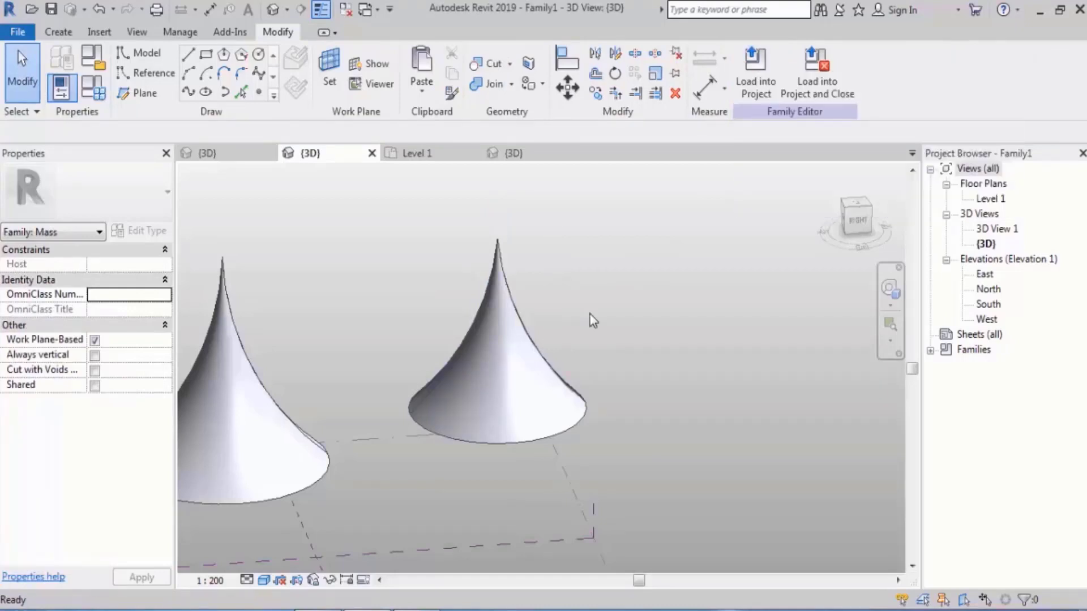
{"action": "key", "text": "ctrl+z"}
Draw an open three-sided profile beside the arc, with a vertical line joining two horizontal lines each 17000 long.
{"action": "middle_click_drag", "start_coordinate": [589, 314], "coordinate": [481, 334], "text": "shift"}
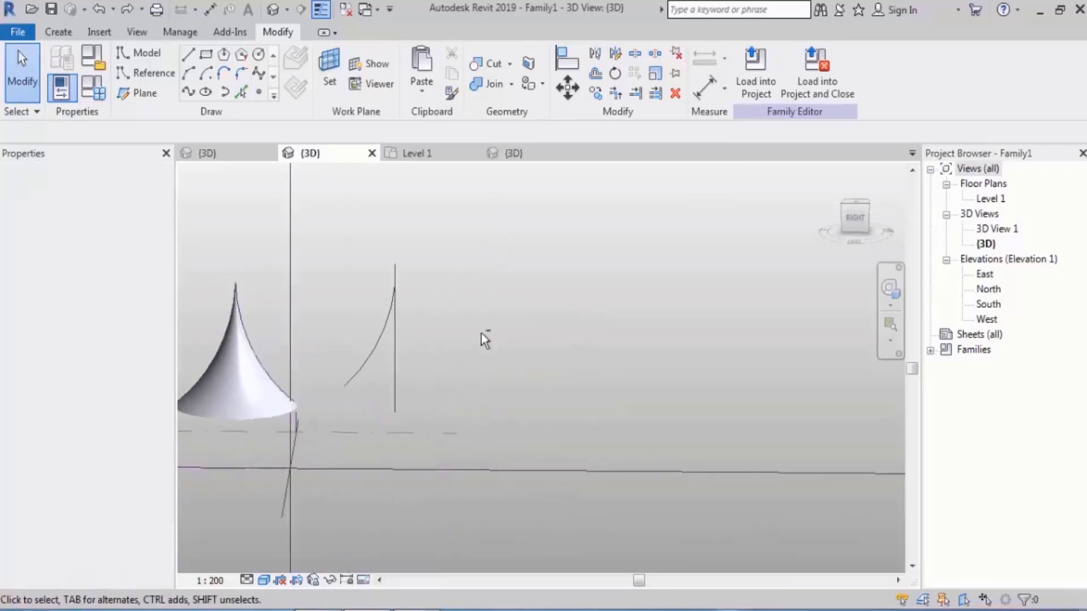
{"action": "middle_click_drag", "start_coordinate": [387, 313], "coordinate": [412, 436], "text": "shift"}
{"action": "left_click", "coordinate": [426, 384]}
{"action": "middle_click_drag", "start_coordinate": [425, 384], "coordinate": [380, 195], "text": "shift"}
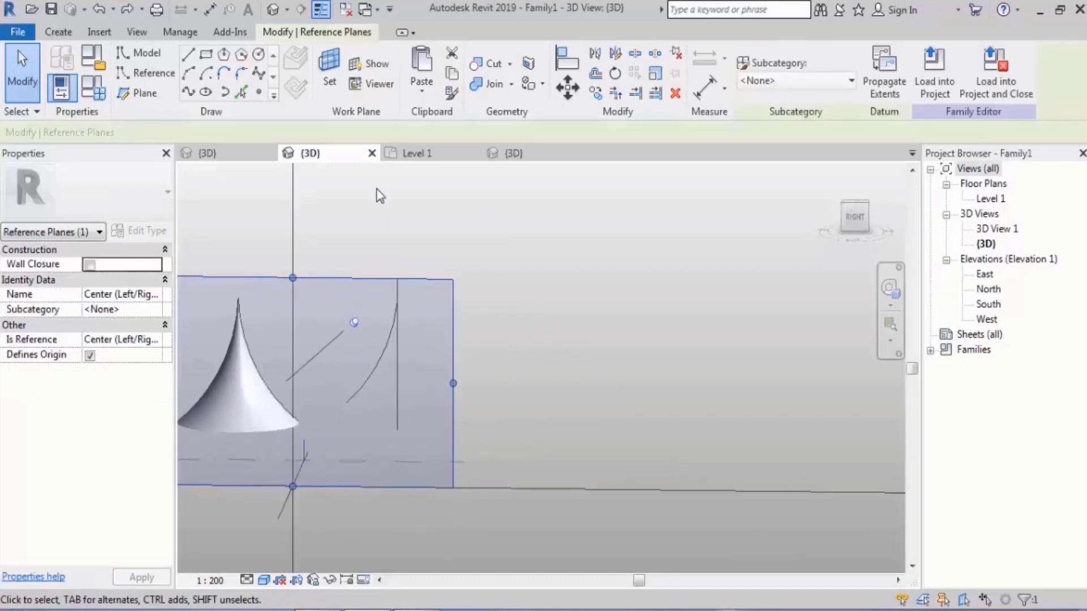
{"action": "left_click", "coordinate": [189, 56]}
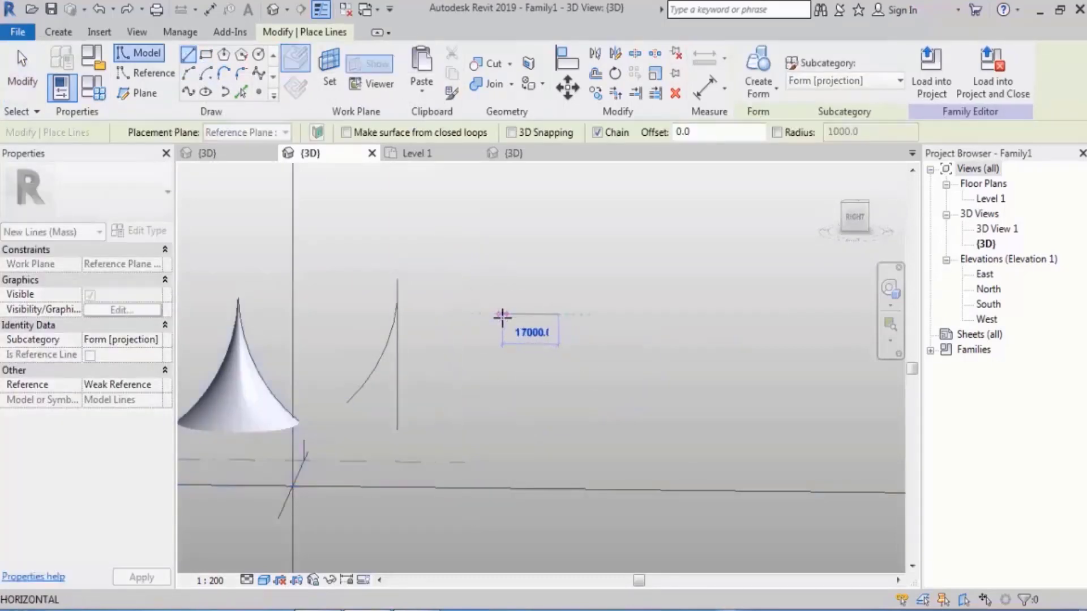
{"action": "left_click", "coordinate": [502, 316]}
{"action": "left_click", "coordinate": [502, 424]}
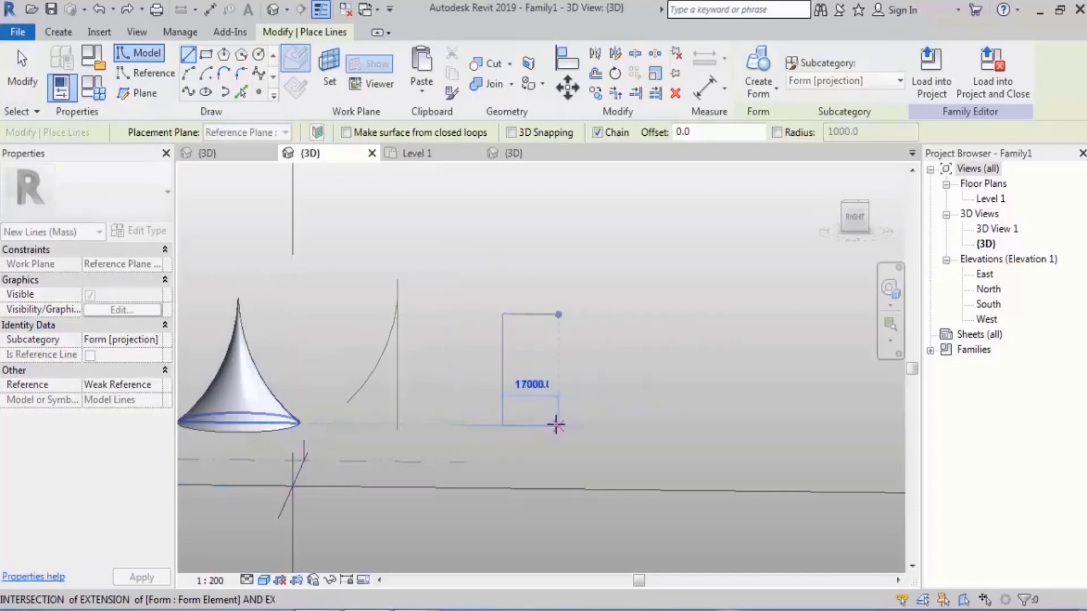
{"action": "left_click", "coordinate": [556, 424]}
{"action": "middle_click_drag", "start_coordinate": [612, 382], "coordinate": [553, 384]}
{"action": "key", "text": "Escape"}
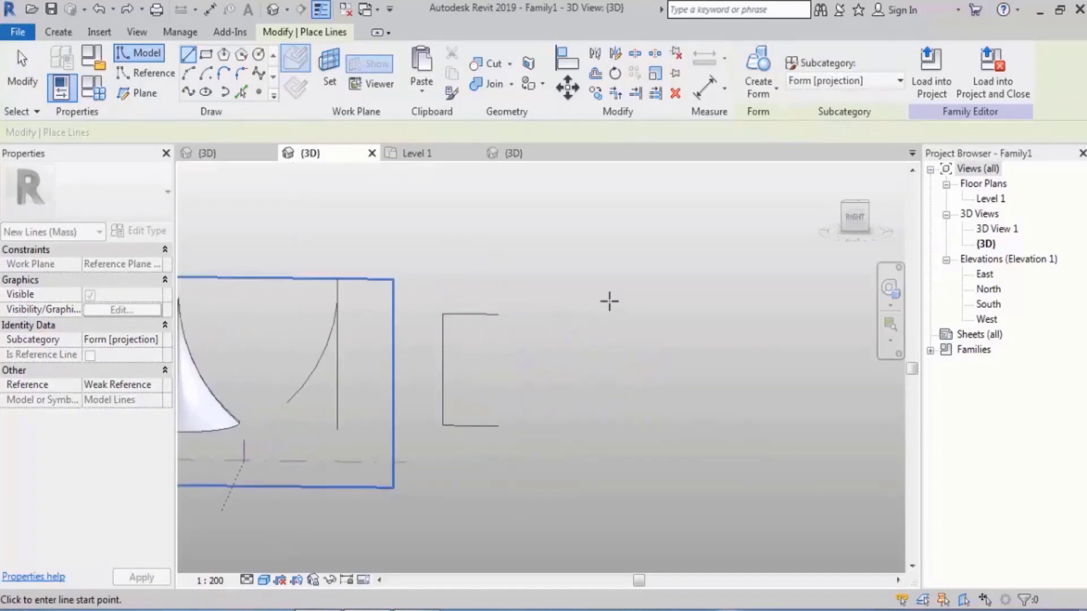
Draw an open arc of about 17,600 radius beyond the three-sided profile, bulging toward it.
{"action": "middle_click_drag", "start_coordinate": [609, 301], "coordinate": [570, 297]}
{"action": "left_click", "coordinate": [189, 74]}
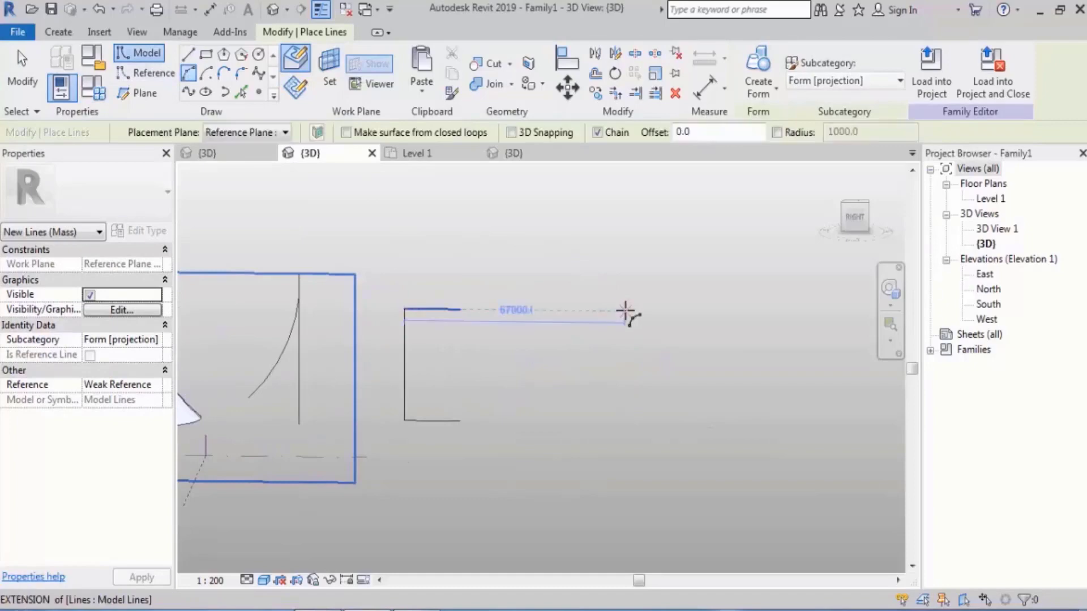
{"action": "left_click", "coordinate": [625, 312]}
{"action": "left_click", "coordinate": [623, 435]}
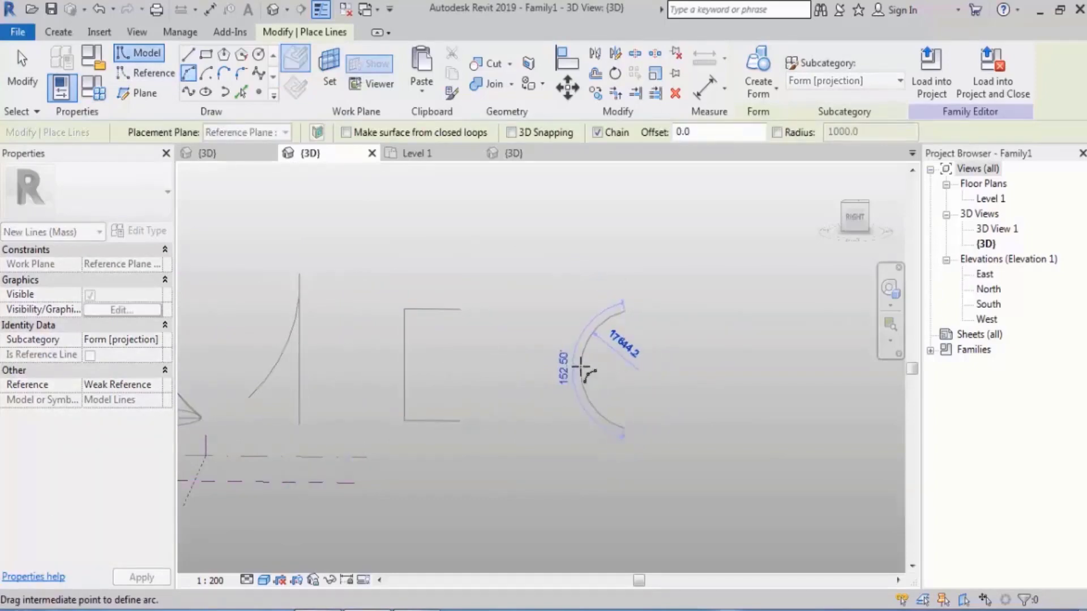
{"action": "left_click", "coordinate": [583, 368]}
Draw an open zigzag profile of four connected line segments beyond the new arc.
{"action": "scroll", "coordinate": [563, 382], "scroll_direction": "down", "scroll_amount": 2}
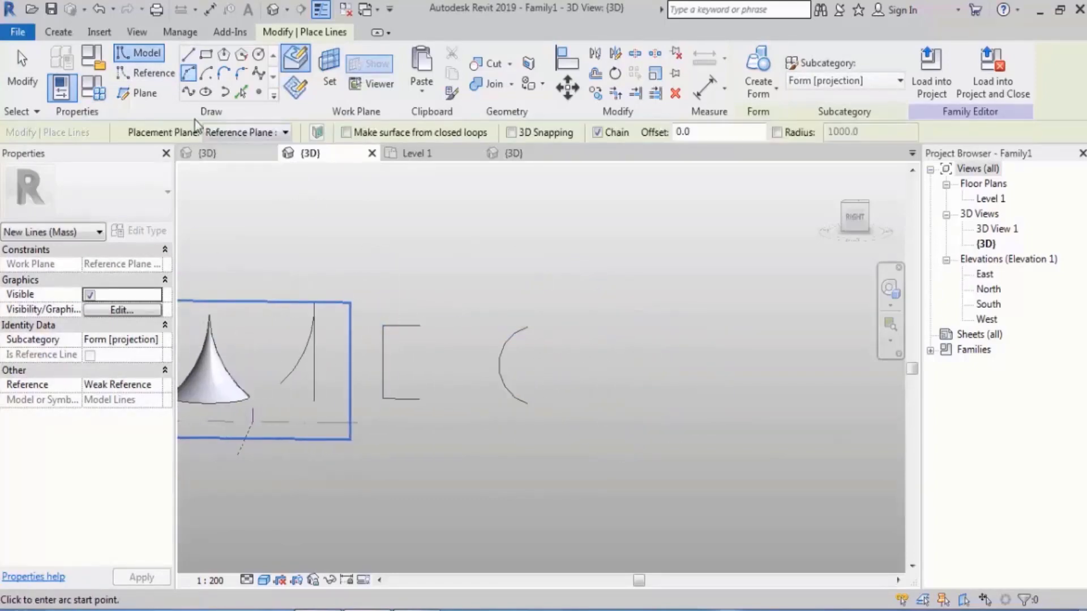
{"action": "left_click", "coordinate": [188, 56]}
{"action": "left_click", "coordinate": [595, 345]}
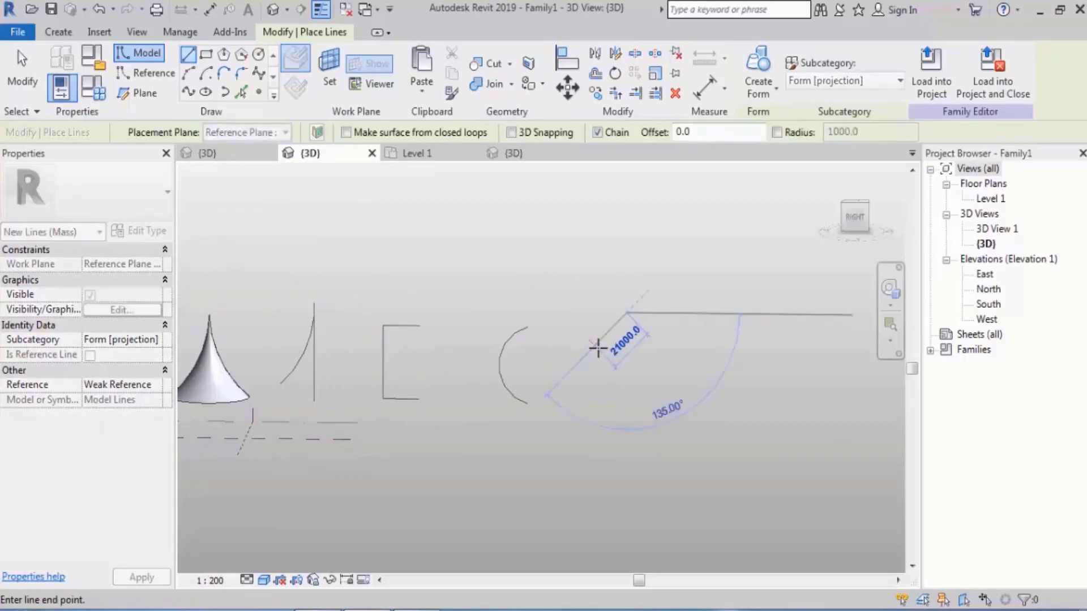
{"action": "left_click", "coordinate": [624, 374]}
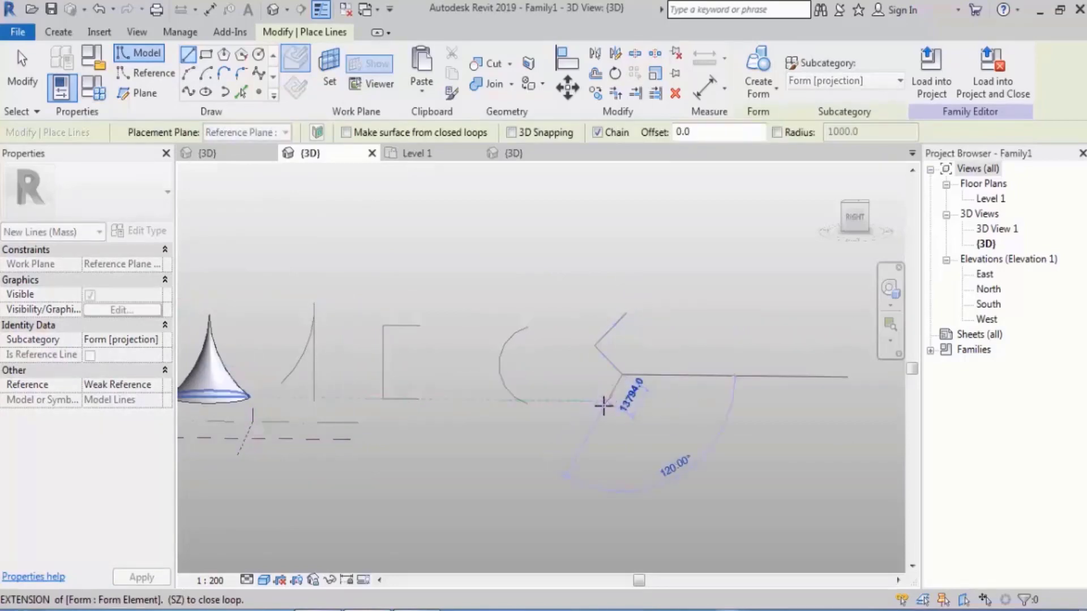
{"action": "left_click", "coordinate": [598, 412]}
{"action": "left_click", "coordinate": [629, 433]}
{"action": "key", "text": "Escape"}
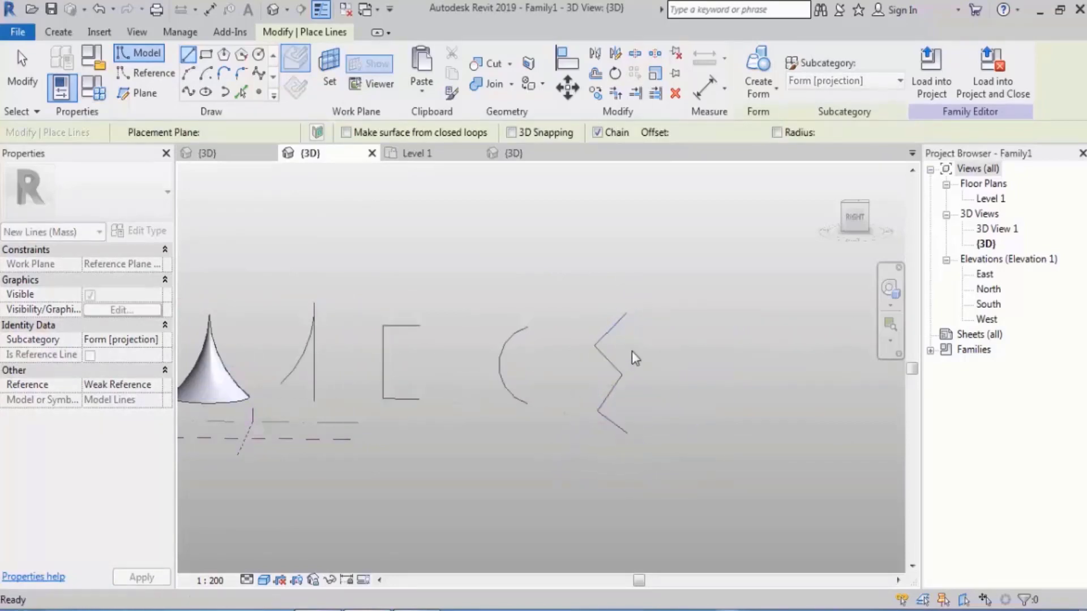
{"action": "left_click", "coordinate": [627, 313]}
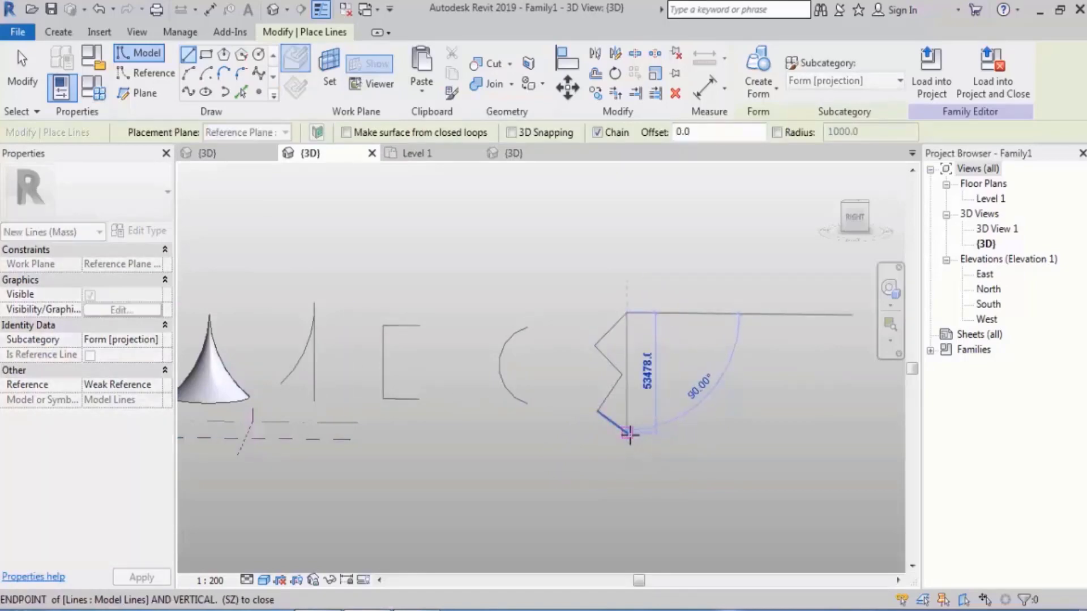
{"action": "key", "text": "Escape"}
Draw a vertical axis line about 44,130 long from the three-sided profile's lower open end to above its upper one.
{"action": "scroll", "coordinate": [654, 331], "scroll_direction": "down", "scroll_amount": 1}
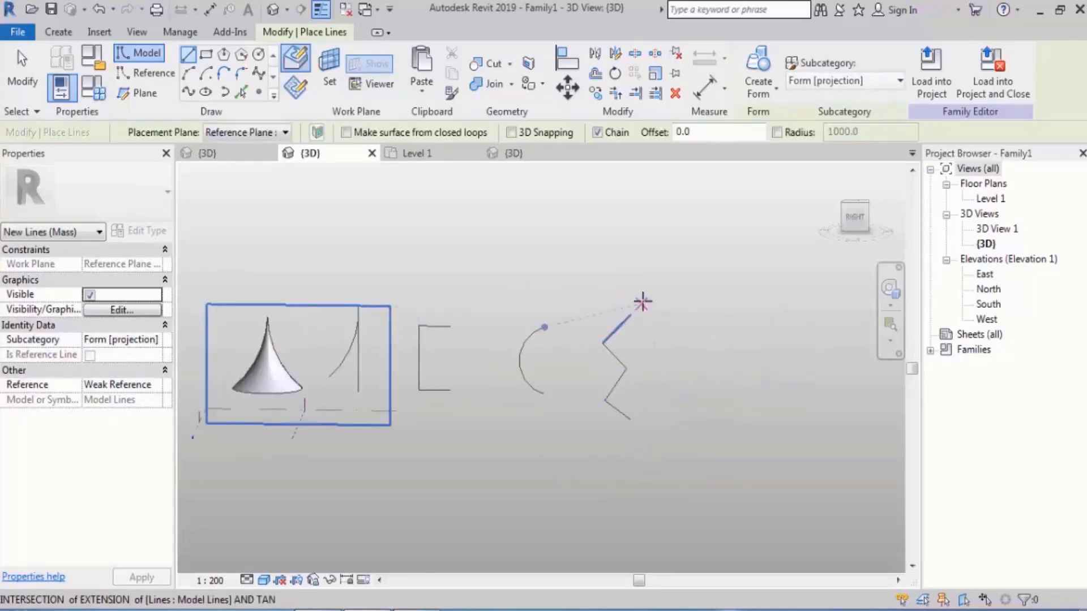
{"action": "middle_click_drag", "start_coordinate": [378, 363], "coordinate": [442, 368]}
{"action": "scroll", "coordinate": [440, 342], "scroll_direction": "up", "scroll_amount": 3}
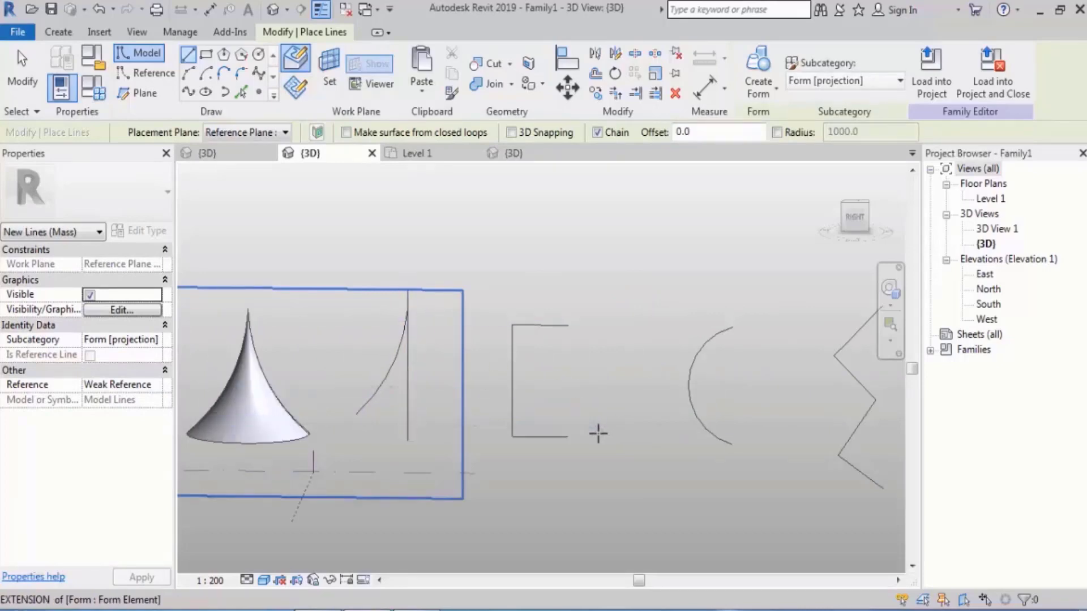
{"action": "left_click", "coordinate": [568, 436]}
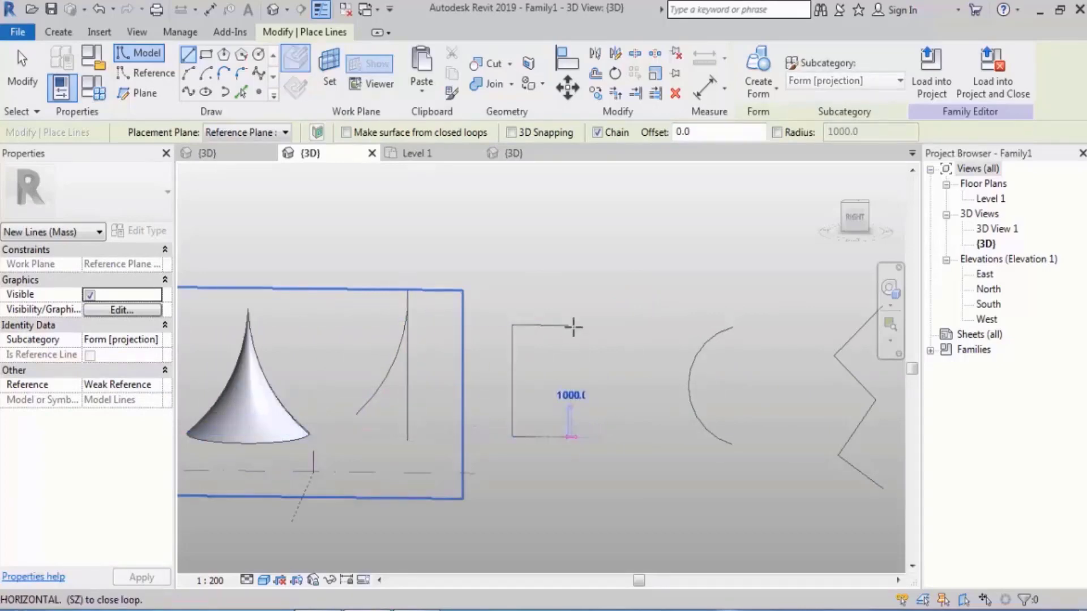
{"action": "left_click", "coordinate": [569, 284]}
{"action": "key", "text": "Escape"}
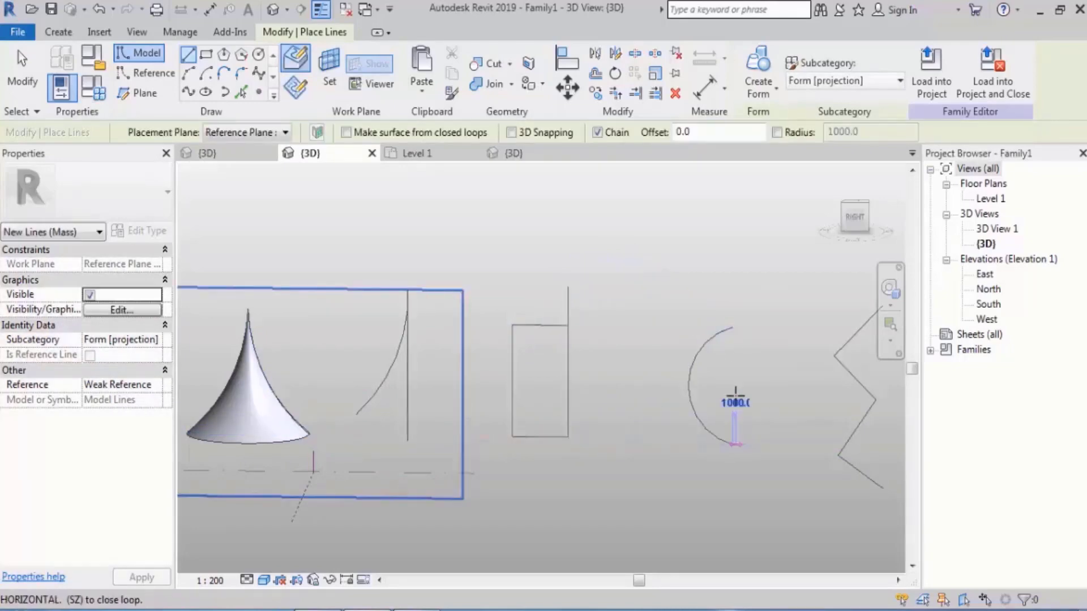
Draw vertical axis lines from the lower ends of the bulging arc and the zigzag to above their upper ends, the zigzag's 67000 long.
{"action": "left_click", "coordinate": [733, 287]}
{"action": "key", "text": "Escape"}
{"action": "middle_click_drag", "start_coordinate": [833, 388], "coordinate": [667, 376]}
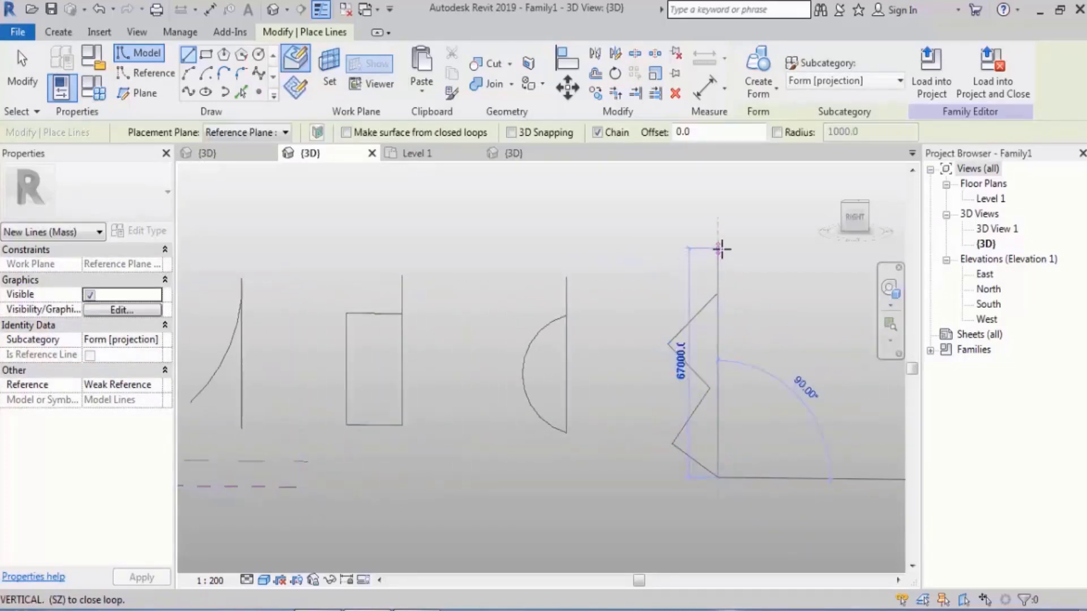
{"action": "left_click", "coordinate": [720, 248]}
{"action": "key", "text": "Escape"}
{"action": "middle_click_drag", "start_coordinate": [405, 350], "coordinate": [548, 352]}
{"action": "key", "text": "Escape"}
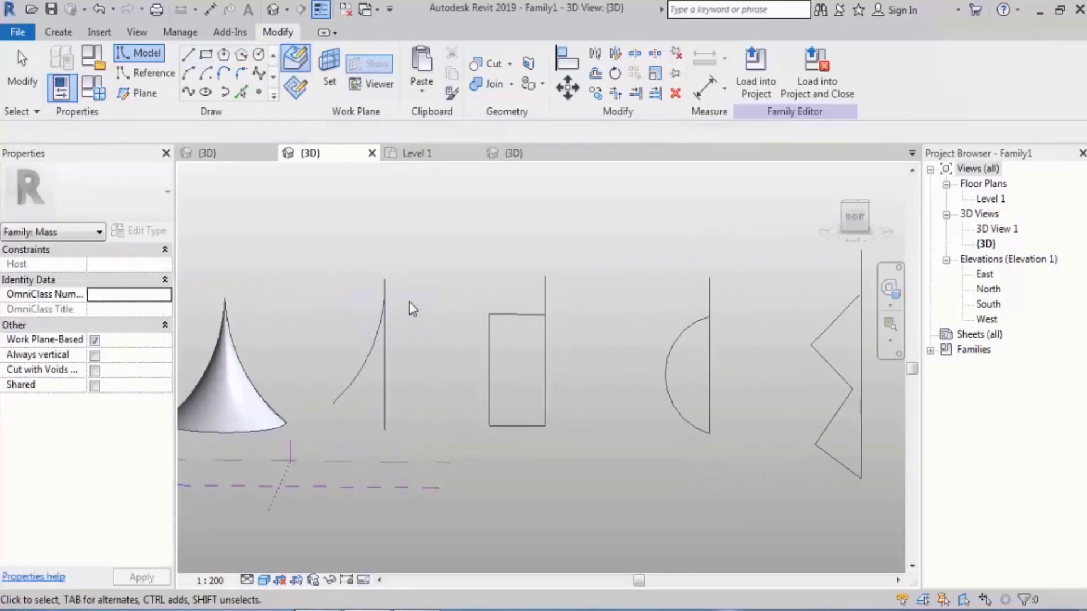
Create a form from the first arc and its vertical axis line, and undo it.
{"action": "left_click_drag", "start_coordinate": [388, 294], "coordinate": [345, 326]}
{"action": "left_click", "coordinate": [737, 67]}
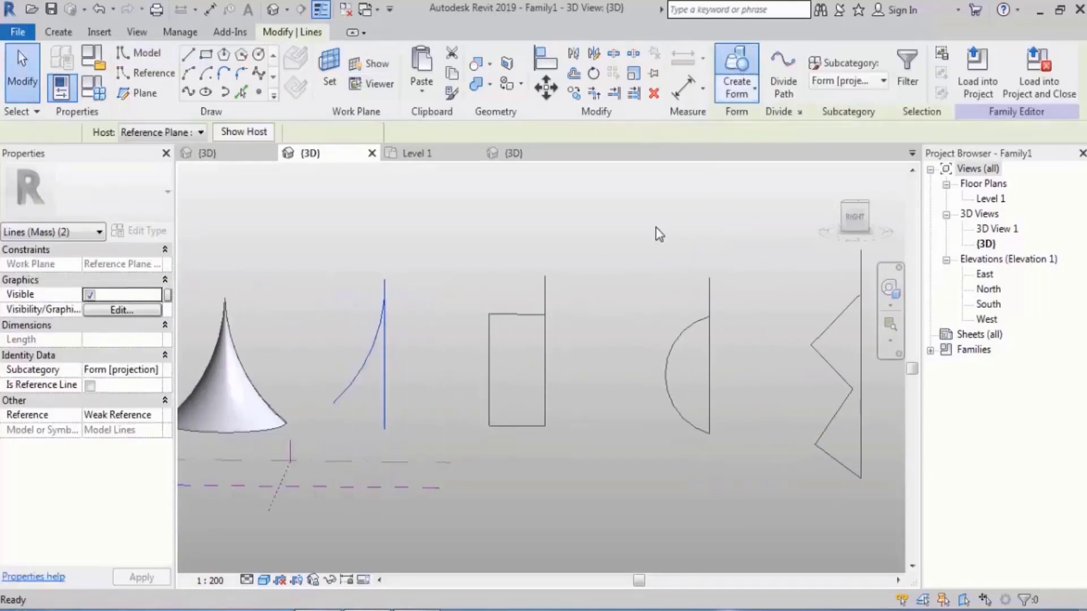
{"action": "key", "text": "ctrl+z"}
Try to create a form from the three-sided profile together with its axis line.
{"action": "left_click_drag", "start_coordinate": [591, 287], "coordinate": [487, 451]}
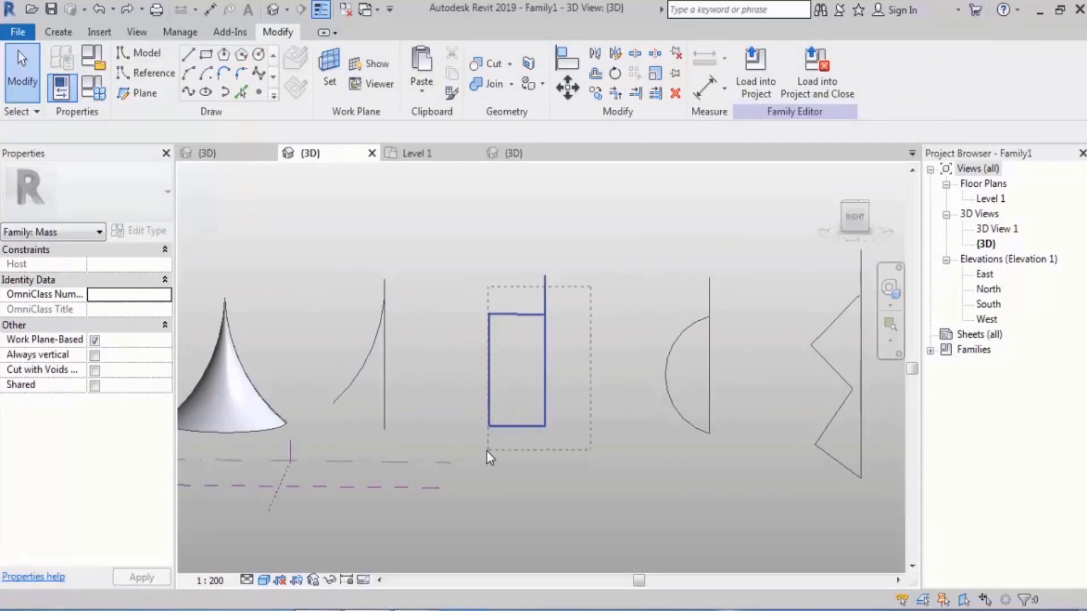
{"action": "left_click", "coordinate": [737, 67]}
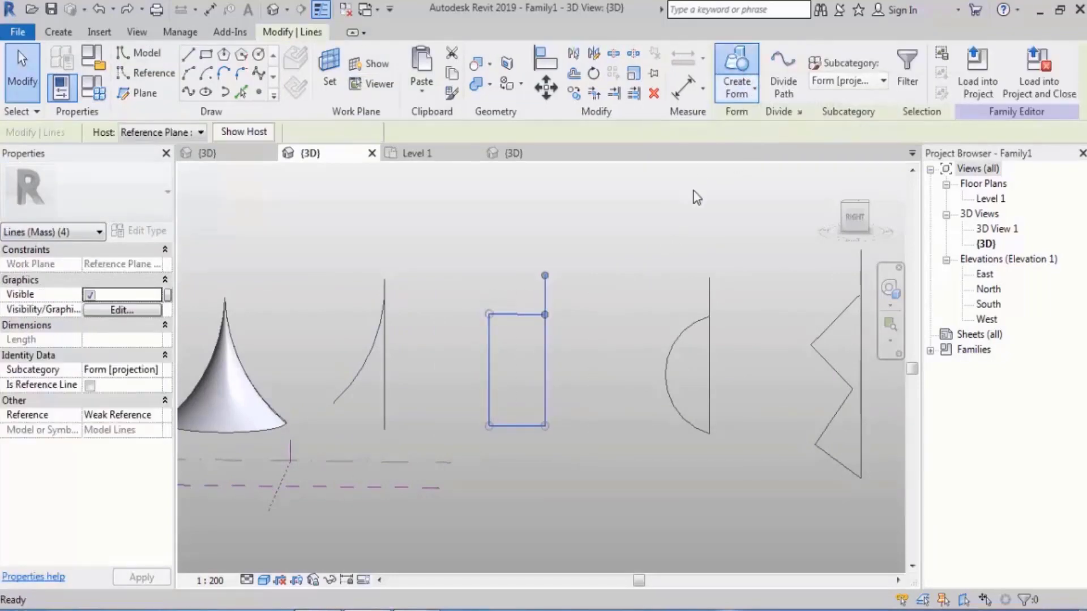
{"action": "key", "text": "Escape"}
Extend the three-sided profile's axis line downward past the profile's lower edge.
{"action": "scroll", "coordinate": [587, 368], "scroll_direction": "down", "scroll_amount": 3}
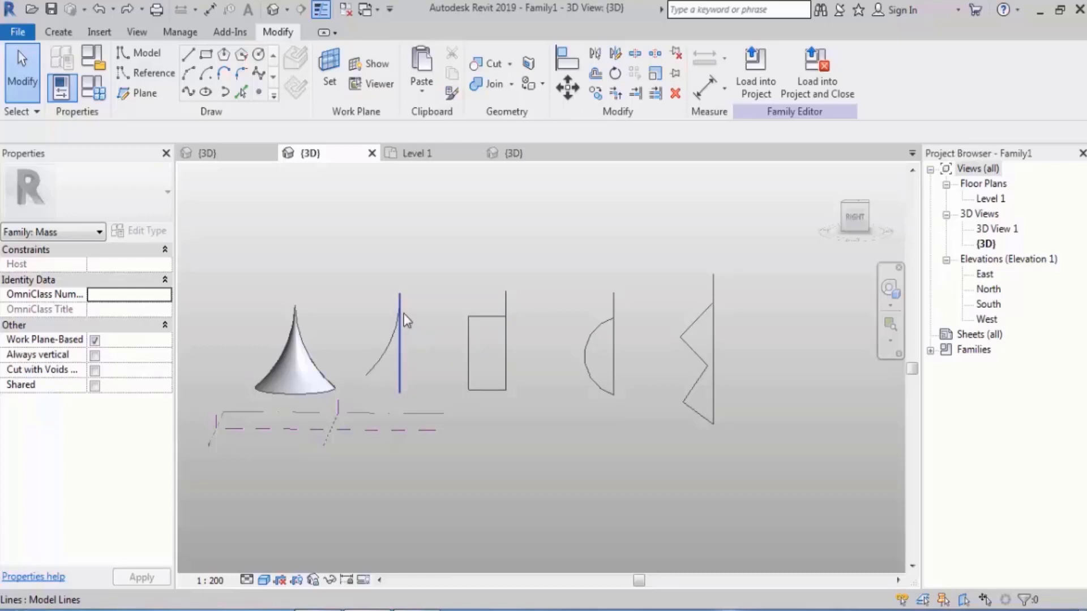
{"action": "scroll", "coordinate": [520, 382], "scroll_direction": "up", "scroll_amount": 2}
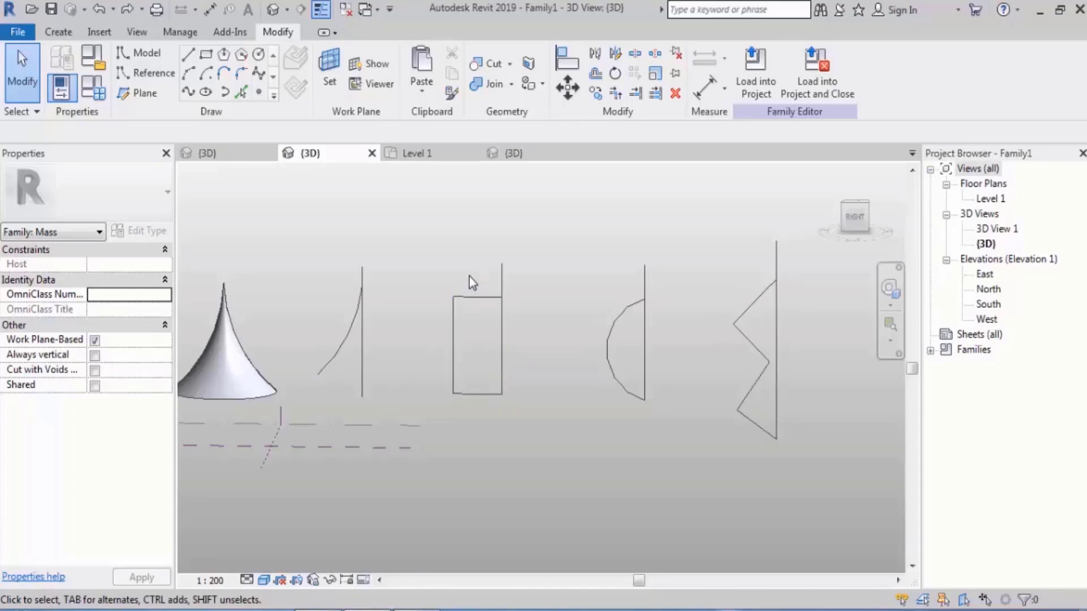
{"action": "left_click", "coordinate": [502, 362]}
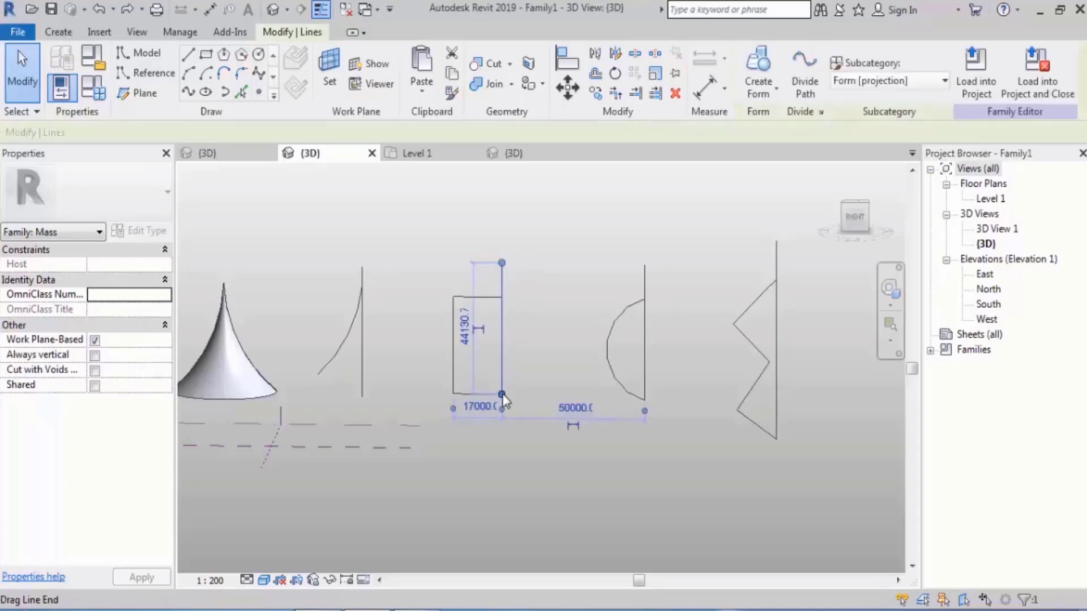
{"action": "left_click_drag", "start_coordinate": [501, 393], "coordinate": [502, 438]}
{"action": "left_click", "coordinate": [558, 495]}
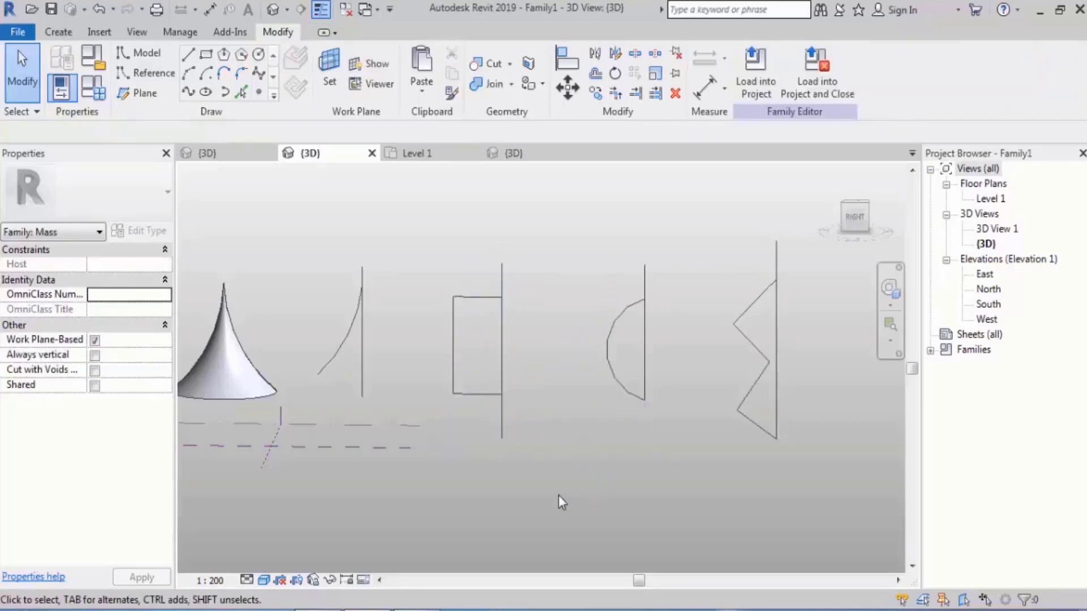
Create a revolved cylinder from the three-sided profile and its extended axis line, and undo it.
{"action": "left_click_drag", "start_coordinate": [538, 275], "coordinate": [453, 414]}
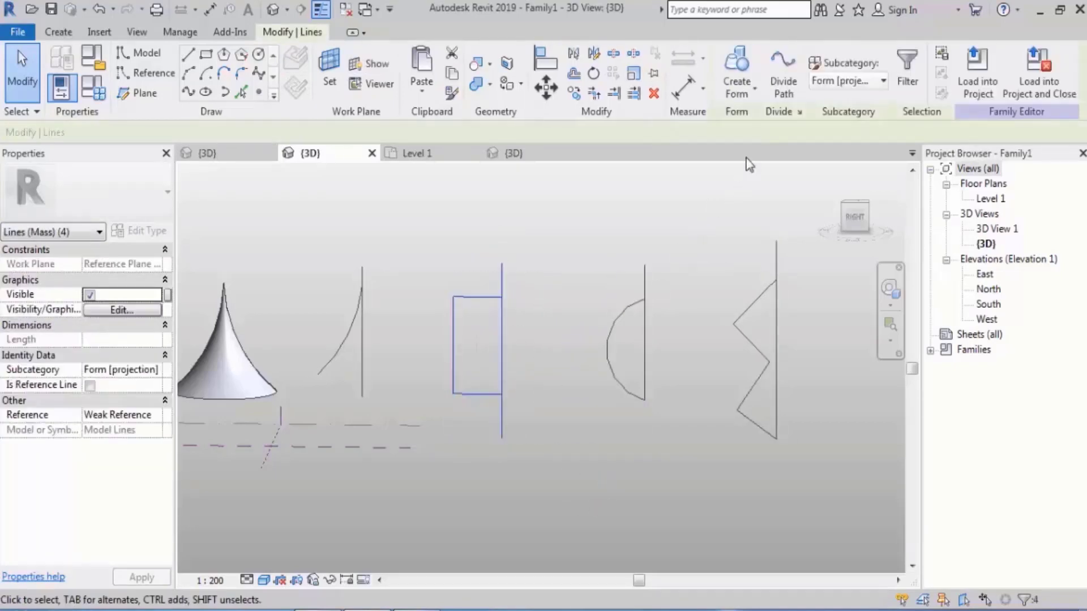
{"action": "left_click", "coordinate": [736, 67]}
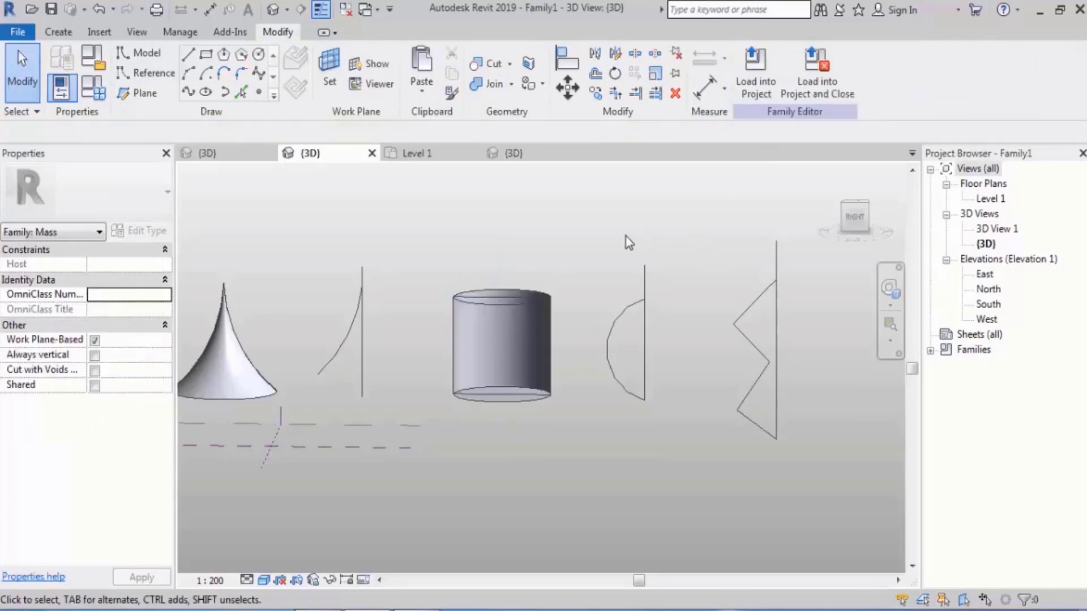
{"action": "key", "text": "ctrl+z"}
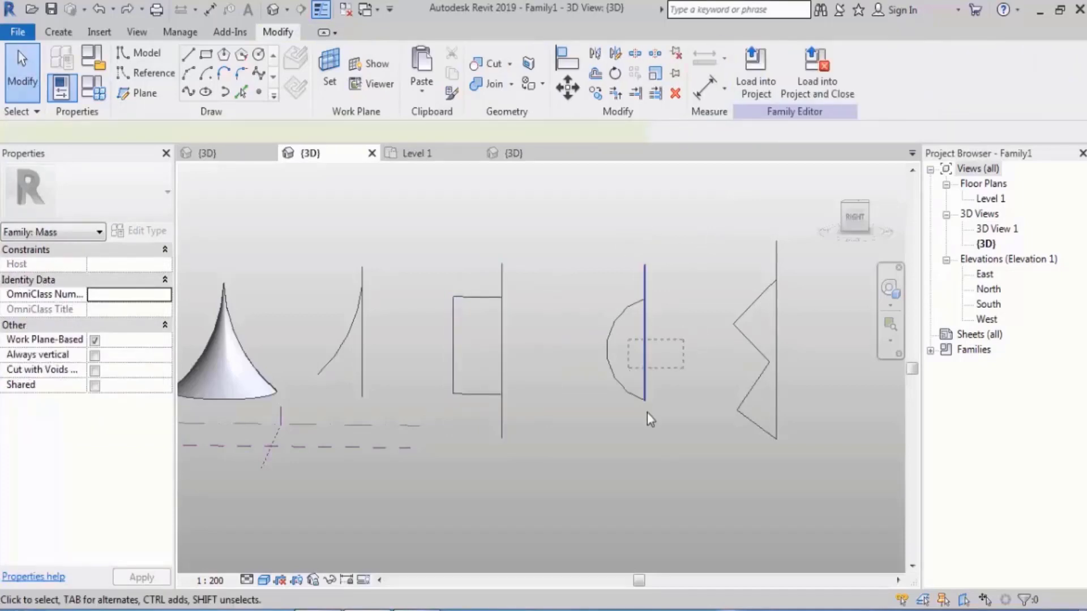
Extend the bulging arc's axis line below the arc to a total length of 62000, and select both lines.
{"action": "left_click_drag", "start_coordinate": [644, 400], "coordinate": [672, 461]}
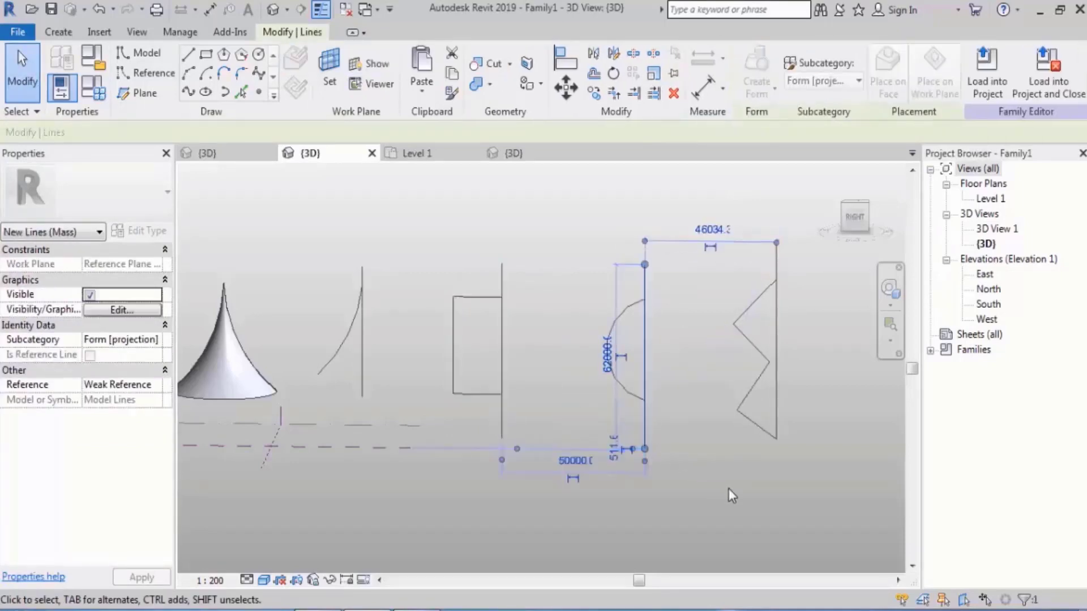
{"action": "left_click", "coordinate": [730, 494]}
{"action": "key", "text": "Tab"}
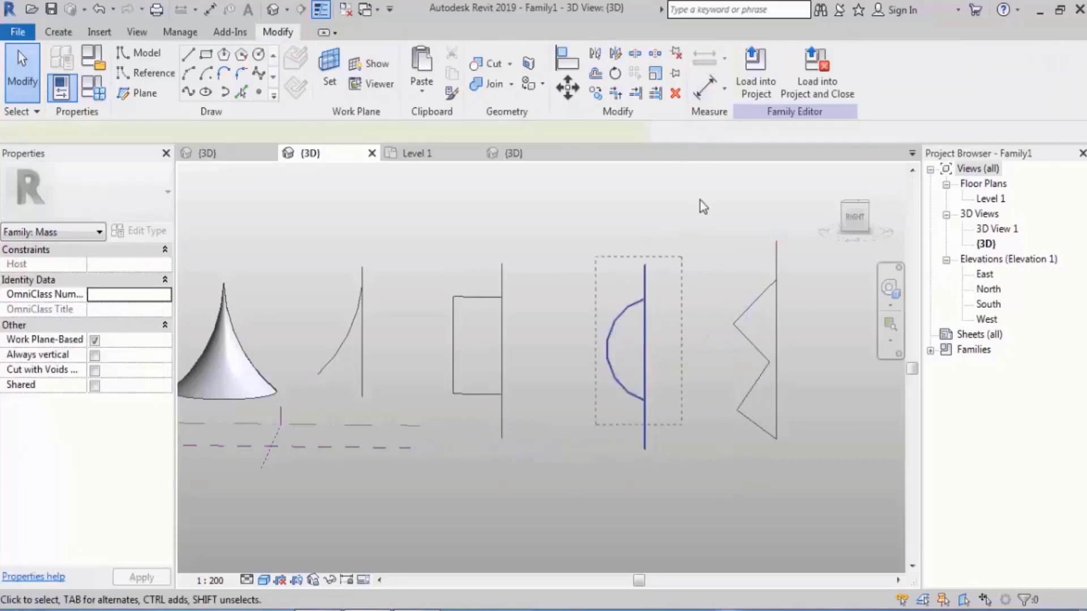
Create a revolved form from the bulging arc and its extended axis line, and undo both the form and the axis extension.
{"action": "left_click", "coordinate": [626, 308]}
{"action": "left_click", "coordinate": [738, 70]}
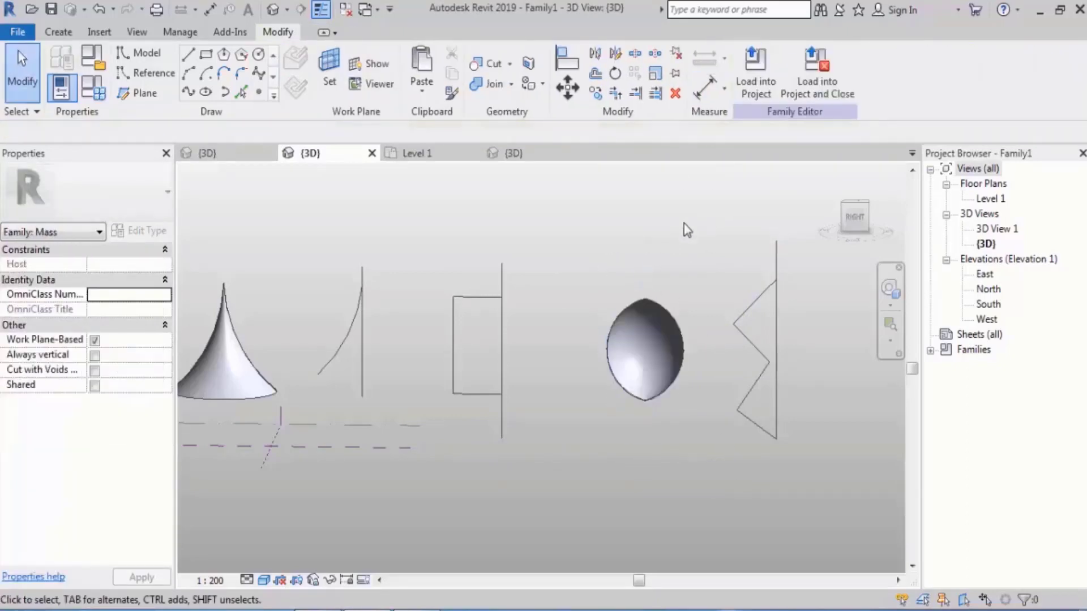
{"action": "key", "text": "ctrl+z"}
{"action": "scroll", "coordinate": [660, 365], "scroll_direction": "up", "scroll_amount": 2}
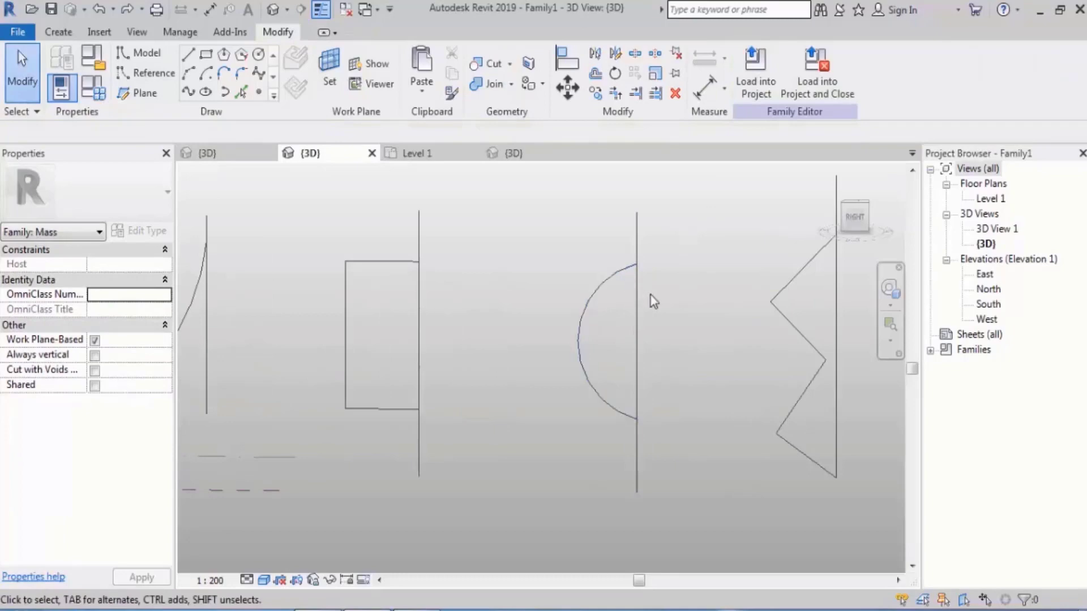
{"action": "scroll", "coordinate": [652, 310], "scroll_direction": "down", "scroll_amount": 2}
{"action": "scroll", "coordinate": [652, 310], "scroll_direction": "up", "scroll_amount": 2}
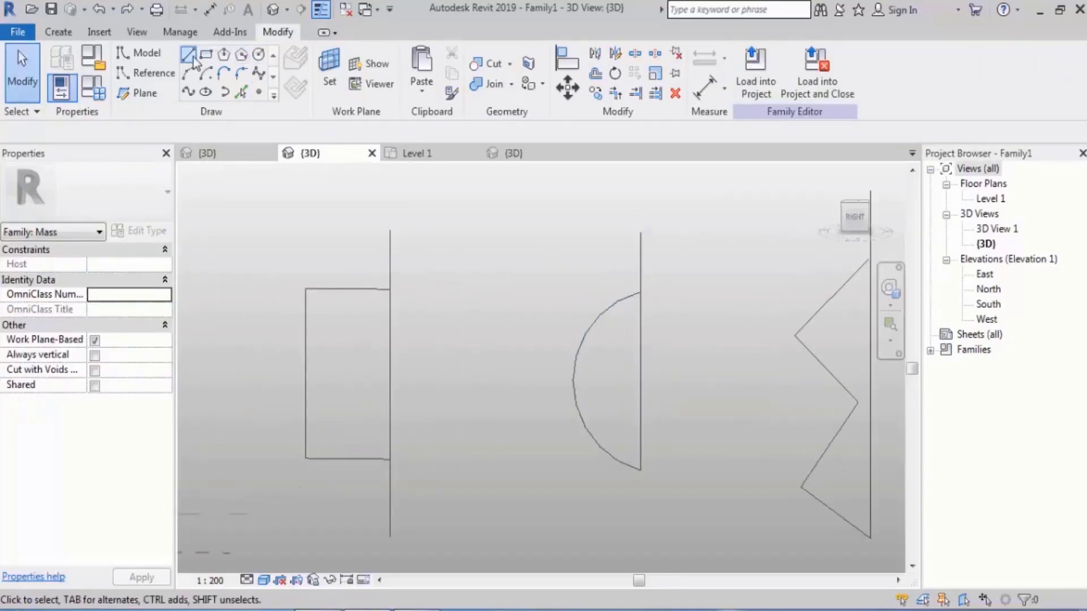
Draw a straight model line joining the two ends of the bulging arc, over its axis line.
{"action": "left_click", "coordinate": [192, 57]}
{"action": "left_click", "coordinate": [640, 292]}
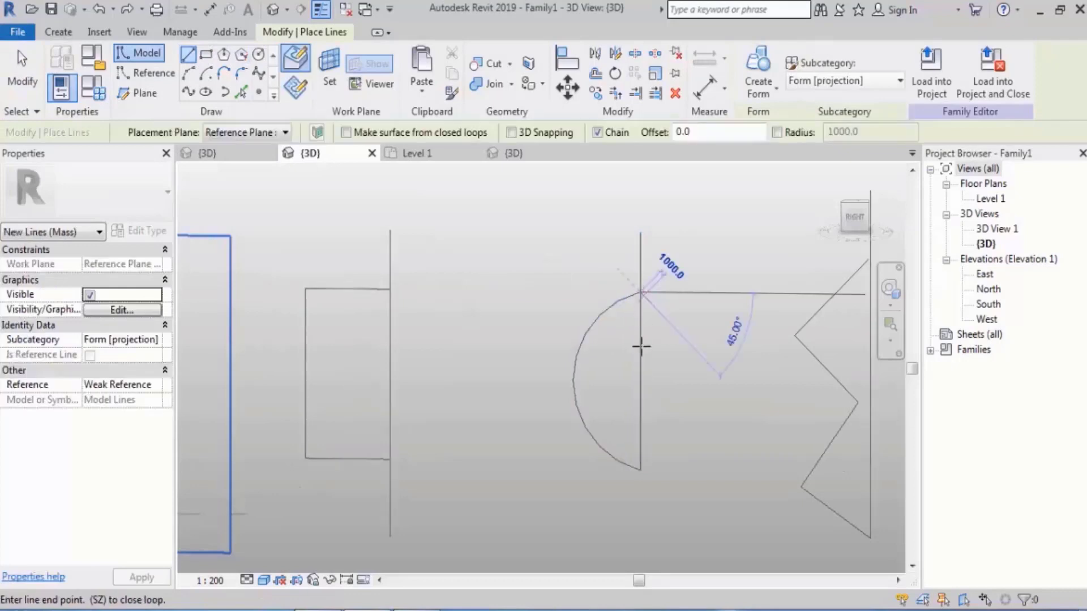
{"action": "left_click", "coordinate": [641, 469]}
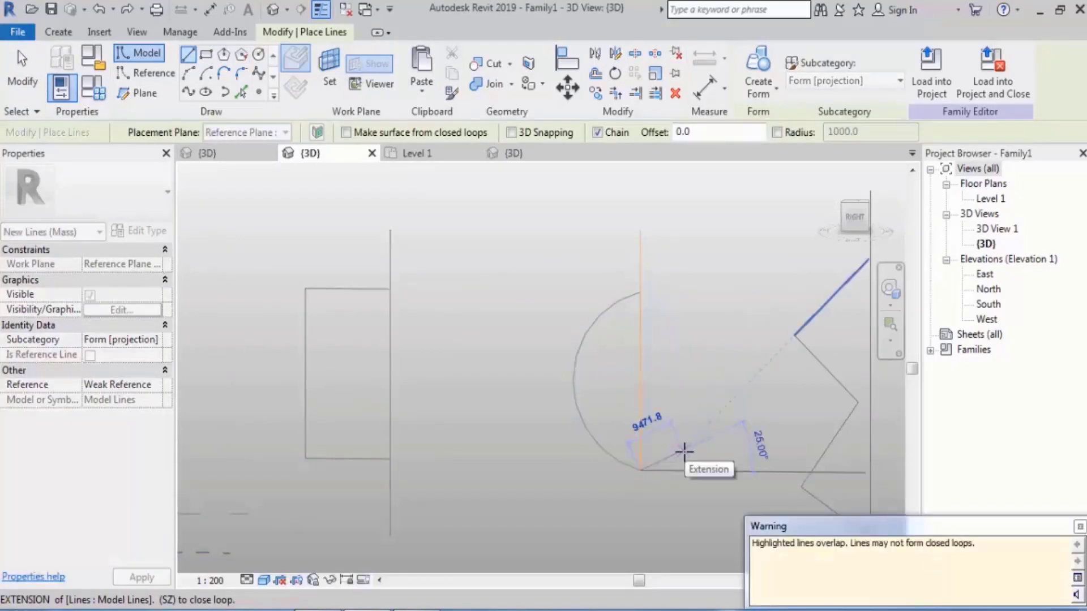
{"action": "key", "text": "Escape"}
{"action": "key", "text": "Escape"}
Create a form from the closed arc profile together with its axis line, and undo it.
{"action": "left_click_drag", "start_coordinate": [528, 499], "coordinate": [558, 507]}
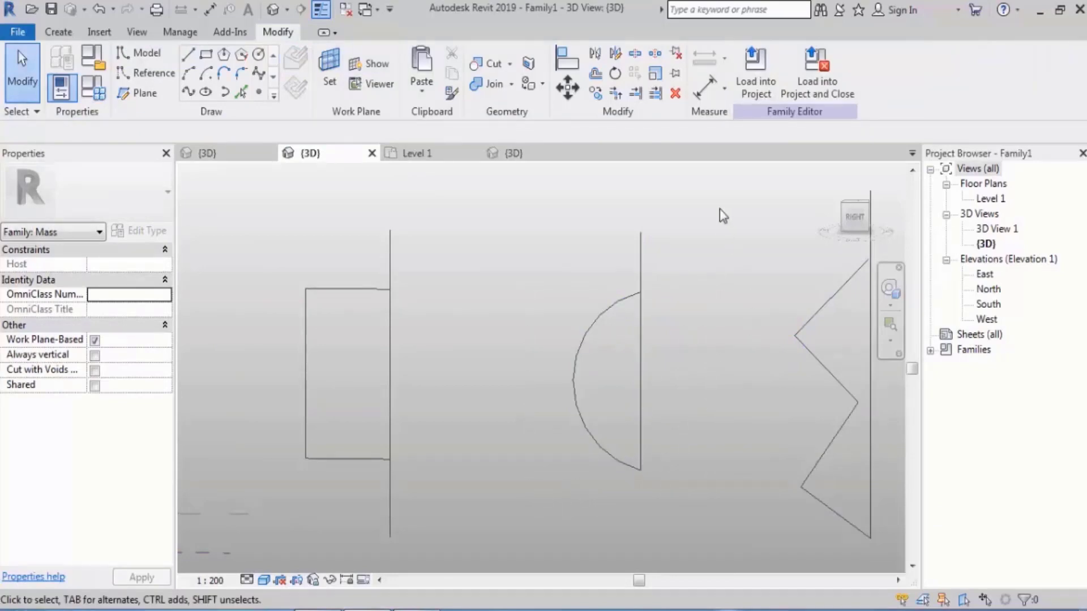
{"action": "left_click_drag", "start_coordinate": [719, 208], "coordinate": [524, 354]}
{"action": "scroll", "coordinate": [524, 355], "scroll_direction": "down", "scroll_amount": 1}
{"action": "middle_click_drag", "start_coordinate": [526, 357], "coordinate": [589, 385], "text": "shift"}
{"action": "left_click", "coordinate": [661, 65]}
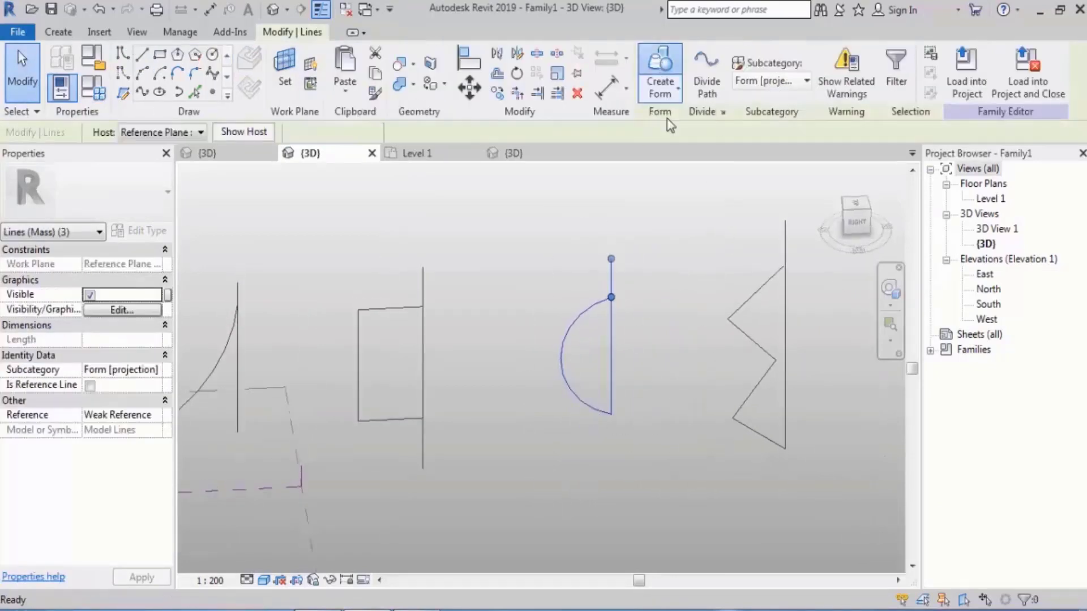
{"action": "key", "text": "ctrl+z"}
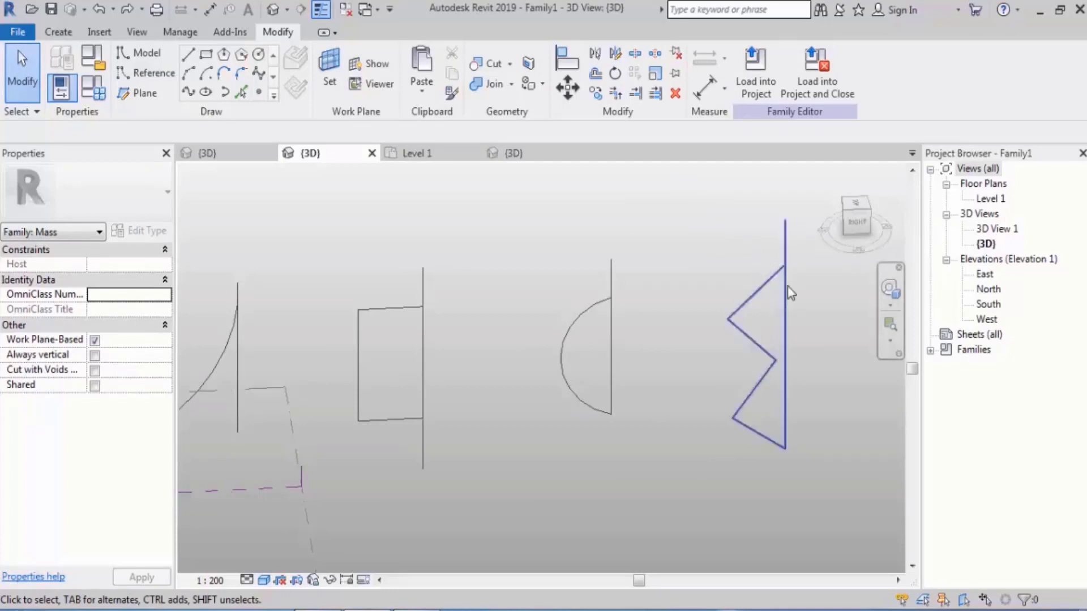
Try to extend the zigzag profile's axis line downward to a total length of about 80000.
{"action": "left_click", "coordinate": [785, 320]}
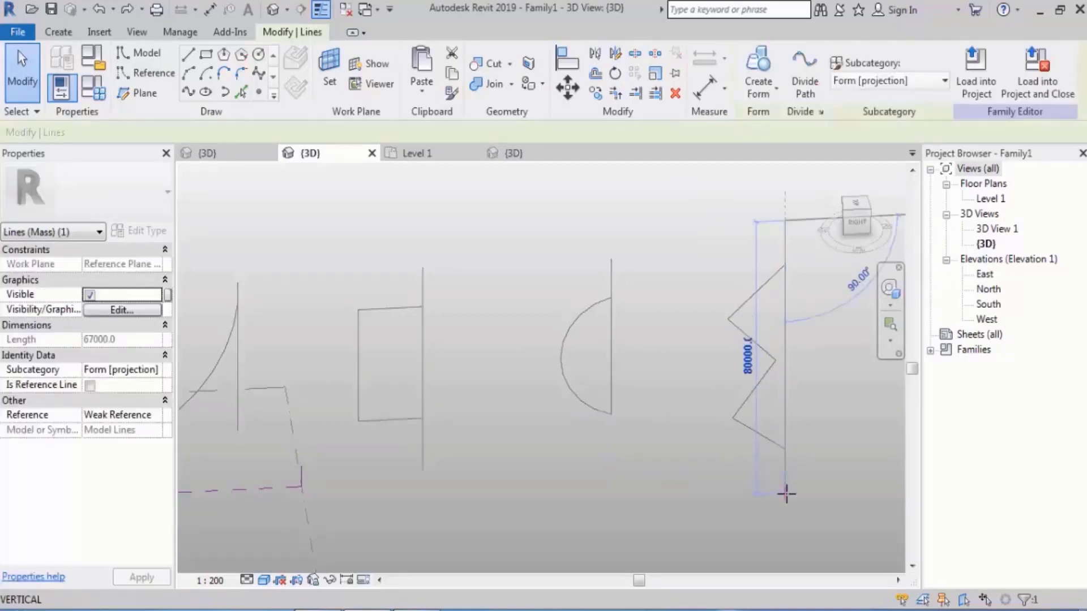
{"action": "left_click", "coordinate": [841, 438]}
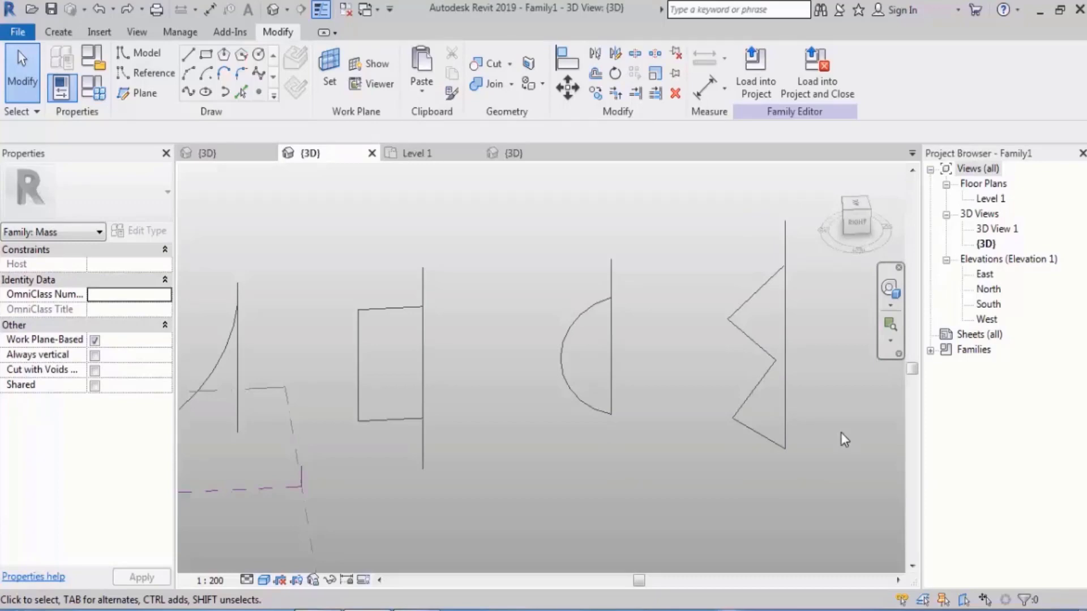
Delete the zigzag and rectangular profiles with their axis lines and the straight lines of the bulging arc, keeping only its curve.
{"action": "scroll", "coordinate": [622, 307], "scroll_direction": "down", "scroll_amount": 1}
{"action": "middle_click_drag", "start_coordinate": [731, 351], "coordinate": [652, 352]}
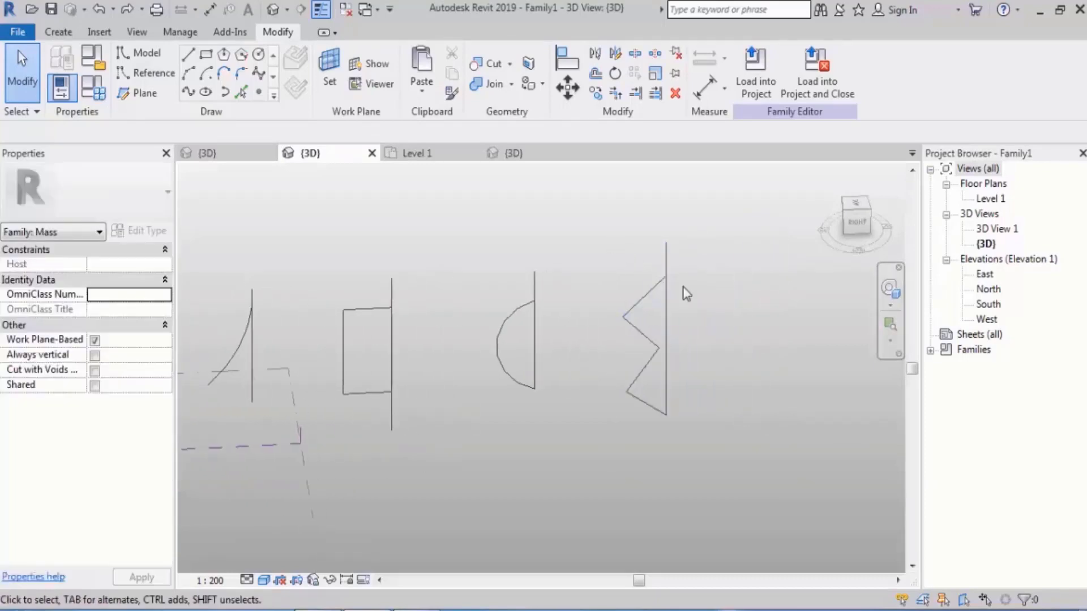
{"action": "left_click_drag", "start_coordinate": [728, 214], "coordinate": [612, 458]}
{"action": "key", "text": "Delete"}
{"action": "left_click_drag", "start_coordinate": [435, 255], "coordinate": [342, 440]}
{"action": "key", "text": "Delete"}
{"action": "left_click_drag", "start_coordinate": [551, 327], "coordinate": [528, 354]}
{"action": "key", "text": "Delete"}
Draw a second left-bulging arc with a radius of about 20500, spaced to the right of the existing arc.
{"action": "scroll", "coordinate": [594, 346], "scroll_direction": "up", "scroll_amount": 2}
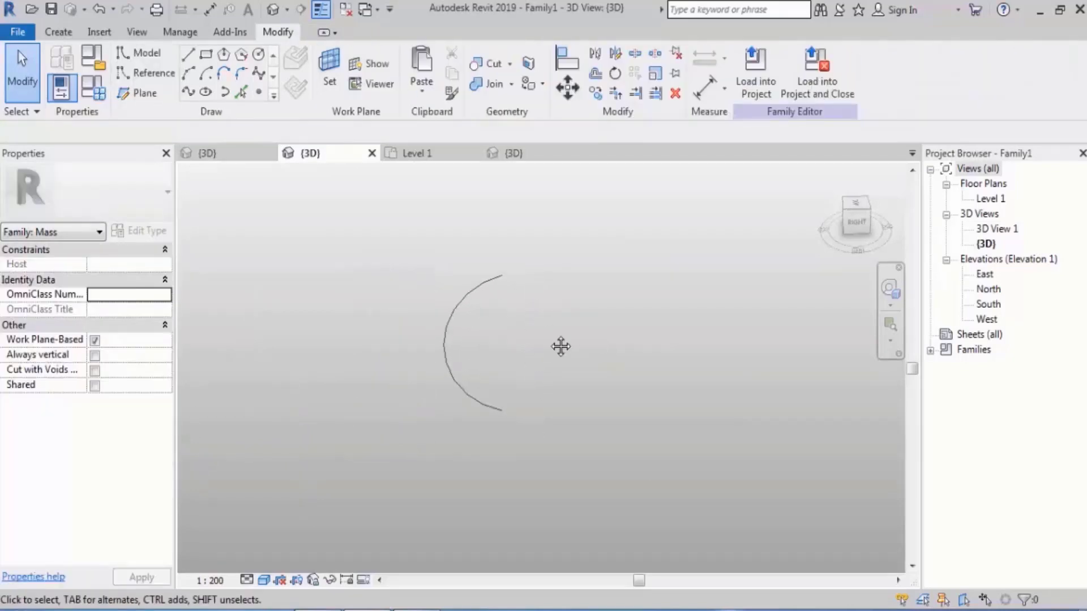
{"action": "middle_click_drag", "start_coordinate": [560, 347], "coordinate": [453, 343]}
{"action": "left_click", "coordinate": [189, 77]}
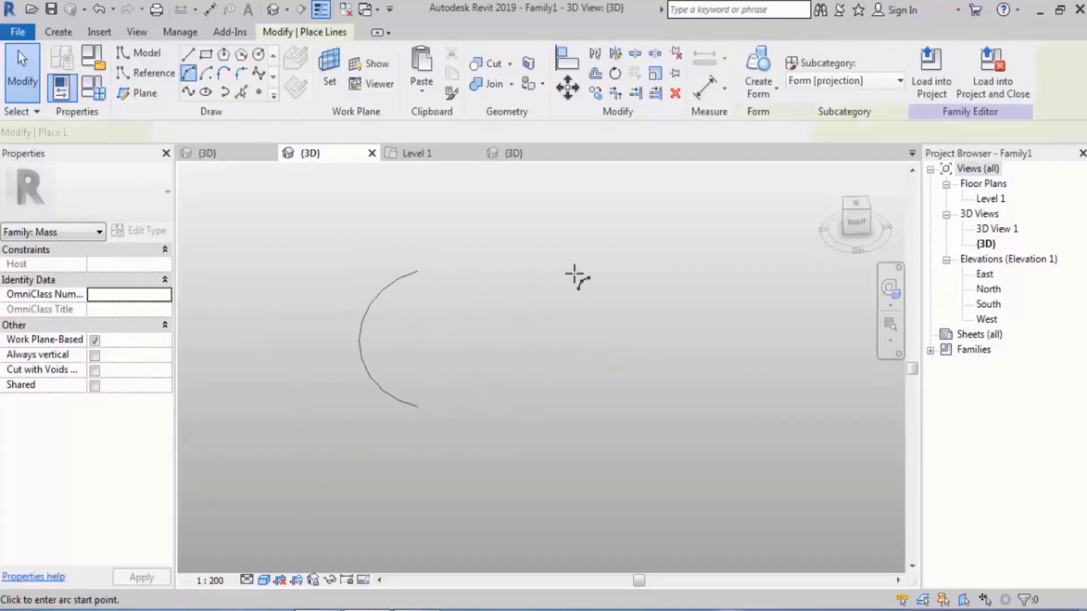
{"action": "left_click", "coordinate": [669, 270]}
{"action": "left_click", "coordinate": [669, 412]}
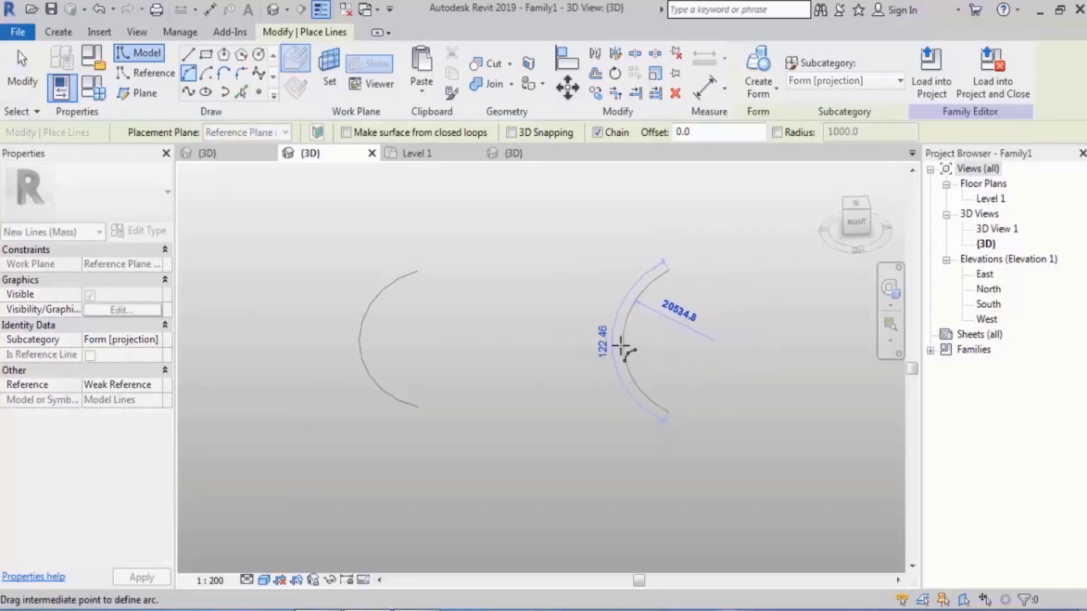
{"action": "left_click", "coordinate": [622, 341]}
Close the first arc with a straight line and draw an axis line from its lower end to above its upper end.
{"action": "left_click", "coordinate": [190, 57]}
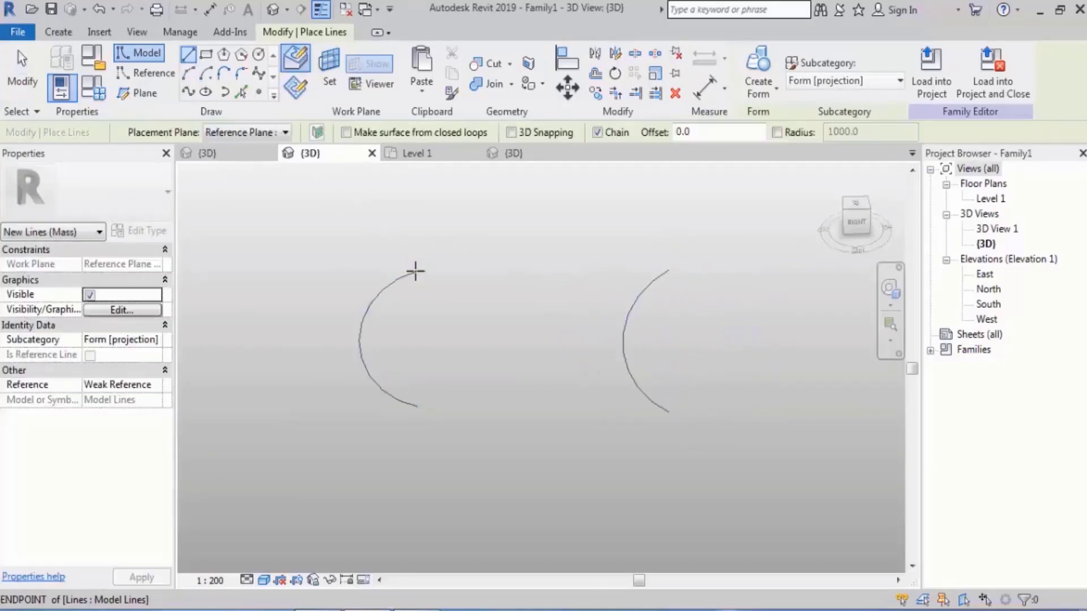
{"action": "left_click", "coordinate": [418, 271]}
{"action": "left_click", "coordinate": [418, 406]}
{"action": "scroll", "coordinate": [560, 356], "scroll_direction": "down", "scroll_amount": 1}
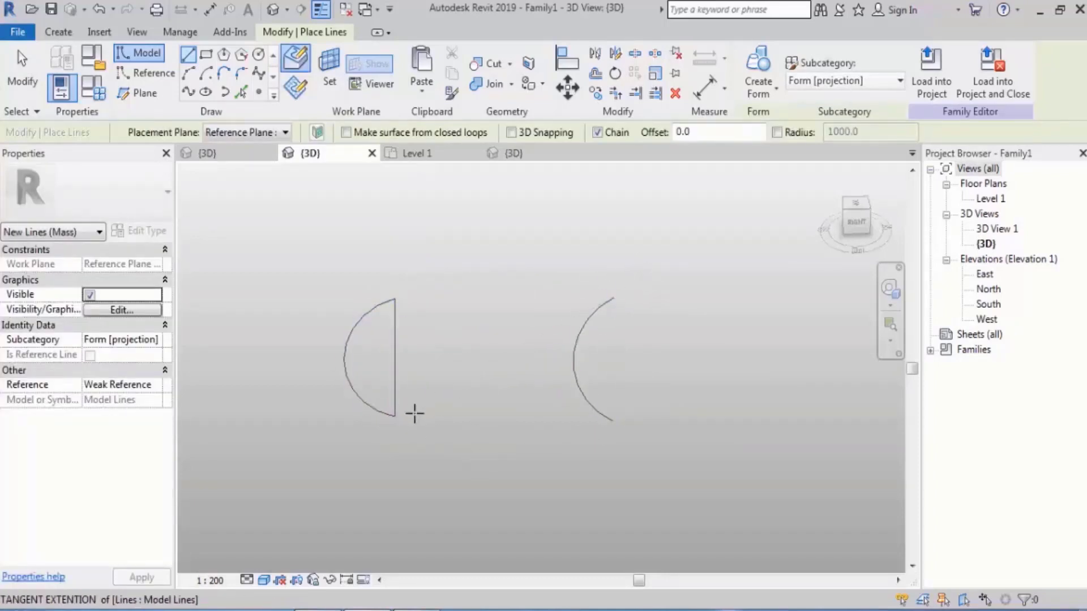
{"action": "left_click", "coordinate": [395, 416]}
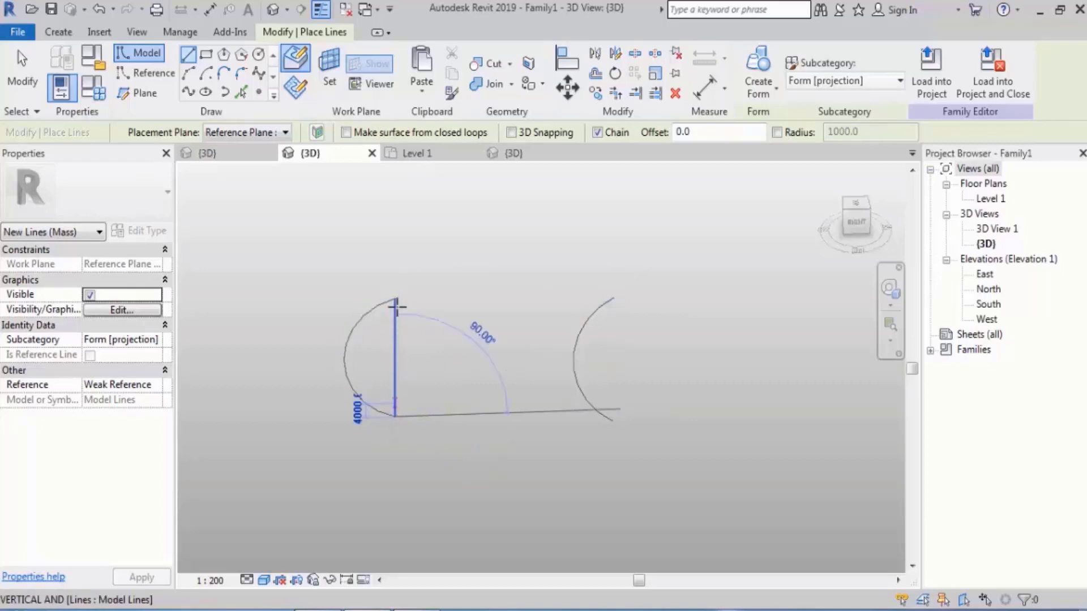
{"action": "left_click", "coordinate": [393, 245]}
{"action": "key", "text": "Escape"}
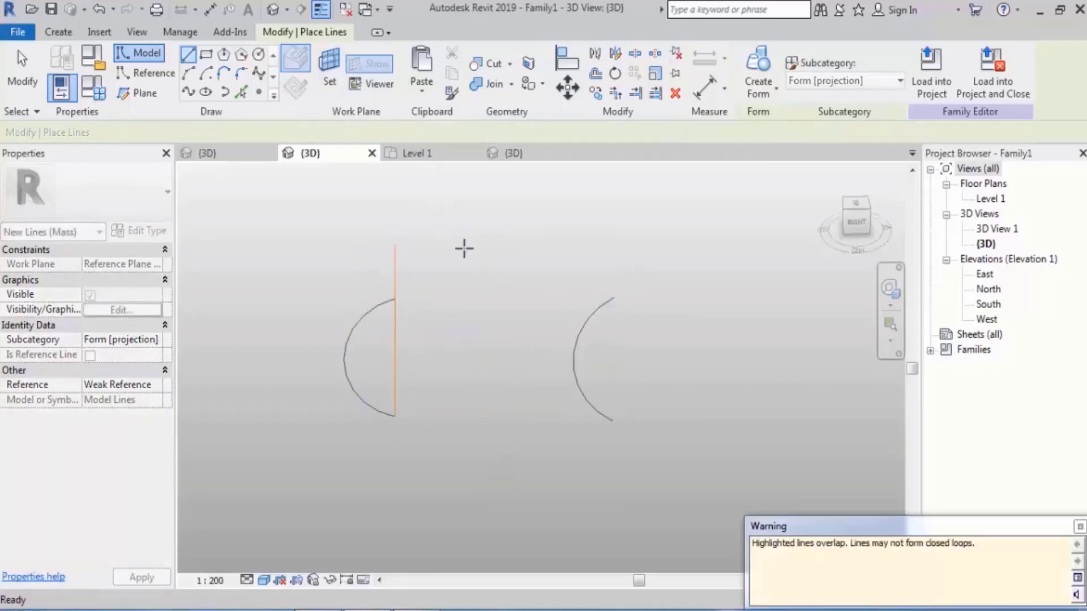
Draw a vertical axis line through the second arc's ends, extending past both of them to a total length of 62000.
{"action": "left_click", "coordinate": [614, 298]}
{"action": "left_click", "coordinate": [614, 466]}
{"action": "key", "text": "Escape"}
{"action": "key", "text": "Escape"}
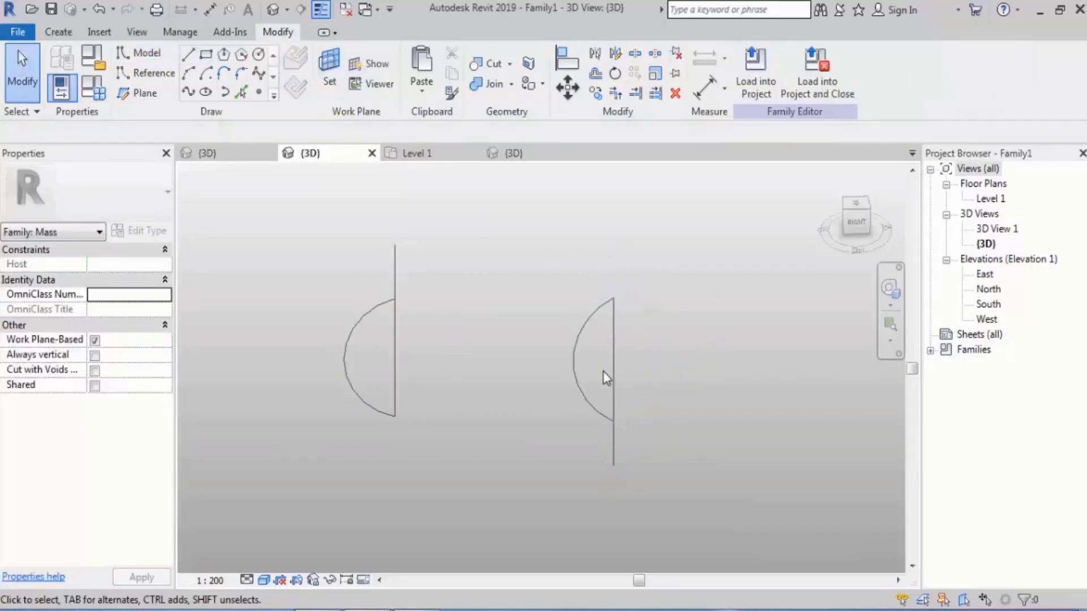
{"action": "left_click", "coordinate": [603, 376]}
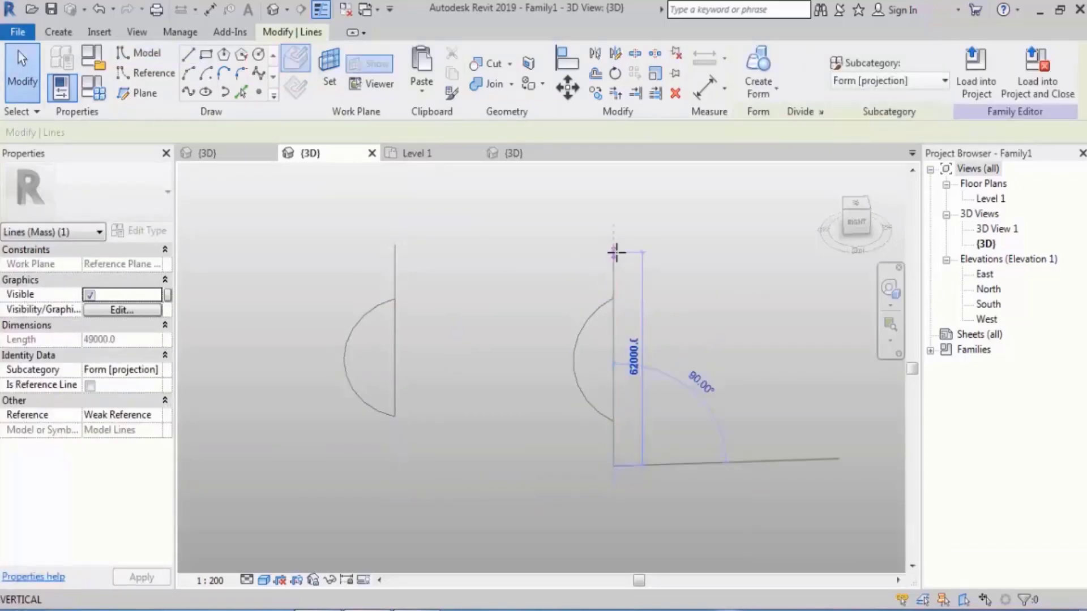
{"action": "left_click", "coordinate": [728, 284]}
Create revolved solid forms from the second arc with its axis line and from the closed first arc with its axis line.
{"action": "left_click_drag", "start_coordinate": [704, 265], "coordinate": [541, 423]}
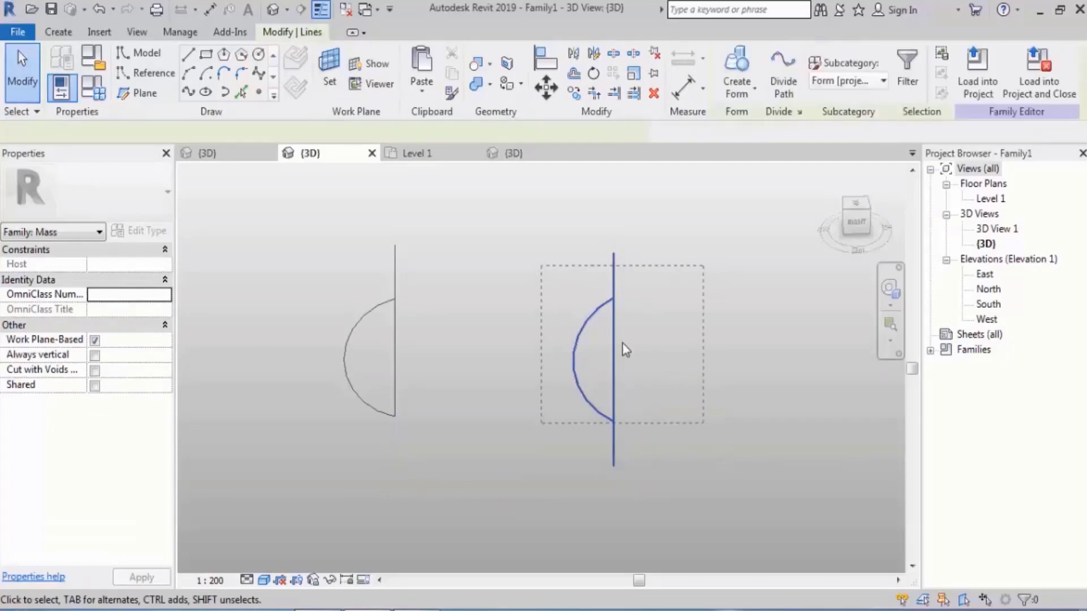
{"action": "left_click", "coordinate": [735, 77]}
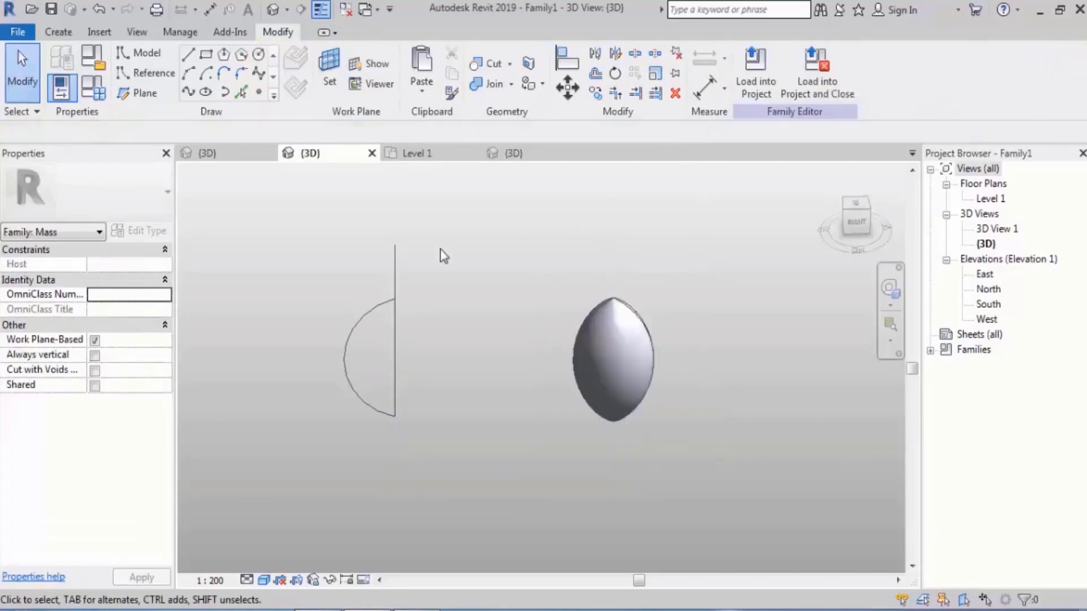
{"action": "left_click_drag", "start_coordinate": [439, 243], "coordinate": [328, 452]}
{"action": "left_click", "coordinate": [675, 65]}
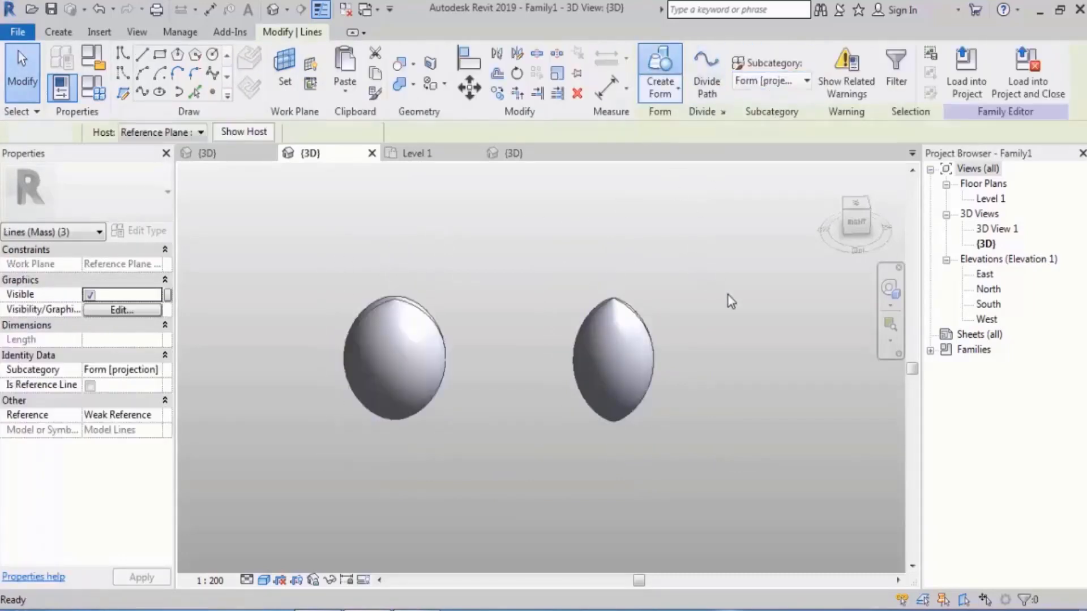
{"action": "left_click", "coordinate": [577, 274]}
{"action": "middle_click_drag", "start_coordinate": [577, 274], "coordinate": [560, 513], "text": "shift"}
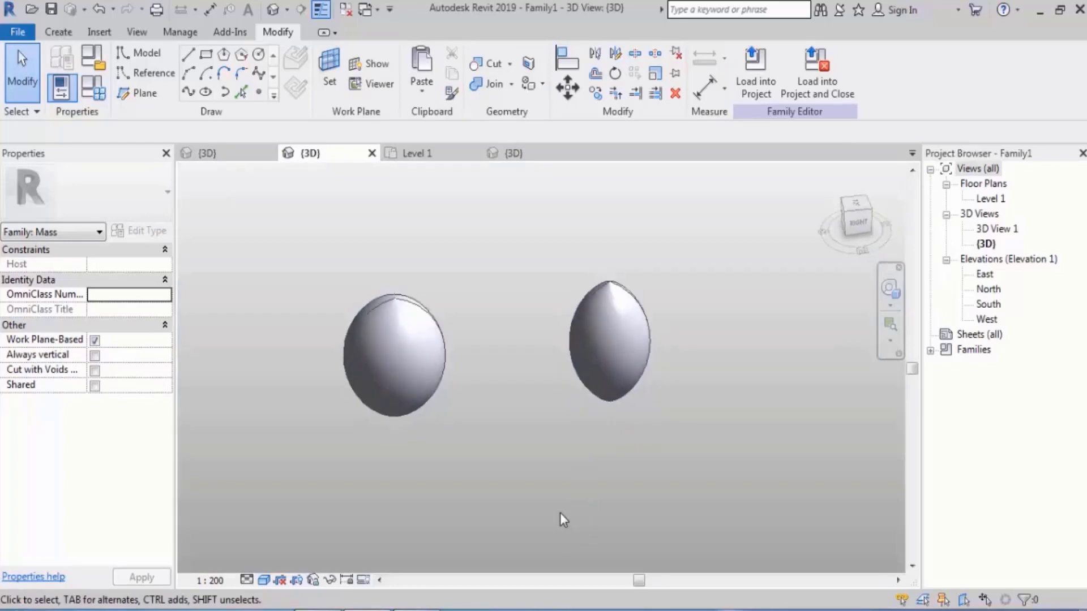
Set the end angle of the revolved form made from the first arc to 100°.
{"action": "left_click", "coordinate": [403, 356]}
{"action": "middle_click_drag", "start_coordinate": [536, 391], "coordinate": [543, 391], "text": "shift"}
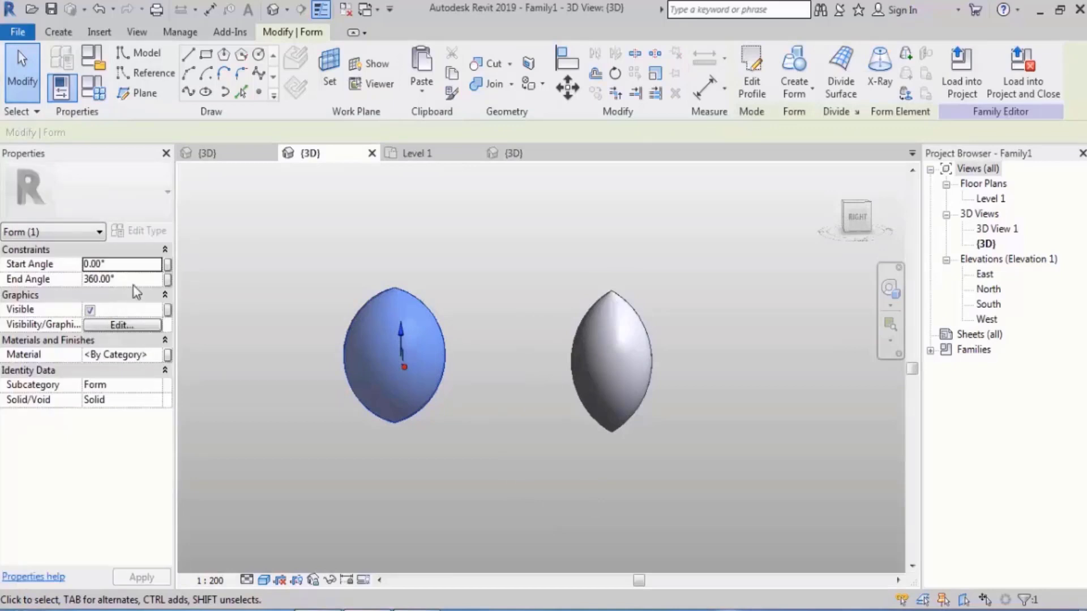
{"action": "left_click", "coordinate": [135, 279]}
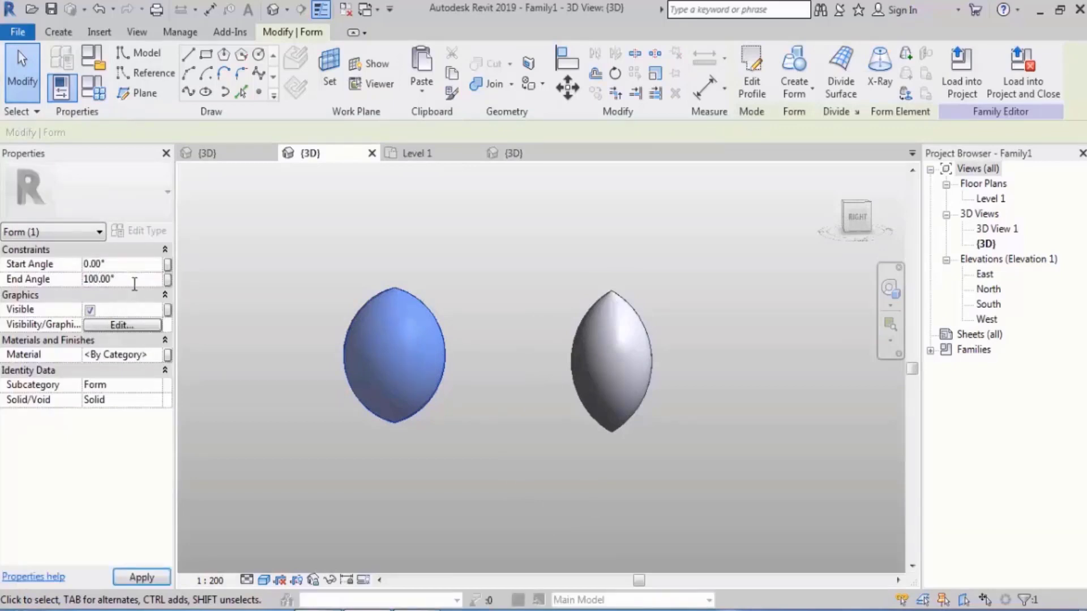
{"action": "left_click", "coordinate": [389, 286]}
{"action": "middle_click_drag", "start_coordinate": [594, 291], "coordinate": [445, 346], "text": "shift"}
Set the end angle of the revolved form made from the second arc to 100°.
{"action": "left_click", "coordinate": [401, 420]}
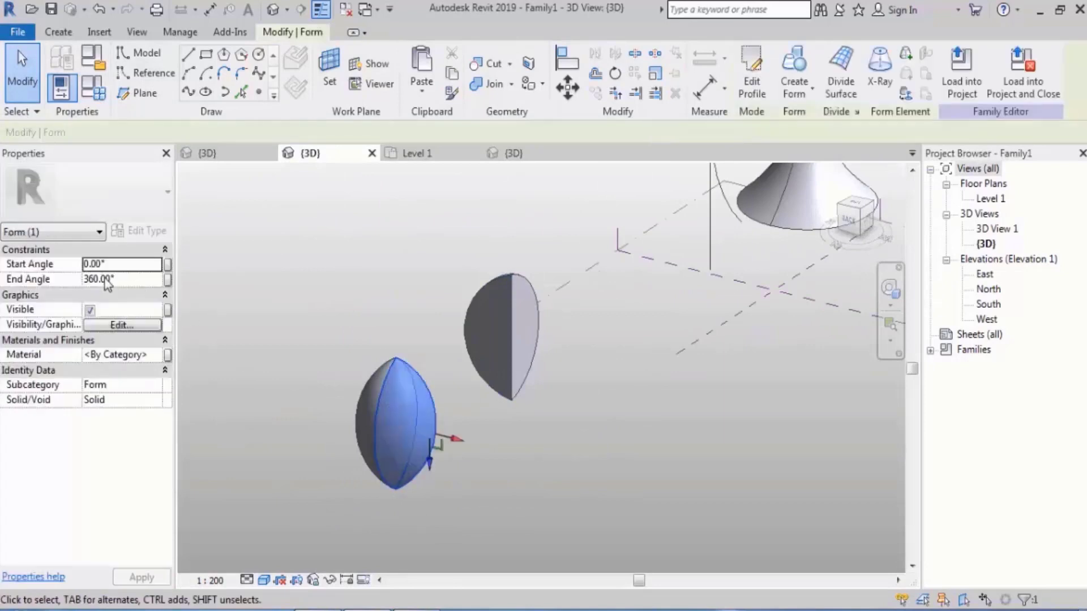
{"action": "left_click", "coordinate": [126, 281]}
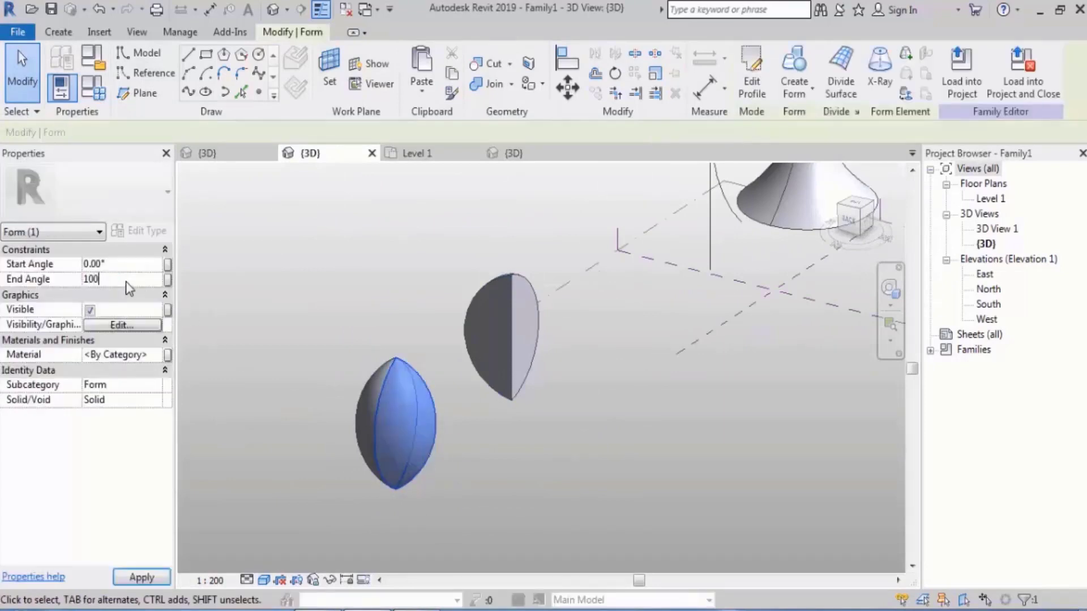
{"action": "key", "text": "Return"}
{"action": "left_click", "coordinate": [375, 474]}
{"action": "middle_click_drag", "start_coordinate": [376, 474], "coordinate": [565, 489], "text": "shift"}
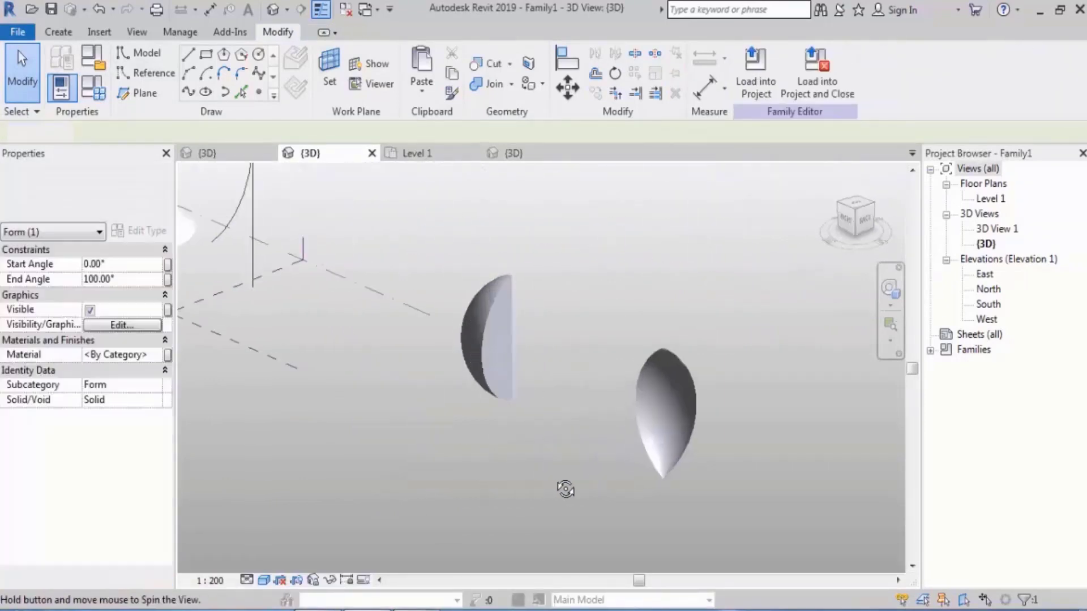
{"action": "middle_click_drag", "start_coordinate": [639, 414], "coordinate": [430, 403], "text": "shift"}
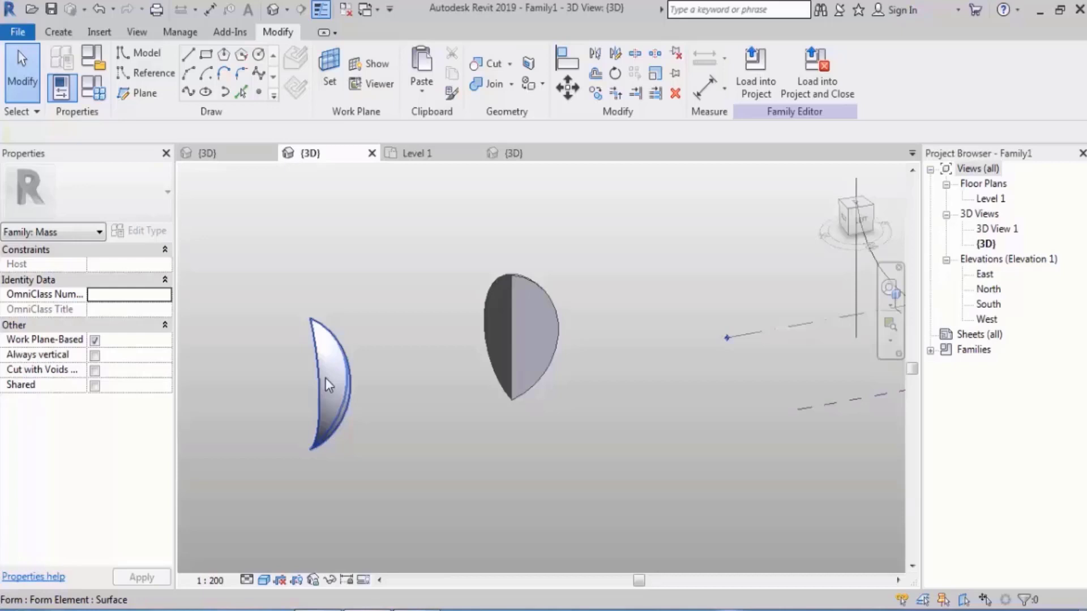
Draw a rectangle of about 19000 by 31000 to the right of the cone in the Level 1 floor plan.
{"action": "scroll", "coordinate": [317, 313], "scroll_direction": "down", "scroll_amount": 2}
{"action": "middle_click_drag", "start_coordinate": [687, 424], "coordinate": [735, 416], "text": "shift"}
{"action": "scroll", "coordinate": [806, 397], "scroll_direction": "up", "scroll_amount": 2}
{"action": "middle_click_drag", "start_coordinate": [805, 393], "coordinate": [619, 371]}
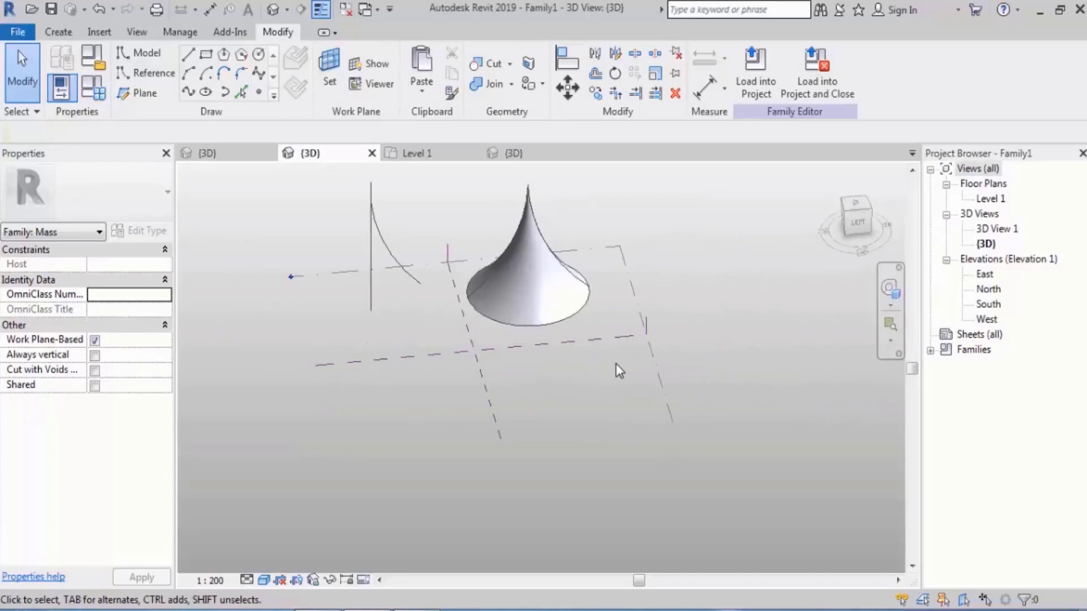
{"action": "double_click", "coordinate": [991, 199]}
{"action": "scroll", "coordinate": [435, 352], "scroll_direction": "down", "scroll_amount": 2}
{"action": "scroll", "coordinate": [521, 364], "scroll_direction": "up", "scroll_amount": 5}
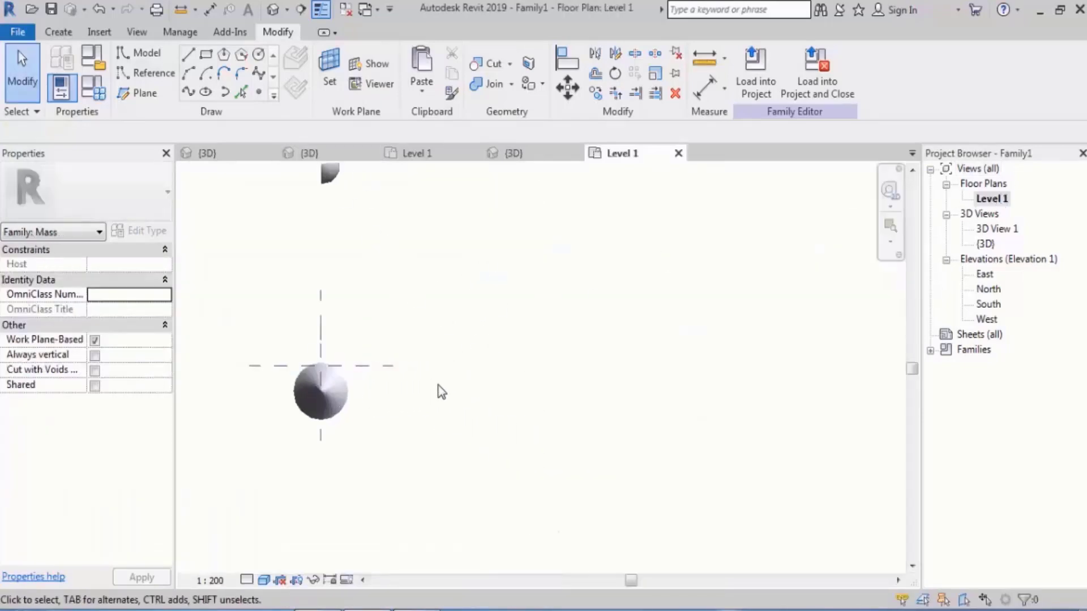
{"action": "left_click", "coordinate": [205, 55]}
{"action": "left_click", "coordinate": [475, 305]}
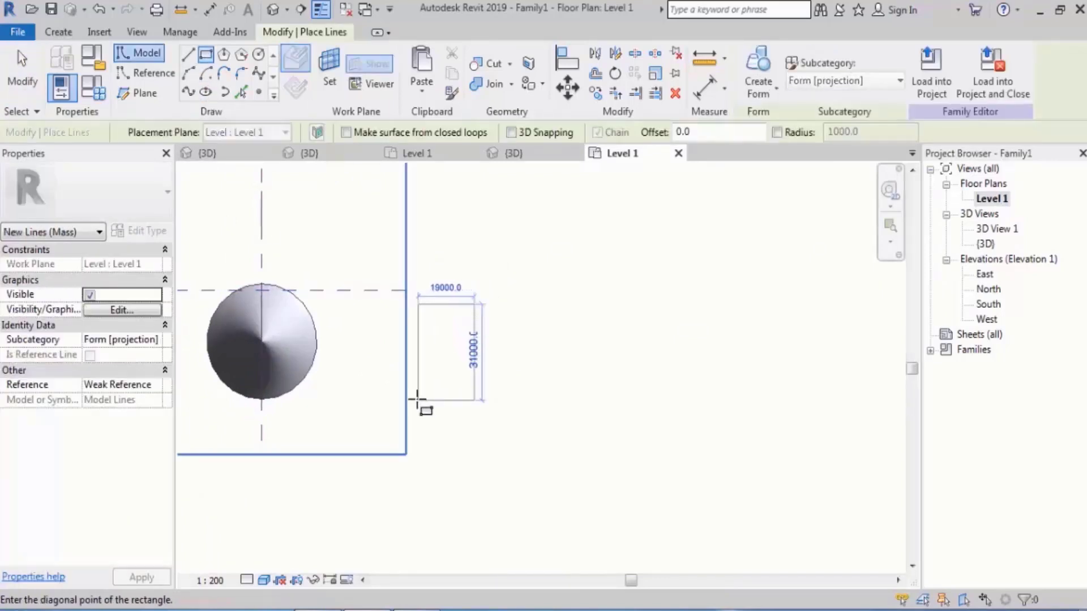
{"action": "left_click", "coordinate": [418, 400]}
{"action": "key", "text": "Escape"}
{"action": "key", "text": "Escape"}
In the 3D view, draw a slanted line on the Center (Front/Back) reference plane, rising over the rectangle.
{"action": "left_click", "coordinate": [273, 9]}
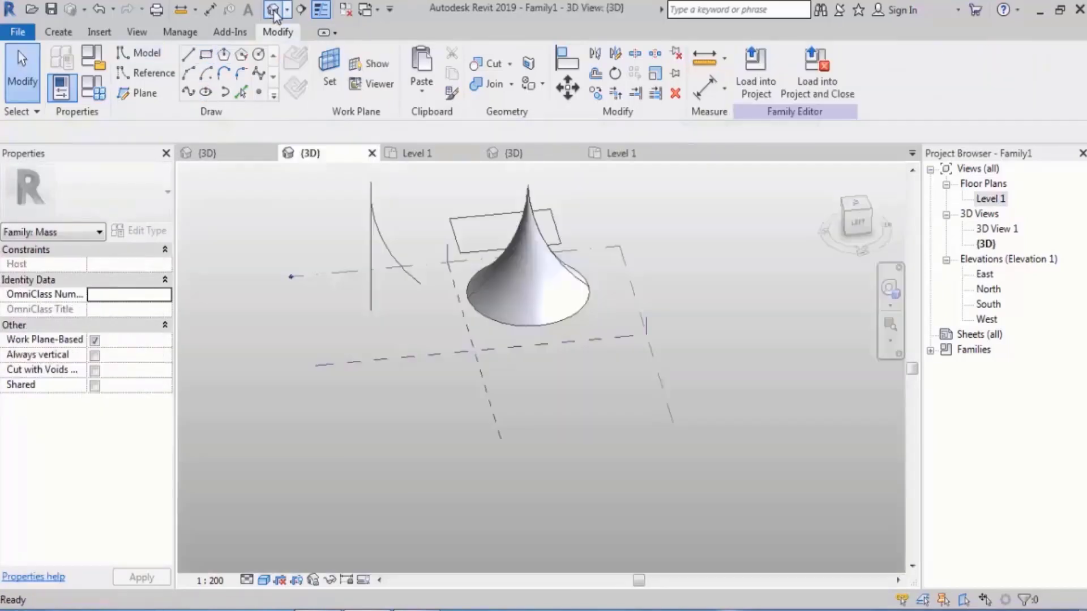
{"action": "middle_click_drag", "start_coordinate": [736, 374], "coordinate": [626, 444], "text": "shift"}
{"action": "left_click", "coordinate": [551, 430]}
{"action": "left_click", "coordinate": [188, 54]}
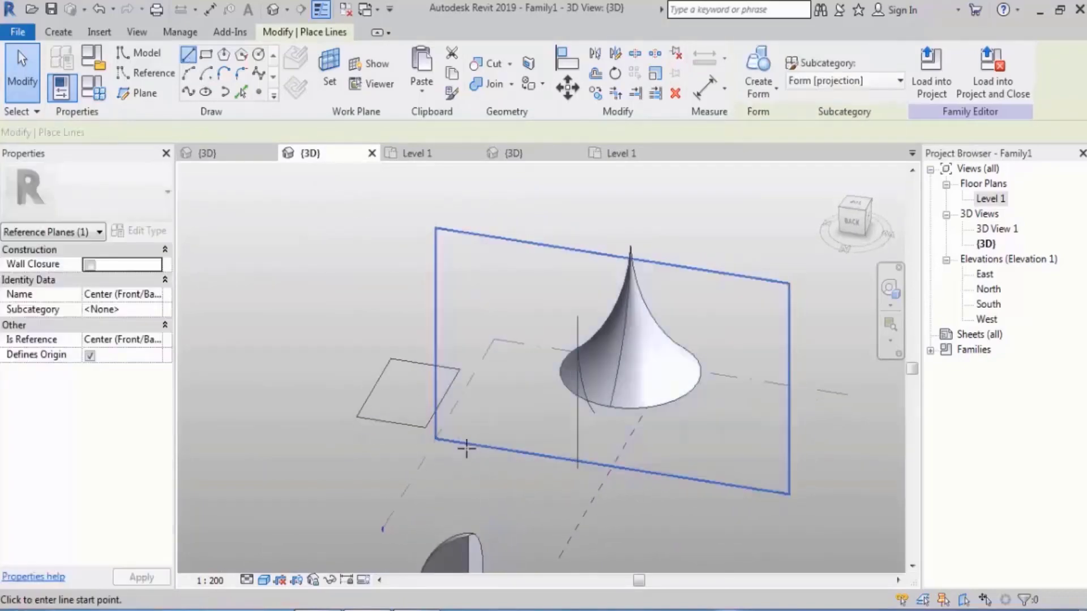
{"action": "left_click", "coordinate": [473, 445]}
{"action": "key", "text": "Escape"}
{"action": "key", "text": "Escape"}
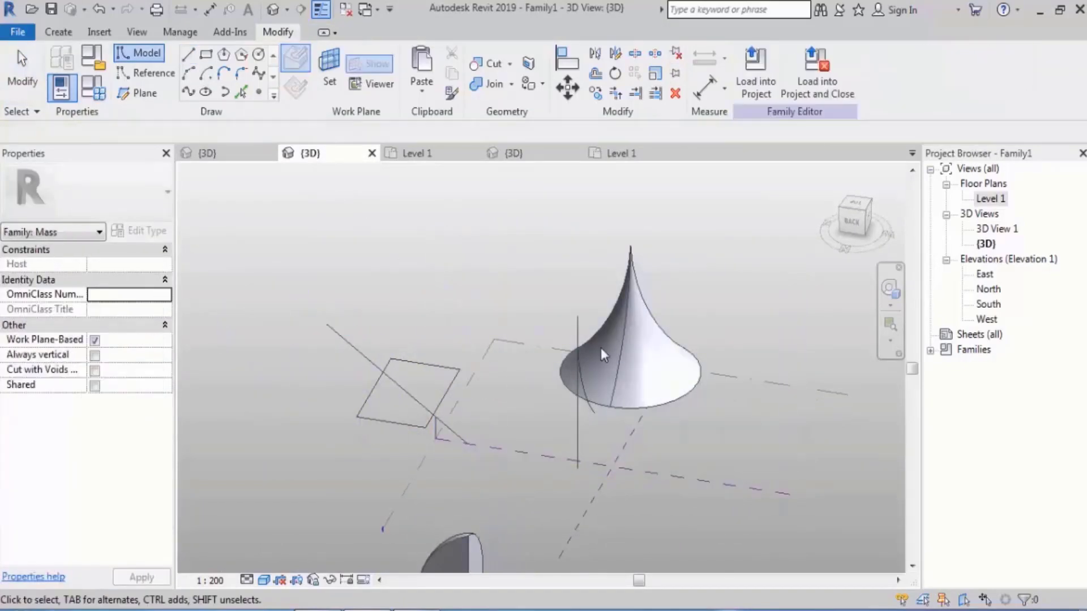
Create a form from the rectangle together with the slanted line.
{"action": "middle_click_drag", "start_coordinate": [600, 348], "coordinate": [596, 294], "text": "shift"}
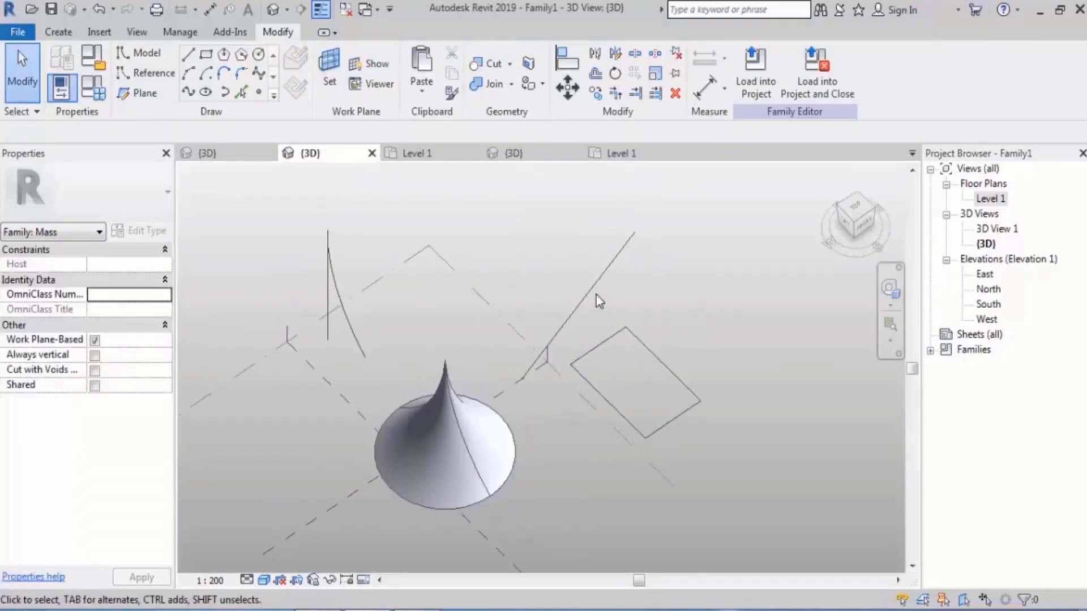
{"action": "left_click", "coordinate": [600, 278]}
{"action": "left_click", "coordinate": [656, 352], "text": "ctrl"}
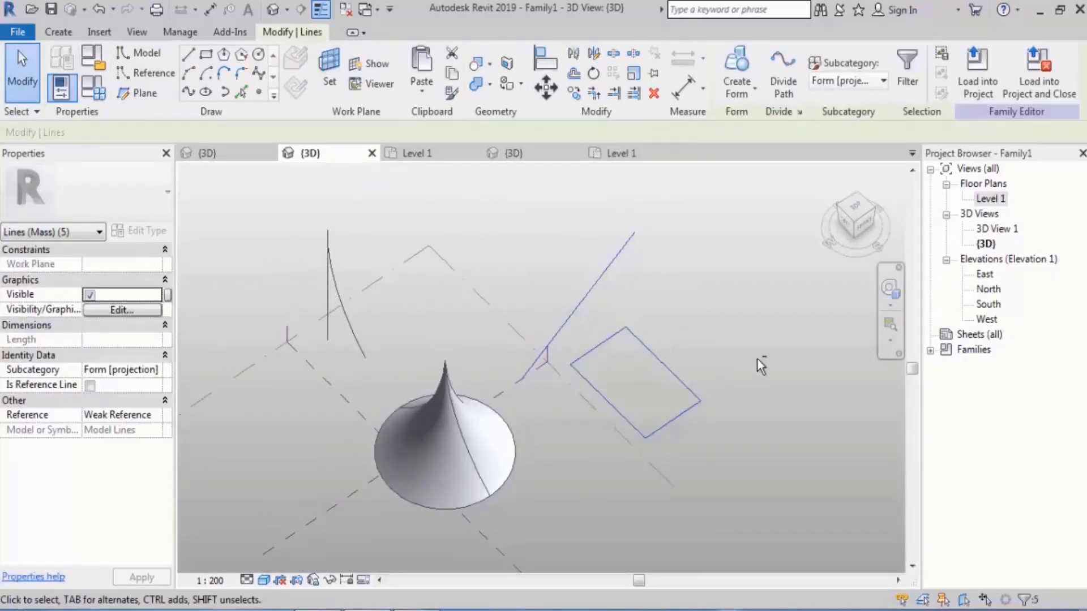
{"action": "middle_click_drag", "start_coordinate": [757, 358], "coordinate": [747, 326], "text": "shift"}
{"action": "left_click", "coordinate": [743, 95]}
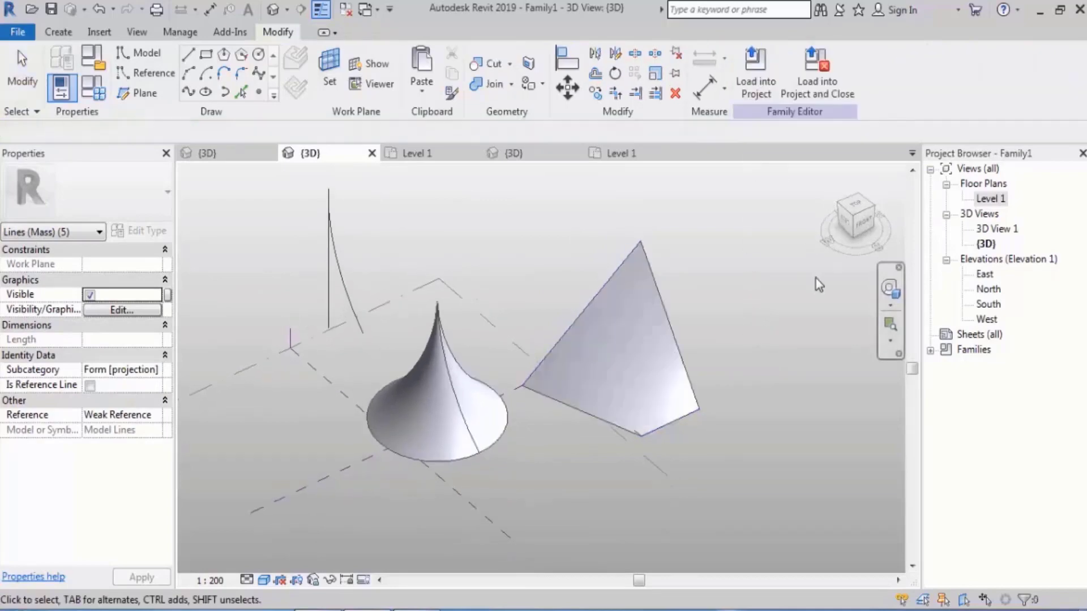
{"action": "middle_click_drag", "start_coordinate": [795, 362], "coordinate": [776, 374], "text": "shift"}
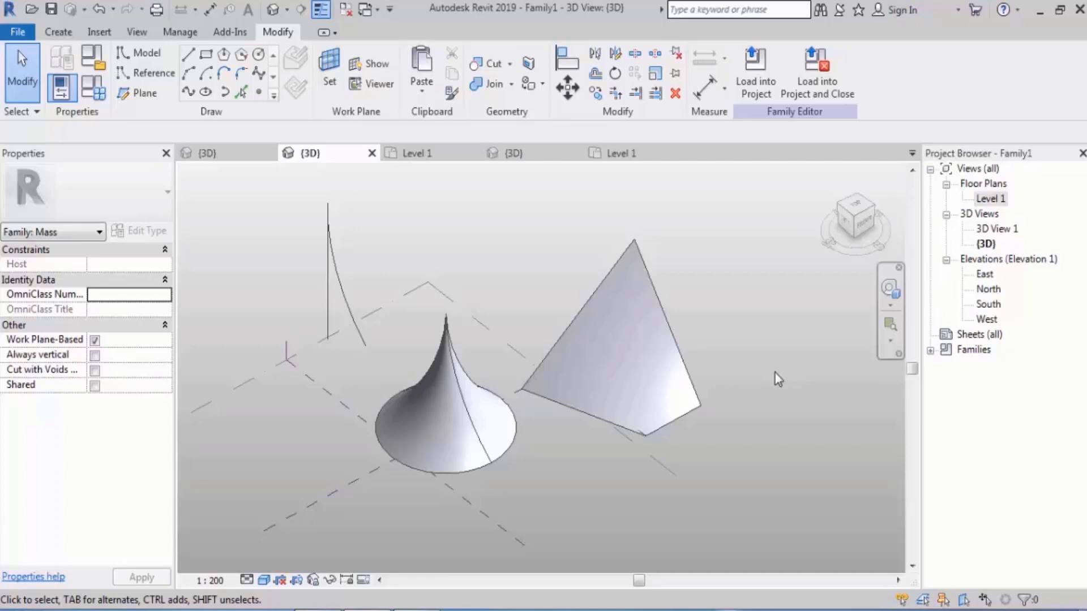
Delete all forms and leftover profile lines from the 3D view, keeping only the level and reference planes.
{"action": "scroll", "coordinate": [643, 396], "scroll_direction": "down", "scroll_amount": 3}
{"action": "middle_click_drag", "start_coordinate": [720, 395], "coordinate": [409, 397], "text": "shift"}
{"action": "left_click_drag", "start_coordinate": [324, 428], "coordinate": [522, 312]}
{"action": "key", "text": "Delete"}
{"action": "middle_click_drag", "start_coordinate": [635, 375], "coordinate": [742, 447], "text": "shift"}
{"action": "left_click_drag", "start_coordinate": [555, 443], "coordinate": [595, 471]}
{"action": "key", "text": "Delete"}
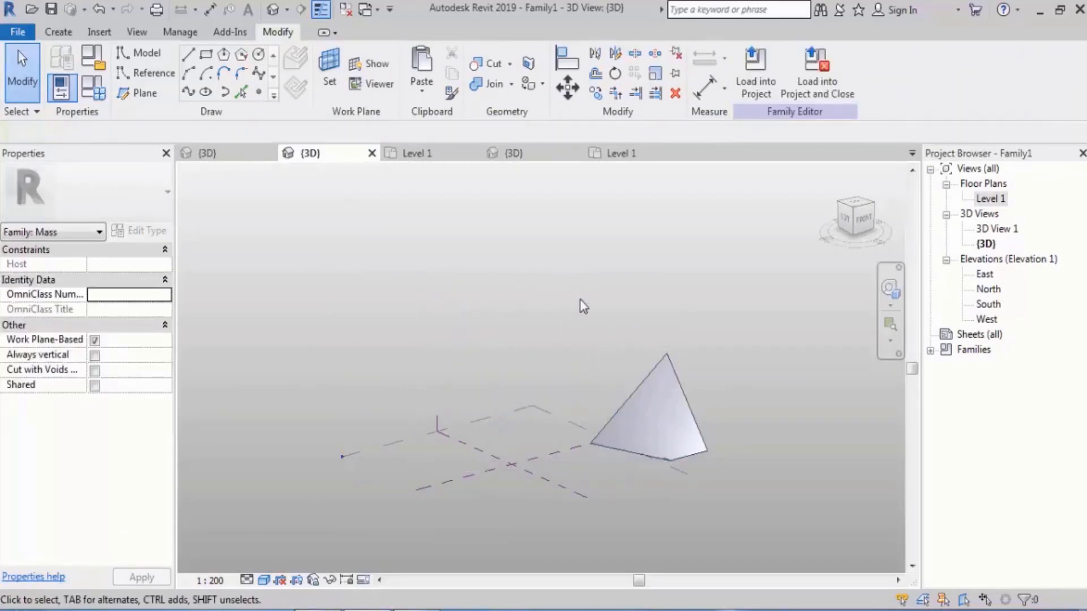
{"action": "left_click_drag", "start_coordinate": [577, 300], "coordinate": [783, 522]}
{"action": "key", "text": "Delete"}
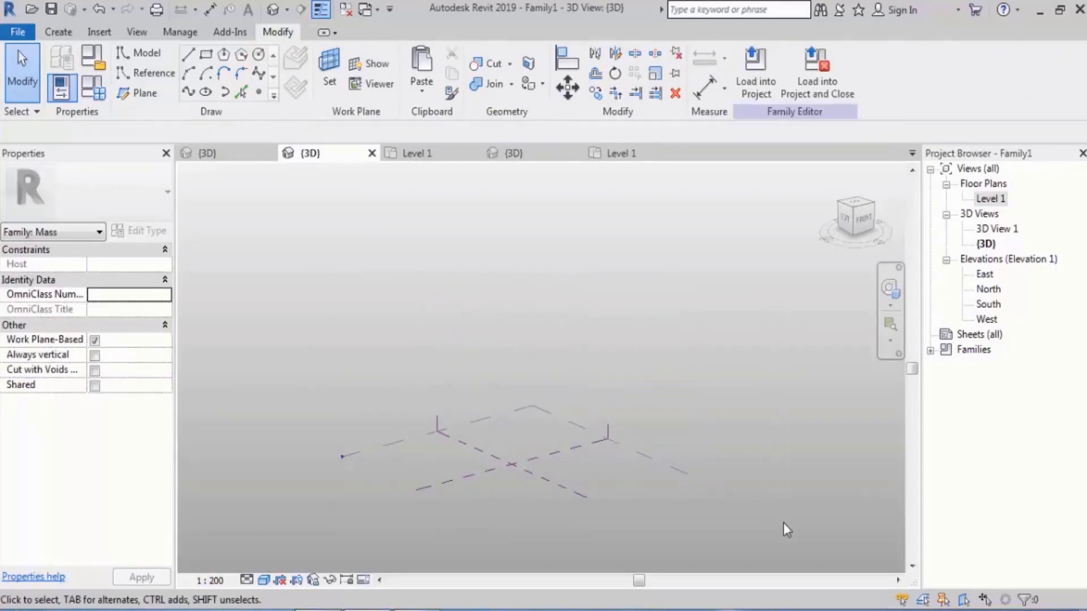
Draw a start-end-radius arc with a radius of about 32400 on Level 1, near the level's labelled corner.
{"action": "middle_click_drag", "start_coordinate": [573, 432], "coordinate": [589, 342]}
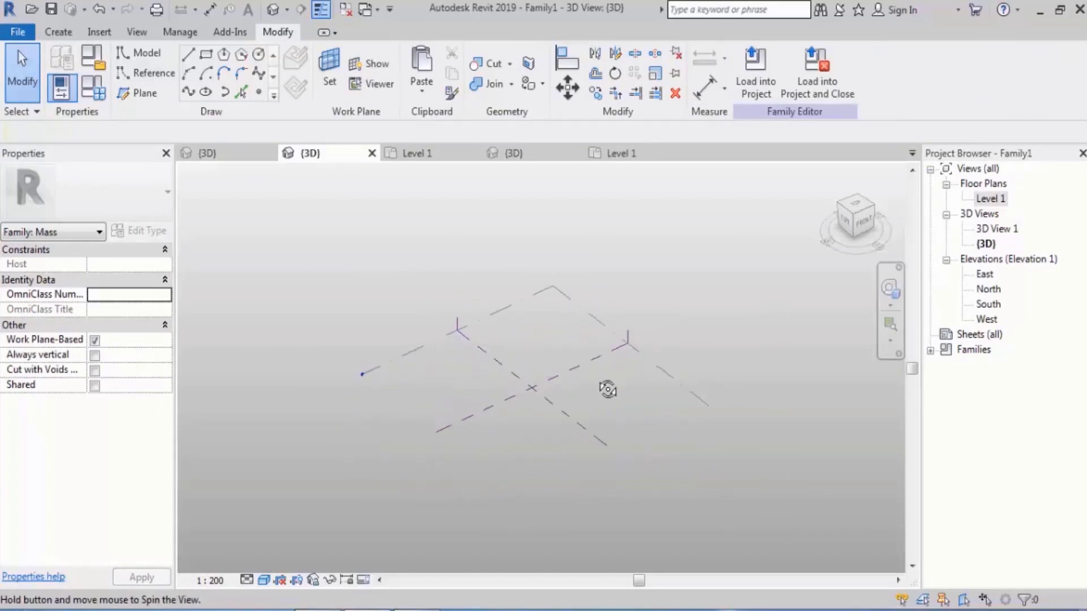
{"action": "scroll", "coordinate": [474, 327], "scroll_direction": "up", "scroll_amount": 2}
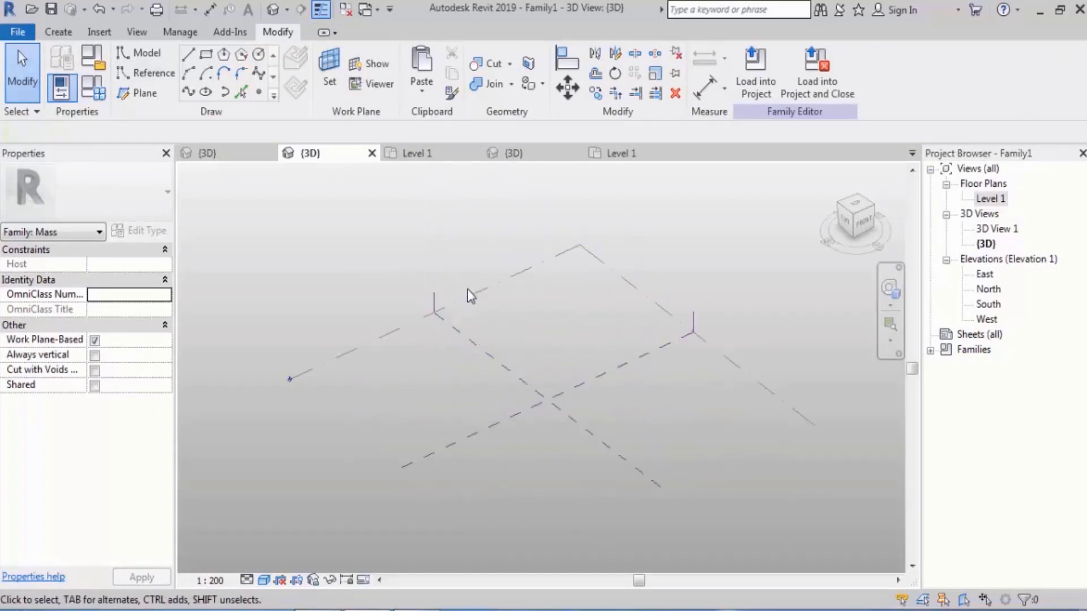
{"action": "left_click", "coordinate": [469, 294]}
{"action": "scroll", "coordinate": [548, 347], "scroll_direction": "up", "scroll_amount": 2}
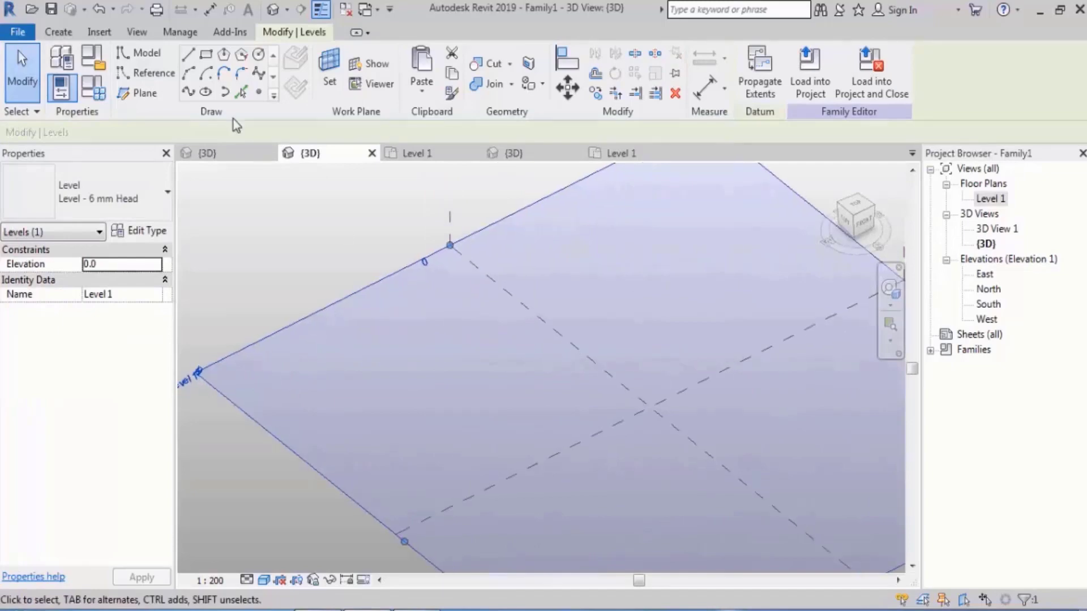
{"action": "left_click", "coordinate": [189, 72]}
{"action": "left_click", "coordinate": [436, 322]}
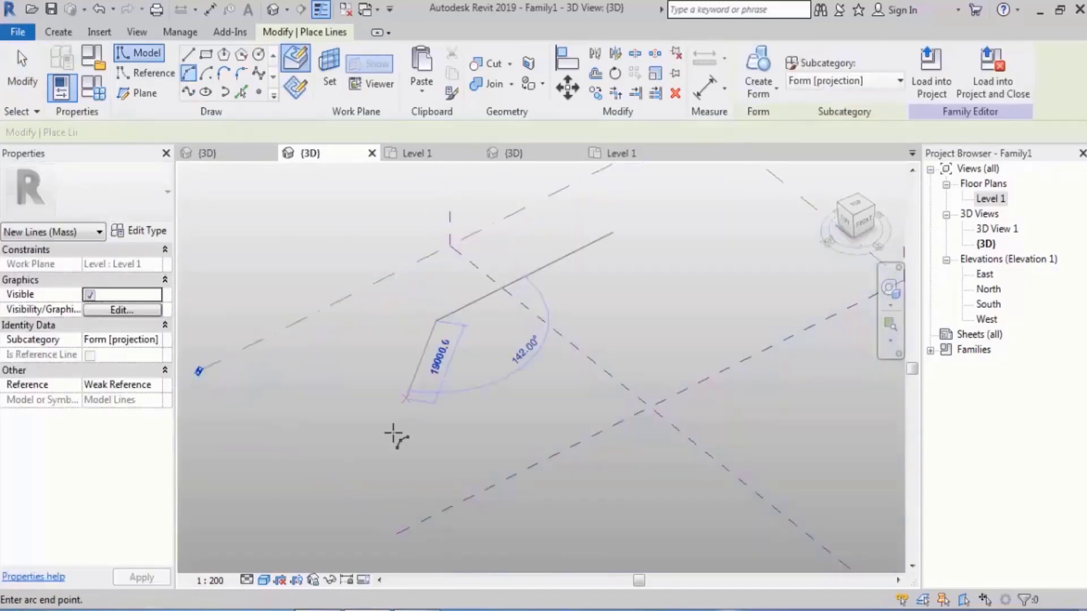
{"action": "left_click", "coordinate": [378, 476]}
{"action": "left_click", "coordinate": [441, 417]}
{"action": "middle_click_drag", "start_coordinate": [559, 397], "coordinate": [503, 357]}
{"action": "key", "text": "Escape"}
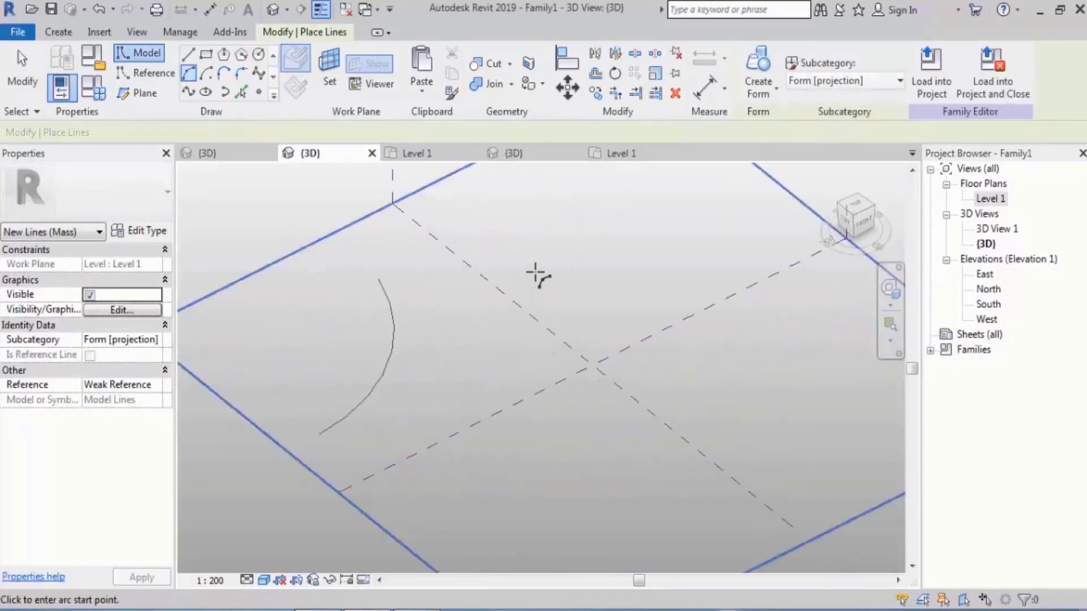
Draw a second arc on Level 1 with a radius of about 53200, bulging toward the first arc.
{"action": "left_click", "coordinate": [532, 267]}
{"action": "left_click", "coordinate": [577, 491]}
{"action": "left_click", "coordinate": [516, 394]}
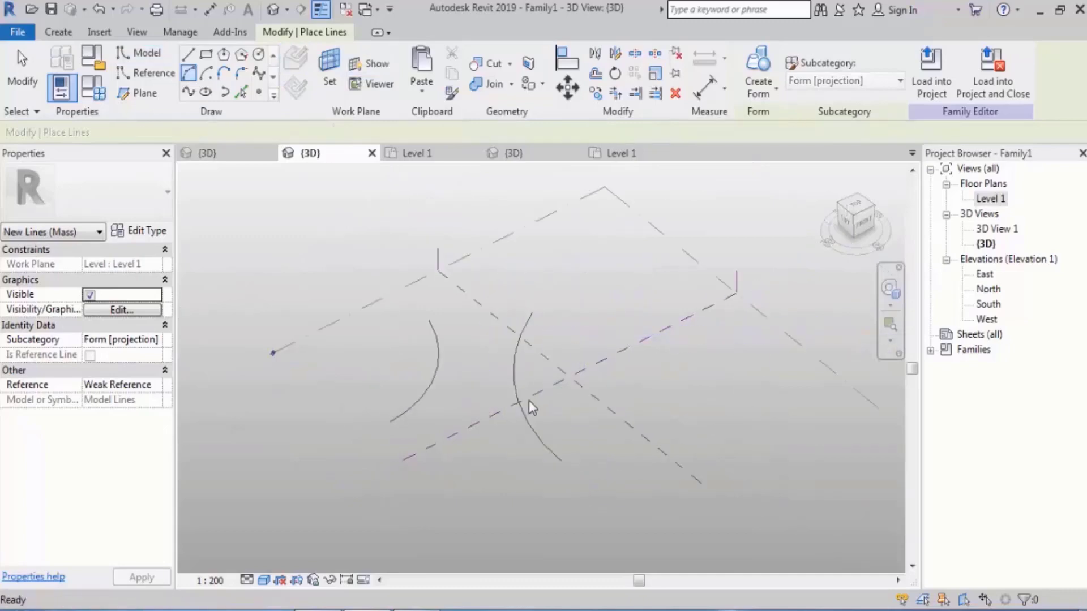
{"action": "middle_click_drag", "start_coordinate": [529, 402], "coordinate": [626, 474], "text": "shift"}
{"action": "middle_click_drag", "start_coordinate": [624, 414], "coordinate": [636, 400]}
{"action": "key", "text": "Escape"}
{"action": "key", "text": "Escape"}
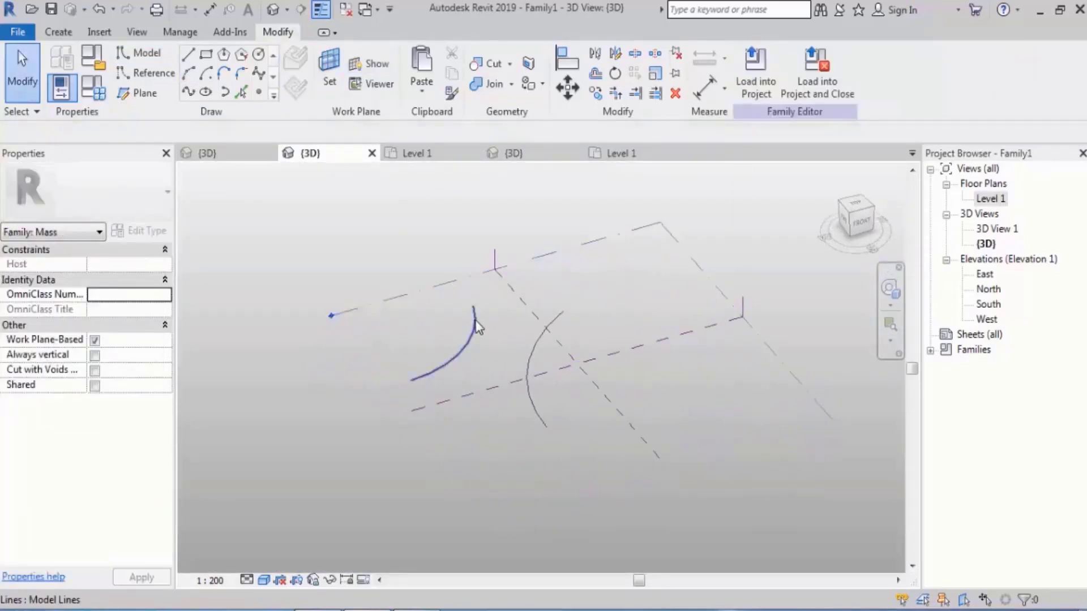
Create a surface form between the two facing arcs and undo it.
{"action": "left_click", "coordinate": [476, 328]}
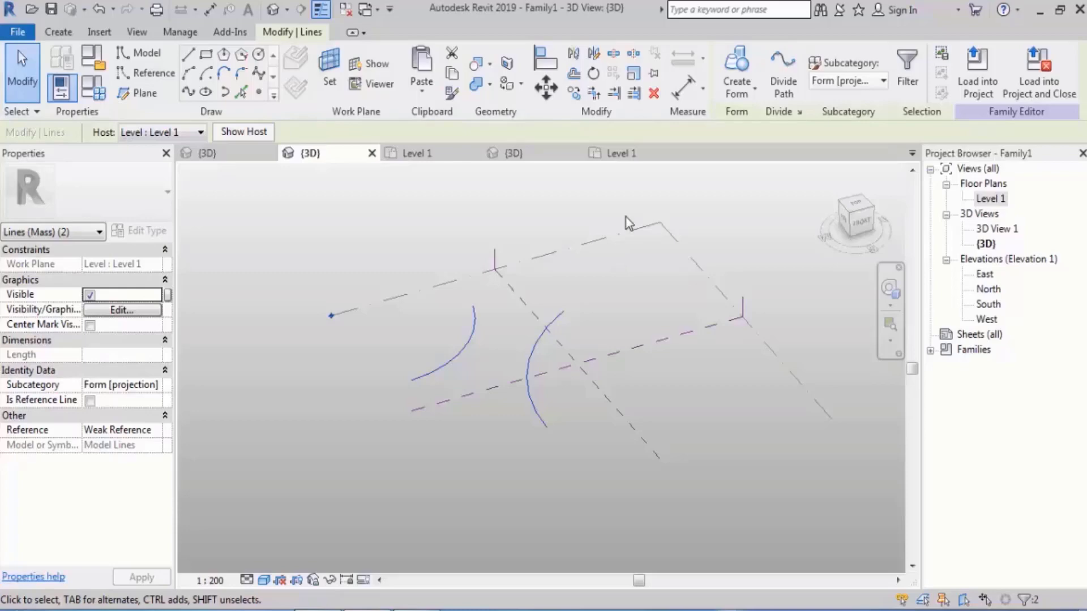
{"action": "left_click", "coordinate": [736, 65]}
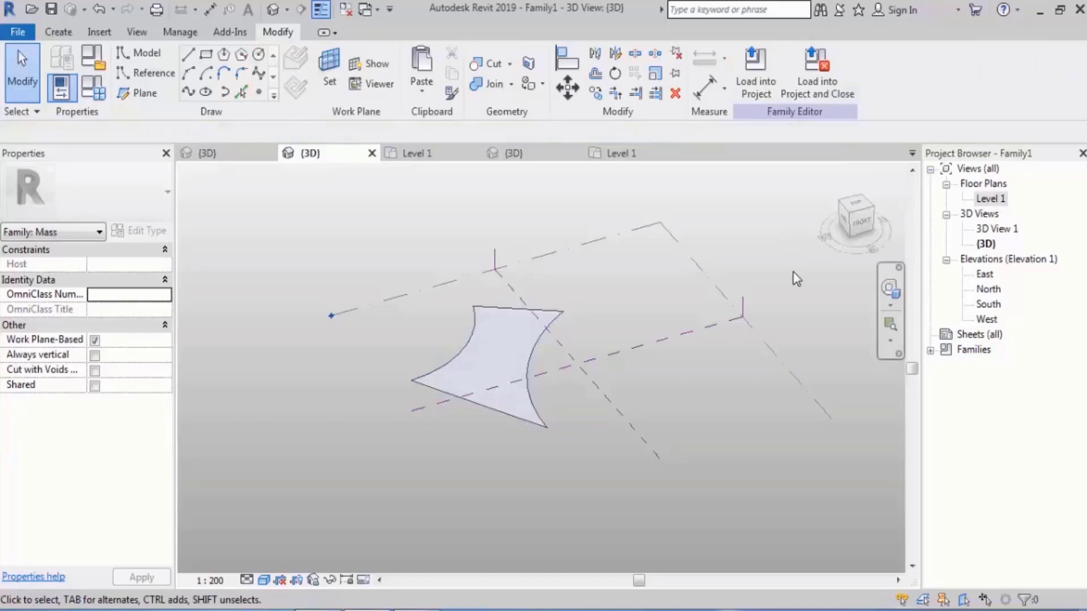
{"action": "key", "text": "ctrl+z"}
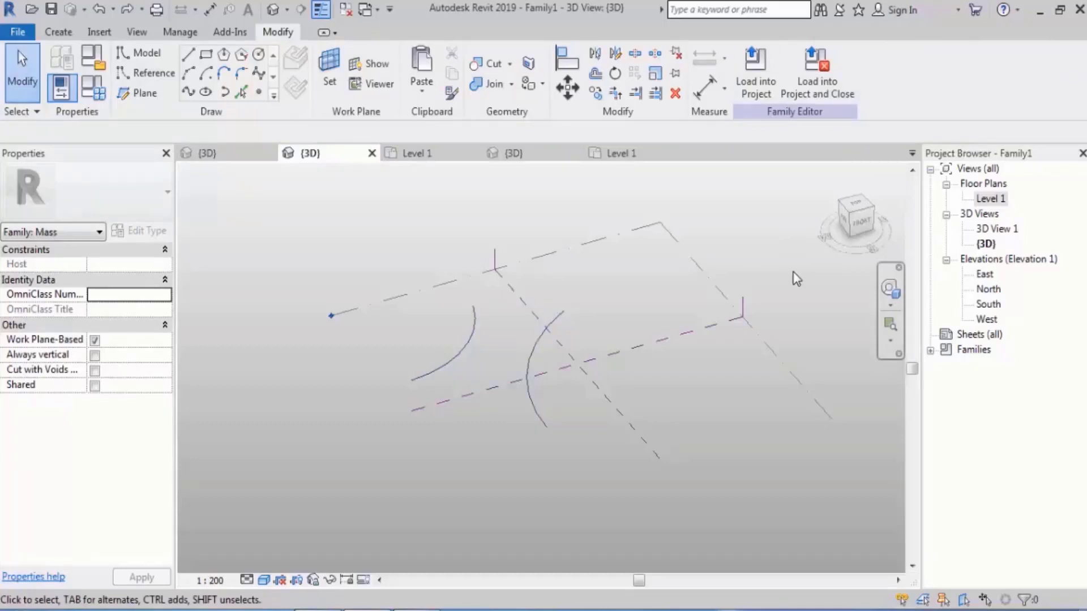
Delete the second arc and draw a straight line in its place on Level 1, facing the first arc.
{"action": "middle_click_drag", "start_coordinate": [537, 456], "coordinate": [546, 445], "text": "shift"}
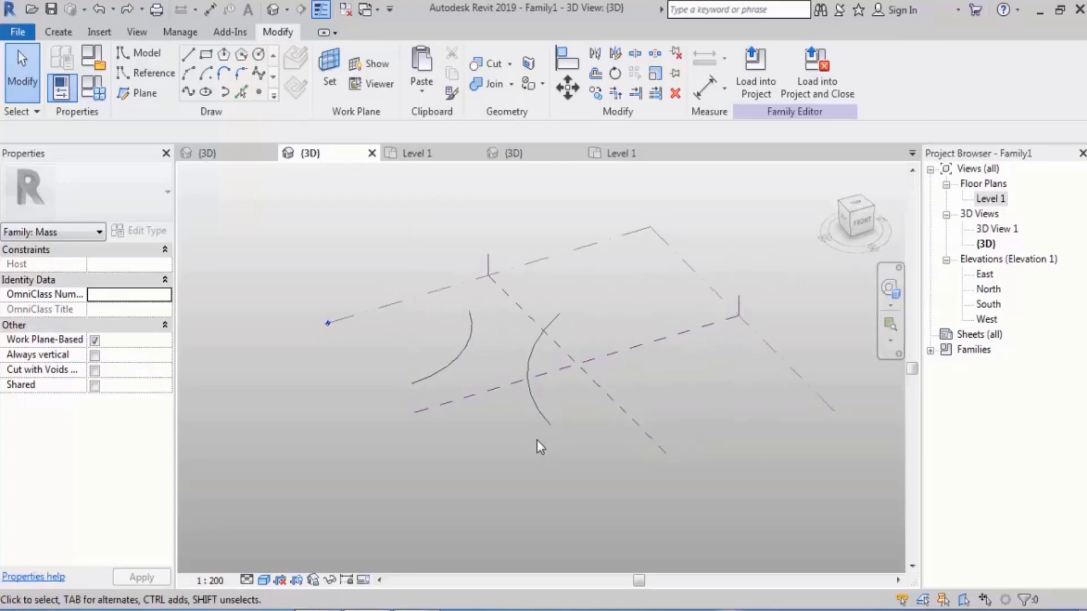
{"action": "left_click", "coordinate": [541, 412]}
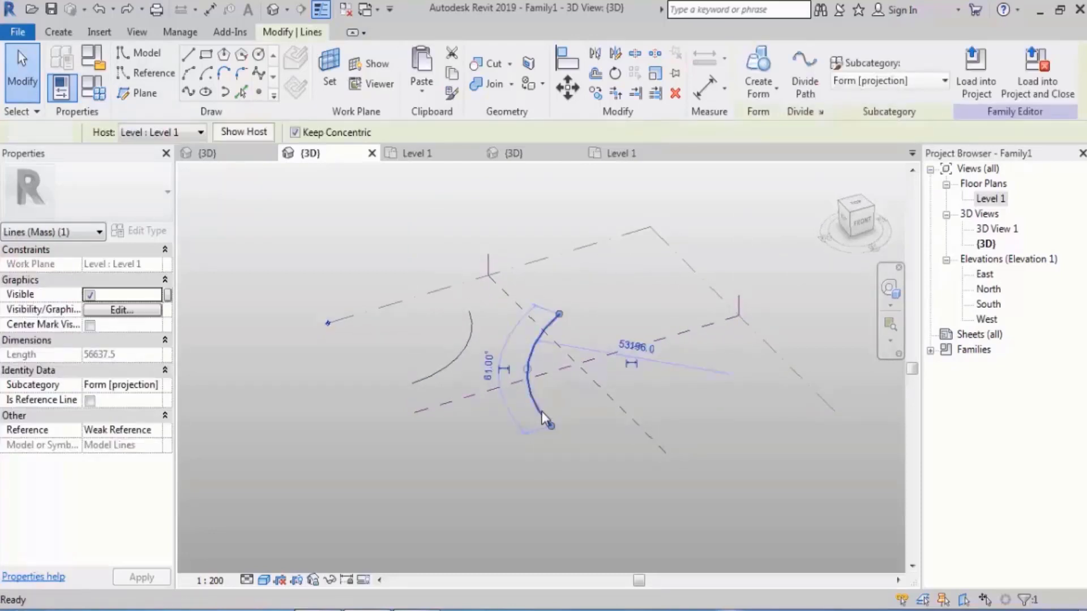
{"action": "key", "text": "Delete"}
{"action": "key", "text": "l"}
{"action": "key", "text": "i"}
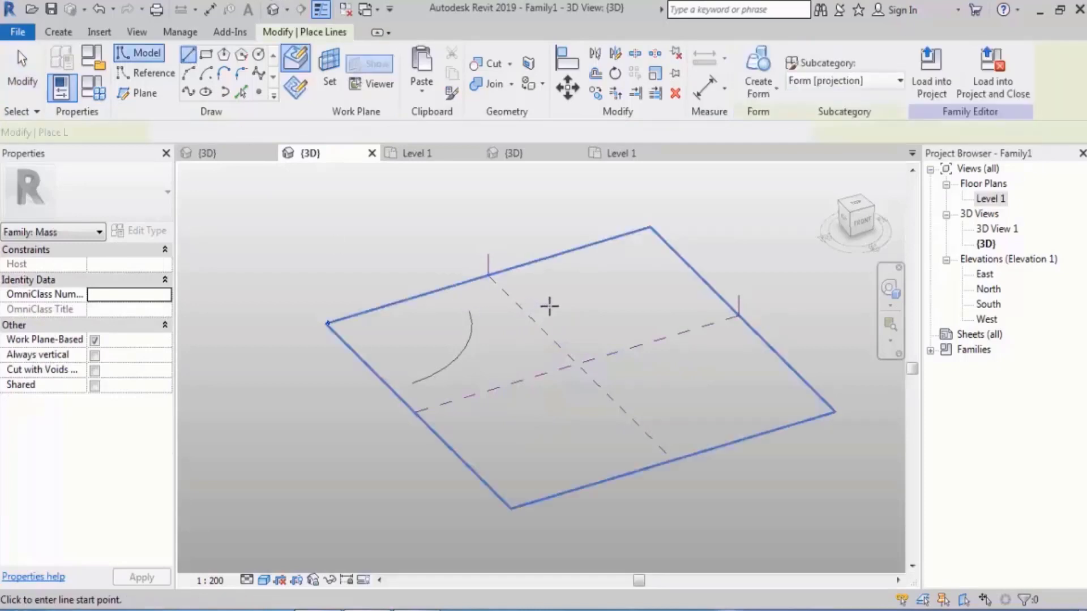
{"action": "left_click", "coordinate": [549, 308]}
{"action": "left_click", "coordinate": [498, 433]}
{"action": "key", "text": "Escape"}
{"action": "key", "text": "Escape"}
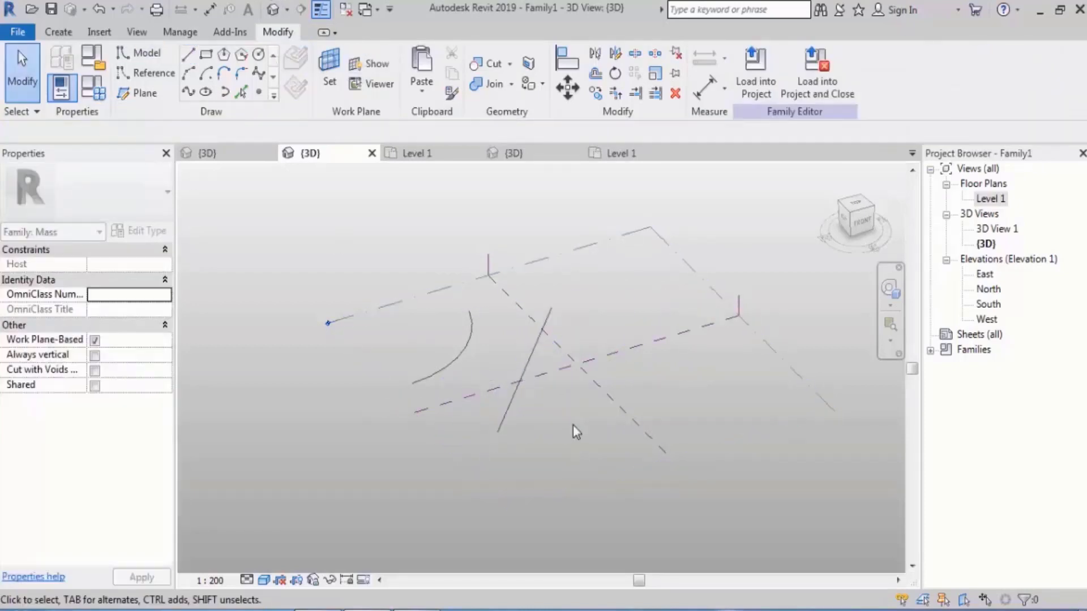
Create a form by revolving the arc around the straight line and undo it.
{"action": "left_click", "coordinate": [529, 361]}
{"action": "left_click", "coordinate": [472, 331], "text": "ctrl"}
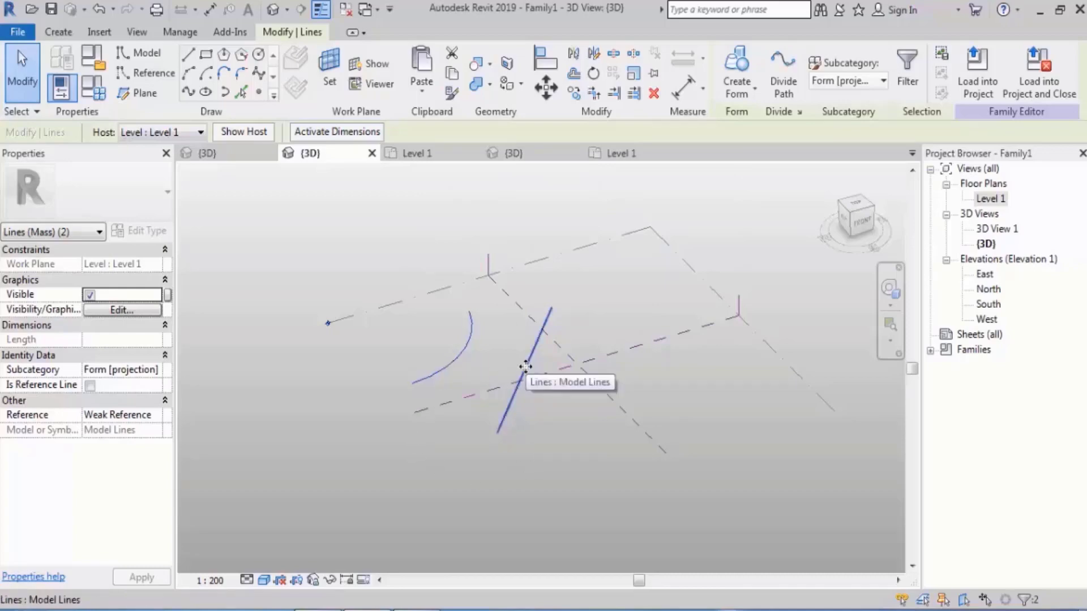
{"action": "left_click", "coordinate": [743, 66]}
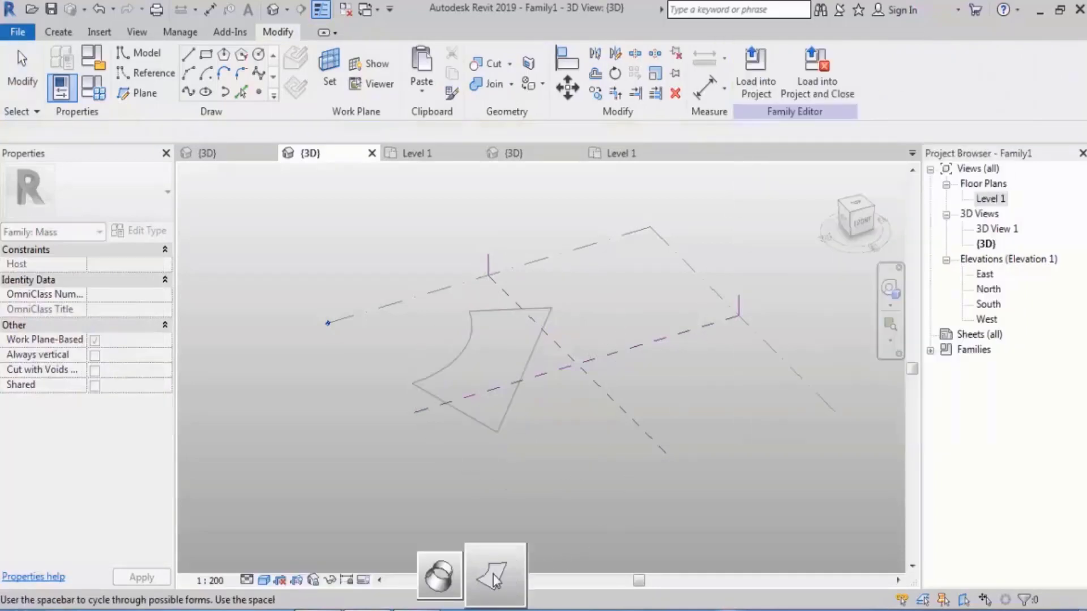
{"action": "left_click", "coordinate": [448, 573]}
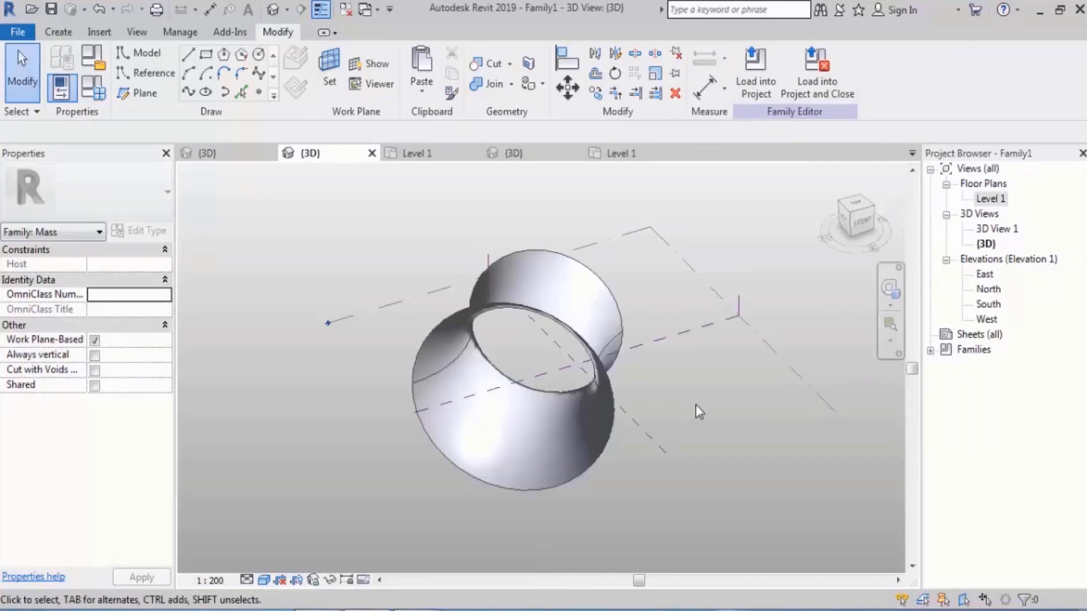
{"action": "key", "text": "ctrl+z"}
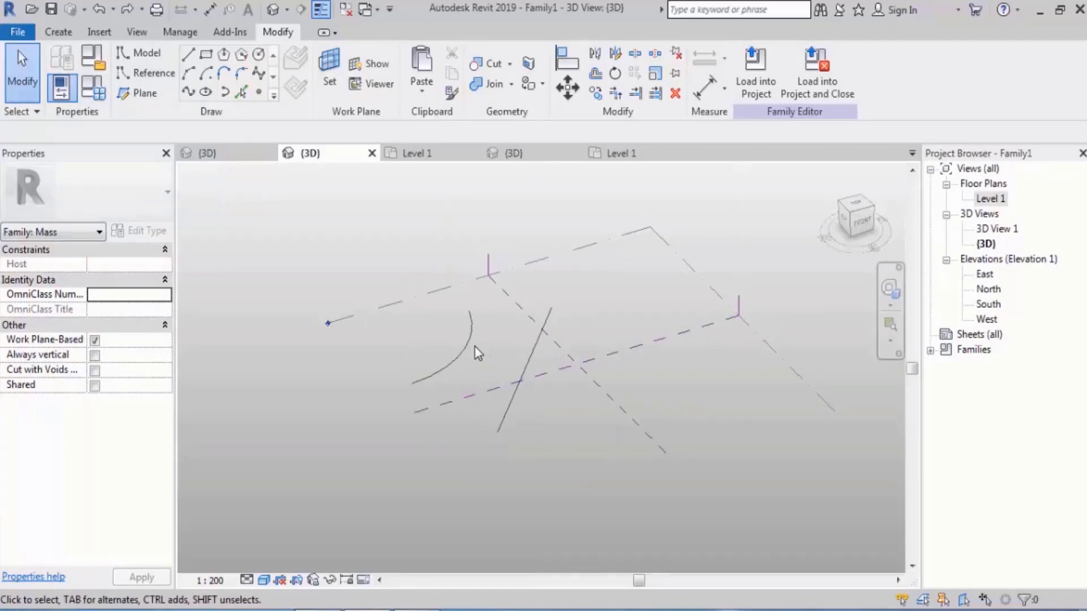
Delete the straight line and draw a rectangle on Level 1 that overlaps the remaining arc.
{"action": "left_click", "coordinate": [532, 351]}
{"action": "key", "text": "Delete"}
{"action": "left_click", "coordinate": [206, 55]}
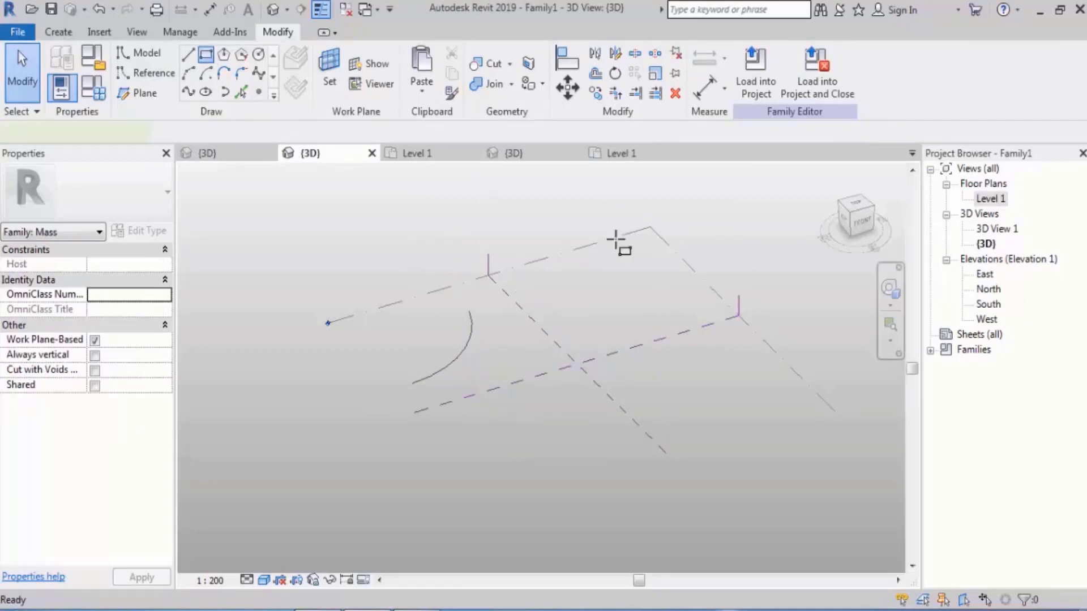
{"action": "middle_click_drag", "start_coordinate": [616, 239], "coordinate": [592, 370], "text": "shift"}
{"action": "left_click", "coordinate": [582, 266]}
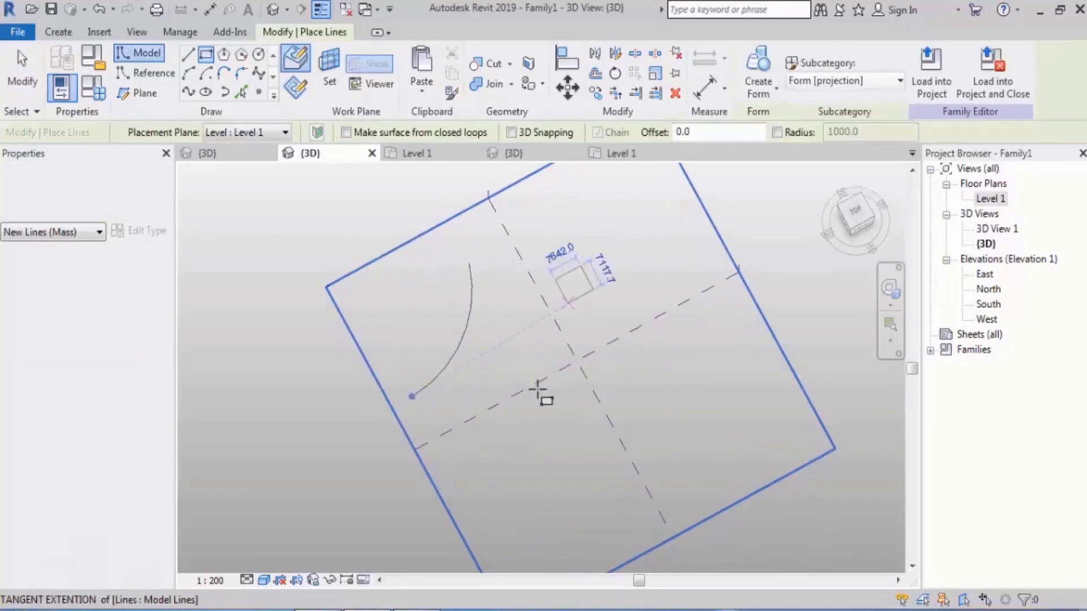
{"action": "left_click", "coordinate": [493, 417]}
Draw an arc with a radius of about 35400 beside the rectangle's long side, and delete the original arc crossing the rectangle.
{"action": "left_click", "coordinate": [188, 73]}
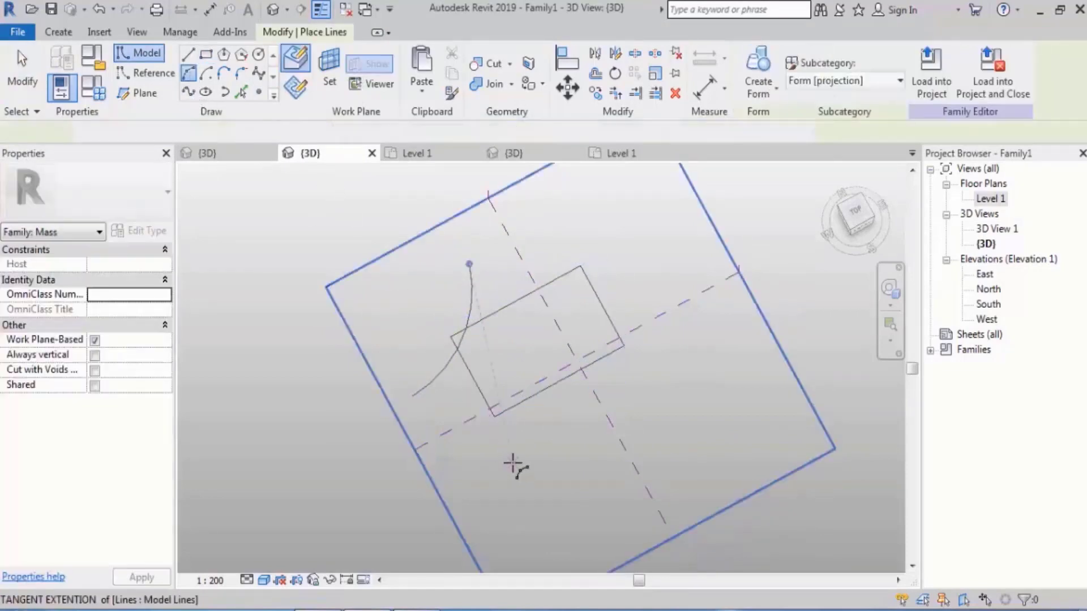
{"action": "left_click", "coordinate": [508, 456]}
{"action": "left_click", "coordinate": [660, 374]}
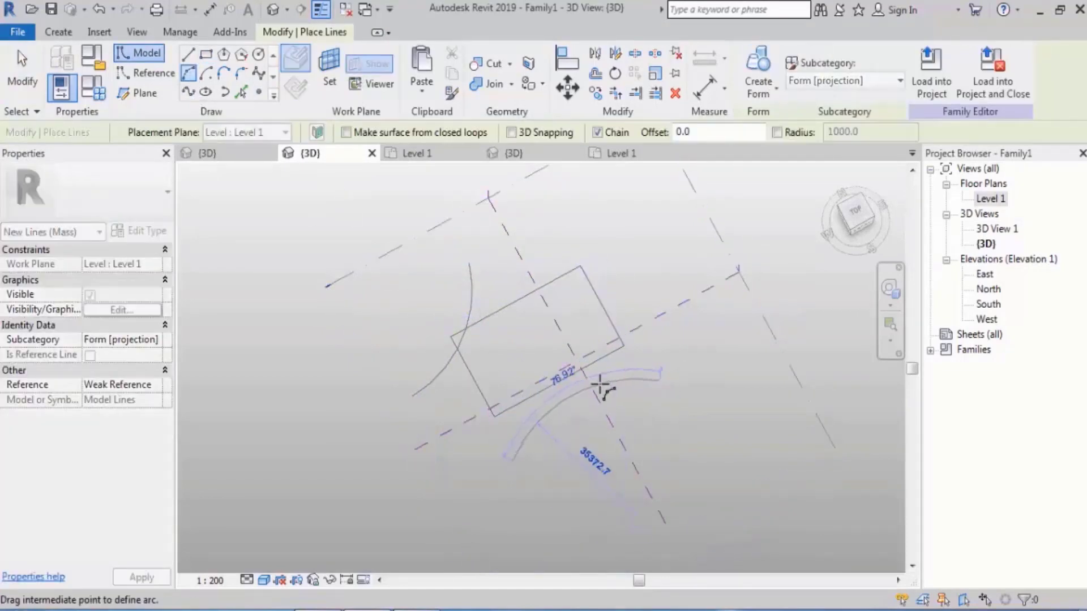
{"action": "left_click", "coordinate": [600, 385]}
{"action": "key", "text": "Escape"}
{"action": "key", "text": "Escape"}
{"action": "left_click", "coordinate": [470, 298]}
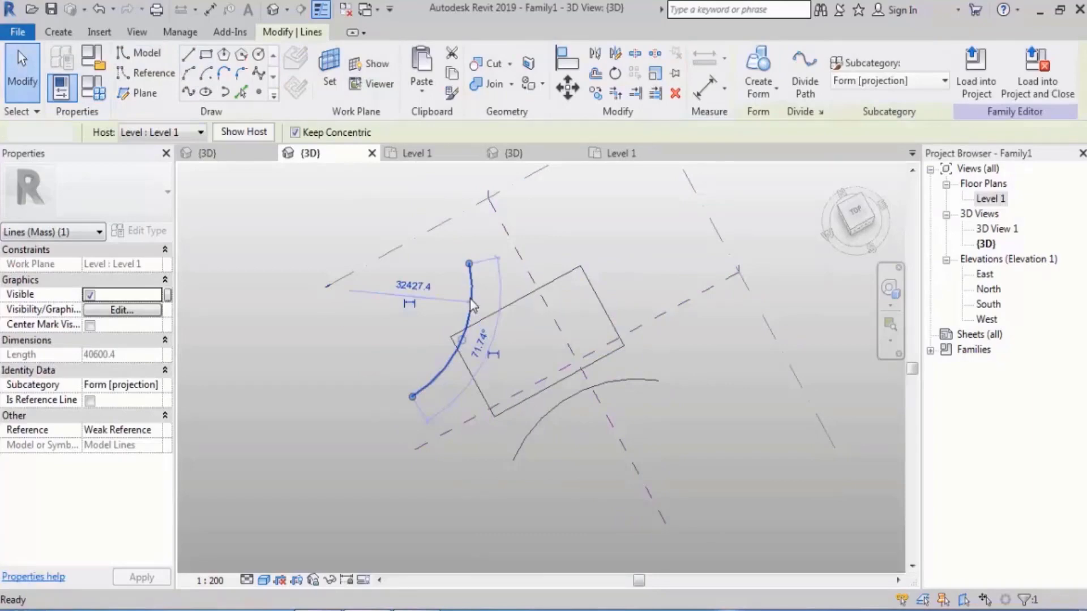
{"action": "key", "text": "Delete"}
Try to create a form from the closed rectangle and the arc beside it.
{"action": "middle_click_drag", "start_coordinate": [504, 406], "coordinate": [628, 283], "text": "shift"}
{"action": "key", "text": "Tab"}
{"action": "left_click", "coordinate": [586, 367]}
{"action": "left_click", "coordinate": [623, 369], "text": "ctrl"}
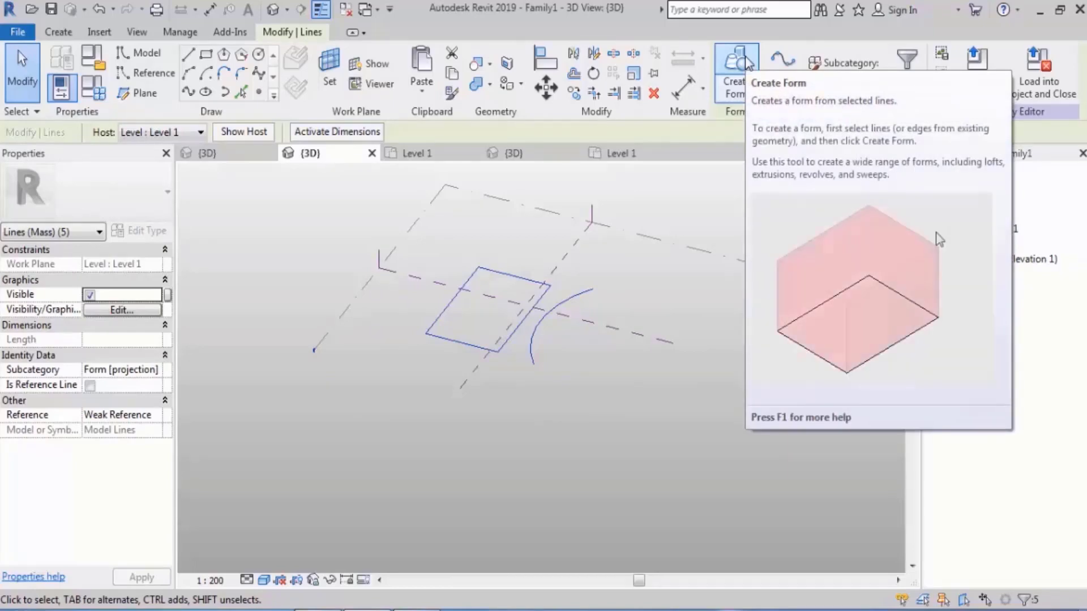
{"action": "left_click", "coordinate": [748, 61]}
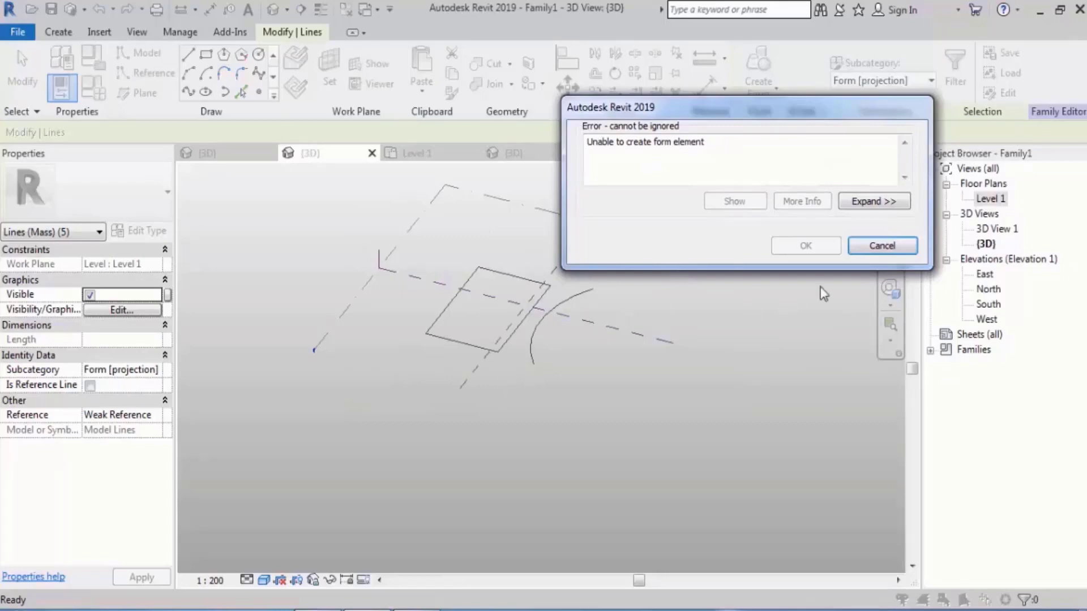
{"action": "left_click", "coordinate": [879, 249]}
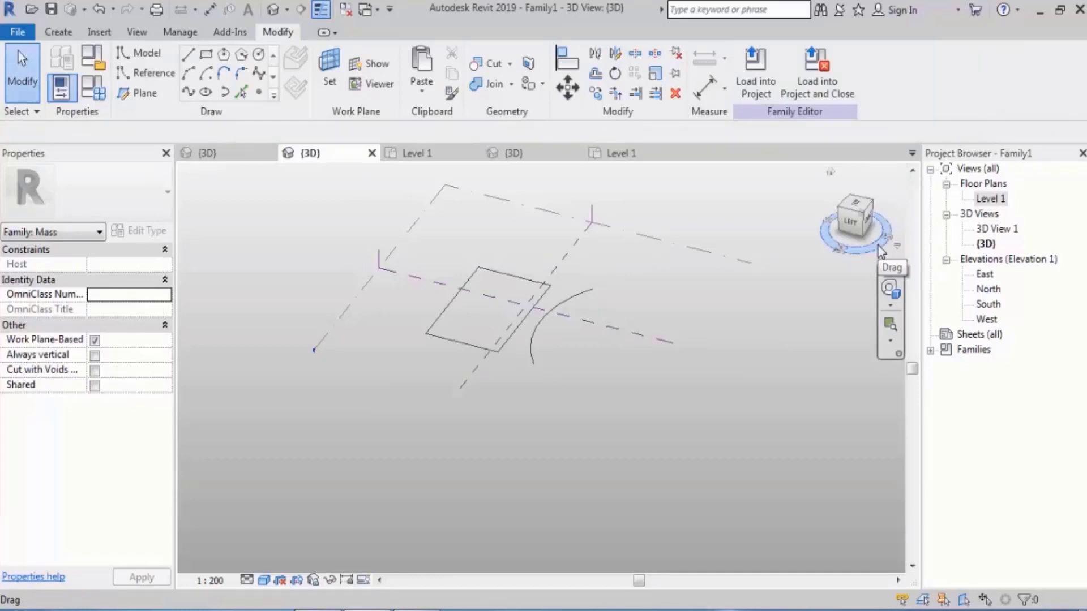
{"action": "left_click", "coordinate": [581, 295]}
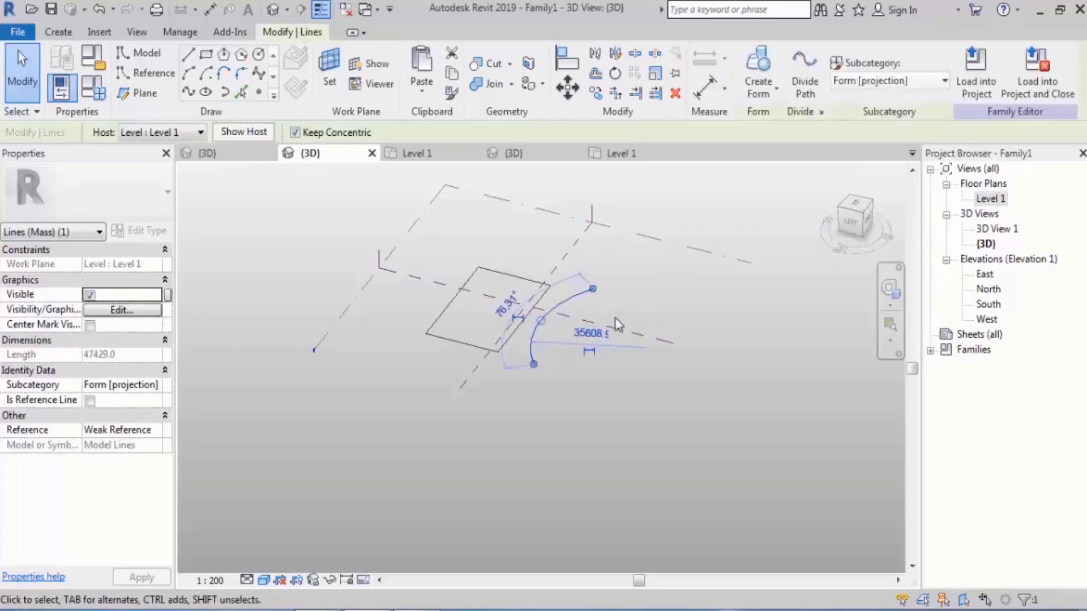
{"action": "middle_click_drag", "start_coordinate": [581, 294], "coordinate": [221, 178], "text": "shift"}
{"action": "left_click", "coordinate": [197, 133]}
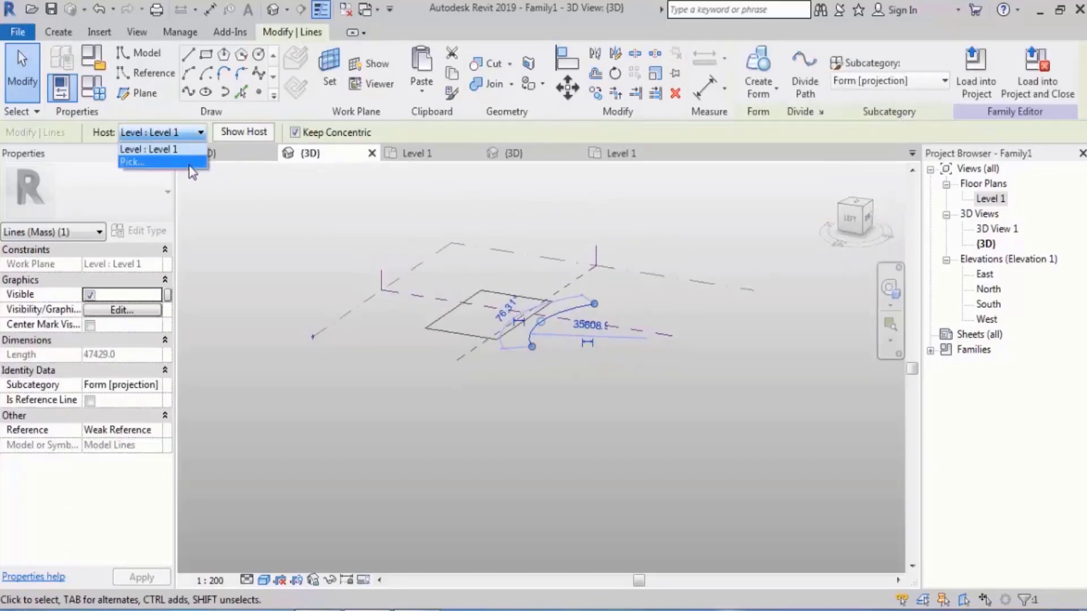
{"action": "left_click", "coordinate": [644, 370]}
Add a second level about 21000 above Level 1 in the 3D view.
{"action": "middle_click_drag", "start_coordinate": [718, 294], "coordinate": [511, 214], "text": "shift"}
{"action": "middle_click_drag", "start_coordinate": [625, 198], "coordinate": [651, 234]}
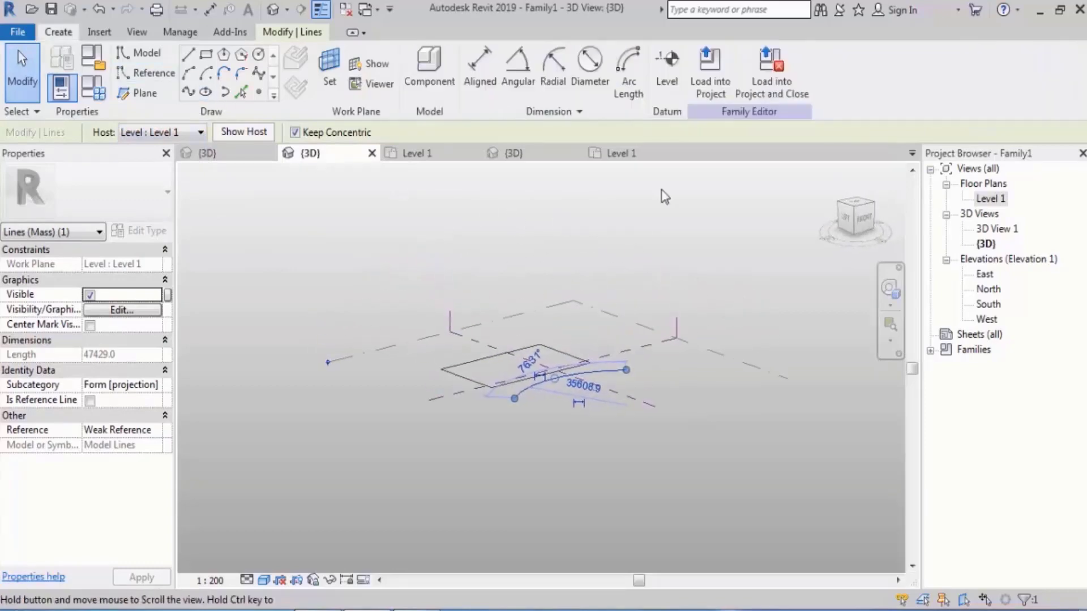
{"action": "left_click", "coordinate": [664, 83]}
{"action": "left_click", "coordinate": [617, 225]}
{"action": "key", "text": "Escape"}
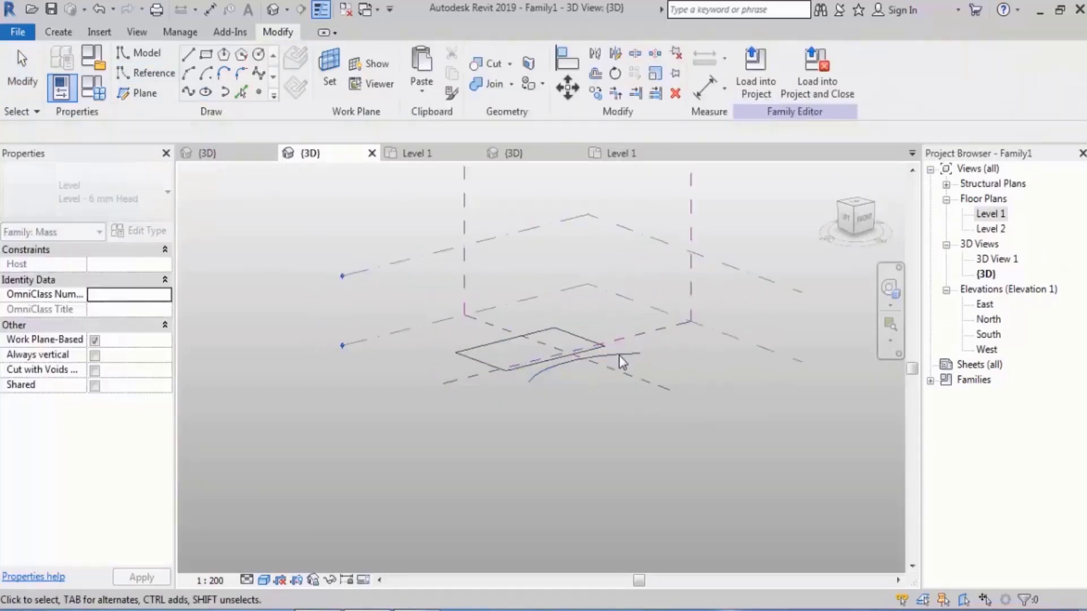
Change the host of the arc beside the rectangle to Level 2.
{"action": "left_click", "coordinate": [630, 354]}
{"action": "left_click", "coordinate": [195, 132]}
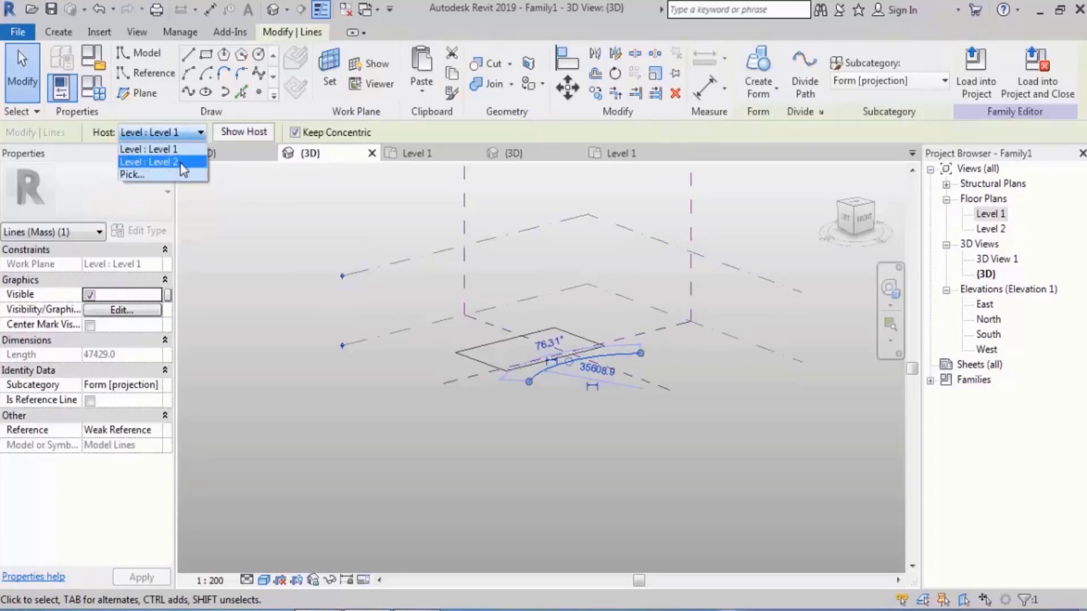
{"action": "left_click", "coordinate": [155, 160]}
{"action": "left_click", "coordinate": [360, 399]}
Create a form between the rectangle on Level 1 and the arc on Level 2, and undo it.
{"action": "middle_click_drag", "start_coordinate": [456, 447], "coordinate": [503, 444], "text": "shift"}
{"action": "left_click", "coordinate": [537, 380]}
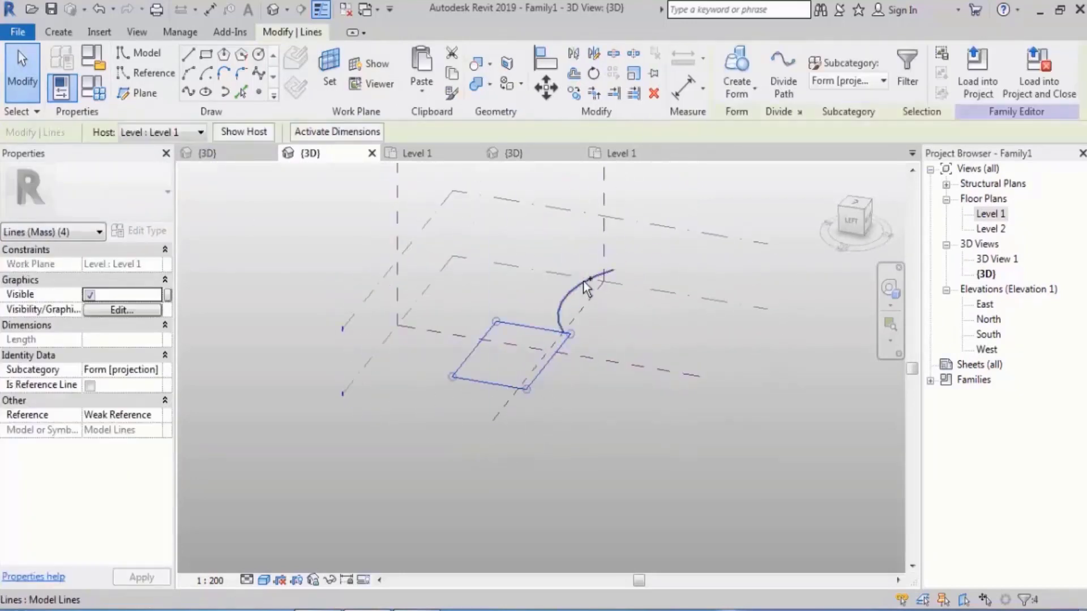
{"action": "middle_click_drag", "start_coordinate": [709, 325], "coordinate": [685, 331], "text": "shift"}
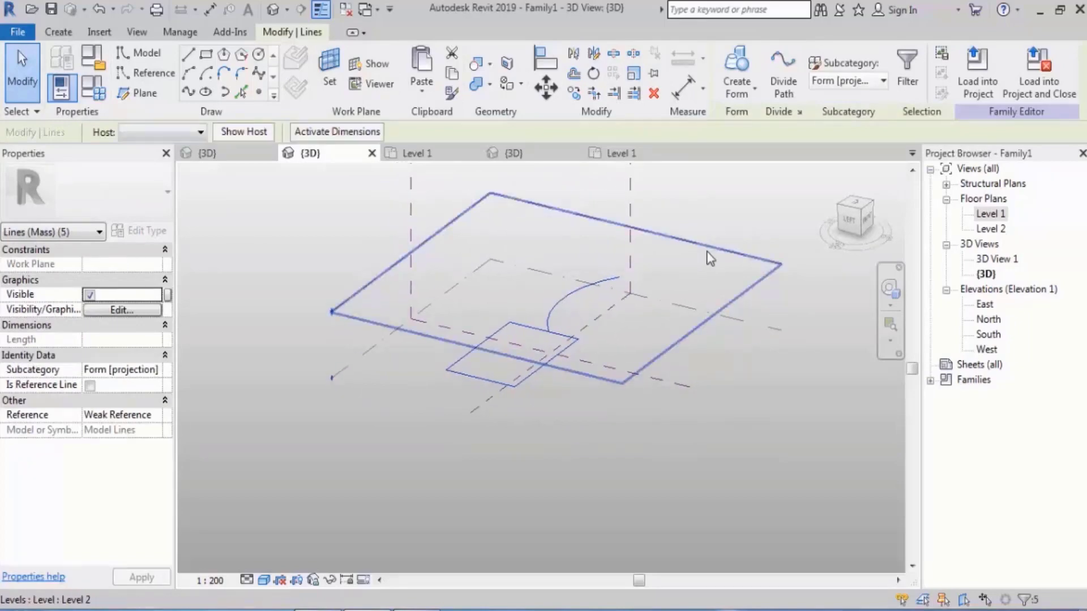
{"action": "left_click", "coordinate": [737, 61]}
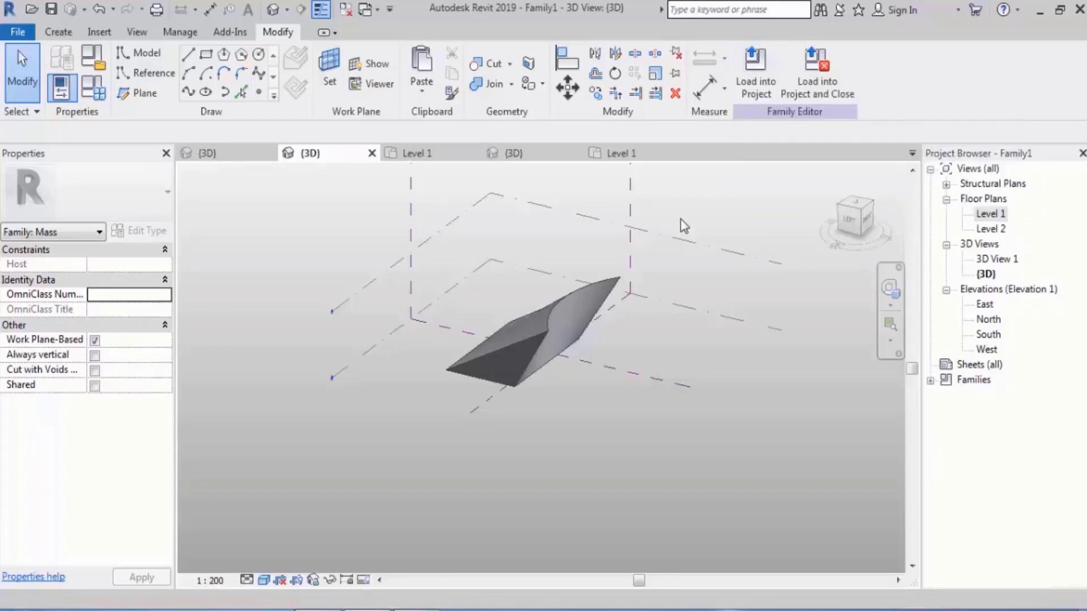
{"action": "key", "text": "ctrl+z"}
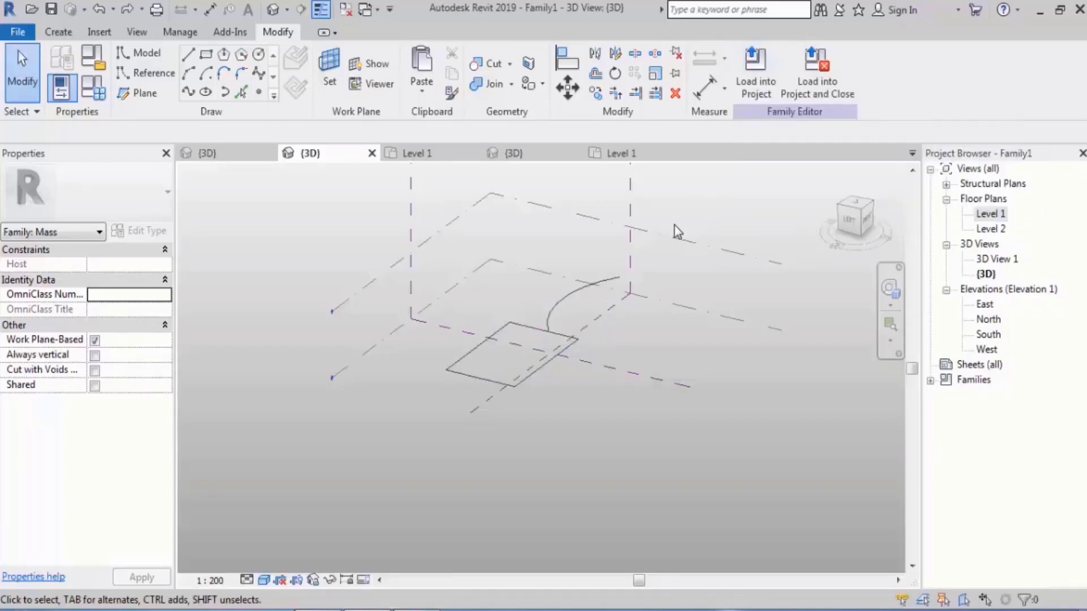
Delete the arc and draw a straight line about 73000 long on Level 1, beside and at an angle to the rectangle.
{"action": "left_click", "coordinate": [572, 297]}
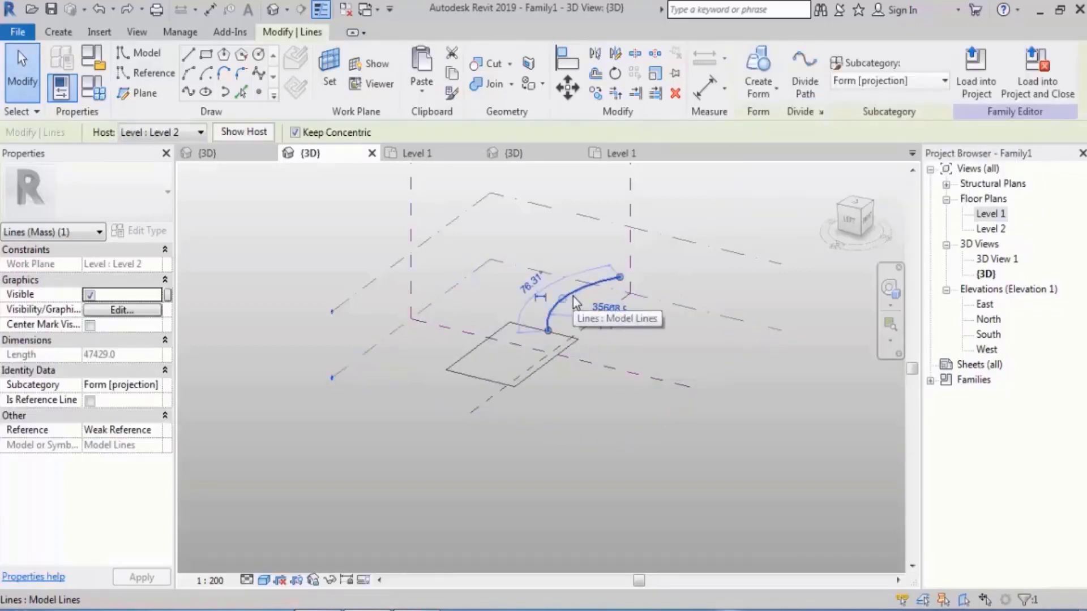
{"action": "key", "text": "Delete"}
{"action": "left_click", "coordinate": [648, 301]}
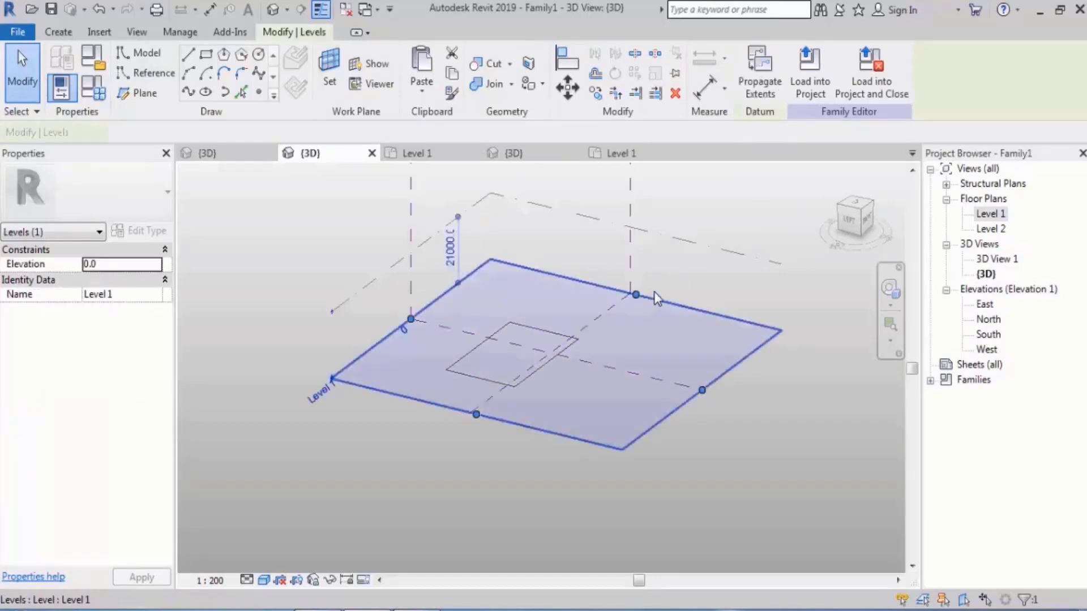
{"action": "left_click", "coordinate": [188, 55]}
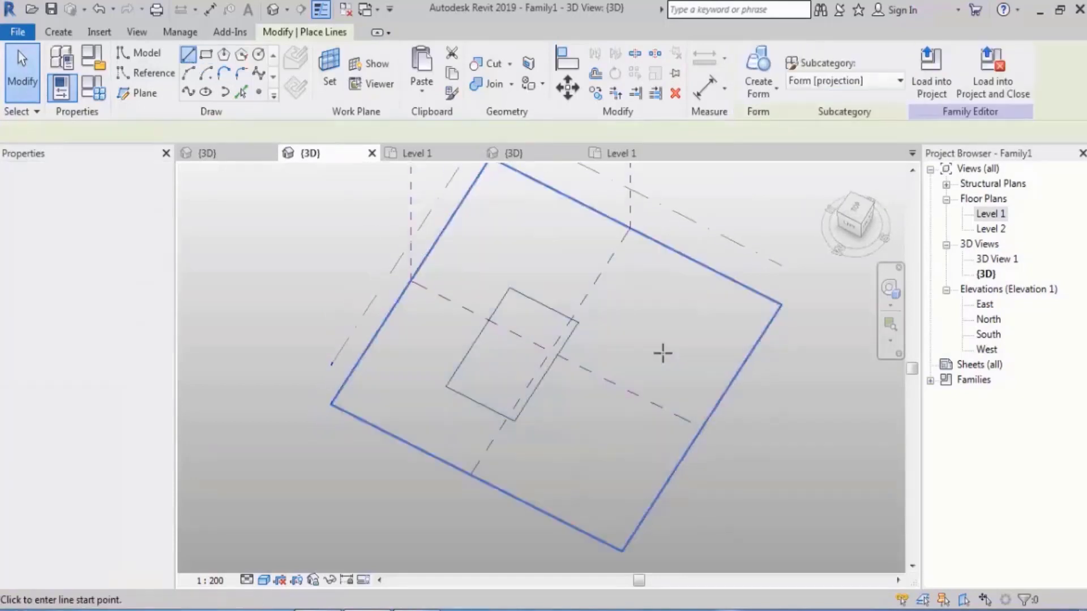
{"action": "left_click", "coordinate": [630, 305]}
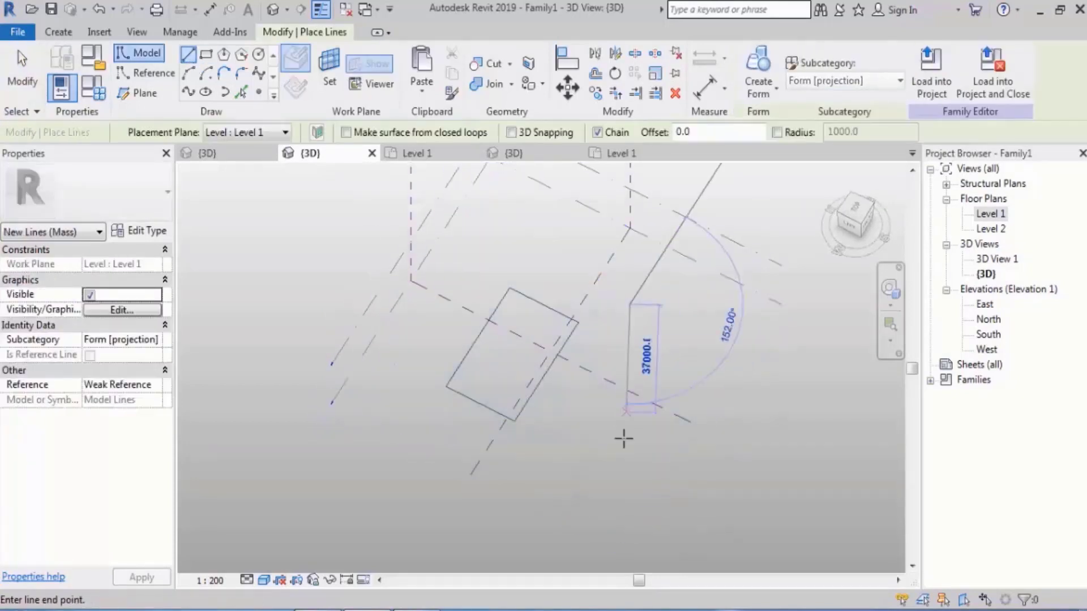
{"action": "left_click", "coordinate": [616, 513]}
{"action": "key", "text": "Escape"}
{"action": "key", "text": "Escape"}
Create a revolved form from the closed rectangle and the straight line on Level 1, and undo it.
{"action": "middle_click_drag", "start_coordinate": [702, 431], "coordinate": [657, 308], "text": "shift"}
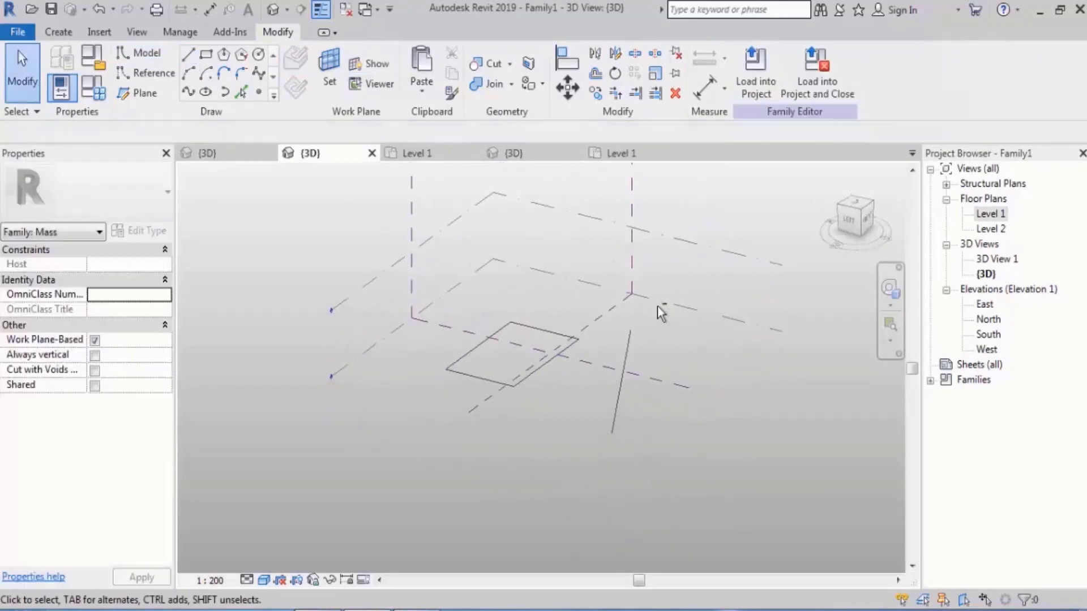
{"action": "key", "text": "Tab"}
{"action": "left_click", "coordinate": [574, 343]}
{"action": "left_click", "coordinate": [630, 352], "text": "ctrl"}
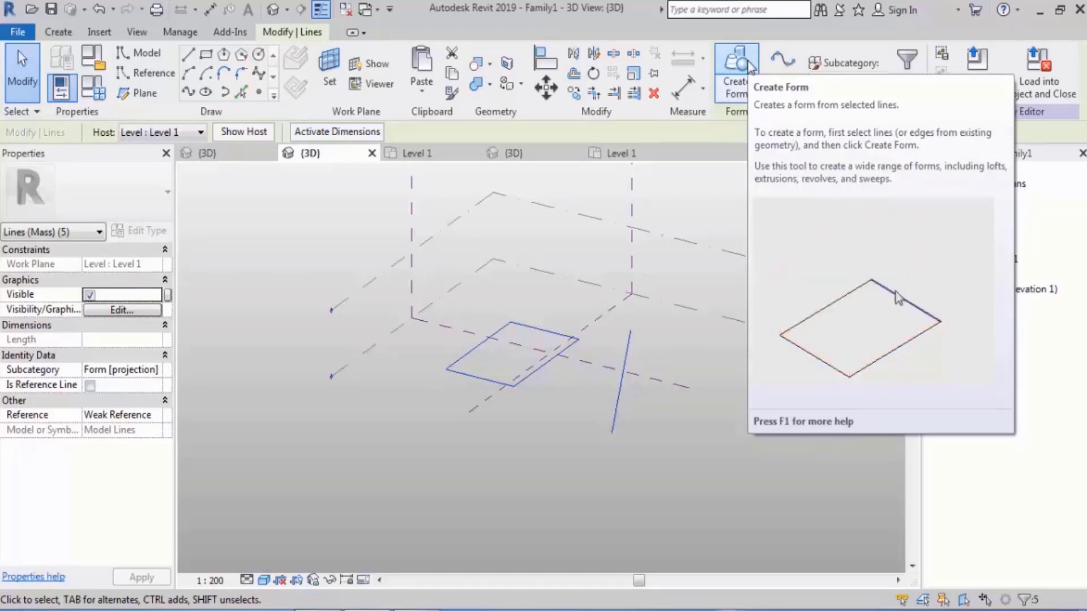
{"action": "left_click", "coordinate": [736, 67]}
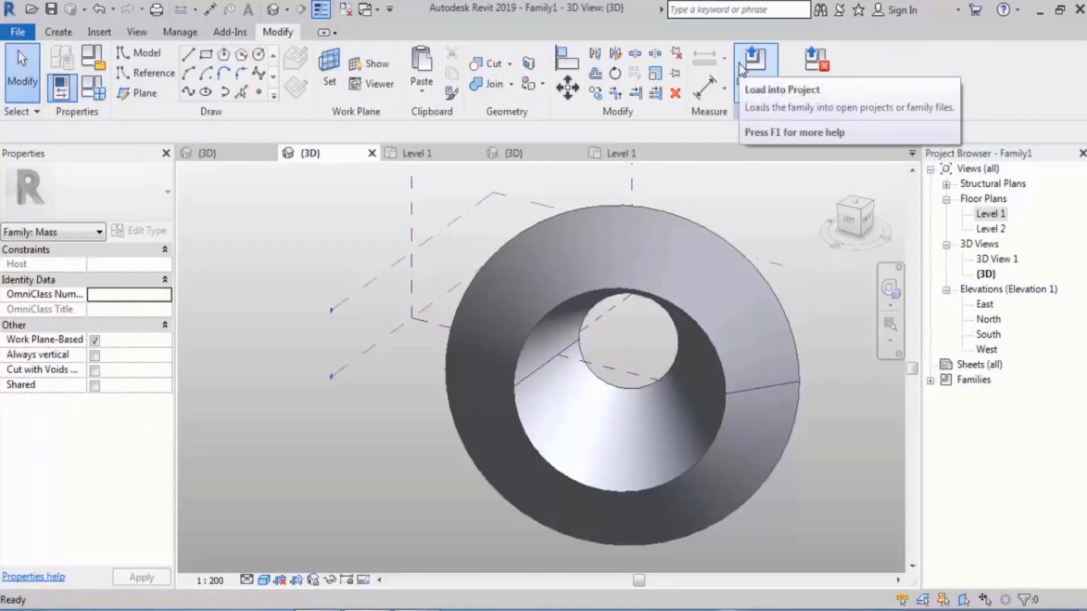
{"action": "key", "text": "ctrl+z"}
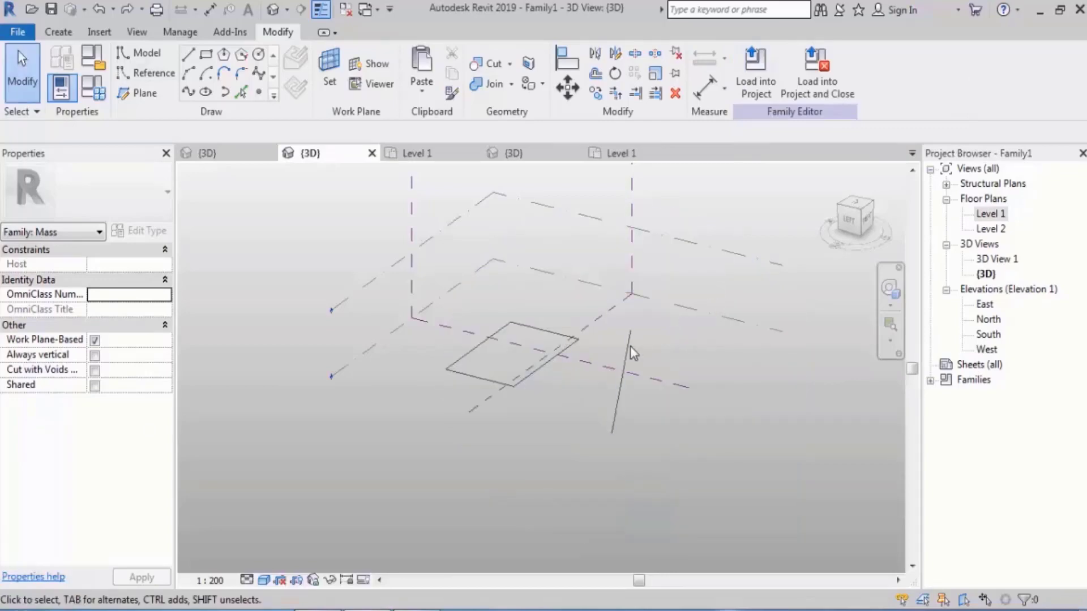
Change the host of the straight line to Level 2.
{"action": "left_click", "coordinate": [628, 346]}
{"action": "left_click", "coordinate": [187, 133]}
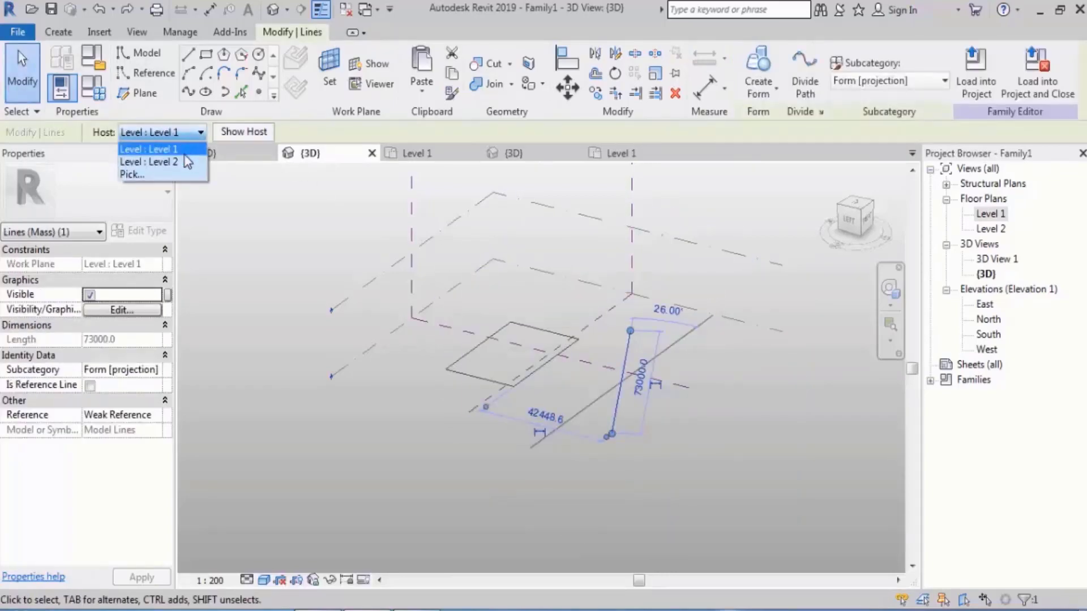
{"action": "left_click", "coordinate": [187, 162]}
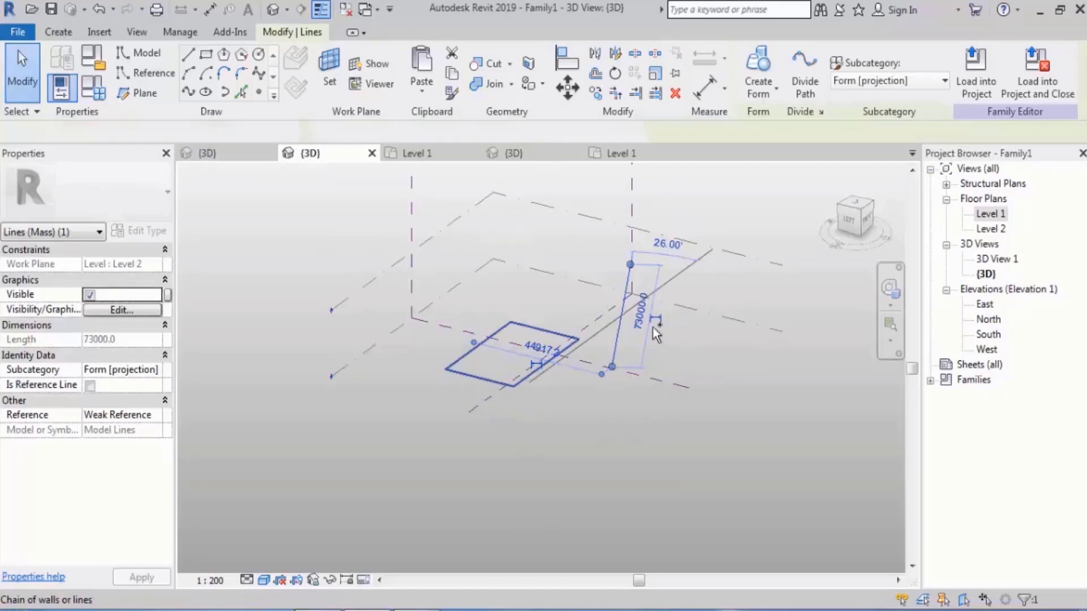
Create a form between the rectangle on Level 1 and the straight line on Level 2, and view it from a lower angle.
{"action": "left_click", "coordinate": [483, 380], "text": "ctrl"}
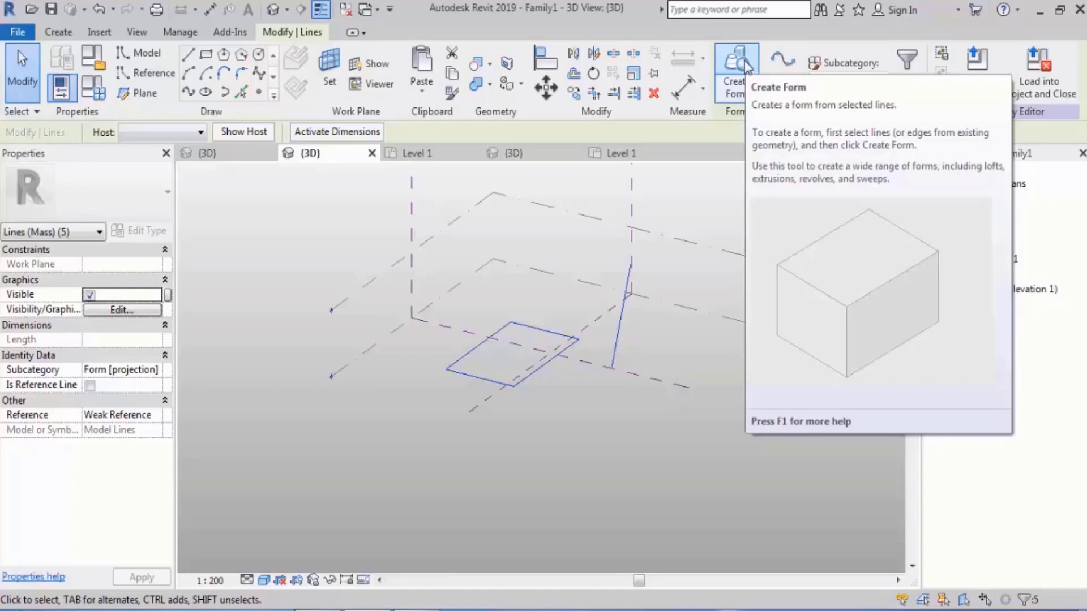
{"action": "left_click", "coordinate": [738, 79]}
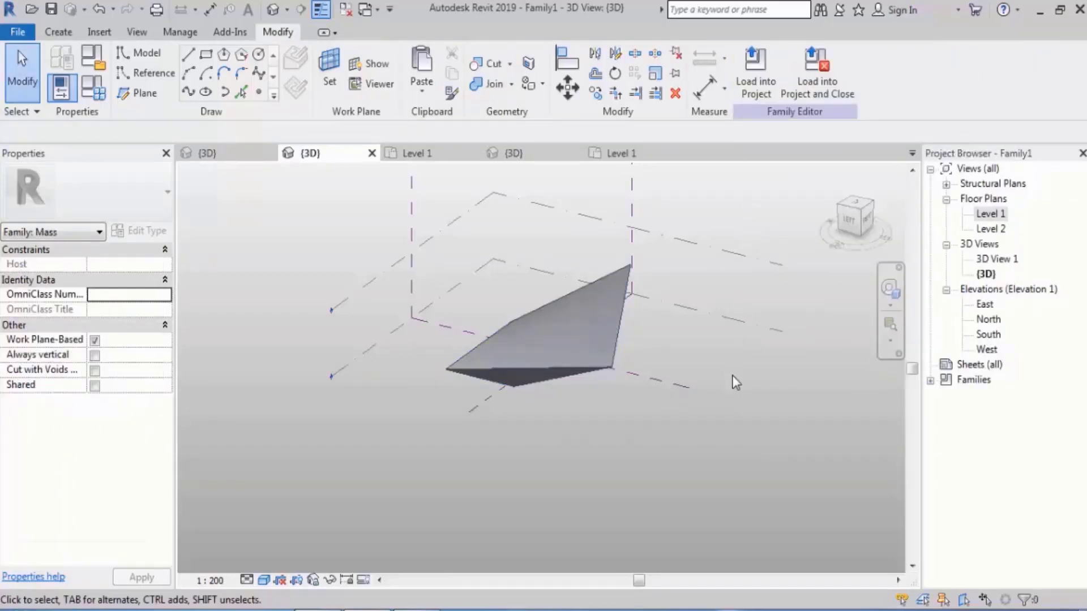
{"action": "middle_click_drag", "start_coordinate": [711, 436], "coordinate": [687, 371], "text": "shift"}
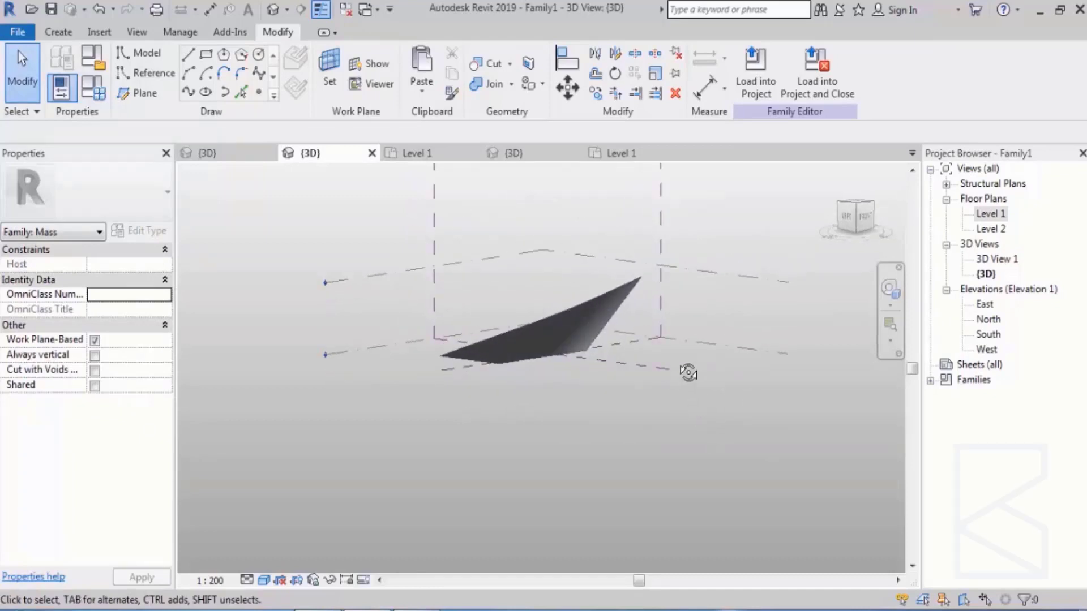